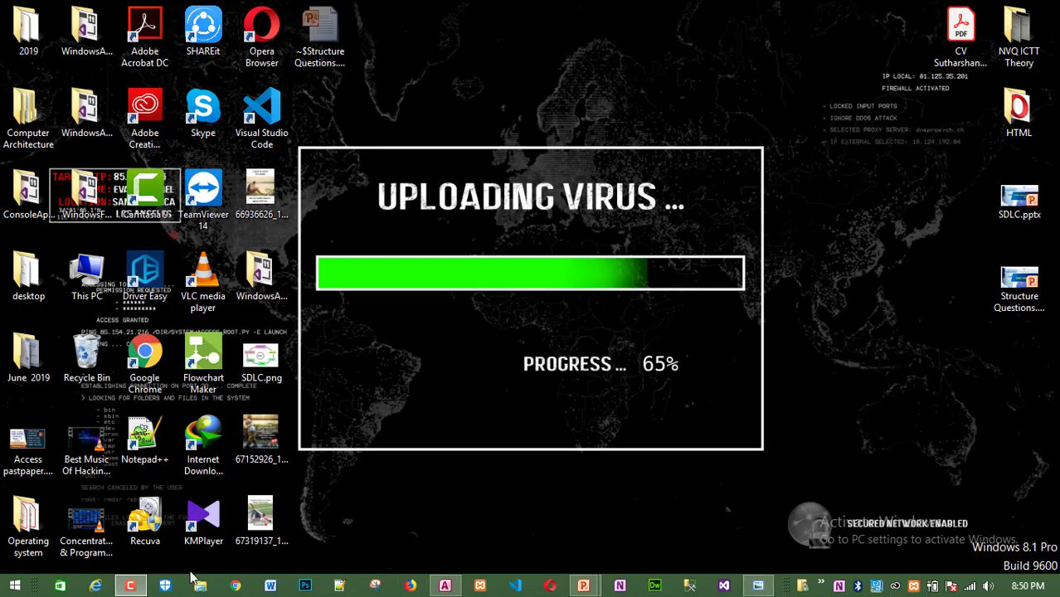
Zoom and pan the 4.jpg exam photo to show the multiple-choice options and PART -2 questions 6 and 7.
left_click(132, 587)
left_click(133, 587)
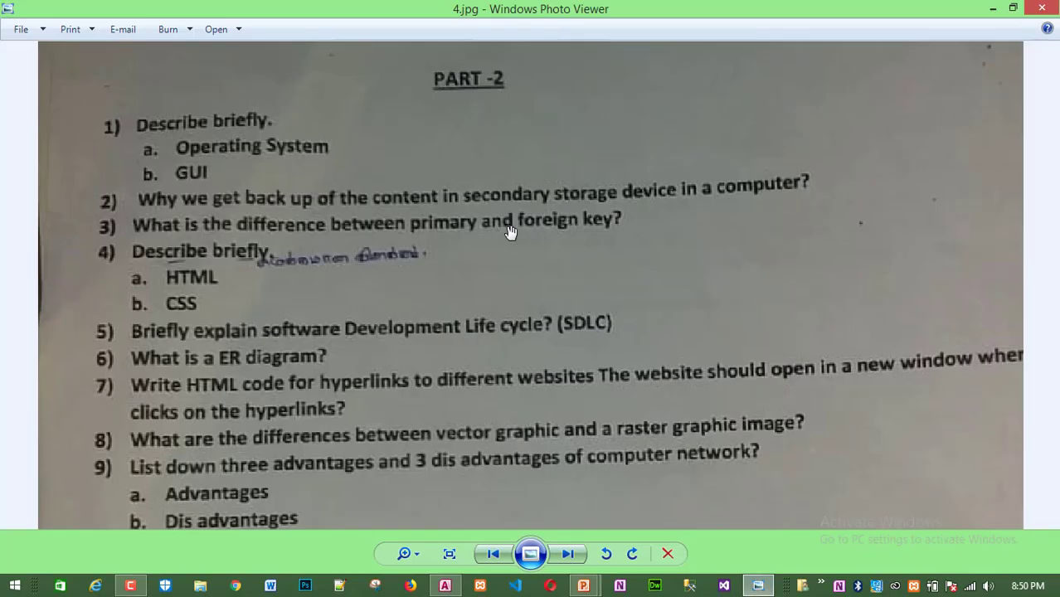
scroll(417, 269, "up", 1)
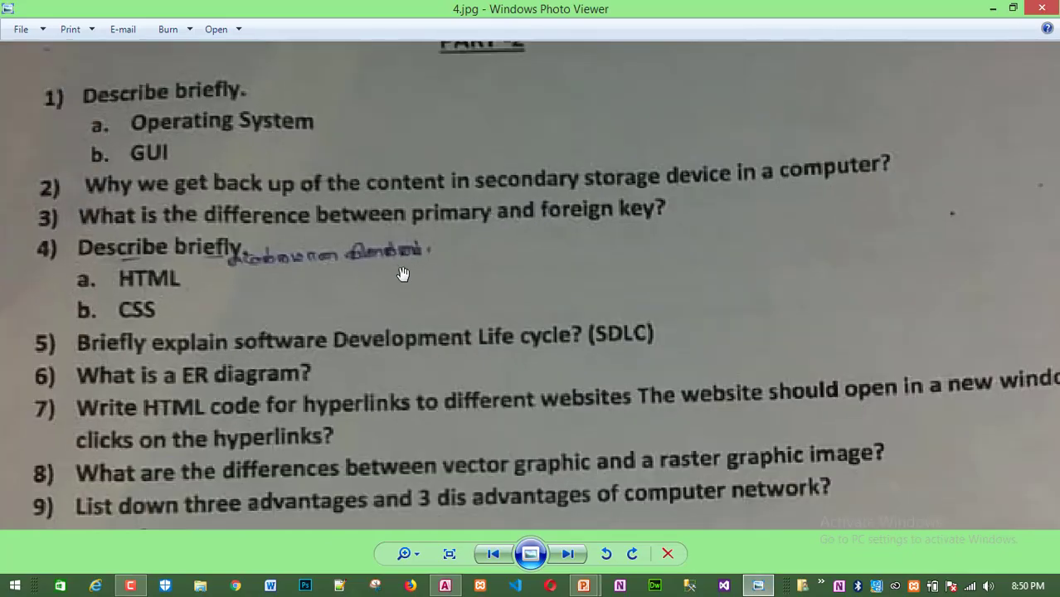
left_click_drag(332, 156, 440, 307)
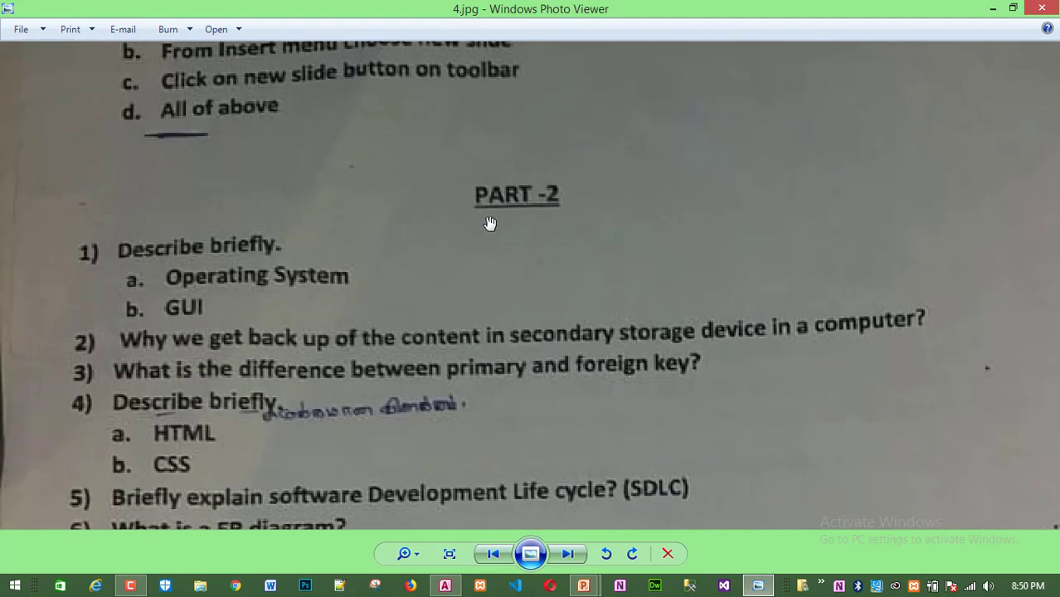
mouse_move(489, 225)
left_mouse_down()
mouse_move(489, 331)
mouse_move(479, 192)
left_mouse_up()
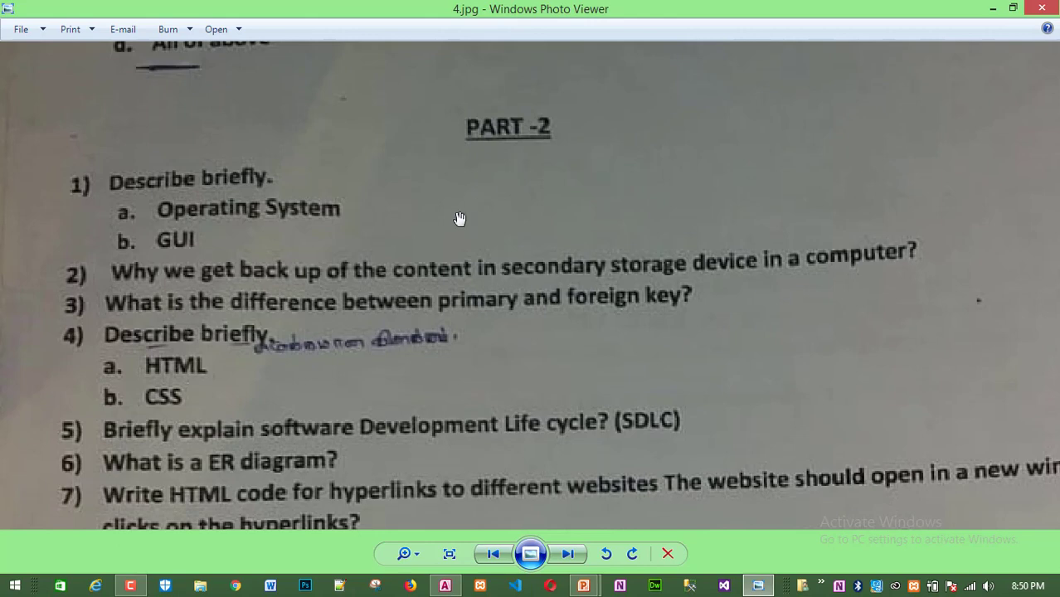
mouse_move(460, 282)
left_mouse_down()
mouse_move(492, 428)
mouse_move(500, 161)
left_mouse_up()
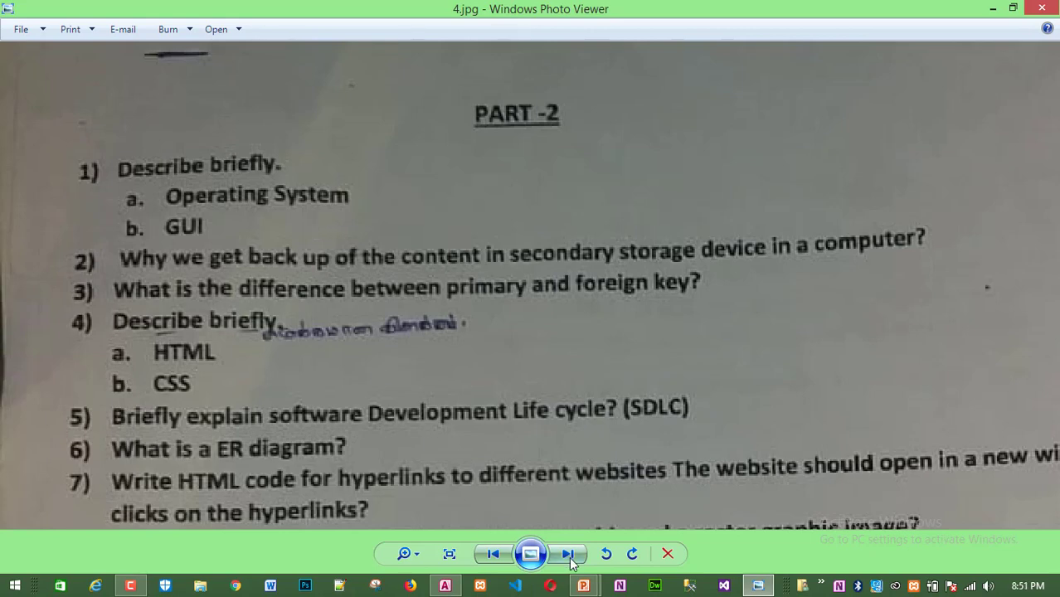
Present Structure Questions.pptx full screen, advance from the title to the Operating System slide, then end.
mouse_move(583, 586)
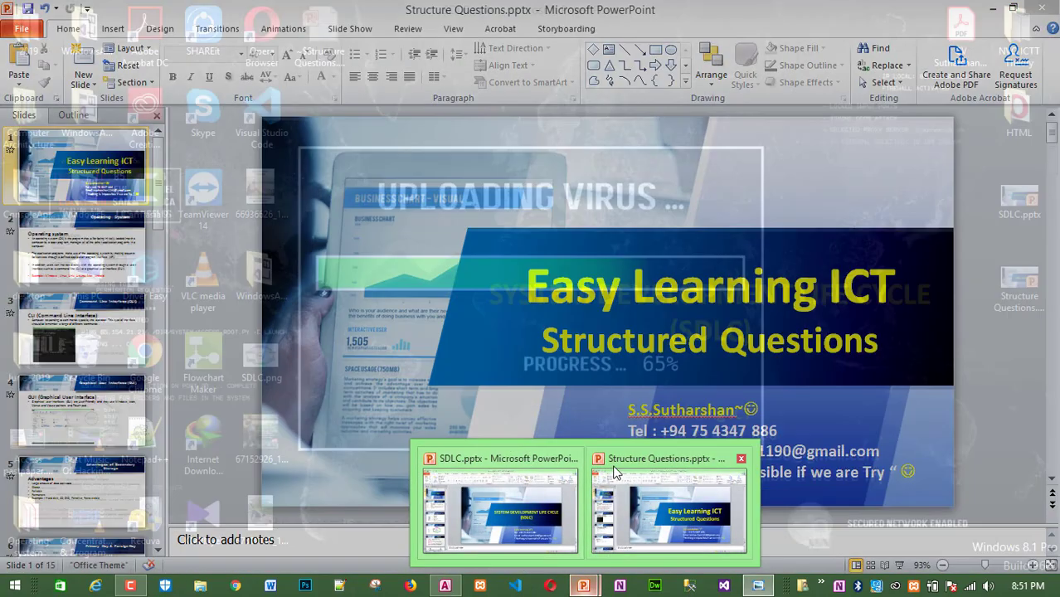
left_click(614, 468)
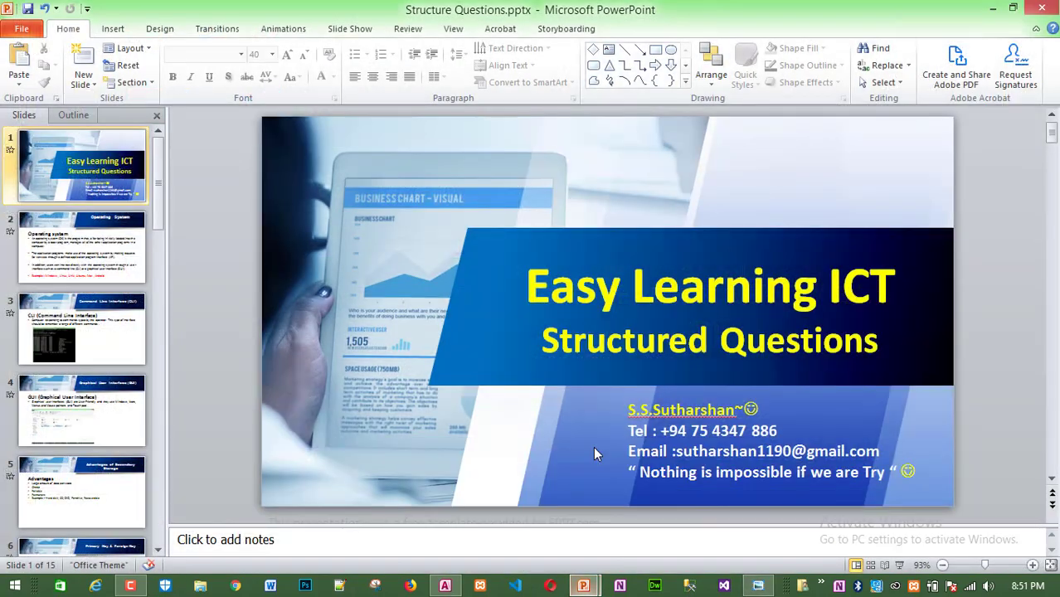
left_click(899, 566)
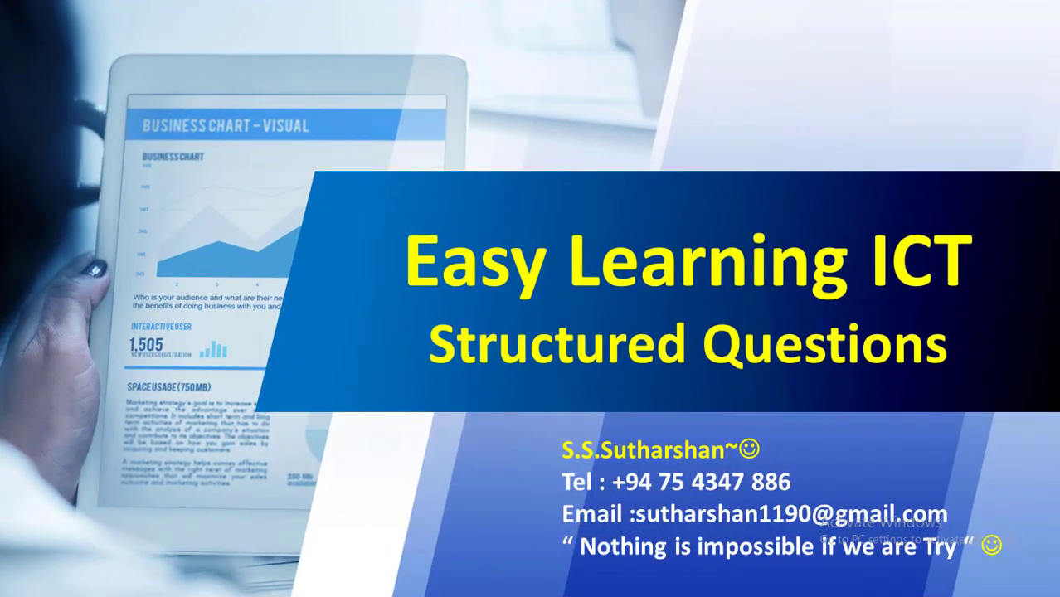
key("Right")
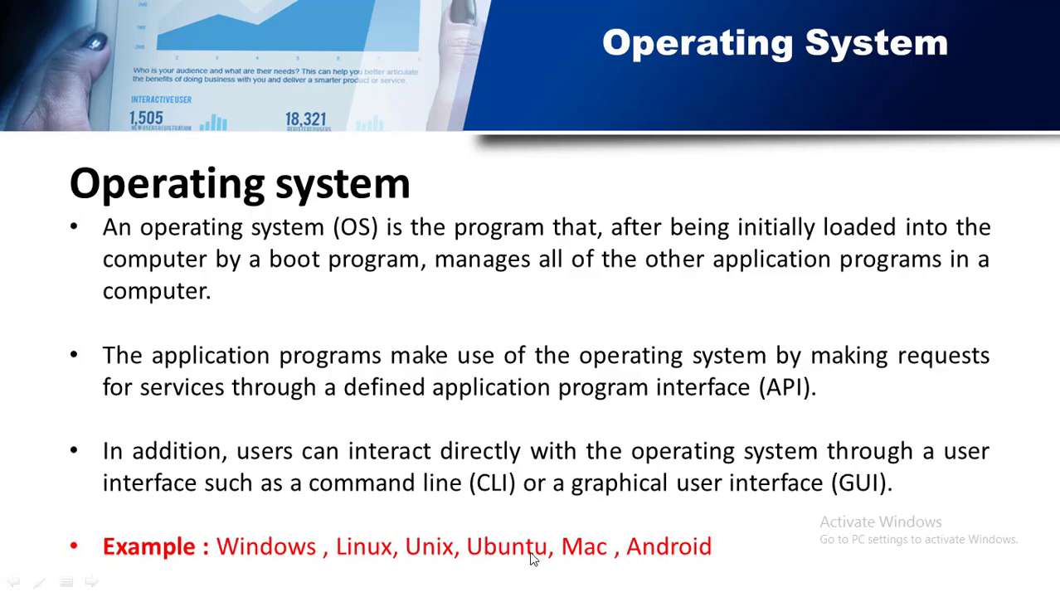
key("Escape")
Glance at the exam photo, then present from the Operating System slide through CLI to the GUI slide.
left_click(758, 586)
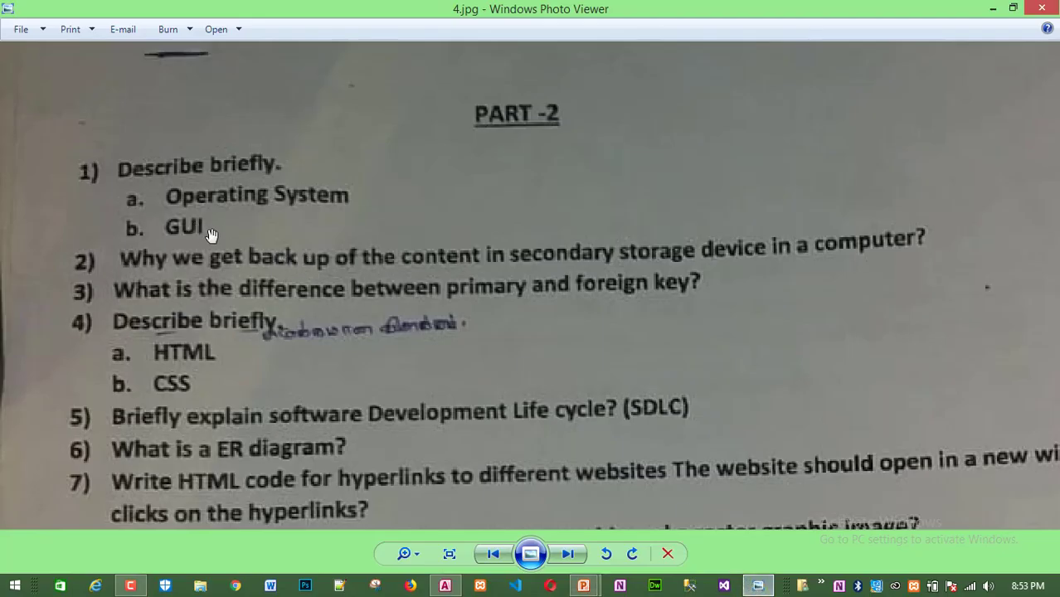
mouse_move(583, 585)
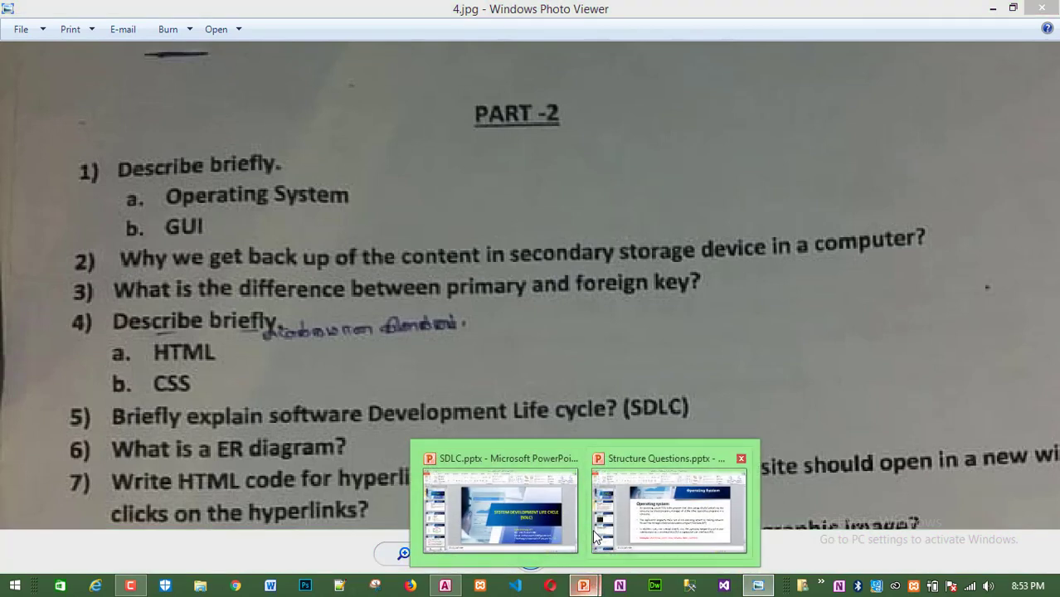
left_click(664, 498)
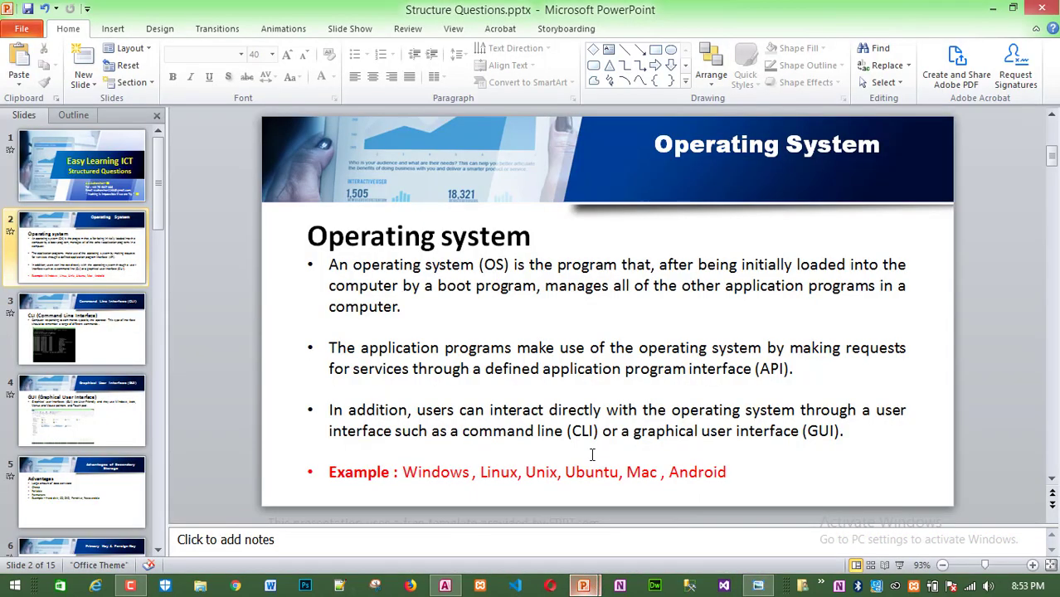
left_click(899, 565)
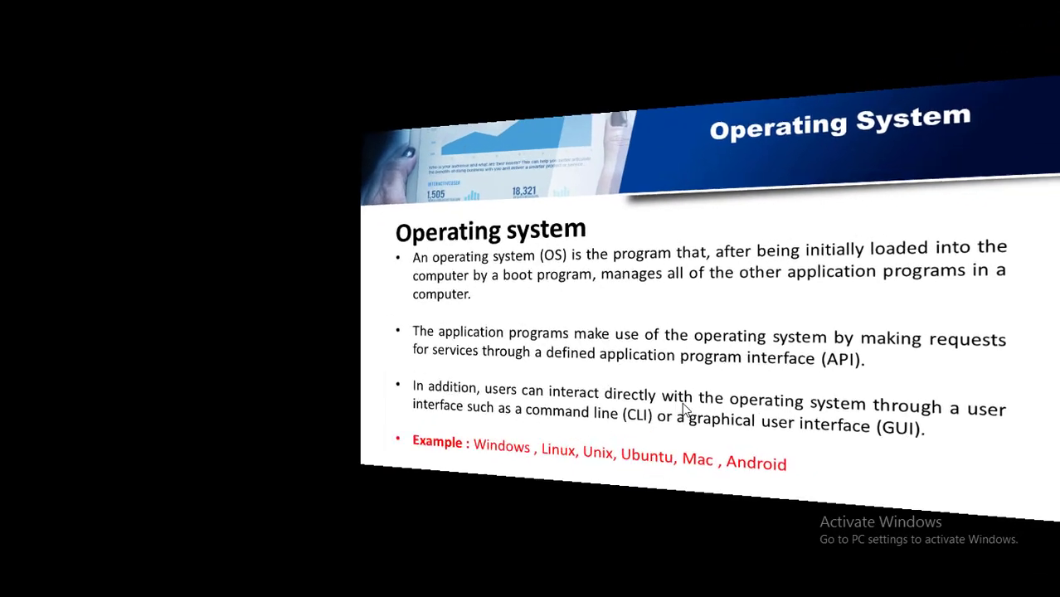
key("Right")
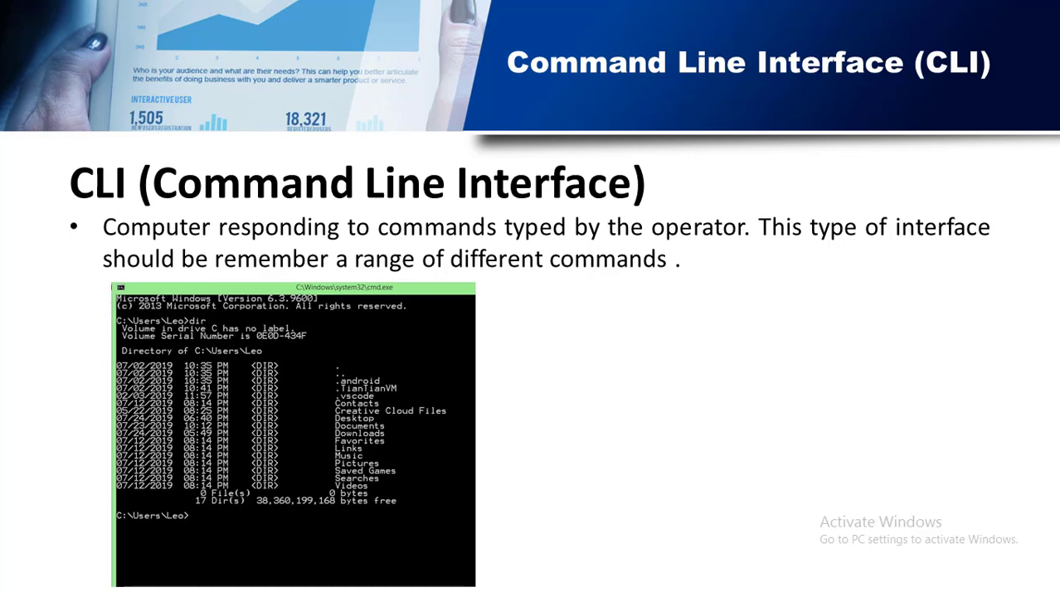
key("Left")
key("Right")
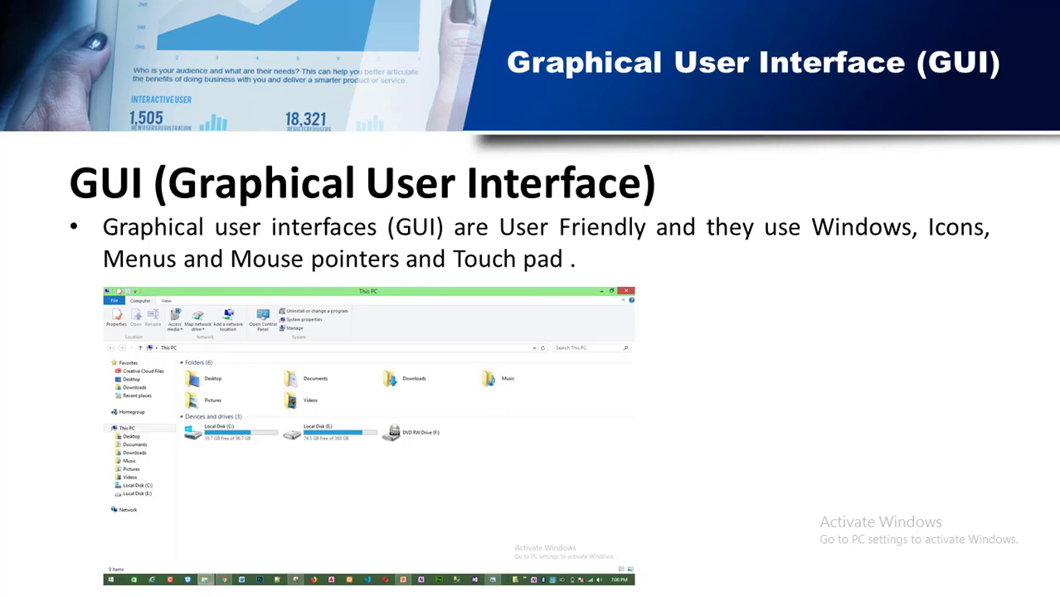
End the slideshow and switch to the 4.jpg photo of the PART -2 questions.
key("Escape")
left_click(757, 586)
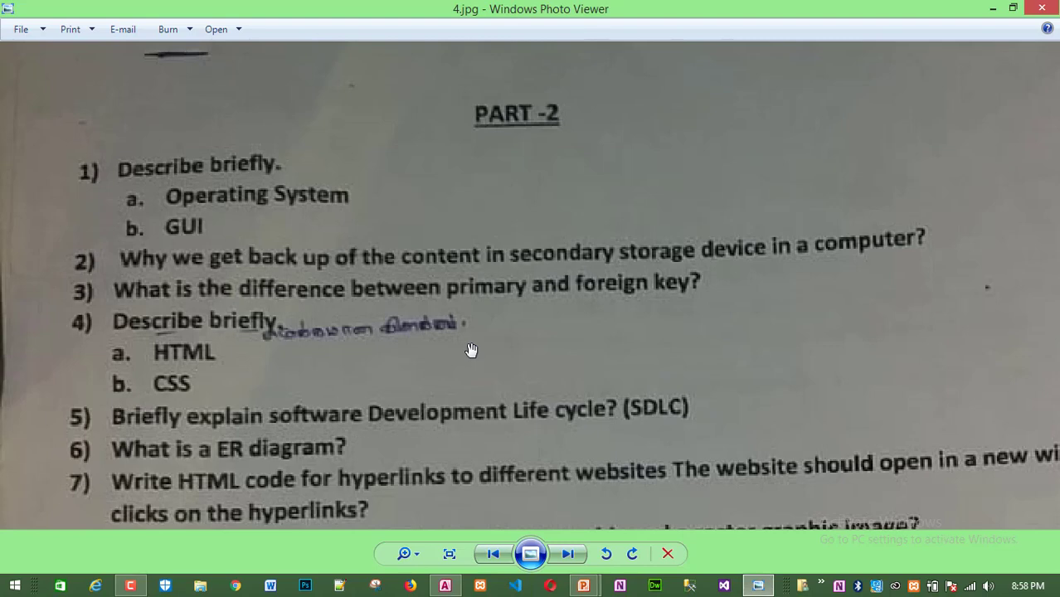
Return to Structure Questions.pptx, start the show with F5 and step through to the GUI slide.
mouse_move(583, 585)
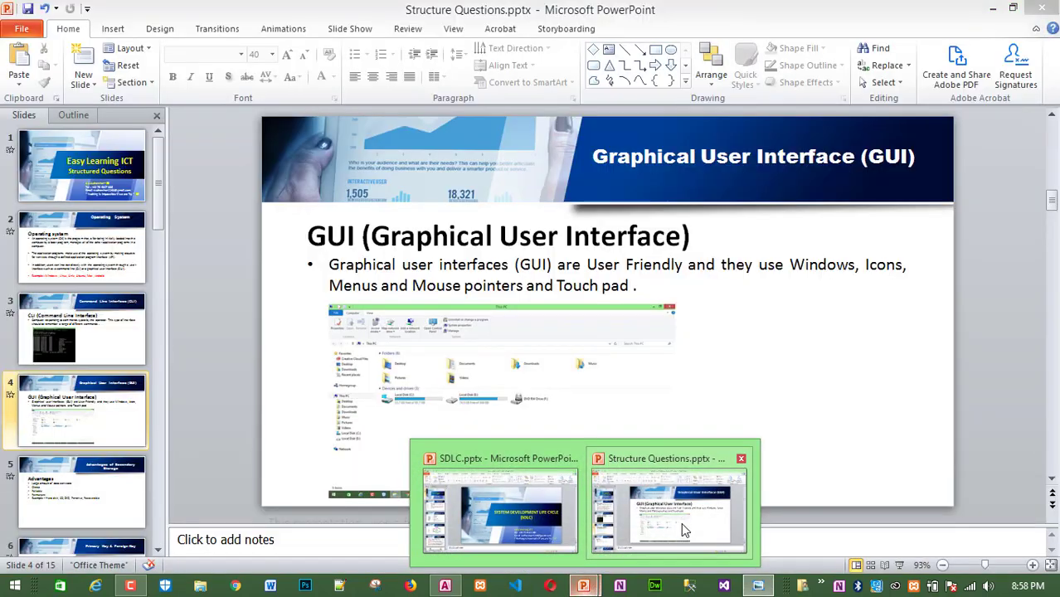
left_click(682, 529)
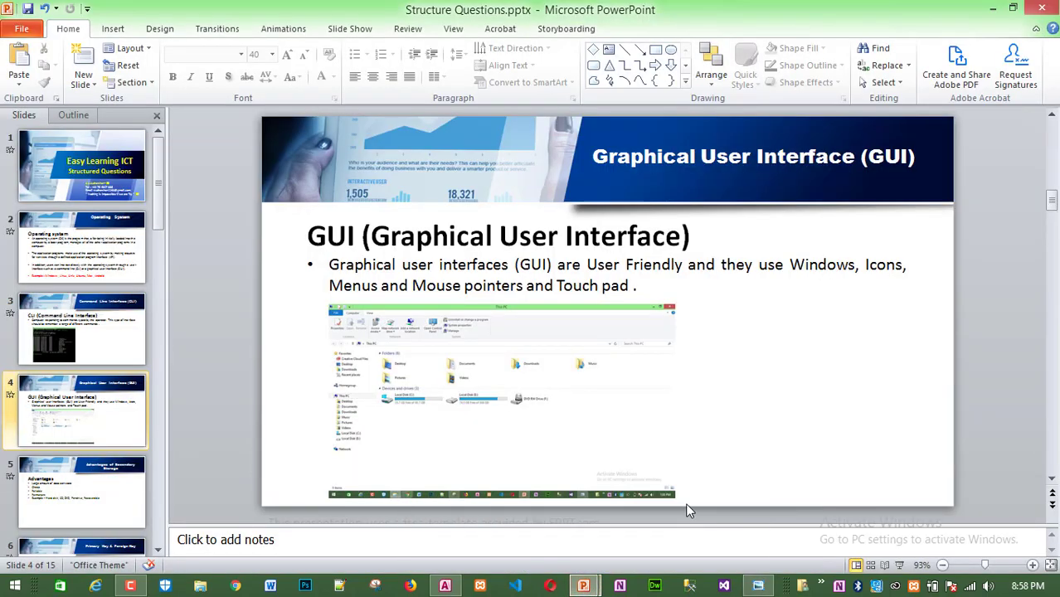
key("F5")
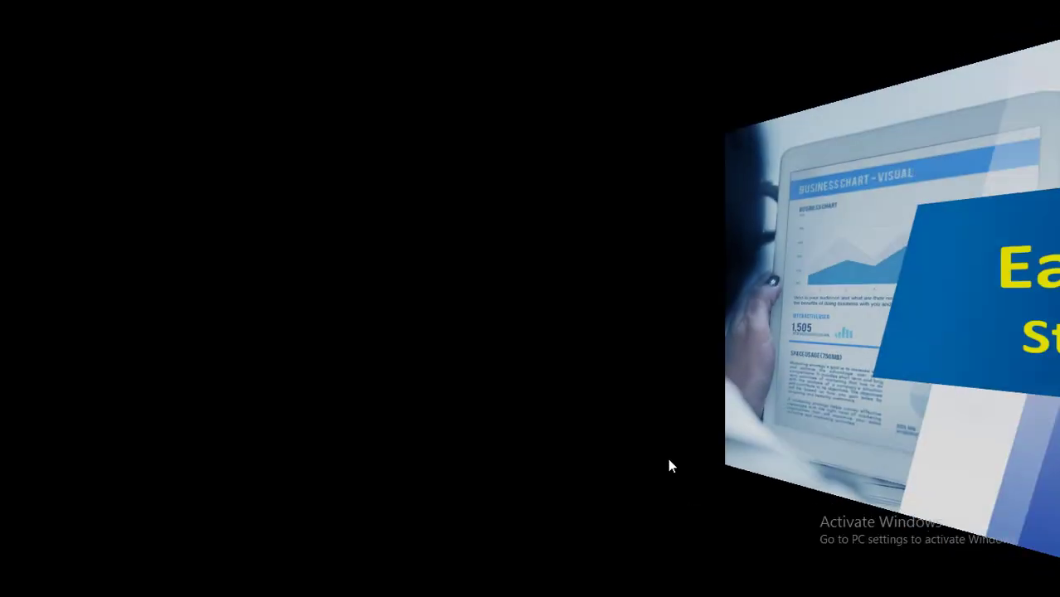
key("Right")
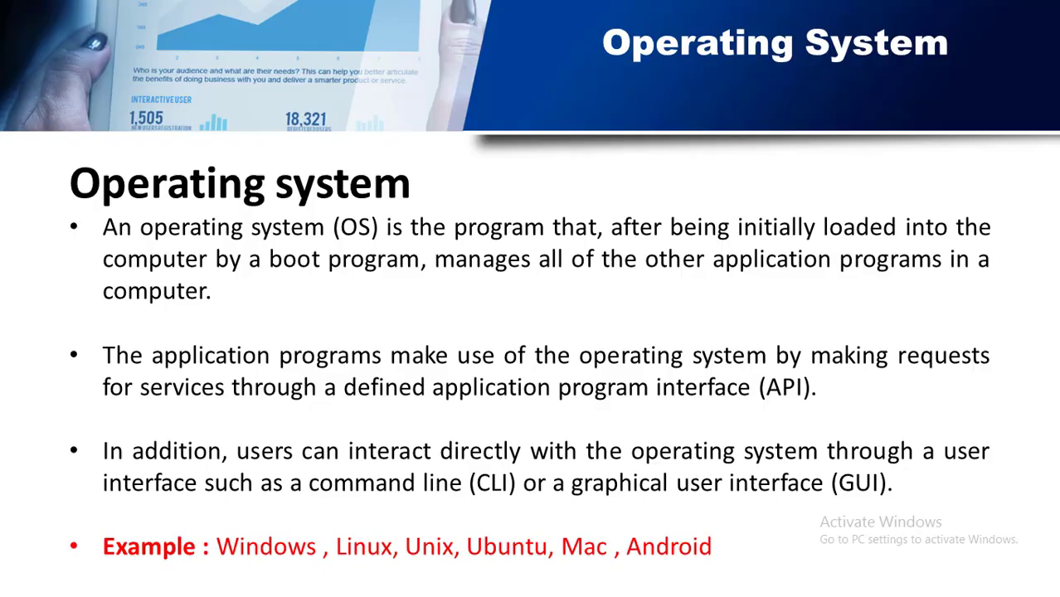
key("Right")
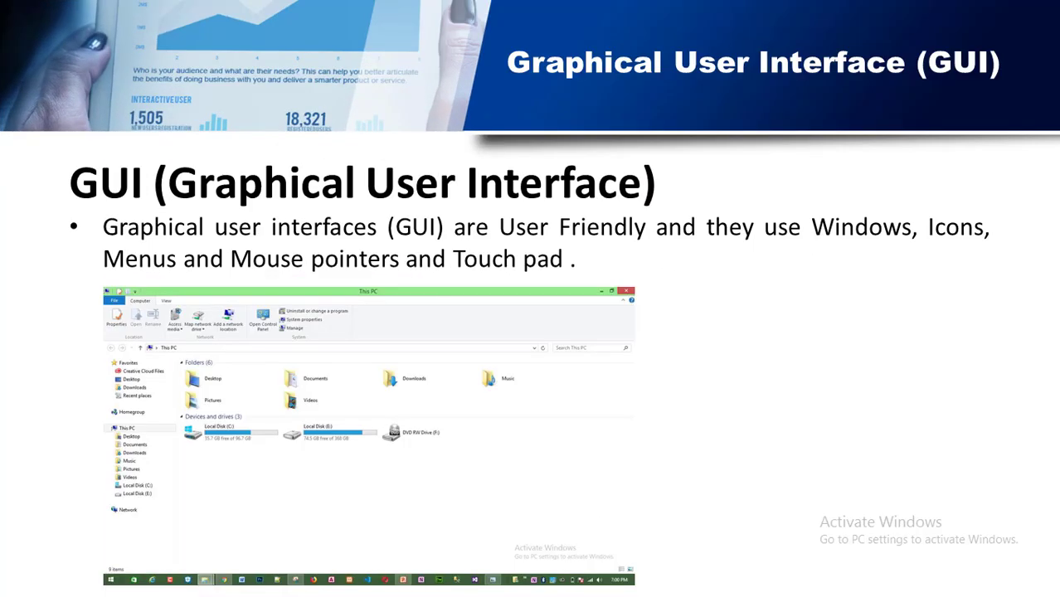
Advance the slideshow to the Advantages of Secondary Storage slide.
key("Right")
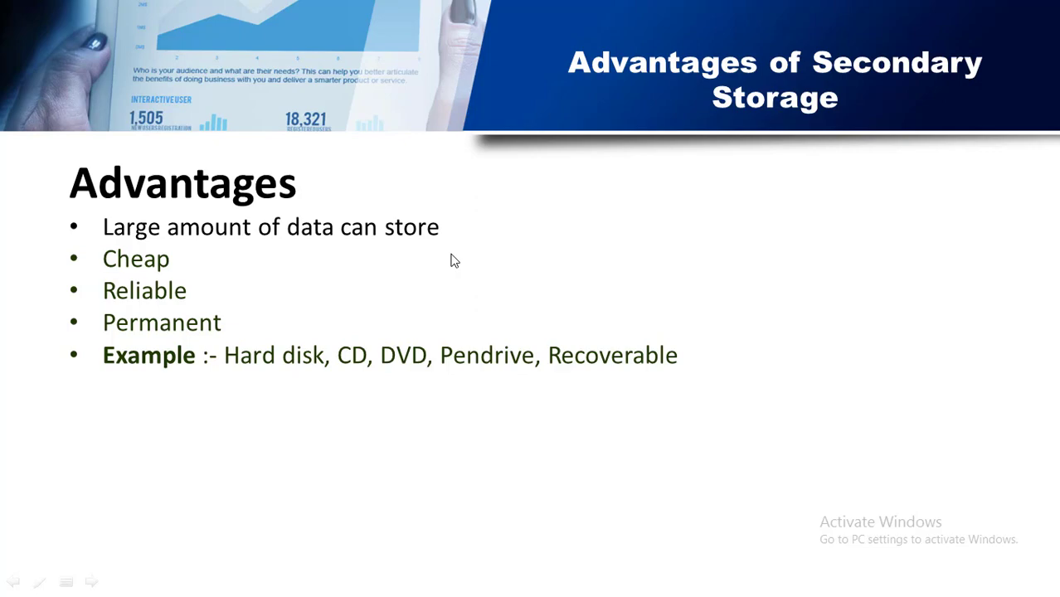
Move 'Recoverable' off the Example line onto a new bullet after Permanent, then restart the slideshow.
key("Escape")
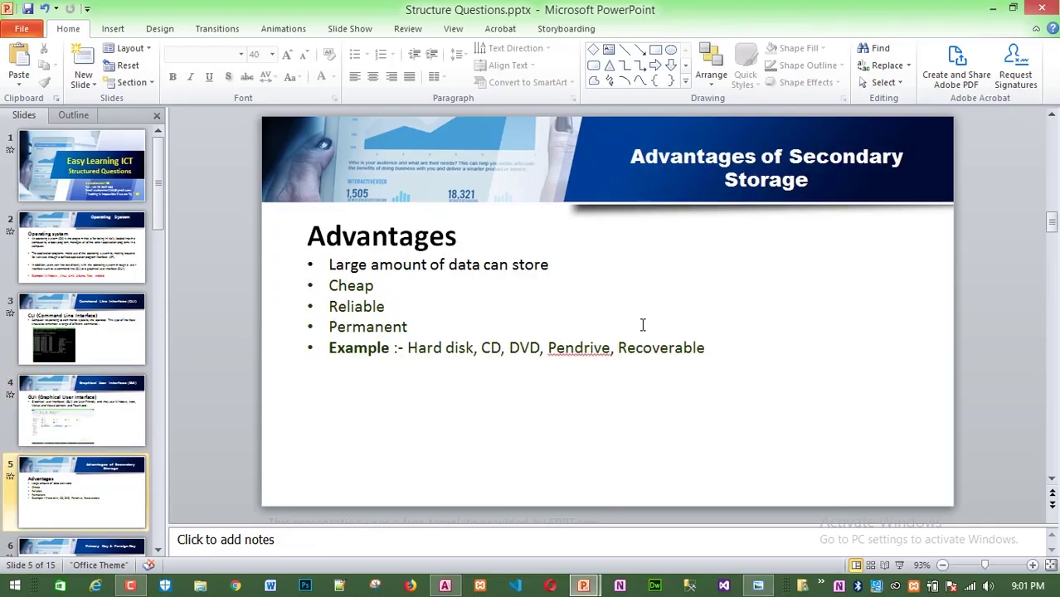
left_click(614, 348)
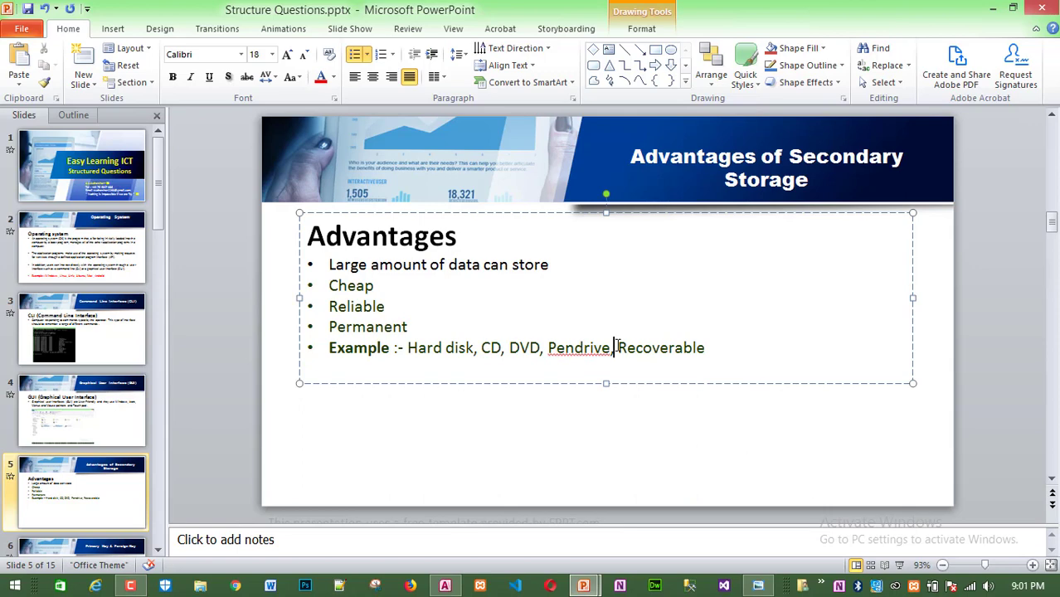
key("BackSpace")
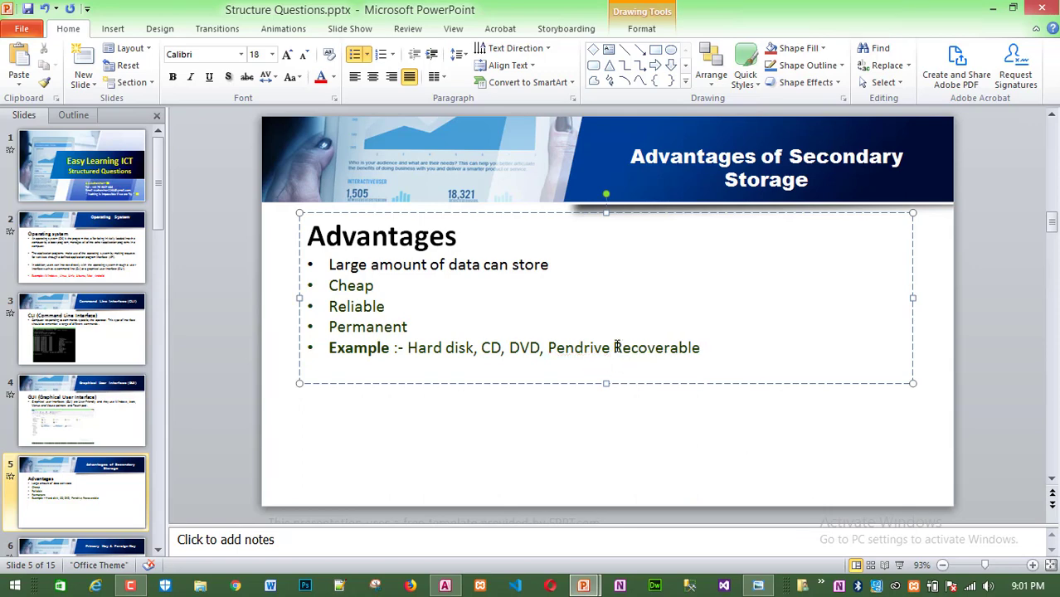
left_click_drag(616, 348, 715, 349)
key("ctrl+c")
key("BackSpace")
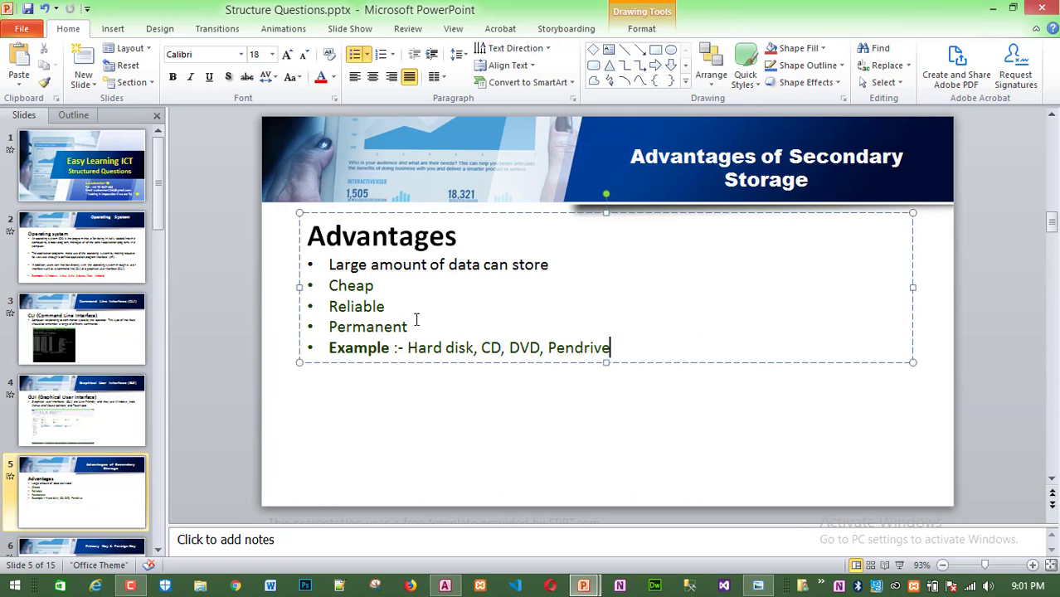
left_click(415, 325)
key("Return")
key("ctrl+v")
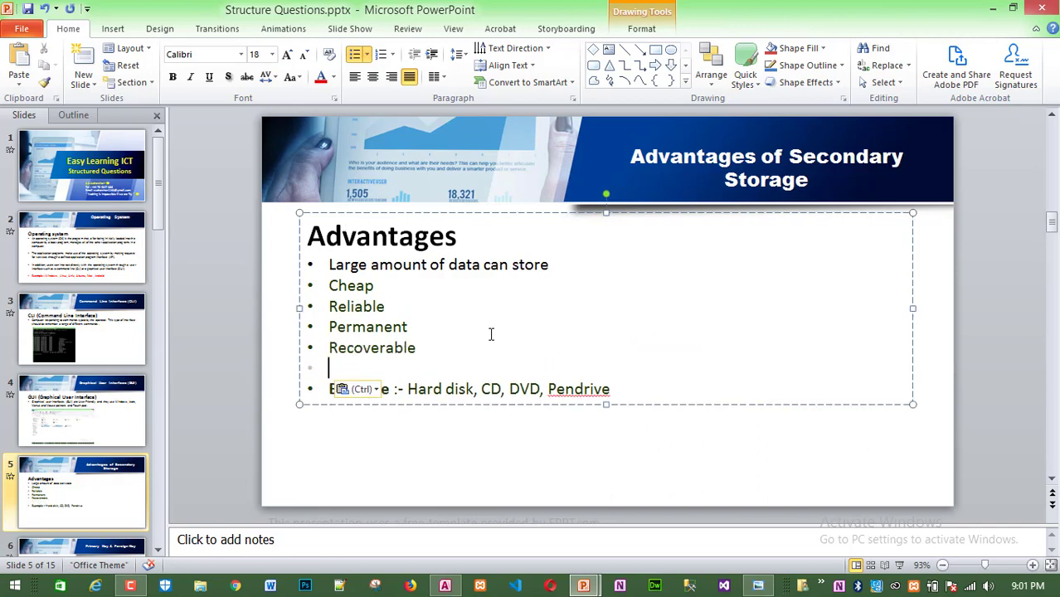
key("BackSpace")
key("BackSpace")
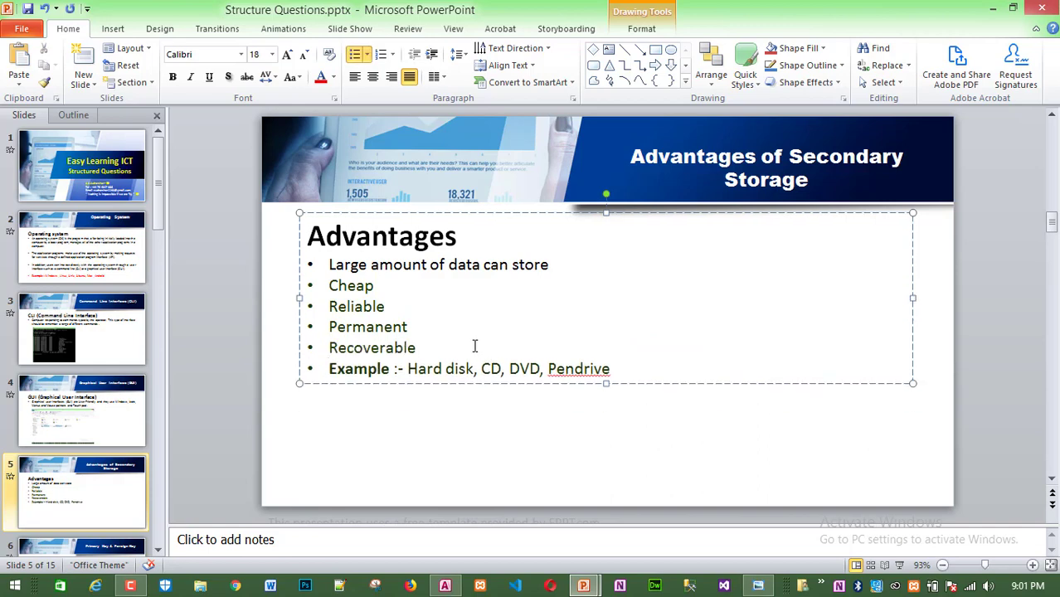
left_click(902, 565)
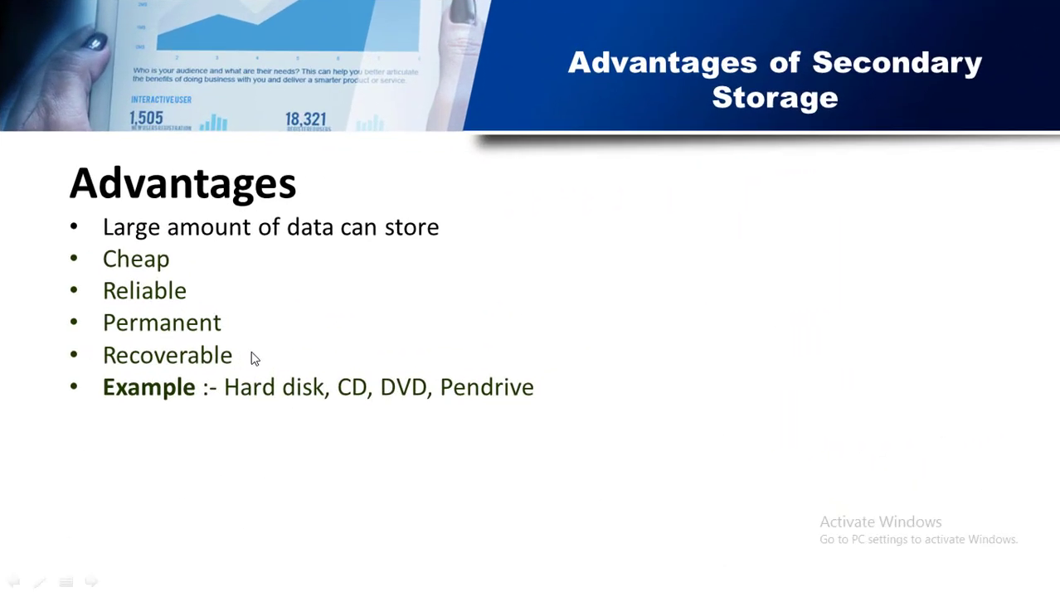
Step to the Primary Key slide and back, end the show, and pan 4.jpg to its lower questions.
left_click(514, 406)
key("Left")
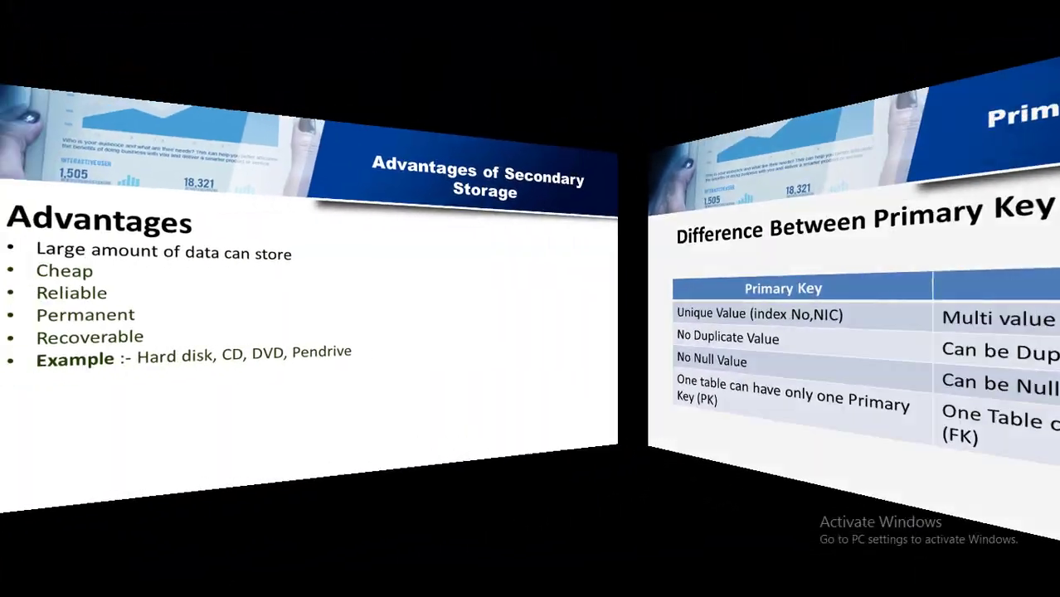
key("Escape")
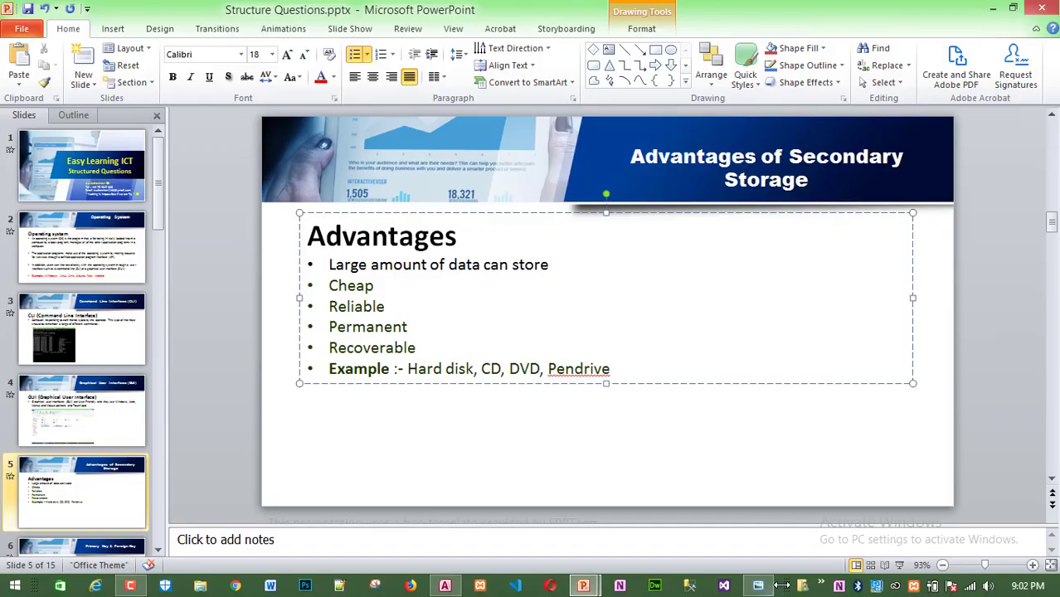
left_click(758, 586)
left_click_drag(251, 380, 257, 318)
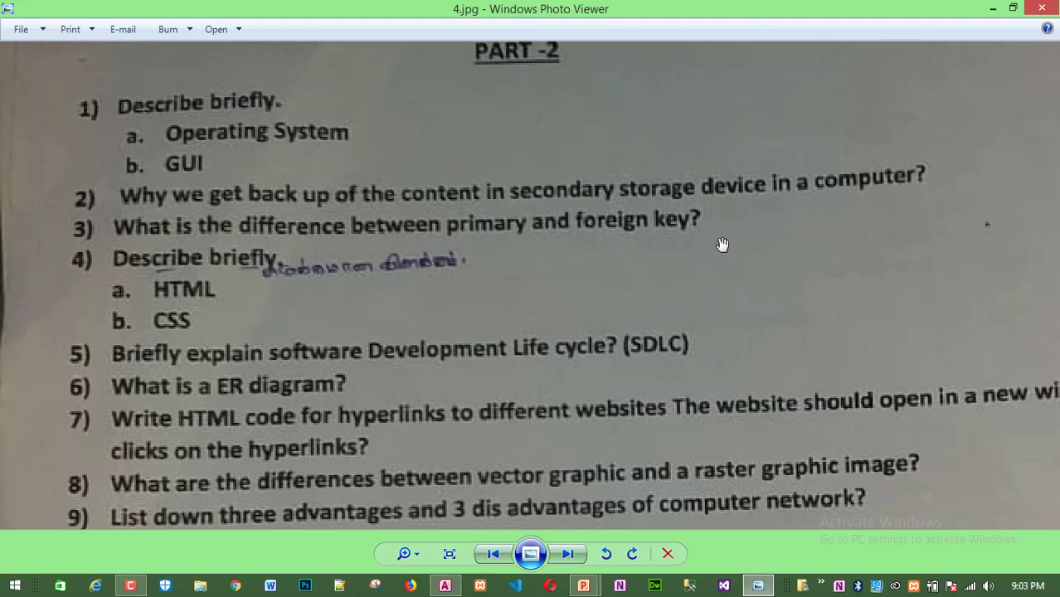
Return to Structure Questions, scroll down to slide 6 and present the Primary Key & Foreign Key slide.
mouse_move(583, 585)
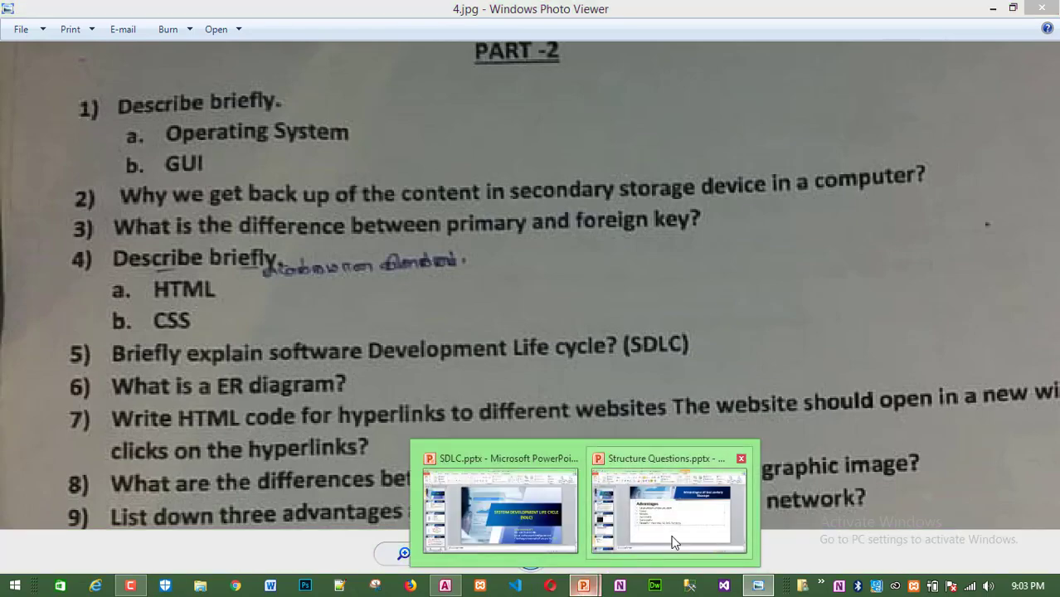
left_click(673, 542)
scroll(634, 428, "down", 1)
scroll(632, 432, "down", 1)
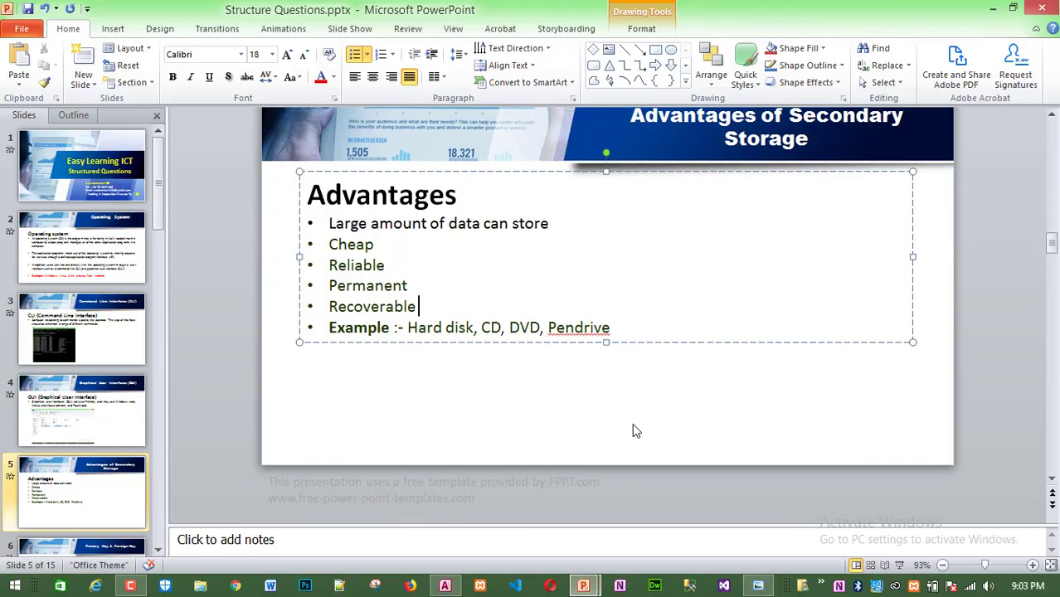
scroll(632, 428, "down", 1)
left_click(898, 565)
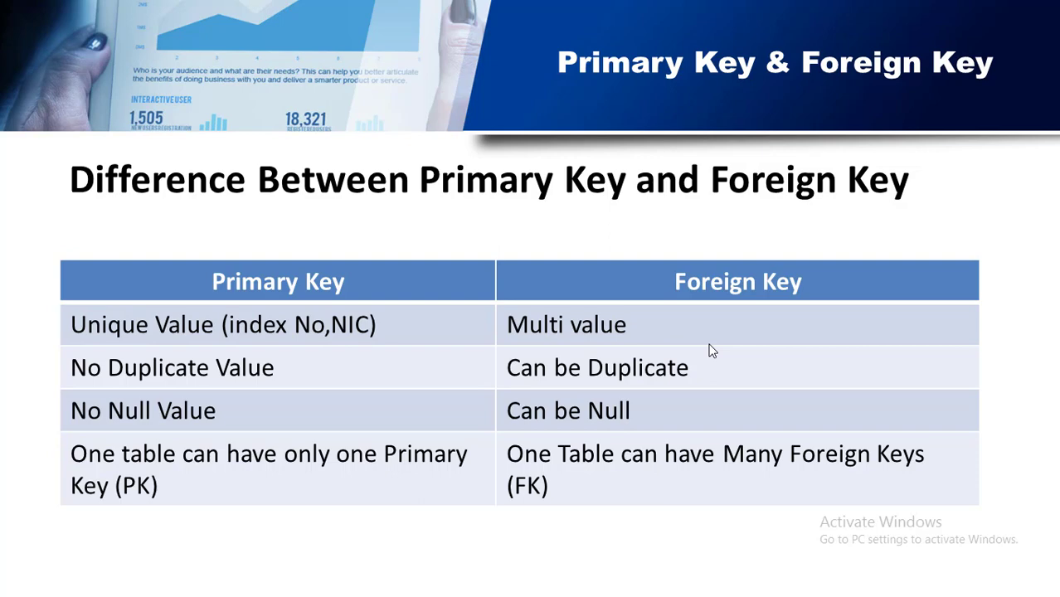
End the show and open the Employee table in Design View in the Employee Details database.
key("Escape")
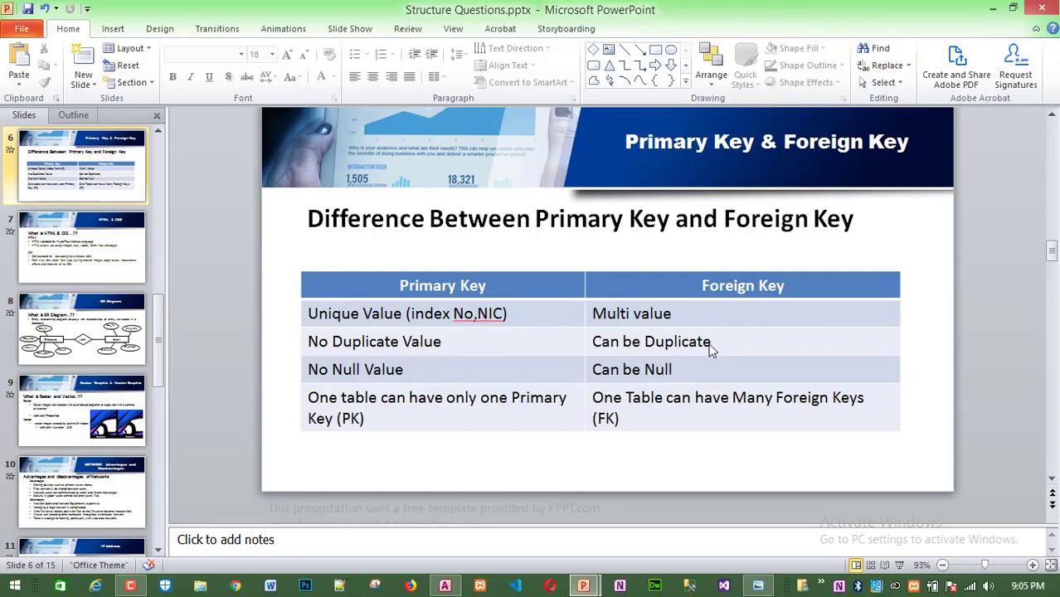
left_click(445, 586)
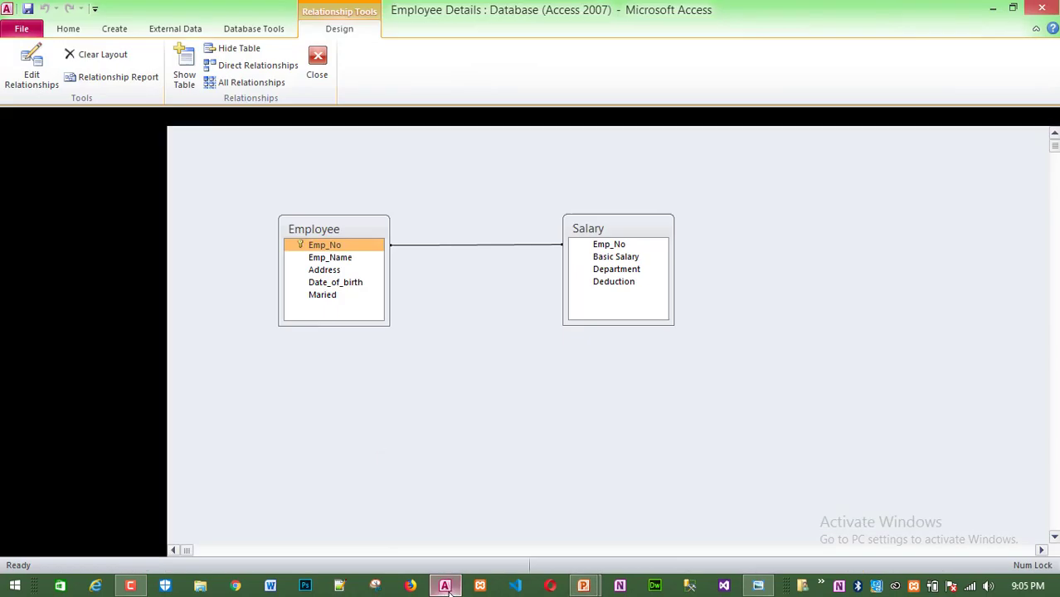
left_click_drag(51, 189, 331, 184)
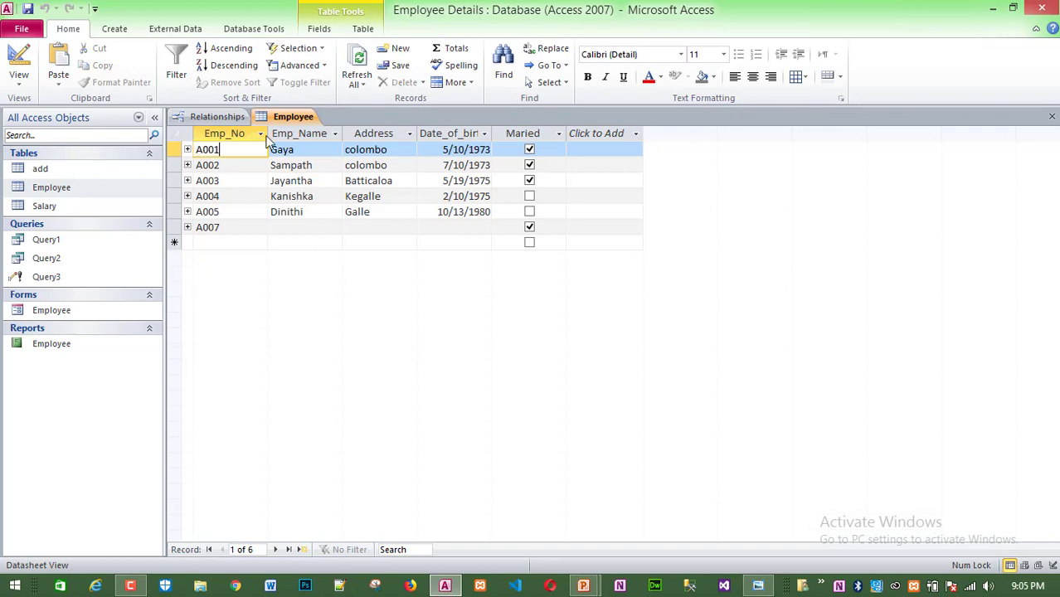
left_click(244, 148)
right_click(293, 121)
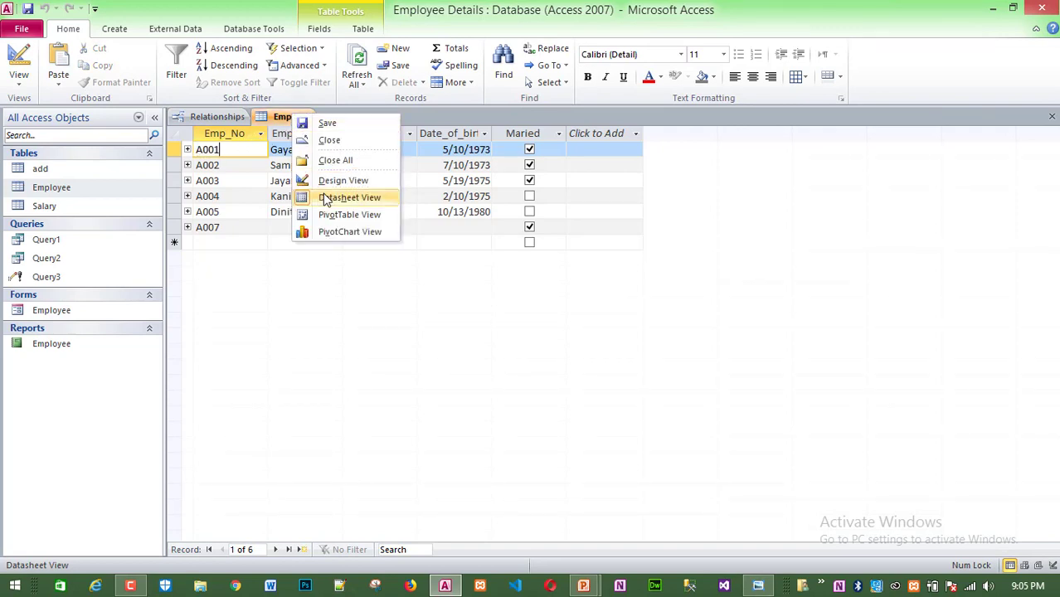
left_click(334, 181)
left_click(249, 156)
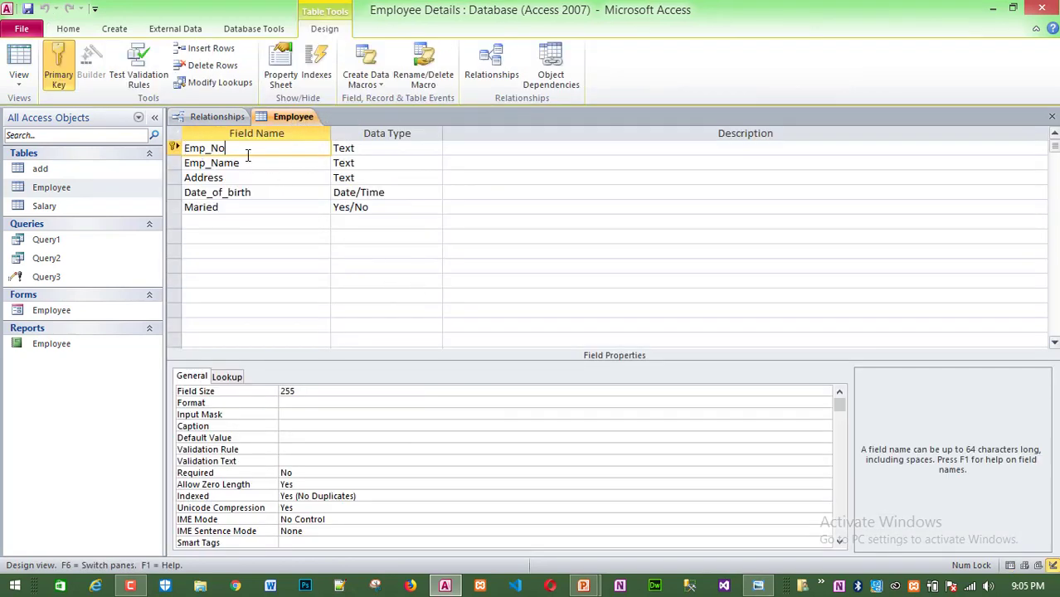
Close the Employee design tab, then cycle through the photo and presentation back to Access.
right_click(291, 118)
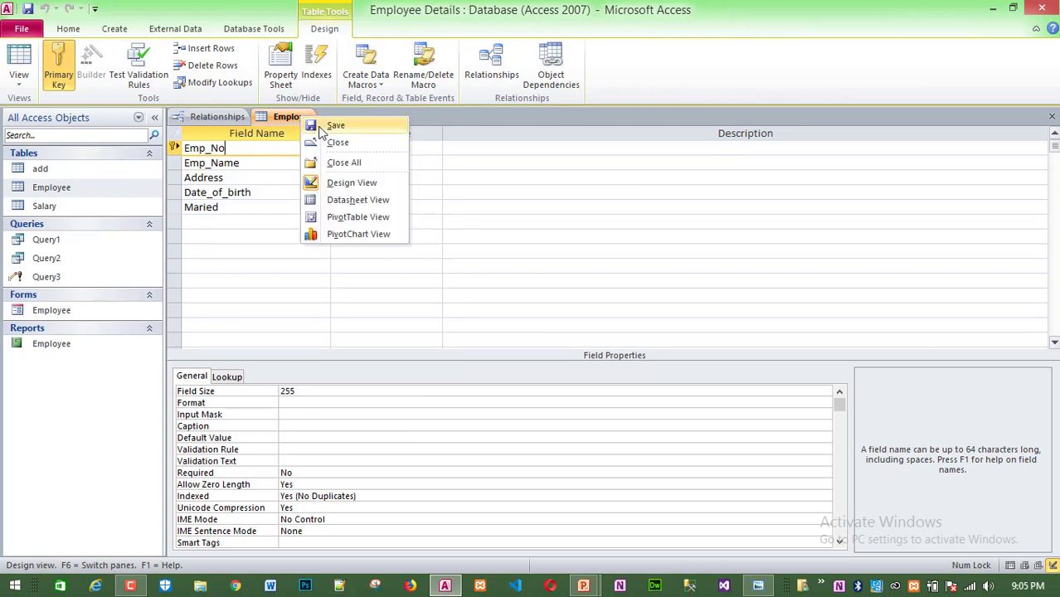
left_click(334, 142)
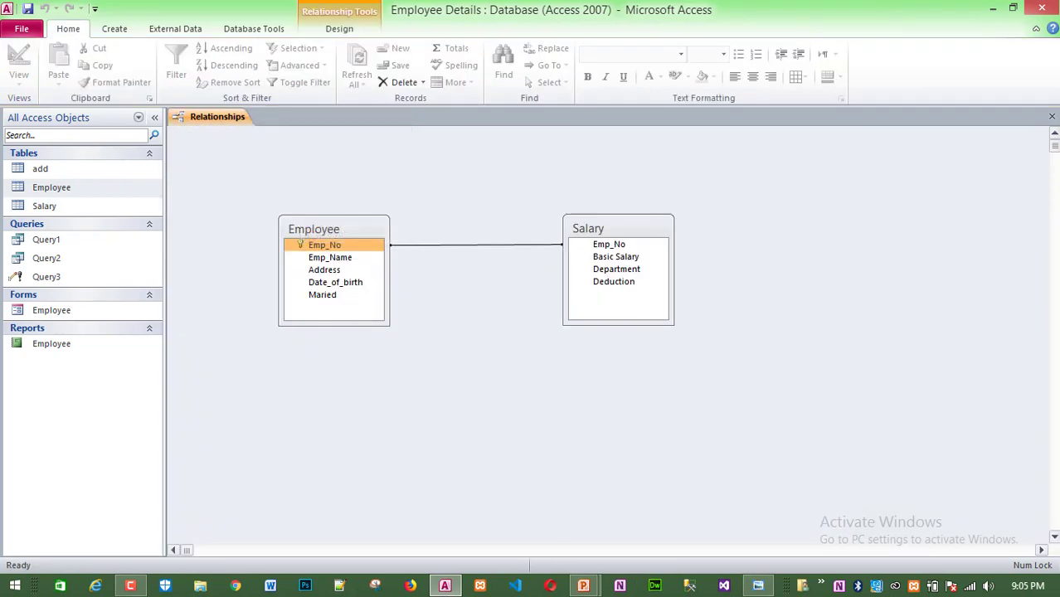
left_click(757, 586)
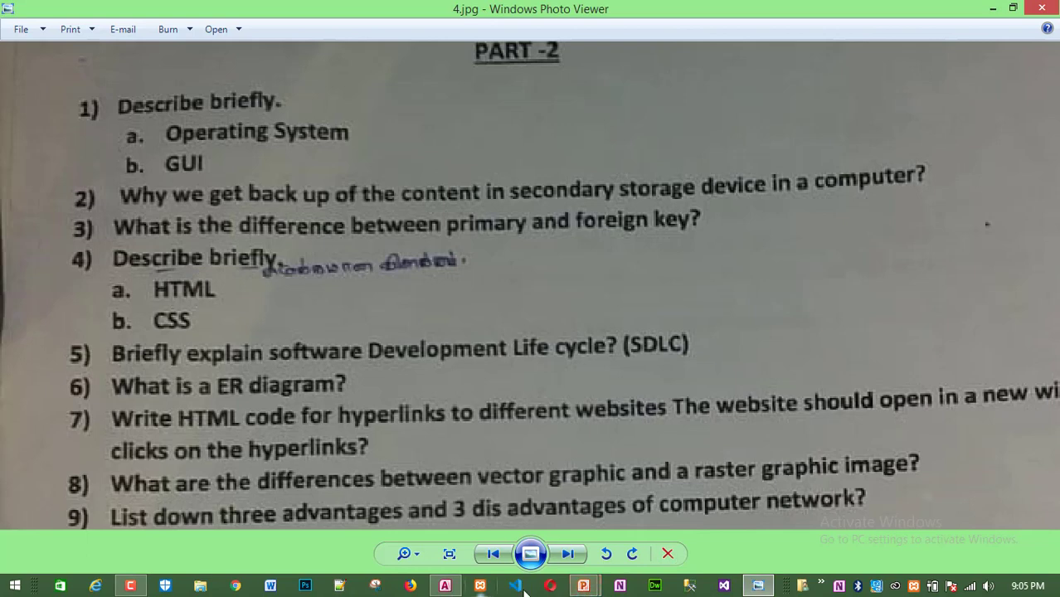
mouse_move(581, 587)
left_click(668, 508)
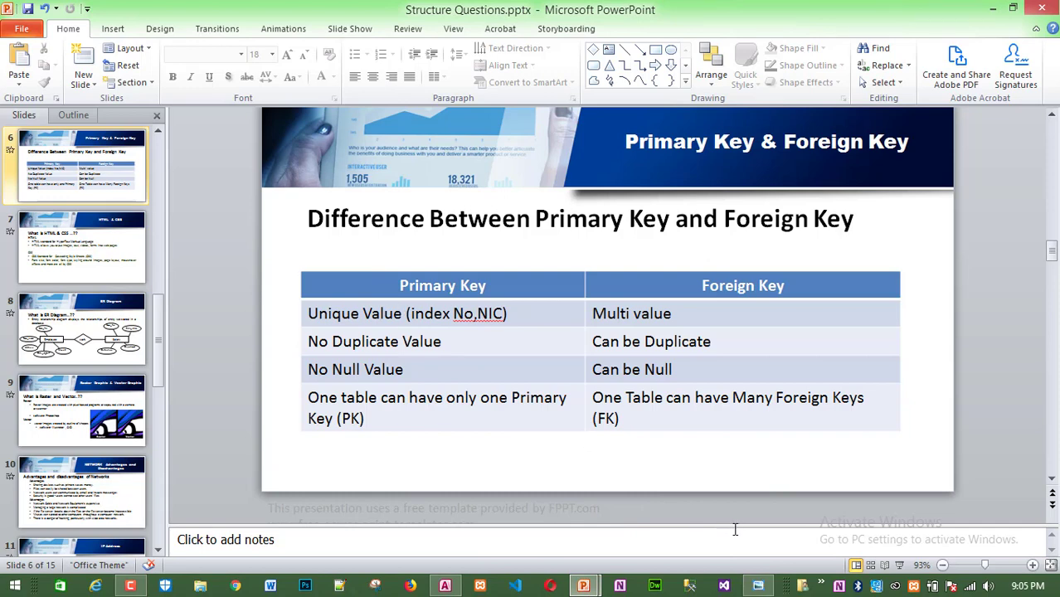
left_click(459, 586)
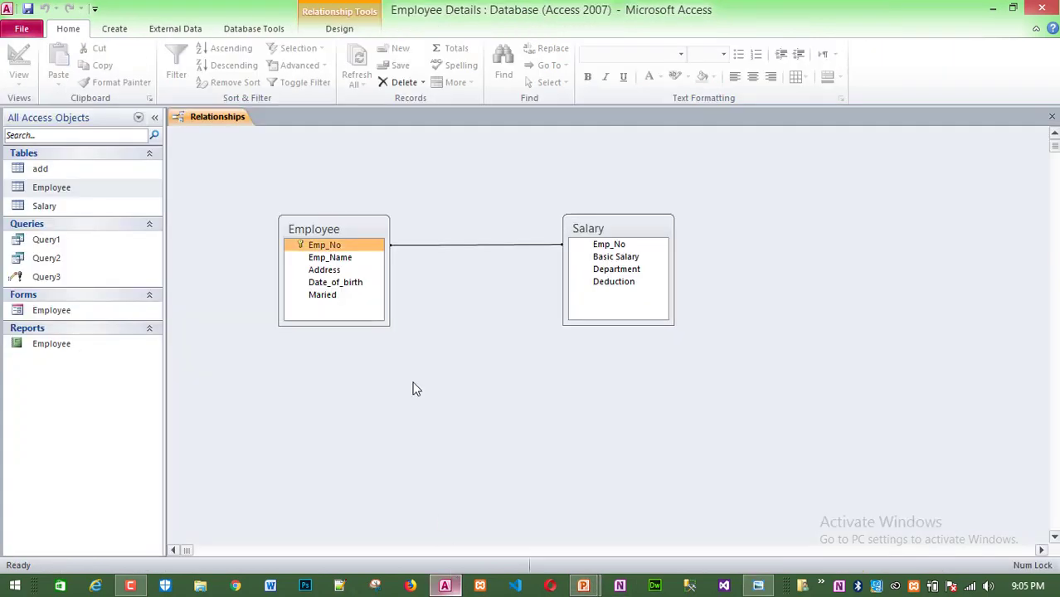
Open the Employee table and set the new record's Emp_No to A005.
left_click(47, 188)
double_click(47, 187)
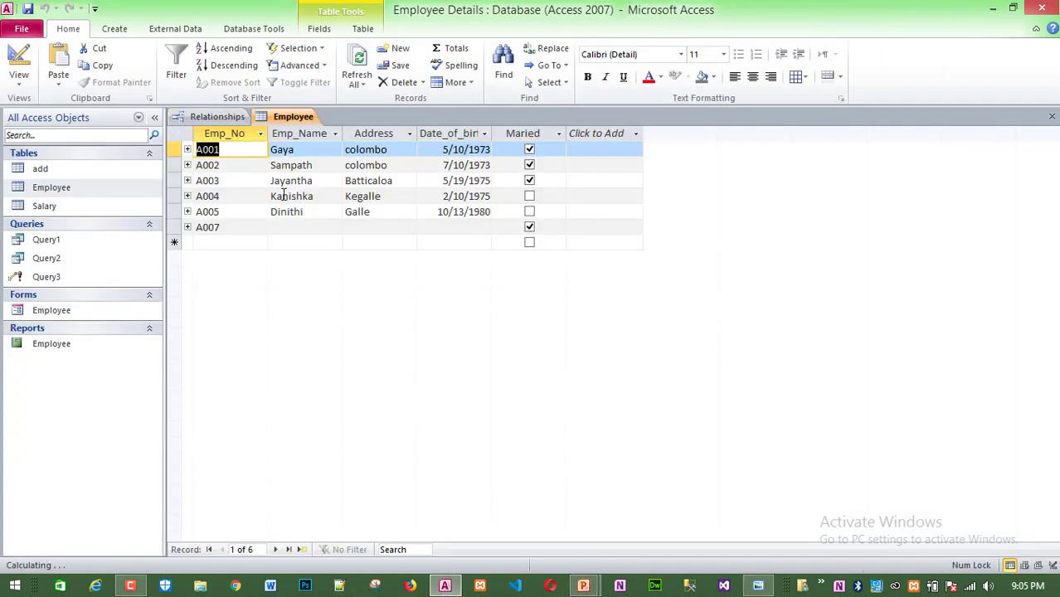
left_click(232, 165)
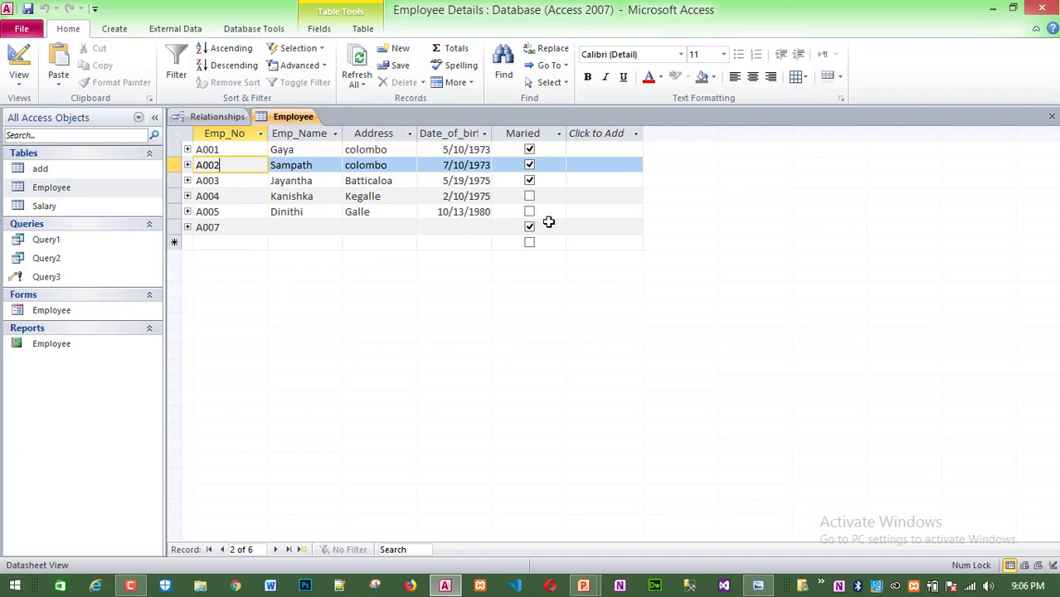
left_click(222, 228)
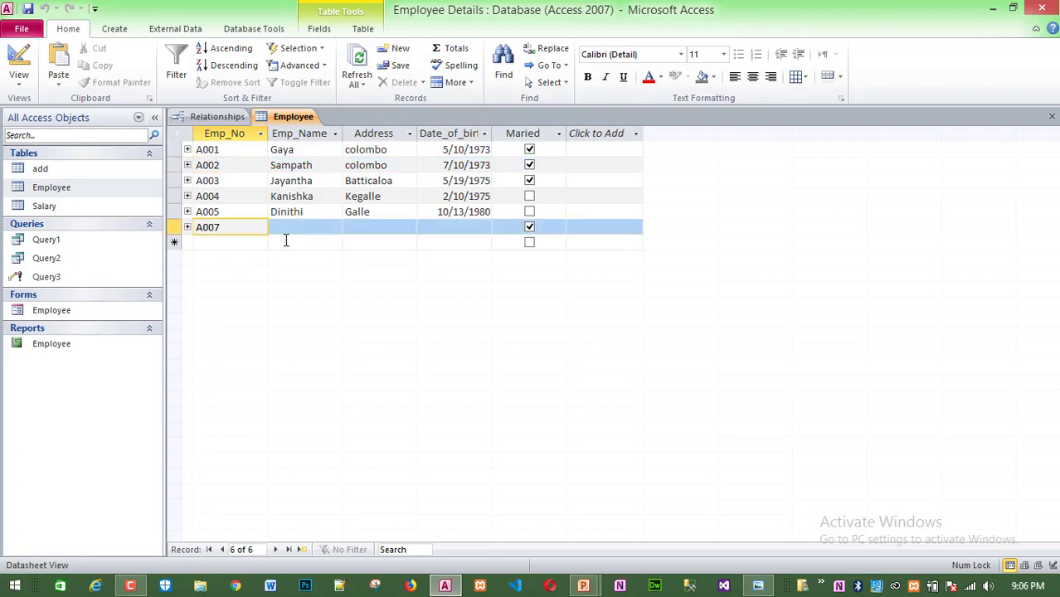
key("BackSpace")
left_click(299, 229)
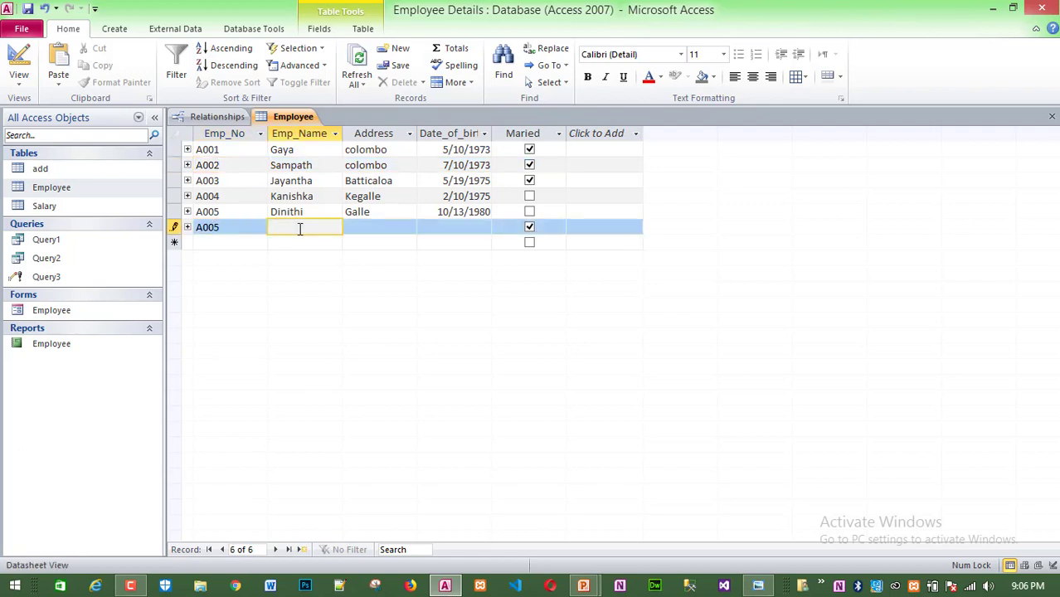
type("abc")
Enter address batti and birth date 7/11/2019, then save, triggering the duplicate-key error.
key("Tab")
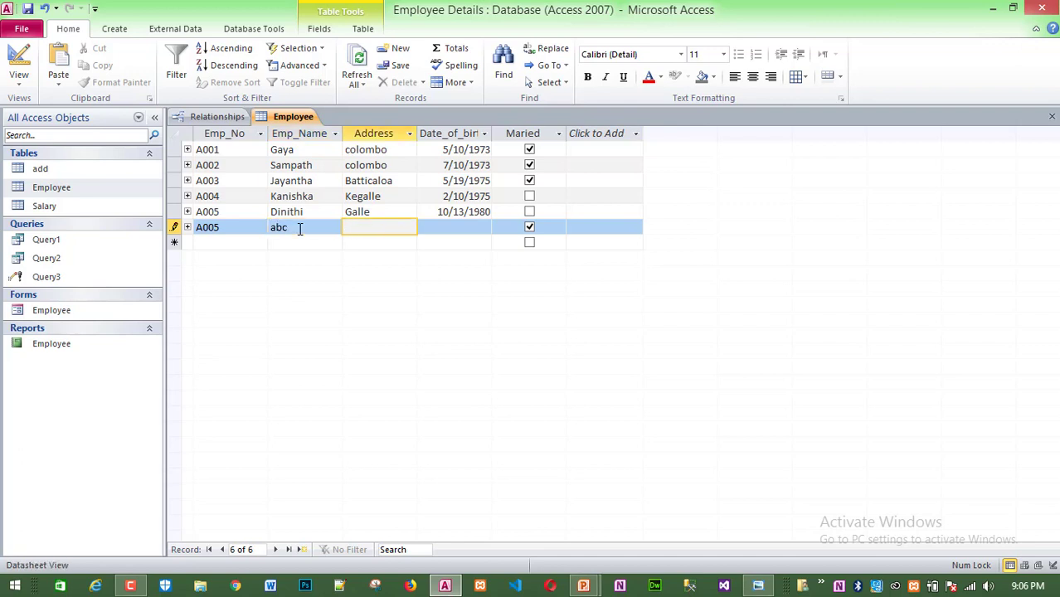
type("batti")
key("Tab")
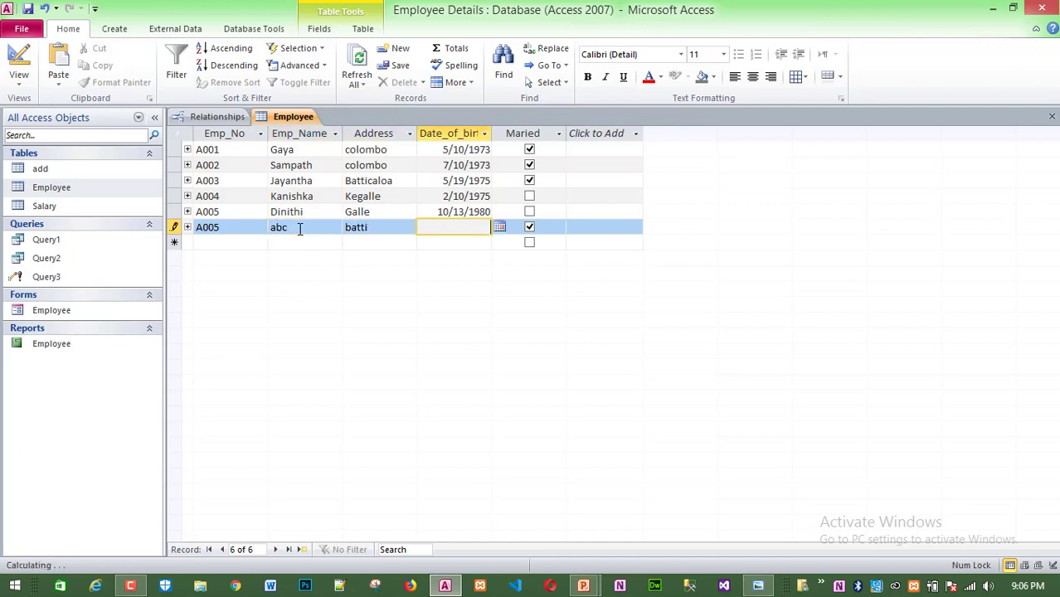
left_click(499, 226)
left_click(455, 284)
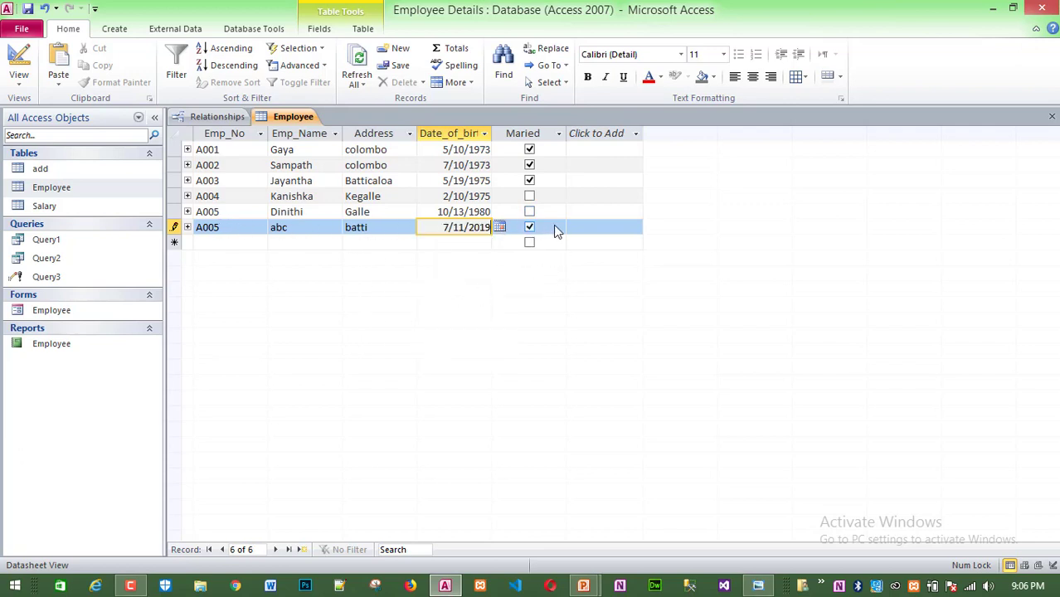
left_click(215, 242)
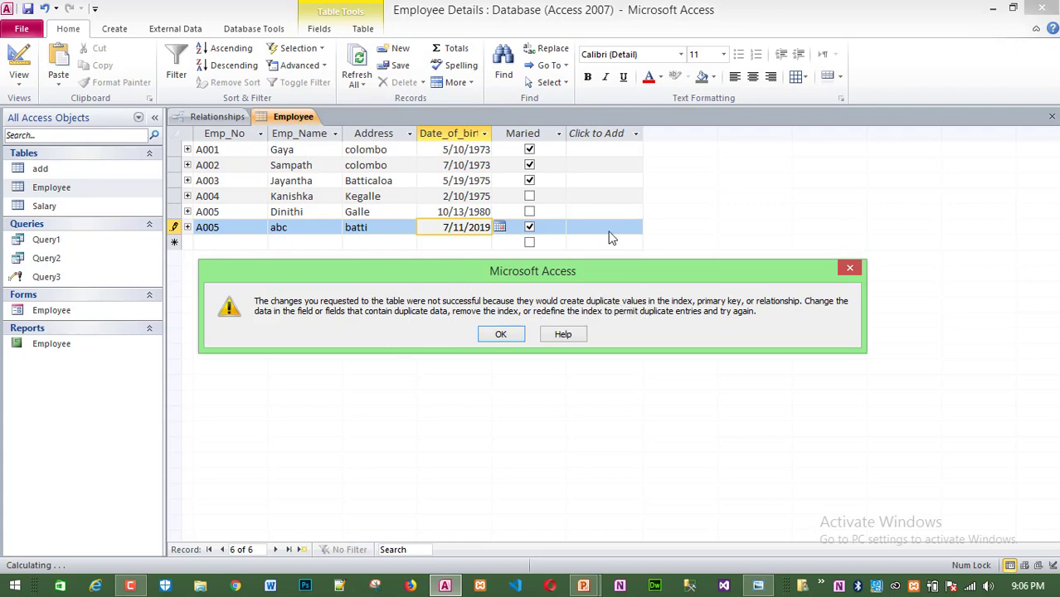
Dismiss the error and save the new record with Emp_No changed to A006.
left_click(849, 271)
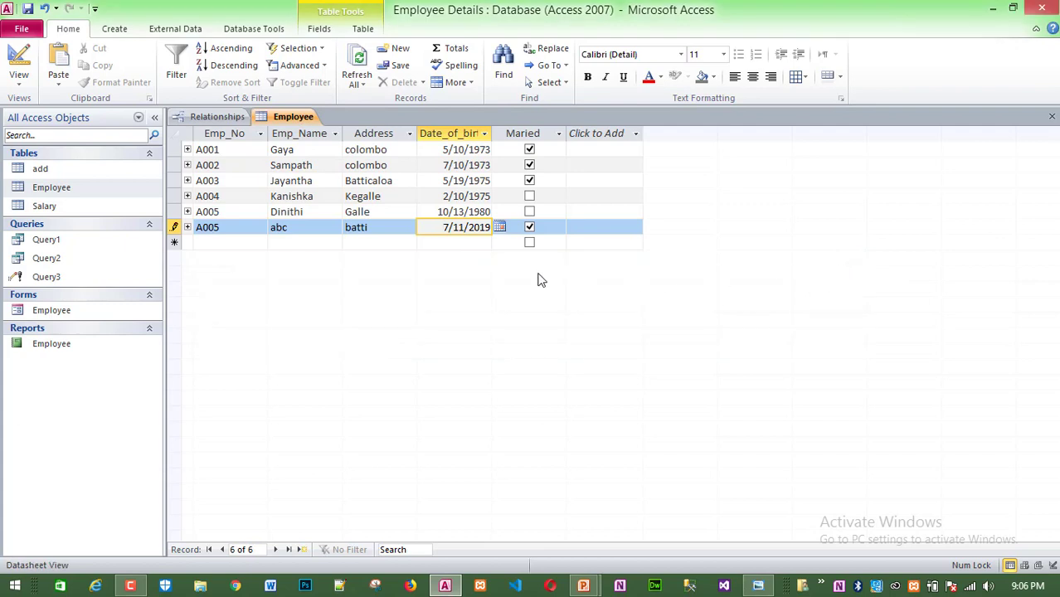
left_click(230, 226)
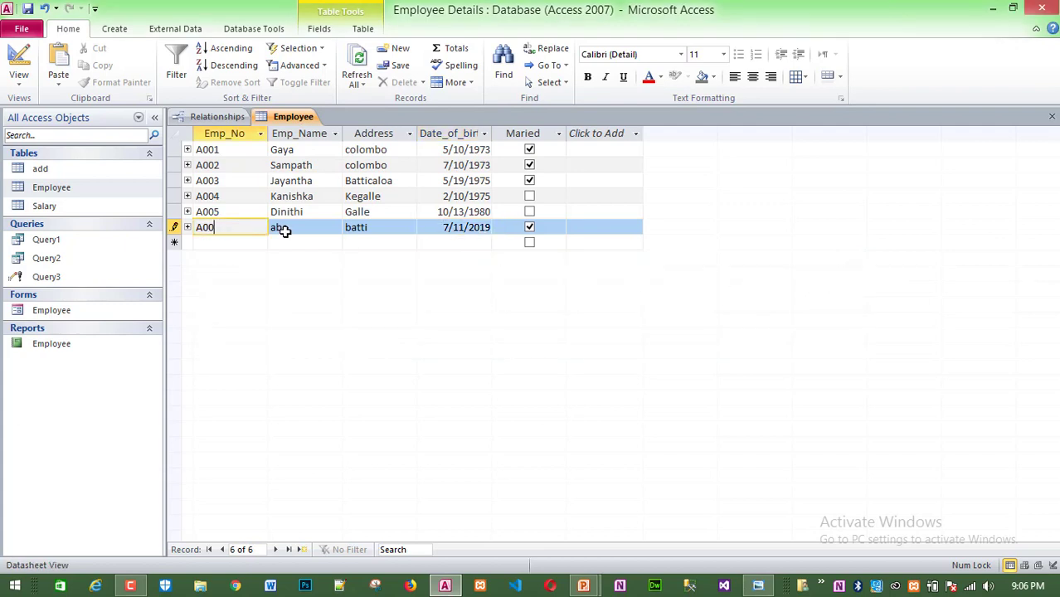
type("6")
left_click(226, 243)
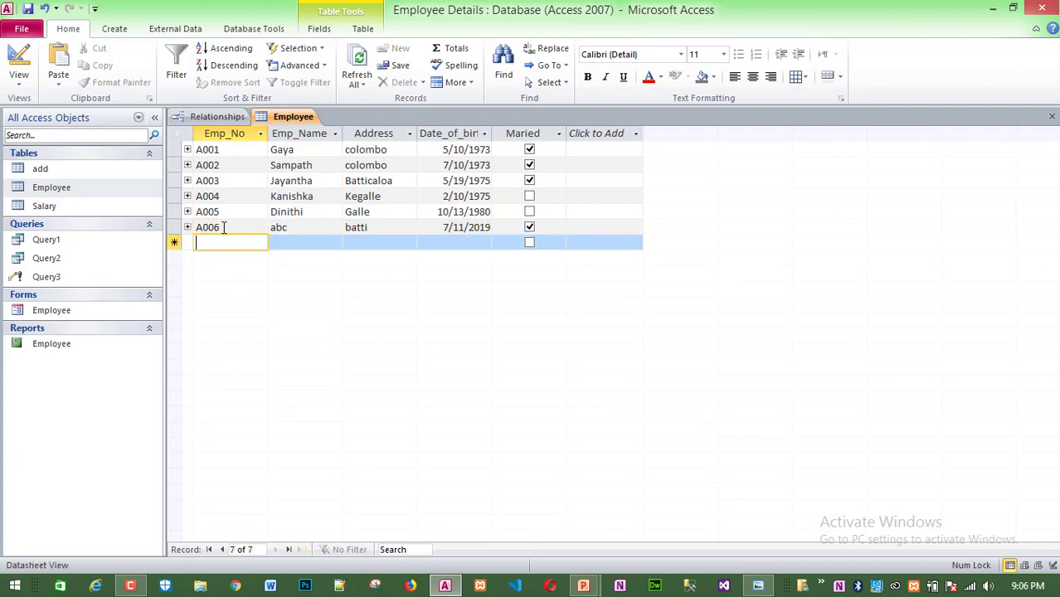
left_click_drag(223, 227, 180, 219)
left_click(181, 219)
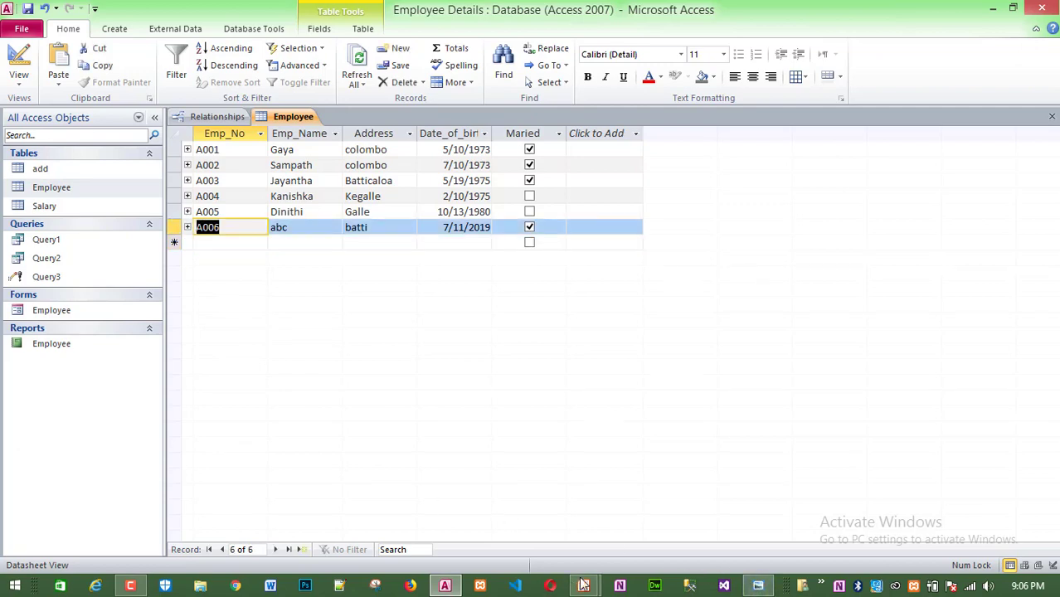
On the slide, highlight that primary keys allow no duplicates while foreign keys can.
mouse_move(584, 585)
left_click(631, 489)
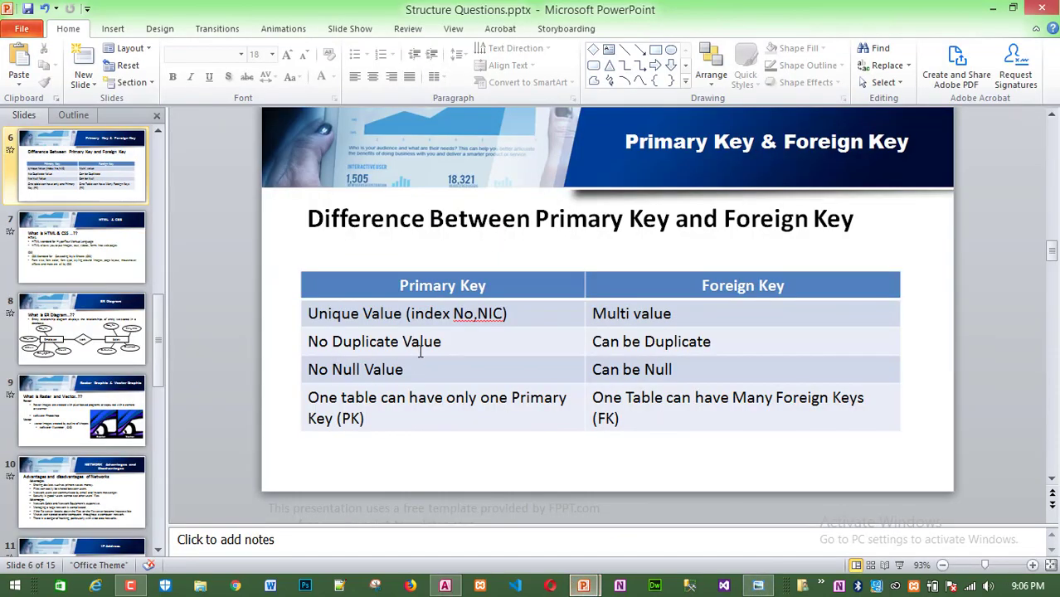
left_click_drag(447, 342, 311, 335)
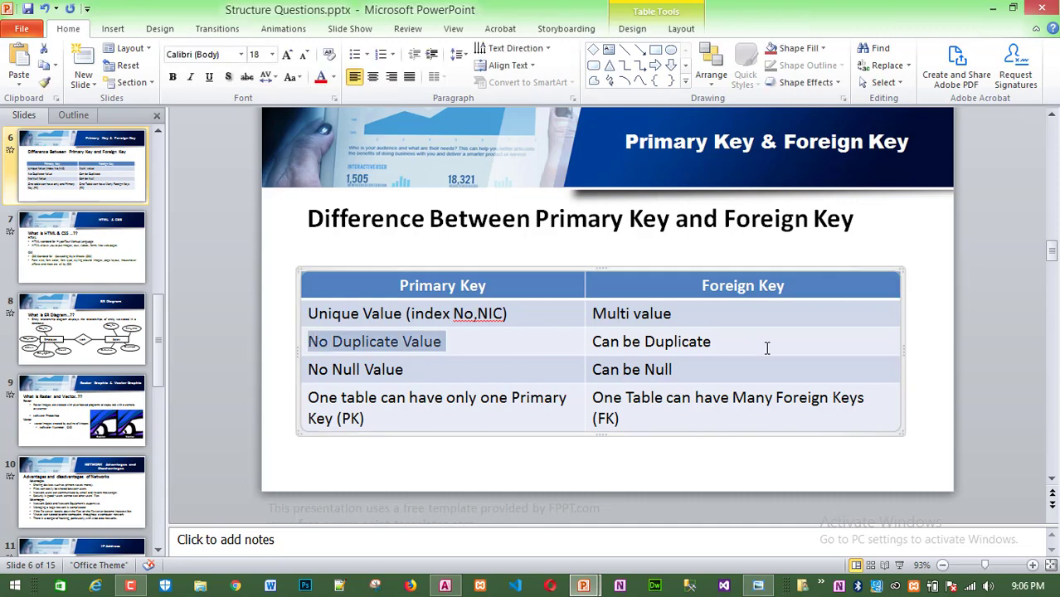
left_click_drag(760, 340, 626, 341)
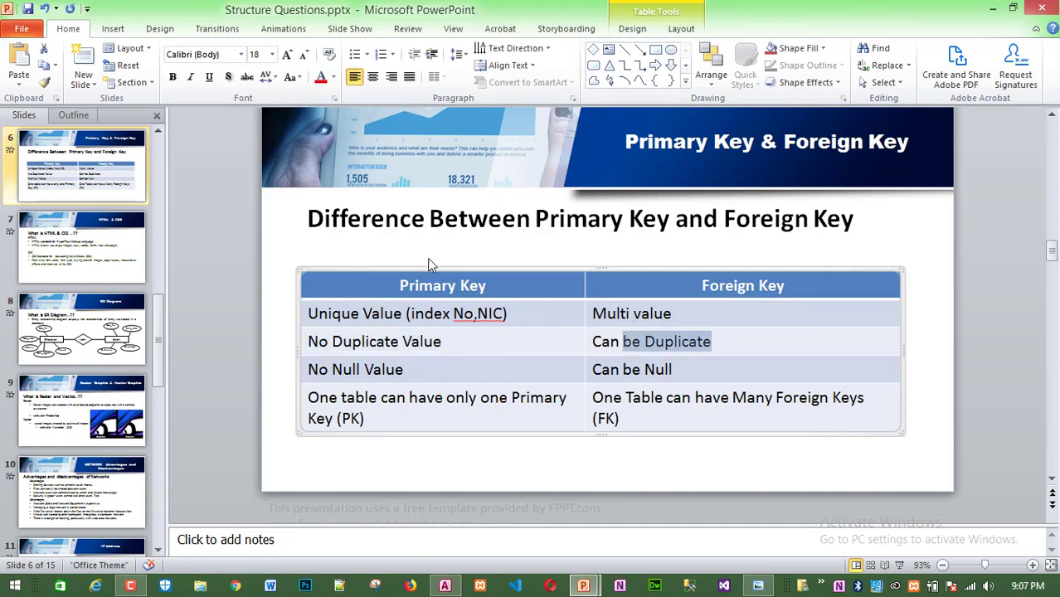
left_click(445, 586)
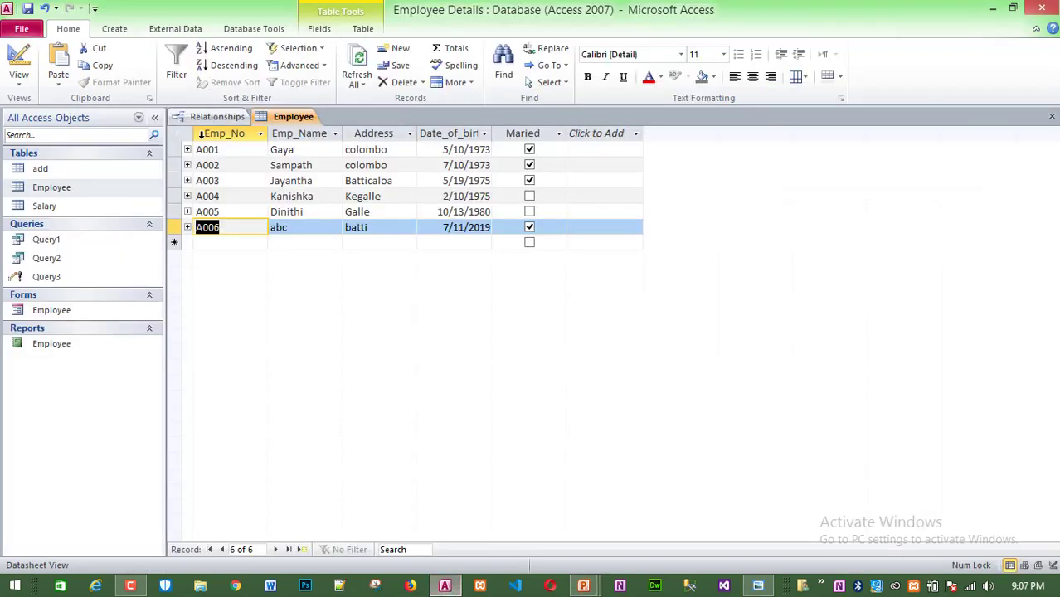
Open the Salary table and start a new record with Emp_No A005.
double_click(50, 206)
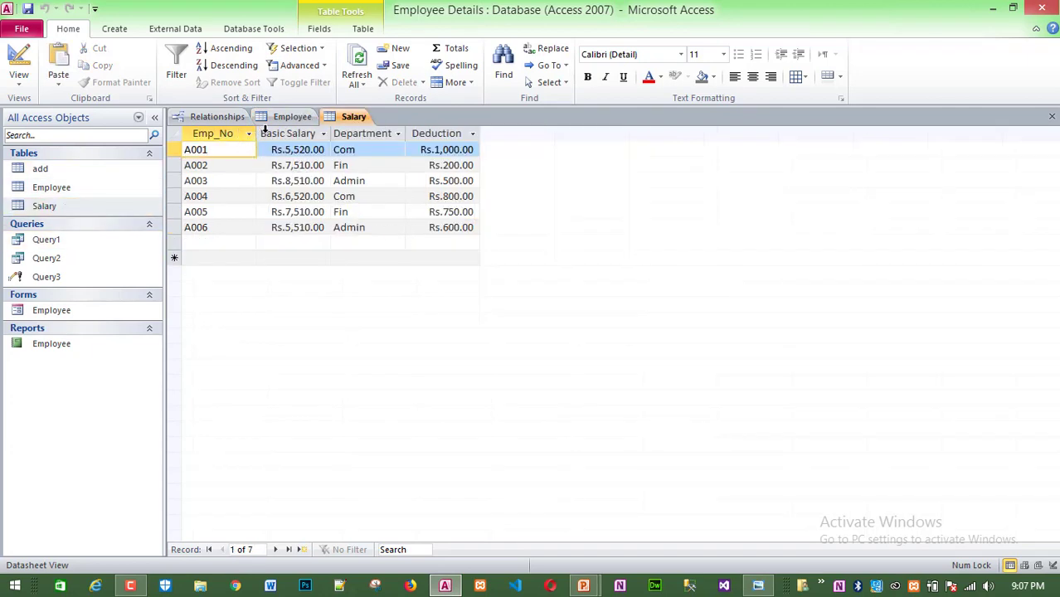
left_click(294, 120)
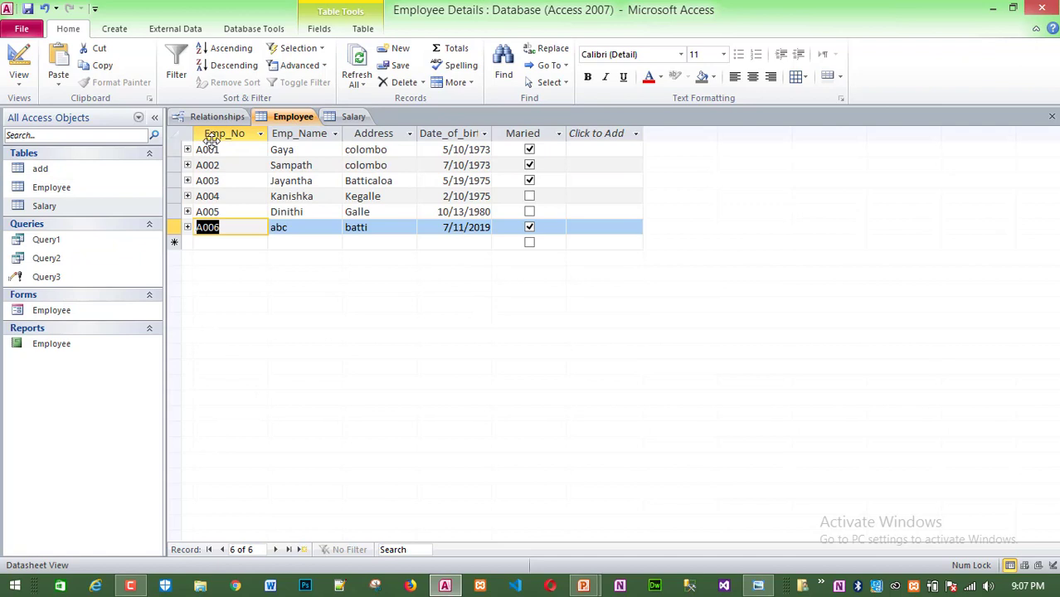
left_click(352, 117)
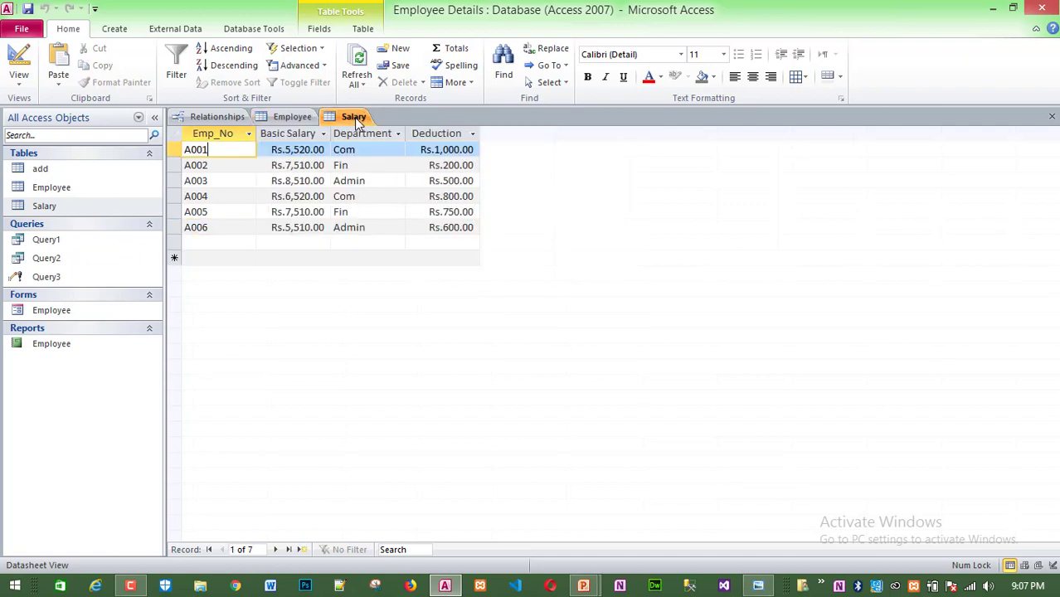
left_click(218, 241)
type("A005")
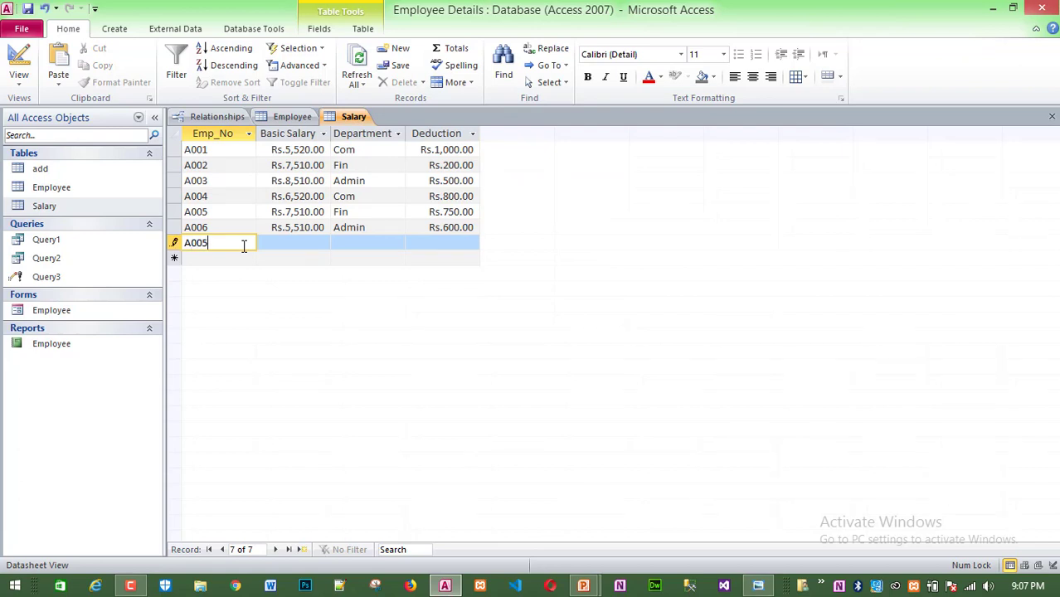
key("Tab")
type("25")
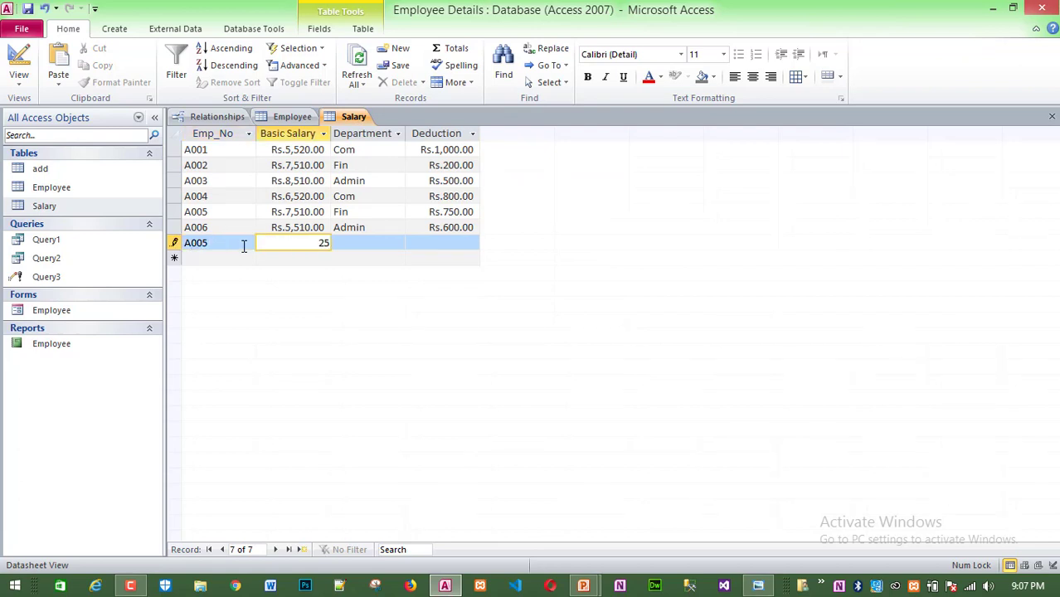
Enter basic salary 25000, department Admin and deduction 500, then view the relationships diagram.
type("000")
key("Tab")
type("Ad")
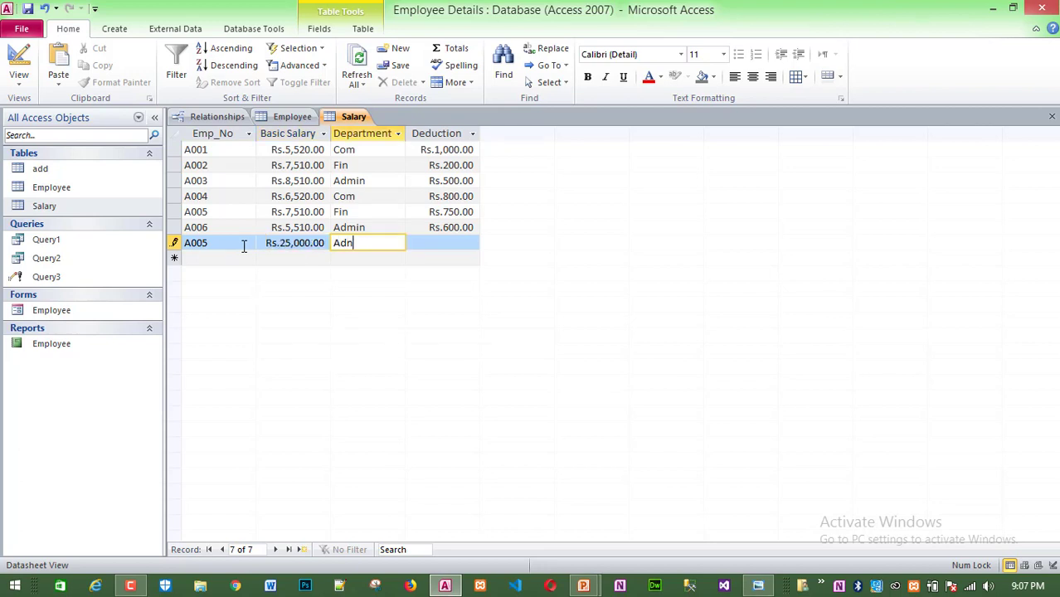
type("min")
key("Tab")
type("500")
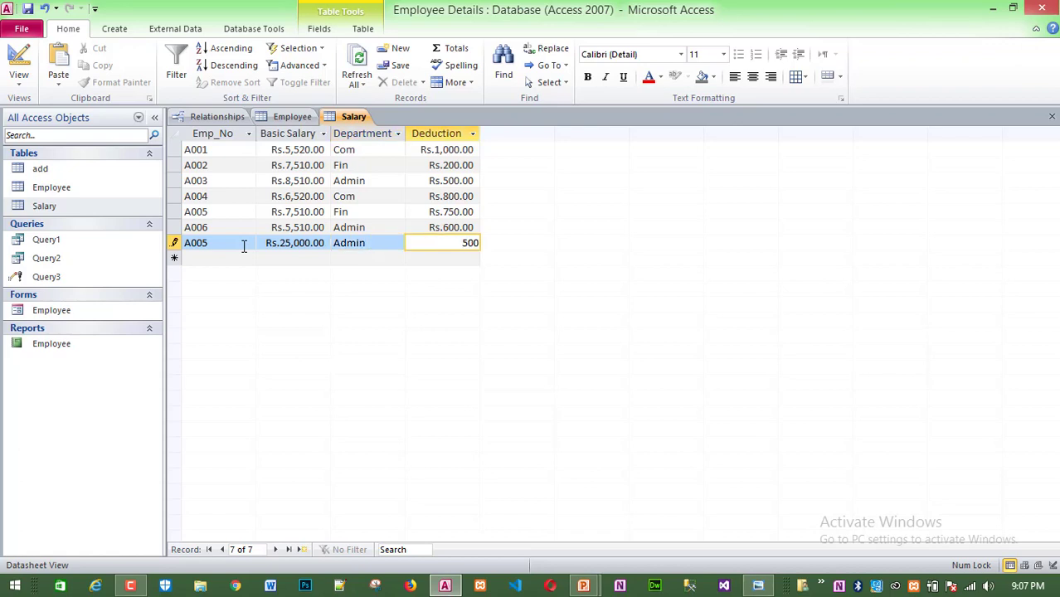
key("Tab")
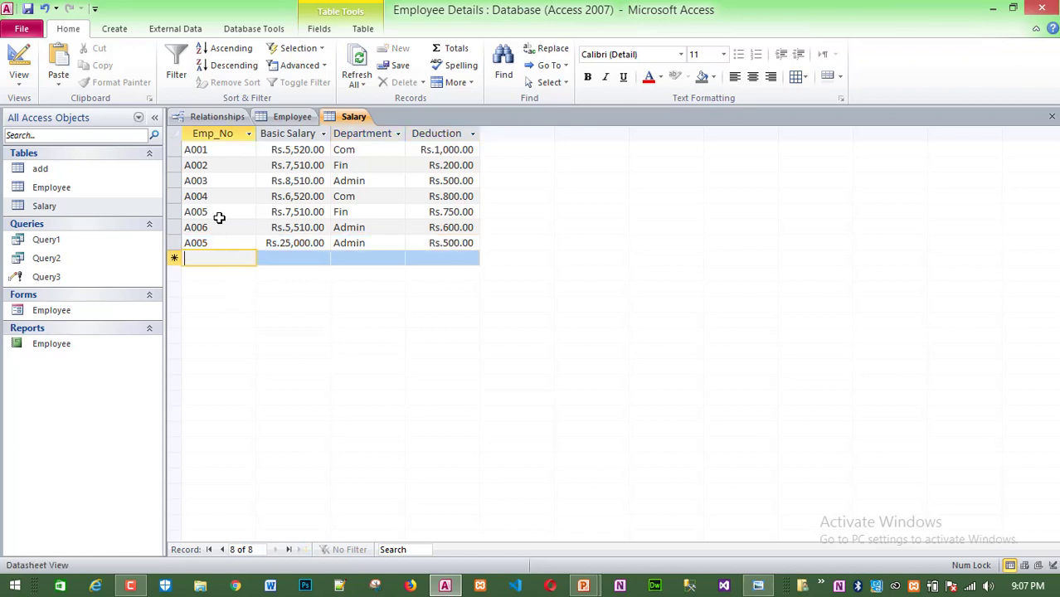
double_click(197, 209)
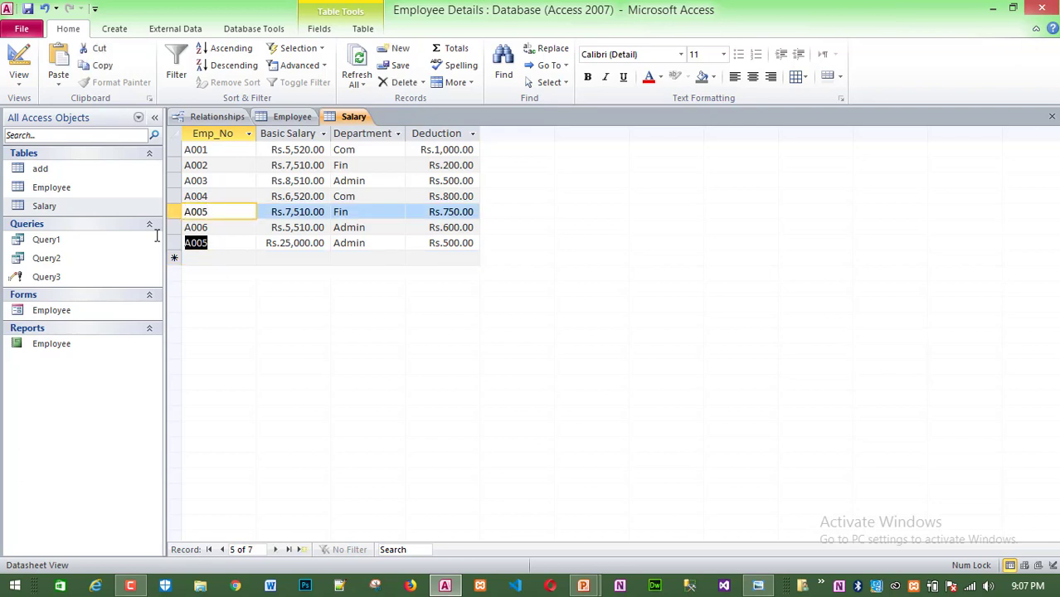
left_click(228, 120)
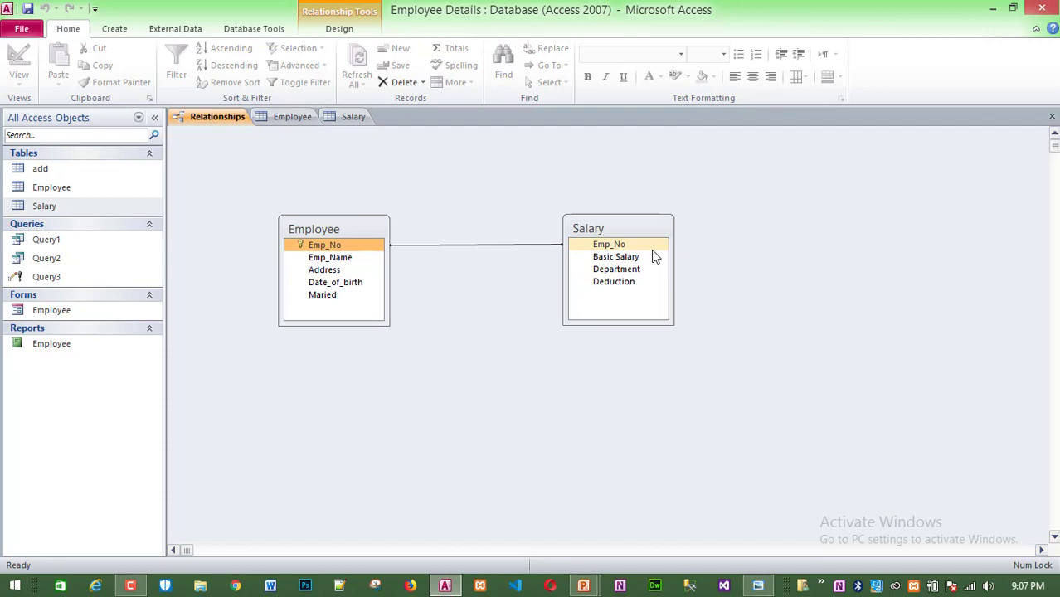
Highlight the two A005 rows and their departments, Fin and Admin, in Salary.
left_click(357, 120)
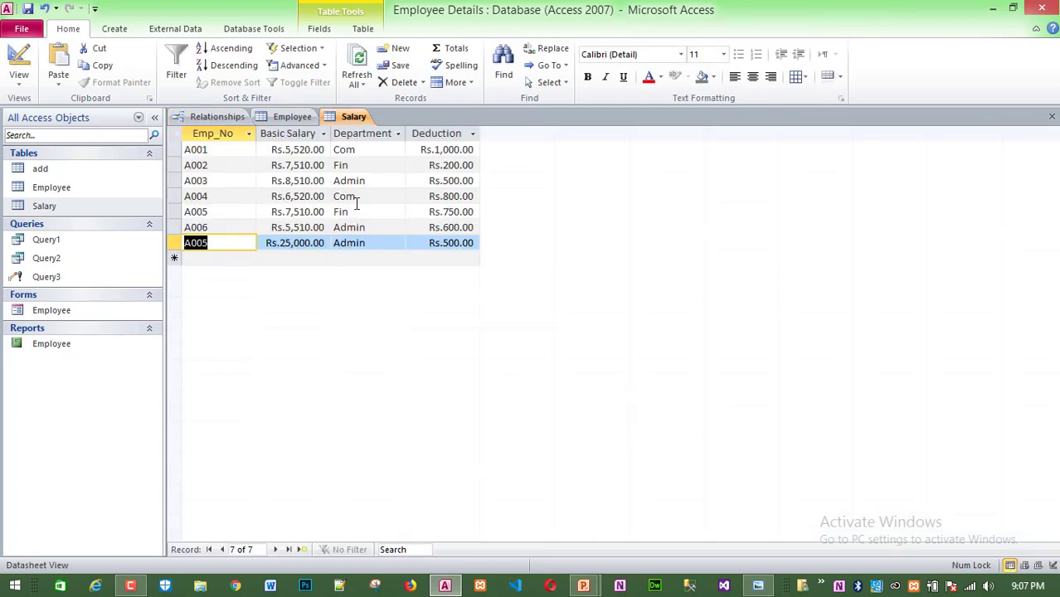
left_click_drag(218, 211, 178, 212)
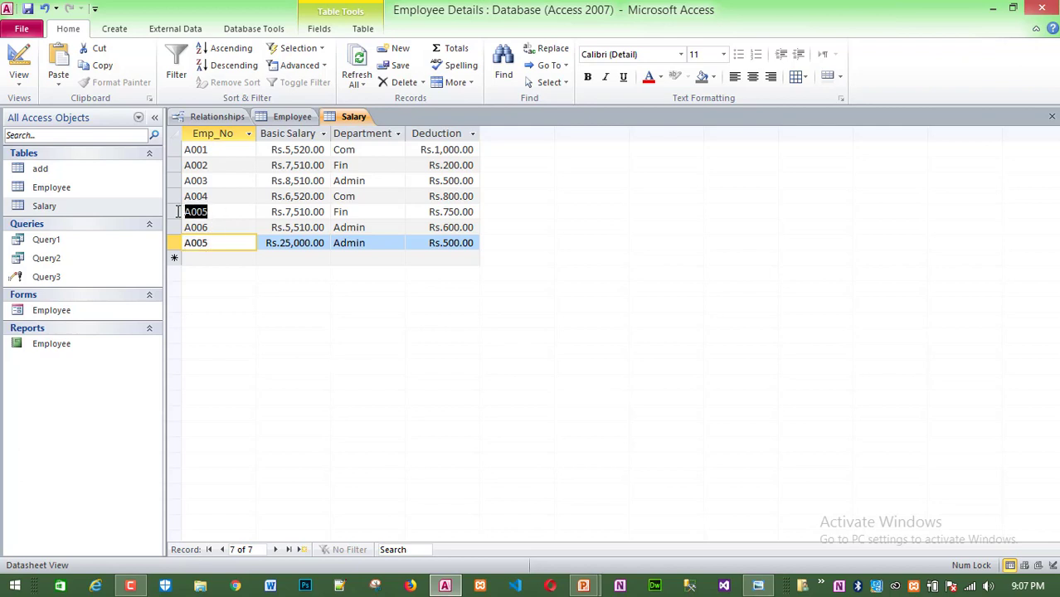
left_click(342, 211)
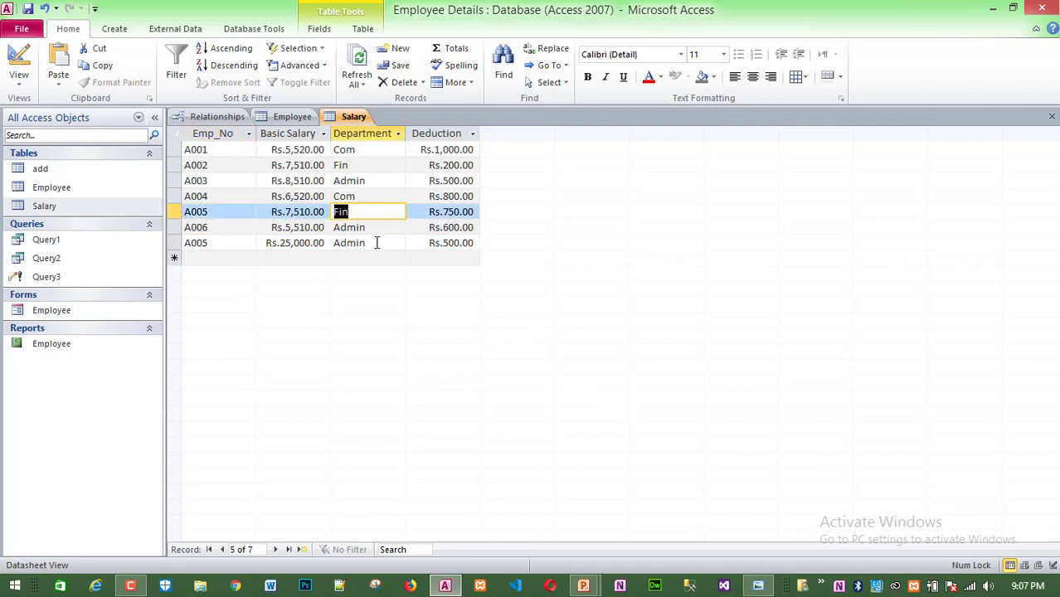
left_click_drag(377, 242, 329, 241)
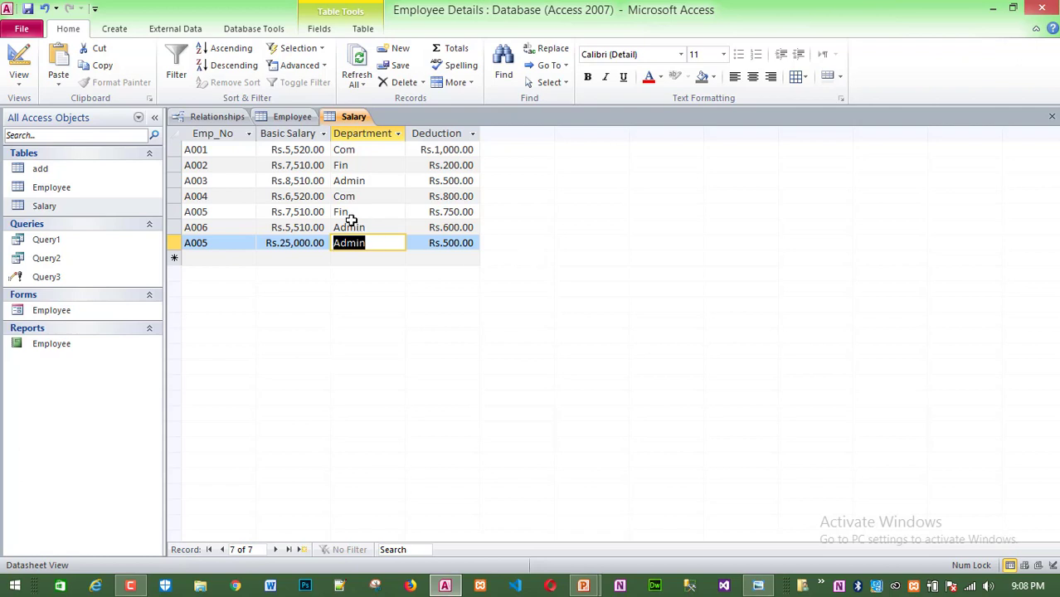
left_click_drag(362, 211, 303, 212)
Highlight the repeated A005 Emp_No in the new row, then bring up the Structure Questions slides.
left_click_drag(227, 215, 152, 208)
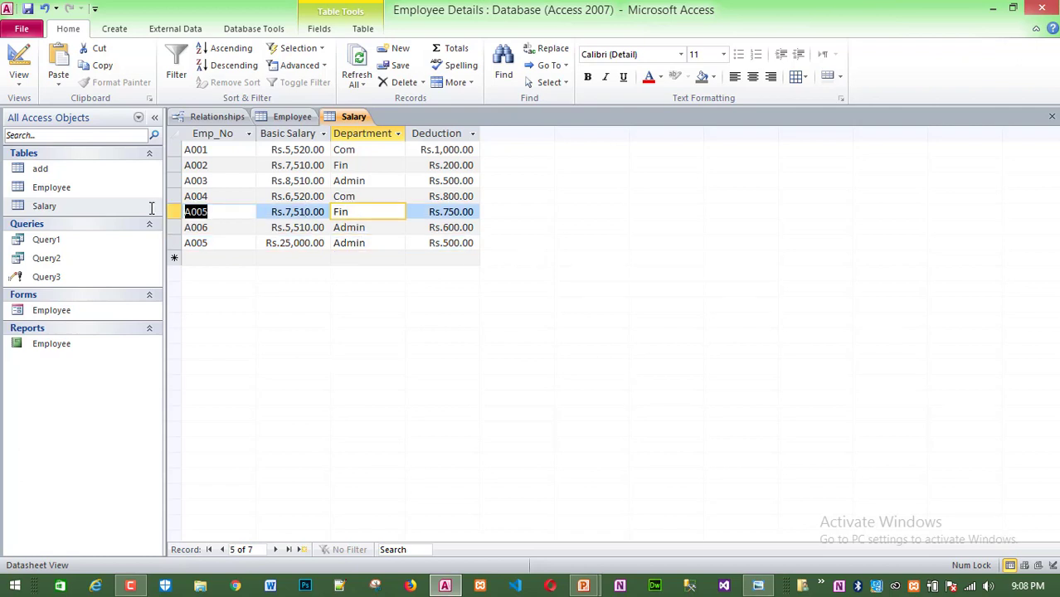
left_click(366, 242)
double_click(342, 242)
mouse_move(214, 242)
left_mouse_down()
mouse_move(173, 243)
mouse_move(231, 243)
mouse_move(174, 242)
left_mouse_up()
left_click(231, 243)
left_click(200, 242)
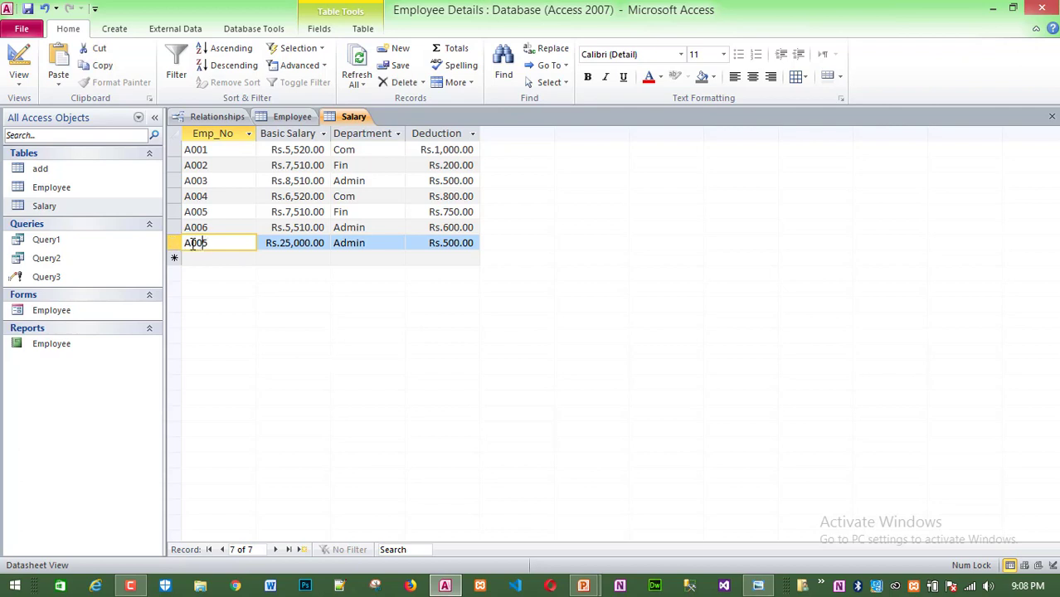
double_click(196, 242)
left_click(382, 242)
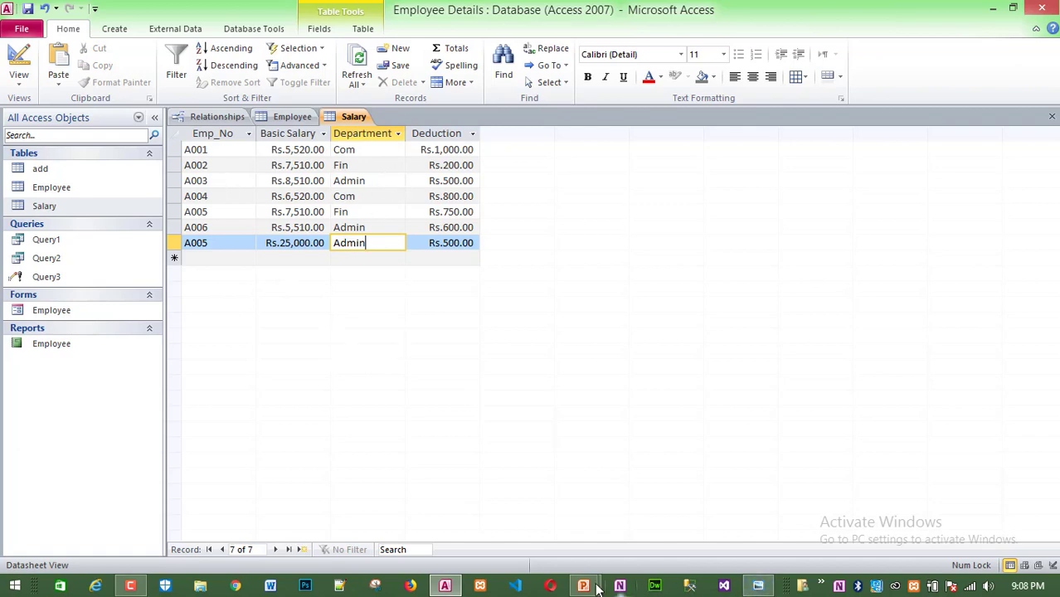
mouse_move(590, 587)
left_click(647, 485)
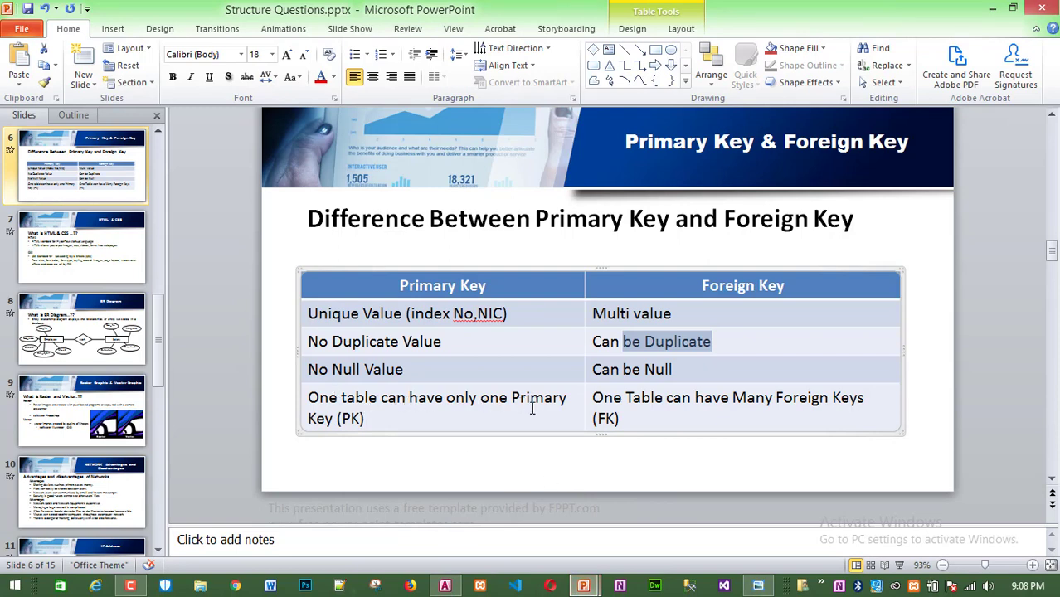
Correct the slide's 'No Null Value' to 'Not Null Value' and return to Access.
left_click(405, 368)
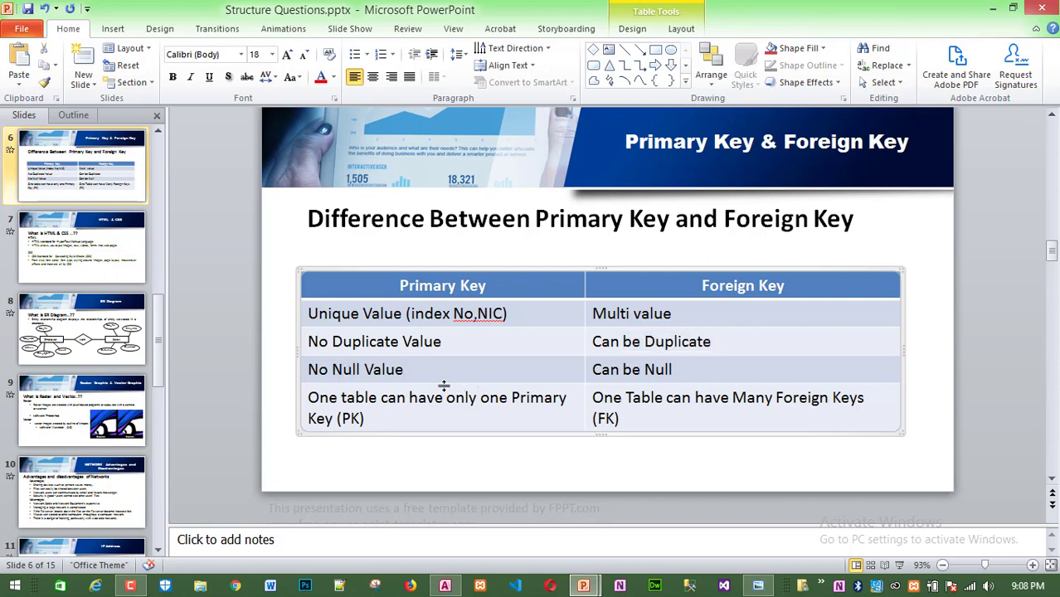
left_click(329, 370)
type("t")
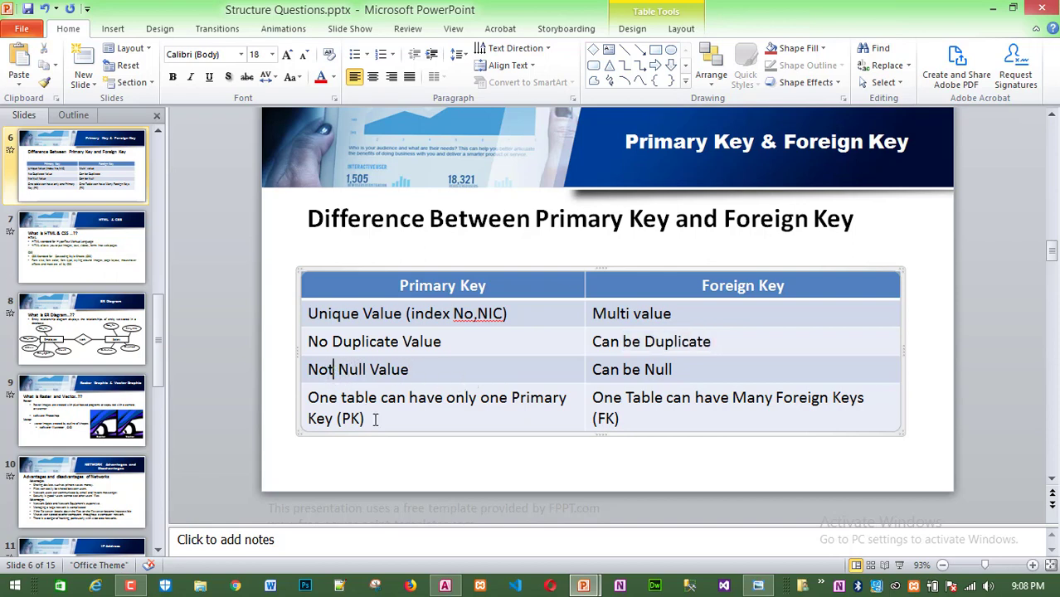
left_click(375, 419)
left_click(445, 586)
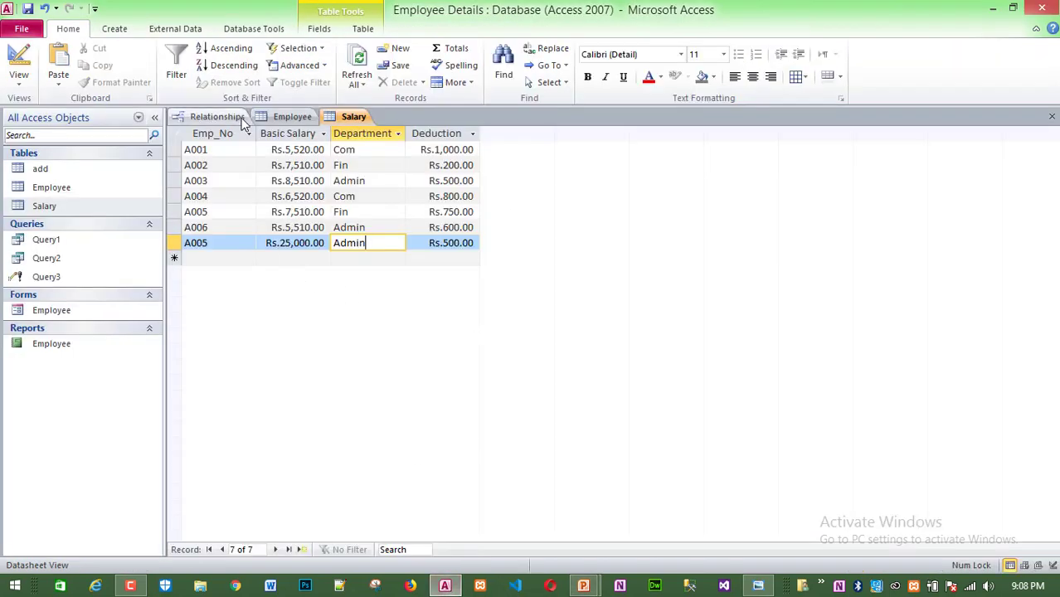
Add an Employee record named xyz with a blank Emp_No, triggering the null primary key error.
left_click(292, 116)
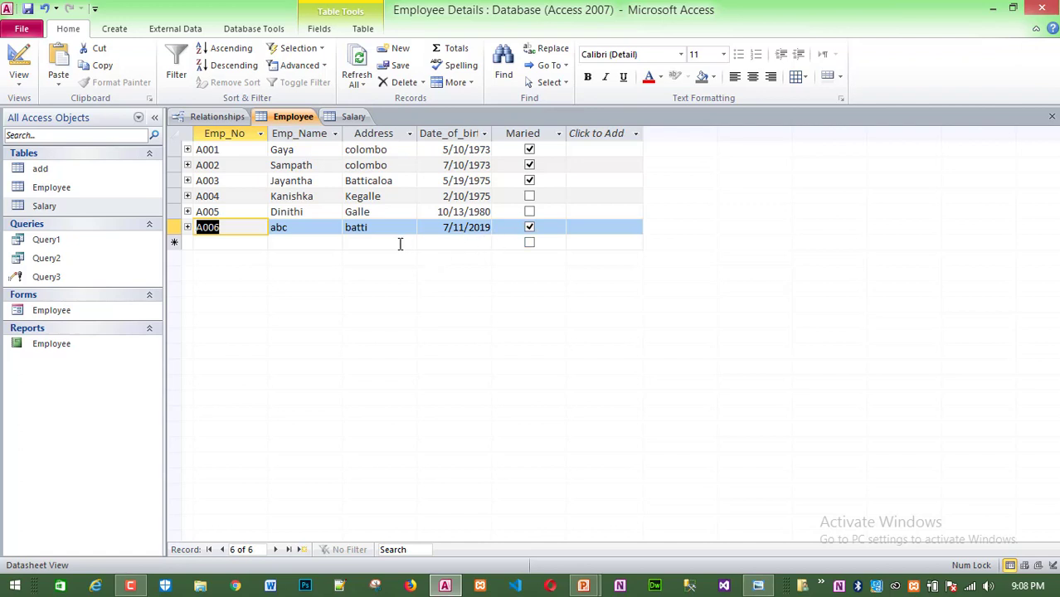
left_click(210, 242)
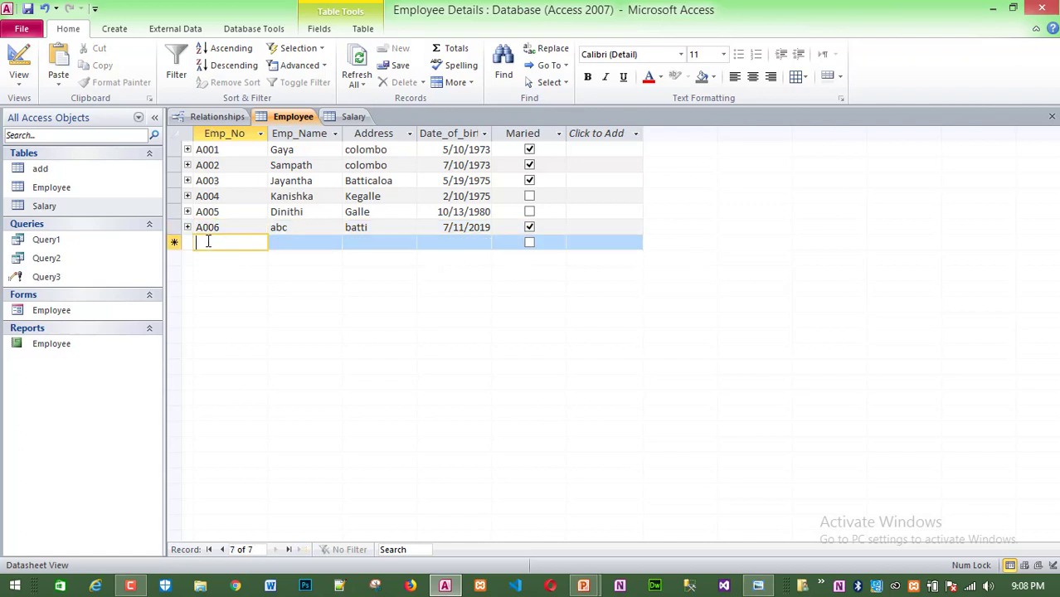
left_click(283, 242)
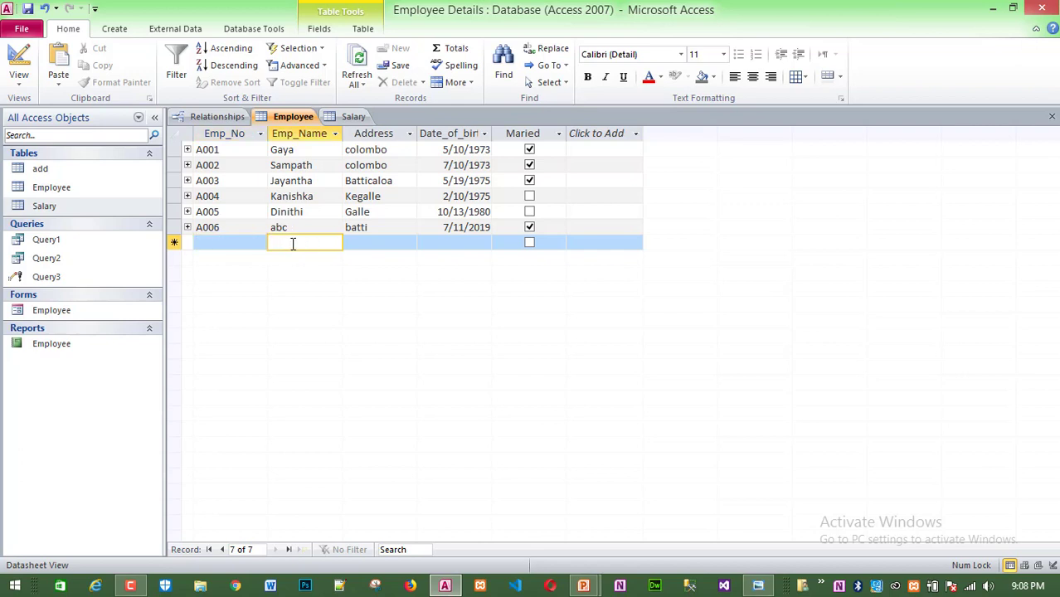
type("xyz")
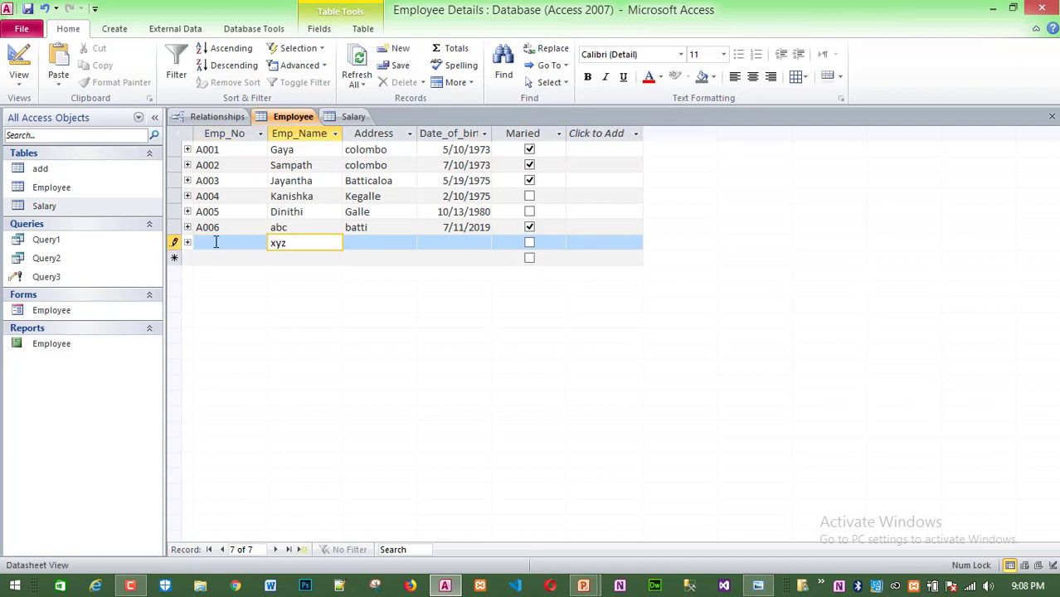
left_click(215, 241)
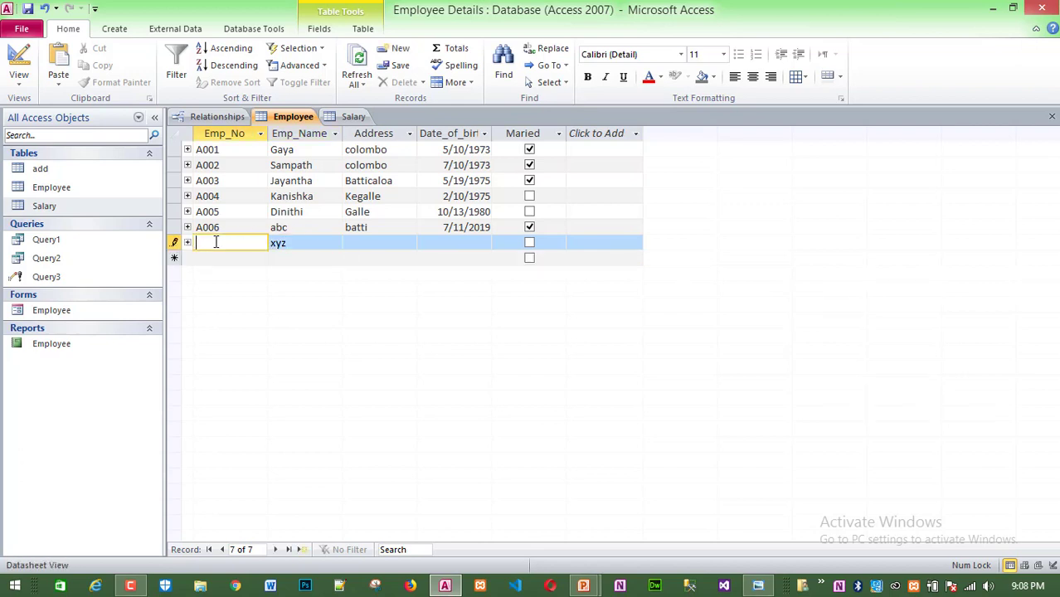
left_click(371, 239)
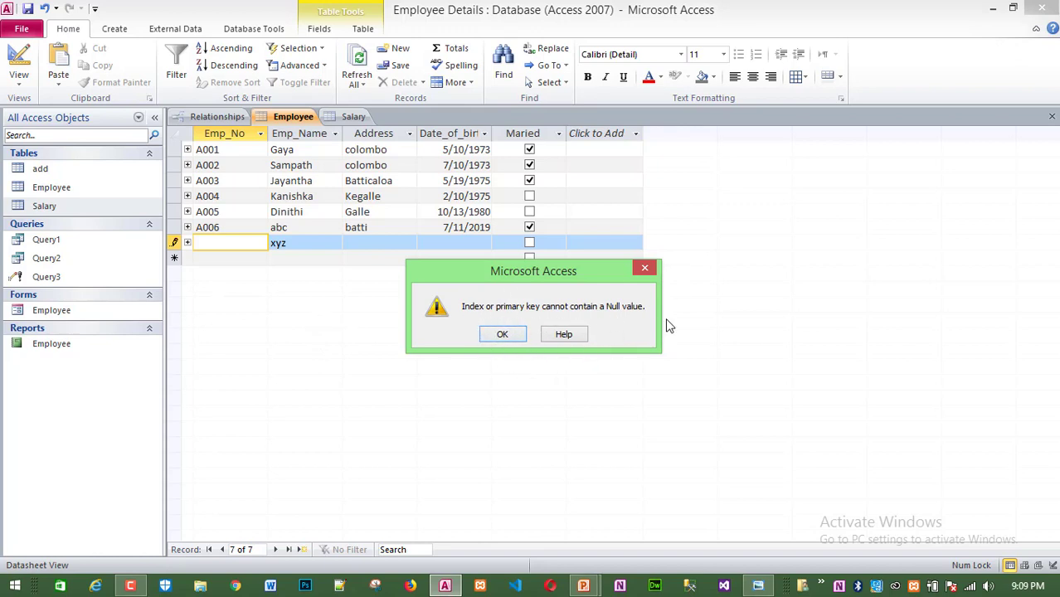
Dismiss the error and save the xyz record with Emp_No A007.
left_click(644, 269)
type("A007")
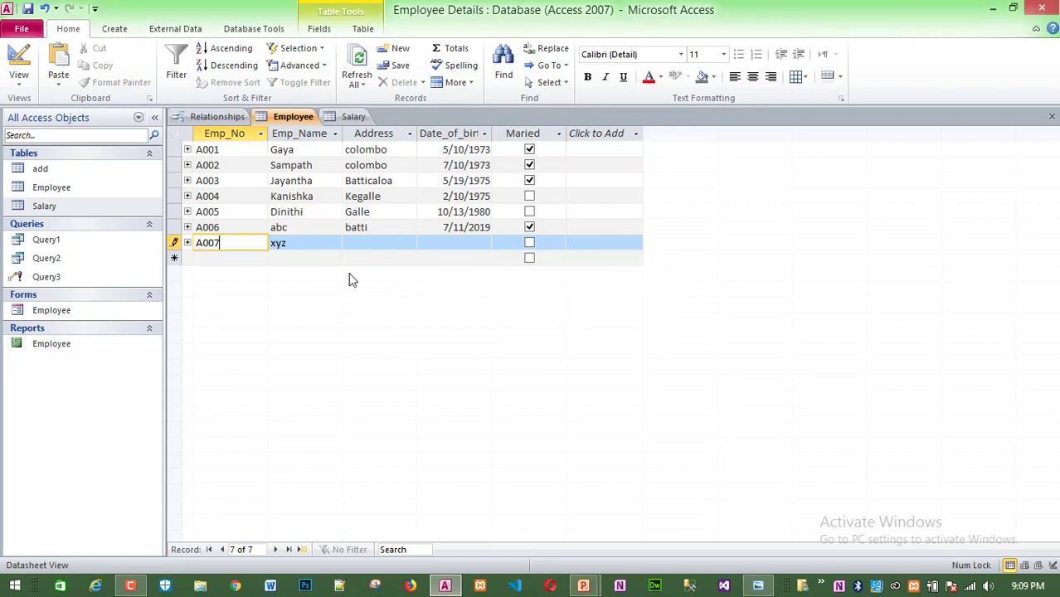
key("Tab")
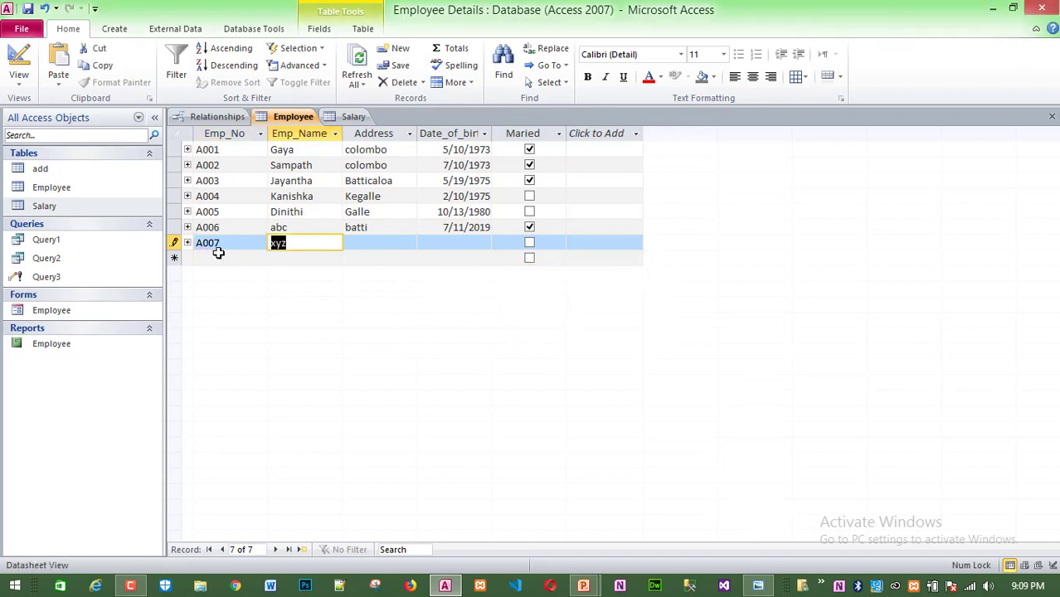
left_click(228, 258)
Step through the A007 record's fields and highlight its Emp_No value.
left_click(309, 242)
left_click(393, 242)
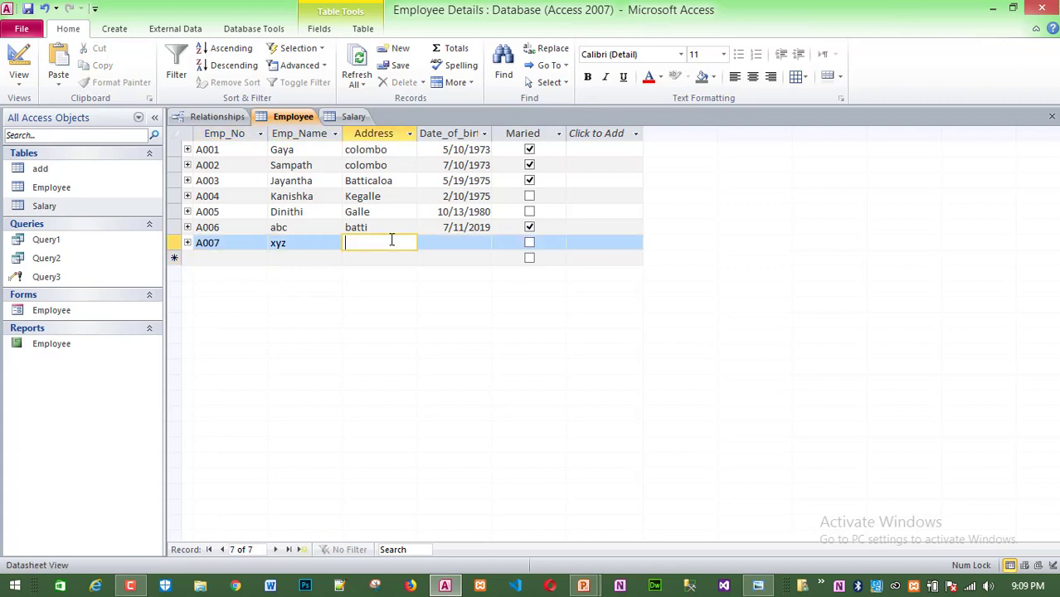
left_click(433, 245)
key("Tab")
key("Tab")
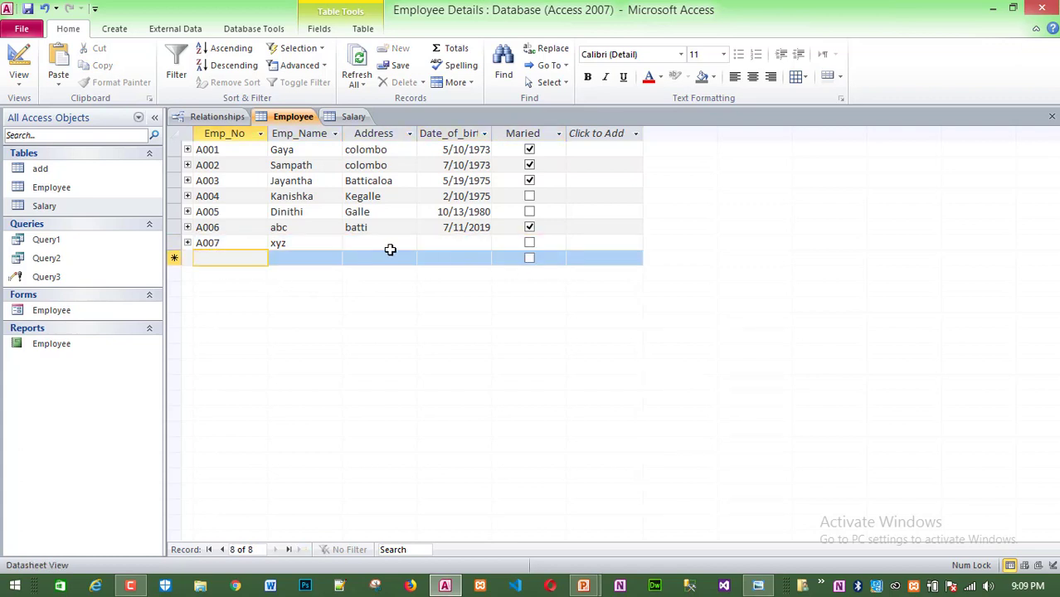
left_click(390, 245)
left_click(440, 245)
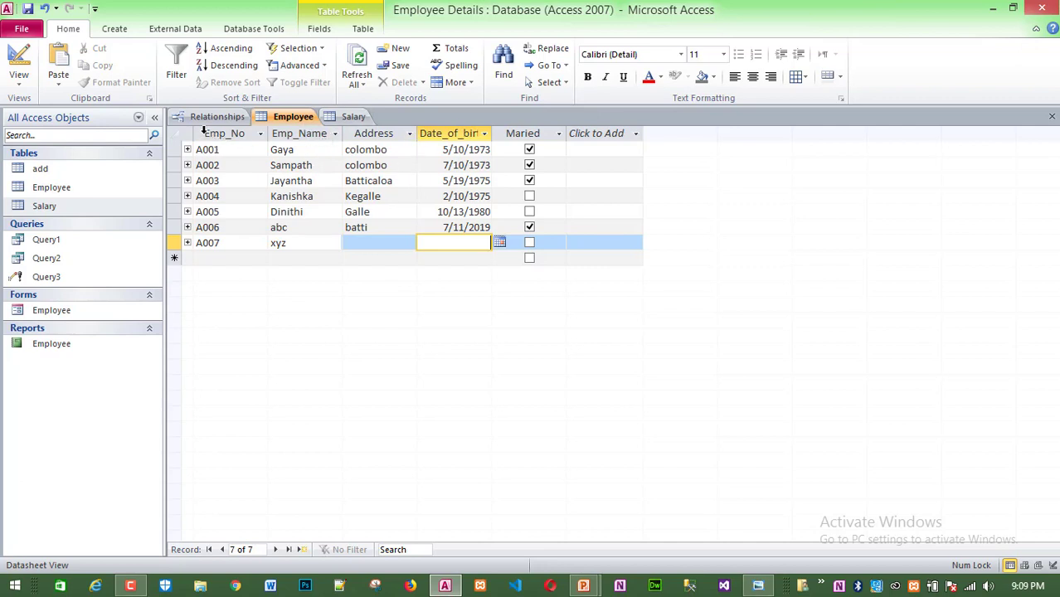
left_click_drag(230, 241, 189, 242)
left_click(242, 242)
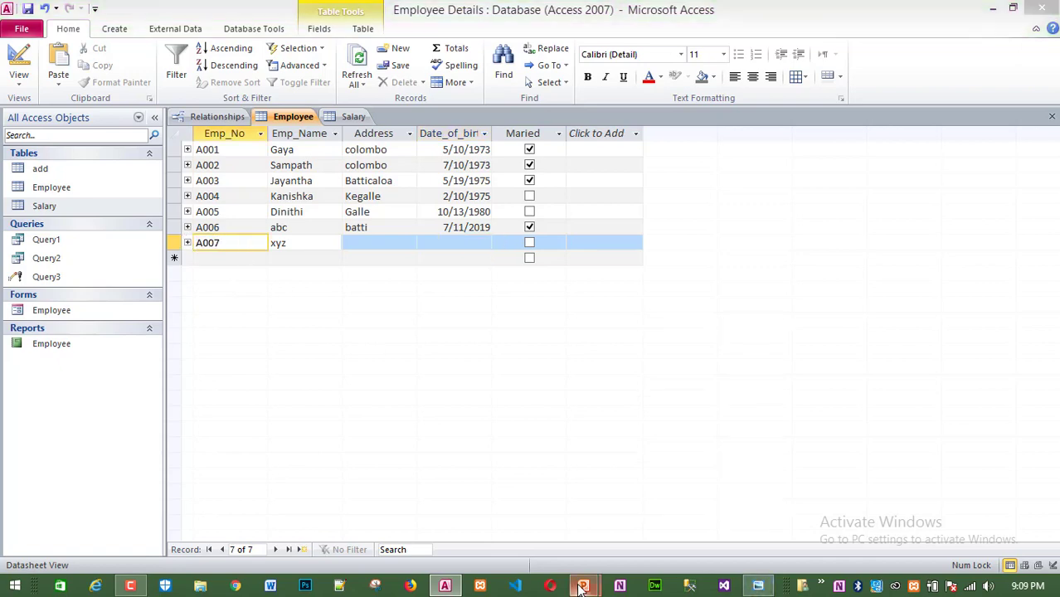
Highlight the foreign key entries 'Can be Null' and 'One Table can have Many Foreign Keys'.
mouse_move(583, 586)
left_click(628, 514)
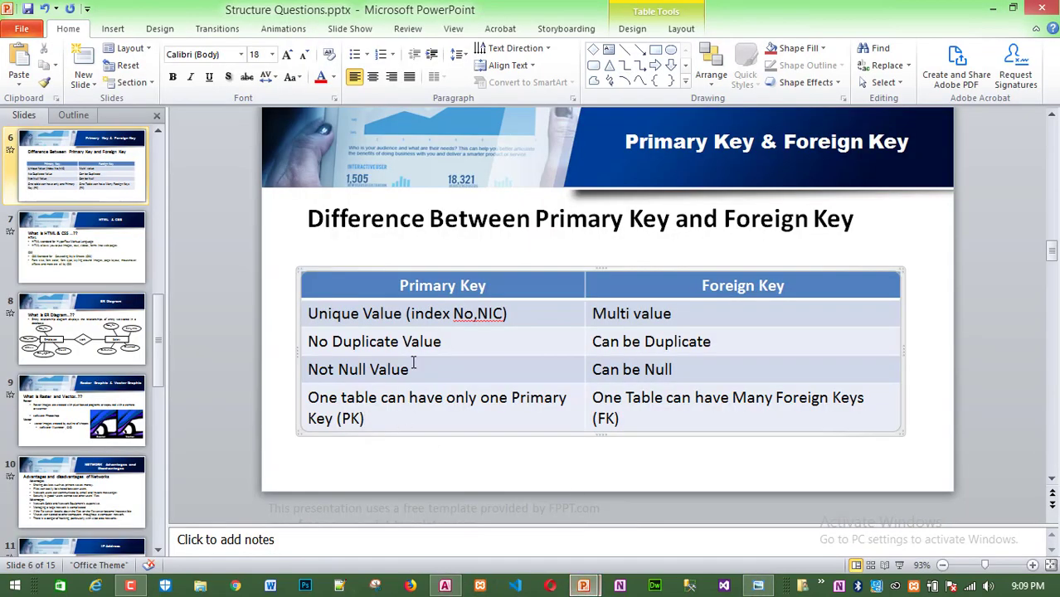
left_click_drag(682, 369, 605, 367)
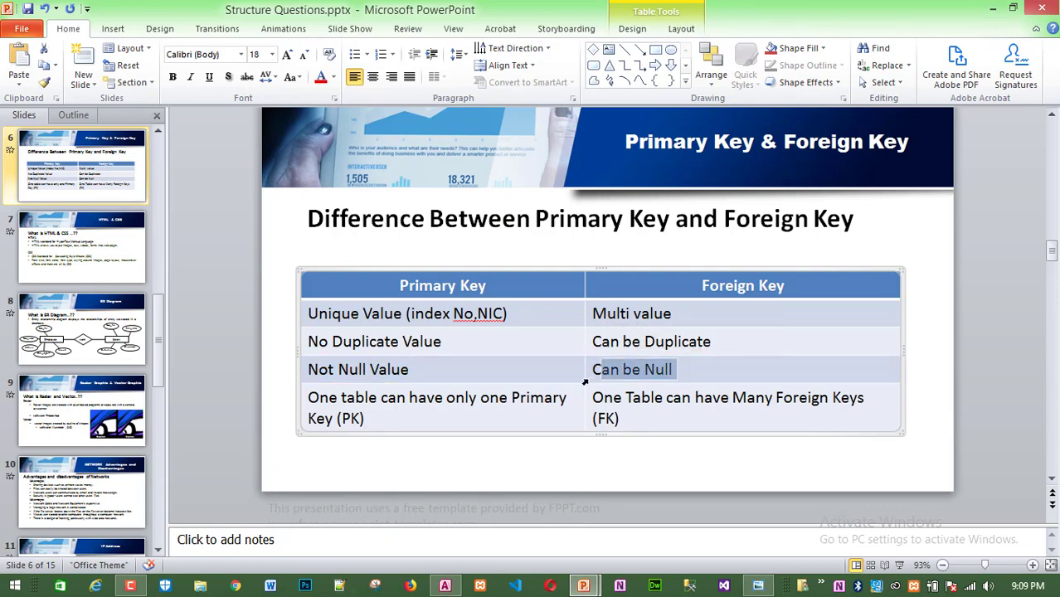
left_click_drag(592, 370, 671, 372)
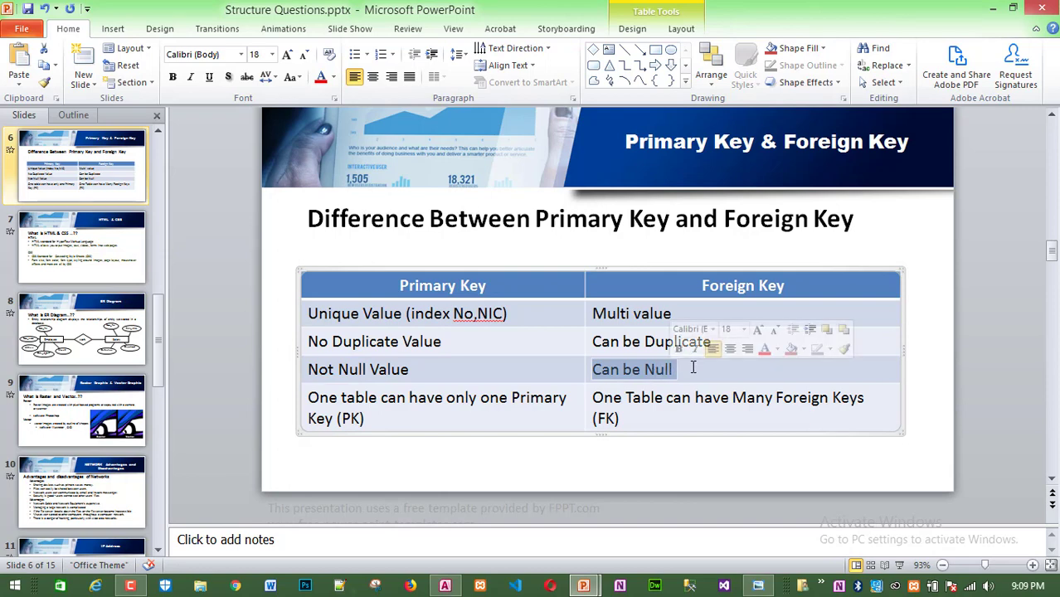
left_click_drag(673, 370, 607, 372)
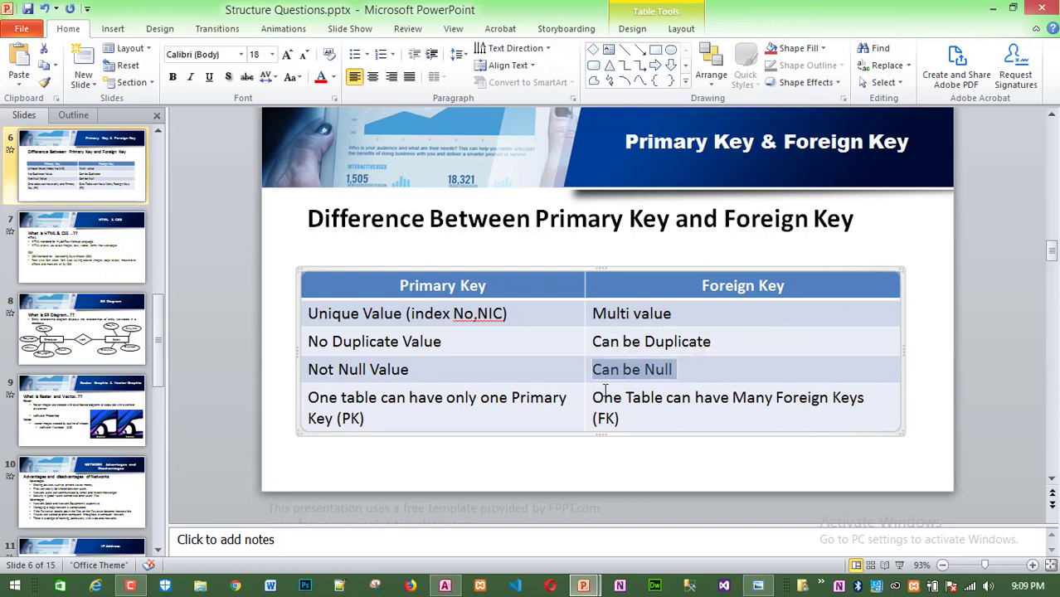
left_click(632, 397)
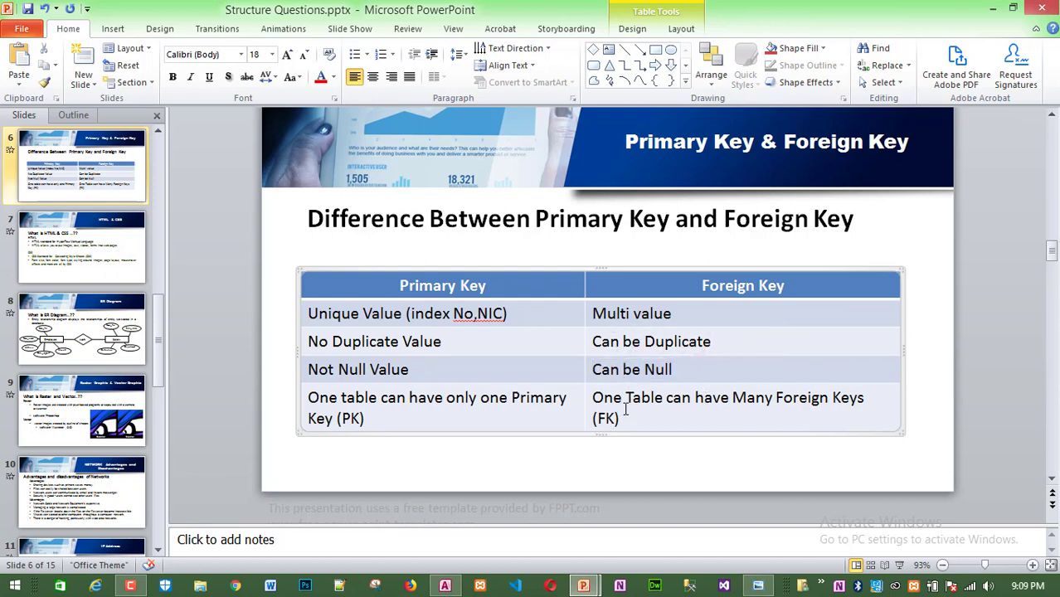
left_click_drag(625, 416, 601, 395)
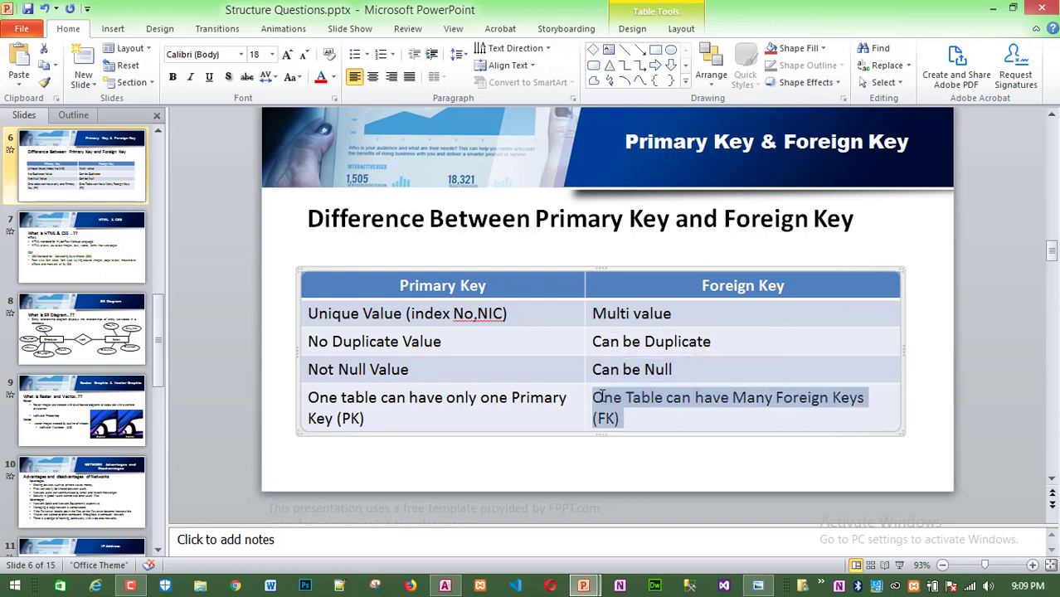
left_click(644, 409)
left_click_drag(672, 370, 594, 372)
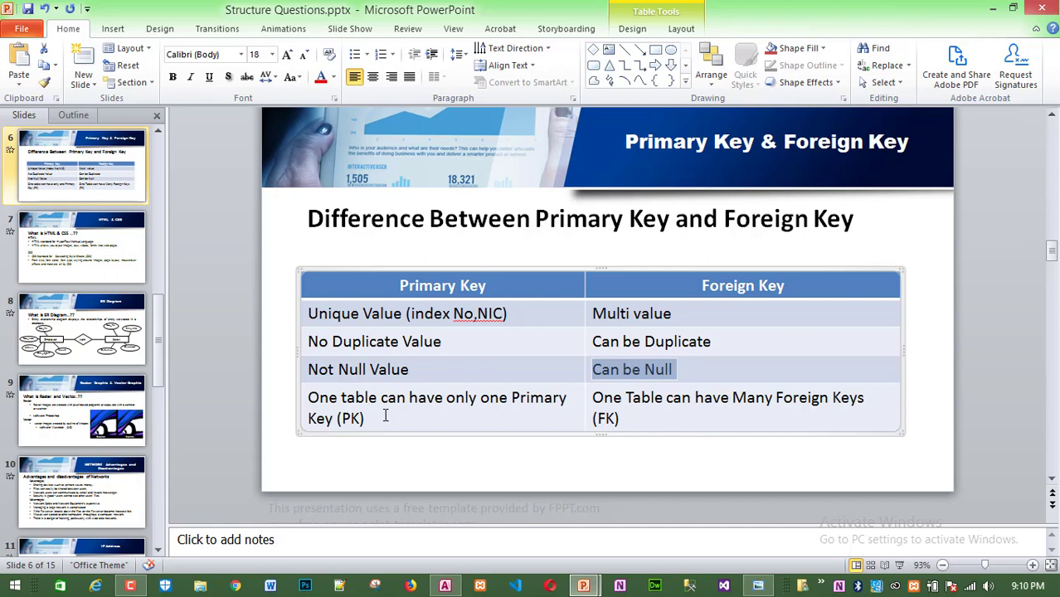
Highlight the one-primary-key-per-table statement and the PK and FK abbreviations.
left_click_drag(385, 416, 308, 398)
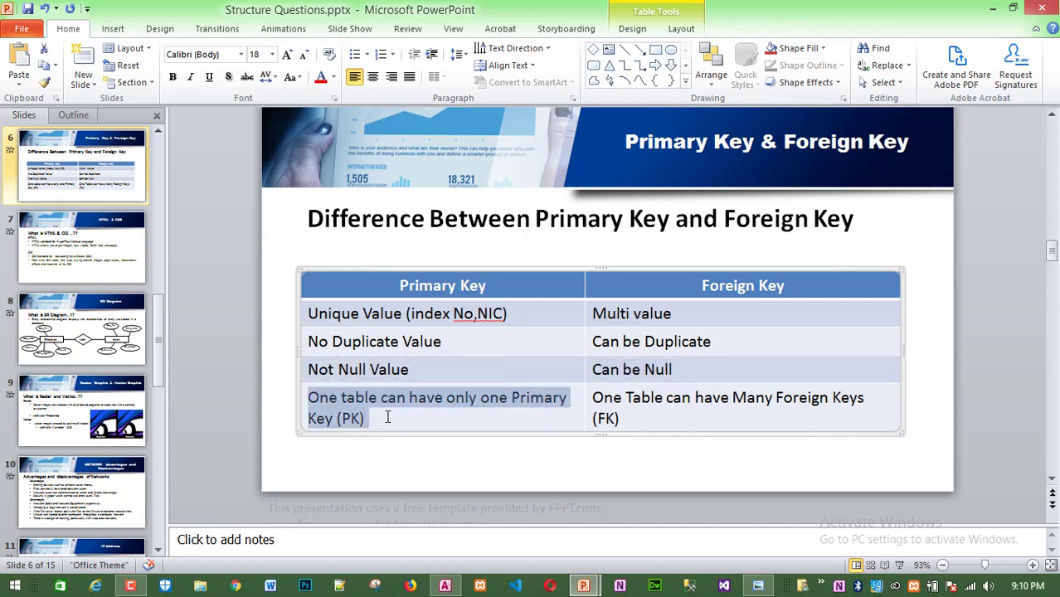
left_click(341, 418)
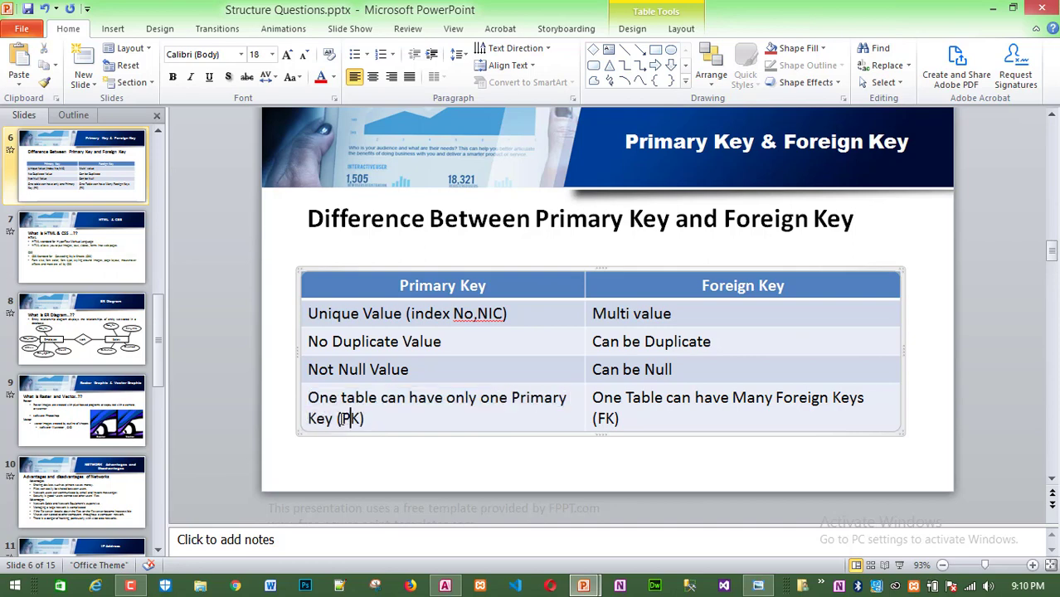
double_click(349, 419)
left_click_drag(604, 418, 618, 419)
left_click(620, 418)
In Employee Design View, keep Emp_No alone as the primary key.
left_click(452, 583)
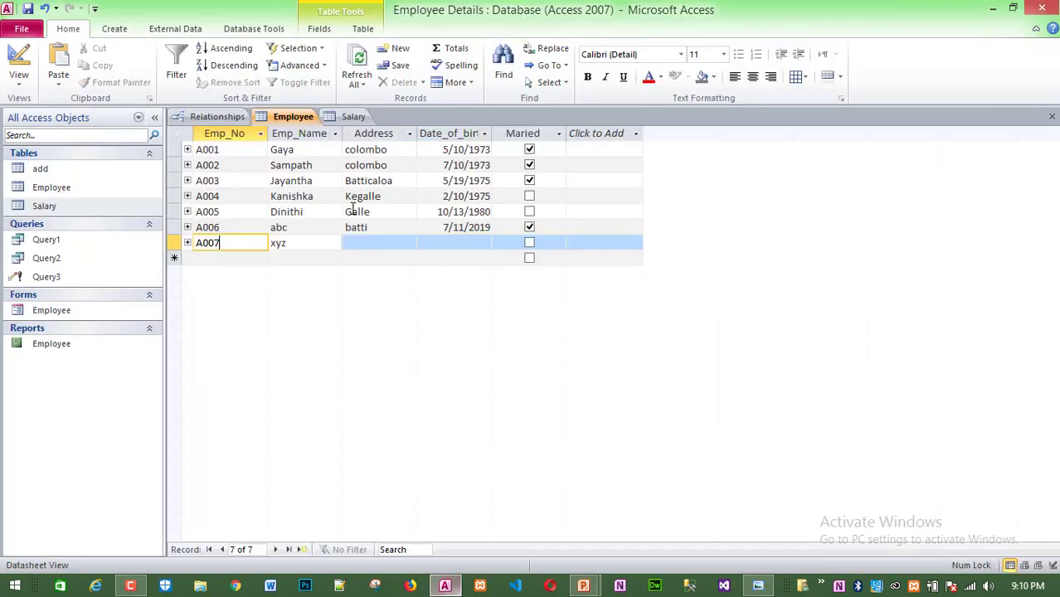
right_click(280, 118)
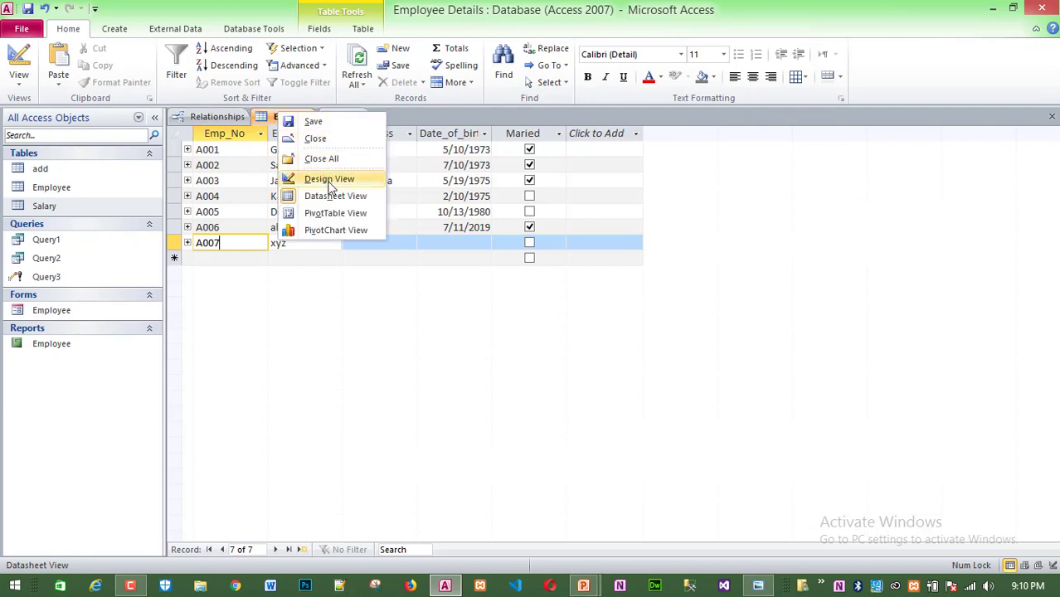
left_click(323, 176)
left_click(174, 163, "shift")
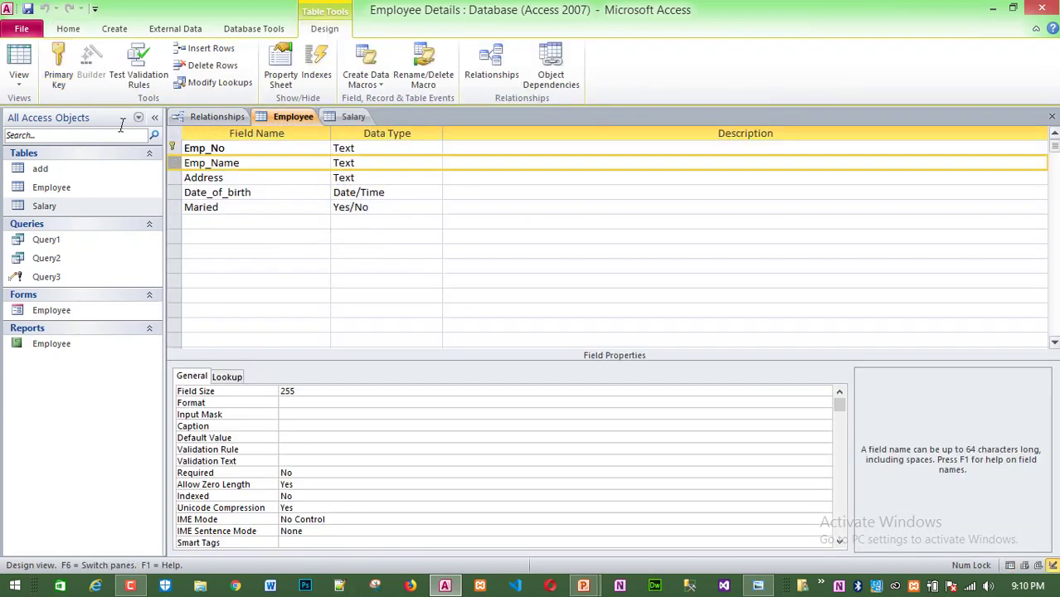
left_click(67, 83)
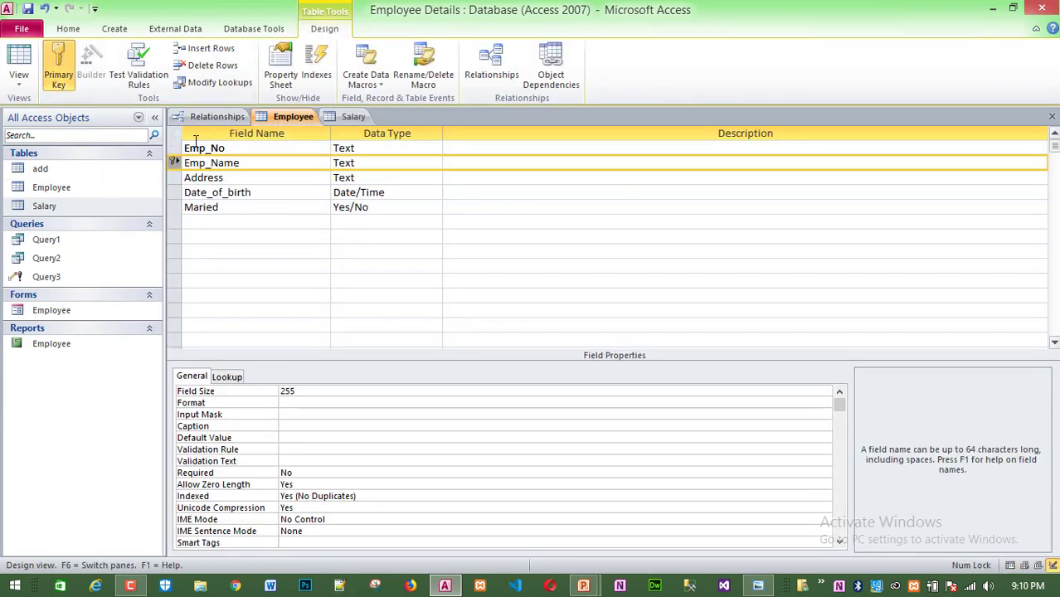
left_click(173, 148)
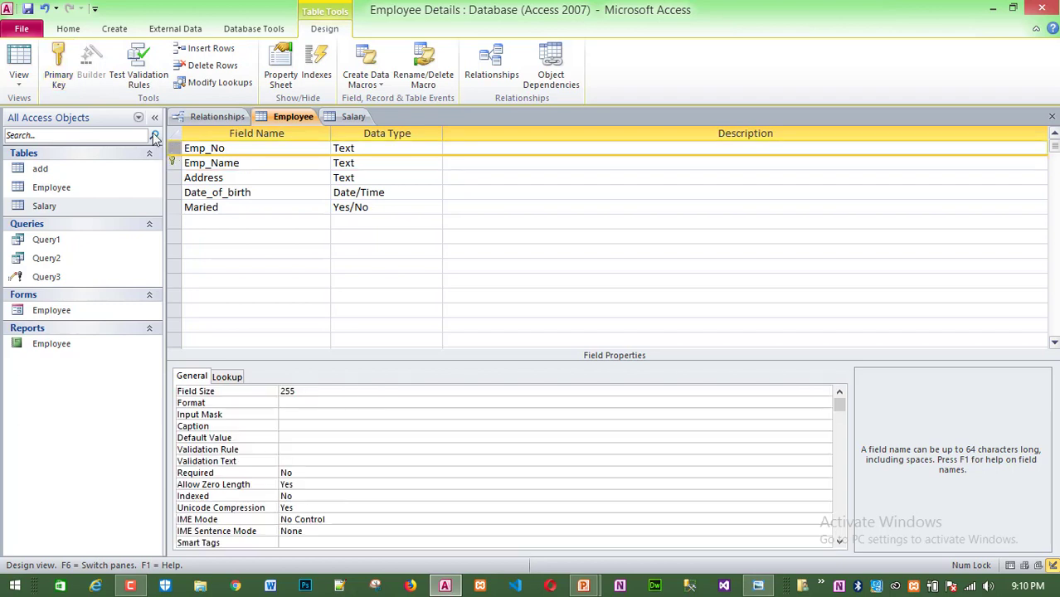
left_click(58, 67)
Save and close the Employee table design.
right_click(266, 117)
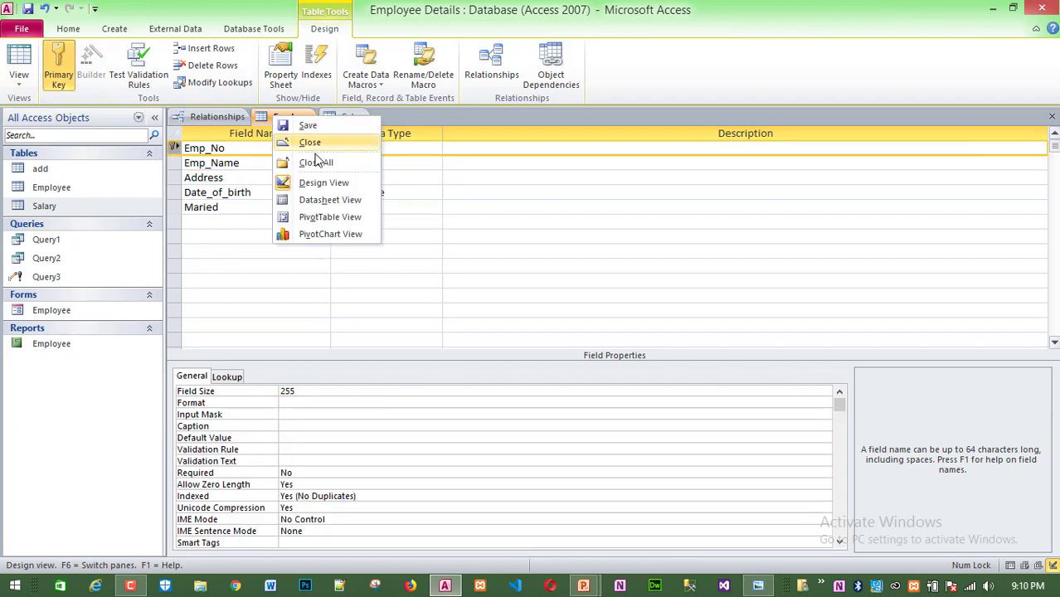
left_click(287, 125)
right_click(283, 117)
left_click(308, 139)
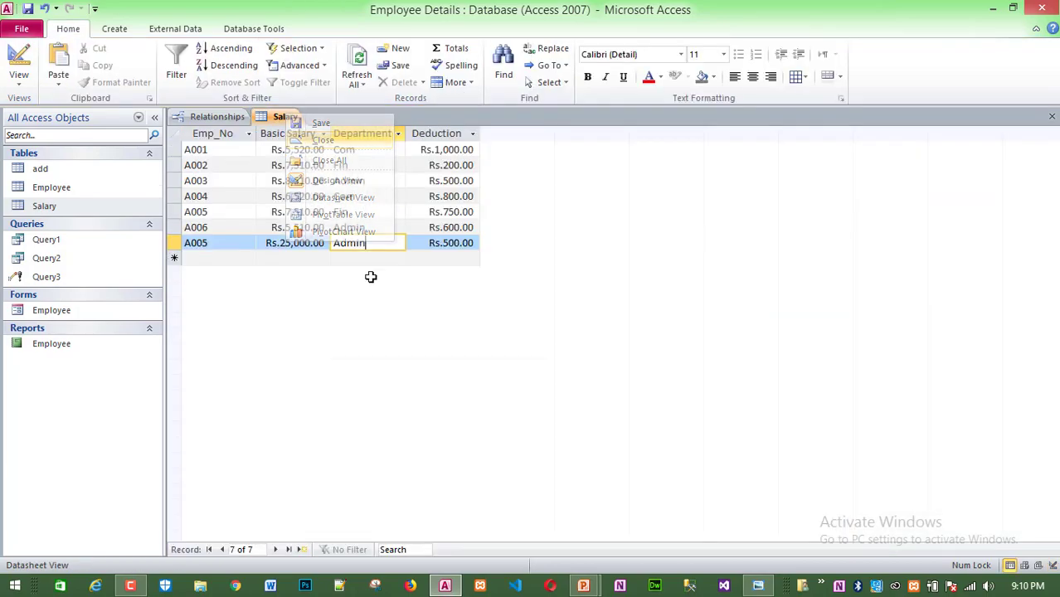
Glance at the exam questions photo, then go back to the Salary datasheet in Access.
left_click(758, 585)
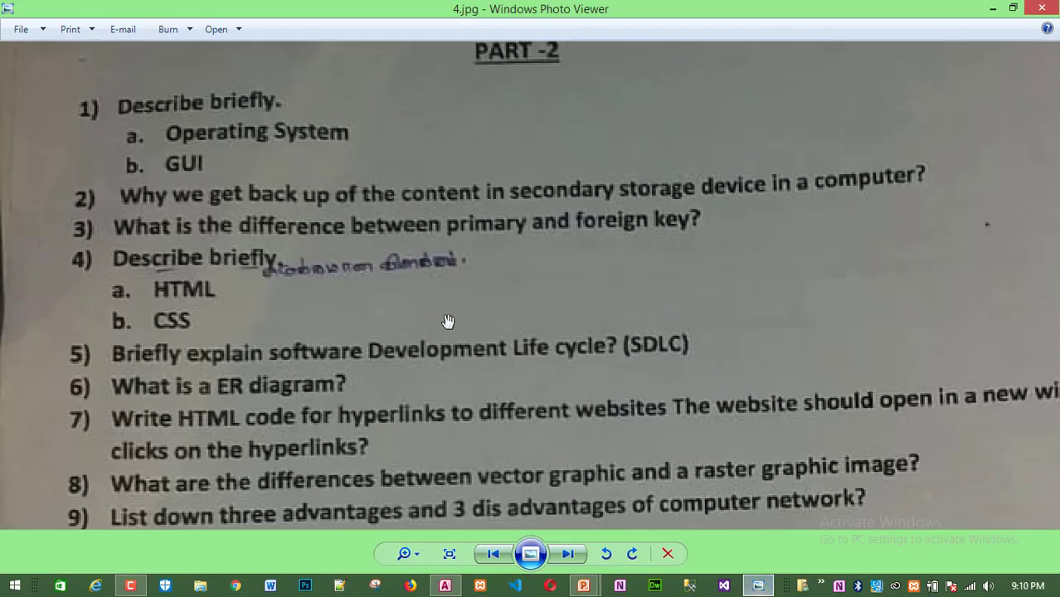
left_click(444, 586)
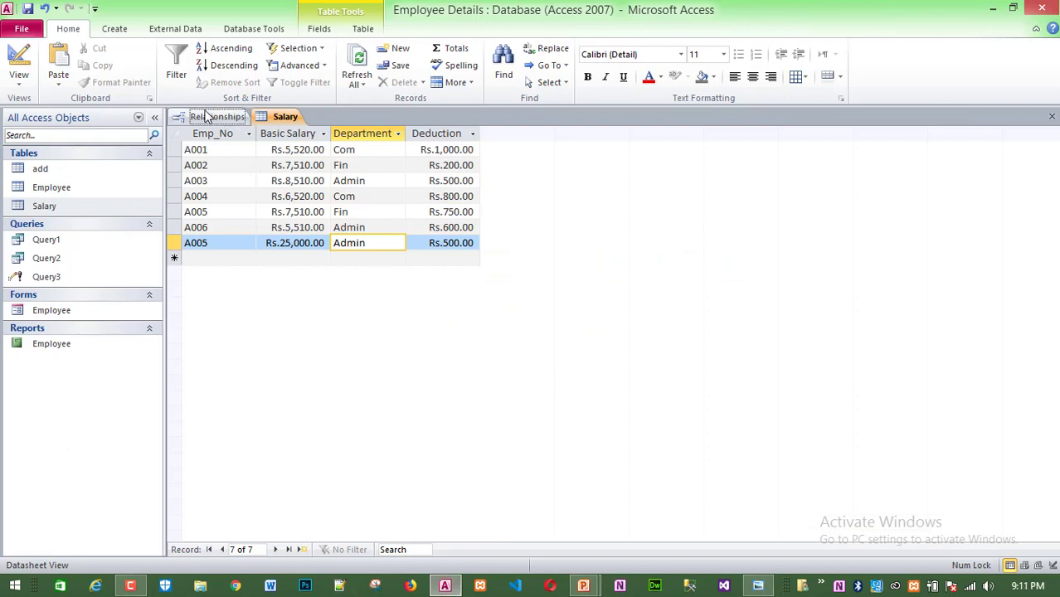
Show Access's Employee–Salary relationship diagram with a taller Employee box, then return to the exam photo.
left_click(215, 116)
mouse_move(380, 215)
left_mouse_down()
mouse_move(354, 166)
mouse_move(399, 193)
left_mouse_up()
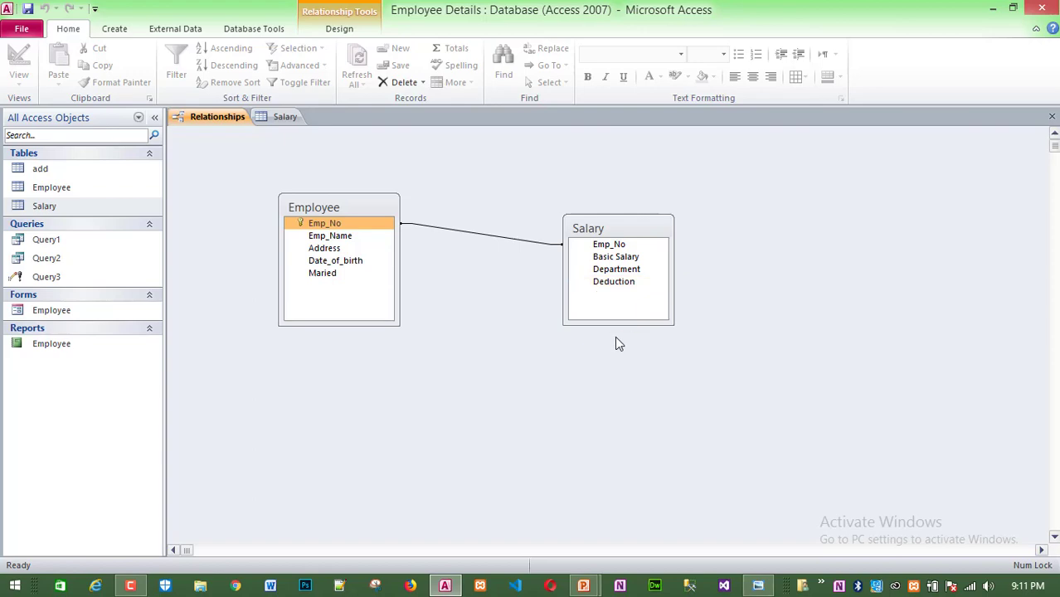
left_click(758, 586)
Check the Structure Questions deck, pan the exam photo to question 9's parts, then return to the deck.
mouse_move(590, 587)
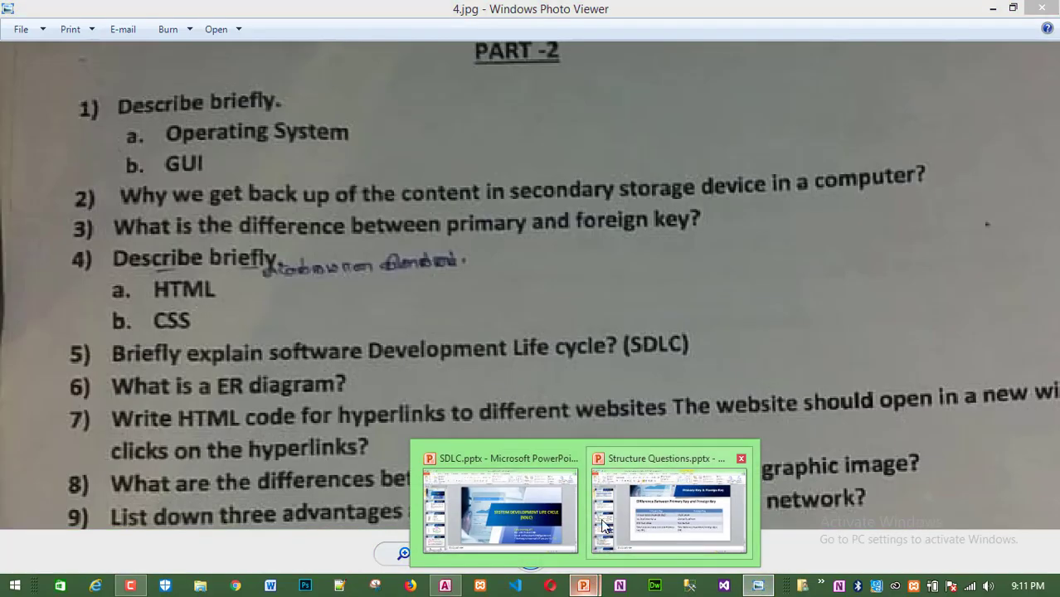
left_click(639, 523)
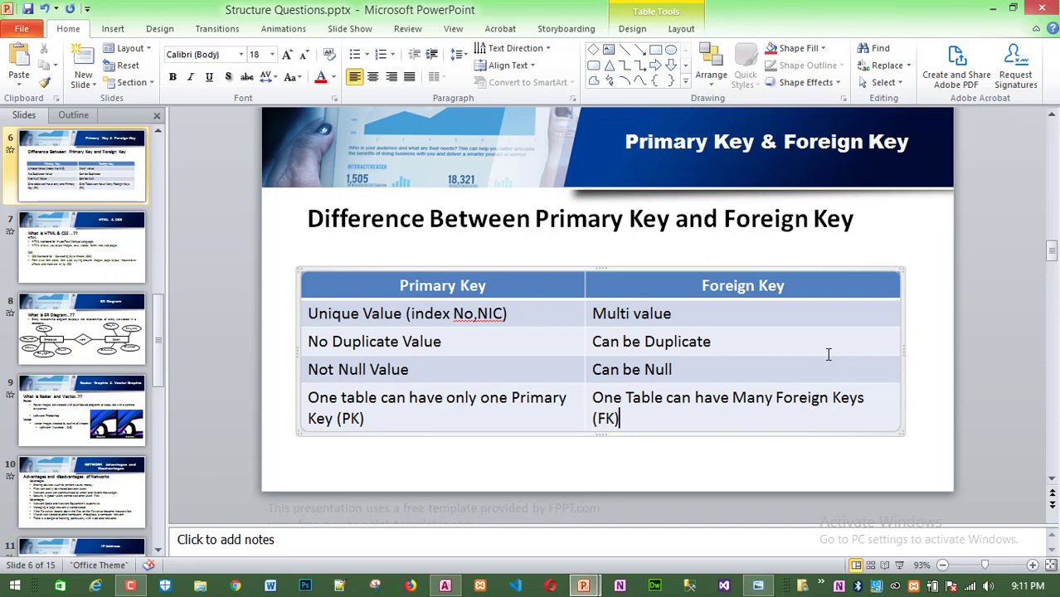
left_click(773, 586)
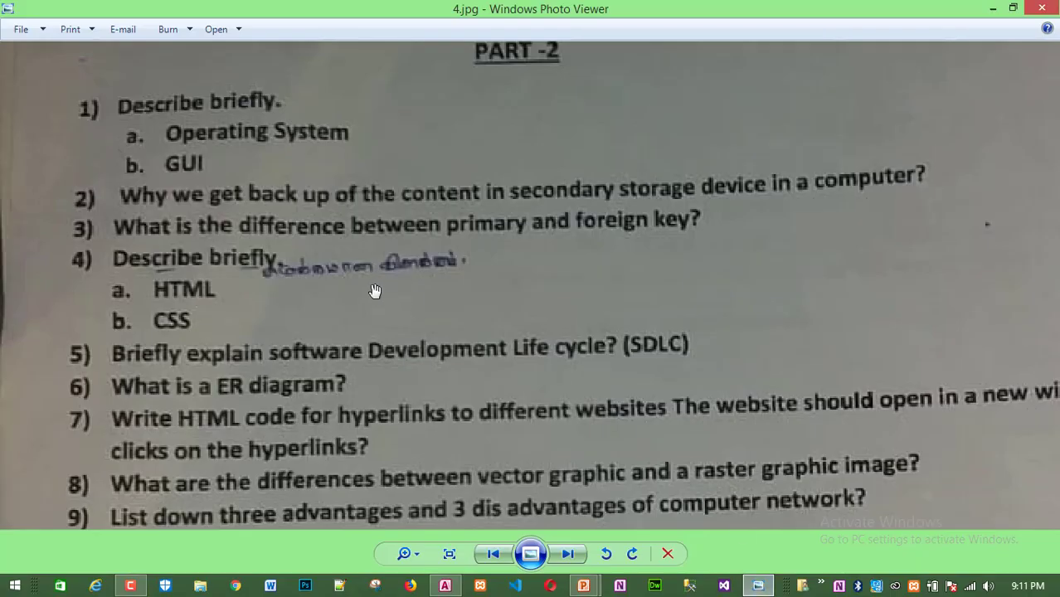
left_click_drag(390, 336, 385, 286)
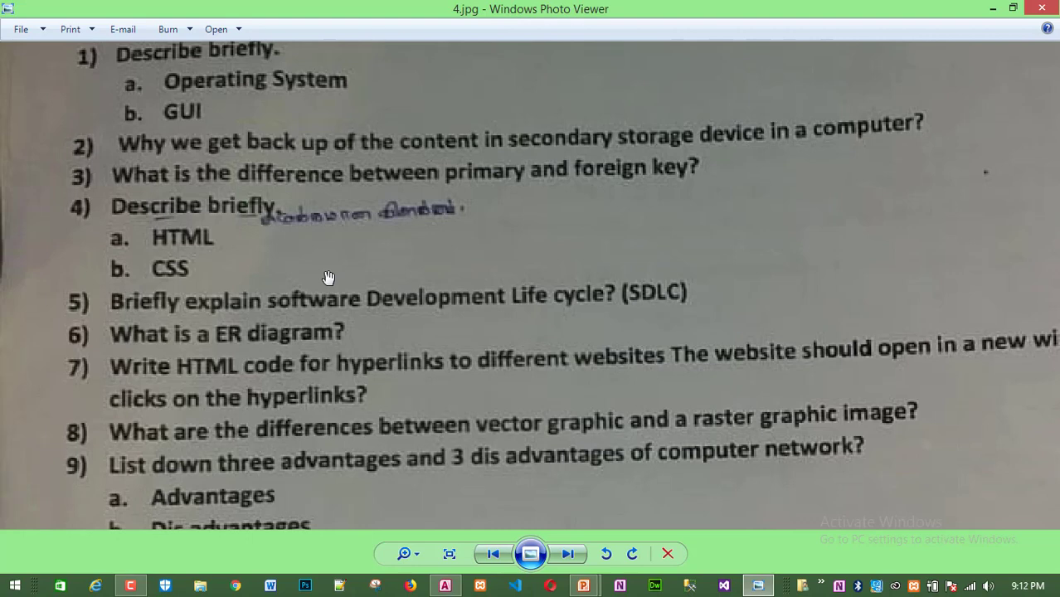
mouse_move(584, 585)
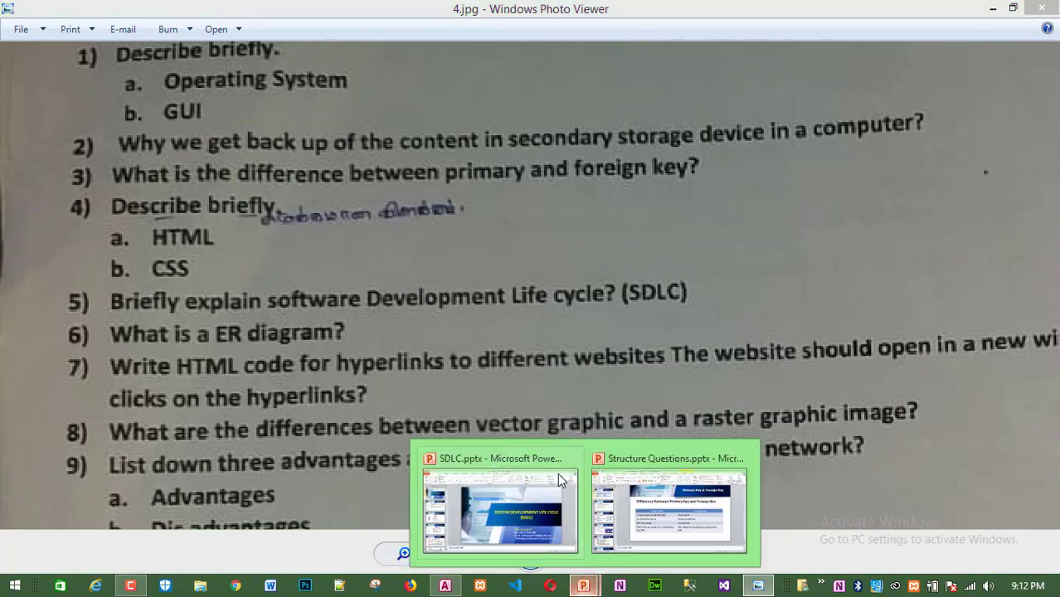
left_click(649, 513)
scroll(613, 439, "down", 3)
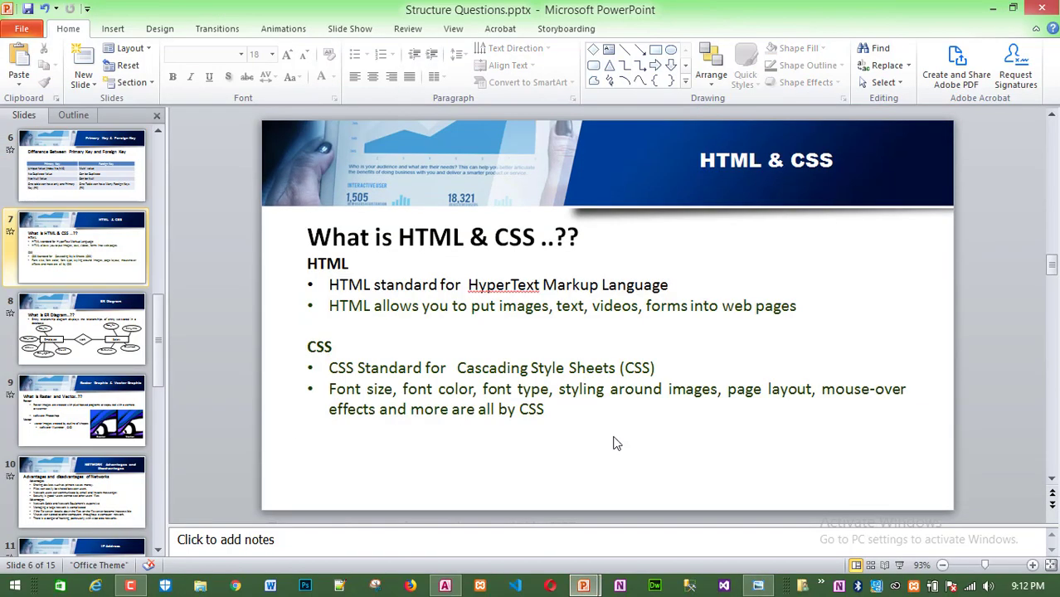
left_click(900, 564)
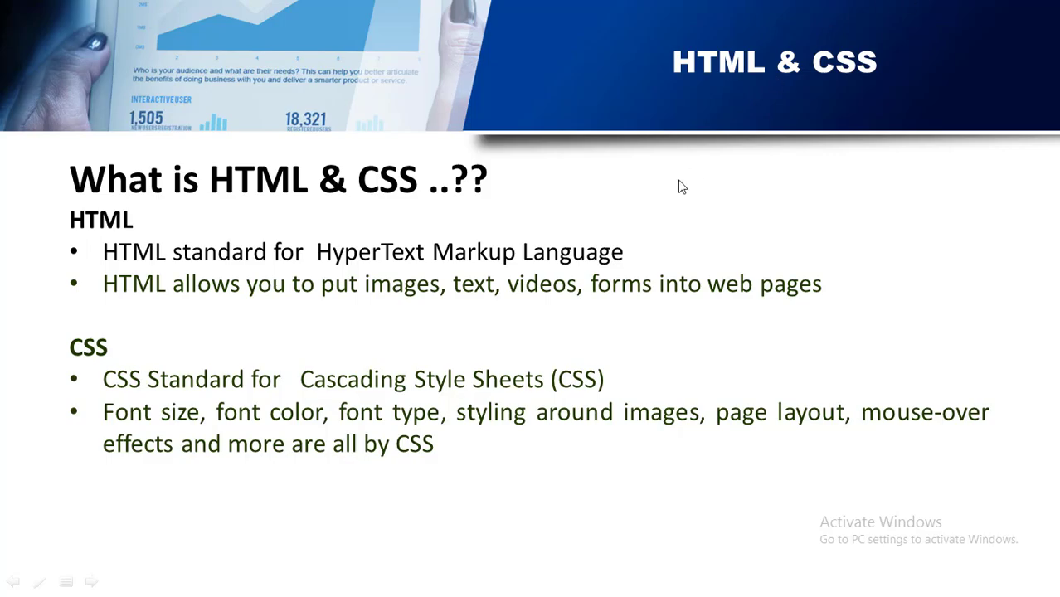
key("Escape")
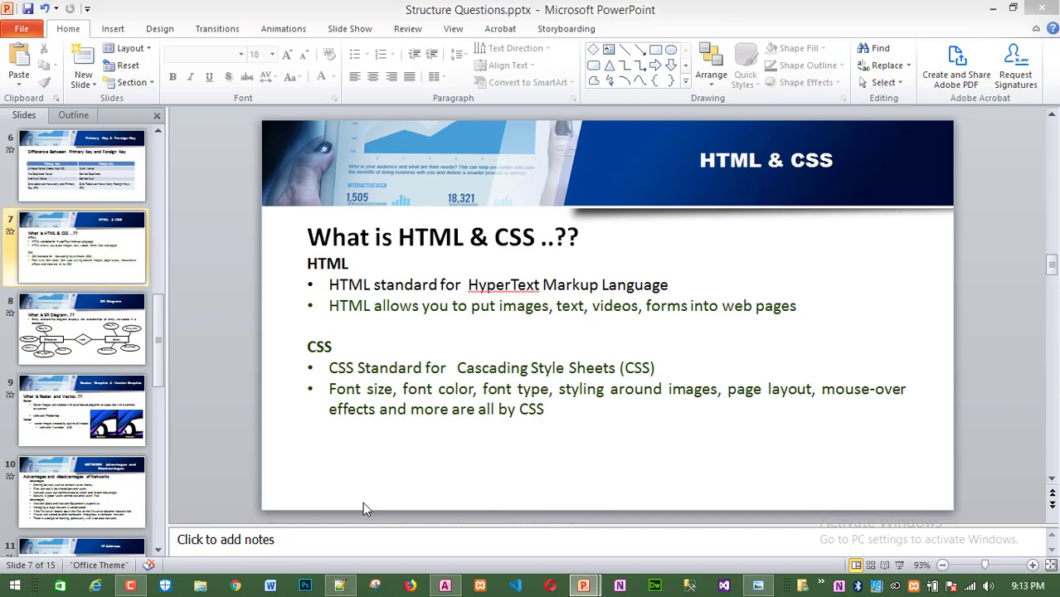
key("alt+Tab")
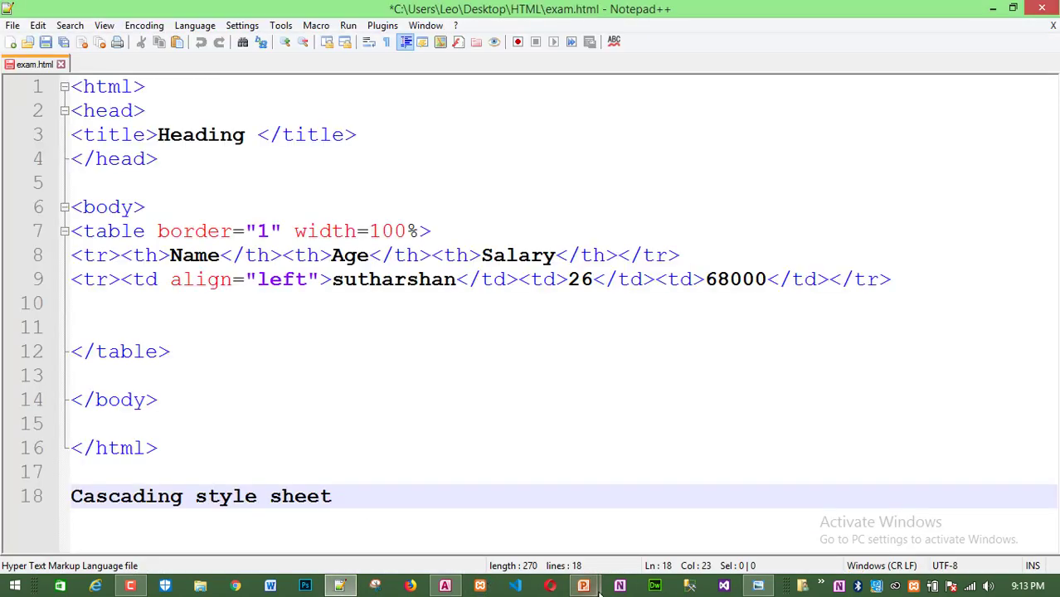
mouse_move(594, 589)
left_click(667, 523)
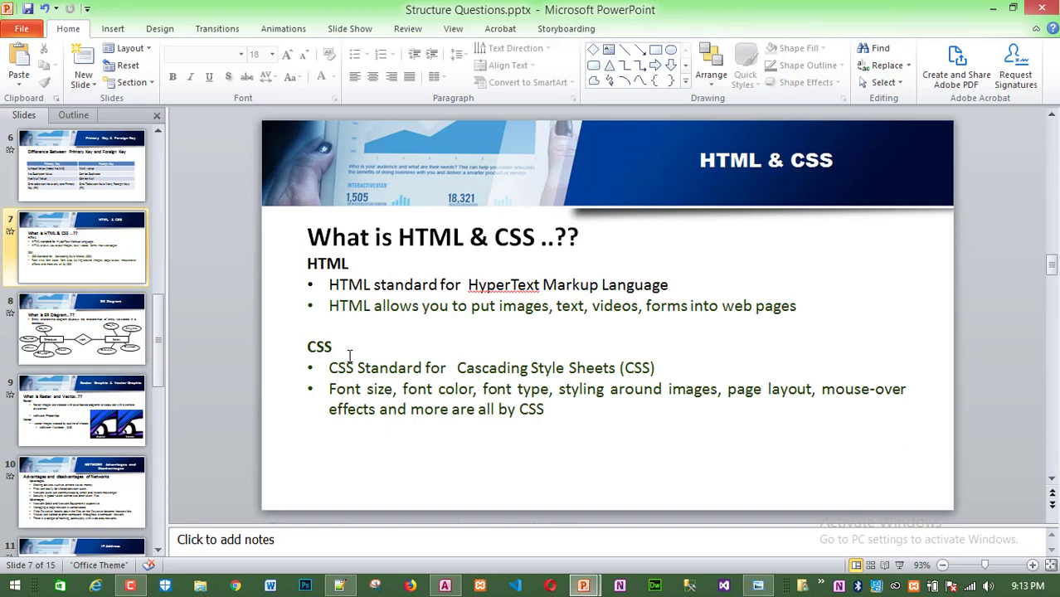
left_click(569, 410)
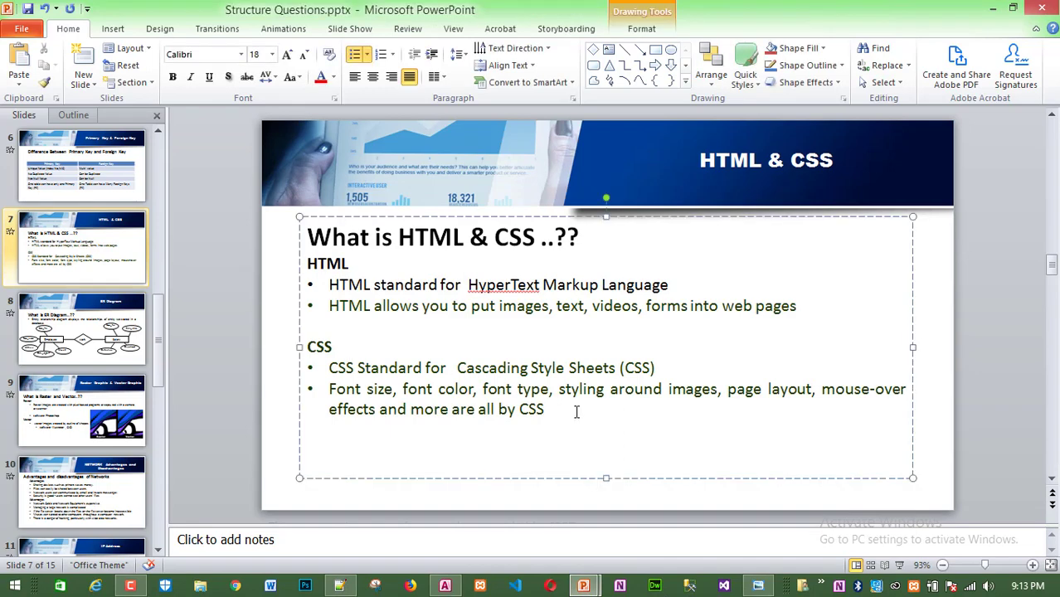
Add an 'inline,internal and ex ternal' CSS bullet on slide 7 and switch to exam.html in Notepad++.
key("Return")
key("Return")
type("in")
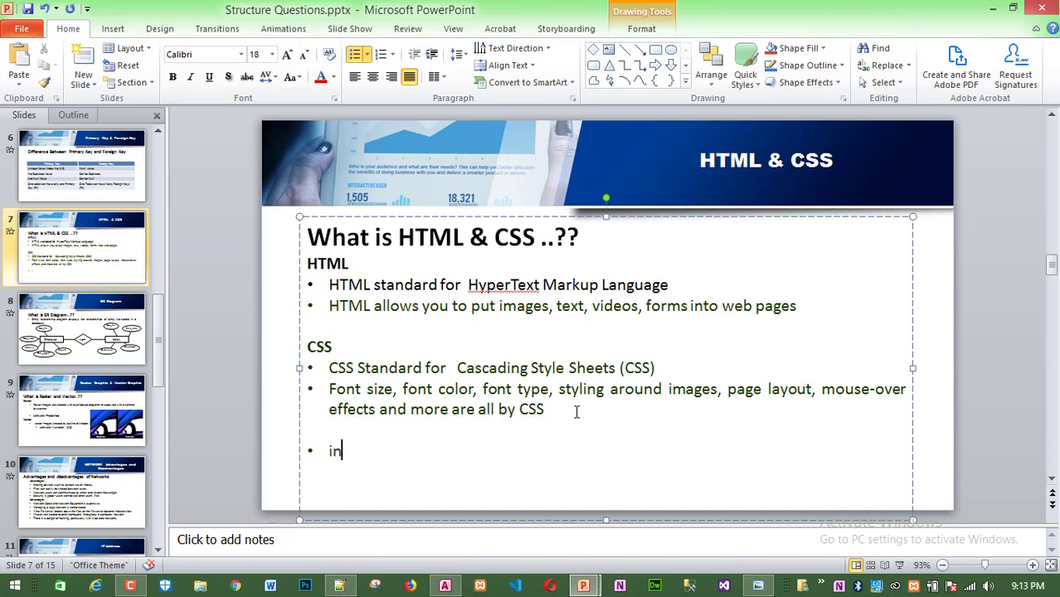
type("Inline")
type(",")
type("internal")
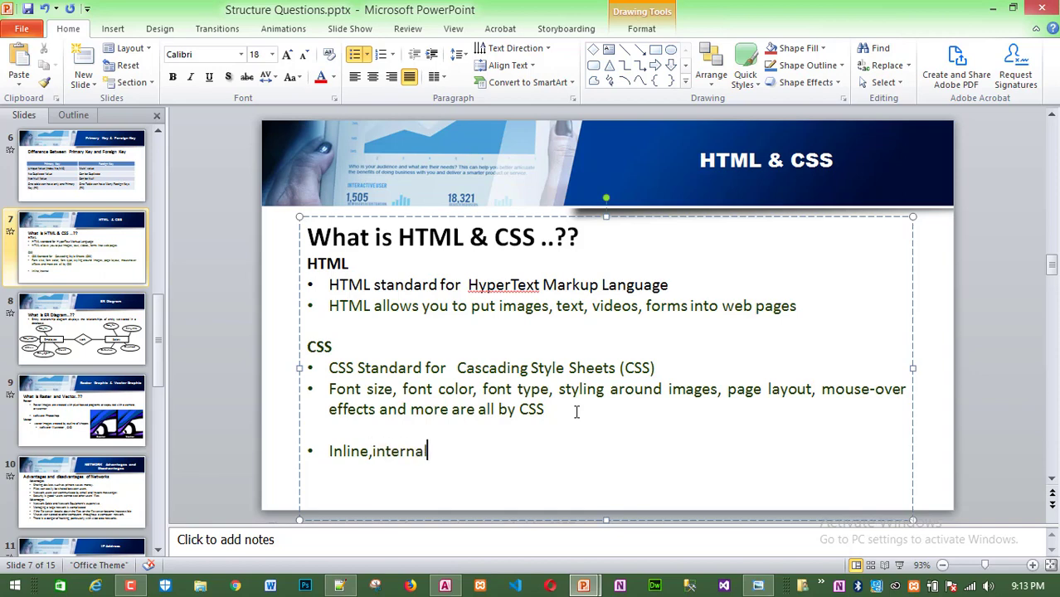
type(" and e")
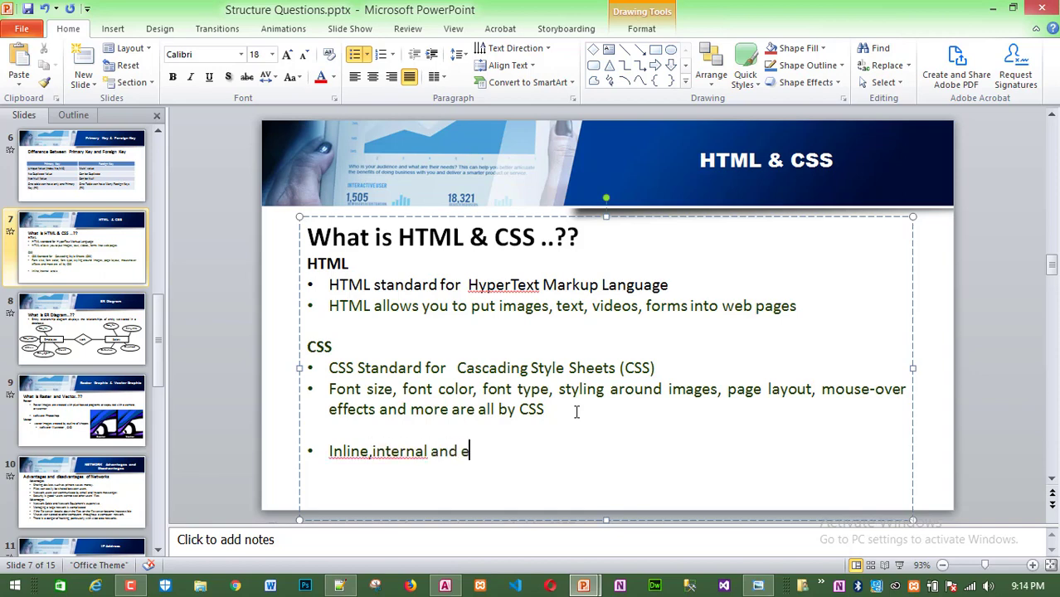
type("x tern")
type("al")
left_click(340, 586)
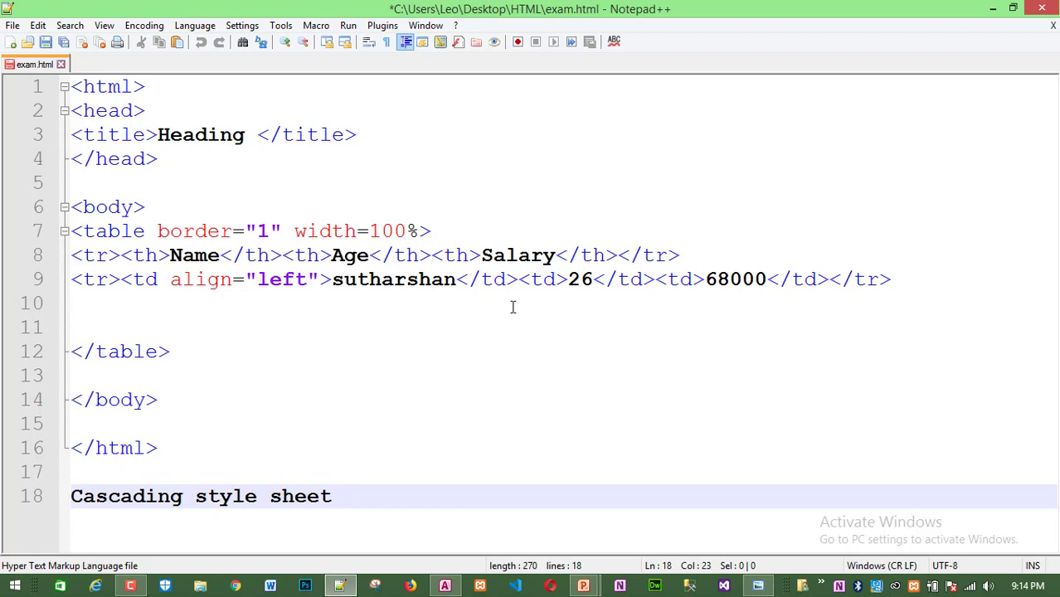
Create a new blank Notepad++ document with its language set to HTML.
key("ctrl+n")
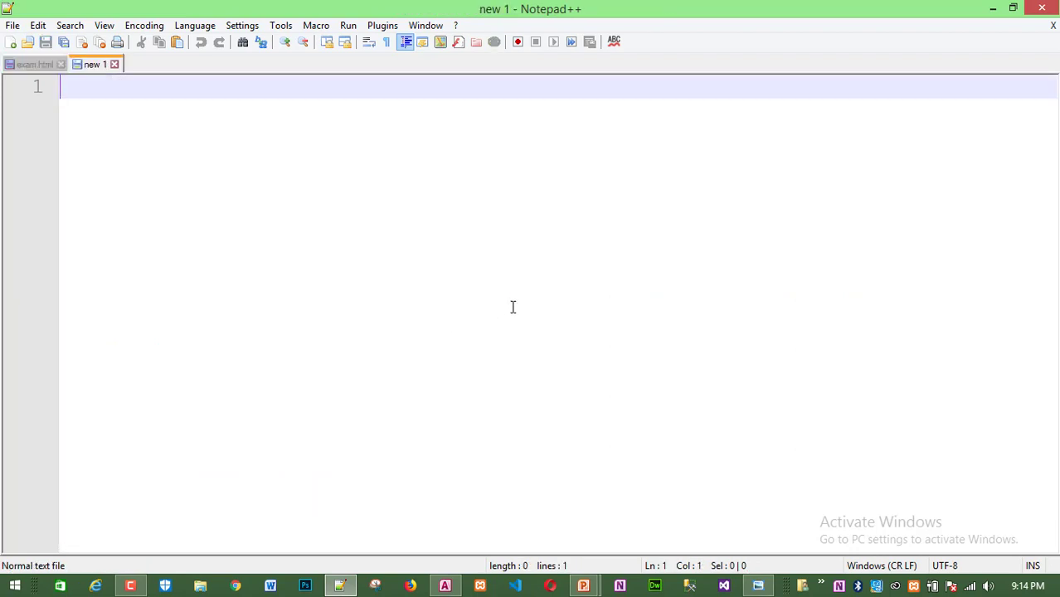
left_click(199, 27)
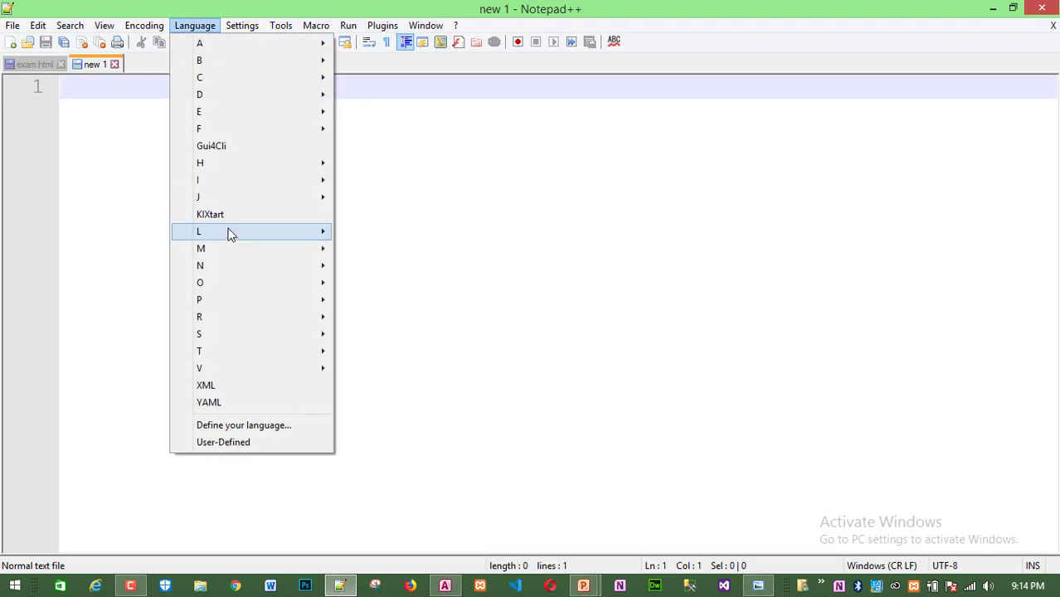
mouse_move(240, 163)
left_click(414, 179)
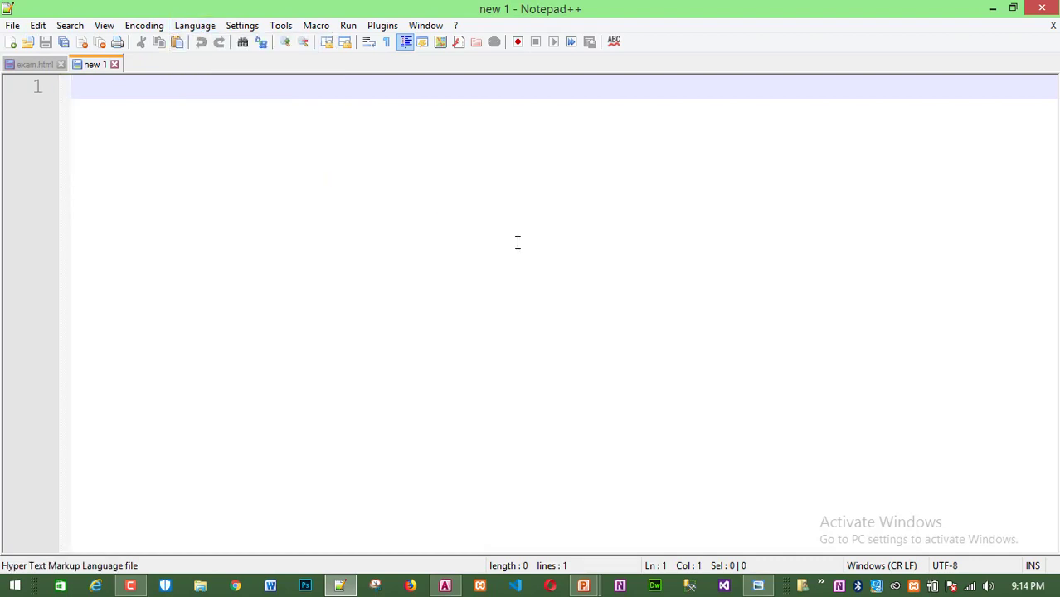
Type the opening <html> tag and a head section titled 'CSS', then highlight the title text.
type("<html")
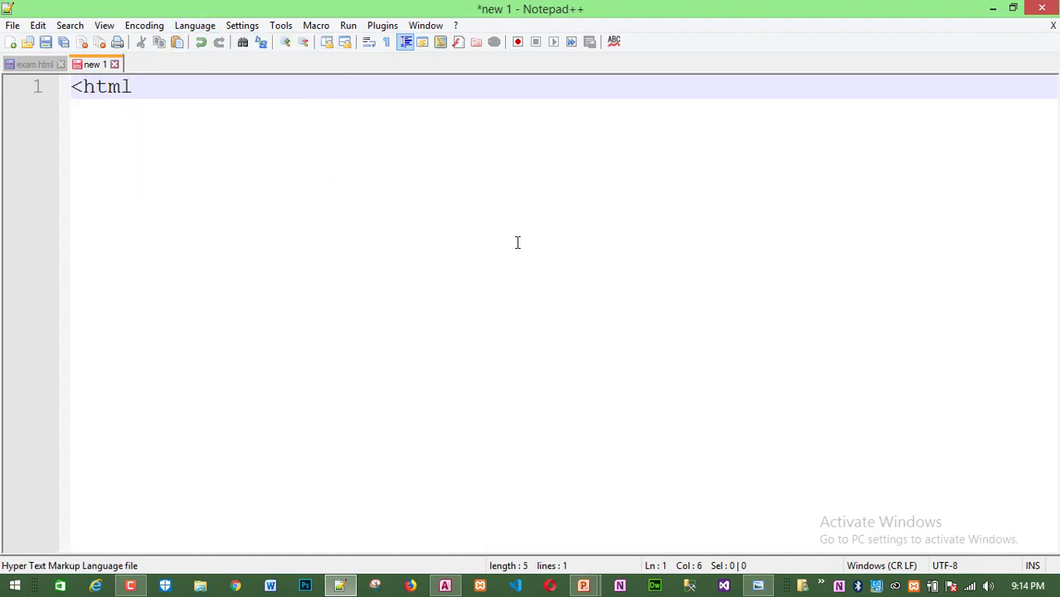
type(">")
key("Return")
type("<")
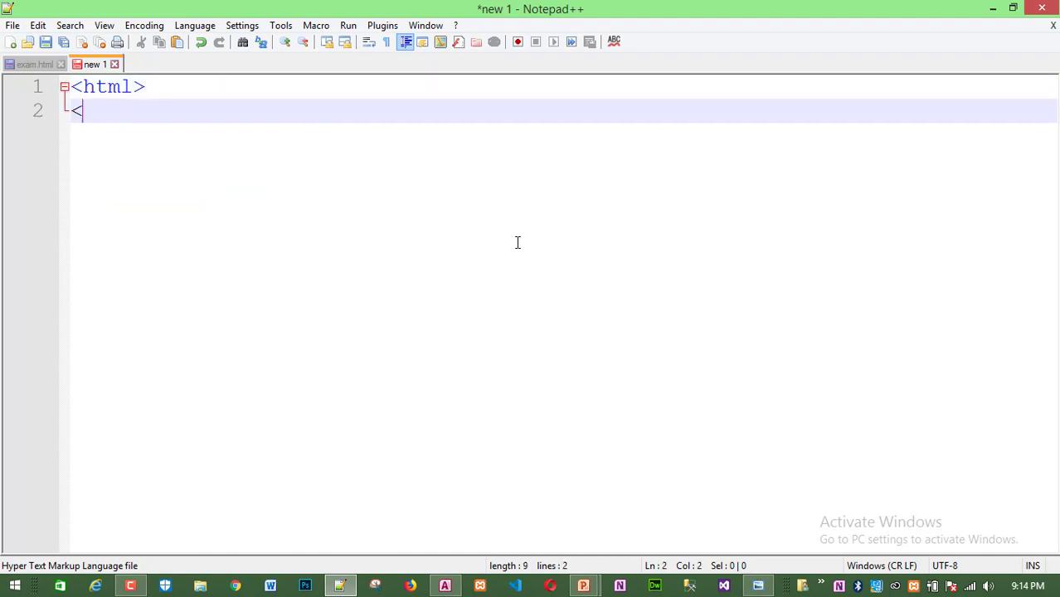
type("head")
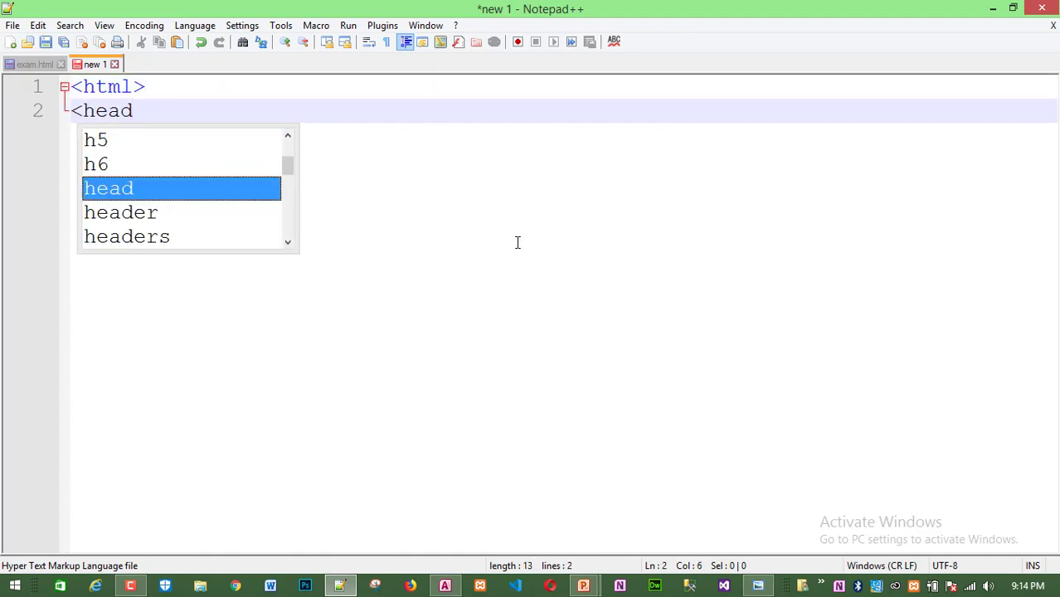
type("><")
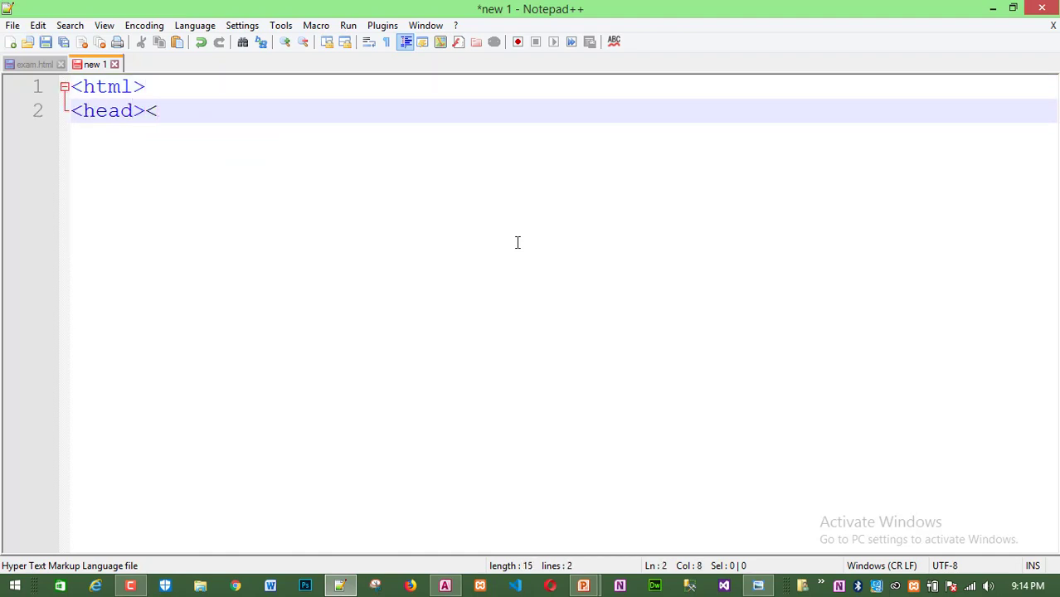
type("title>")
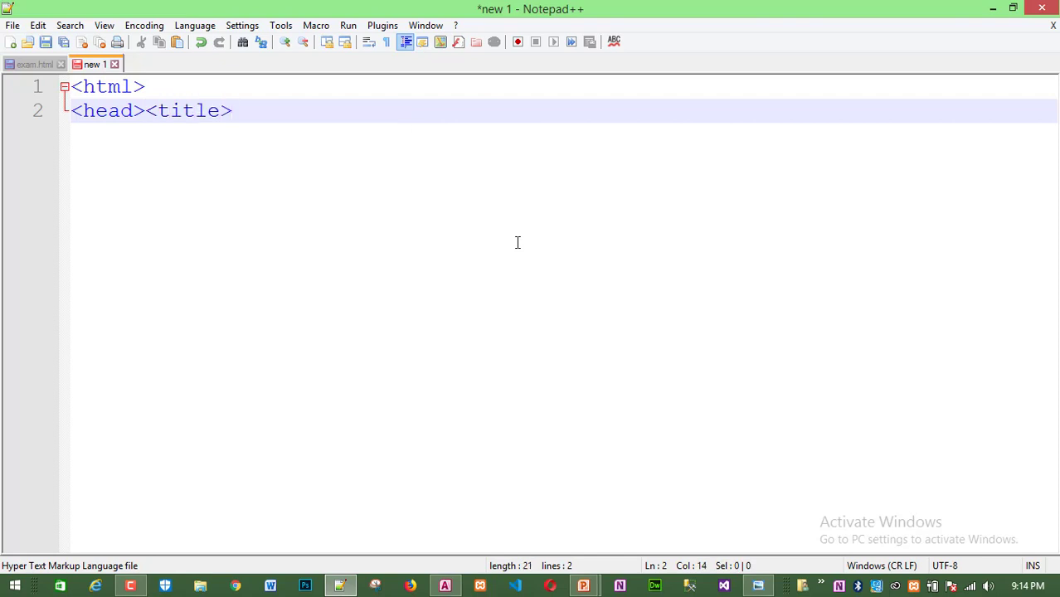
type("CSS ")
type("</tit")
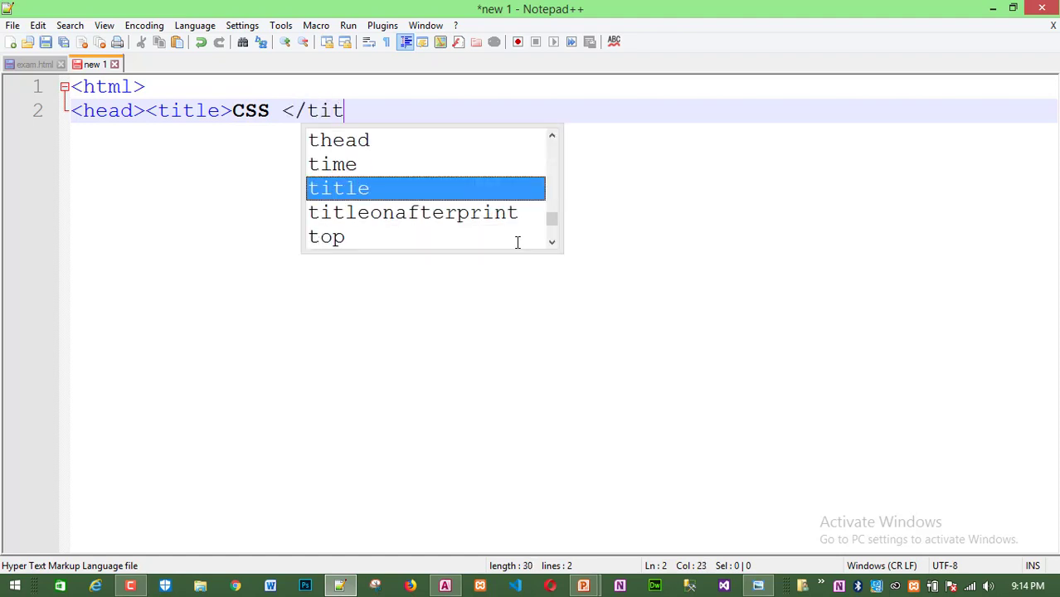
key("Return")
type(">")
key("Return")
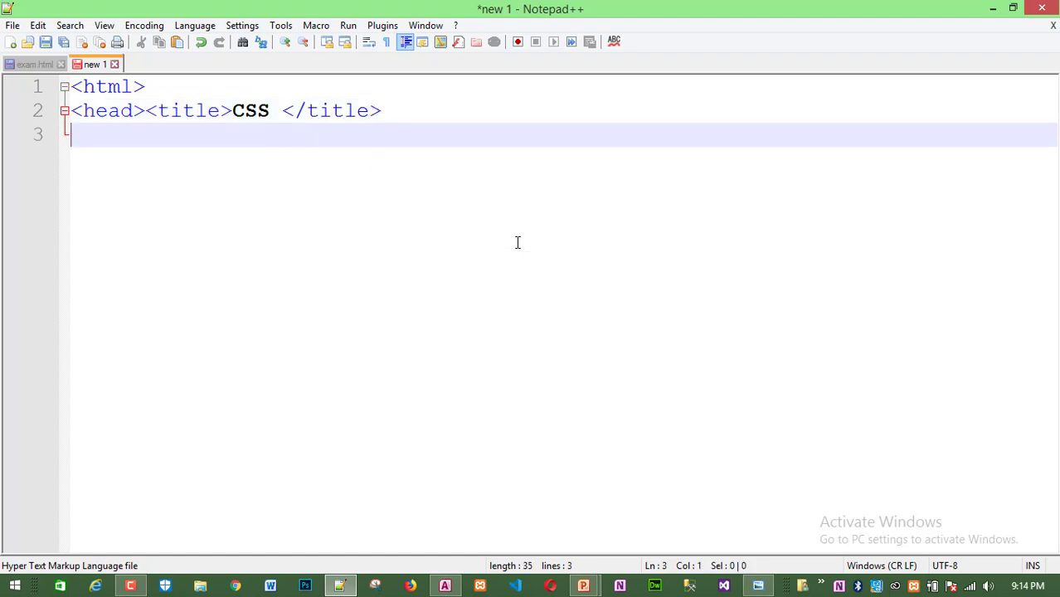
type("</")
type("head>")
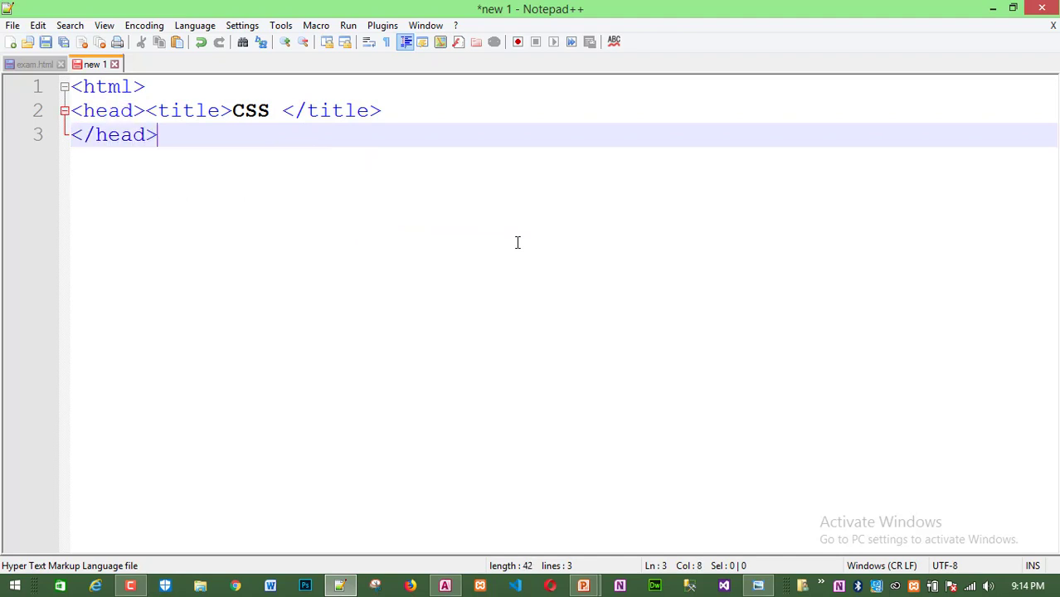
left_click(196, 111)
left_click_drag(270, 112, 228, 108)
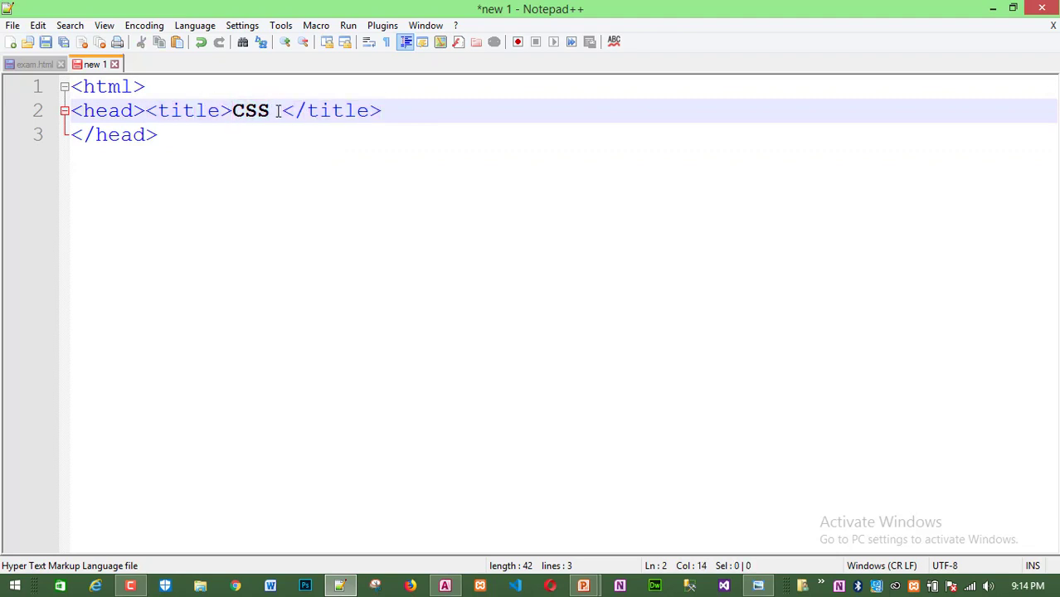
left_click_drag(257, 110, 243, 113)
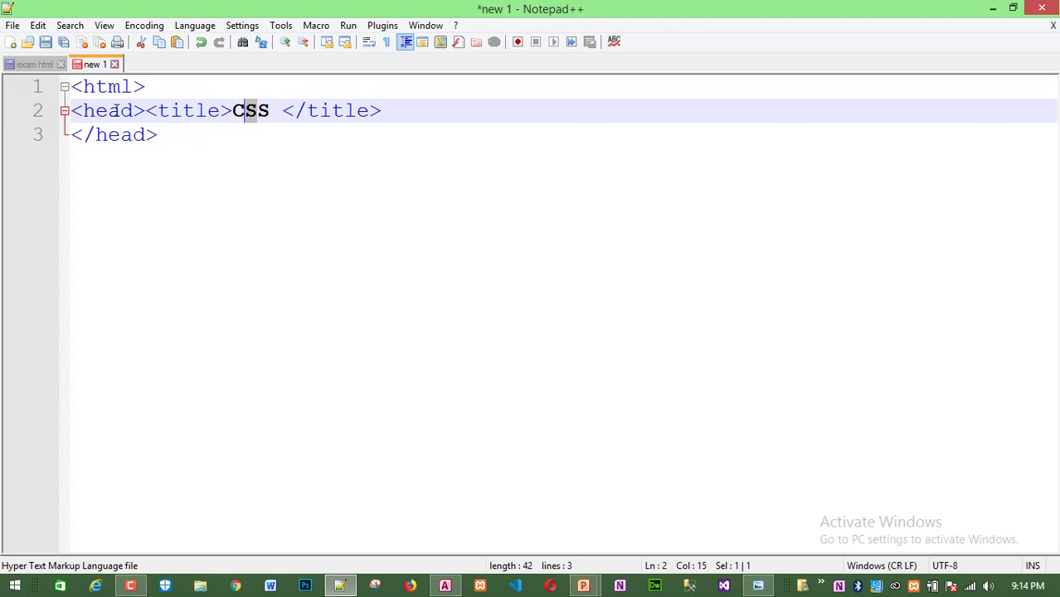
left_click(116, 110)
Add empty <body></body> tags and the closing </html> tag after the head section.
left_click(191, 143)
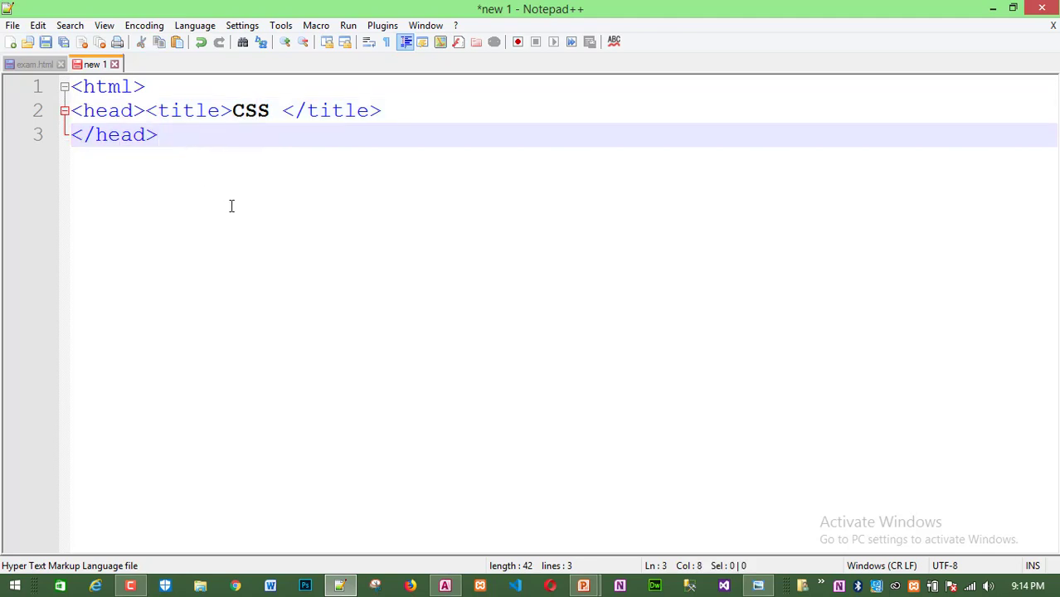
key("Return")
key("Return")
type("<")
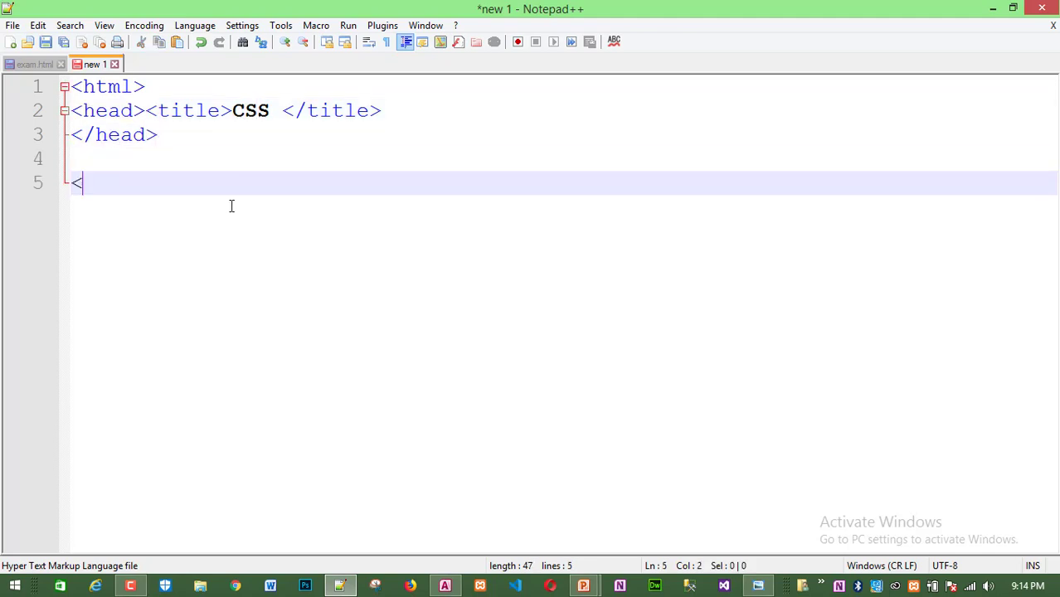
type("body>")
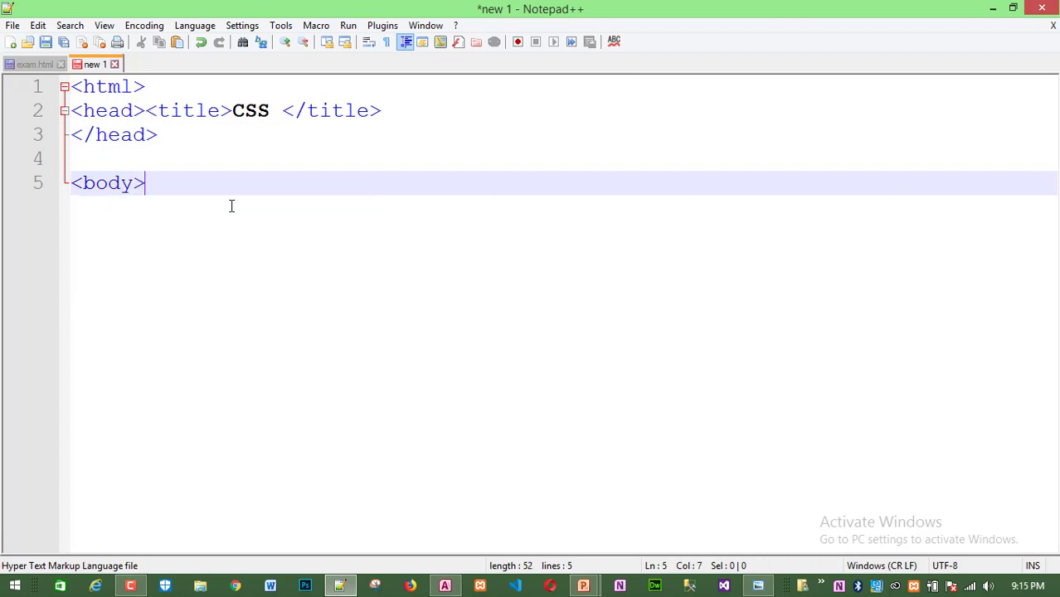
key("Return")
type("</b")
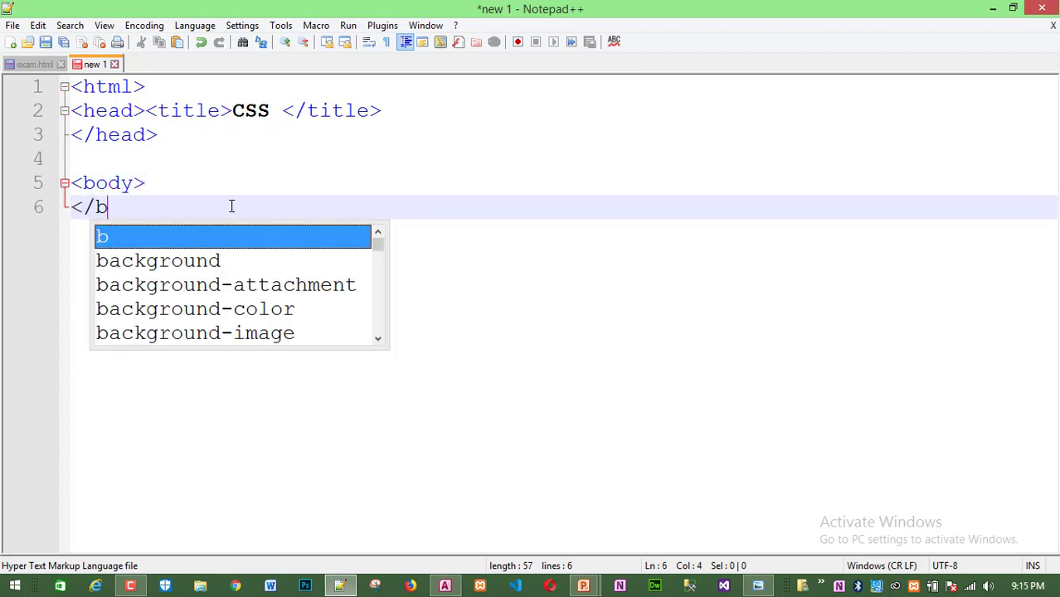
type("ody>")
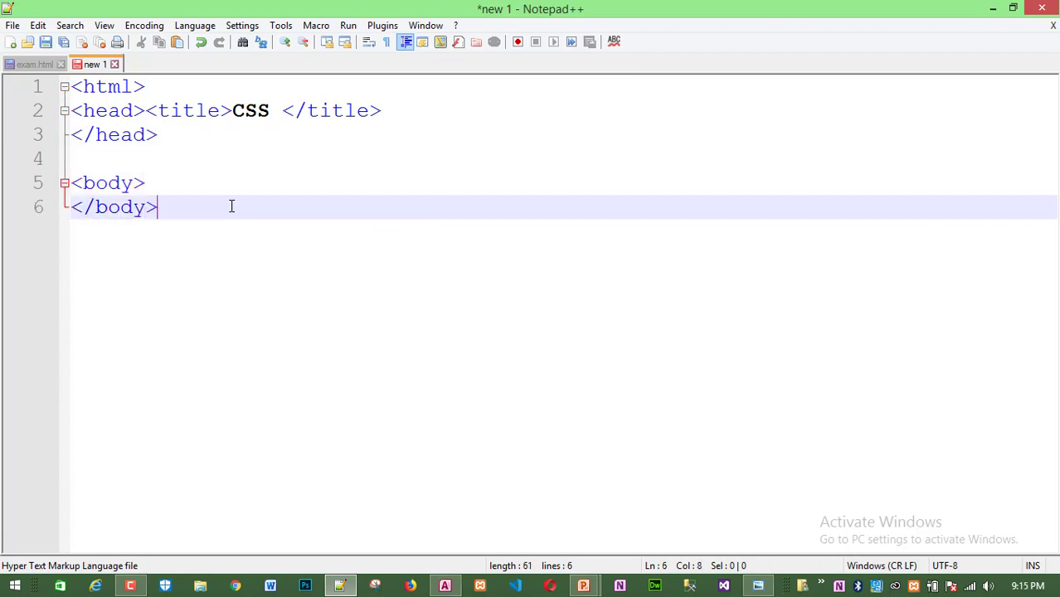
key("Return")
type("</")
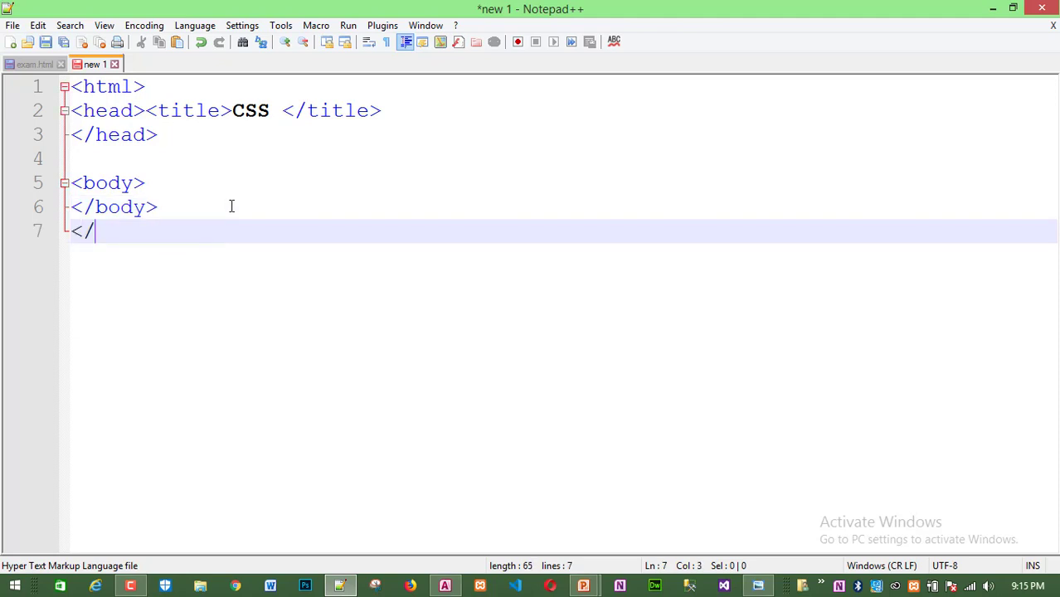
type("htm")
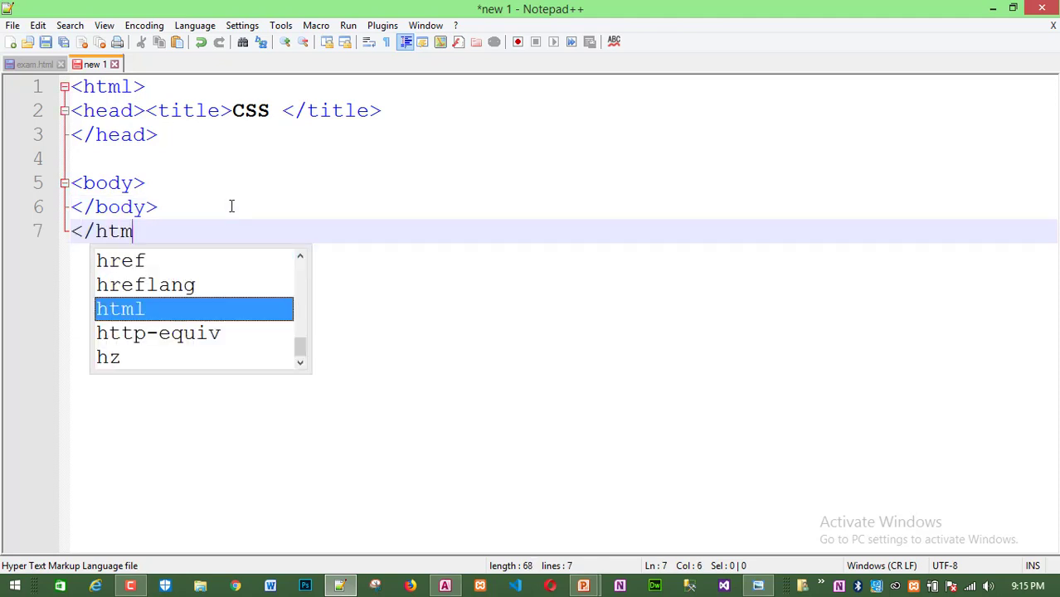
type("l>")
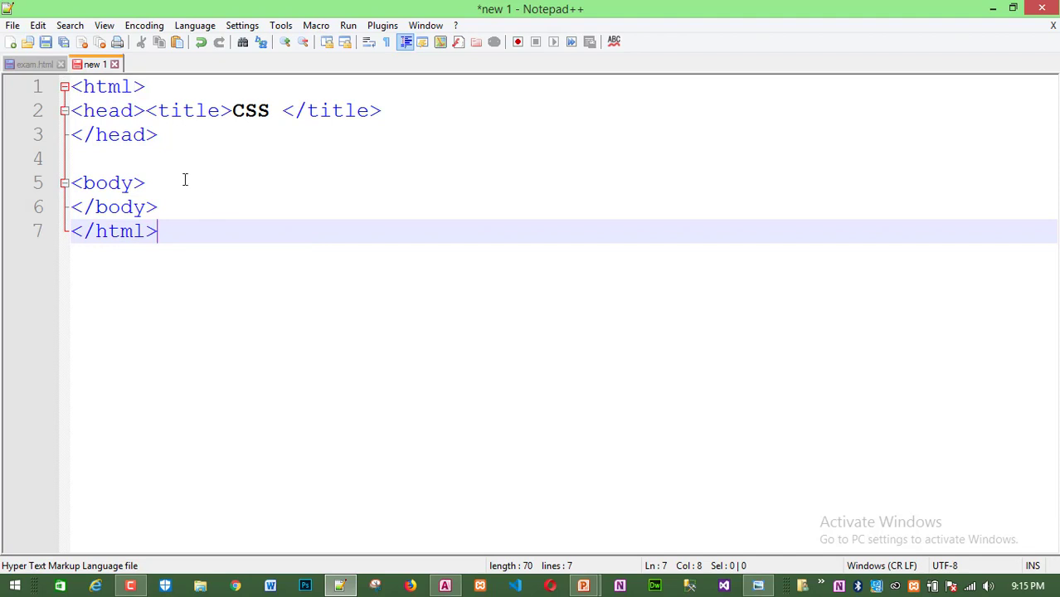
Insert an <h1>My Name is …</h1> heading with the author's name inside the body.
key("Up")
key("Up")
key("Return")
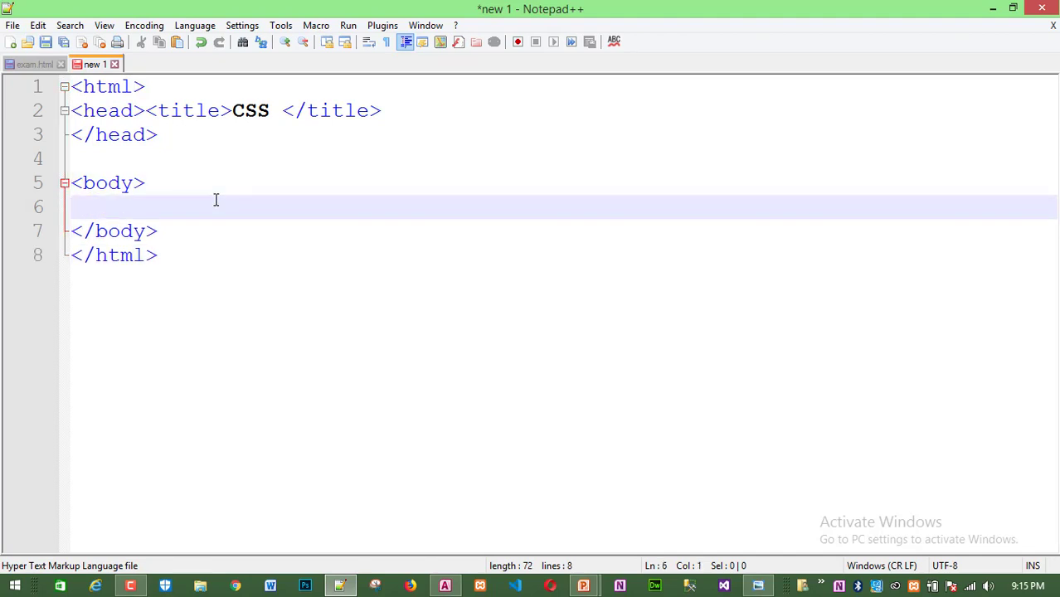
type("<")
type("h1>")
type("My ")
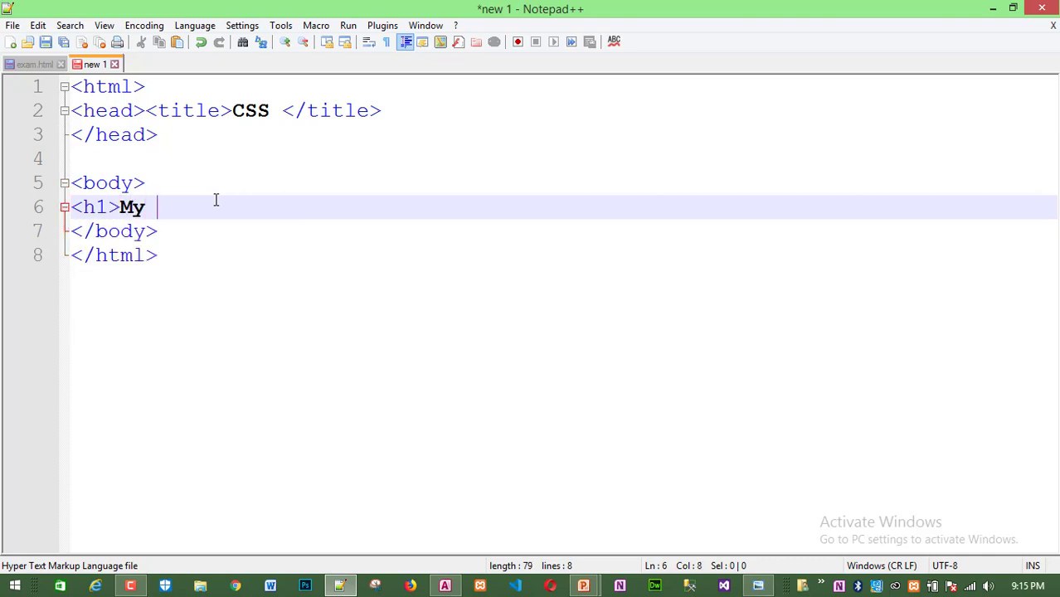
type("Name i")
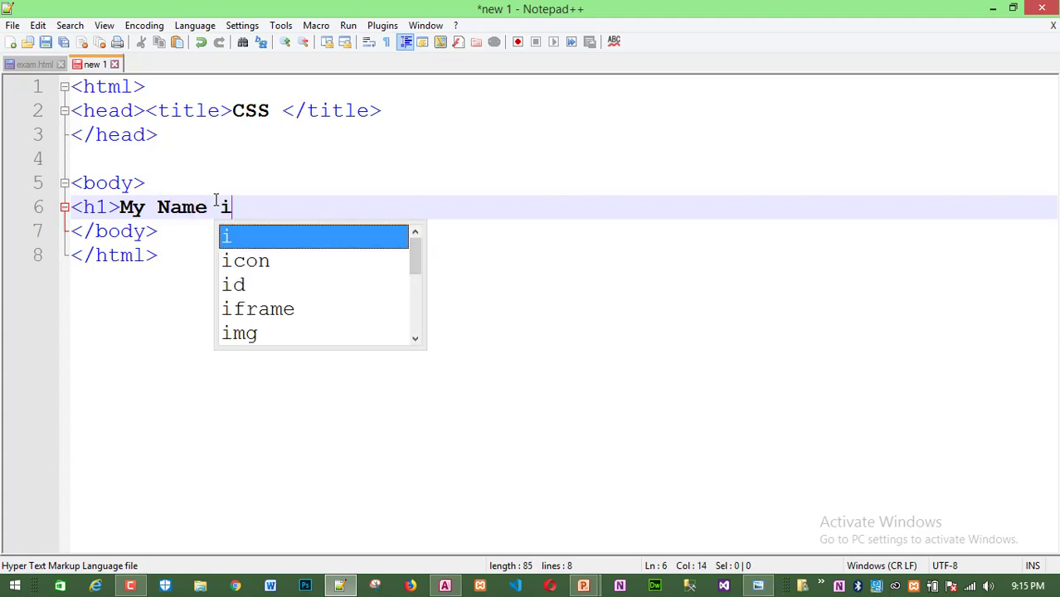
type("s Sut")
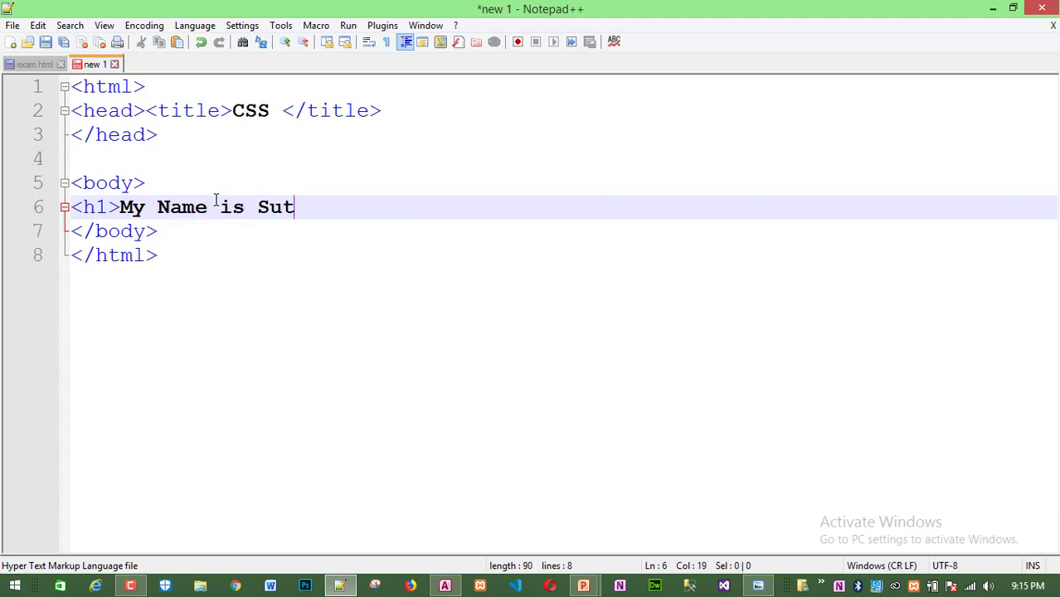
type("harshan")
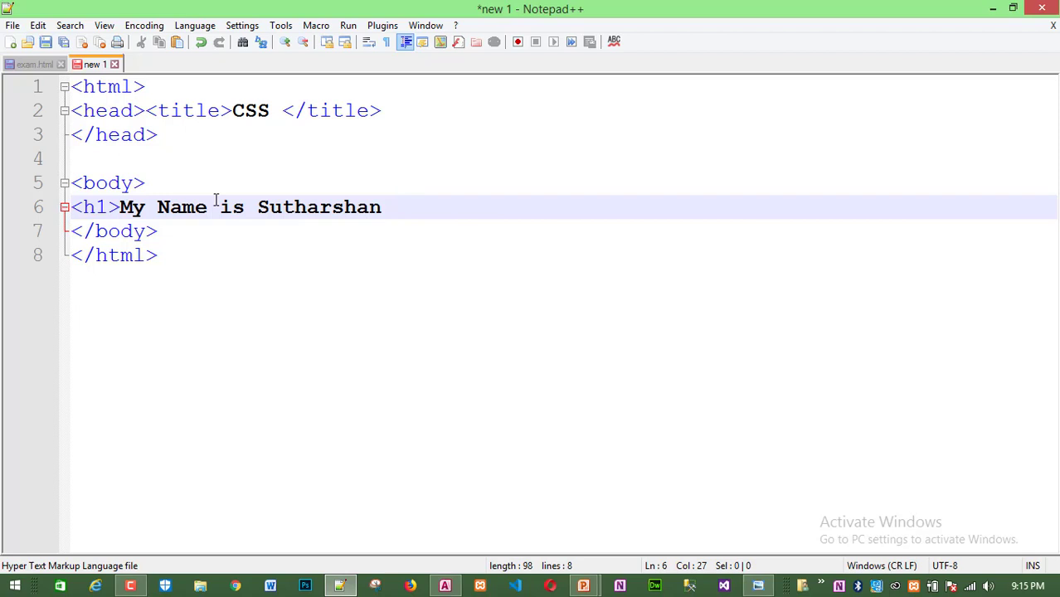
type("</h1")
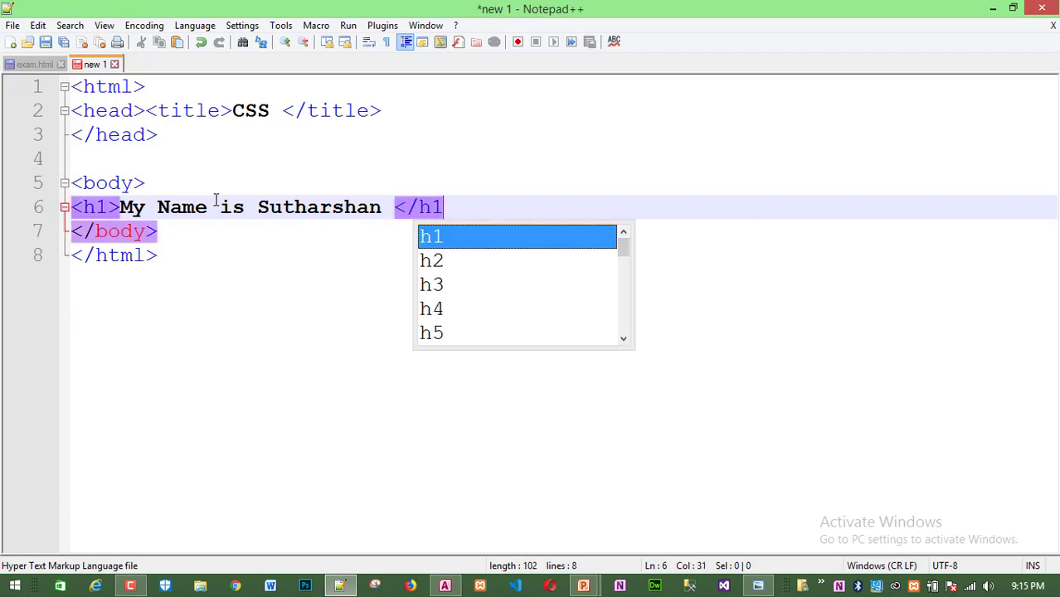
type(">")
left_click(242, 299)
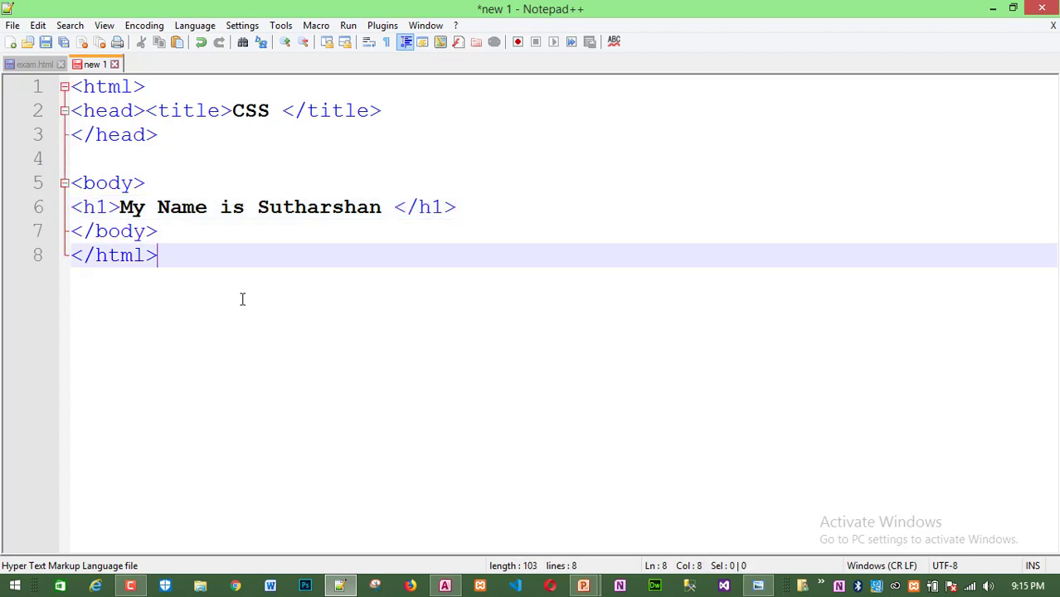
Save the untitled page into Desktop > HTML under the file name cssexam.html.
key("ctrl+s")
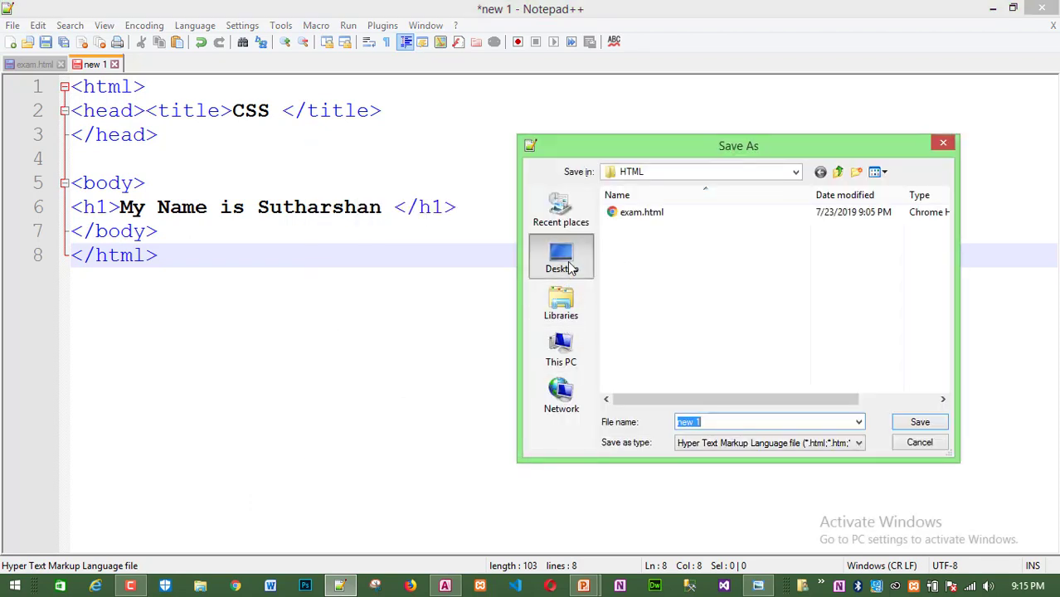
left_click(566, 263)
left_click(712, 314)
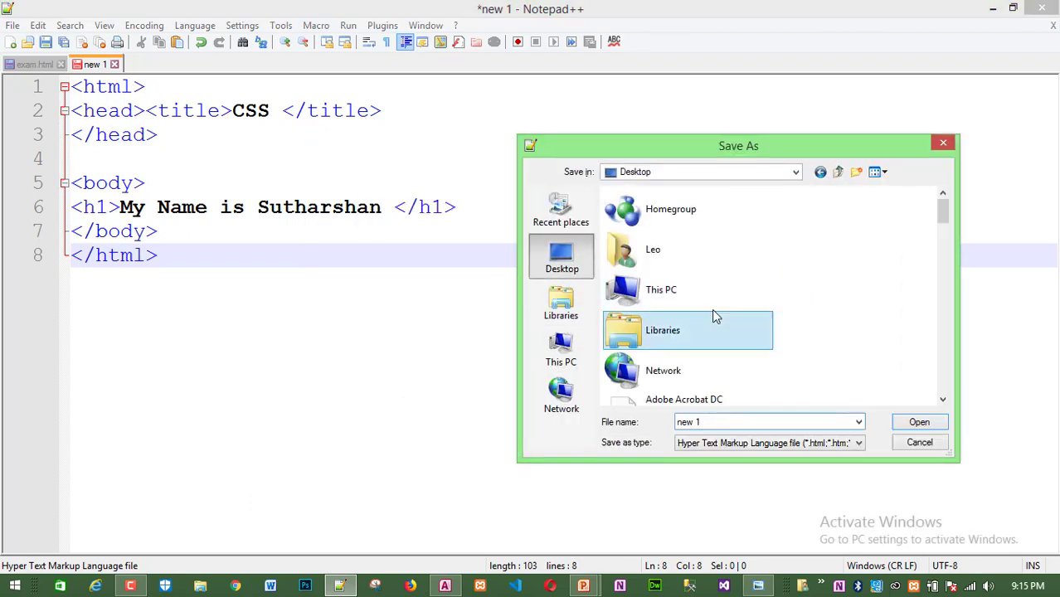
scroll(713, 313, "down", 1)
scroll(713, 319, "down", 5)
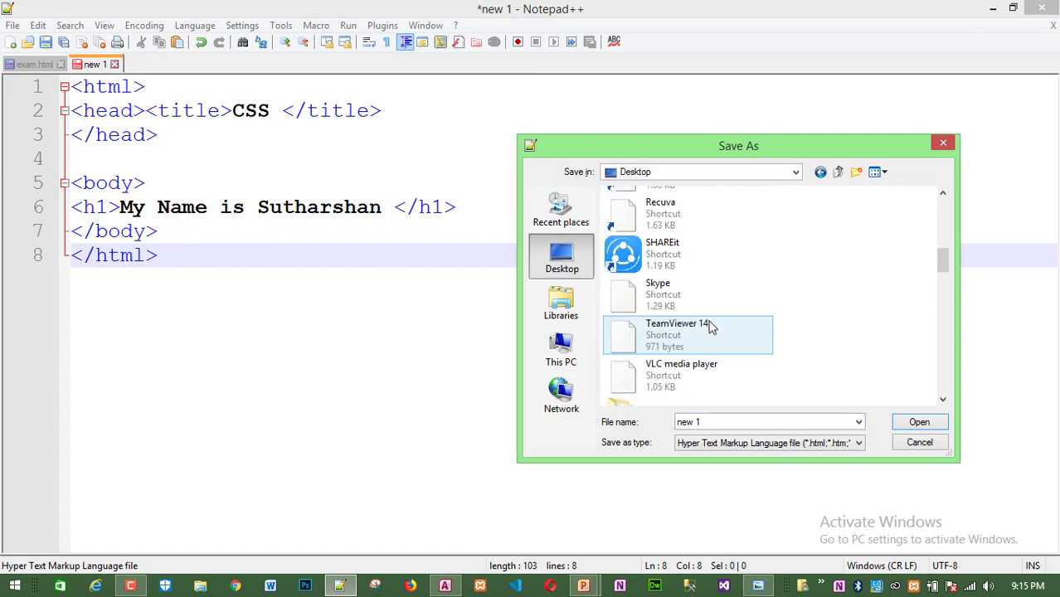
double_click(703, 371)
left_click(726, 424)
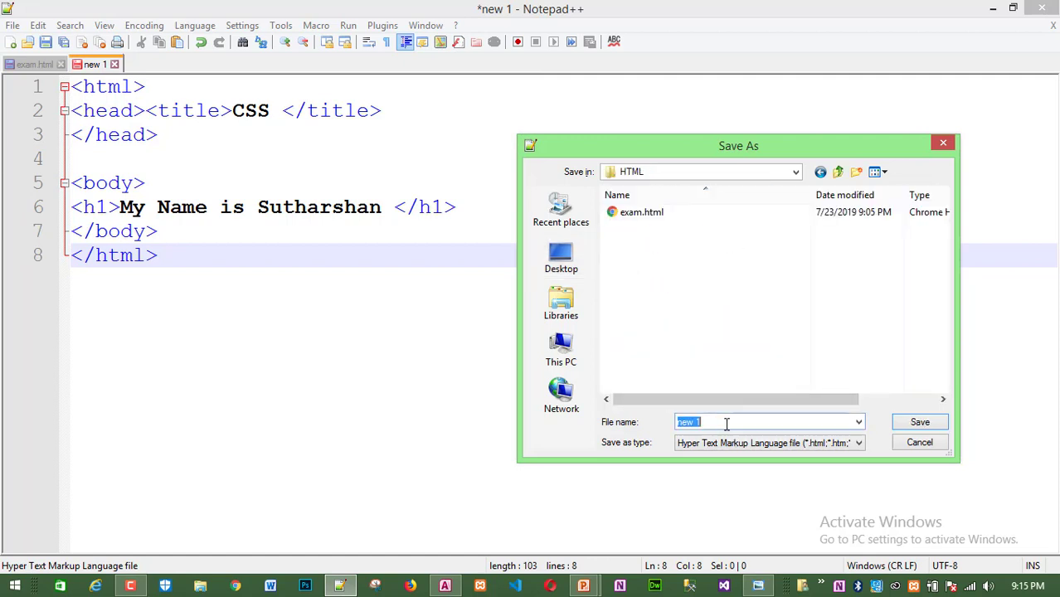
type("cssexam")
left_click(917, 424)
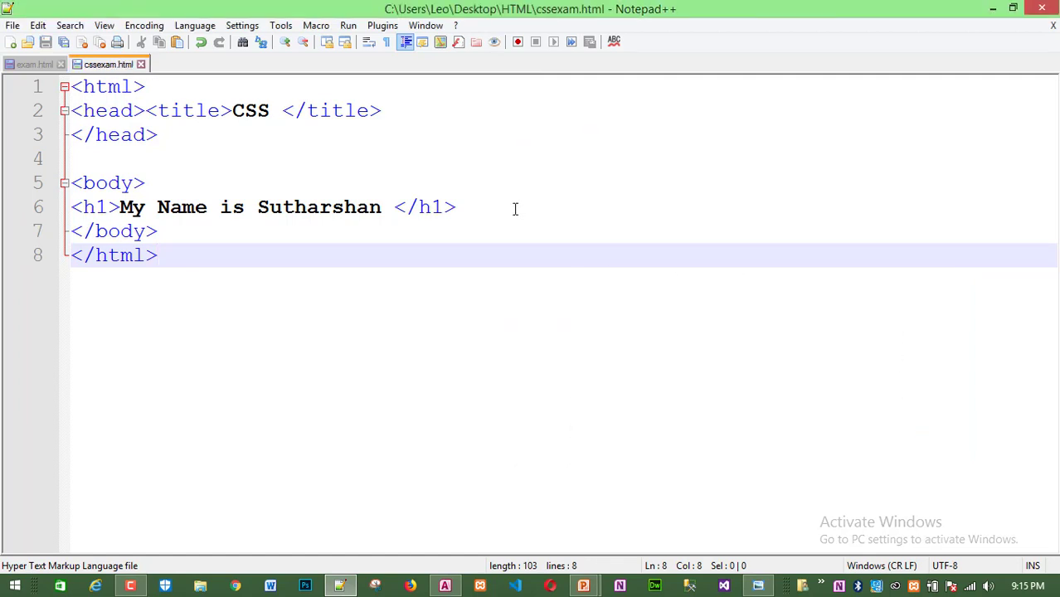
Minimise Notepad++, PowerPoint, Photo Viewer and Access, then select exam.html in the HTML folder.
left_click(992, 8)
left_click(989, 8)
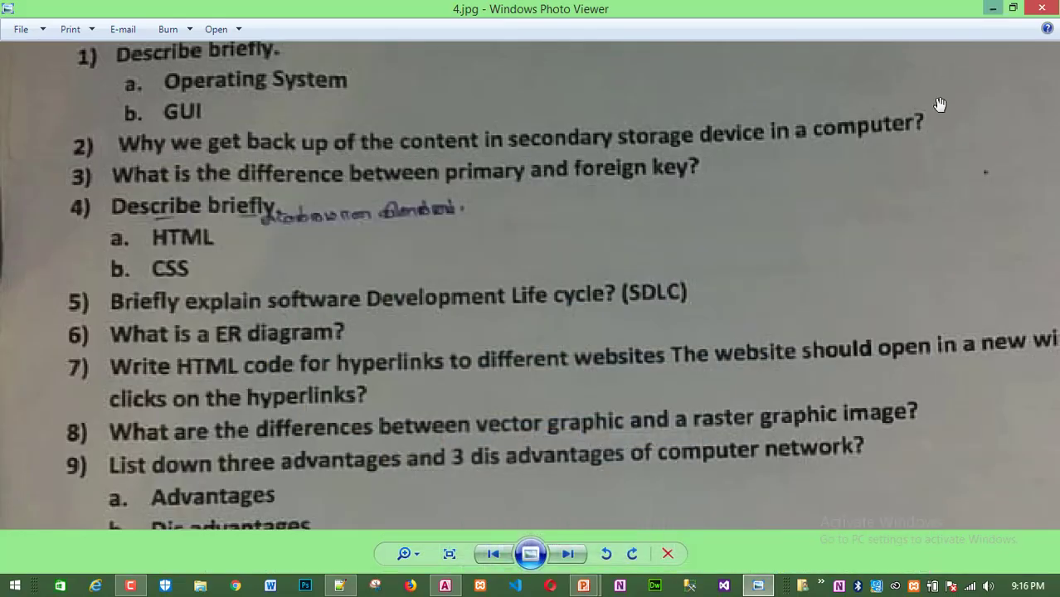
left_click(988, 7)
left_click(989, 8)
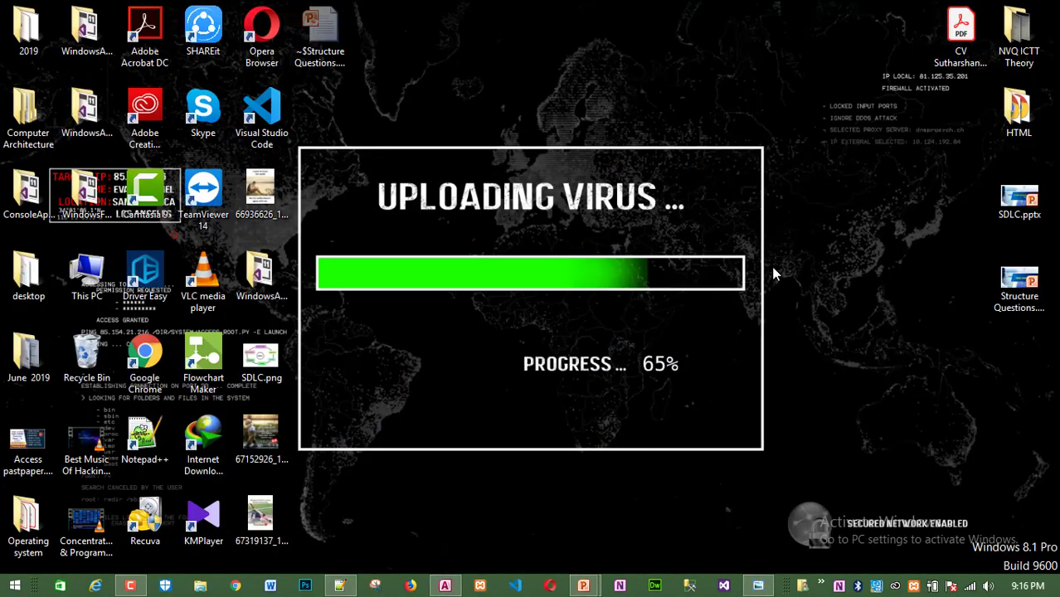
left_click(200, 585)
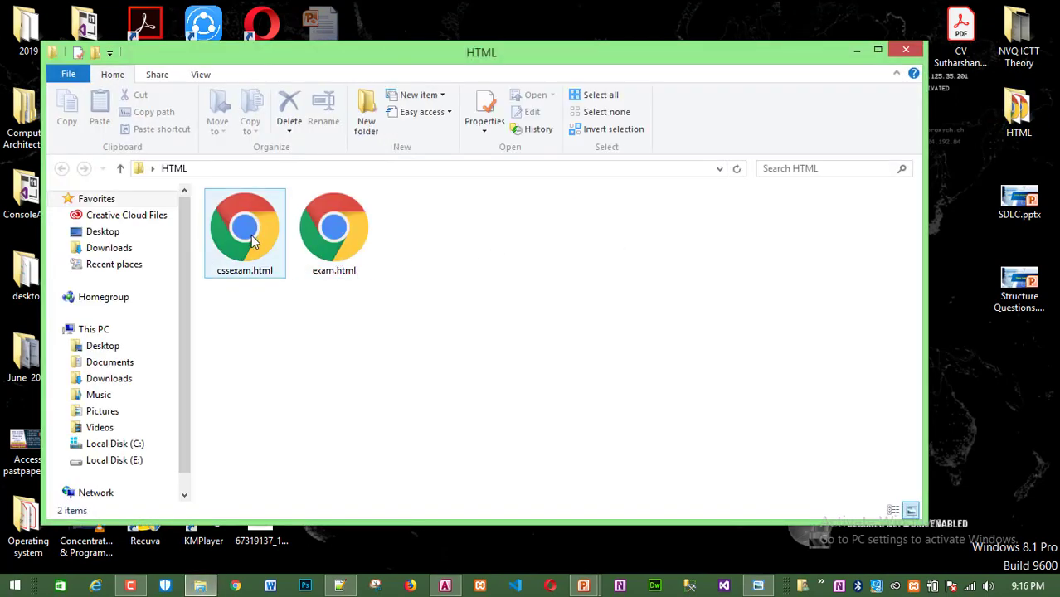
left_click(334, 236)
Delete exam.html from the HTML folder and return to Notepad++.
key("Delete")
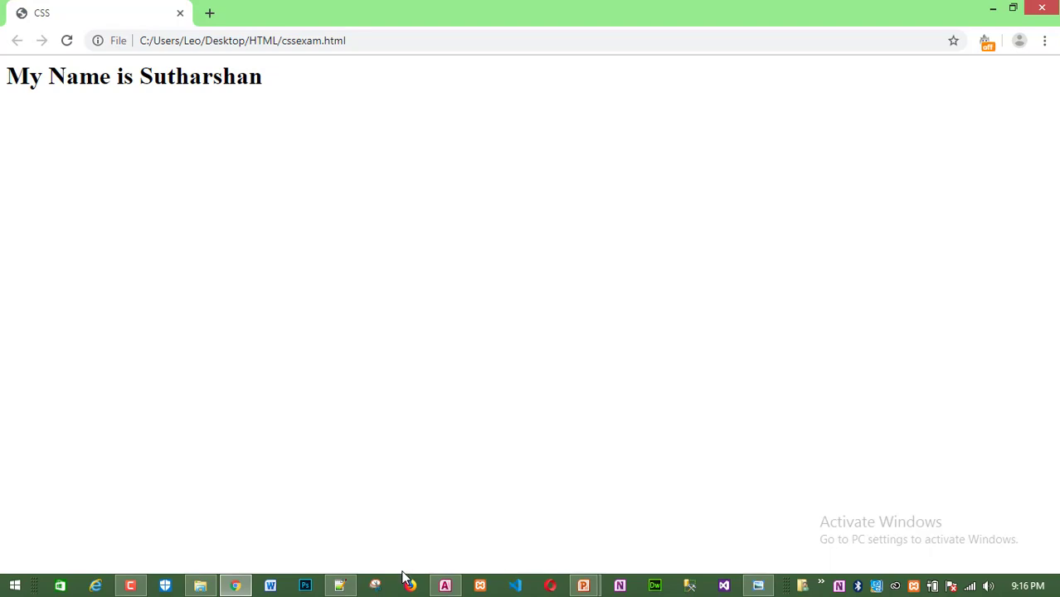
left_click(339, 586)
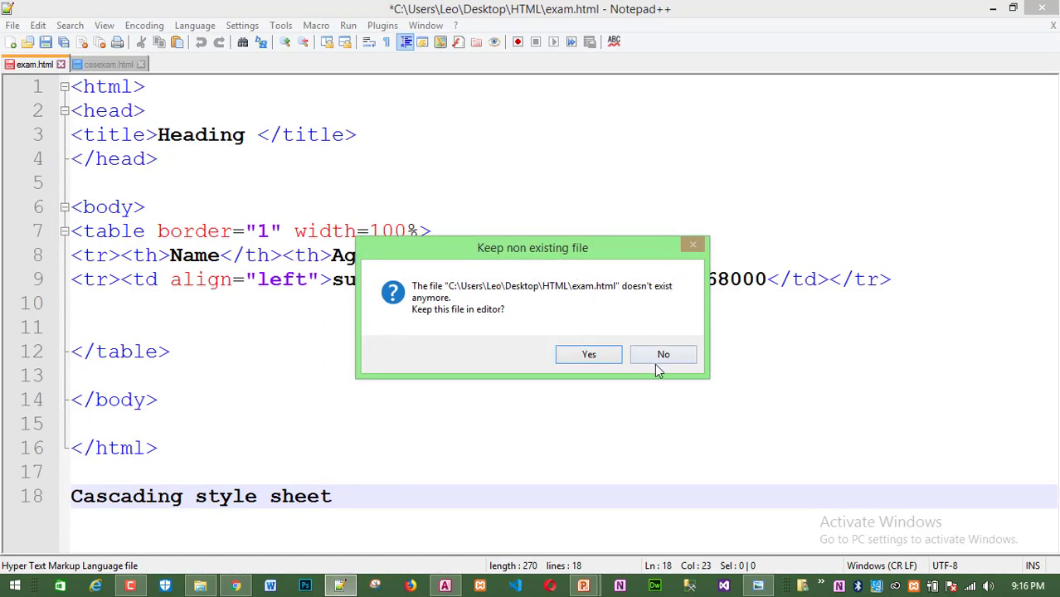
Keep the missing exam.html at the prompt, then close its tab without saving, leaving cssexam.html.
left_click(589, 355)
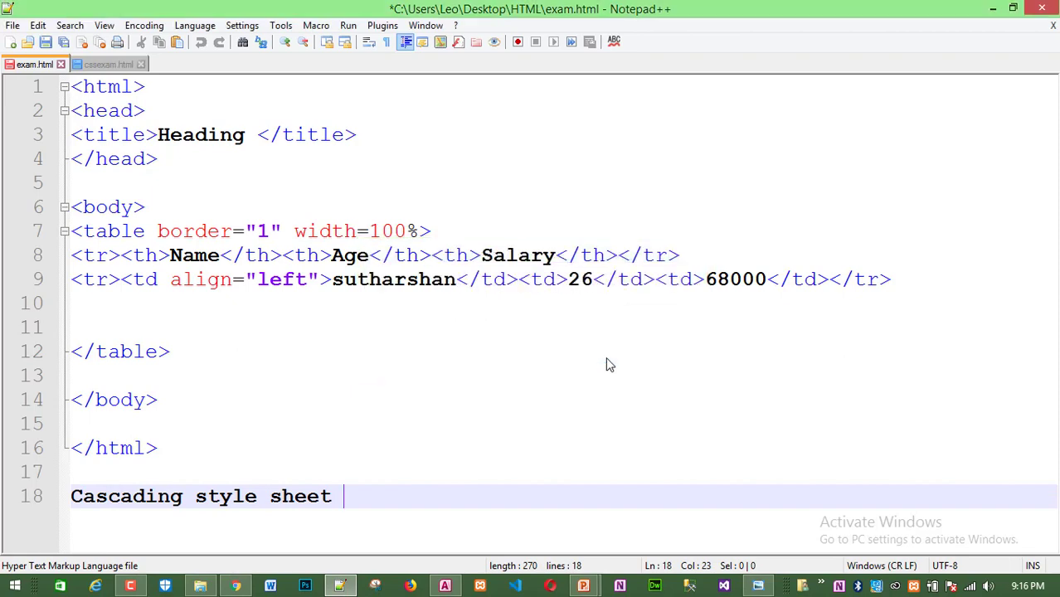
left_click(94, 66)
left_click(60, 64)
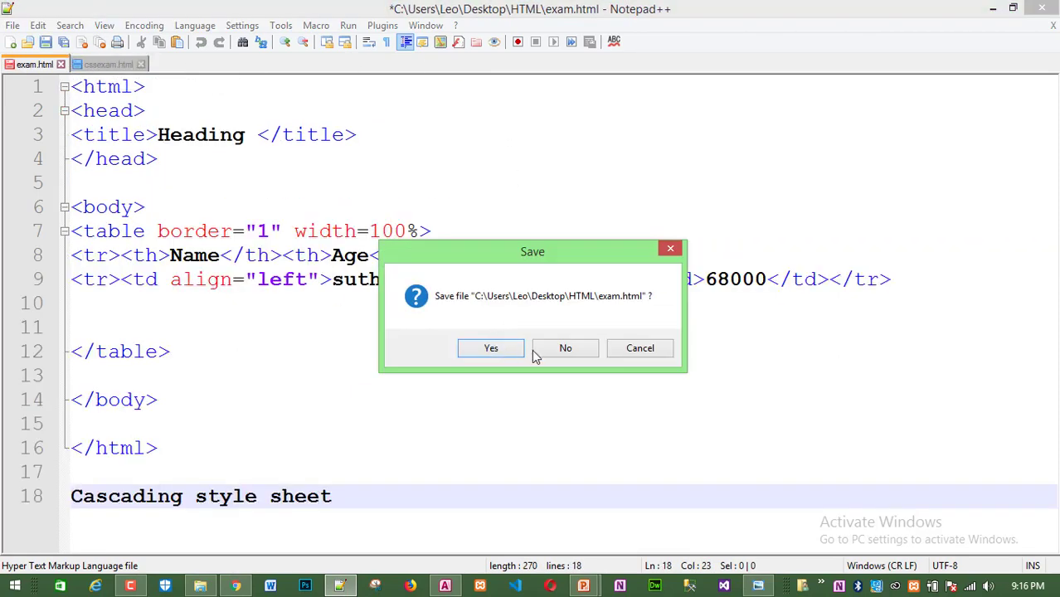
left_click(565, 348)
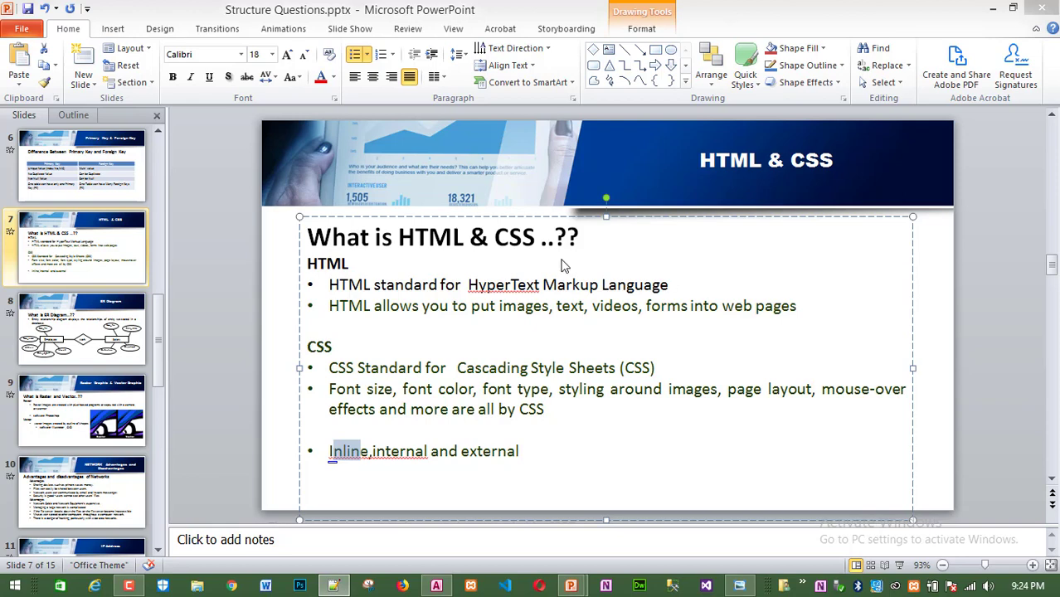
Point out slide 7's inline, internal and external bullet, then minimise Notepad++ and PowerPoint.
left_click(370, 462)
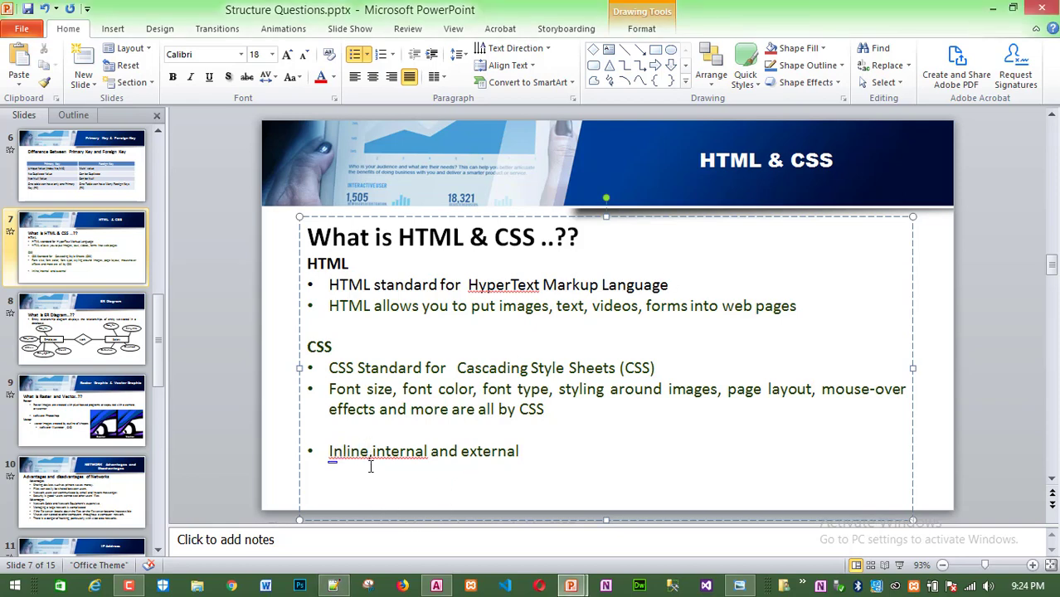
left_click(347, 585)
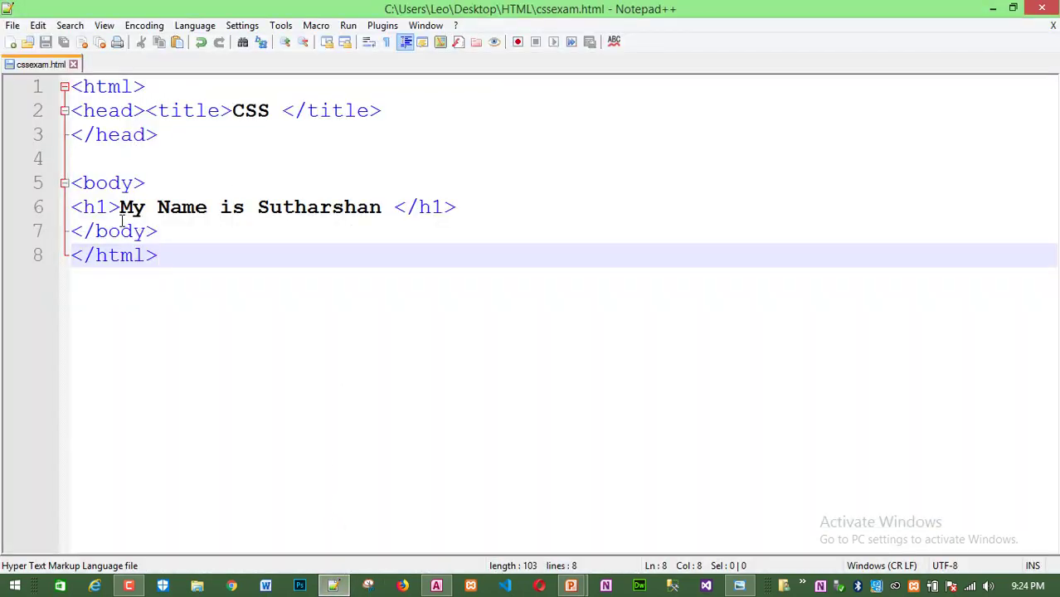
left_click(993, 8)
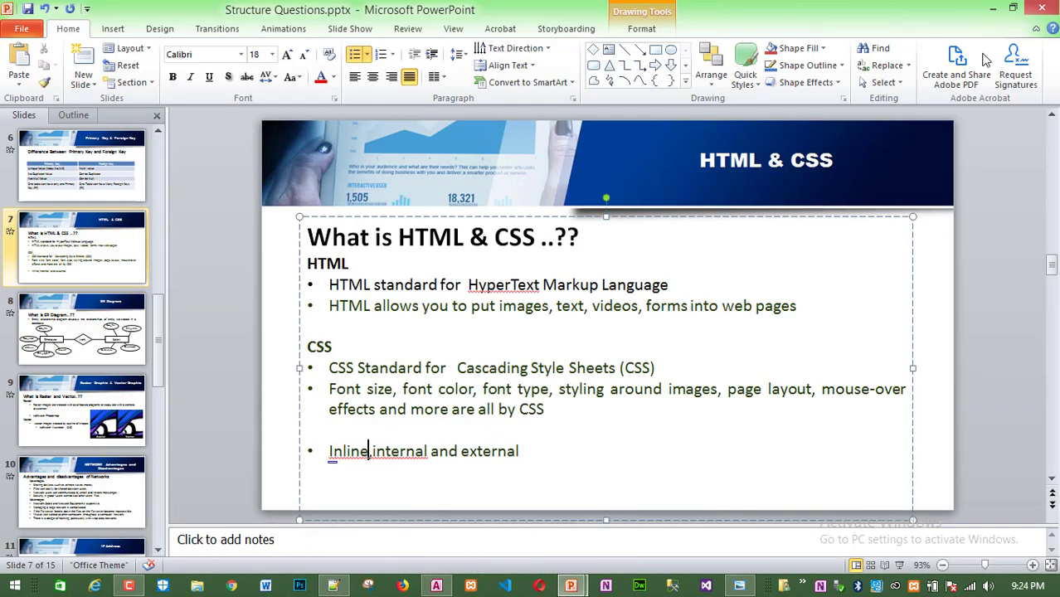
left_click(988, 10)
Minimise Photo Viewer, select cssexam.html in the Desktop HTML folder, then return to its Notepad++ source.
left_click(995, 8)
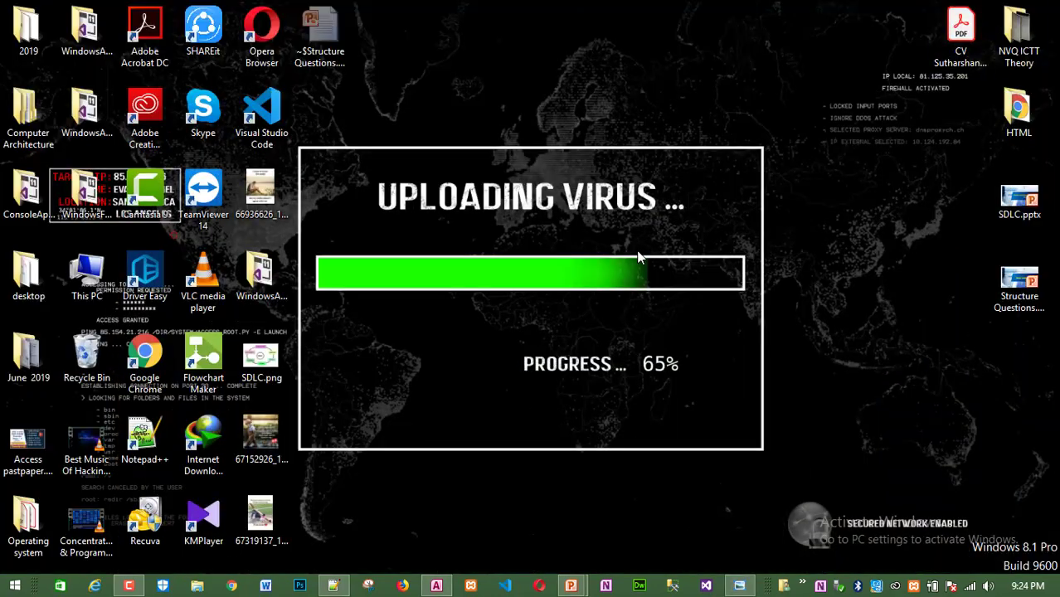
double_click(1001, 120)
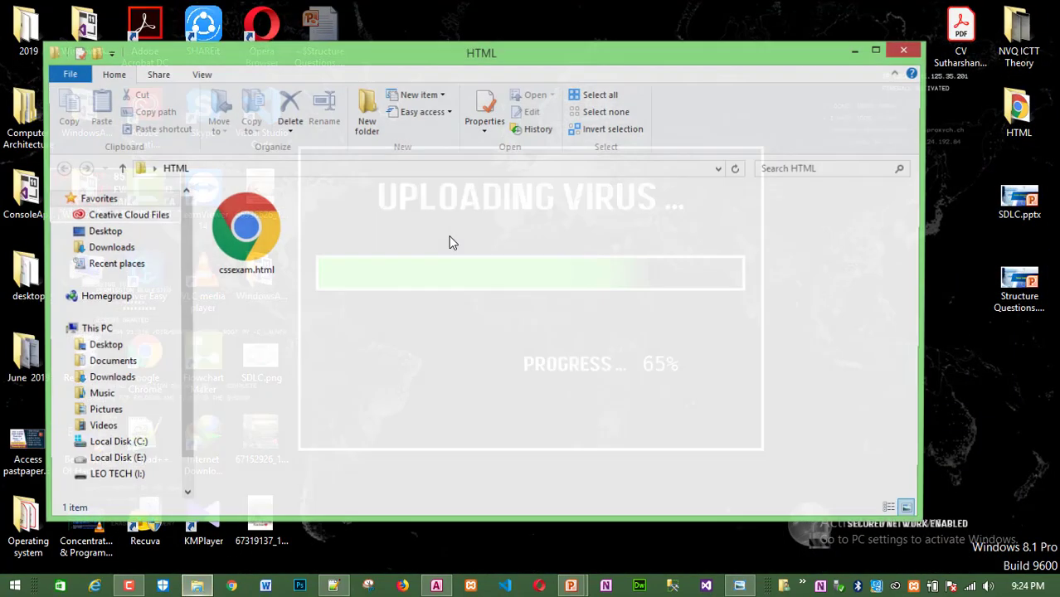
left_click(269, 221)
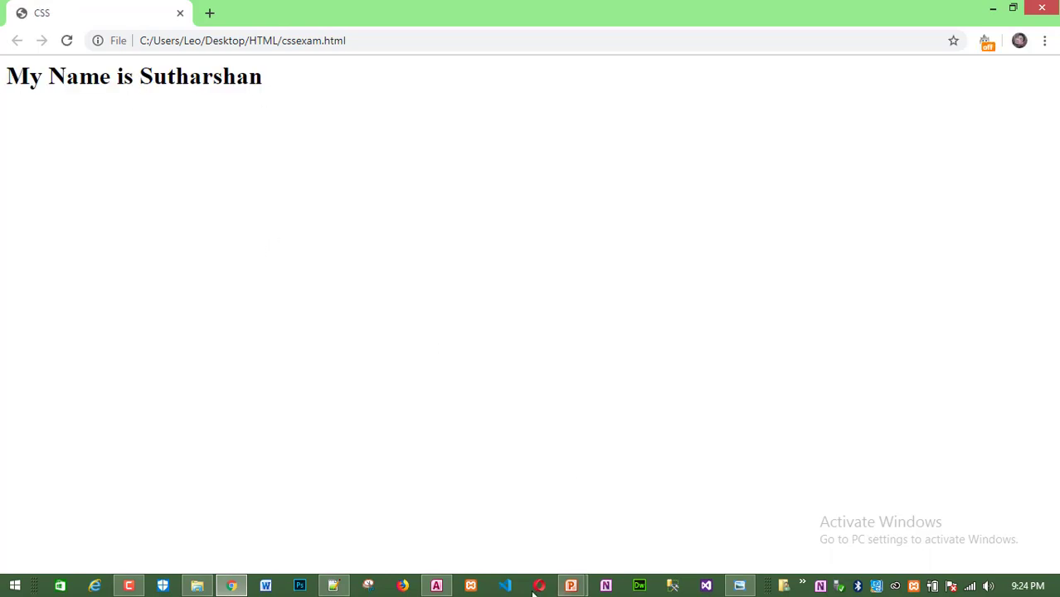
left_click(333, 586)
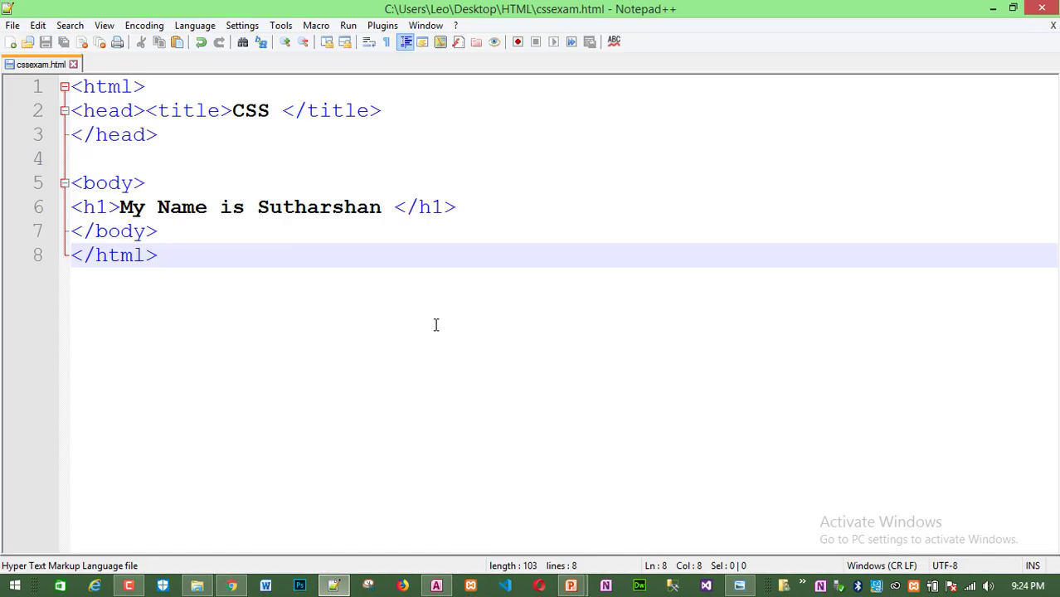
Wrap the h1 heading text in <font color="red"> and </font> tags.
left_click(120, 209)
type("<")
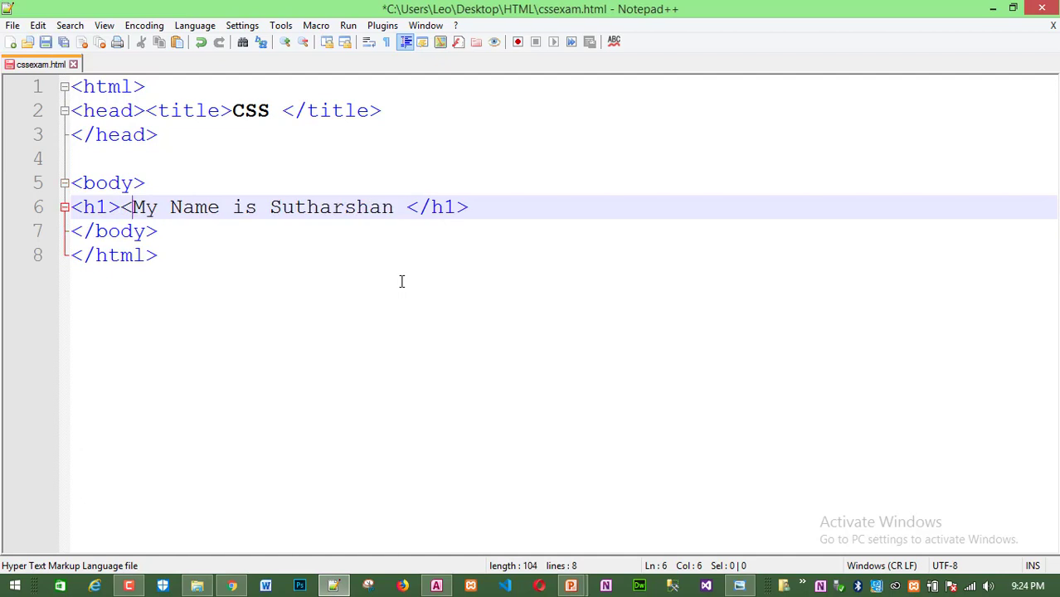
type("font")
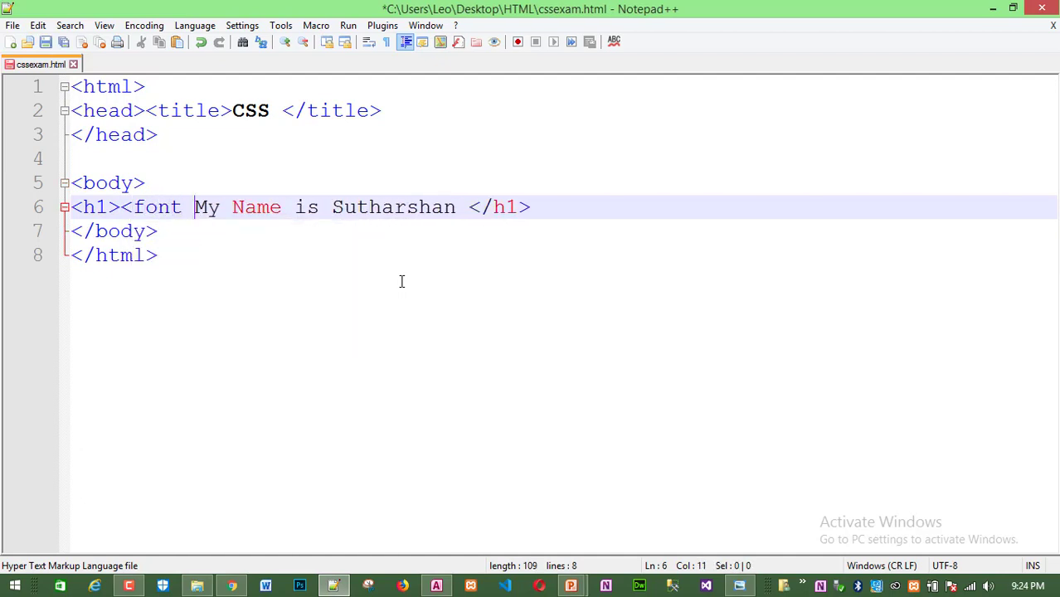
type(" color")
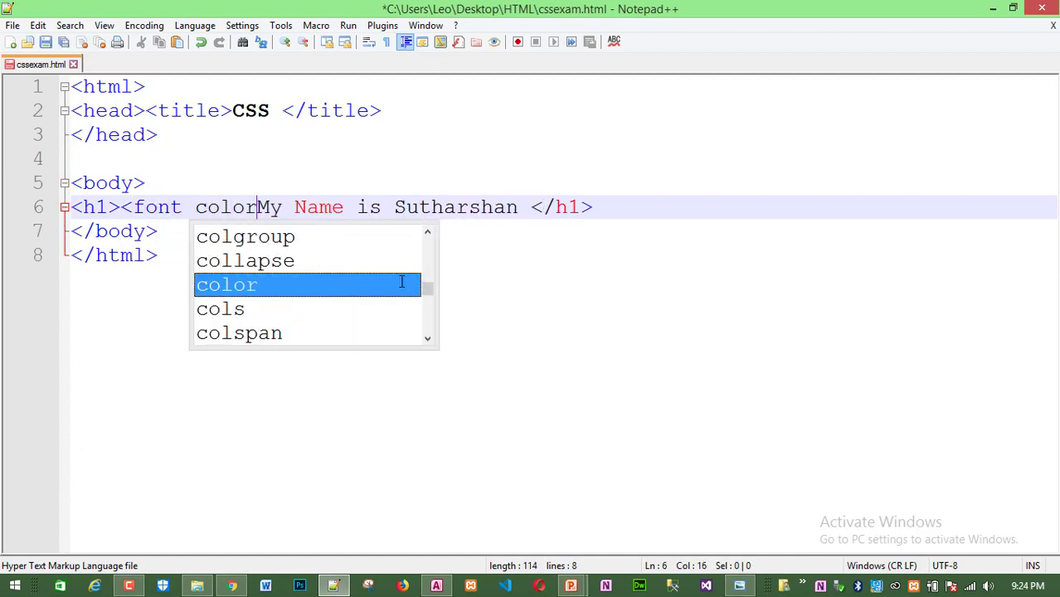
type("=\"")
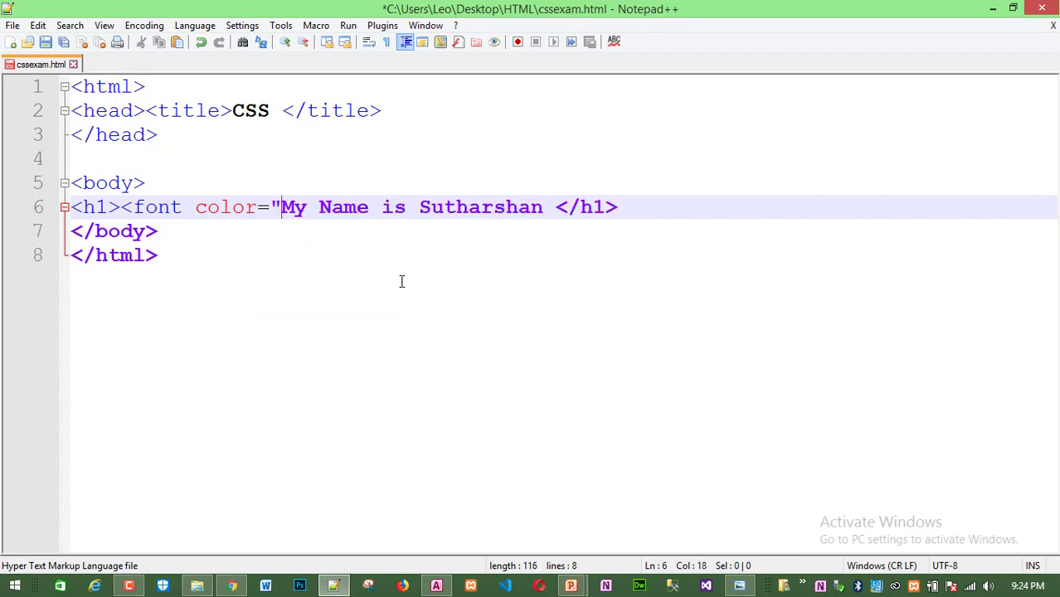
type("red\"")
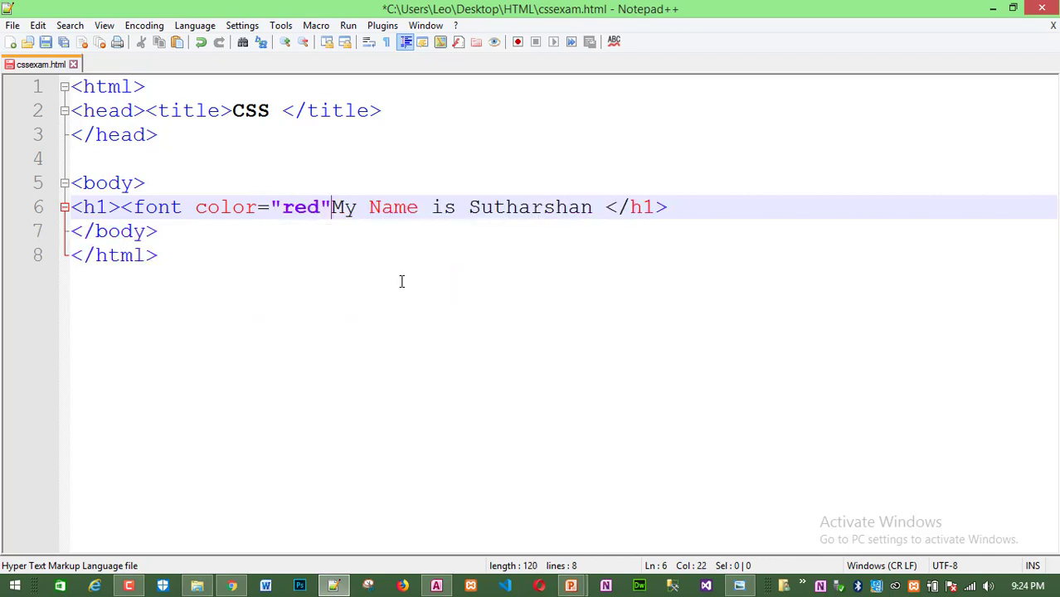
type(">")
left_click(614, 206)
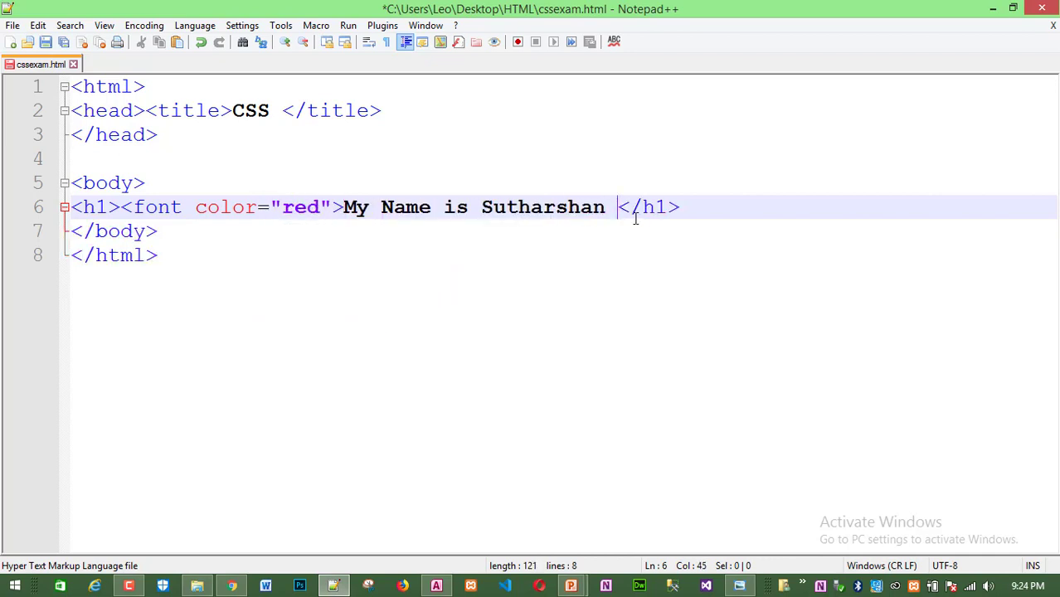
type("</fo")
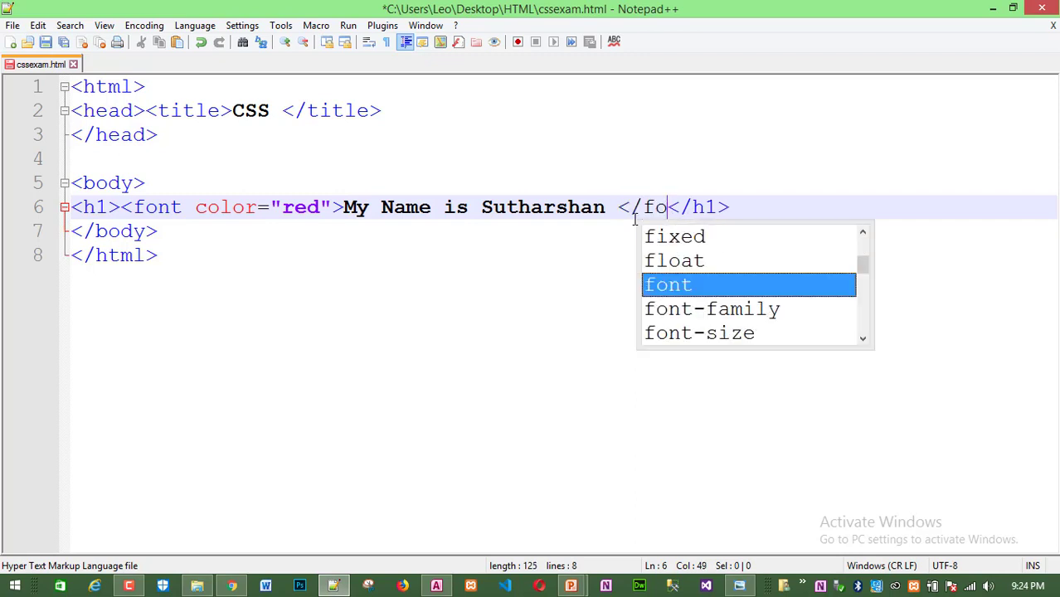
type("nt>")
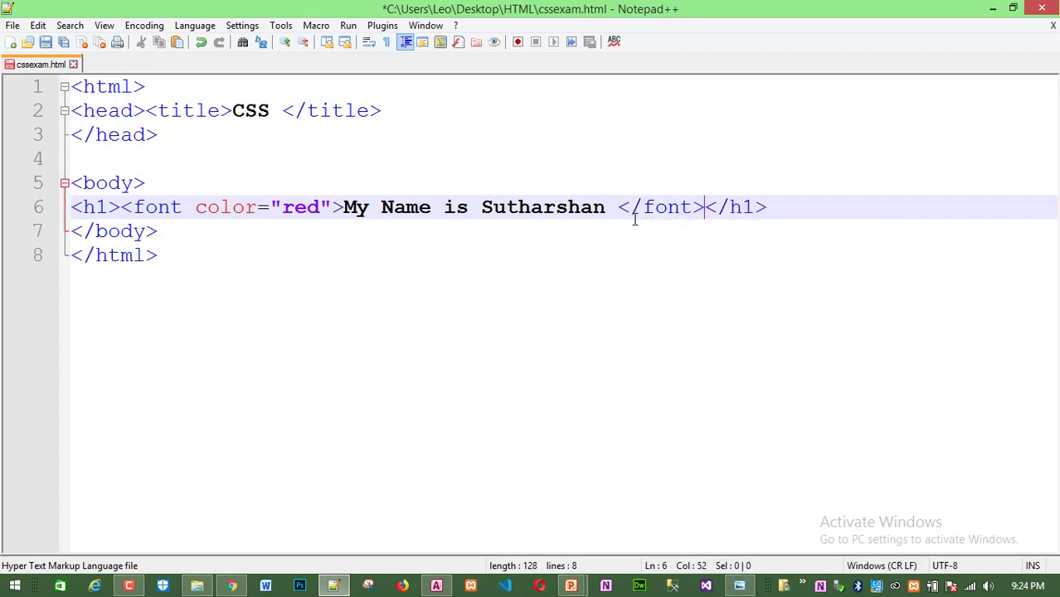
Save cssexam.html and reload it in Chrome to see the red heading.
key("ctrl+s")
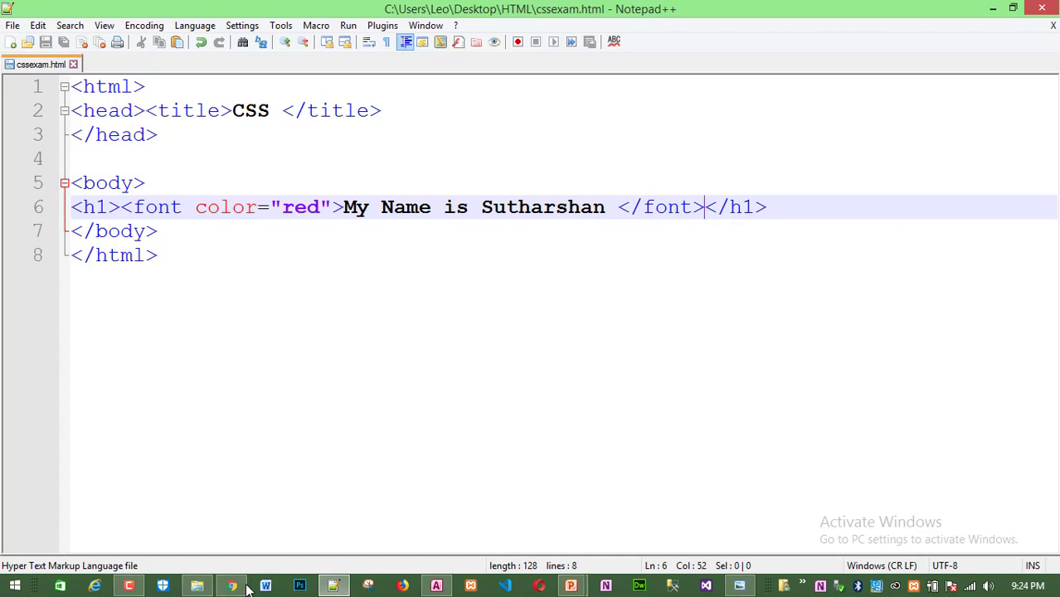
left_click(232, 585)
left_click(67, 40)
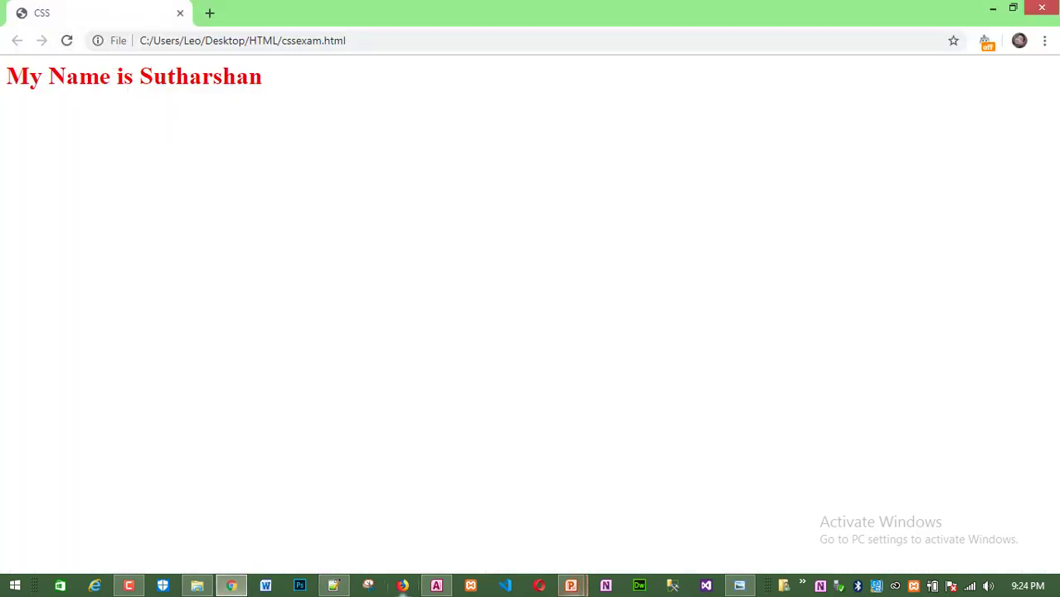
left_click(334, 586)
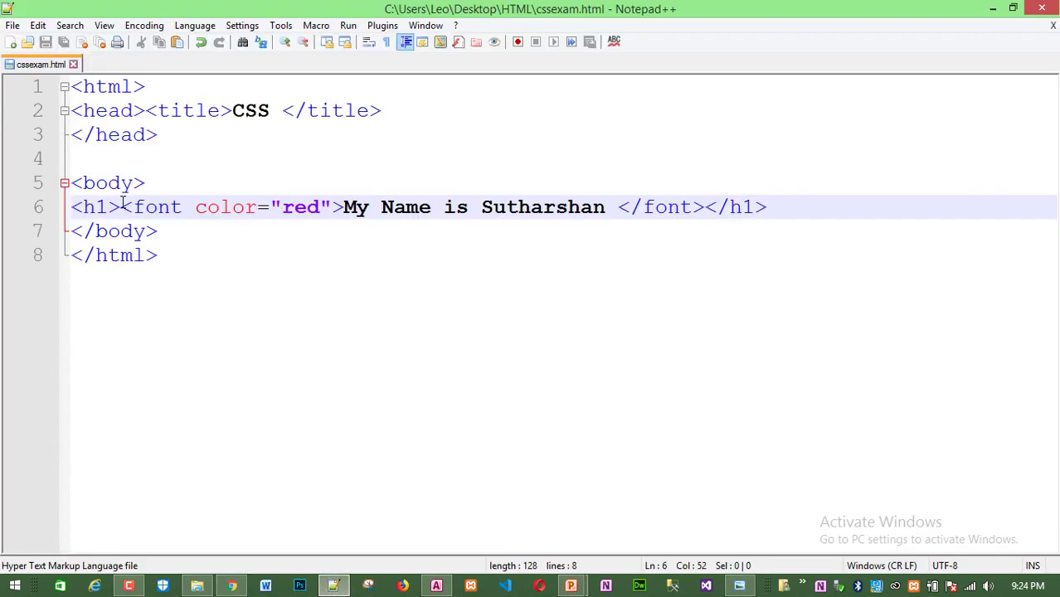
Delete the opening <font color="red"> and closing </font> tags from the heading.
left_click_drag(122, 207, 342, 206)
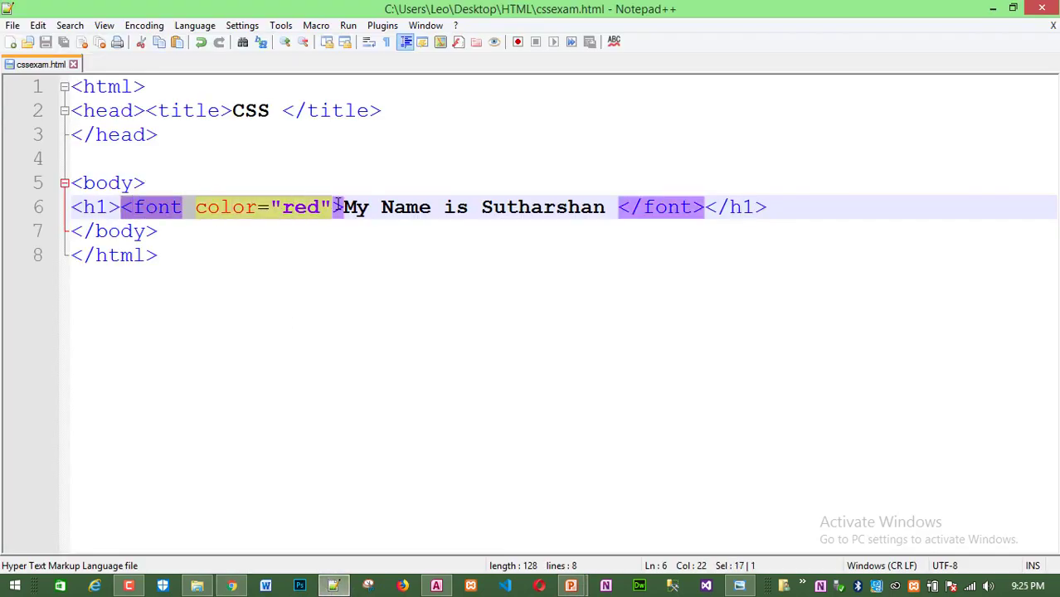
key("Delete")
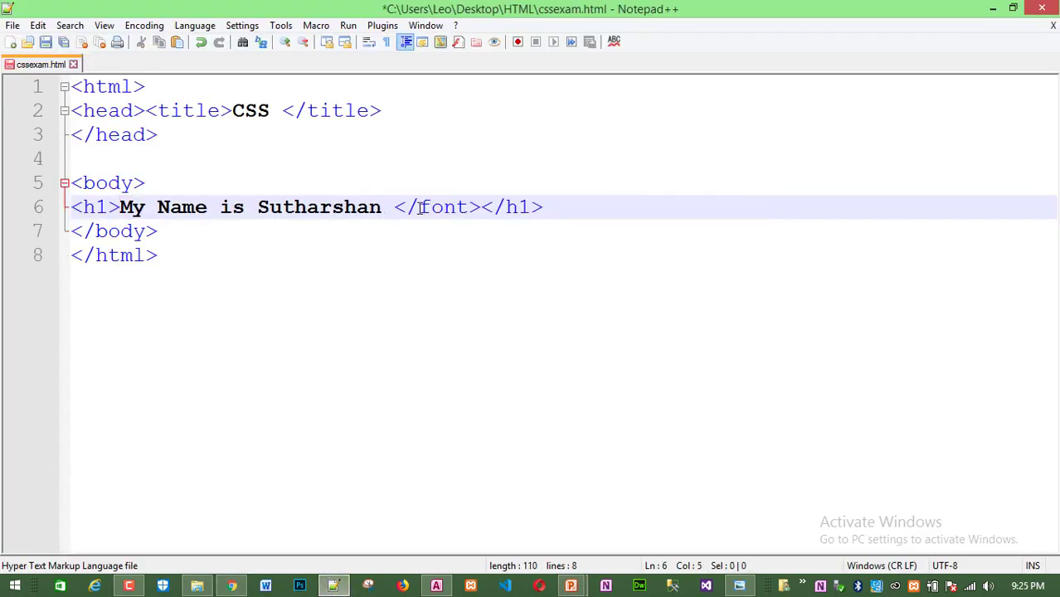
left_click_drag(395, 207, 481, 208)
key("Delete")
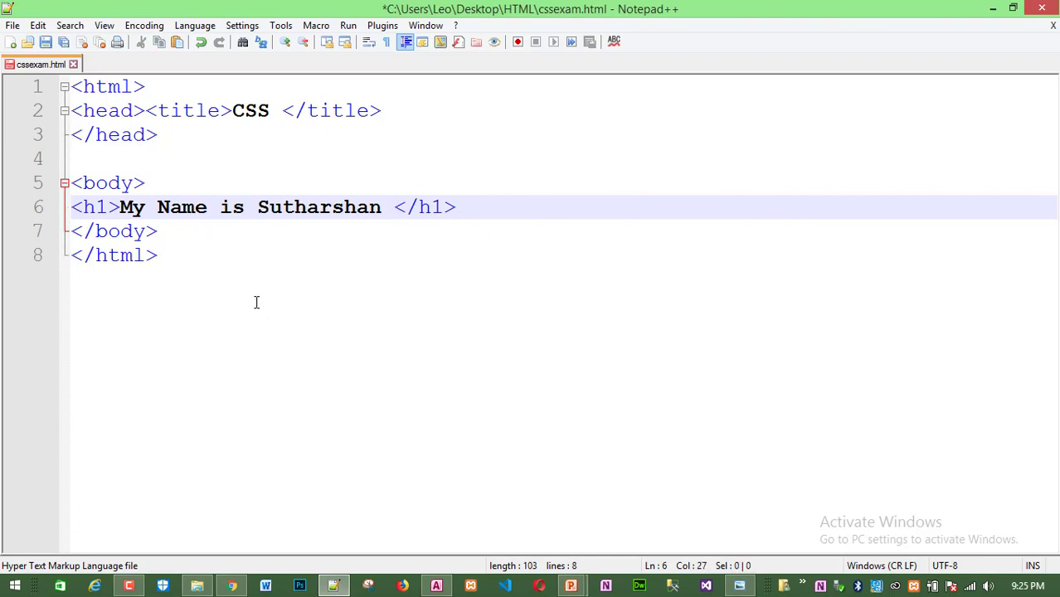
Add a style attribute to the h1 tag, typing style="color:green;" via autocomplete.
left_click(81, 208)
left_click_drag(81, 207, 533, 214)
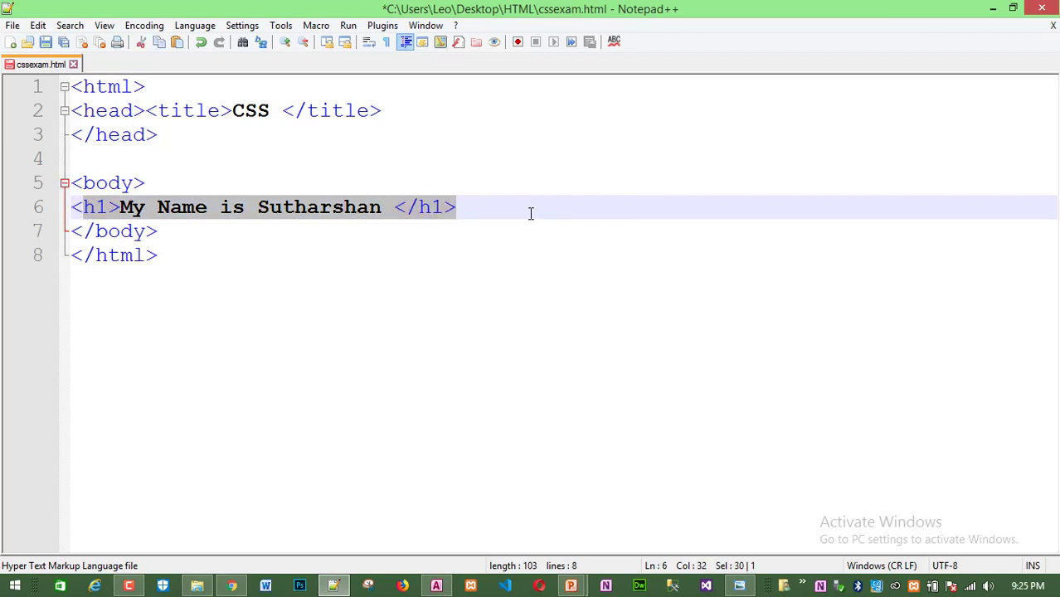
key("Left")
key("Right")
key("Right")
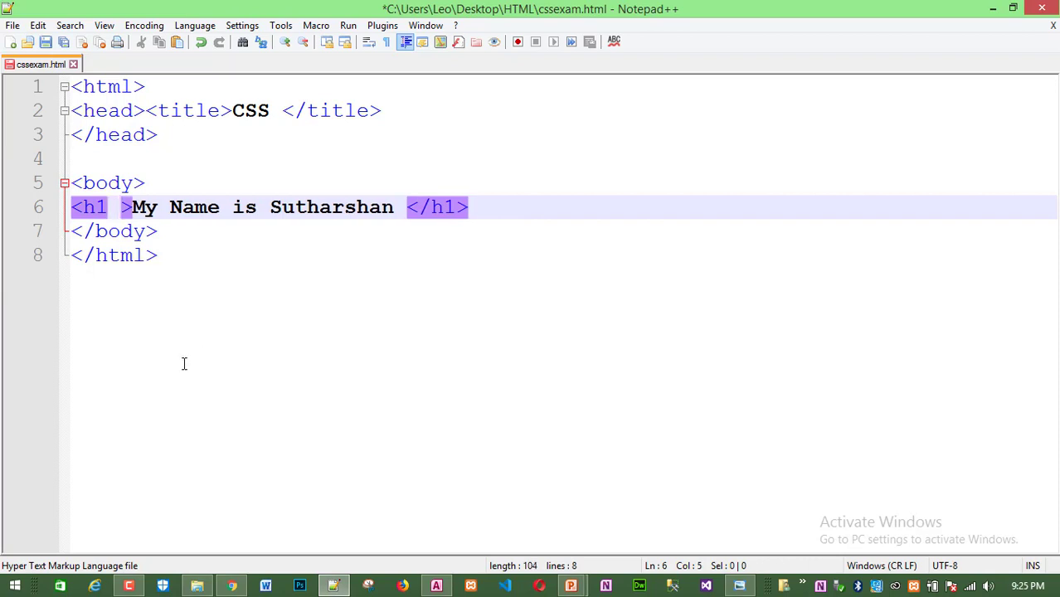
type("sty")
key("Return")
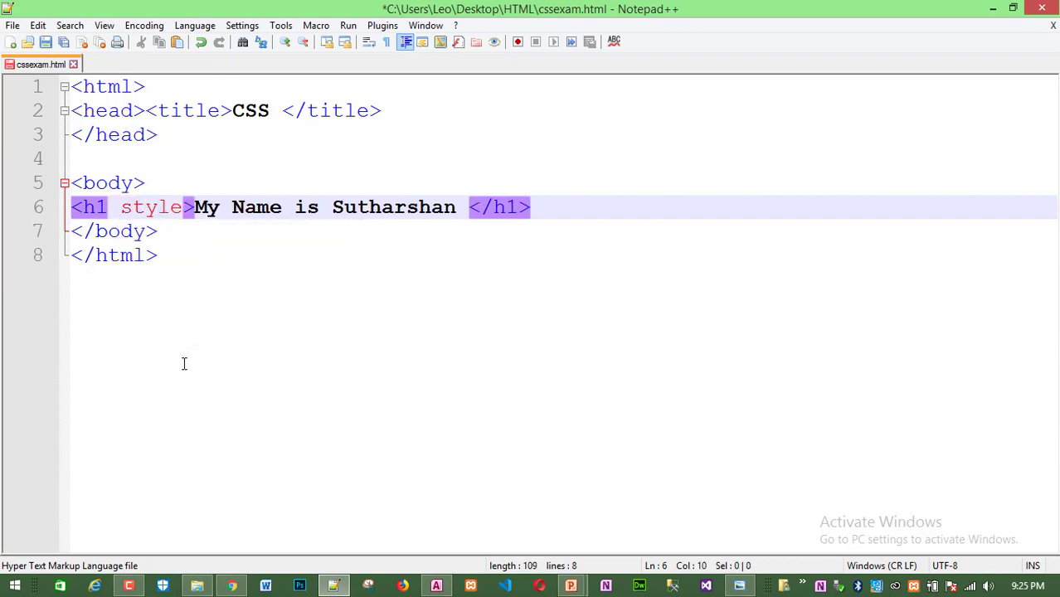
type("=")
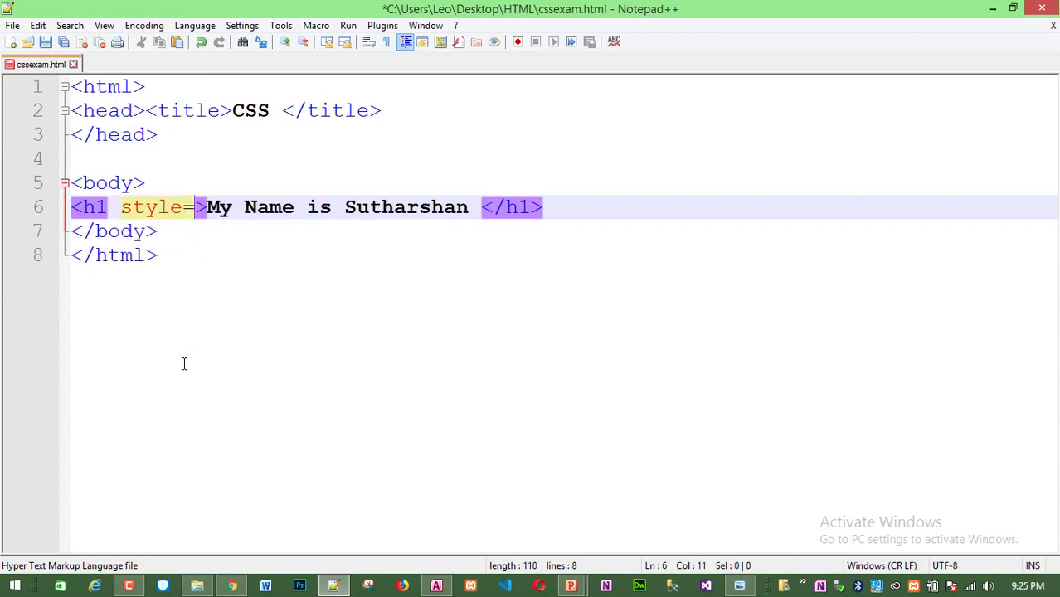
type("\"\"")
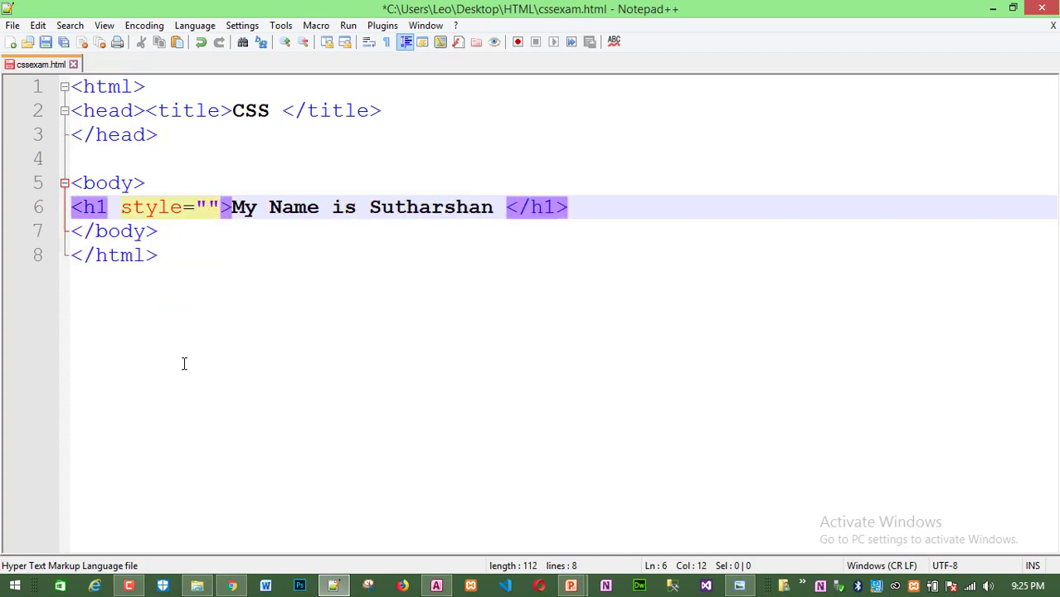
type("color:green;")
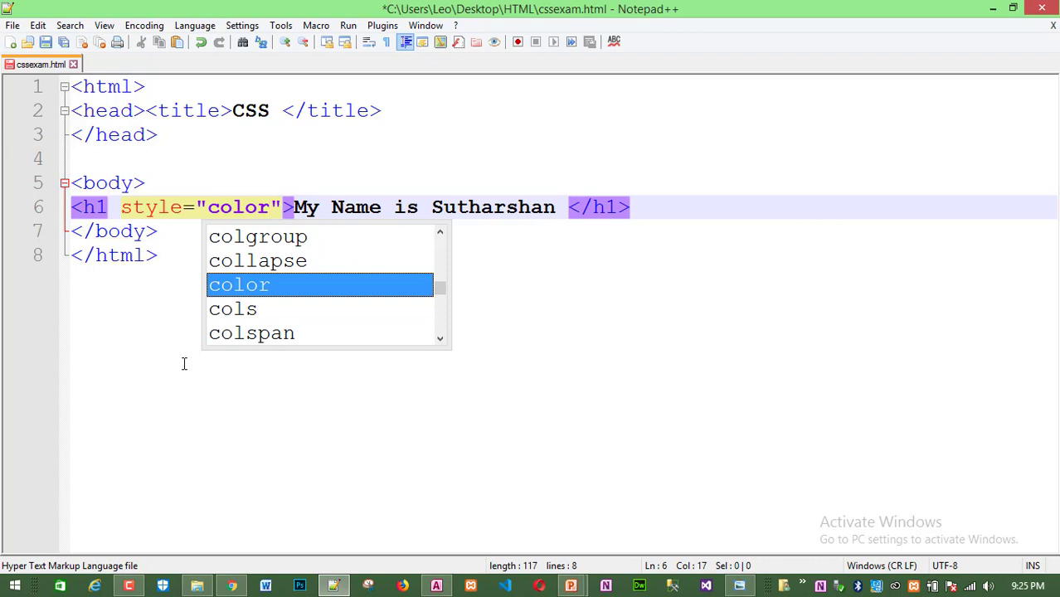
Give the h1 heading an inline style of color:green; and save cssexam.html.
type(":")
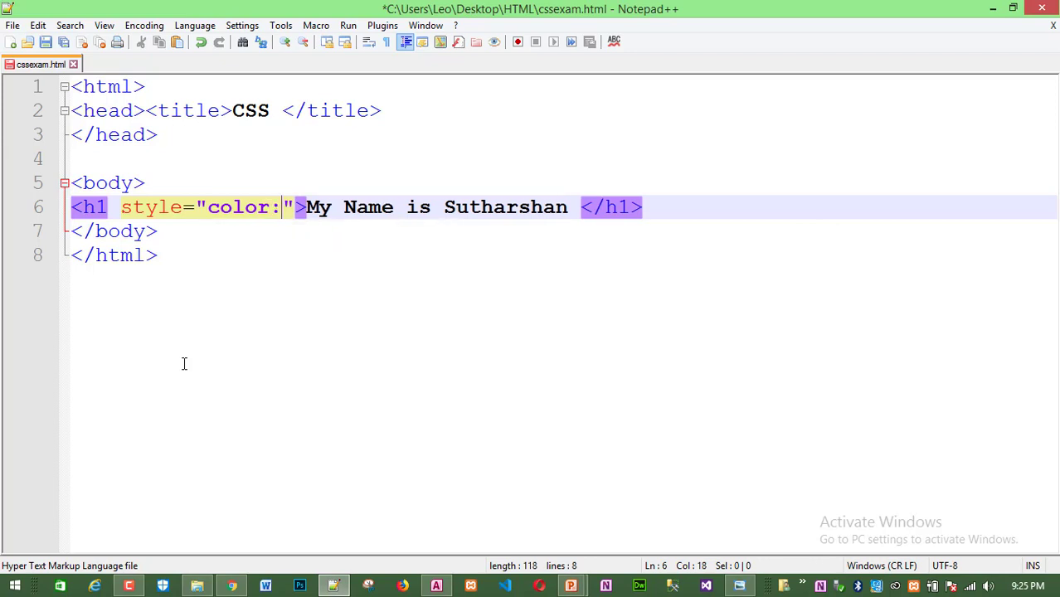
type("gree")
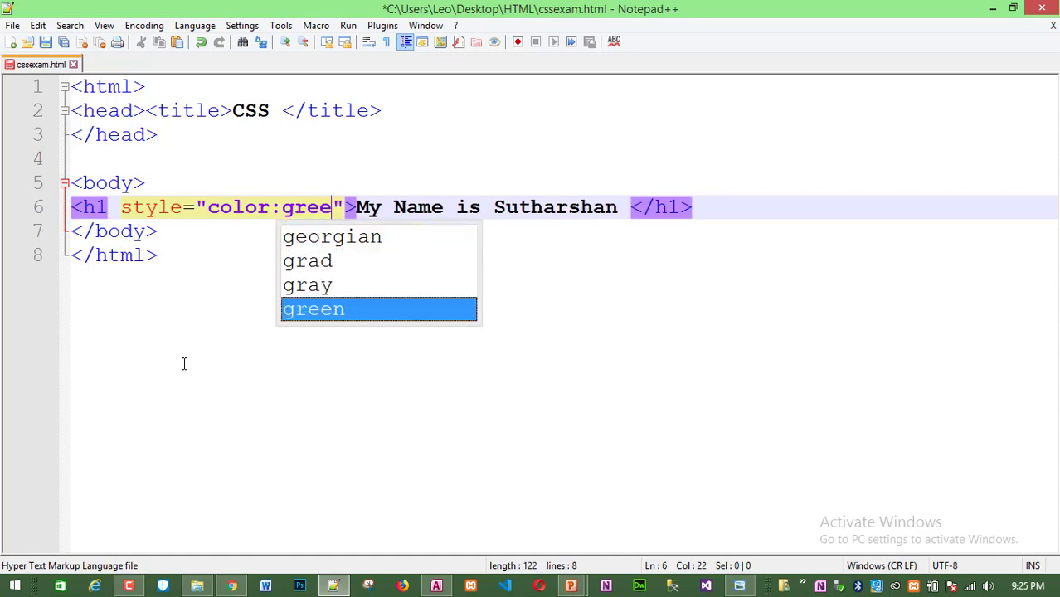
type("n")
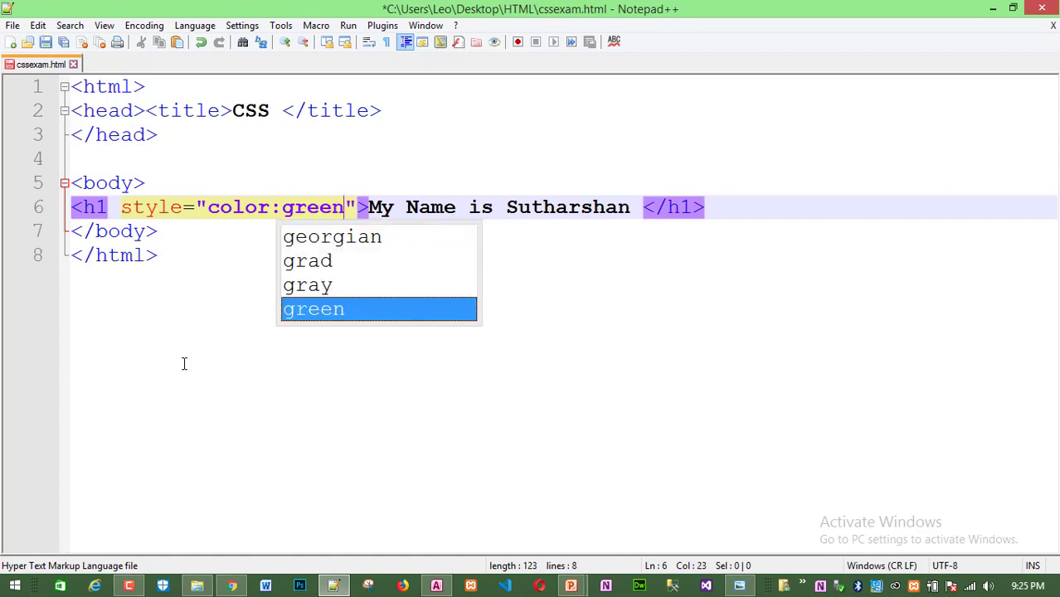
type(";")
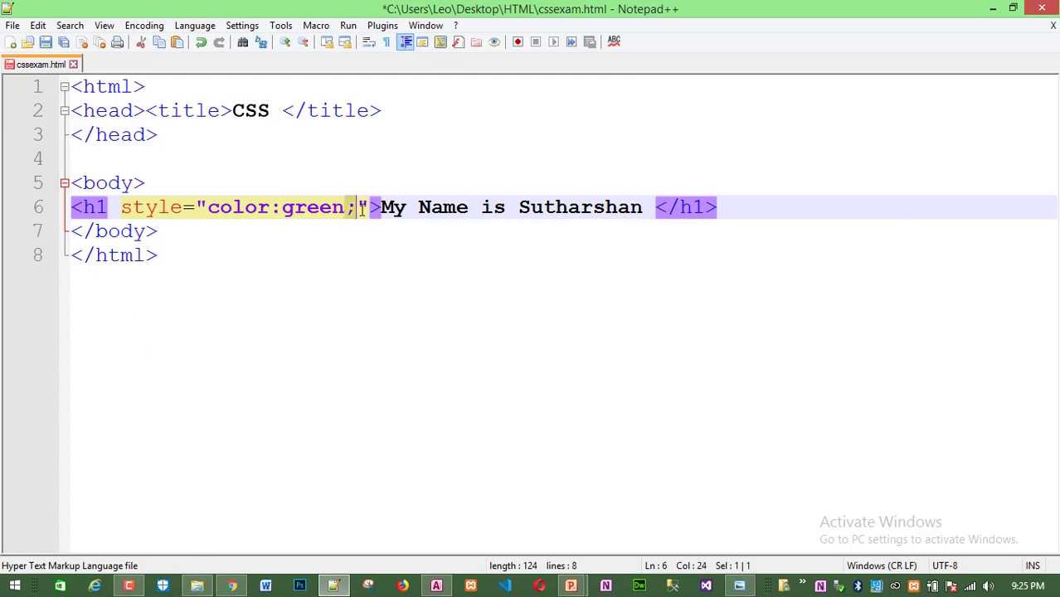
left_click(375, 264)
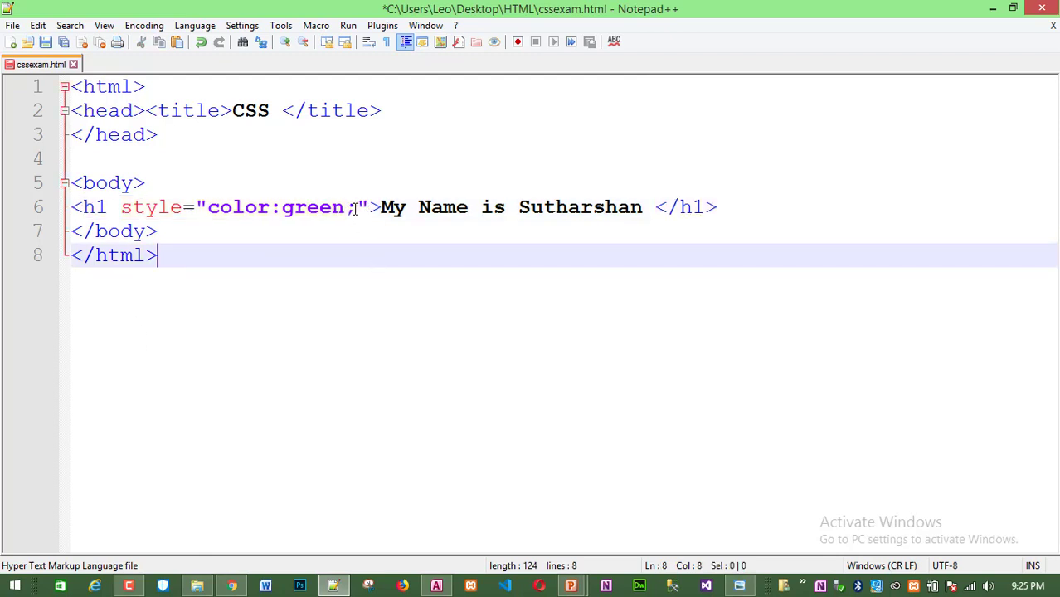
left_click(355, 209)
left_click(361, 257)
key("ctrl+s")
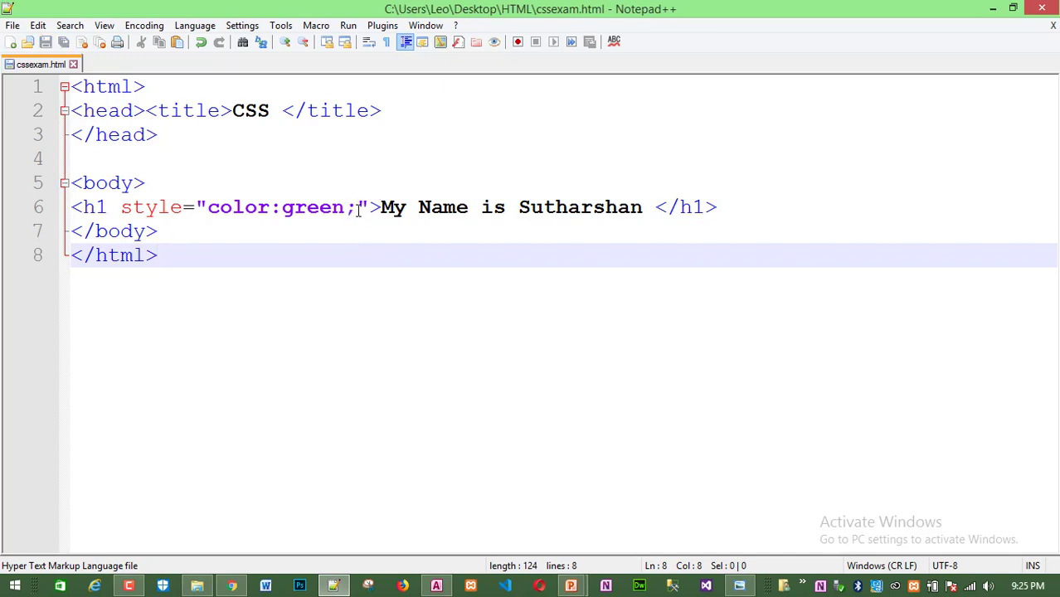
left_click_drag(357, 209, 260, 209)
left_click(323, 263)
Reload the Chrome preview to show the heading in green.
left_click(240, 589)
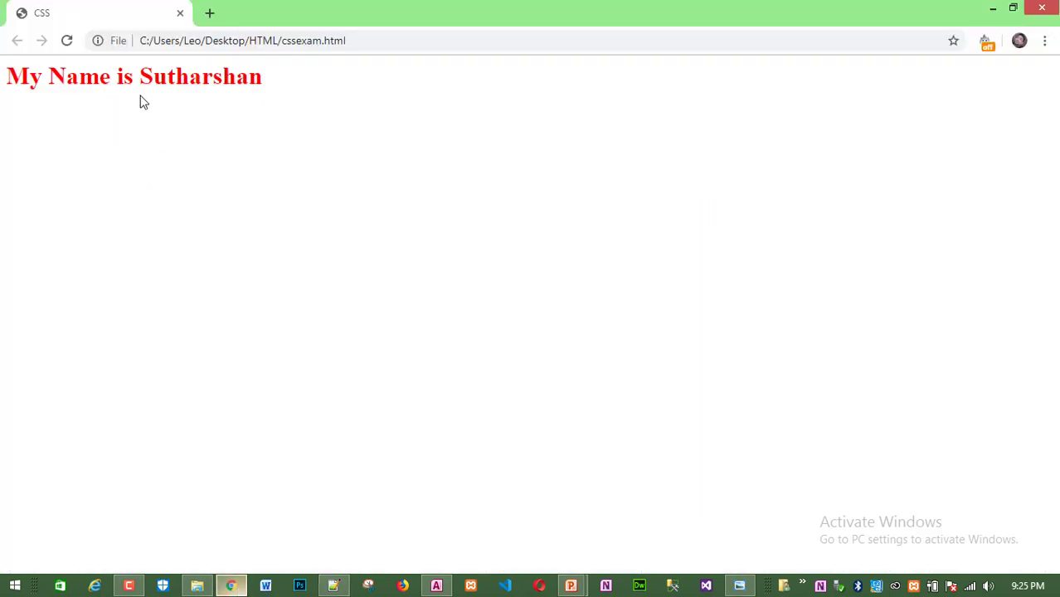
left_click(67, 40)
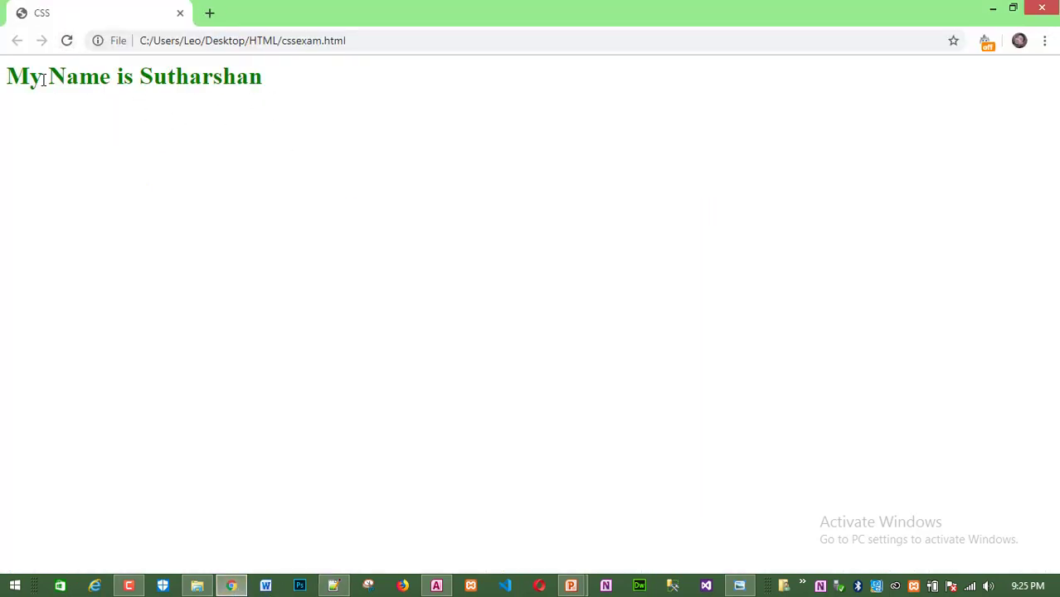
left_click_drag(10, 76, 257, 76)
left_click(273, 77)
Change the h1 colour from green to red and reload Chrome to see the red heading.
left_click(333, 585)
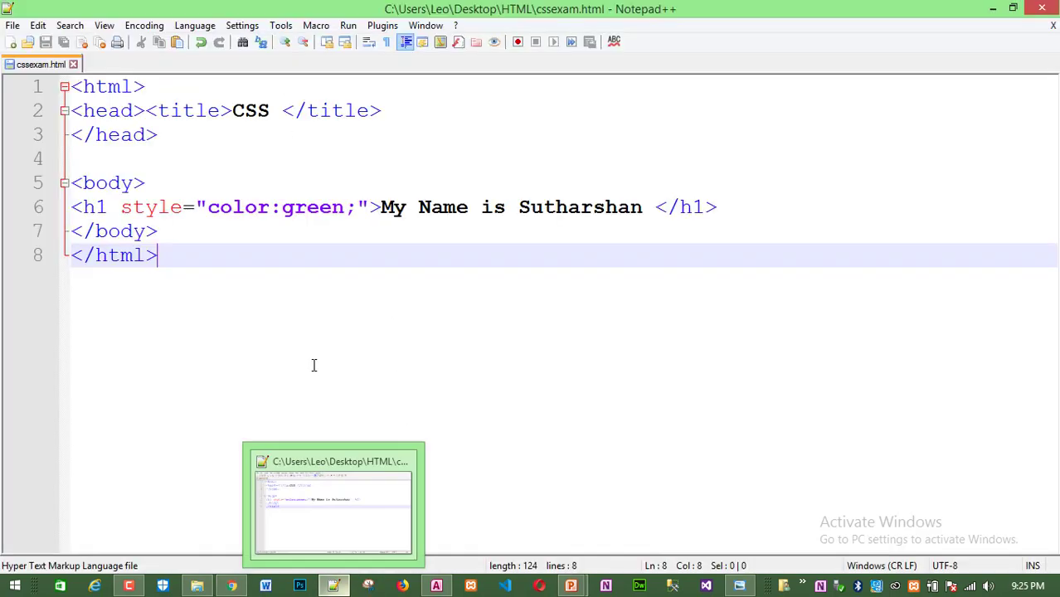
left_click(257, 226)
left_click_drag(283, 207, 345, 209)
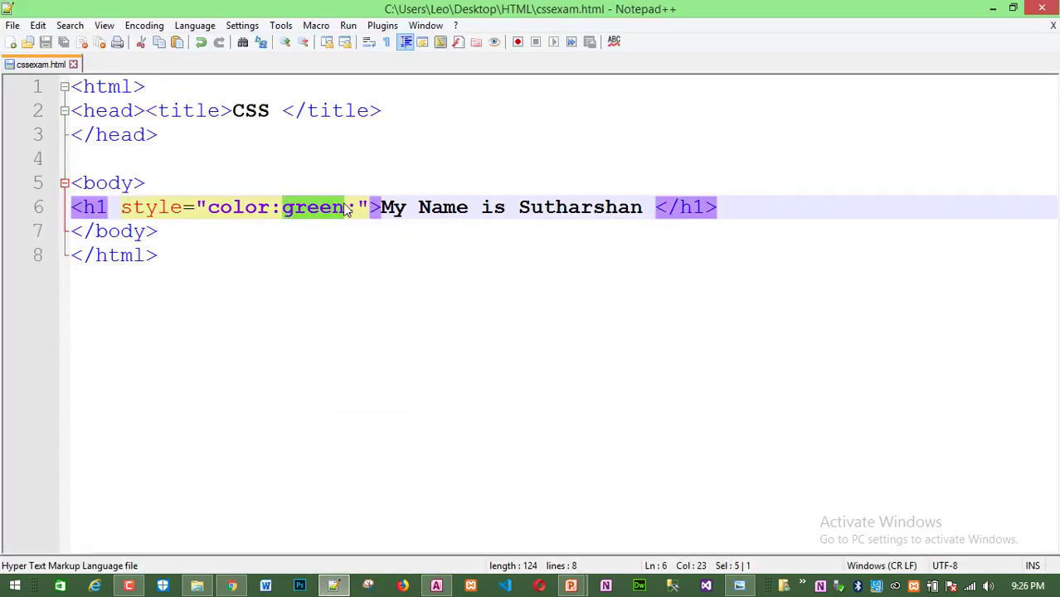
type("red")
left_click(586, 230)
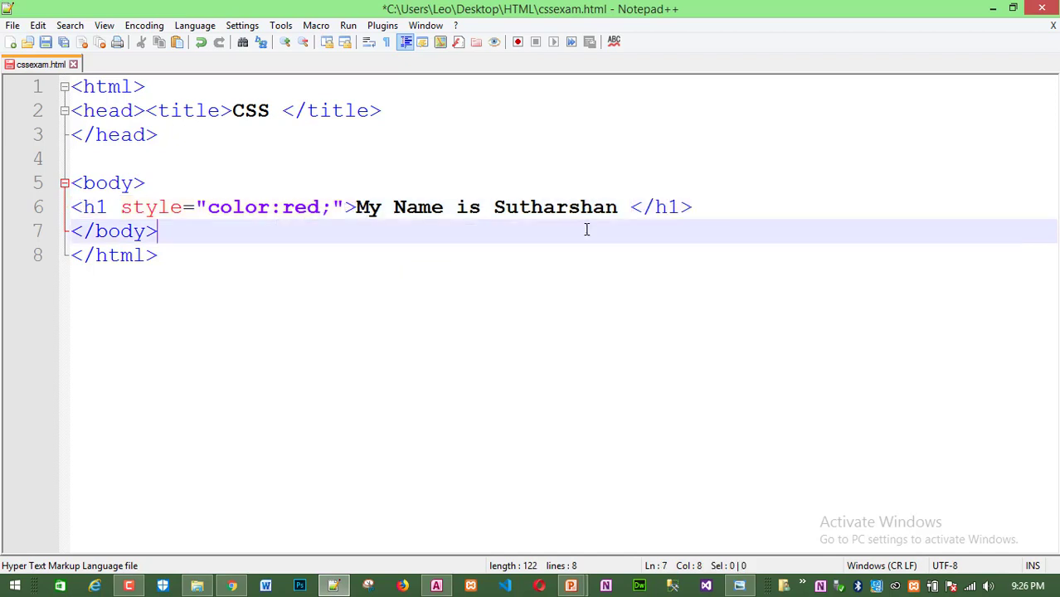
left_click(232, 585)
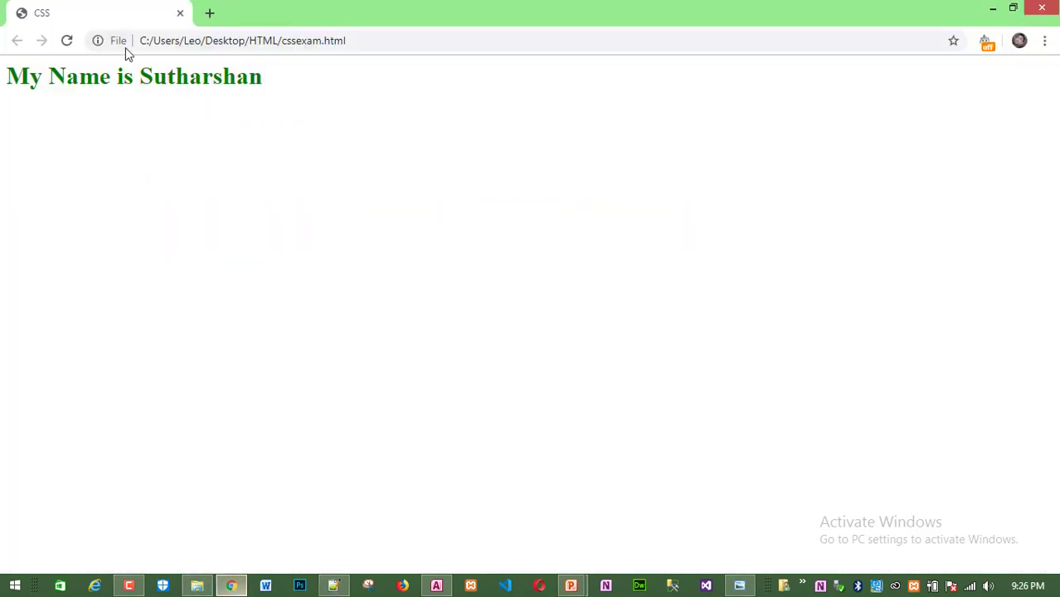
left_click(68, 39)
Delete the style="color:red;" attribute from the h1 tag.
left_click(333, 586)
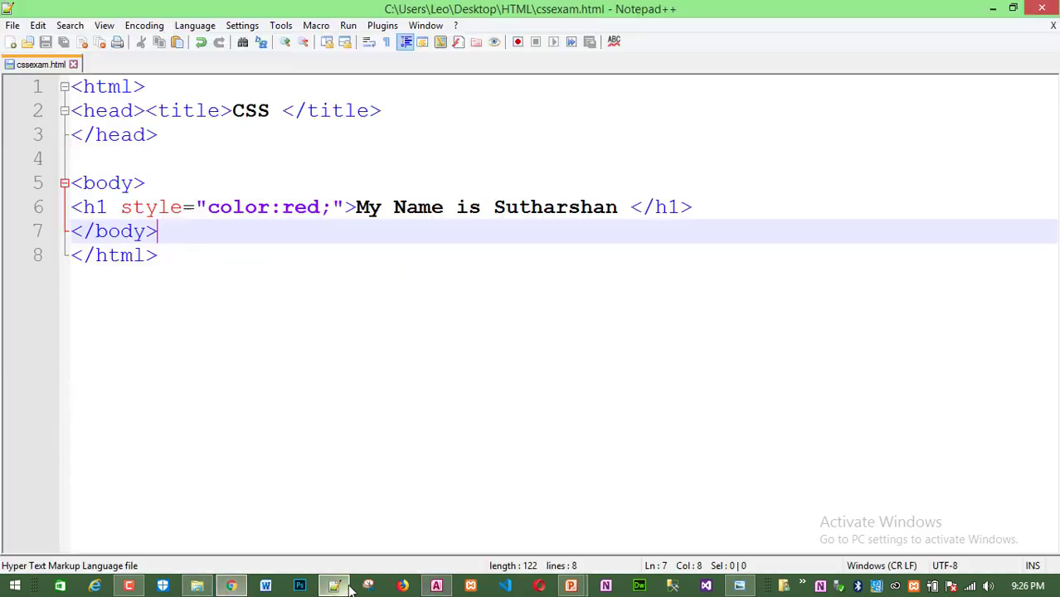
left_click_drag(71, 207, 717, 200)
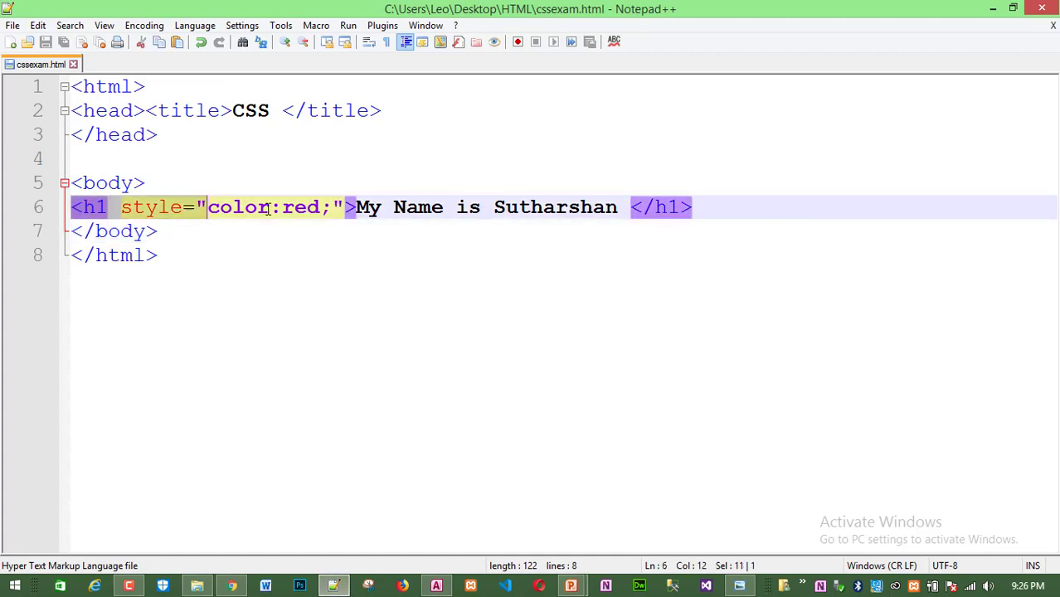
left_click(717, 251)
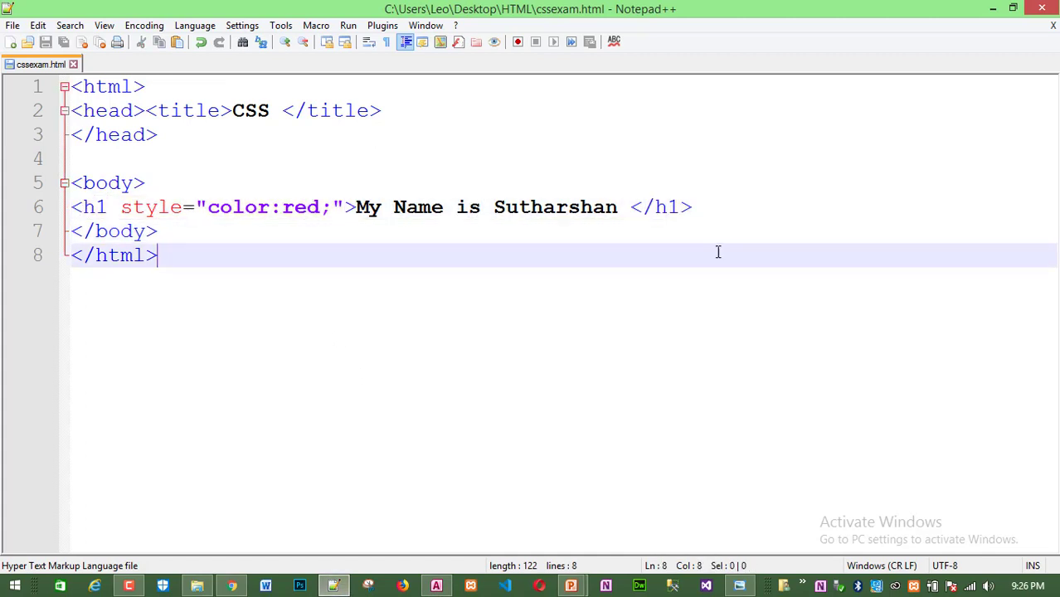
left_click(123, 209)
left_click_drag(123, 208, 347, 217)
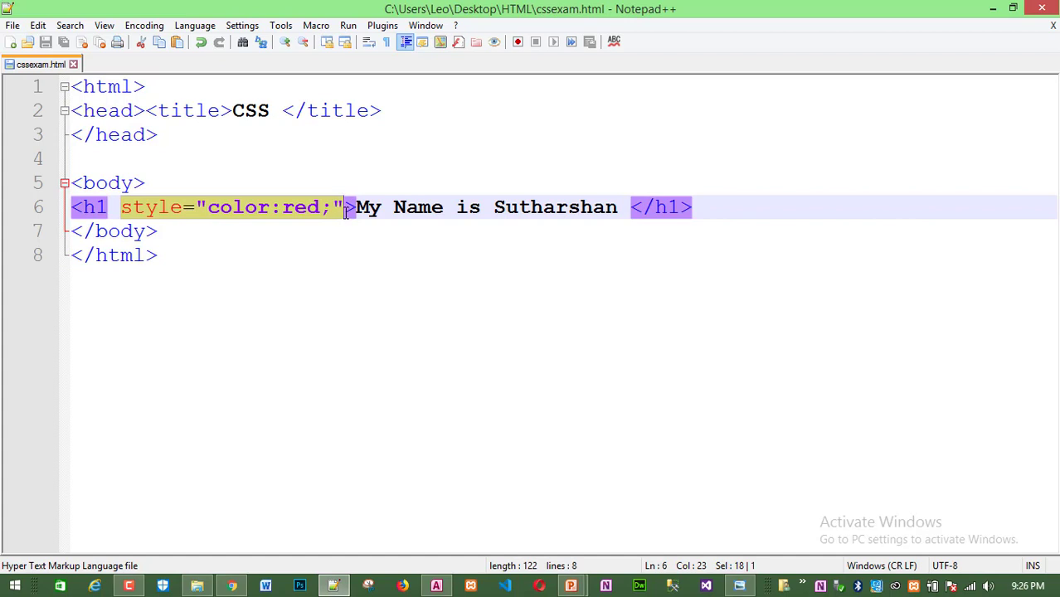
key("BackSpace")
key("BackSpace")
Look over the head section, then reload the Chrome preview.
left_click(323, 250)
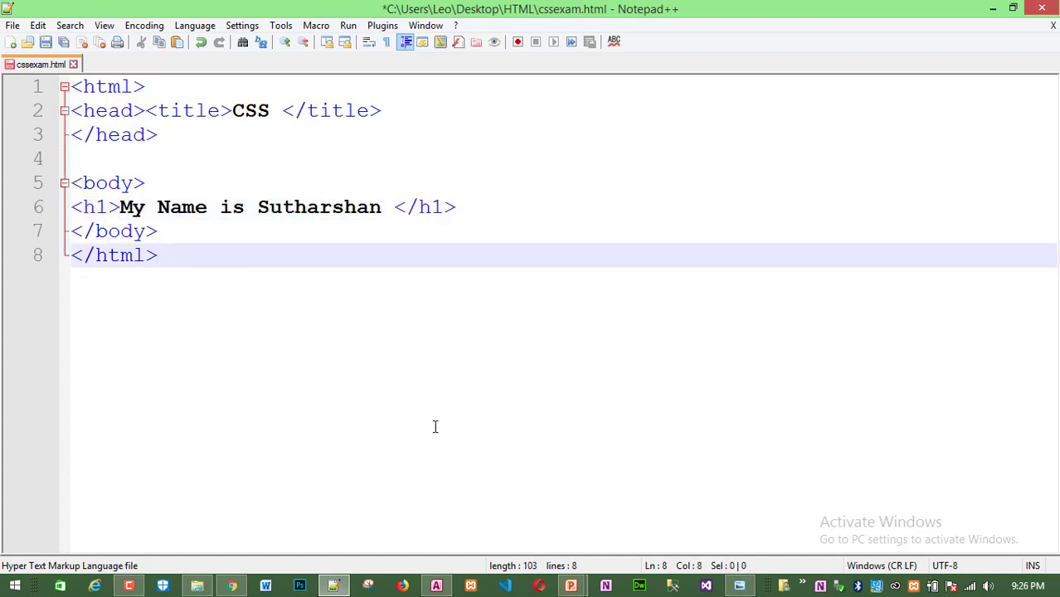
left_click(119, 110)
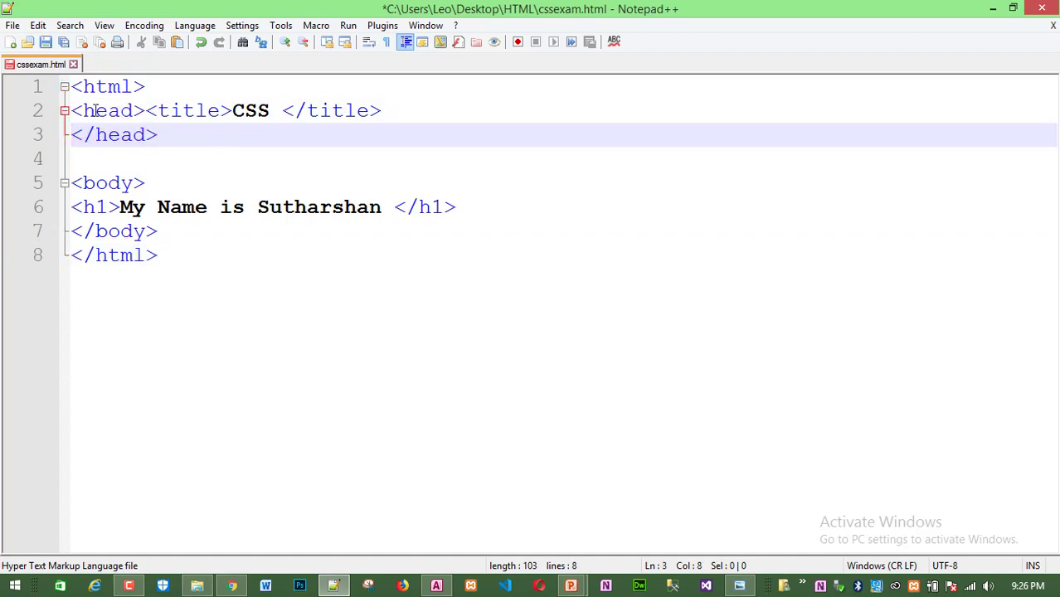
left_click(94, 111)
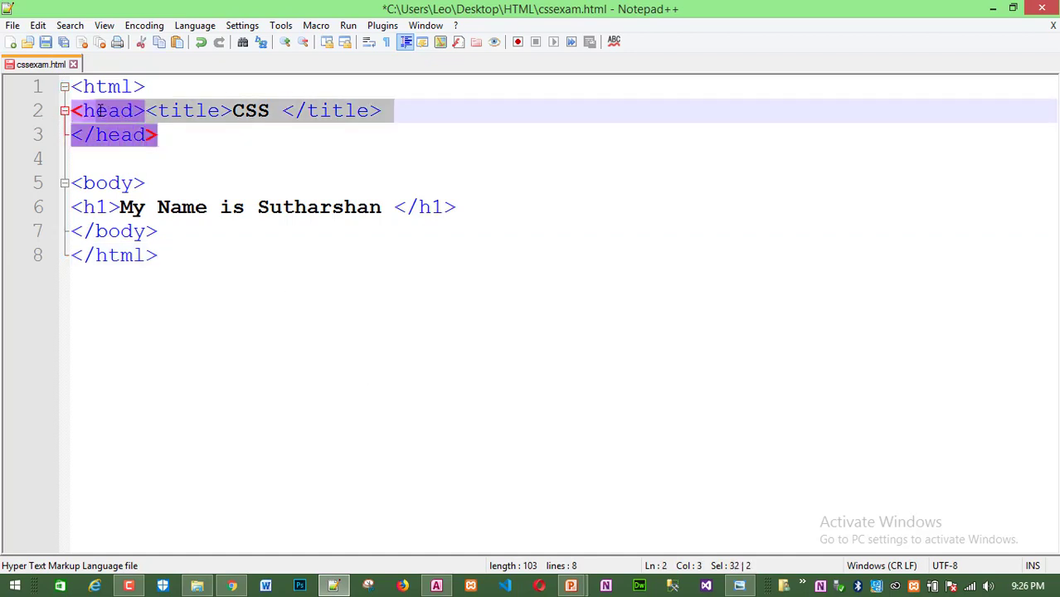
left_click(184, 135)
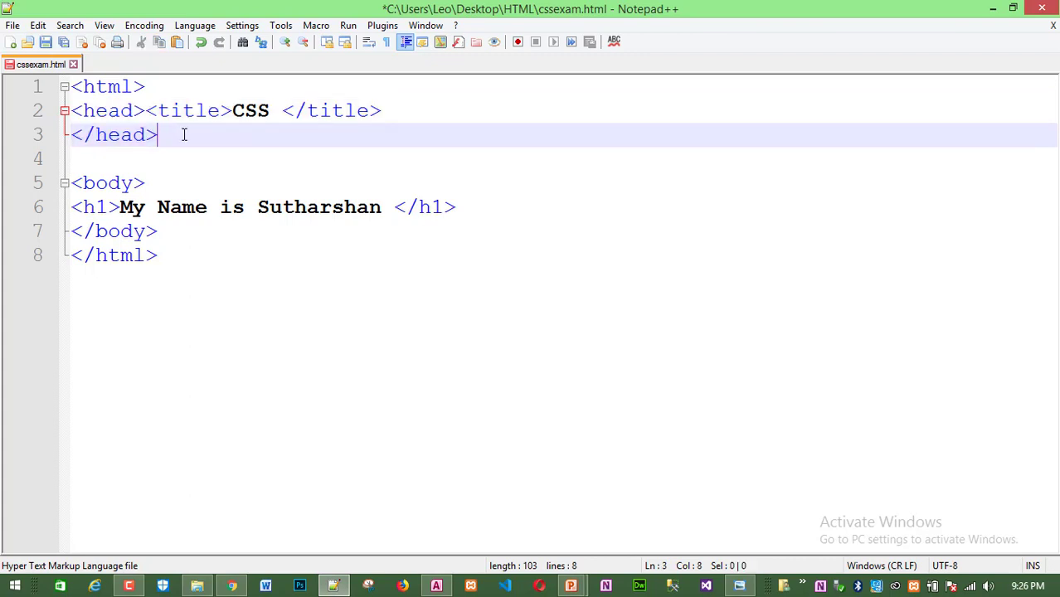
left_click(232, 586)
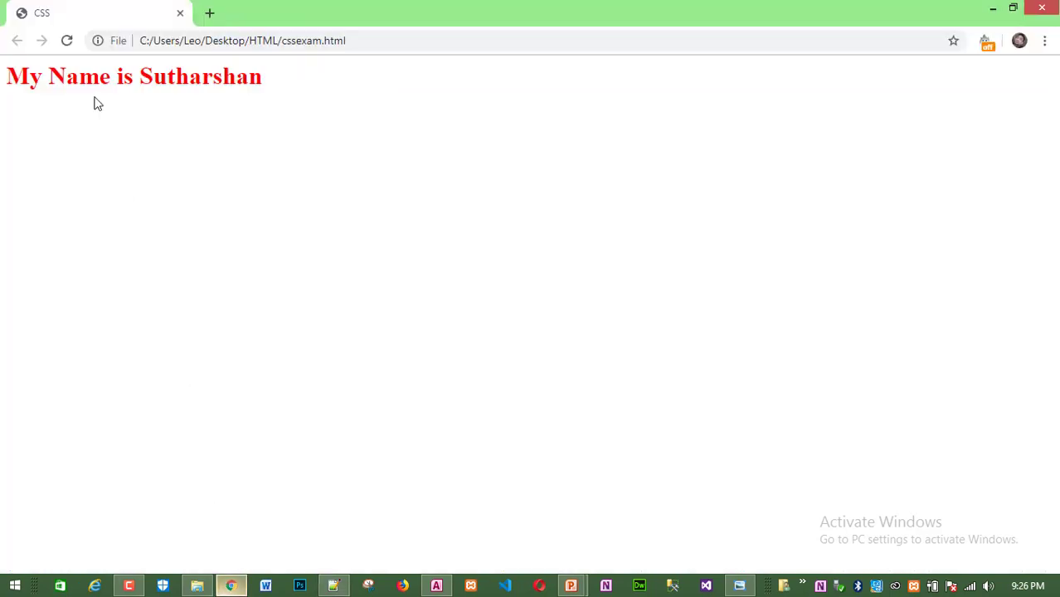
left_click(70, 41)
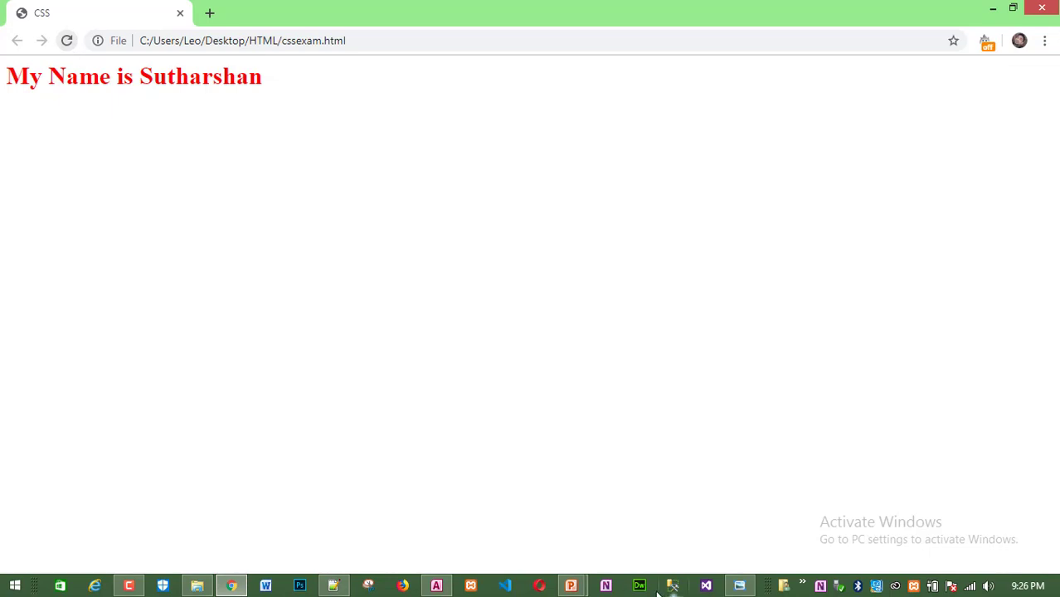
Save cssexam.html without the inline style and reload Chrome to show a black heading.
left_click(333, 585)
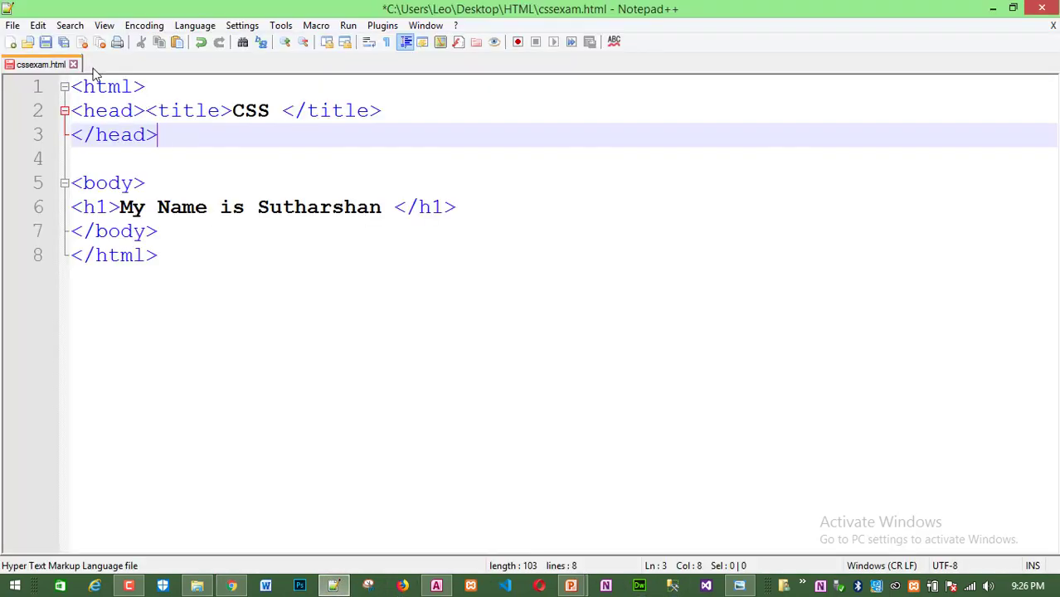
left_click(45, 42)
left_click(231, 585)
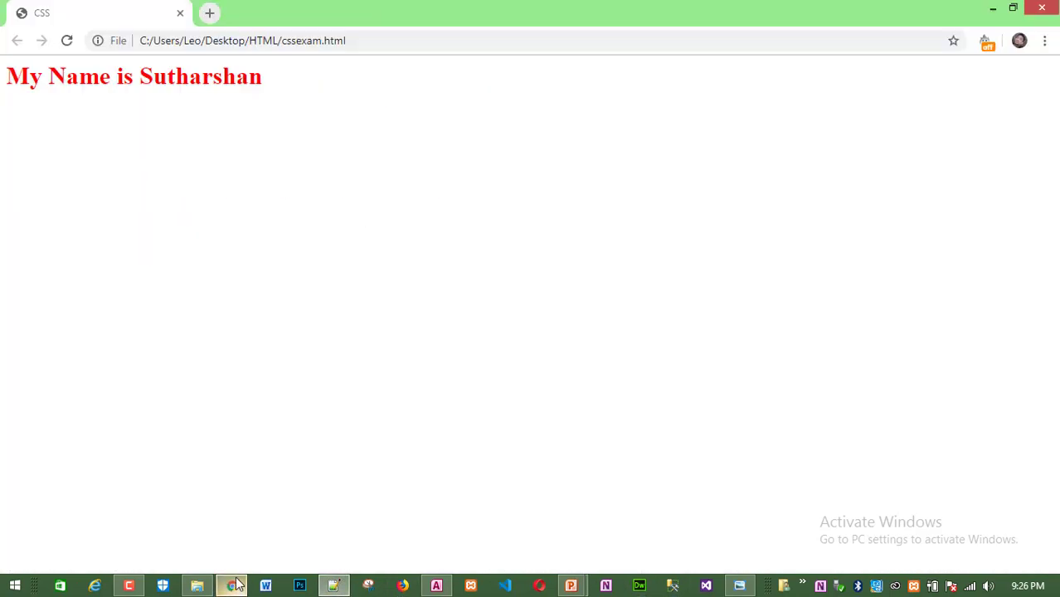
left_click(66, 42)
left_click(334, 586)
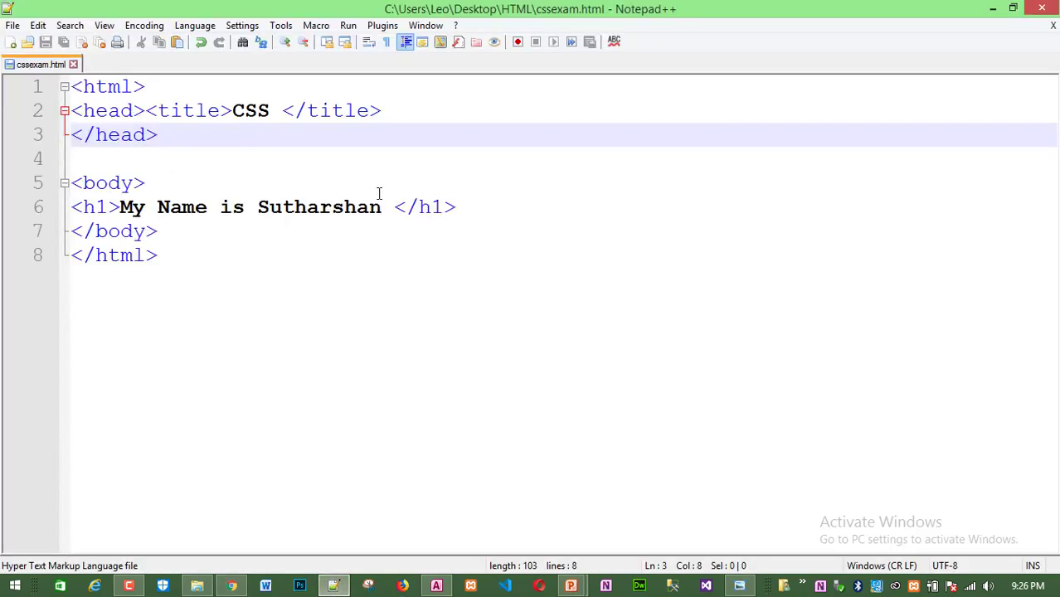
left_click(386, 109)
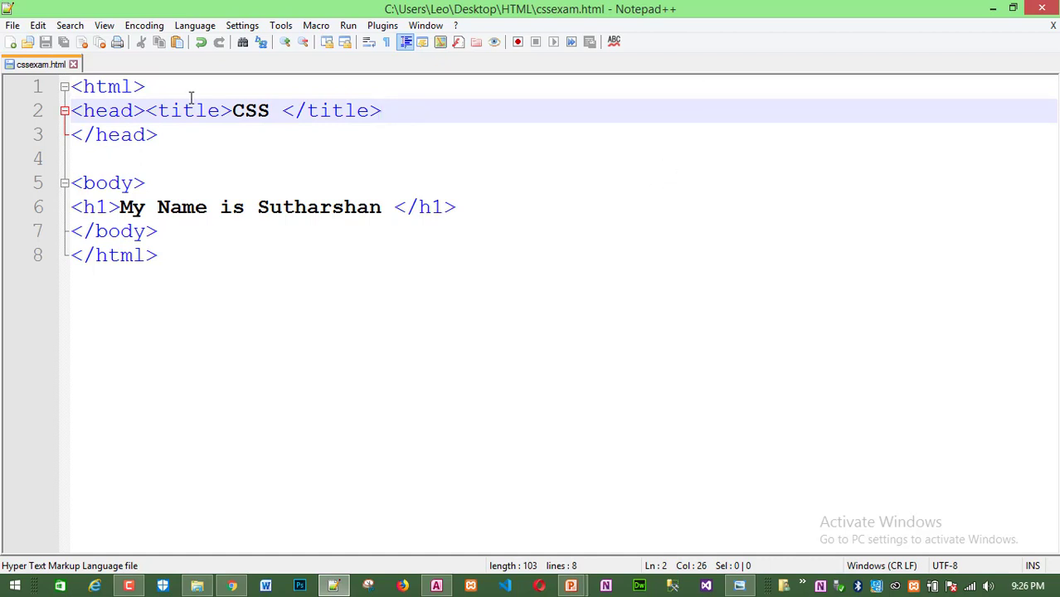
left_click(97, 114)
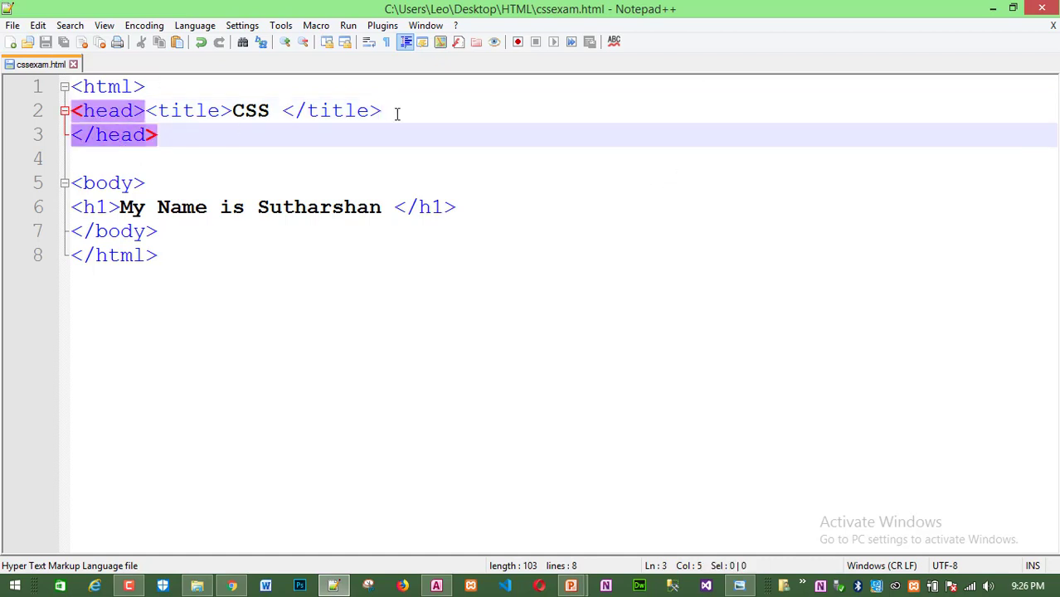
Insert <style> and </style> tags after the title line, with blank lines between them.
left_click(469, 113)
key("Return")
key("Return")
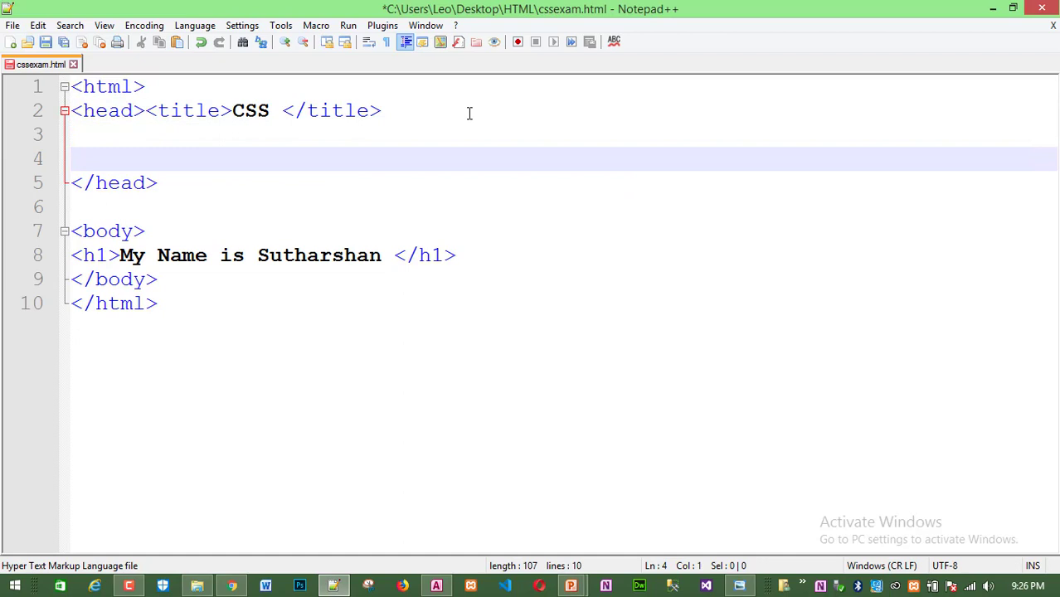
type("<style")
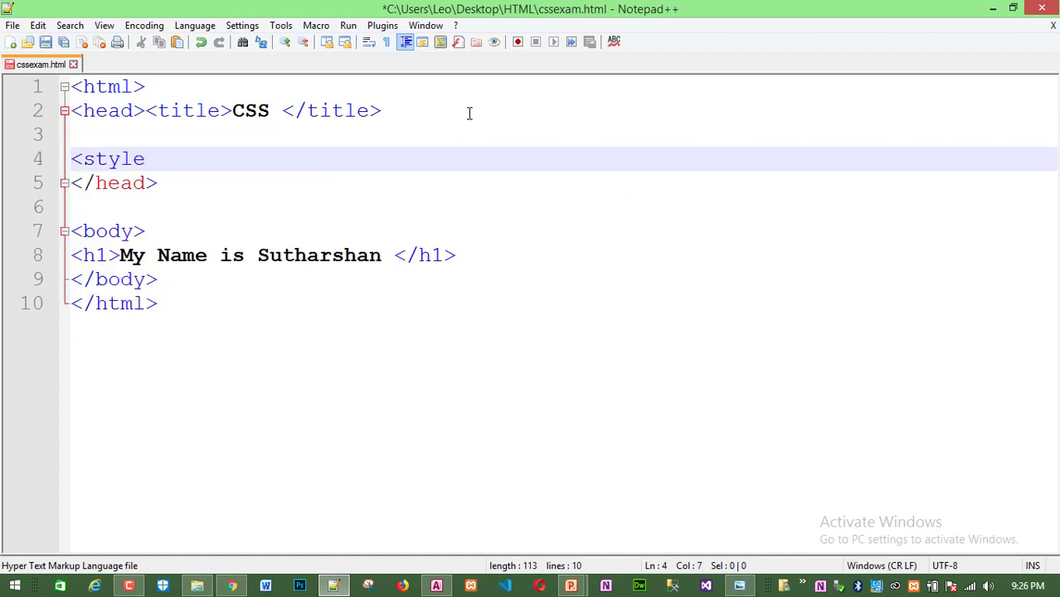
type(">")
key("Return")
type("<")
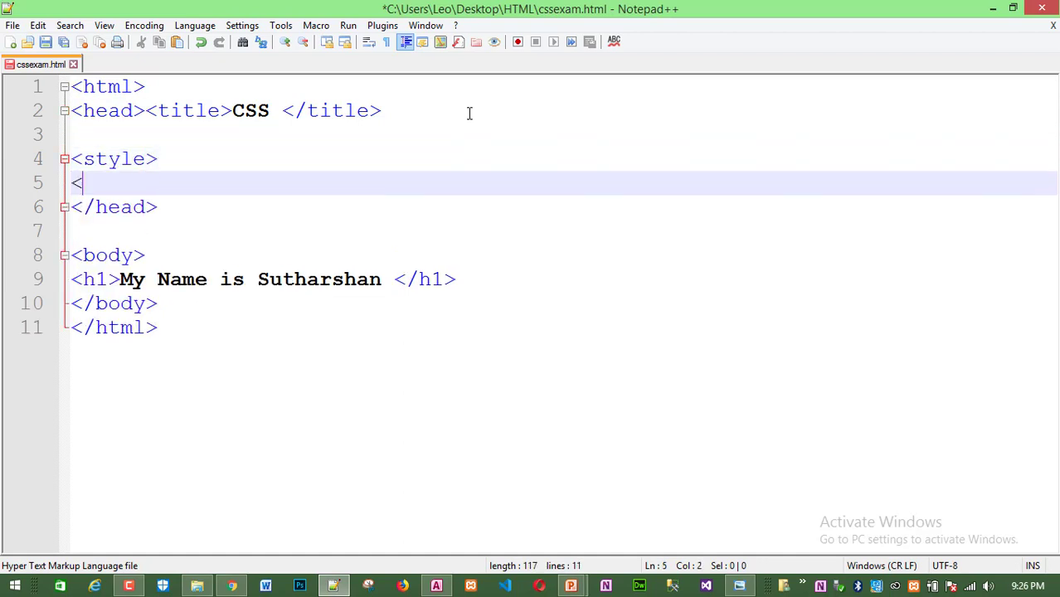
type("/style")
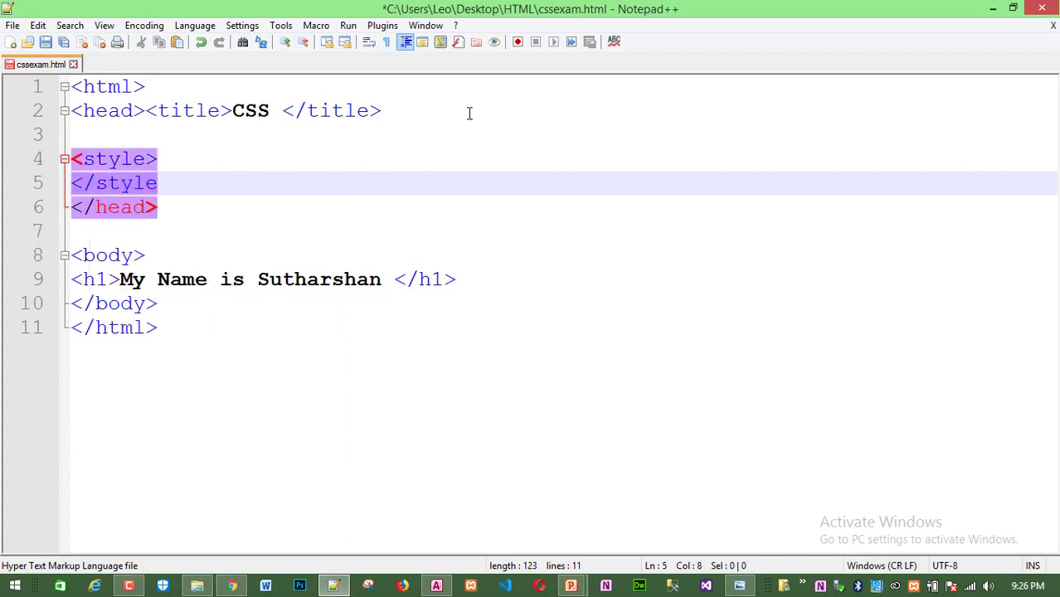
type(">")
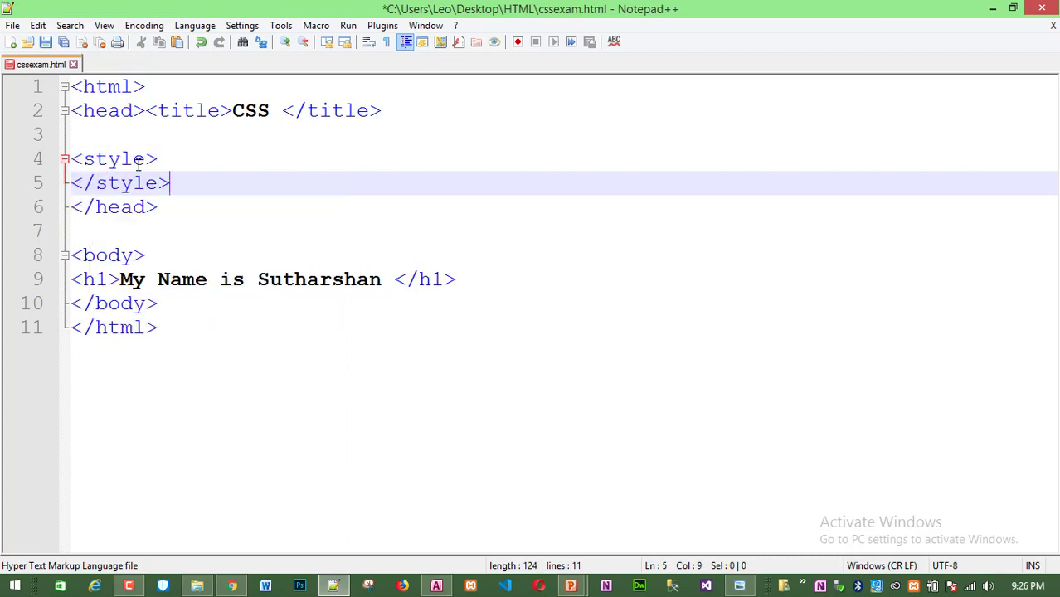
left_click(121, 159)
left_click(175, 158)
key("Return")
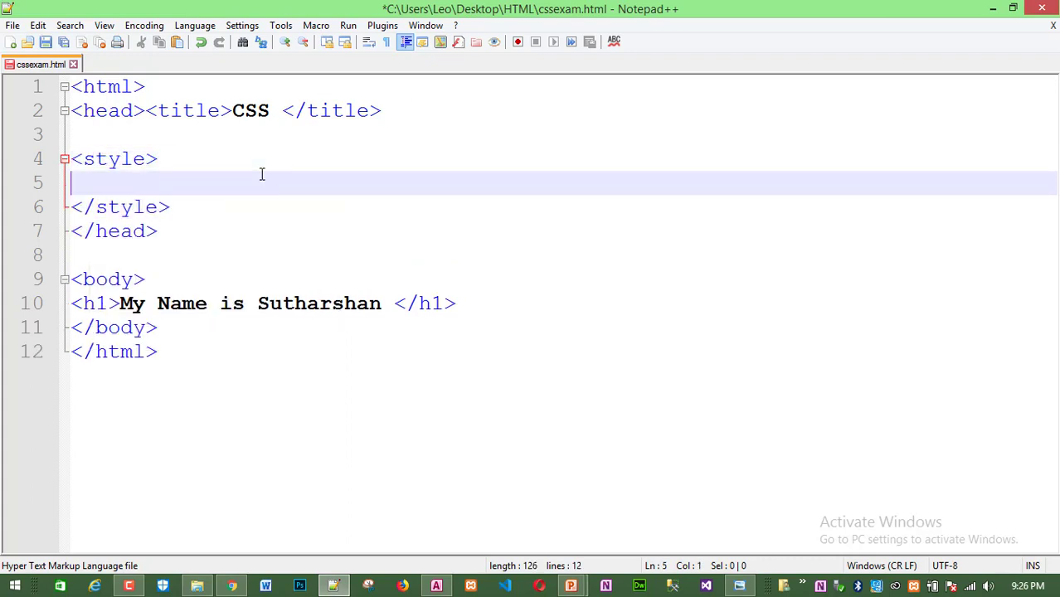
key("Return")
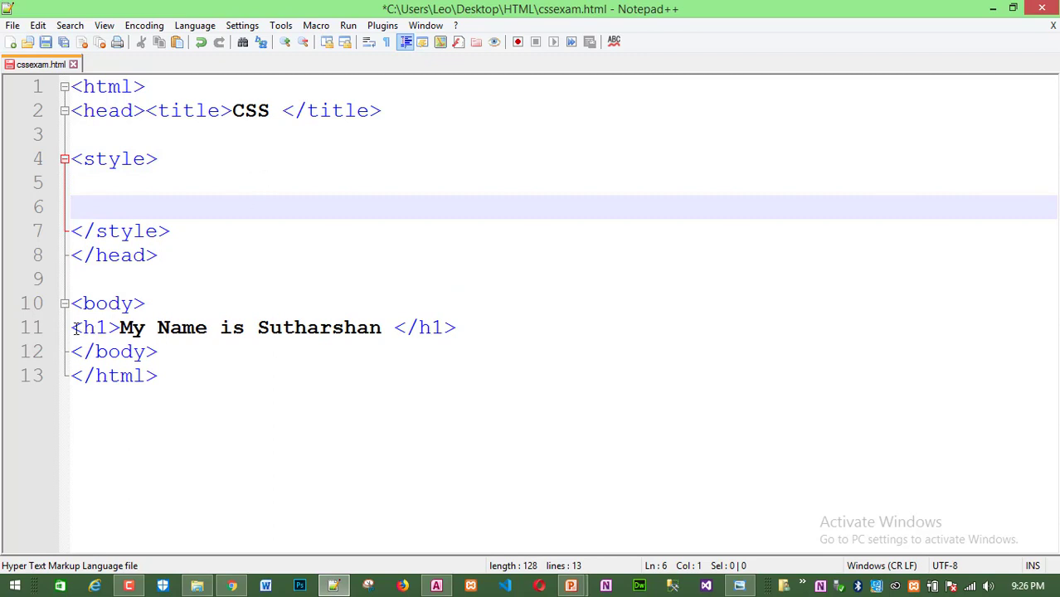
Highlight the h1 heading text in the body, then return to the empty style block line.
left_click_drag(71, 328, 118, 328)
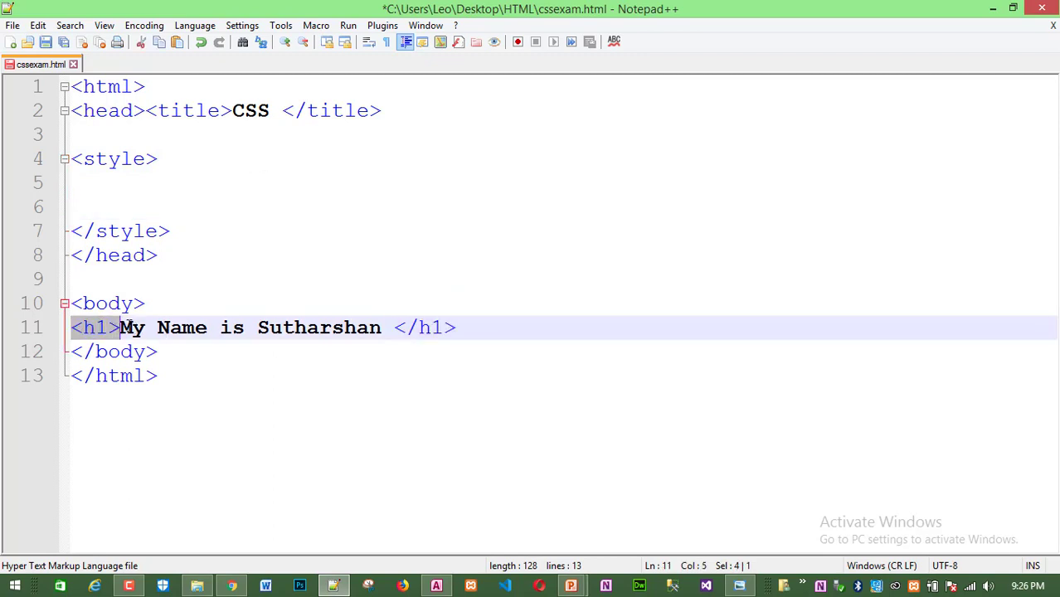
left_click(128, 327)
left_click_drag(120, 328, 380, 330)
key("Left")
key("Left")
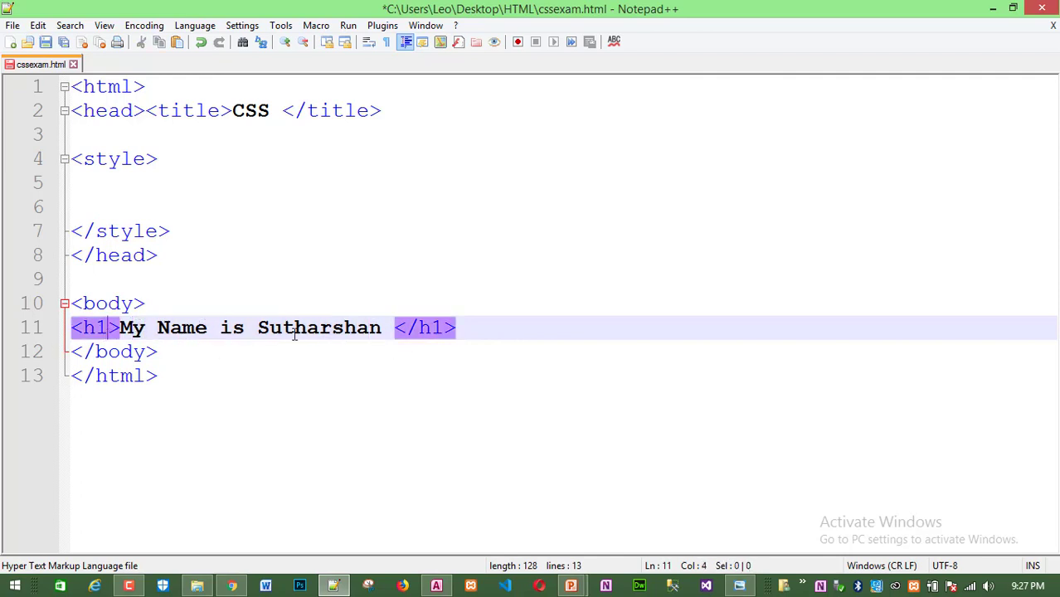
left_click(408, 362)
left_click_drag(381, 327, 121, 328)
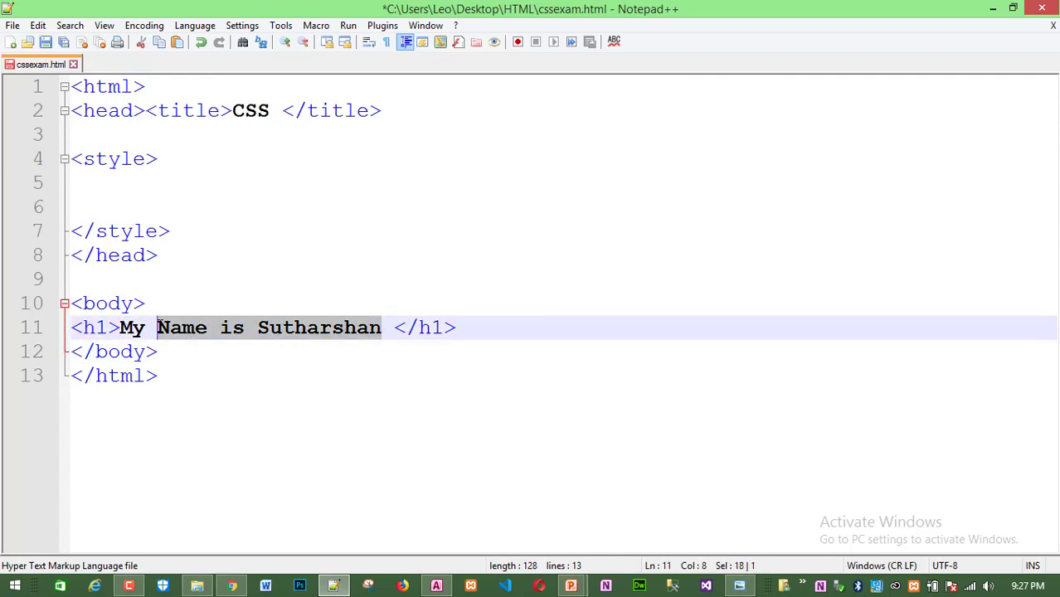
left_click(99, 327)
left_click(288, 374)
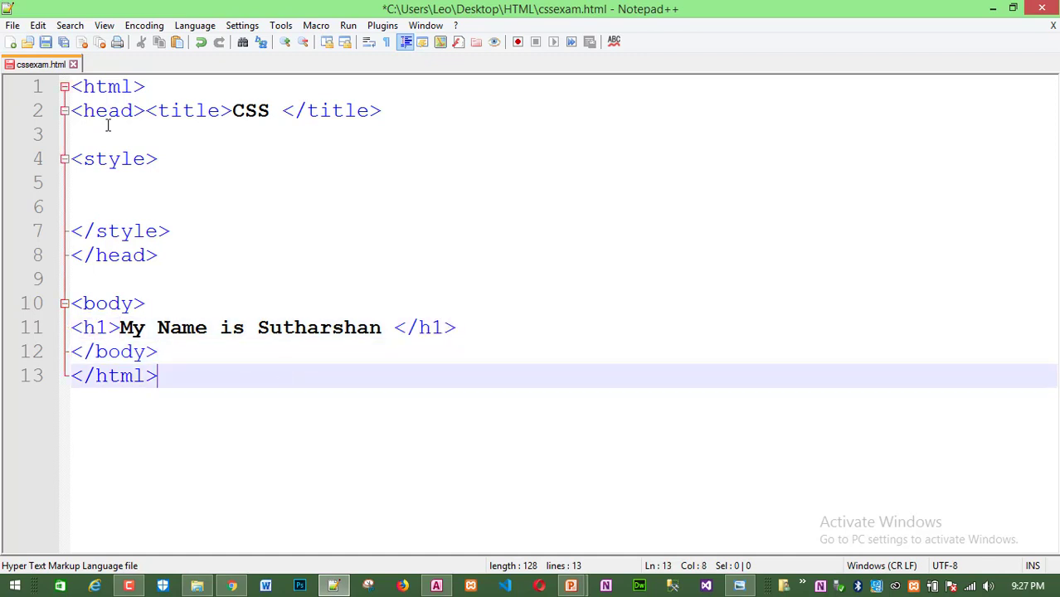
left_click(141, 206)
left_click(106, 184)
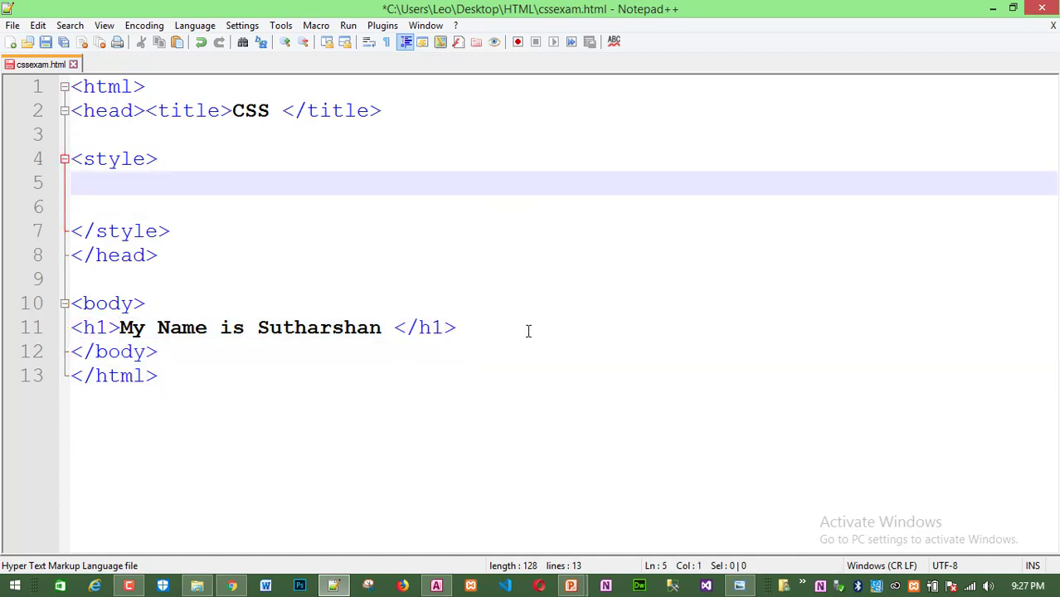
Write an h1 { color:gold; } rule in the style block and save cssexam.html.
type("h1")
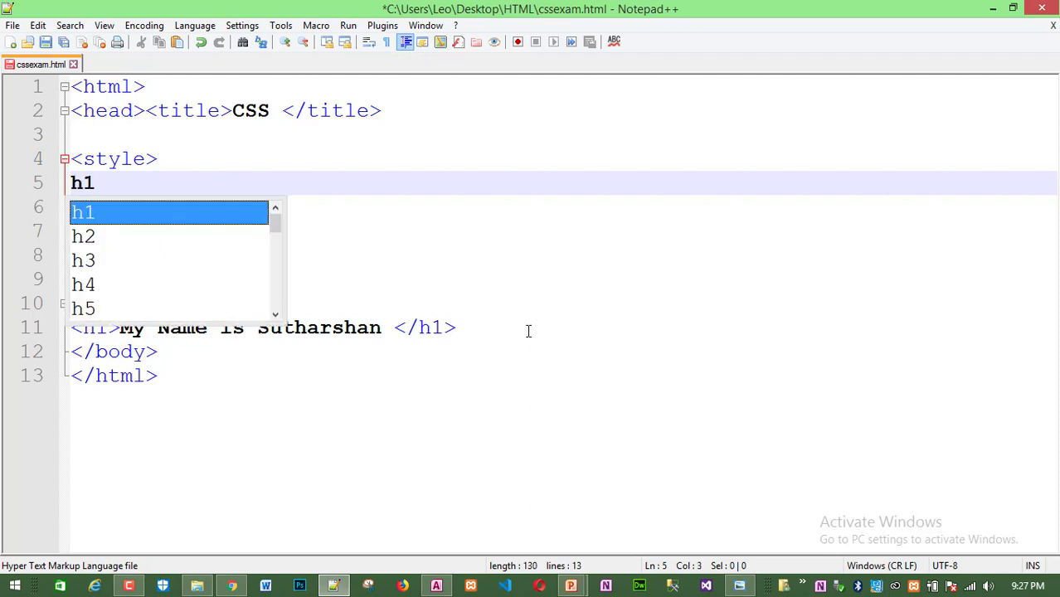
type("{}")
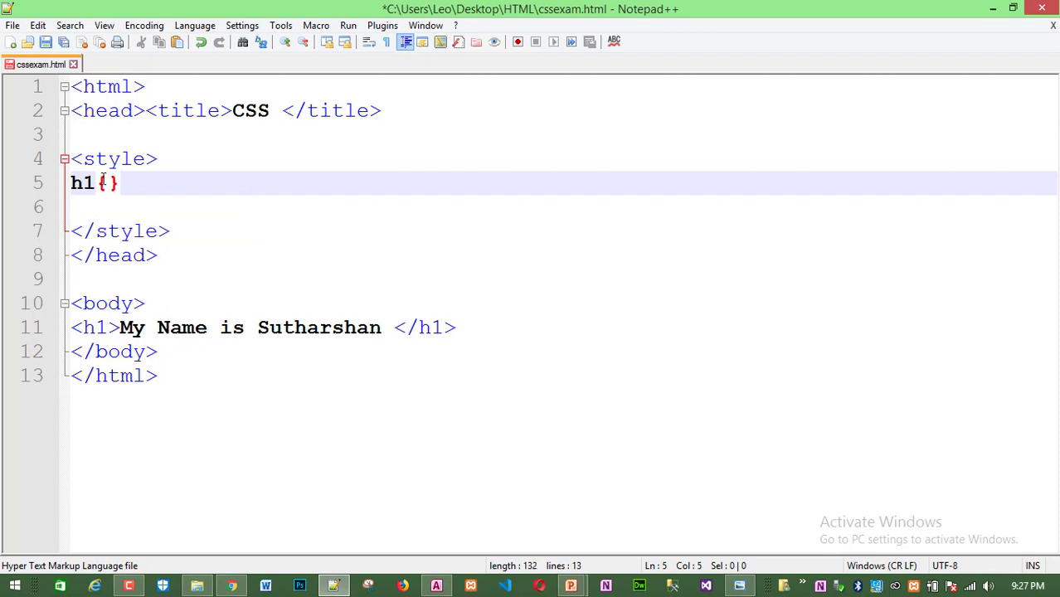
left_click(123, 159)
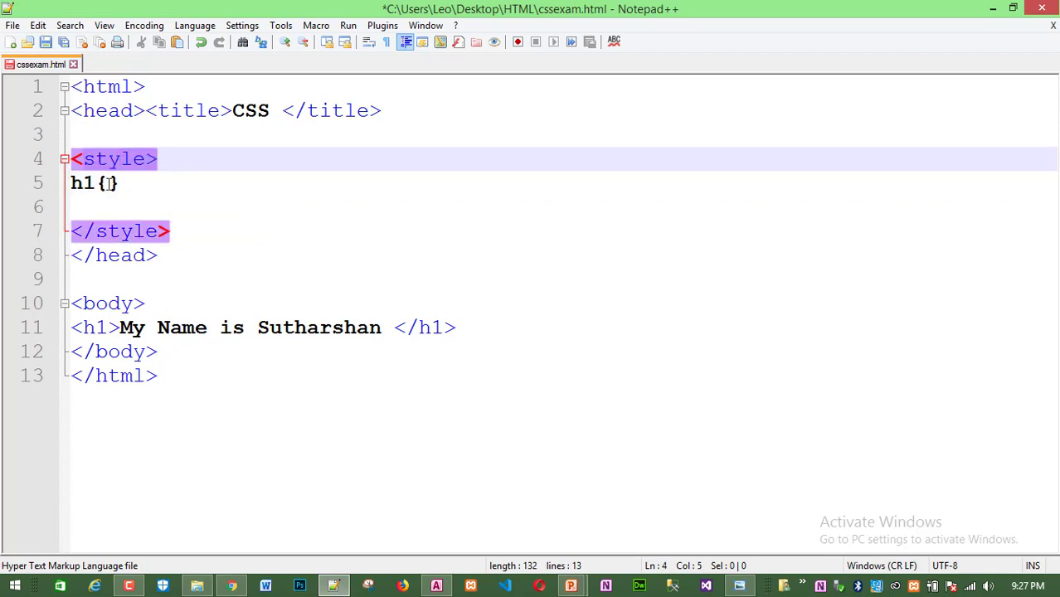
left_click(80, 182)
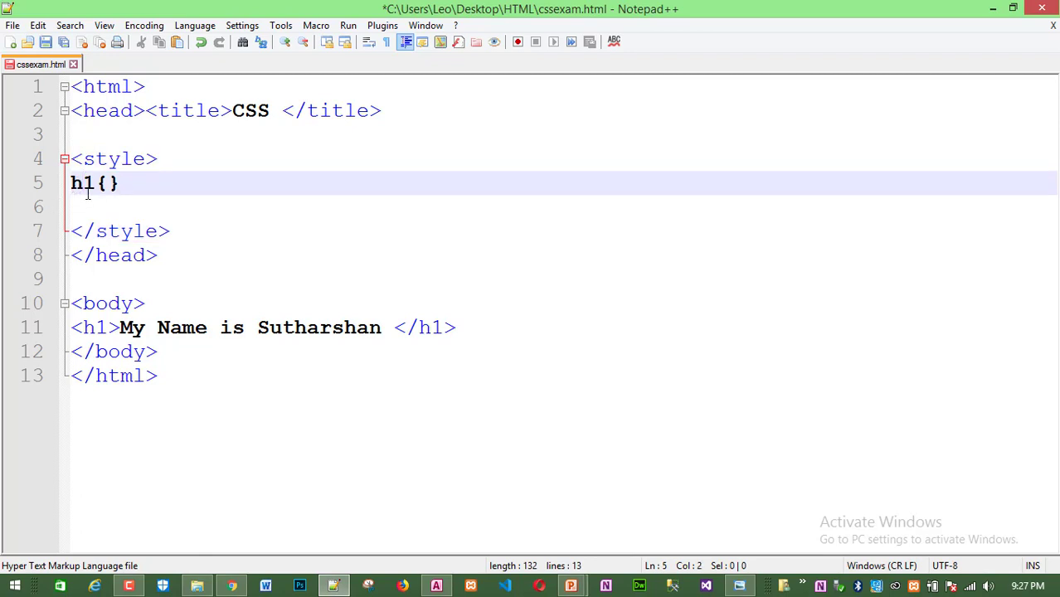
left_click(105, 183)
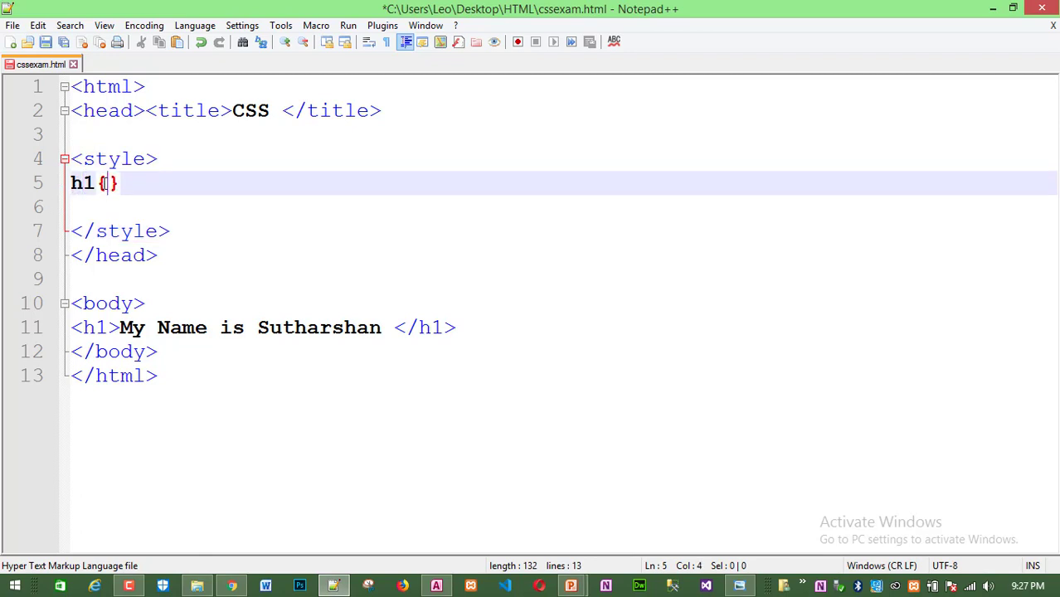
key("Return")
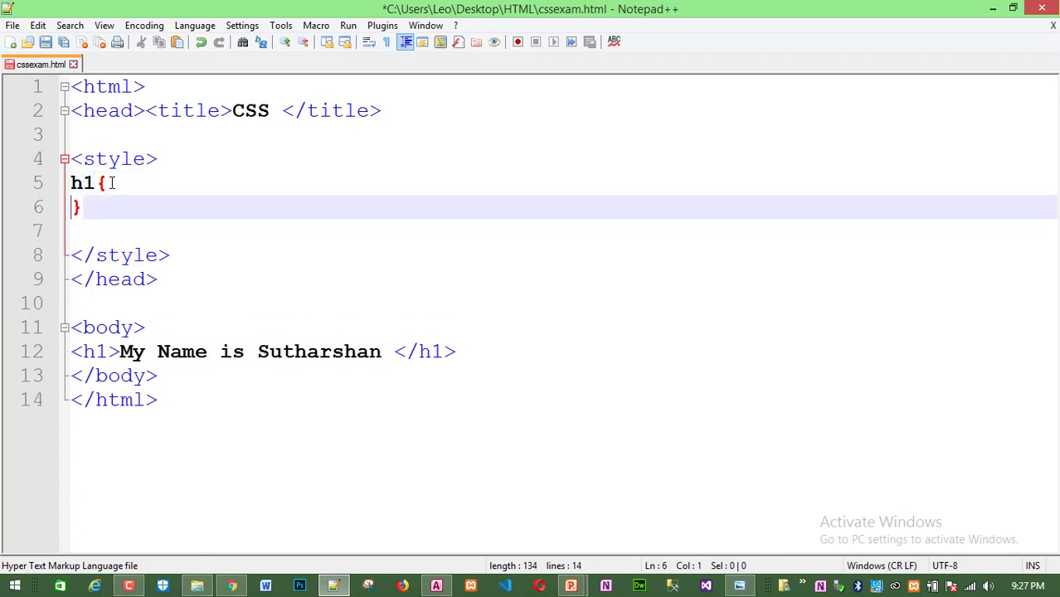
key("Return")
key("Return")
left_click(110, 222)
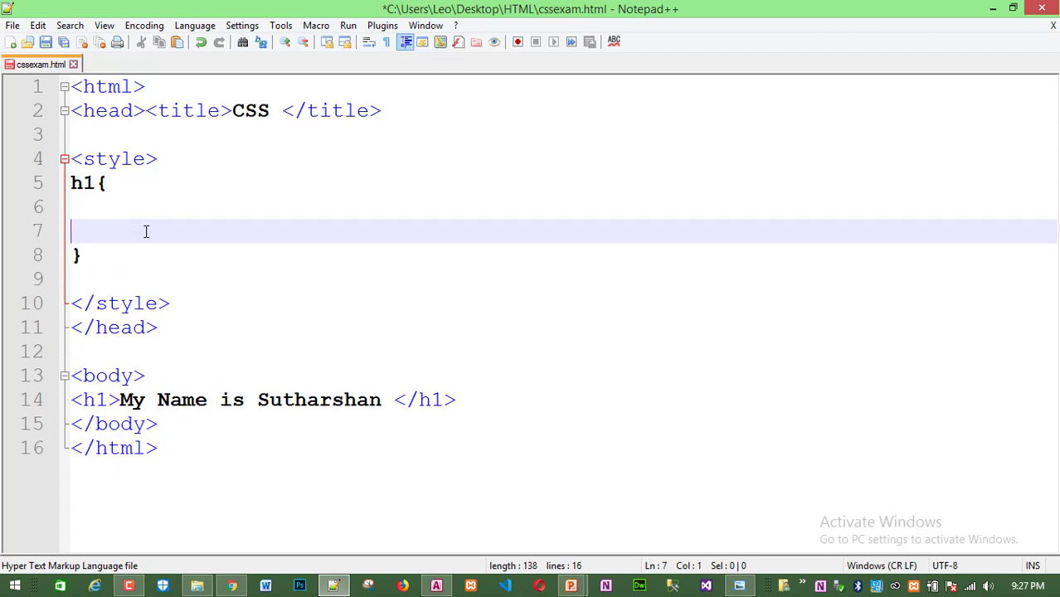
type("colo")
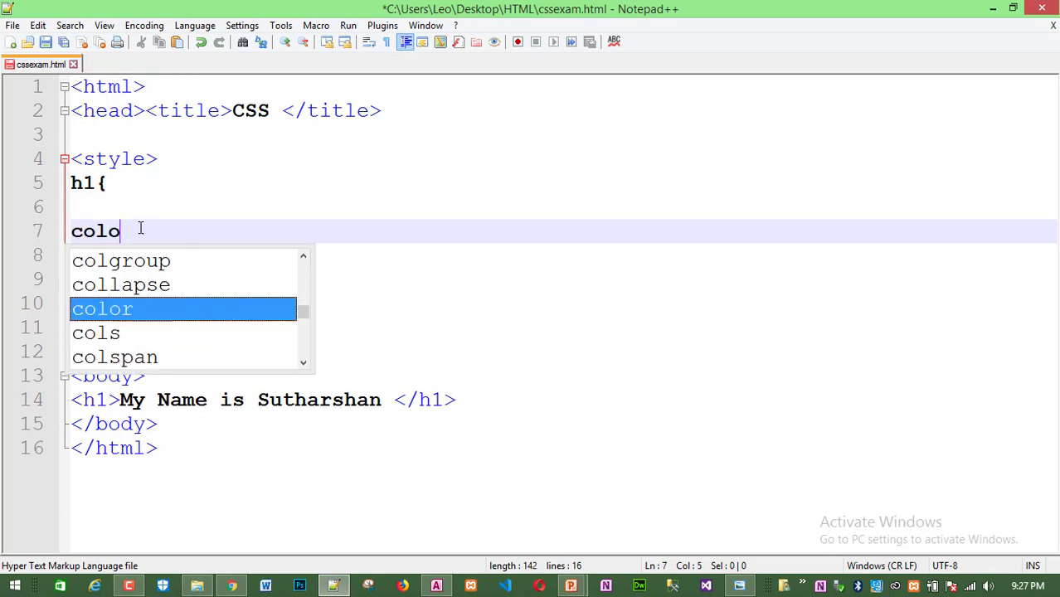
type("r:")
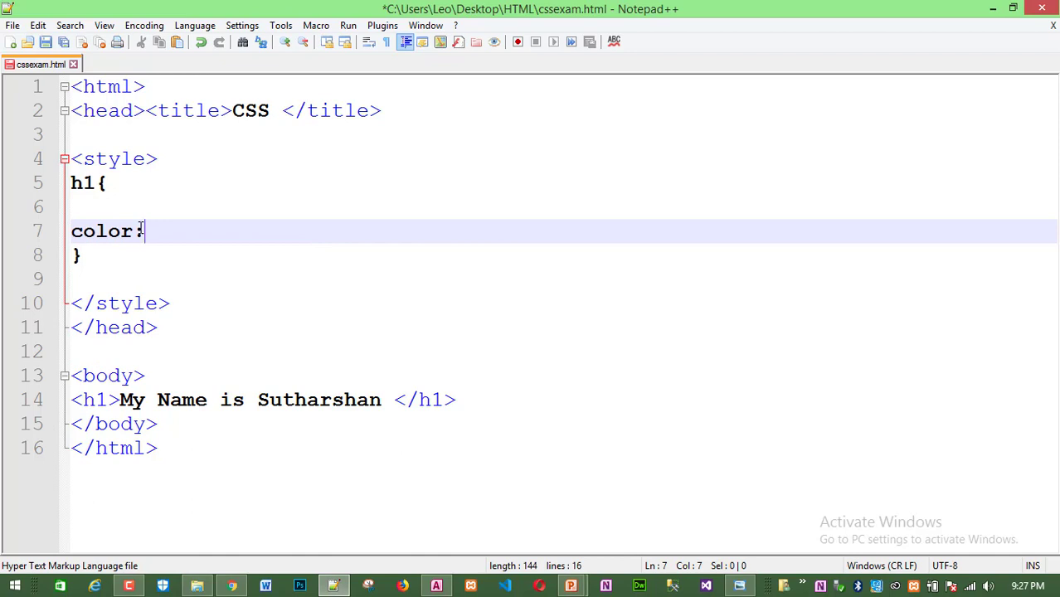
type("gold")
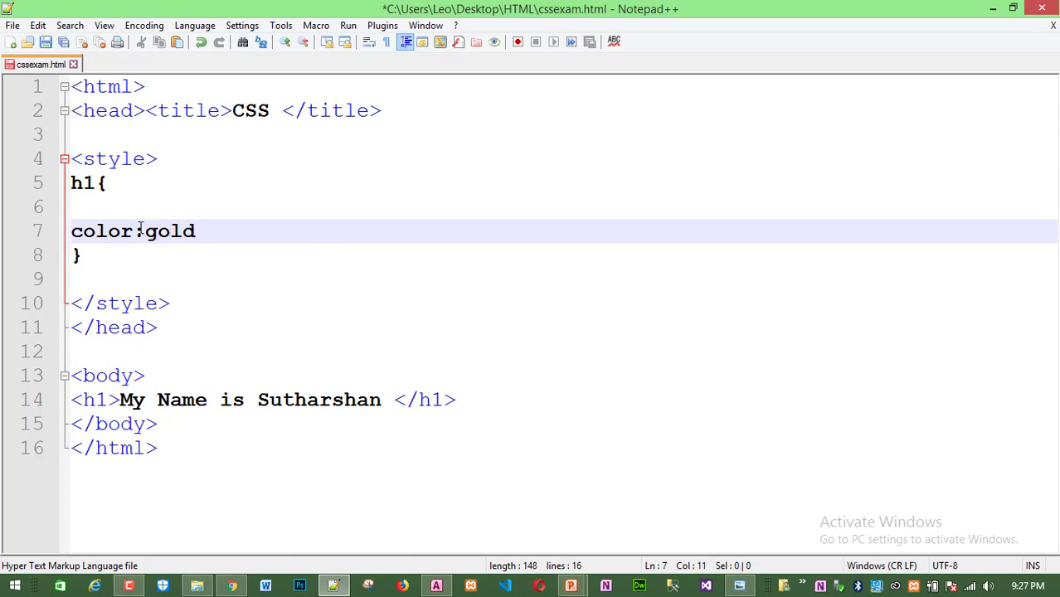
type(";")
key("ctrl+s")
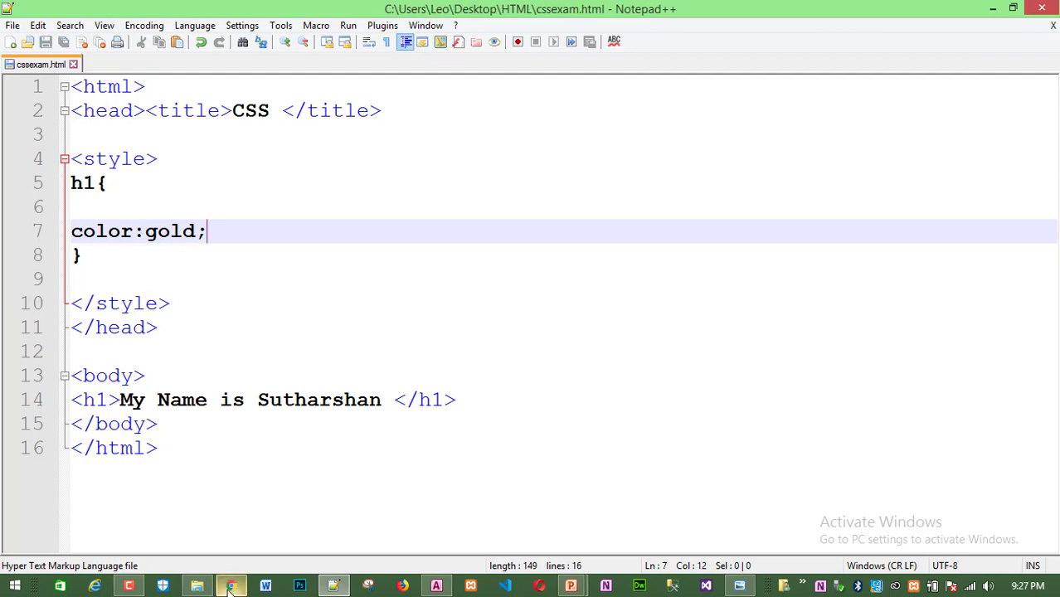
Highlight the h1 rule and heading text, then reload Chrome to see the gold heading.
mouse_move(232, 587)
left_click(118, 186)
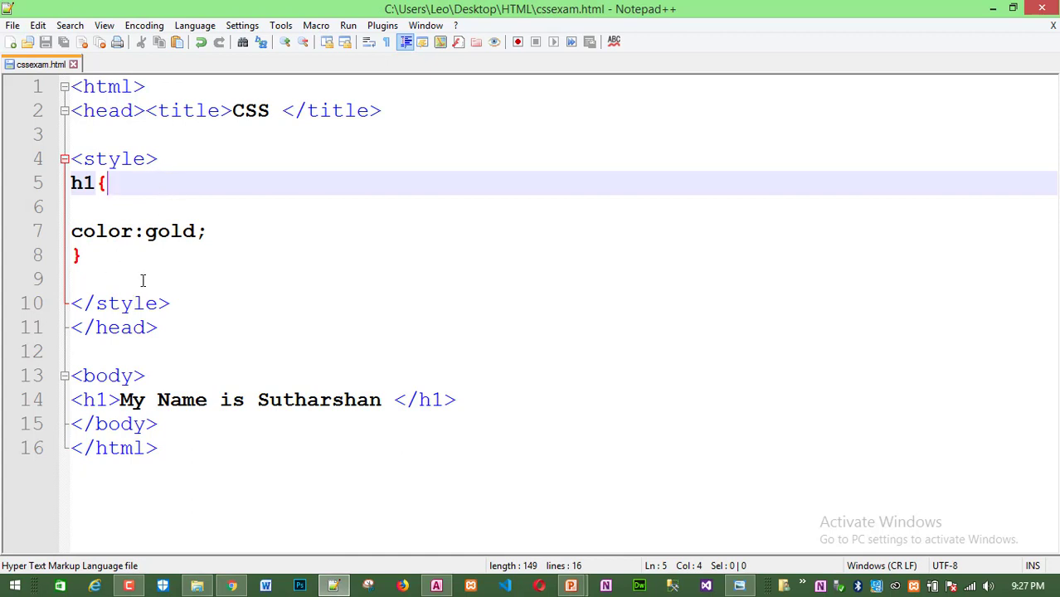
left_click_drag(71, 183, 124, 203)
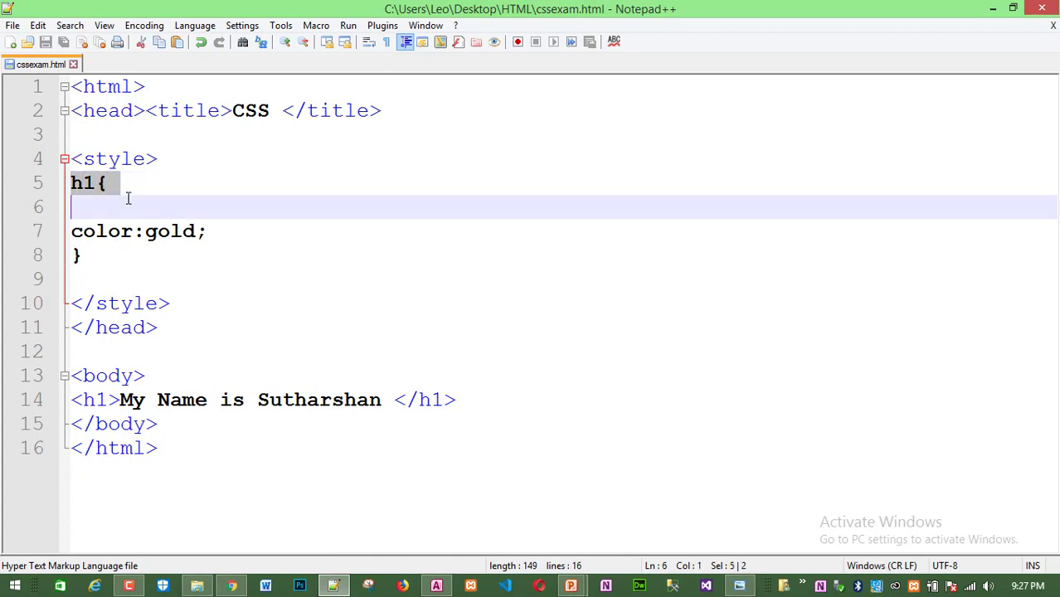
left_click_drag(72, 231, 218, 224)
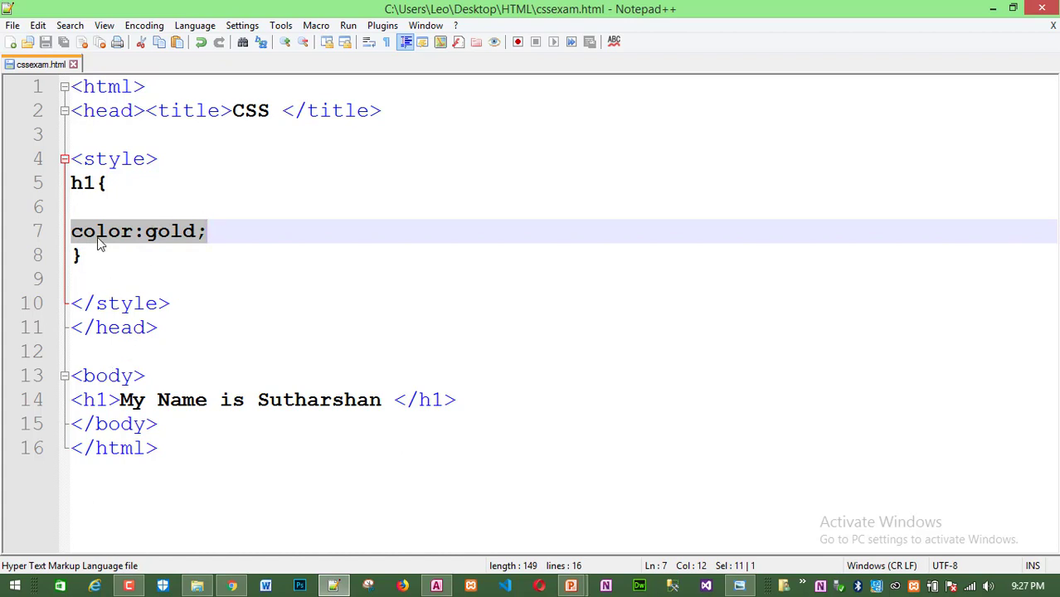
left_click(88, 186)
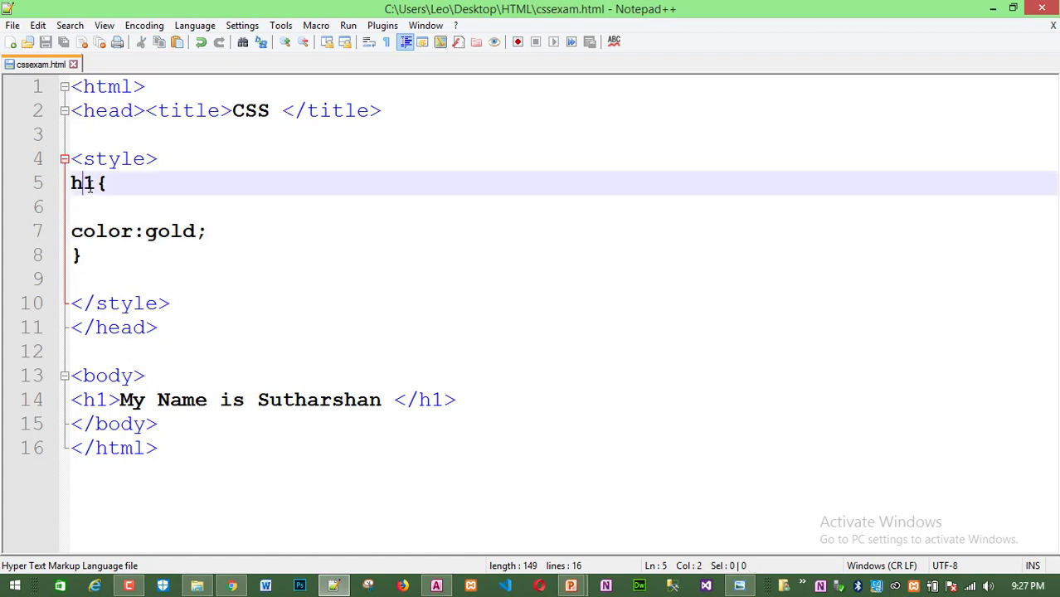
left_click(95, 400)
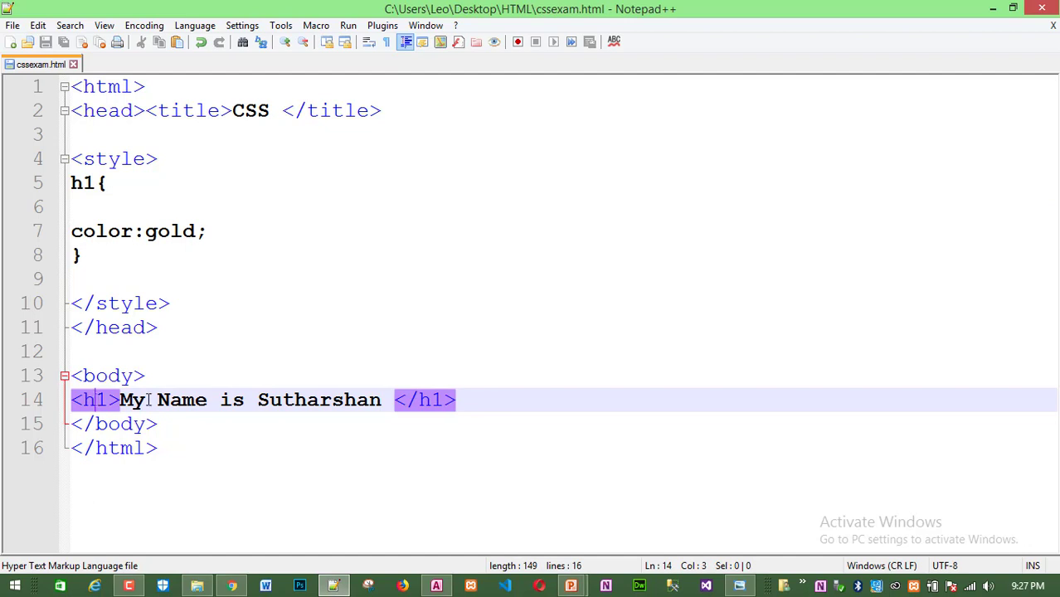
left_click_drag(119, 400, 370, 399)
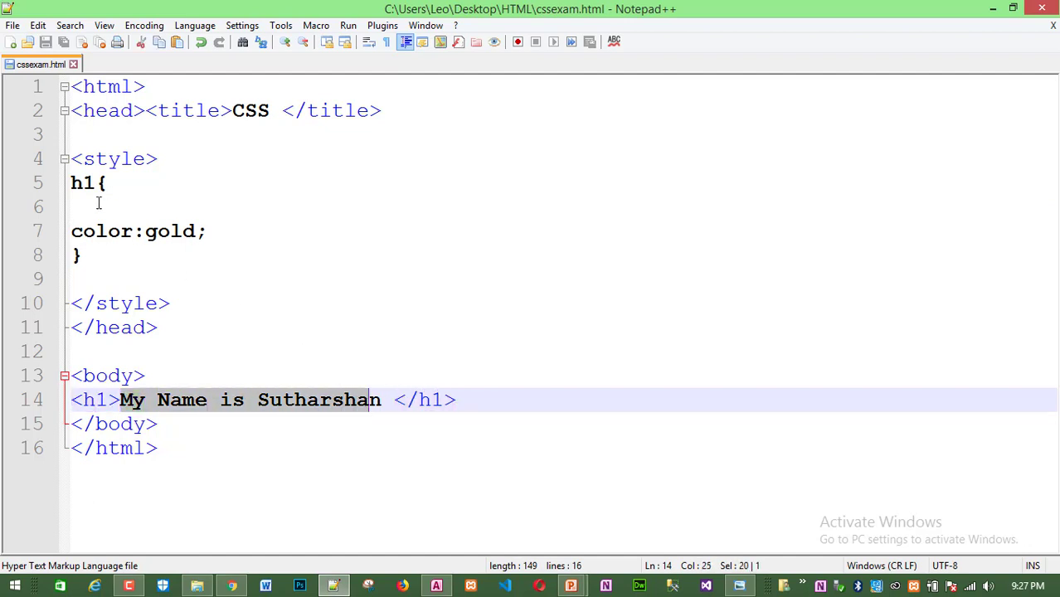
left_click(231, 586)
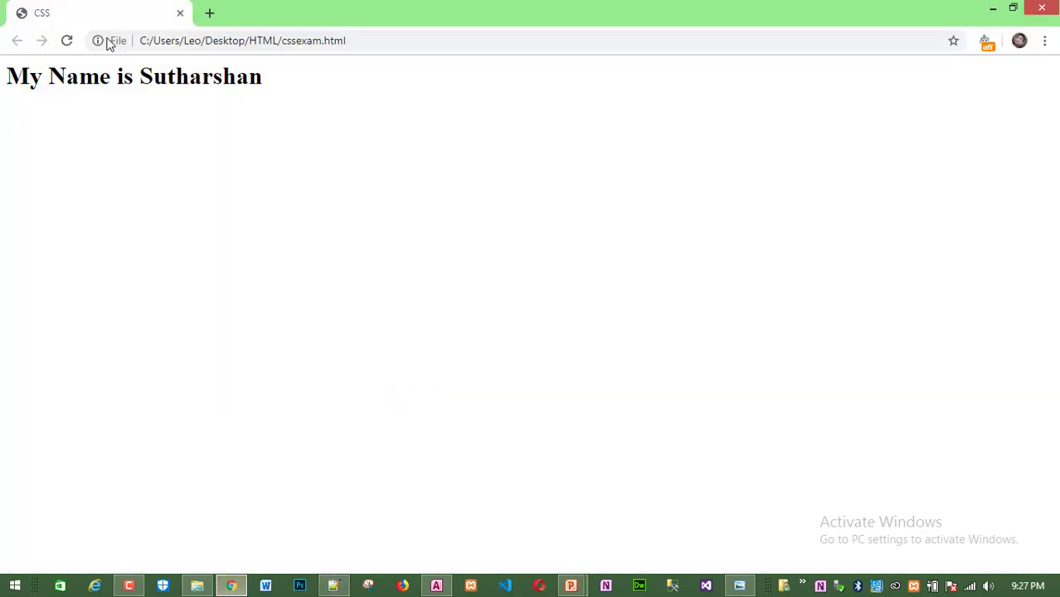
left_click(66, 40)
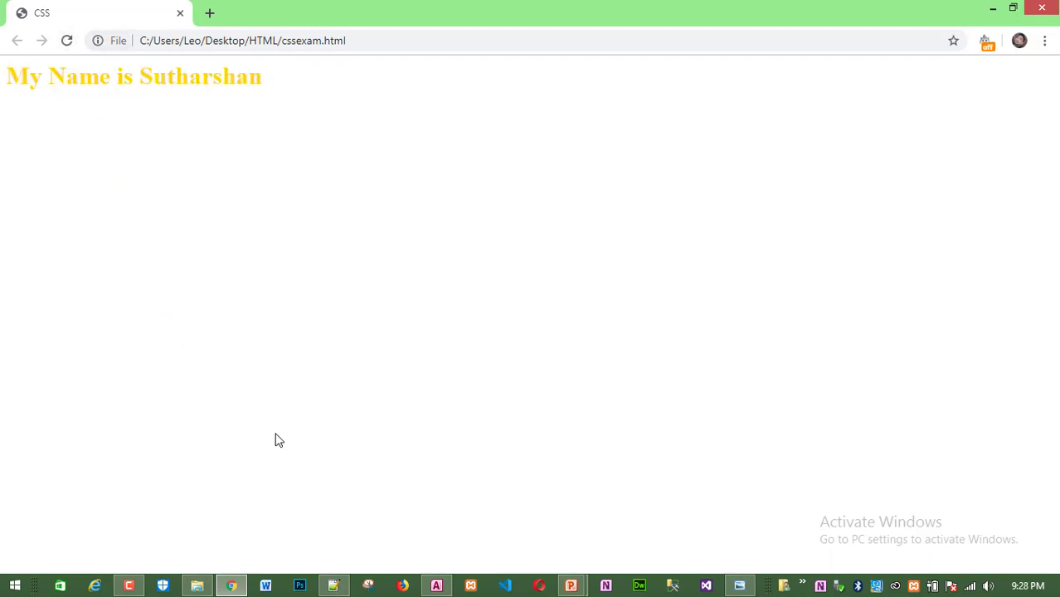
left_click(333, 586)
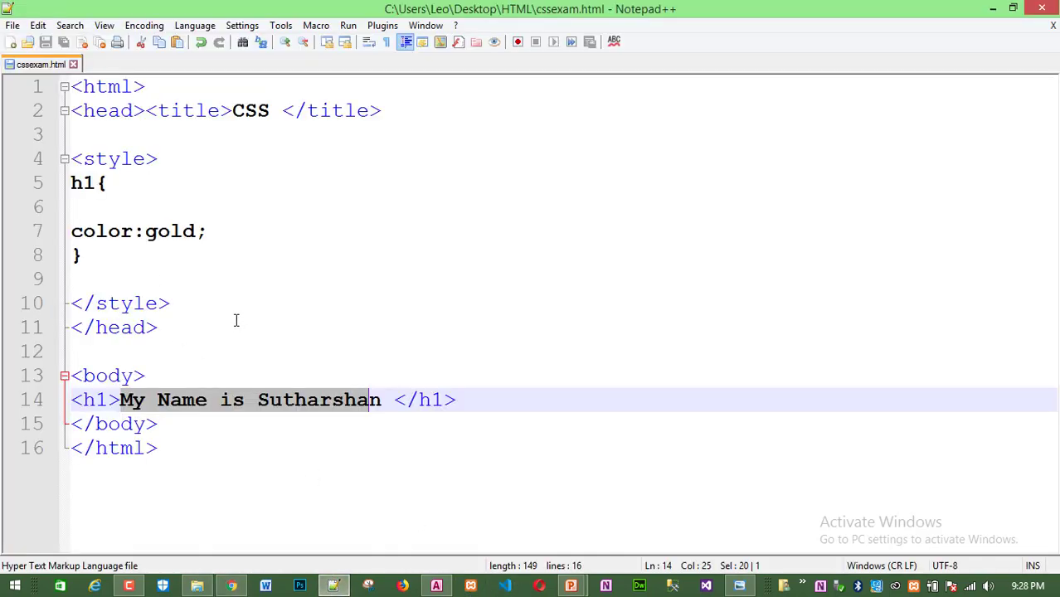
Add align:center; below color:gold; in the h1 rule, discarding a font-size suggestion, and save.
left_click(222, 230)
key("Return")
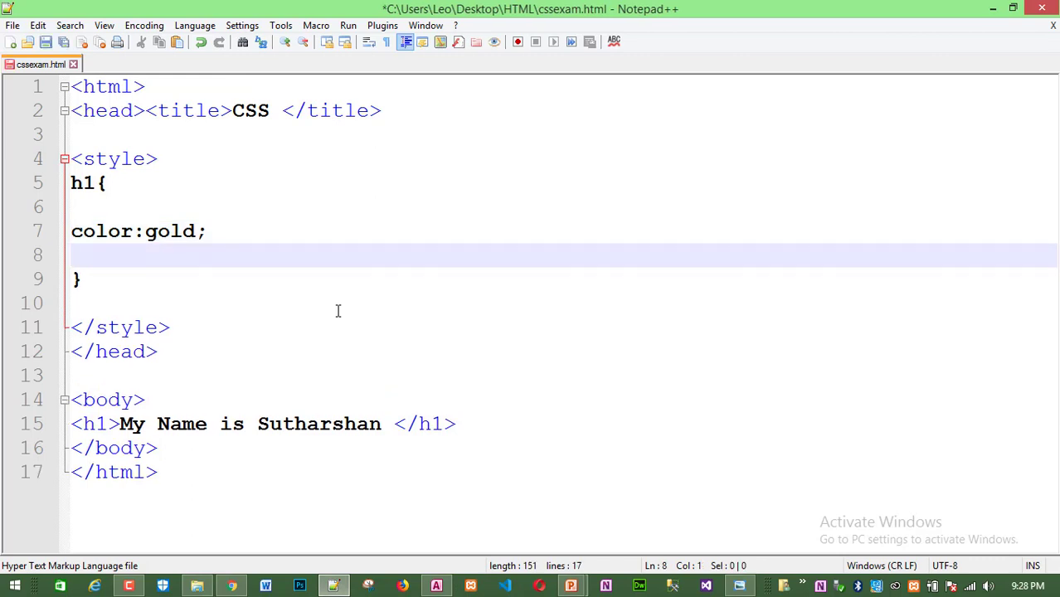
type("fo")
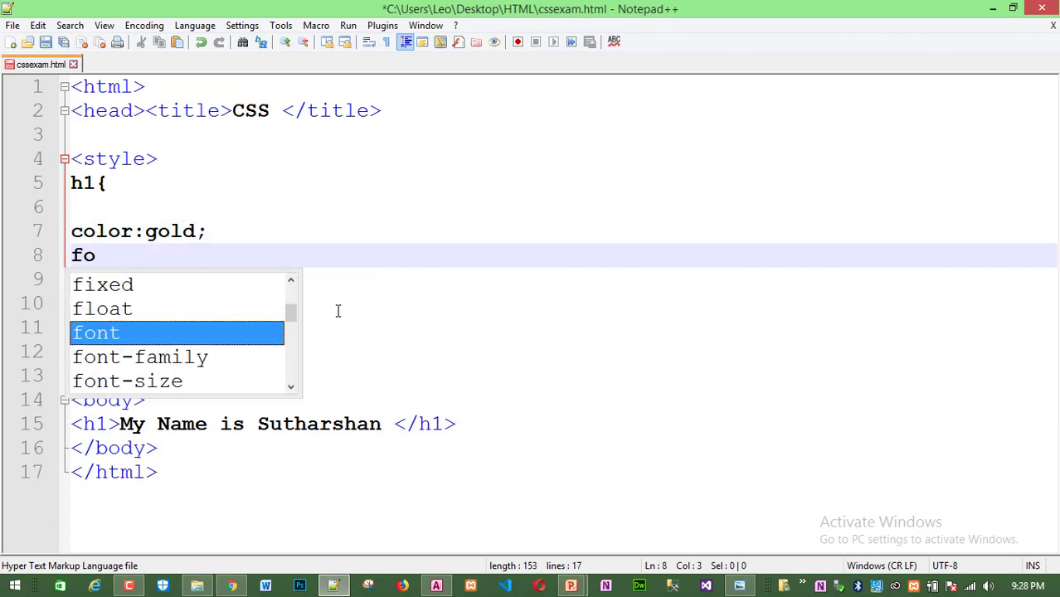
key("Down")
key("Down")
key("Return")
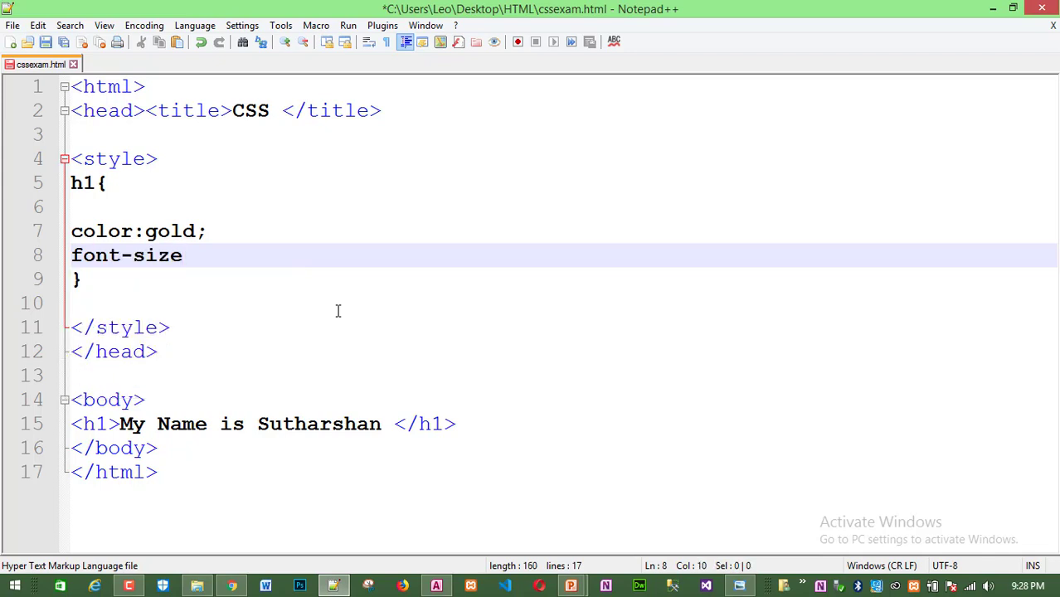
key("BackSpace")
key("BackSpace")
key("BackSpace")
key("BackSpace")
key("BackSpace")
key("BackSpace")
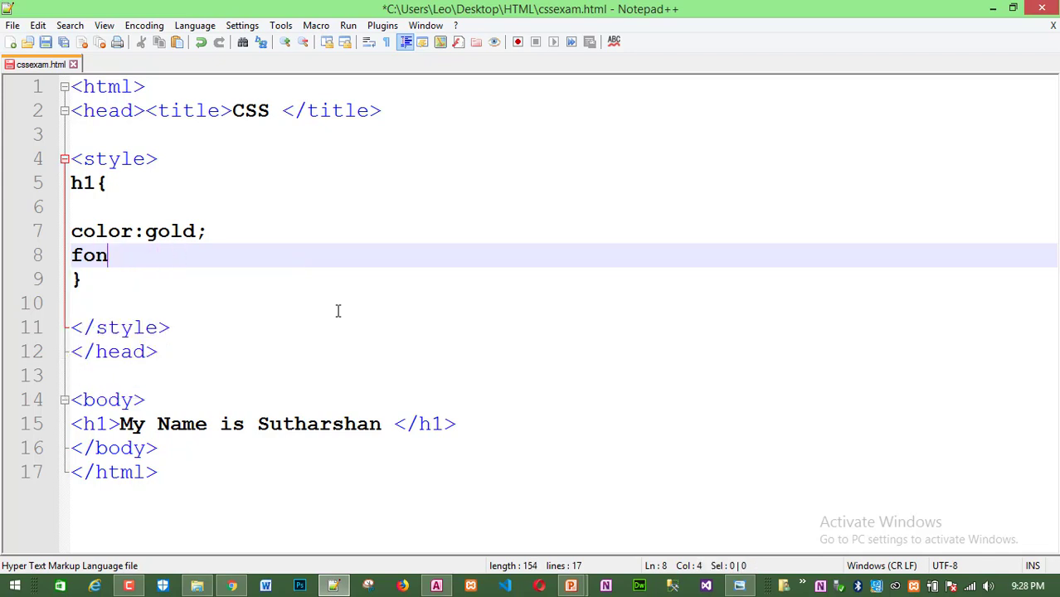
key("BackSpace")
key("BackSpace")
key("BackSpace")
type("al")
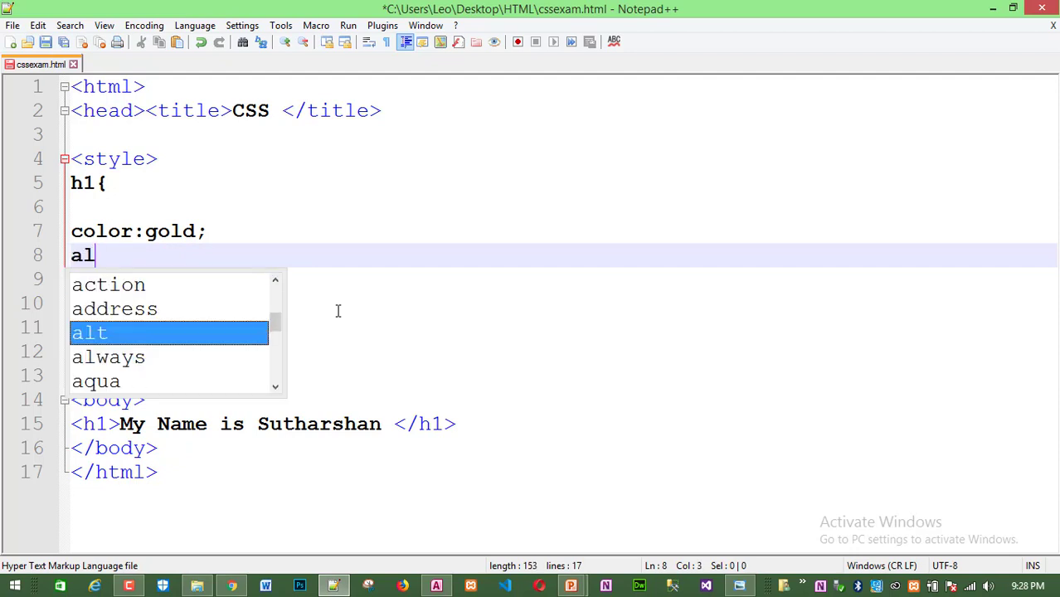
type("ign:")
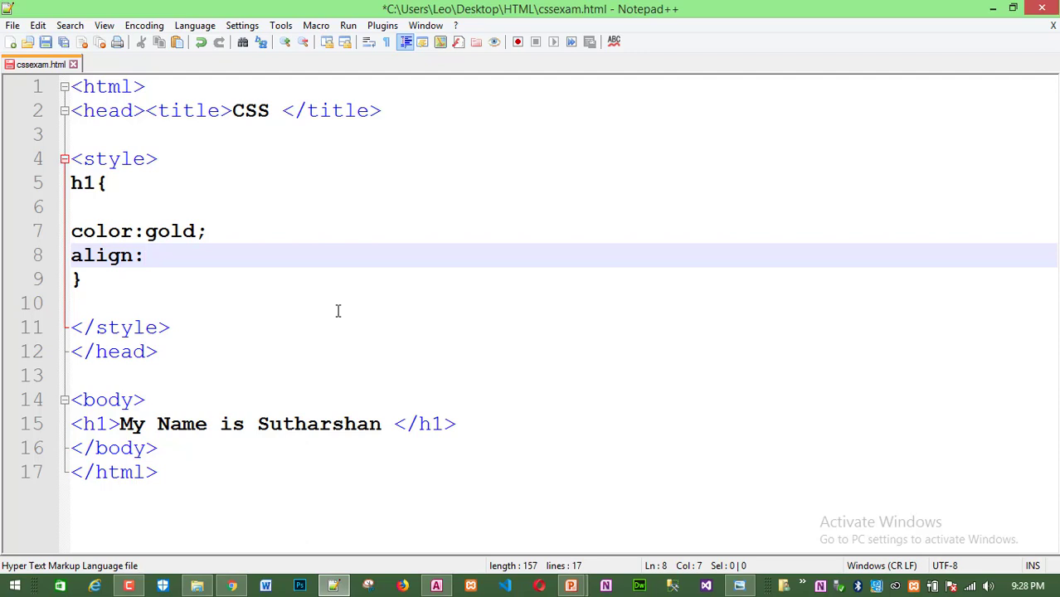
type("center")
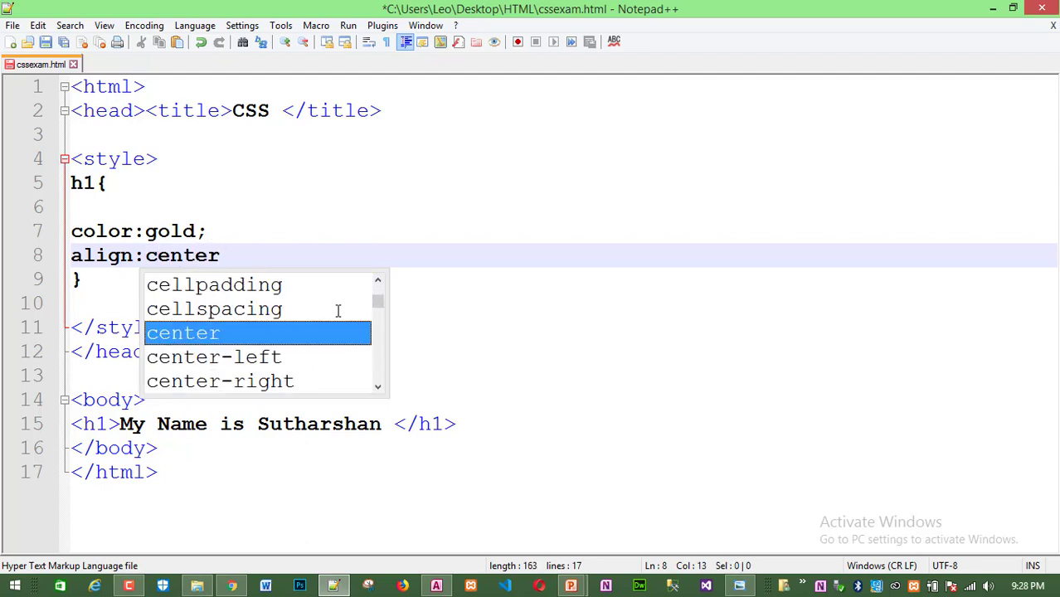
type(";")
key("ctrl+s")
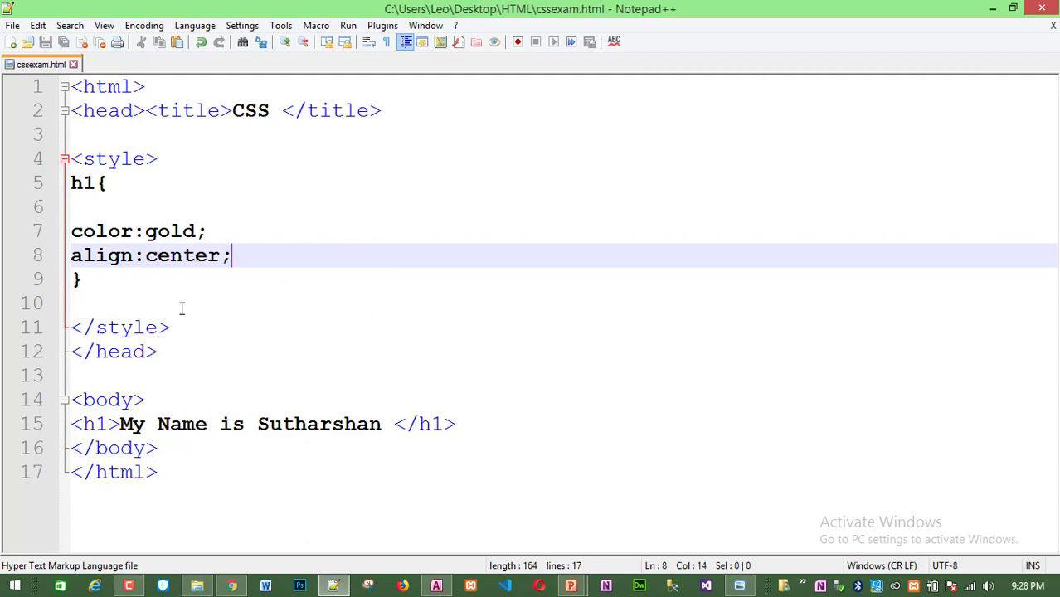
left_click(83, 255)
left_click(106, 231)
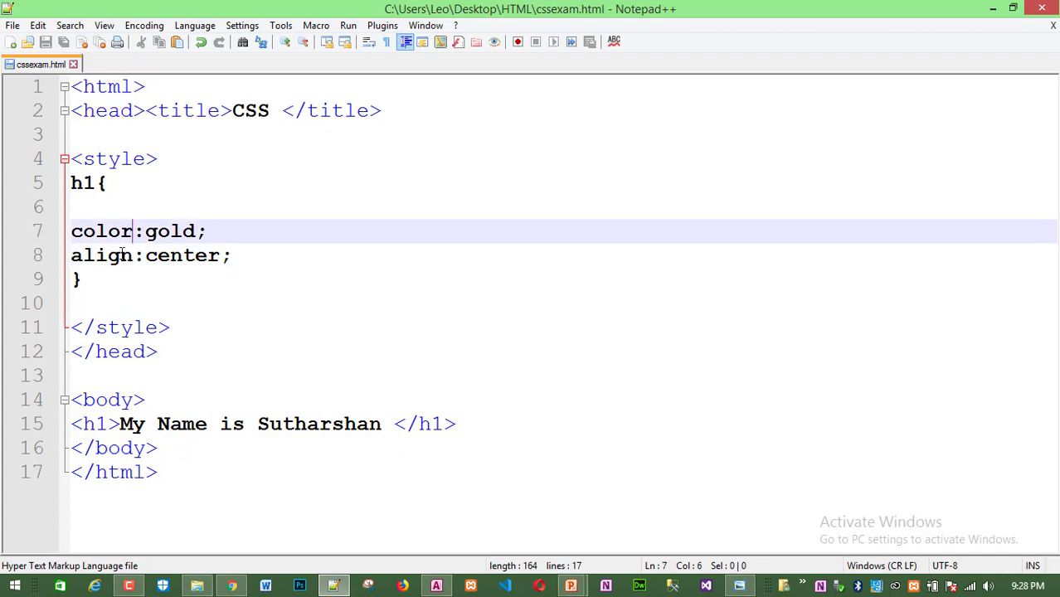
left_click(119, 256)
left_click_drag(144, 255, 204, 267)
left_click(183, 256)
left_click(159, 240)
left_click(230, 588)
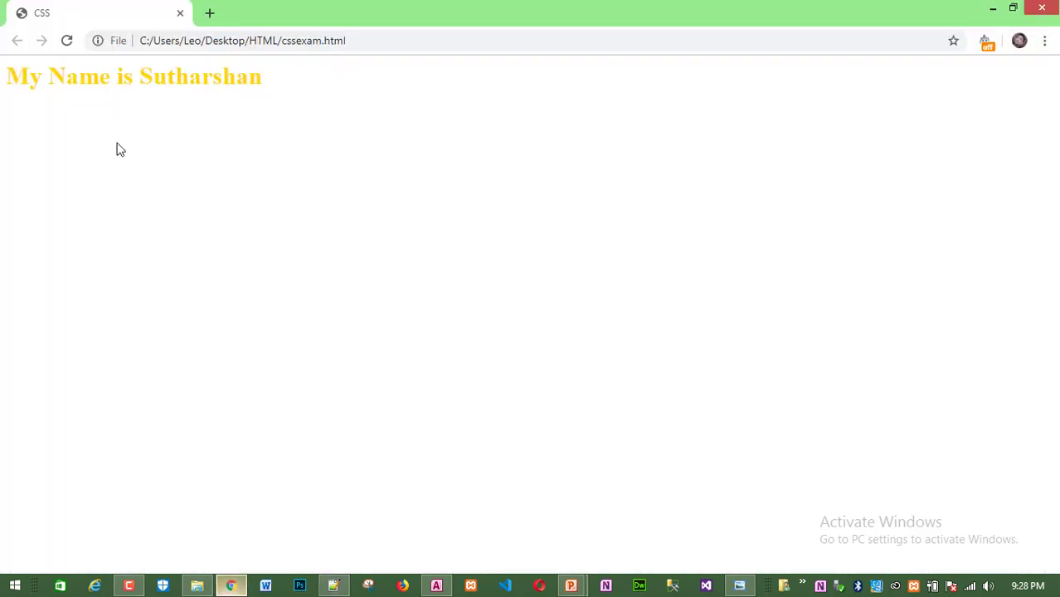
left_click(77, 47)
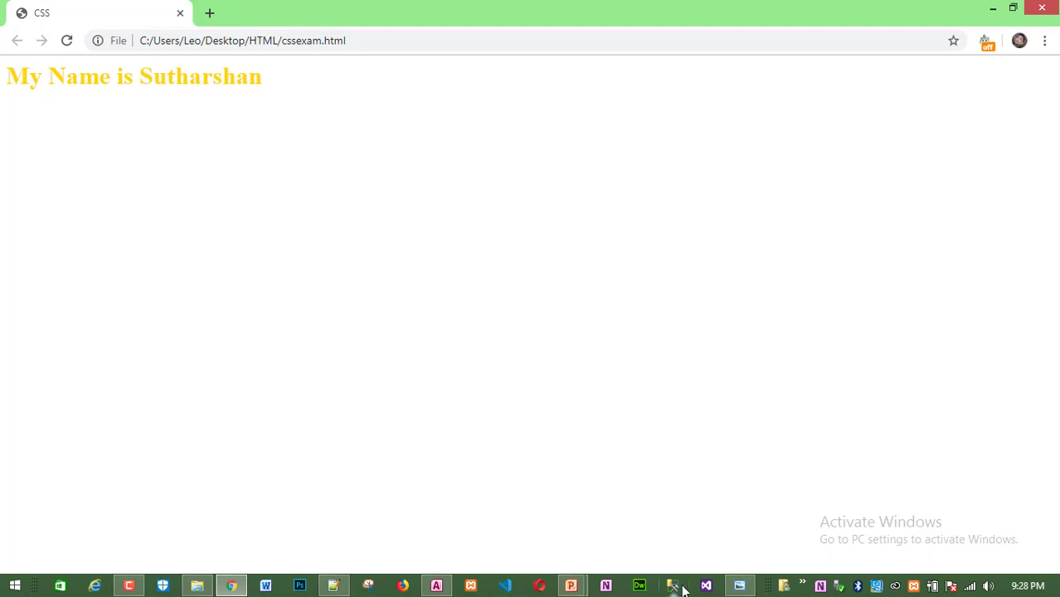
left_click(333, 586)
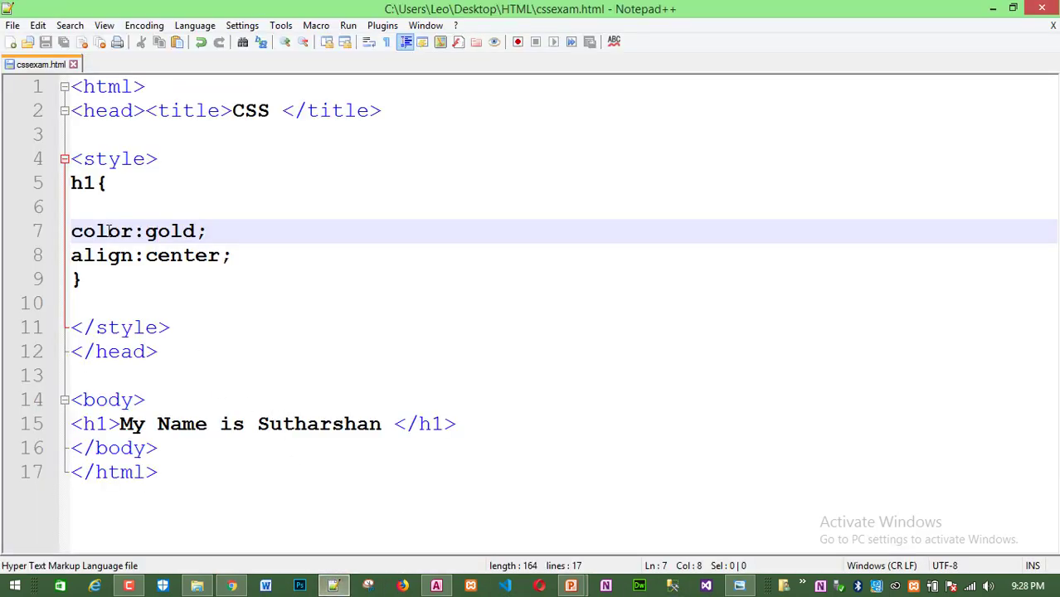
left_click(134, 253)
left_click(80, 254)
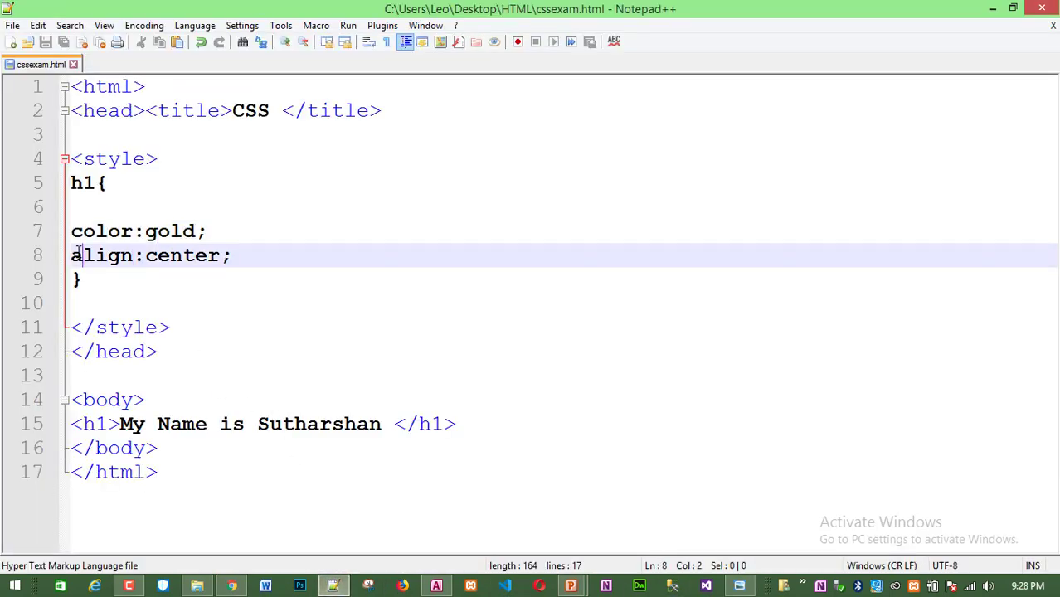
key("Left")
Correct align to text-align:center;, save, and reload Chrome to see the centred heading.
type("text")
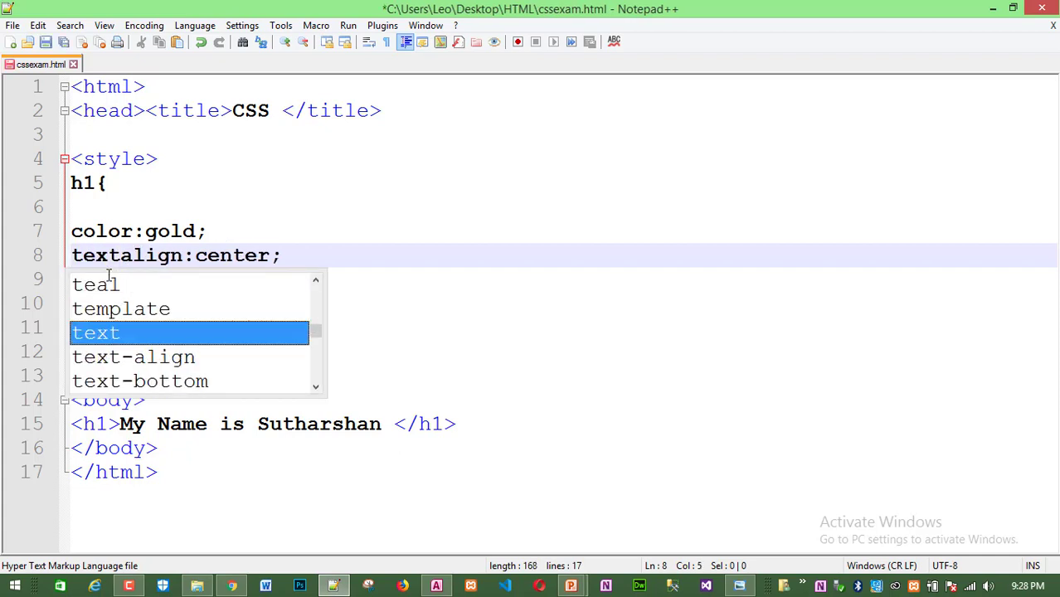
type("-")
key("ctrl+s")
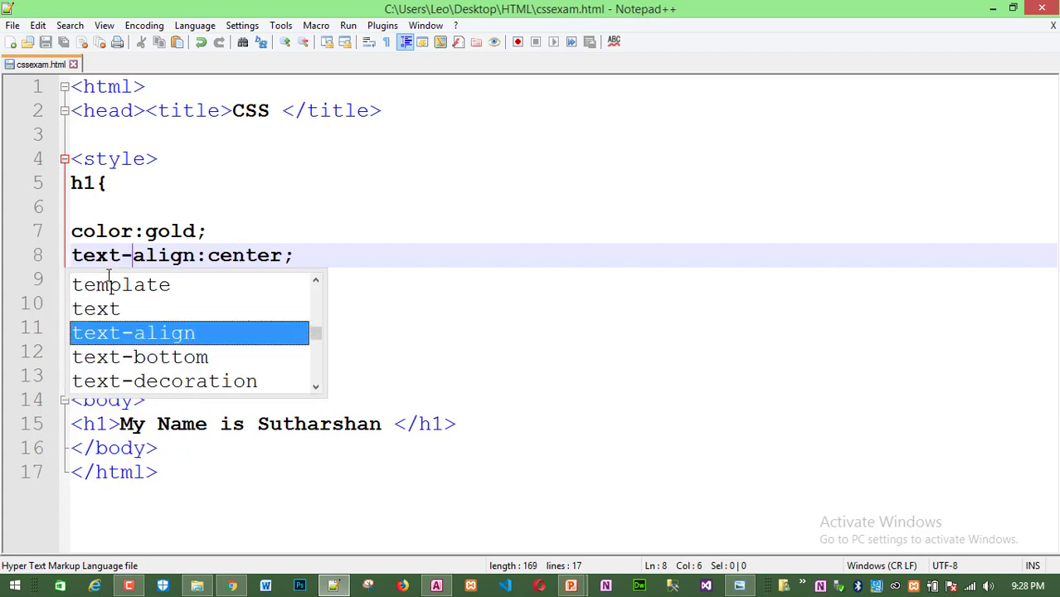
left_click(231, 586)
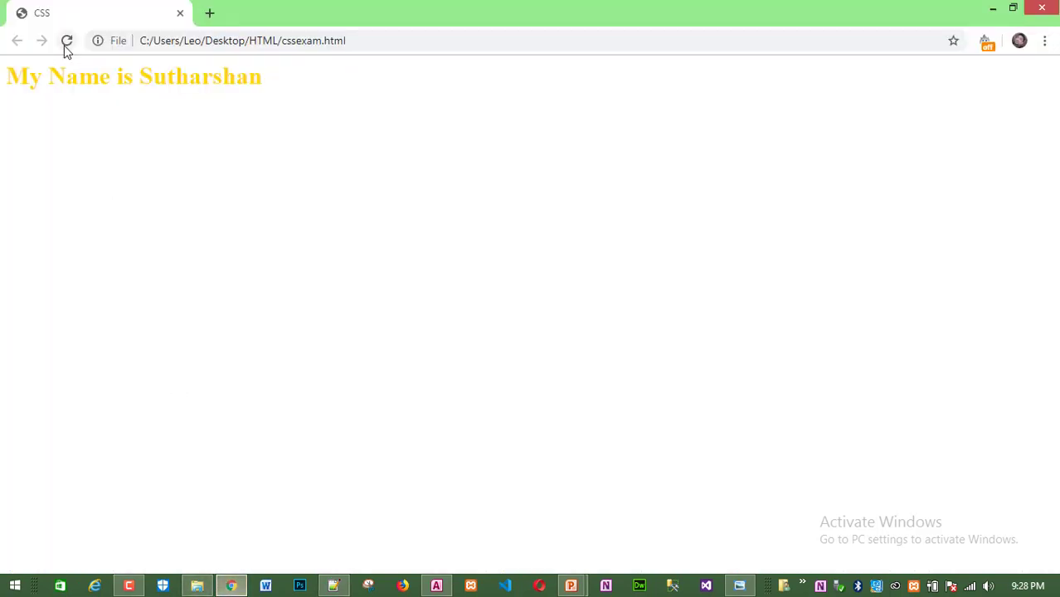
left_click(66, 42)
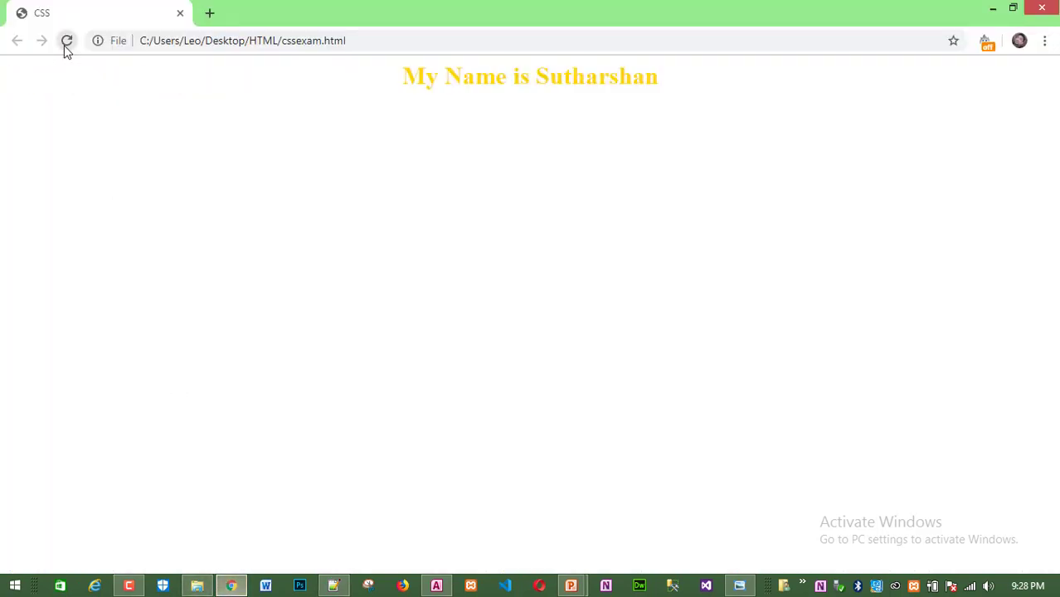
left_click(333, 586)
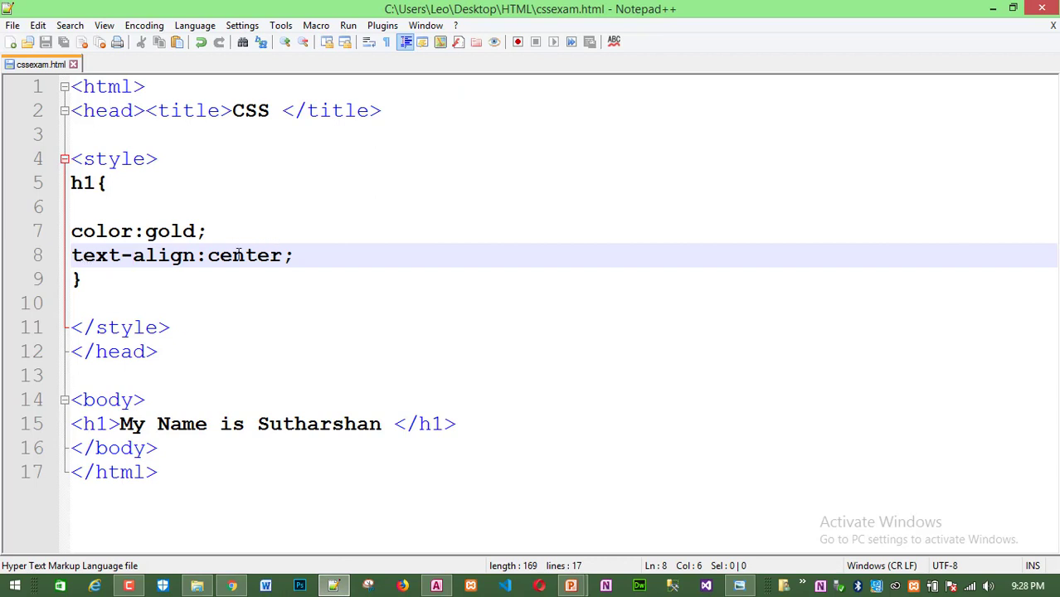
Start a font-size: declaration below text-align:center; in the h1 rule.
left_click(300, 255)
key("Return")
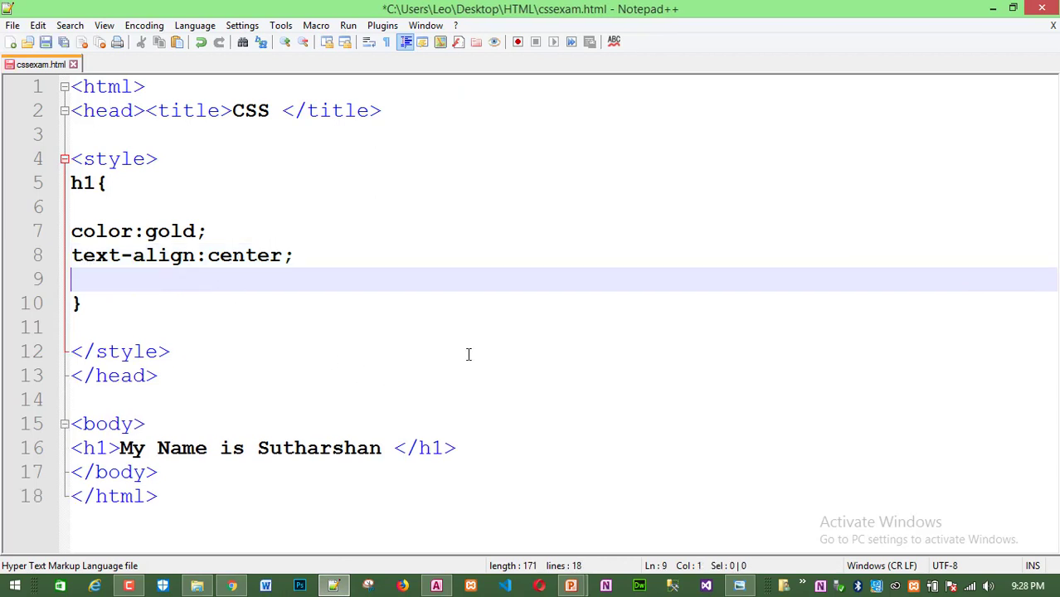
type("fon")
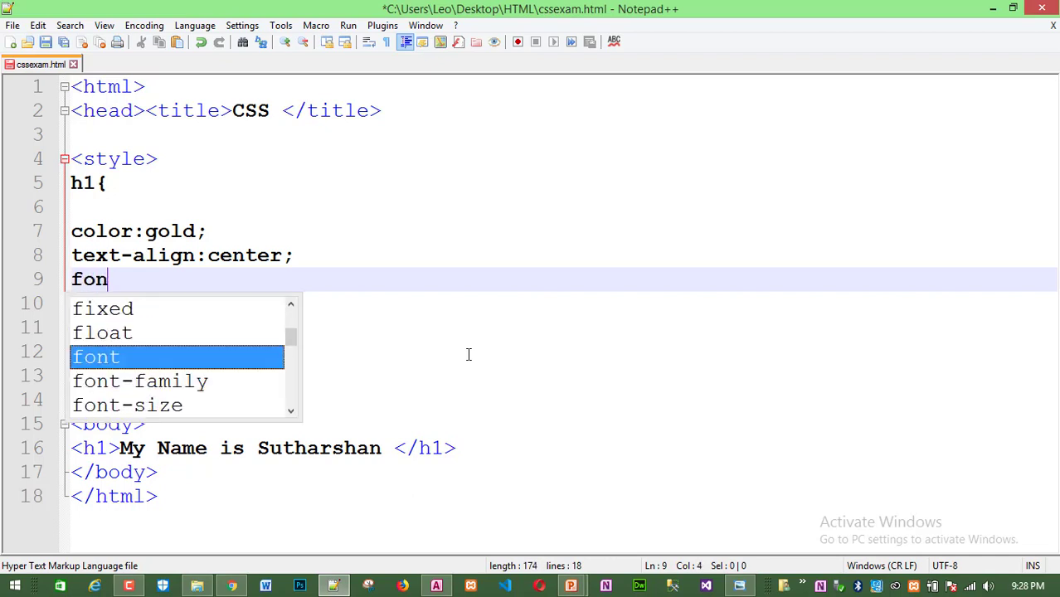
key("Down")
key("Down")
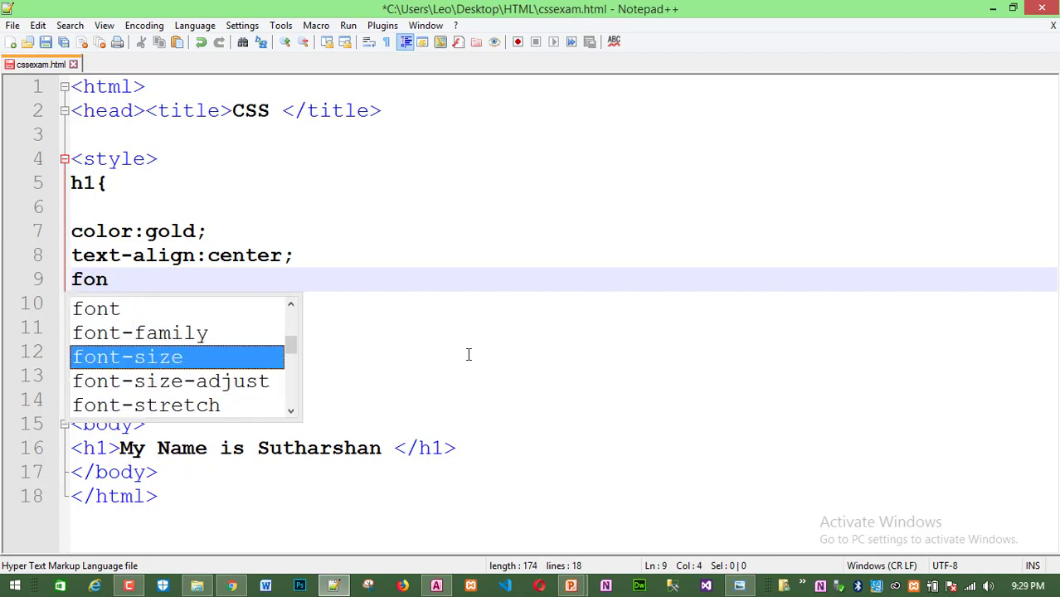
key("Return")
type(":")
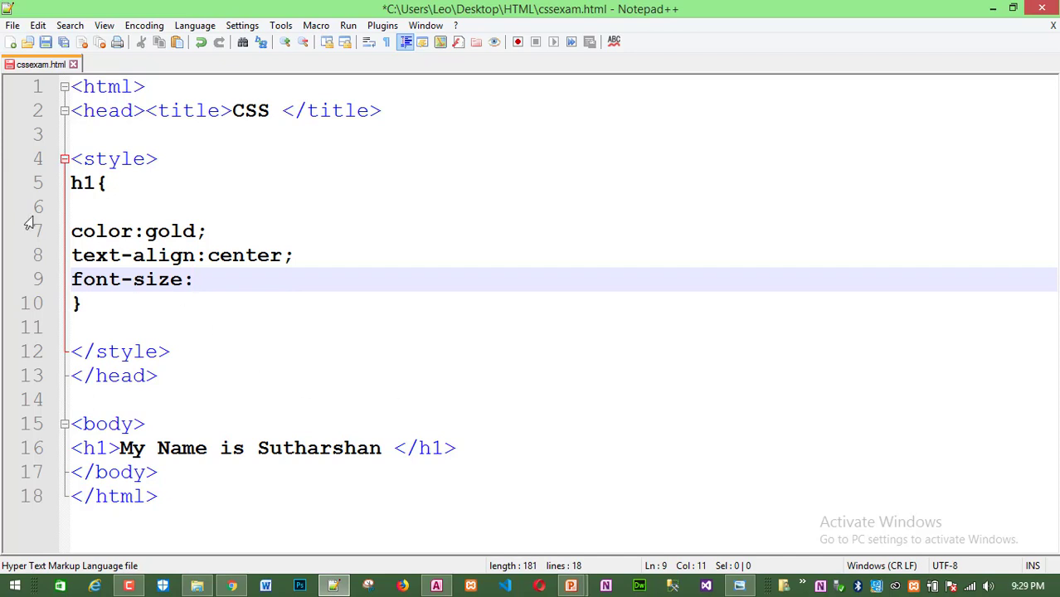
Enter 50px; as the font size, save, and reload Chrome to see the larger heading.
mouse_move(73, 257)
left_mouse_down()
mouse_move(196, 256)
mouse_move(121, 258)
left_mouse_up()
left_click(196, 256)
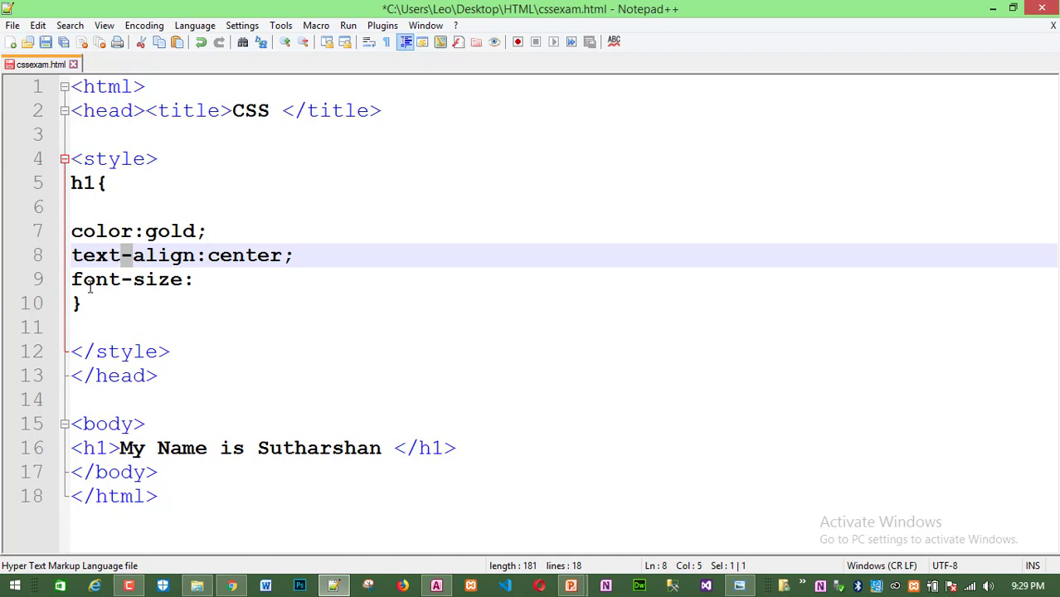
left_click_drag(75, 282, 212, 287)
left_click(232, 285)
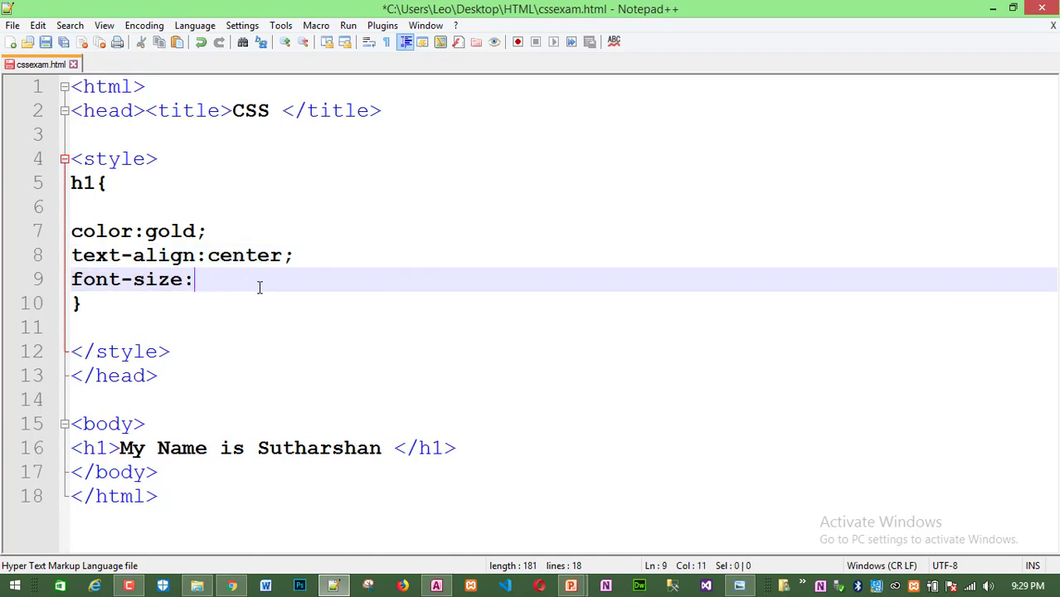
type("50")
type("px;")
key("ctrl+s")
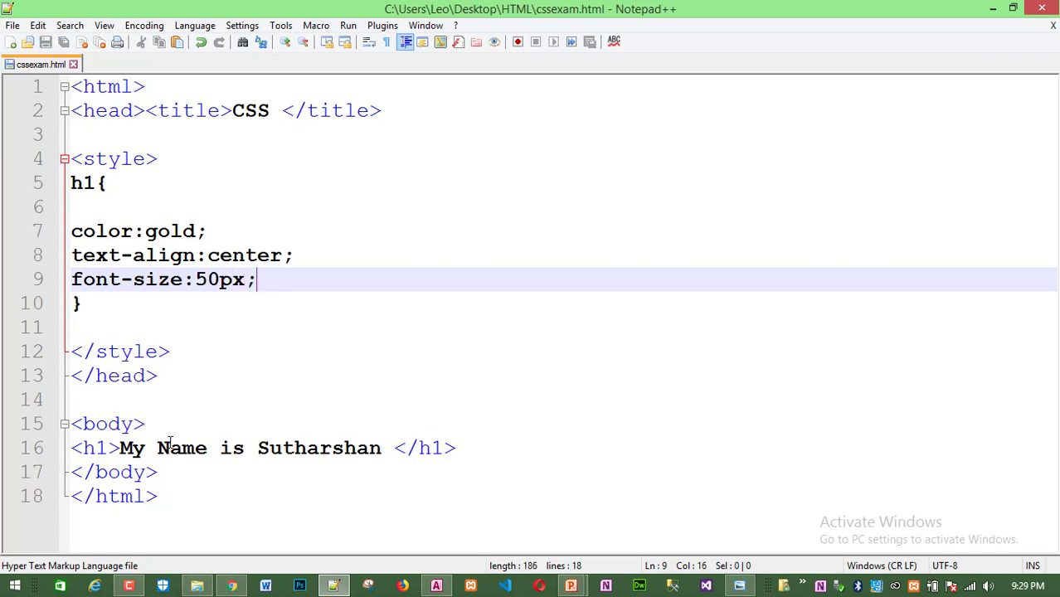
left_click(232, 586)
left_click(67, 40)
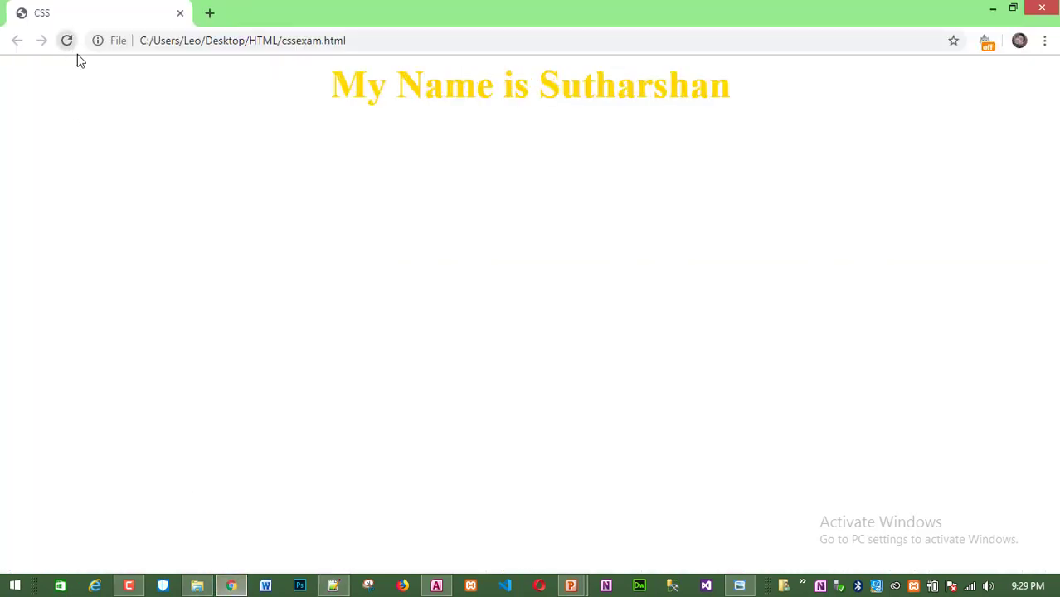
left_click(332, 585)
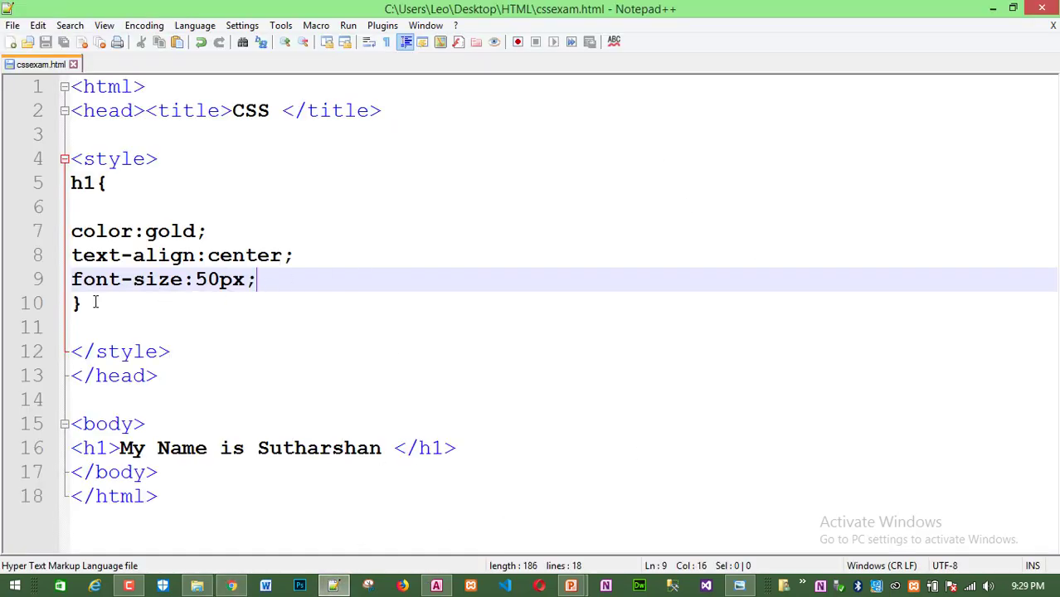
Change the rule's selector from h1 to h2, save, and reload Chrome showing a plain black heading.
left_click_drag(95, 303, 51, 192)
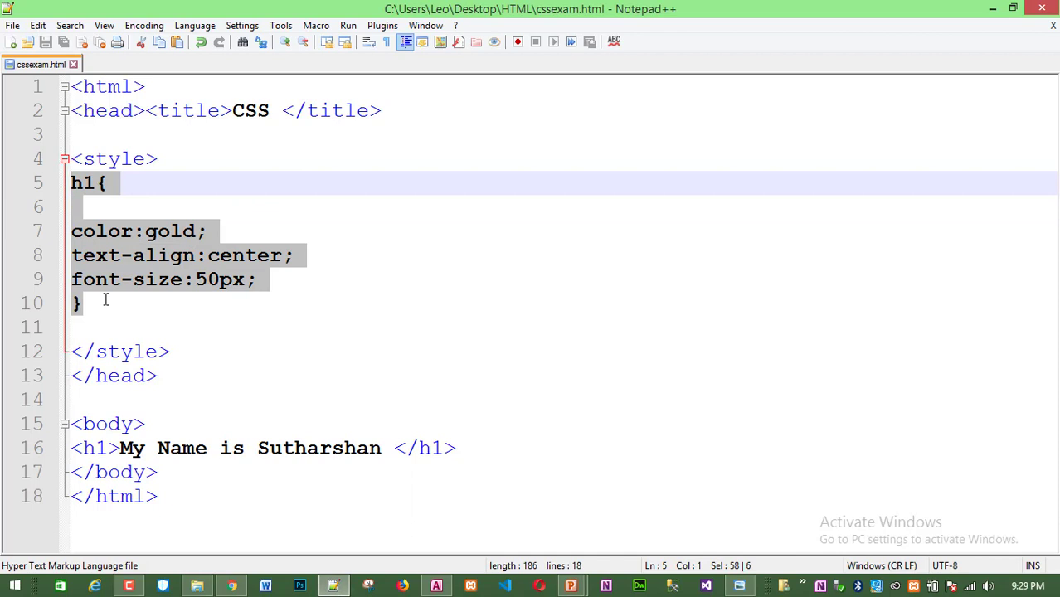
left_click(93, 183)
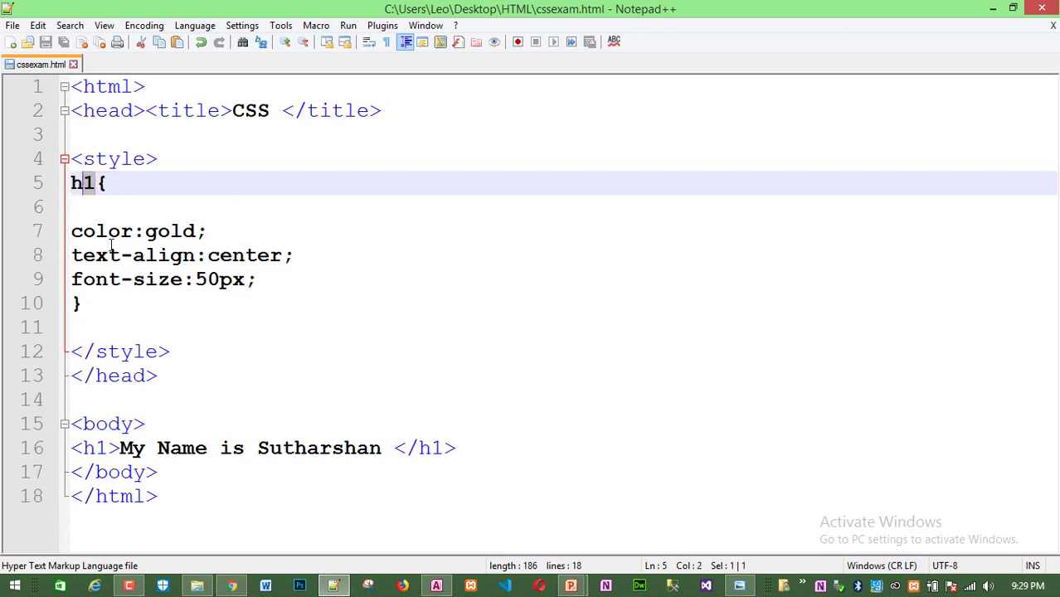
type("2")
left_click(270, 325)
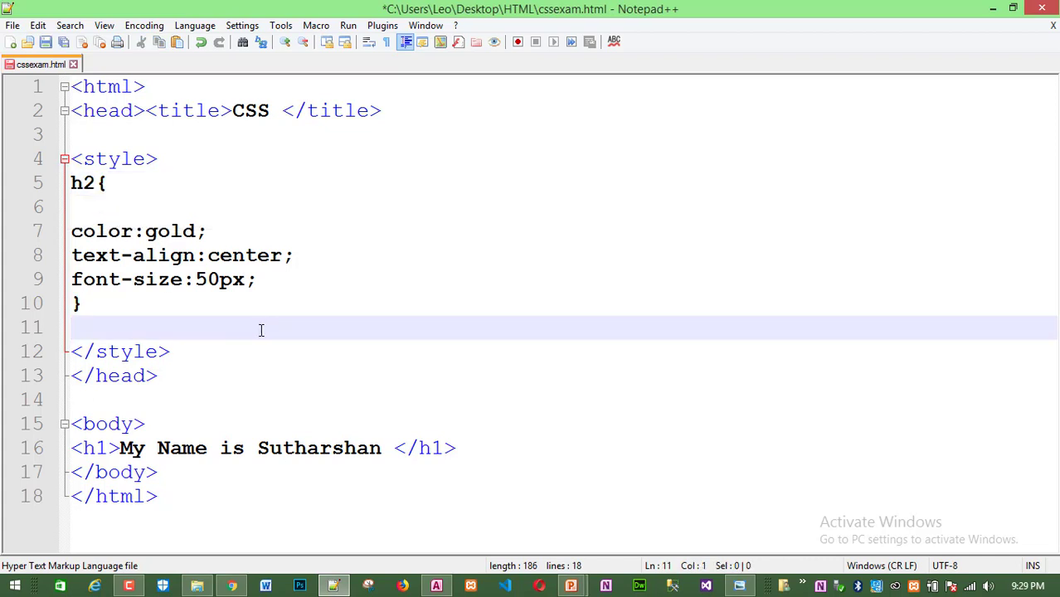
key("ctrl+s")
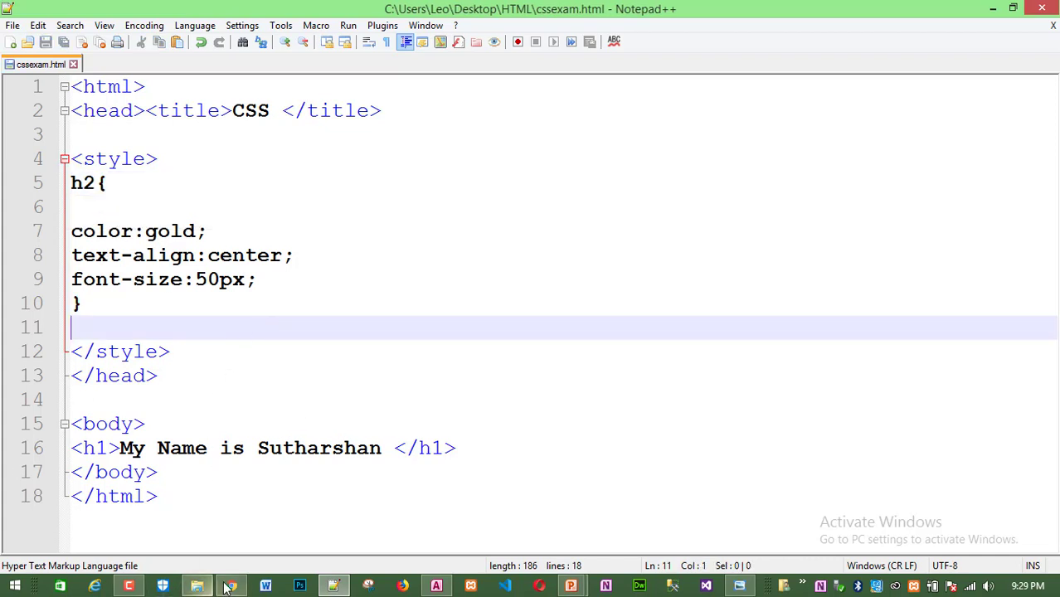
left_click(228, 587)
left_click(67, 40)
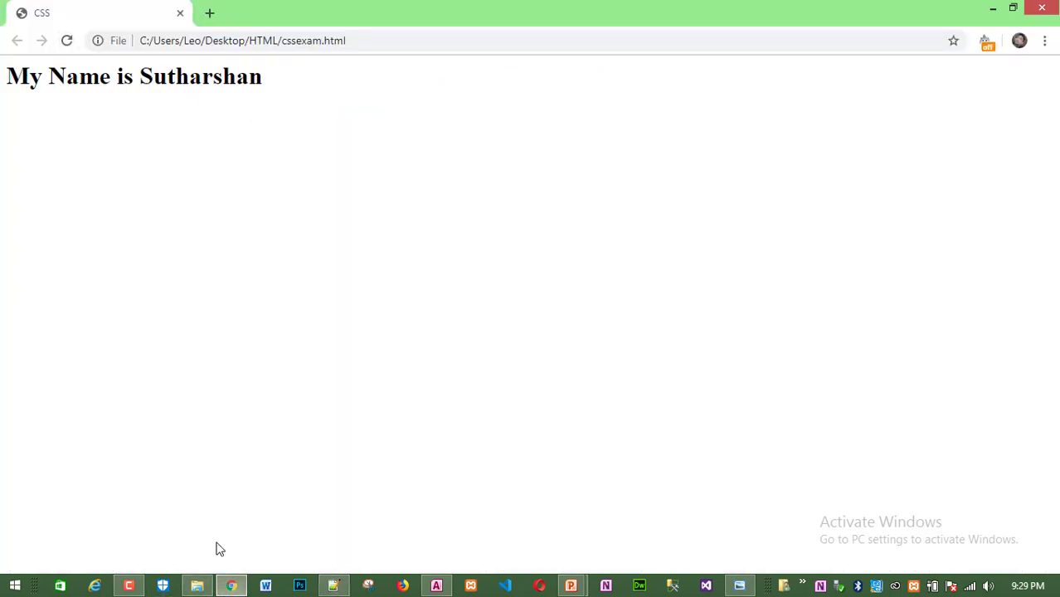
left_click(336, 586)
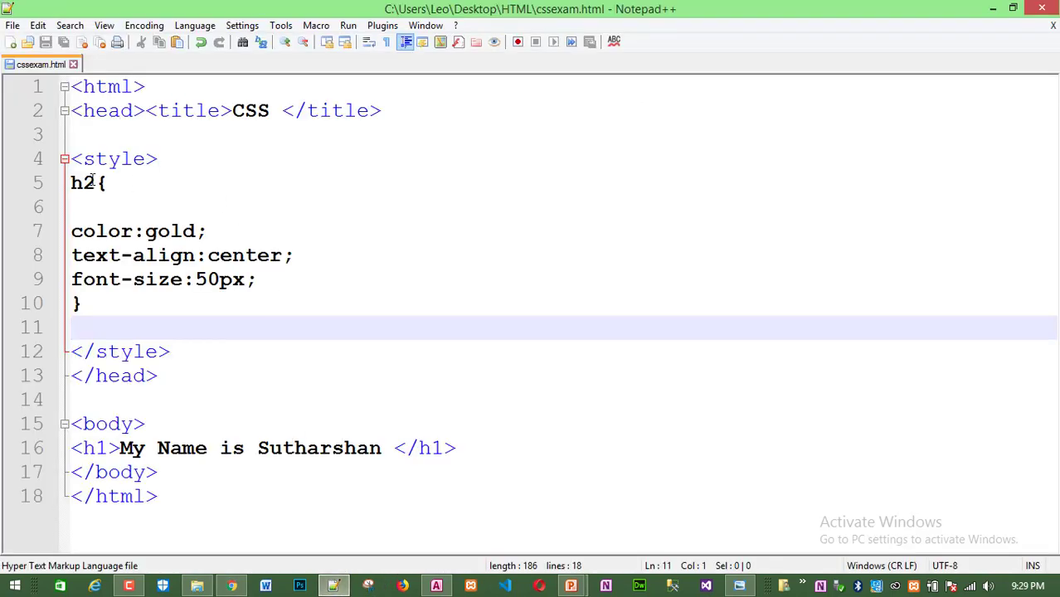
Add '<h2> my age is 26 </h2>' on a new line below the h1 name heading and save.
left_click_drag(73, 185, 114, 304)
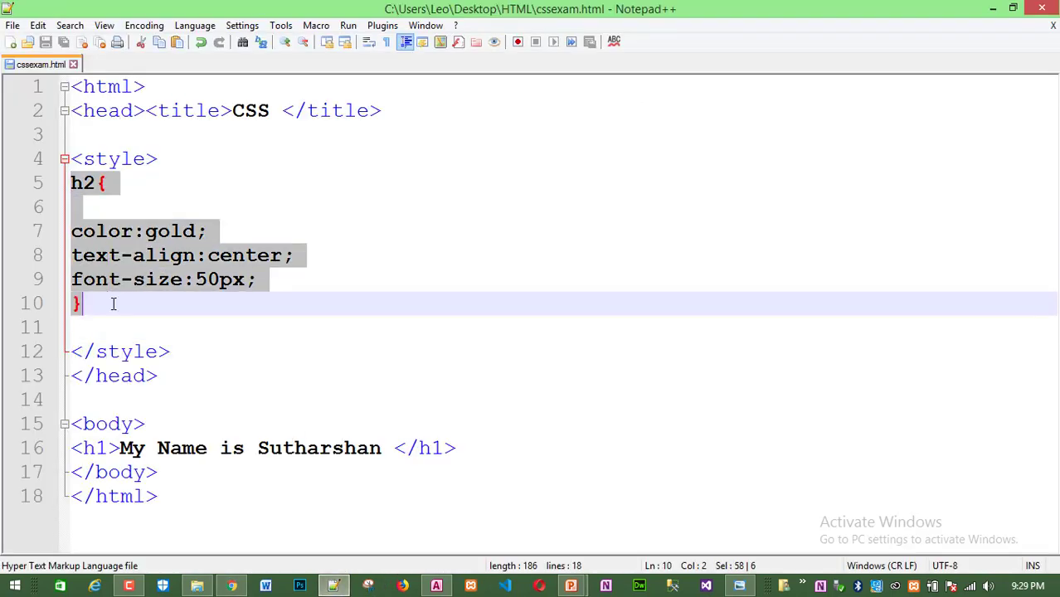
left_click_drag(73, 448, 530, 461)
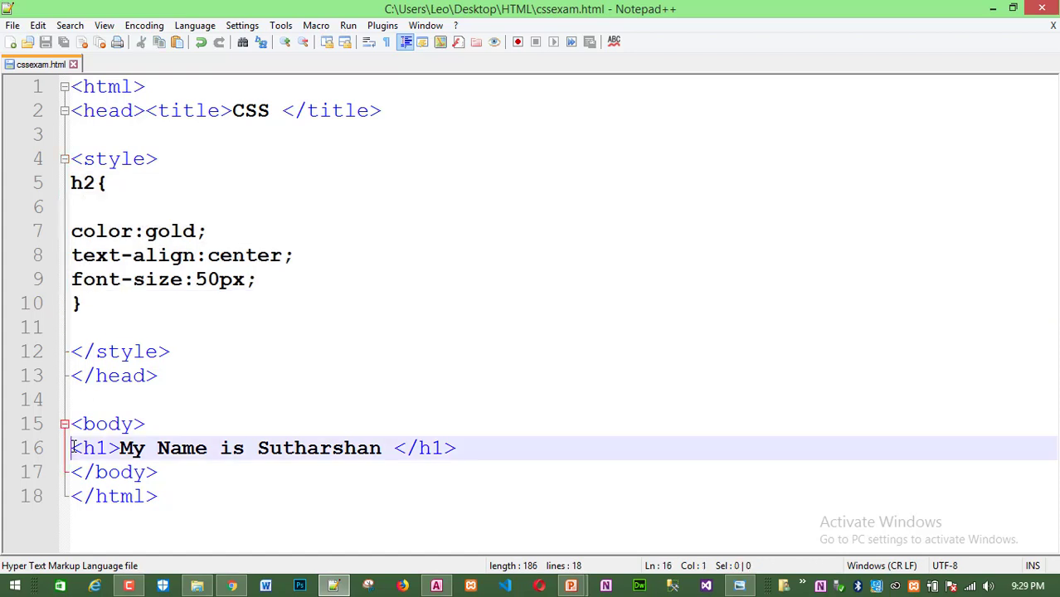
left_click(493, 451)
key("Return")
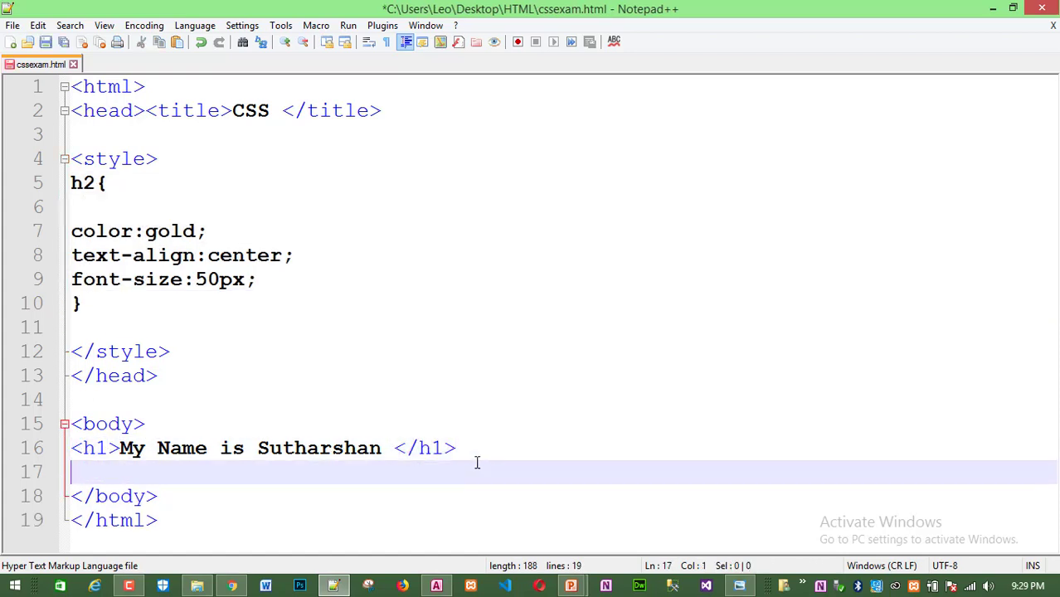
type("<h2")
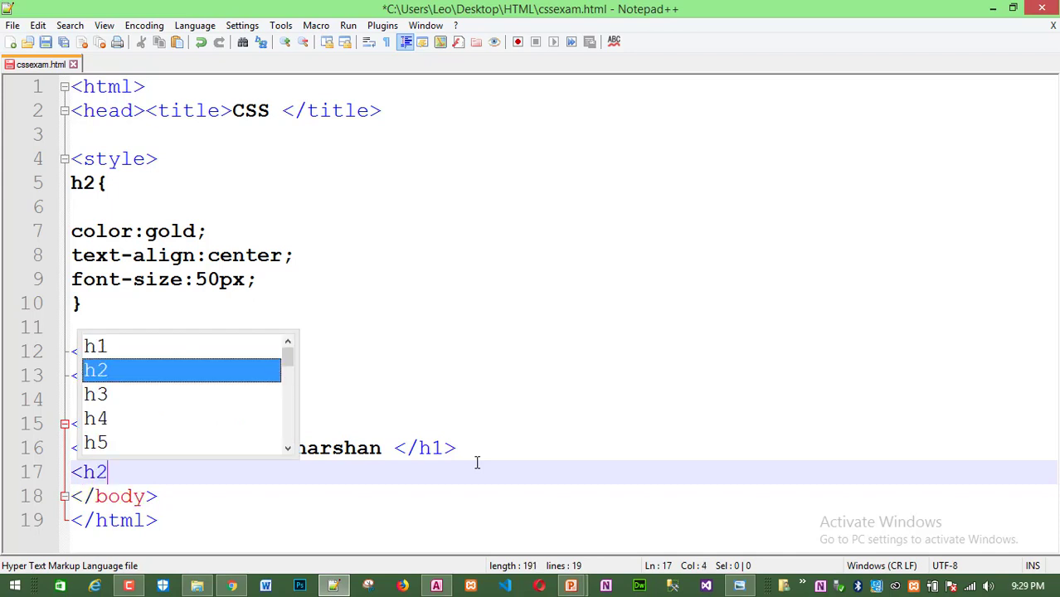
type(">")
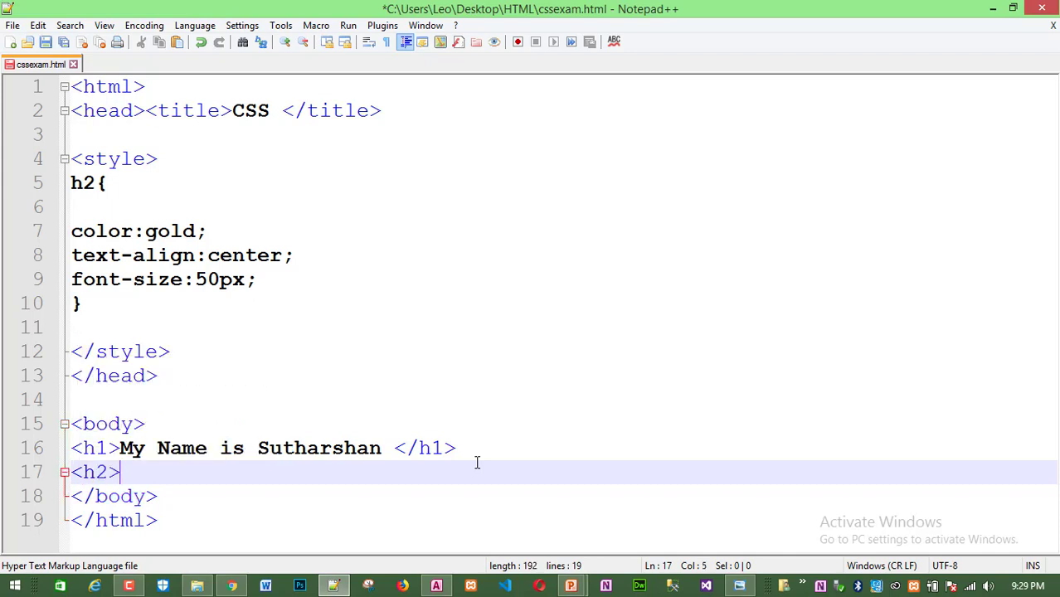
type(" my ")
type("age is ")
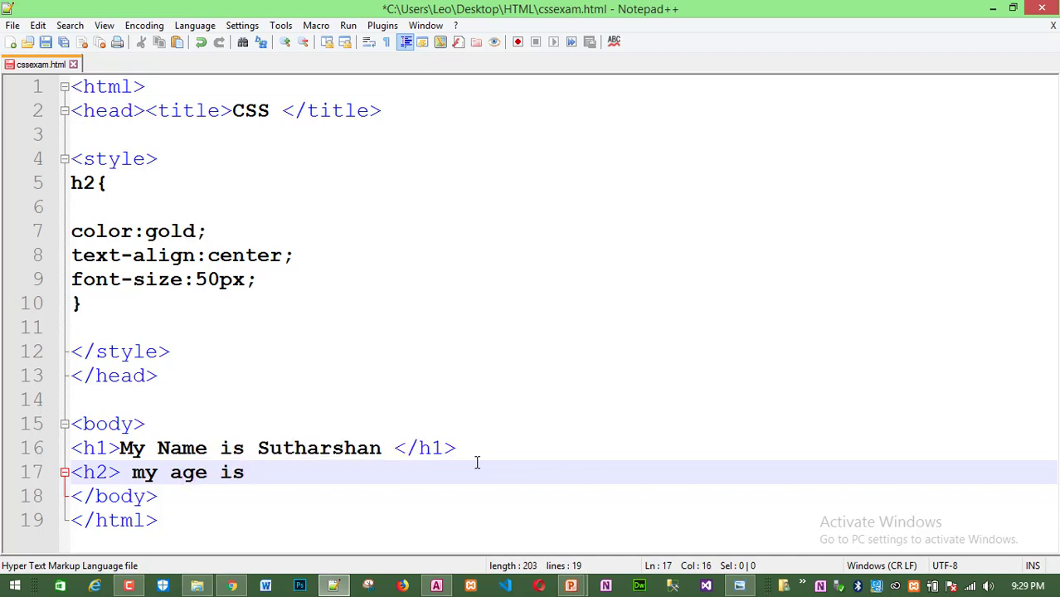
type("26 <")
type("/h2>")
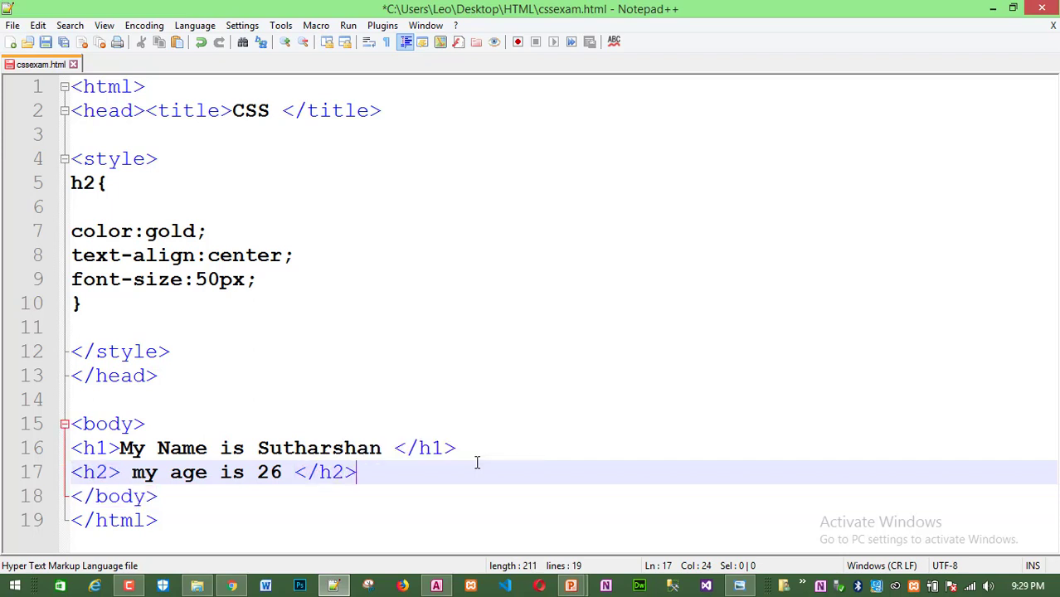
key("ctrl+s")
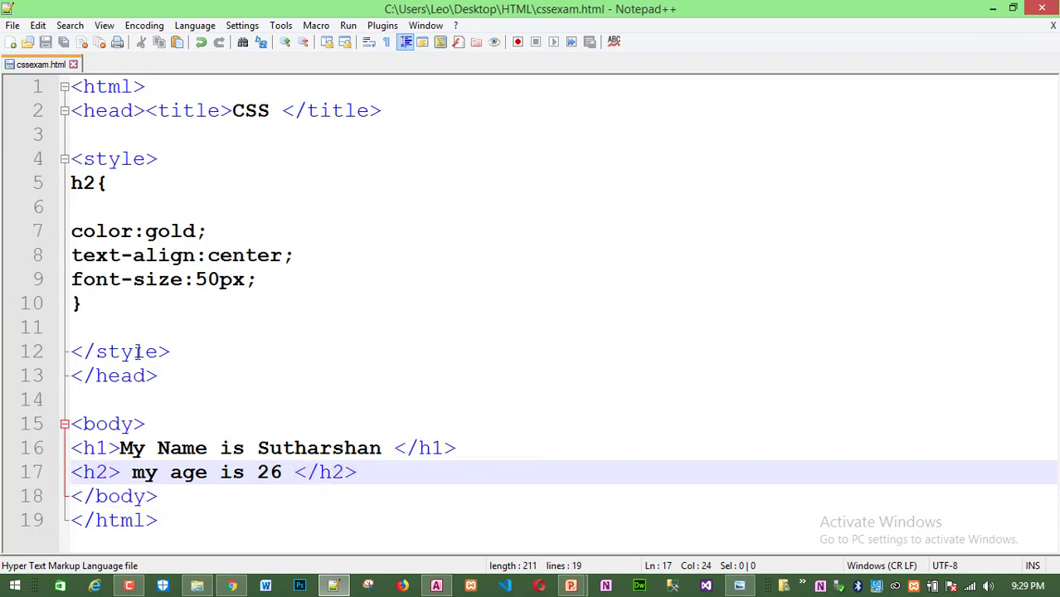
Reload the Chrome preview so 'my age is 26' appears large, gold and centred.
left_click_drag(71, 184, 81, 304)
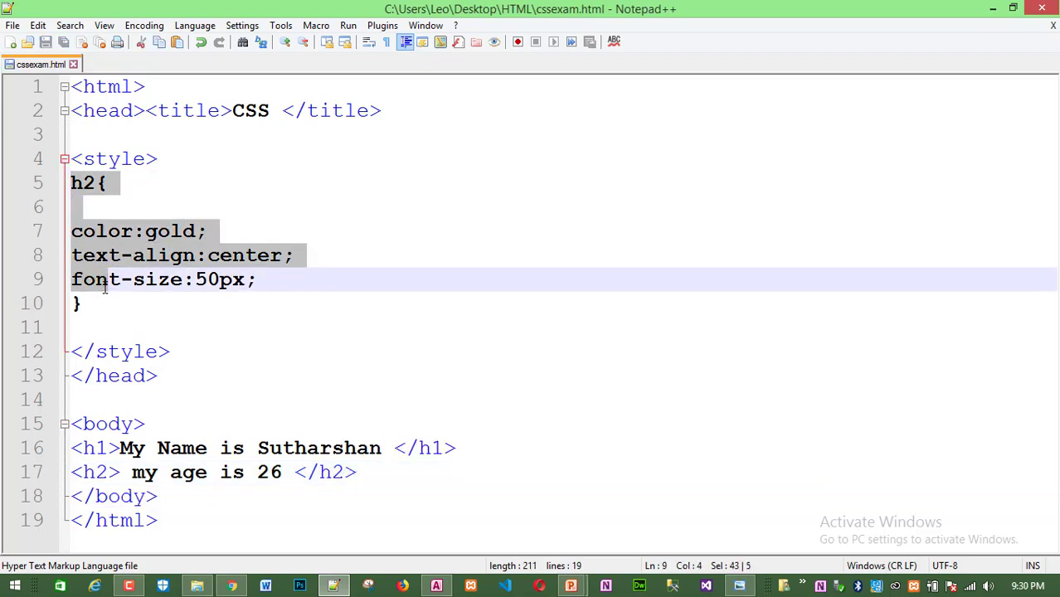
left_click_drag(83, 472, 356, 472)
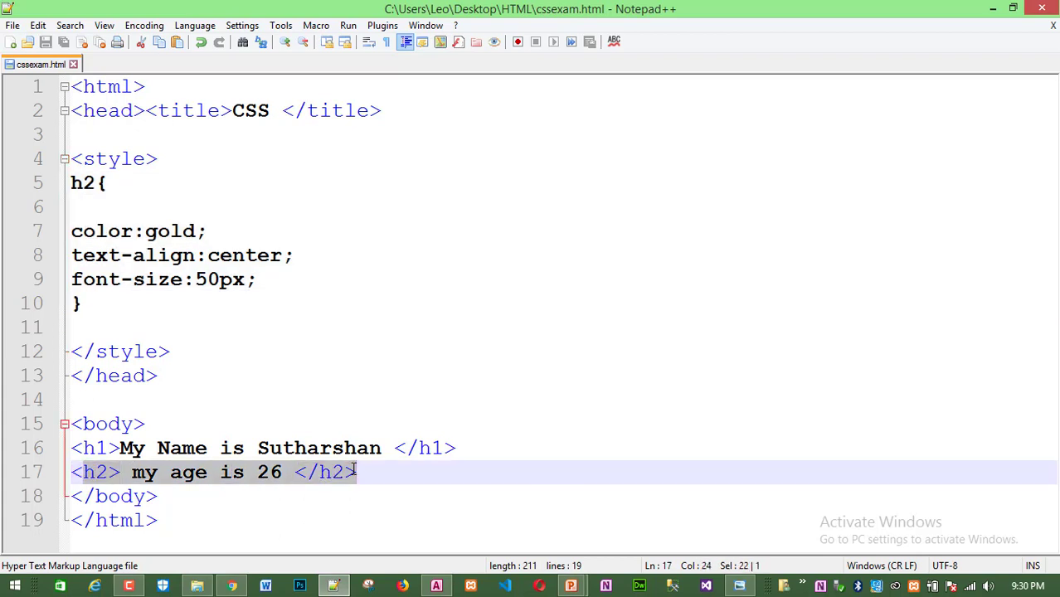
left_click(107, 472)
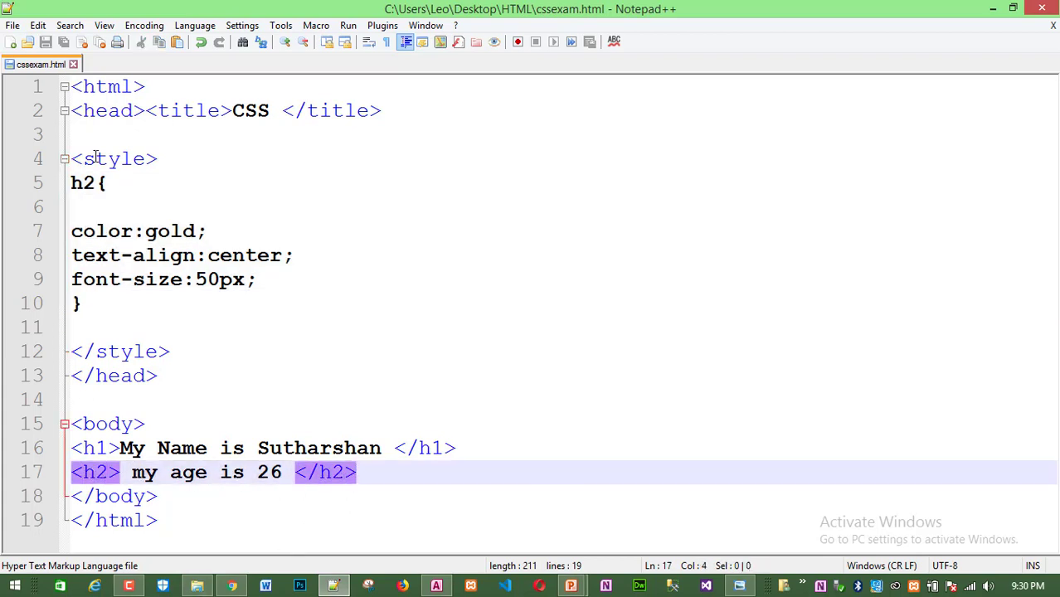
left_click(222, 591)
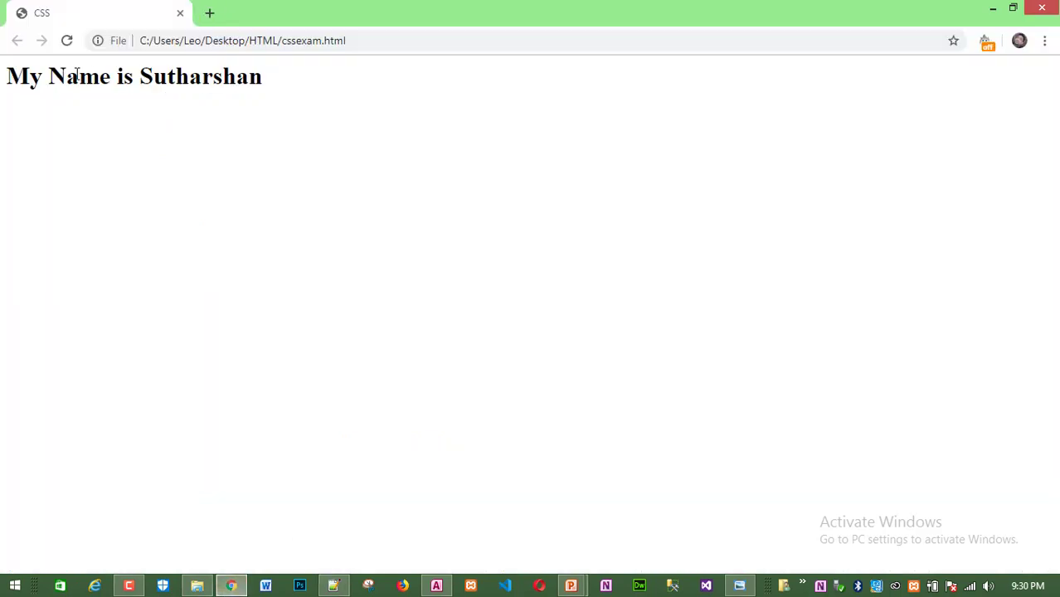
left_click(69, 43)
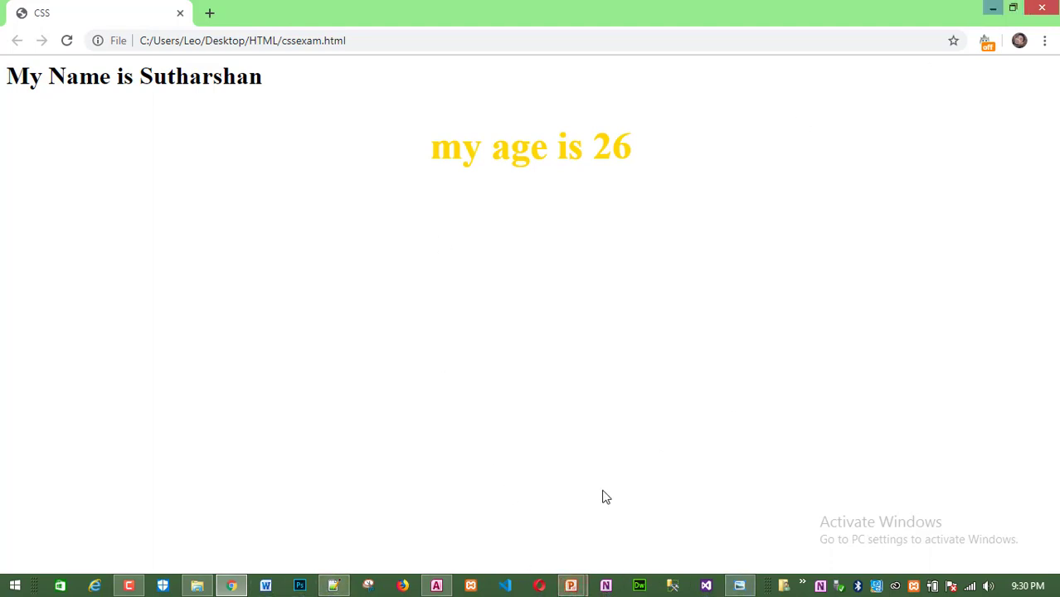
Back in cssexam.html, select the h2 style rule on lines 5–10.
left_click(332, 586)
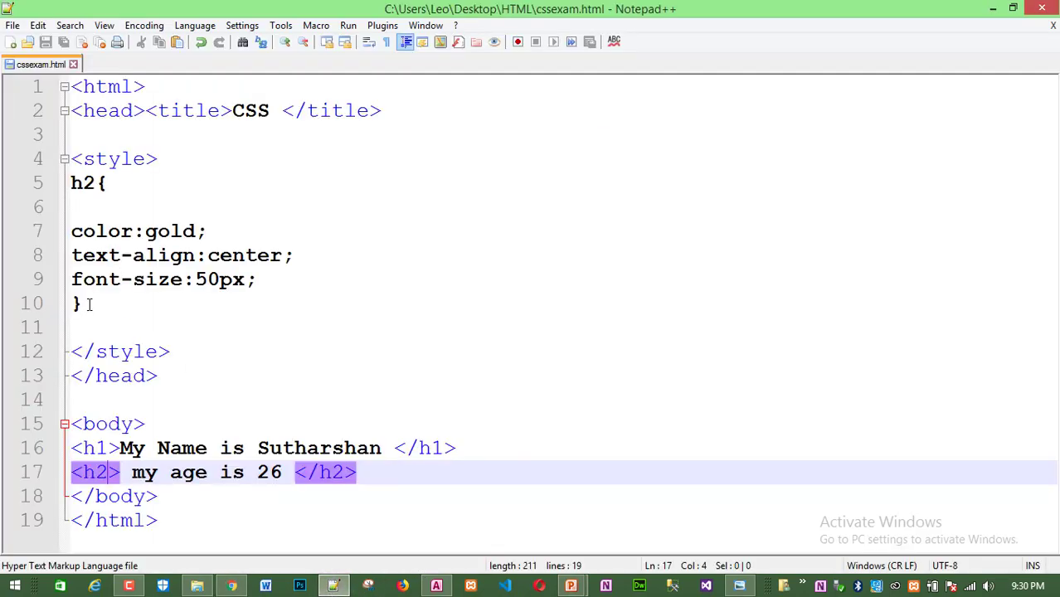
left_click_drag(83, 303, 54, 184)
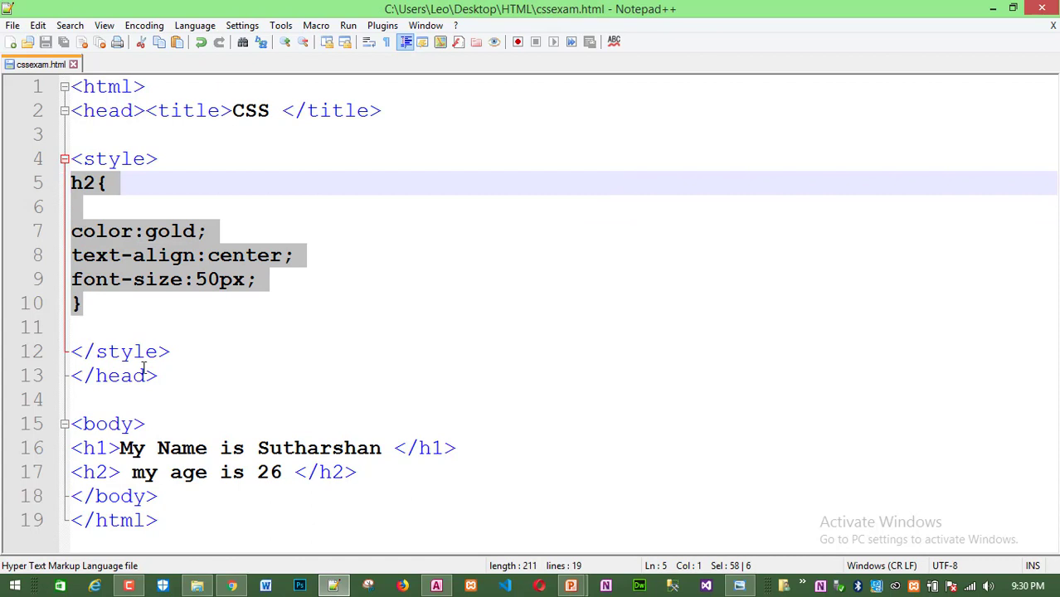
left_click(95, 449)
left_click_drag(95, 449, 110, 449)
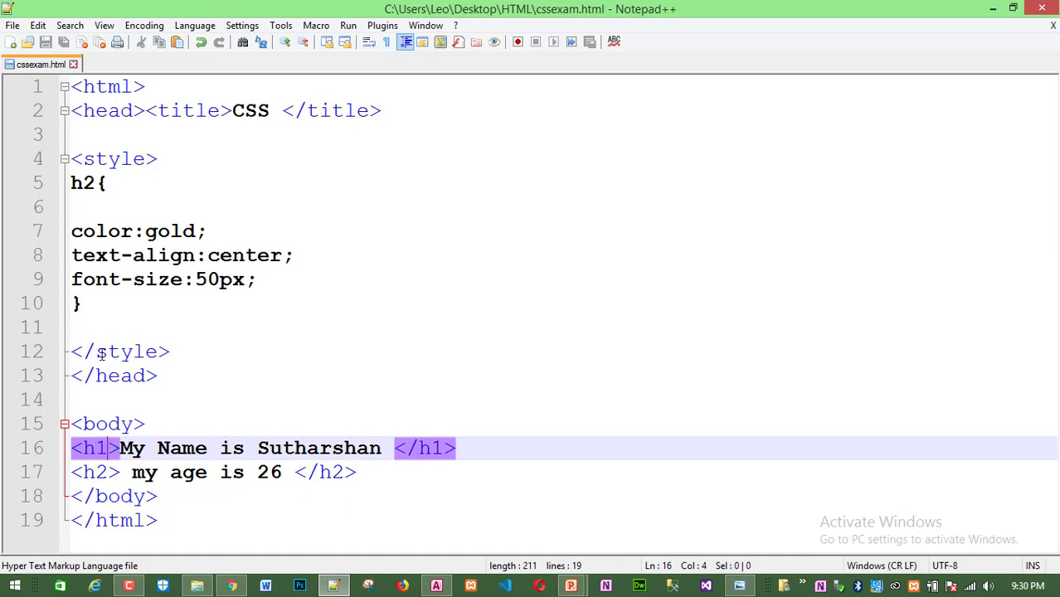
left_click(99, 201)
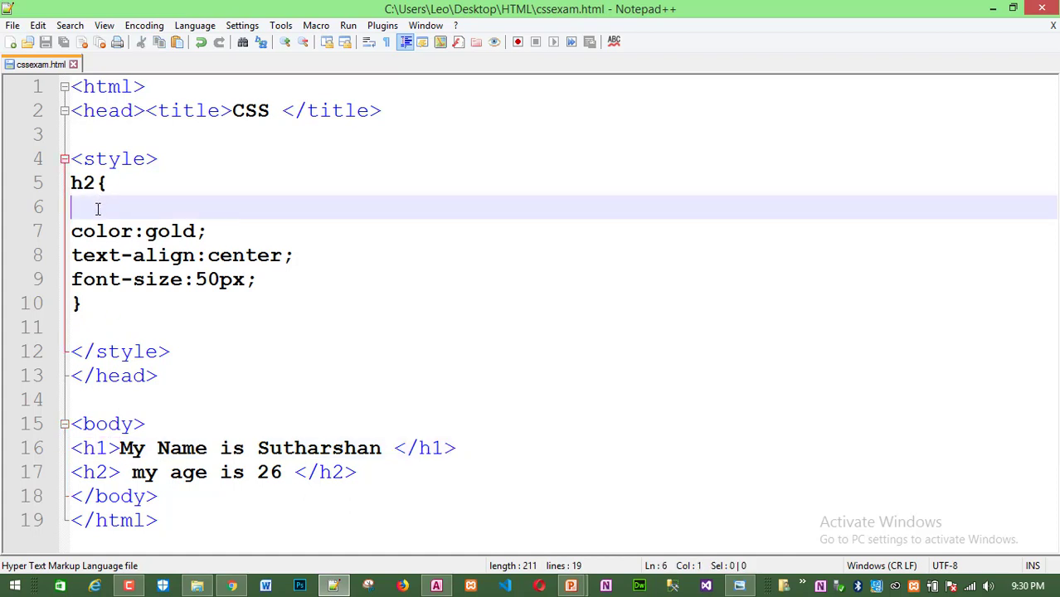
left_click_drag(72, 184, 116, 183)
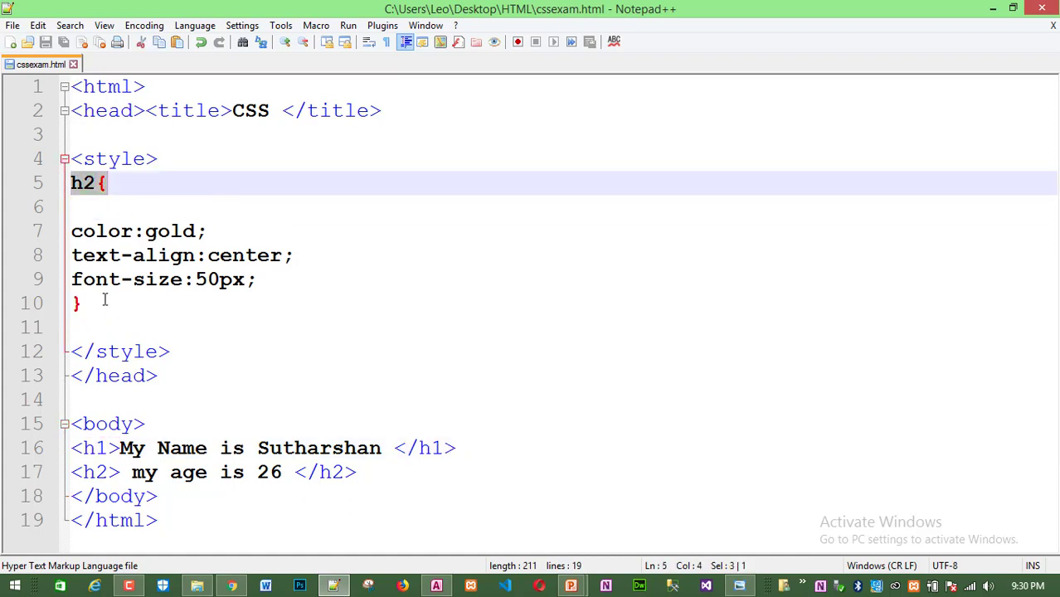
left_click_drag(94, 294, 73, 181)
left_click(170, 279)
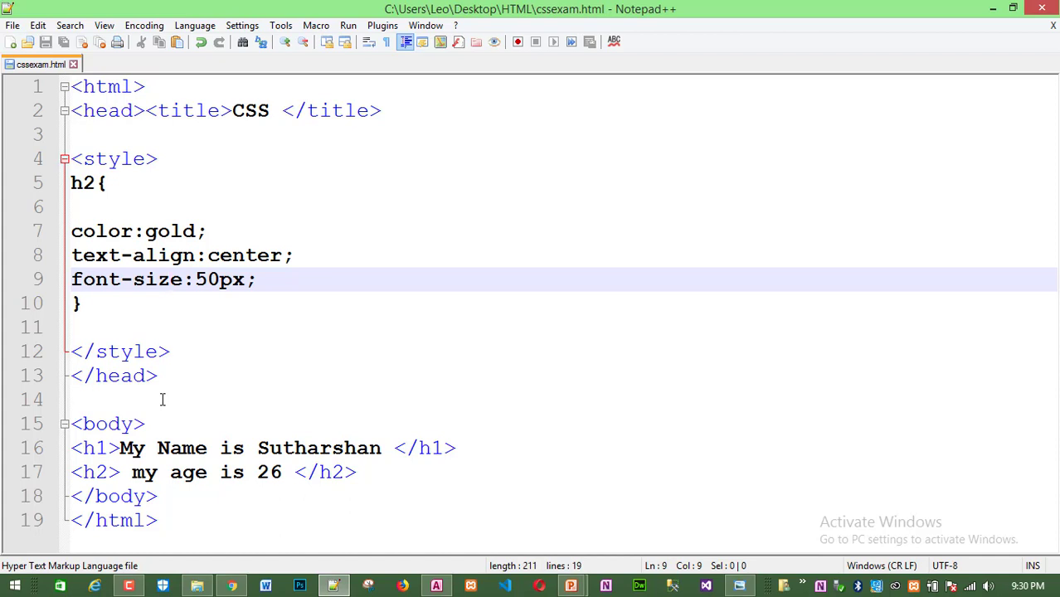
left_click_drag(81, 304, 71, 182)
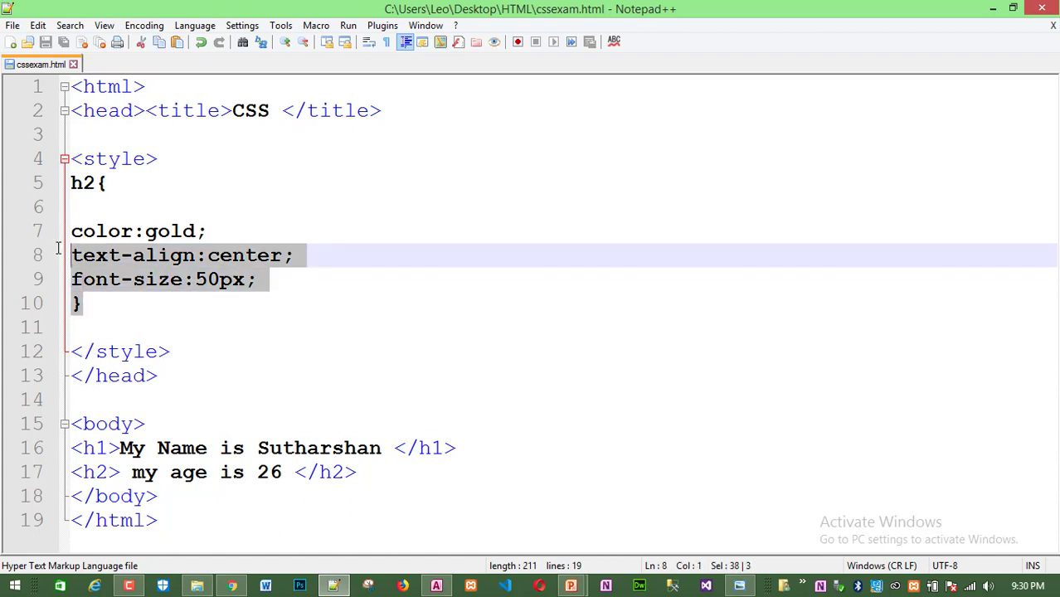
left_click(137, 260)
left_click_drag(255, 280, 71, 255)
left_click(85, 304)
left_click_drag(86, 304, 66, 184)
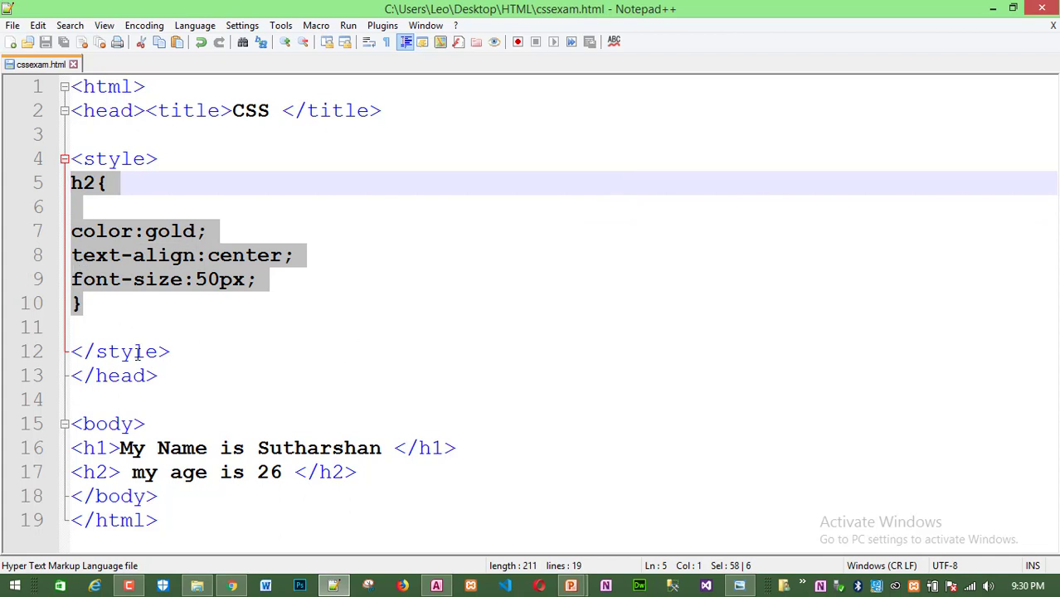
Delete the blank line 11 after the h2 rule and reselect the rule on lines 5–10.
left_click(81, 332)
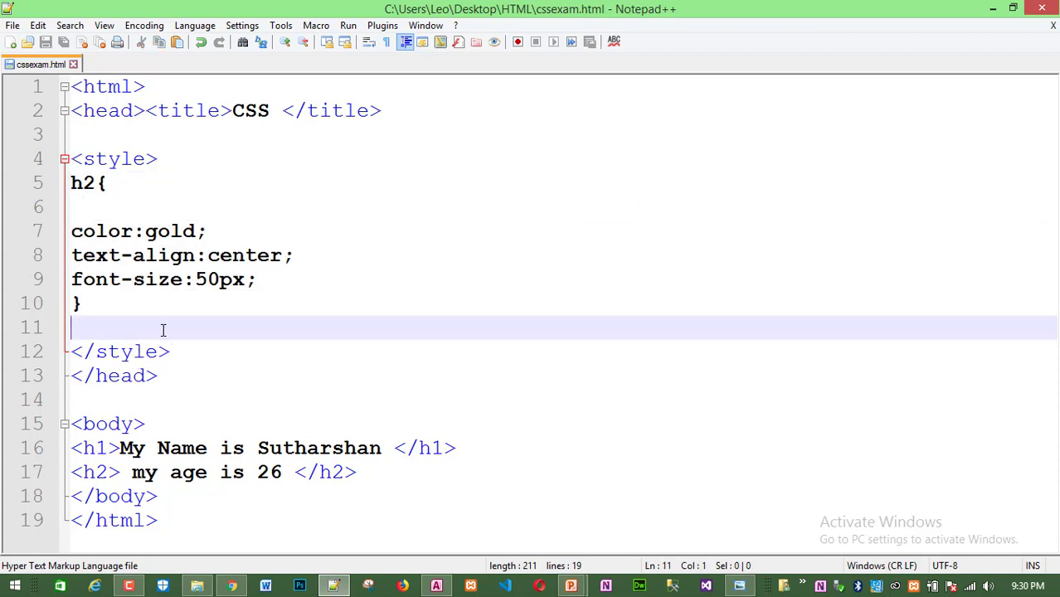
key("BackSpace")
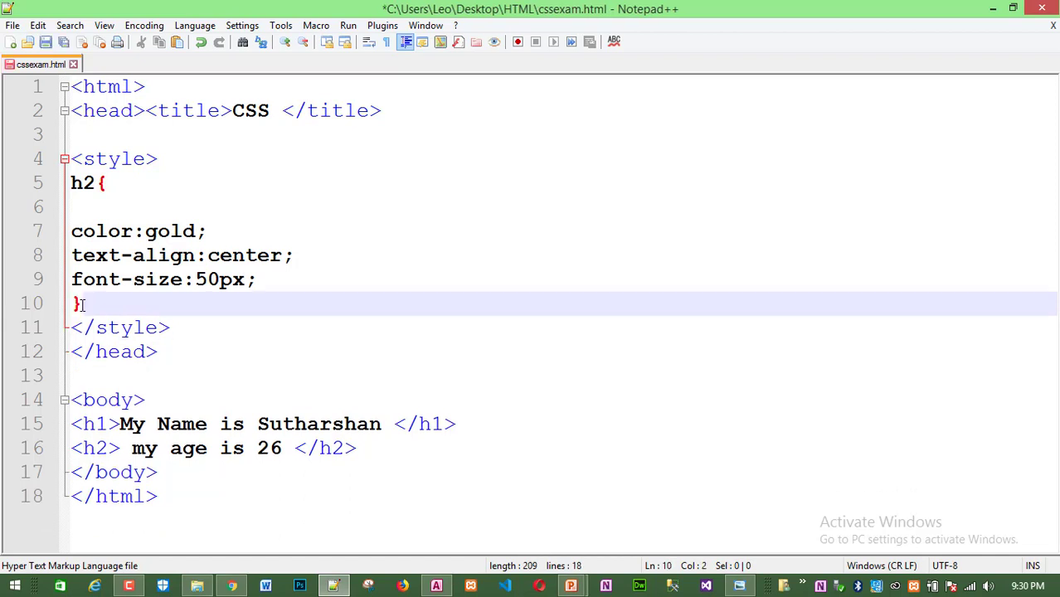
left_click_drag(81, 304, 52, 189)
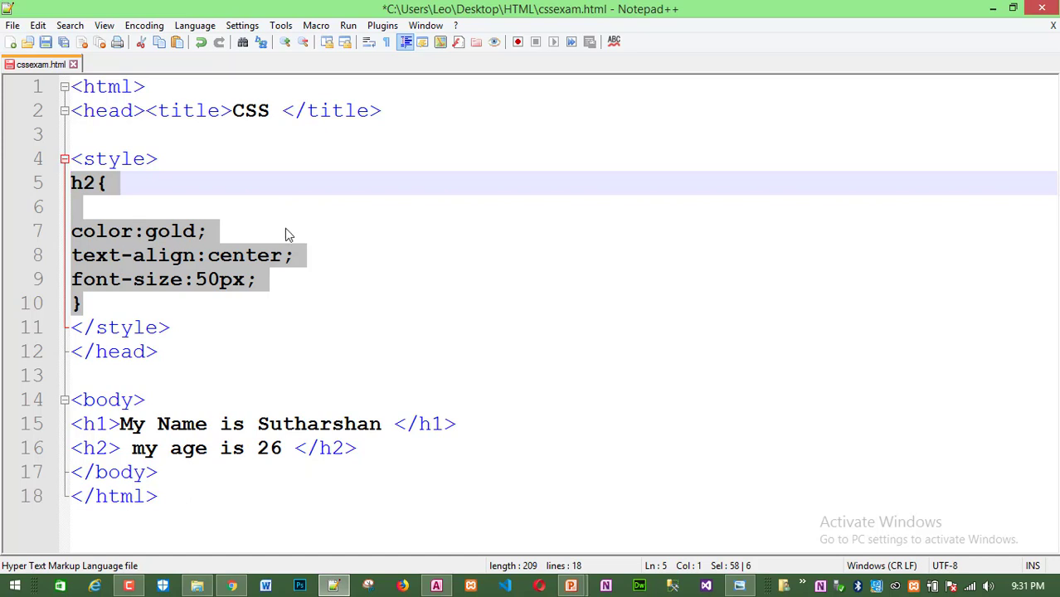
left_click(106, 304)
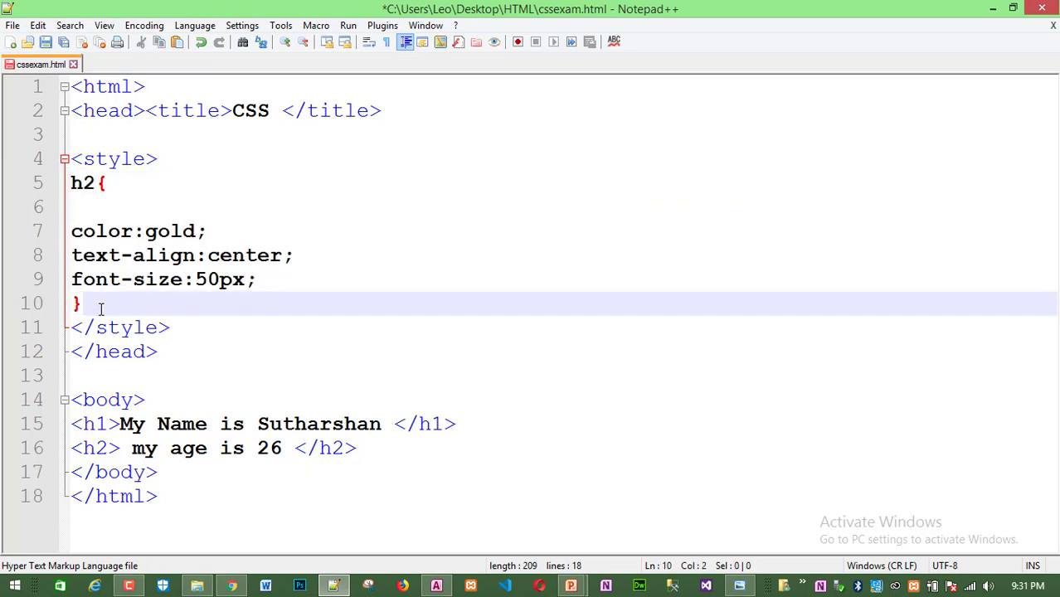
left_click_drag(97, 303, 50, 192)
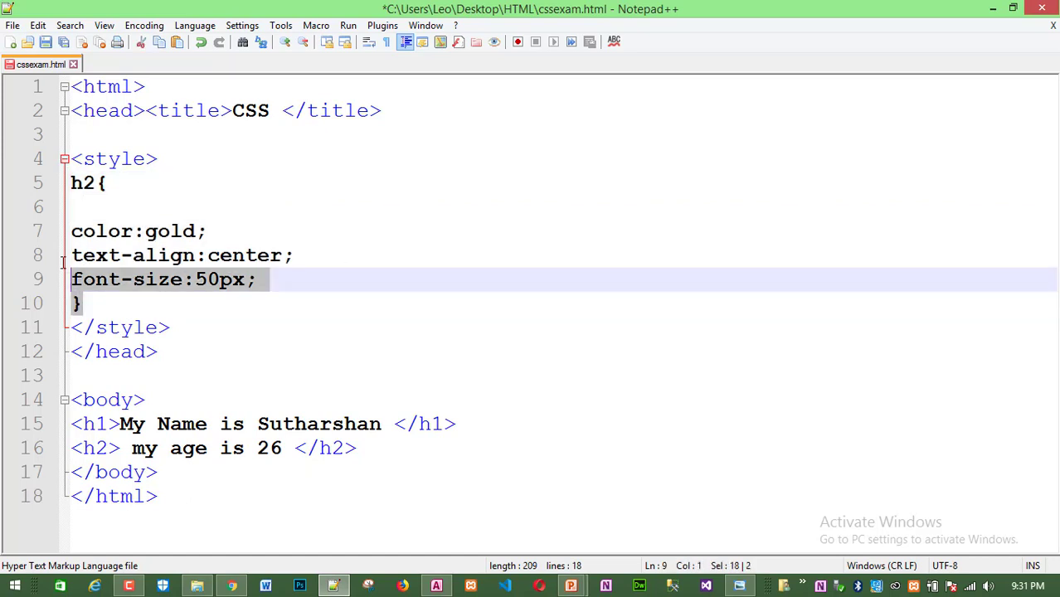
Cut the h2 rule, delete the empty <style></style> block, and create blank document new 1.
right_click(91, 184)
left_click(123, 192)
left_click(183, 207)
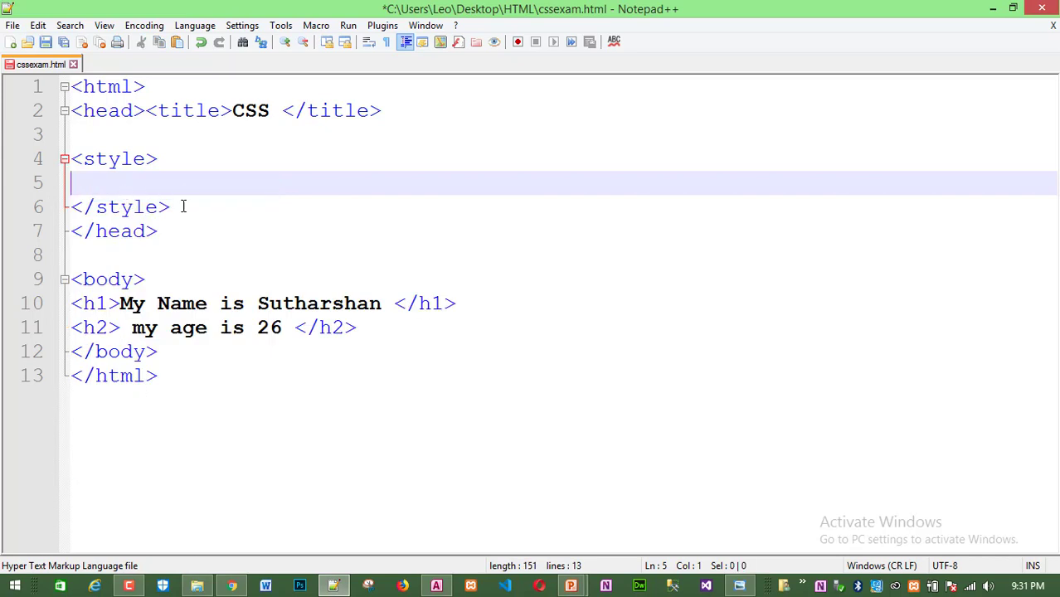
key("shift+Up")
key("shift+Up")
key("shift+Home")
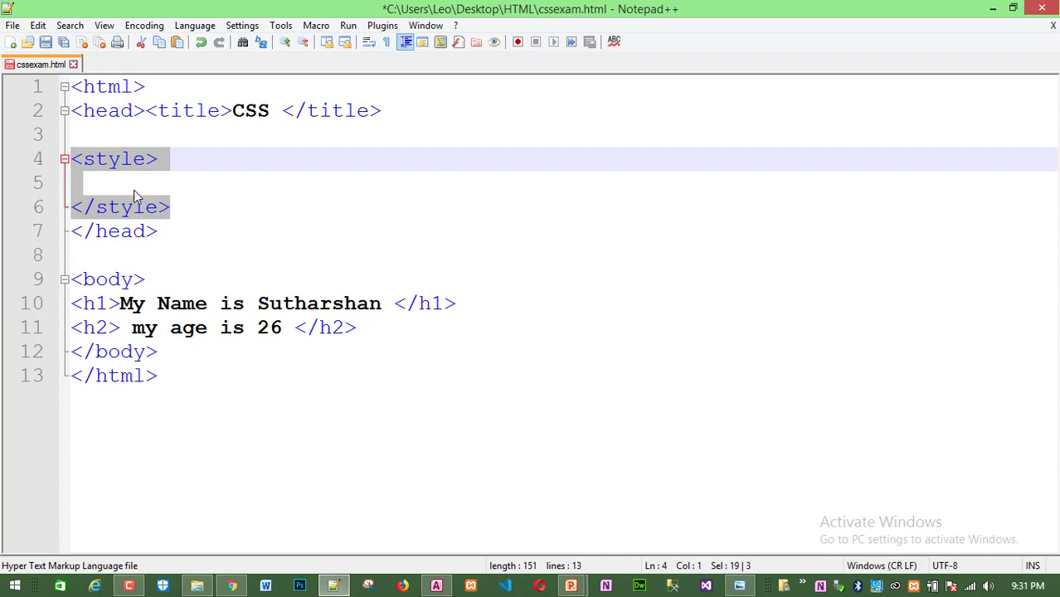
key("Delete")
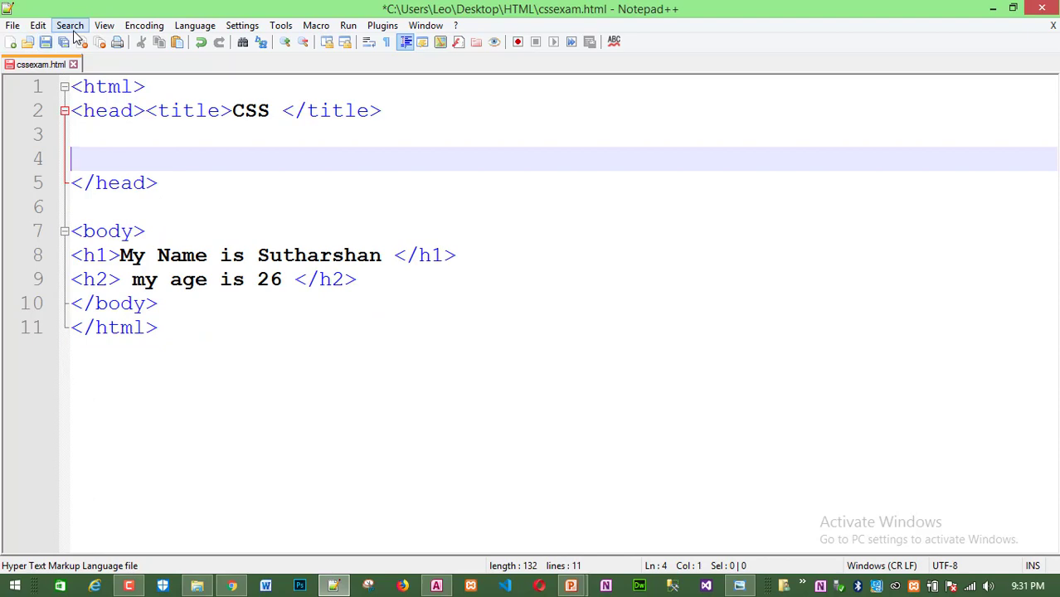
left_click(12, 25)
left_click(50, 10)
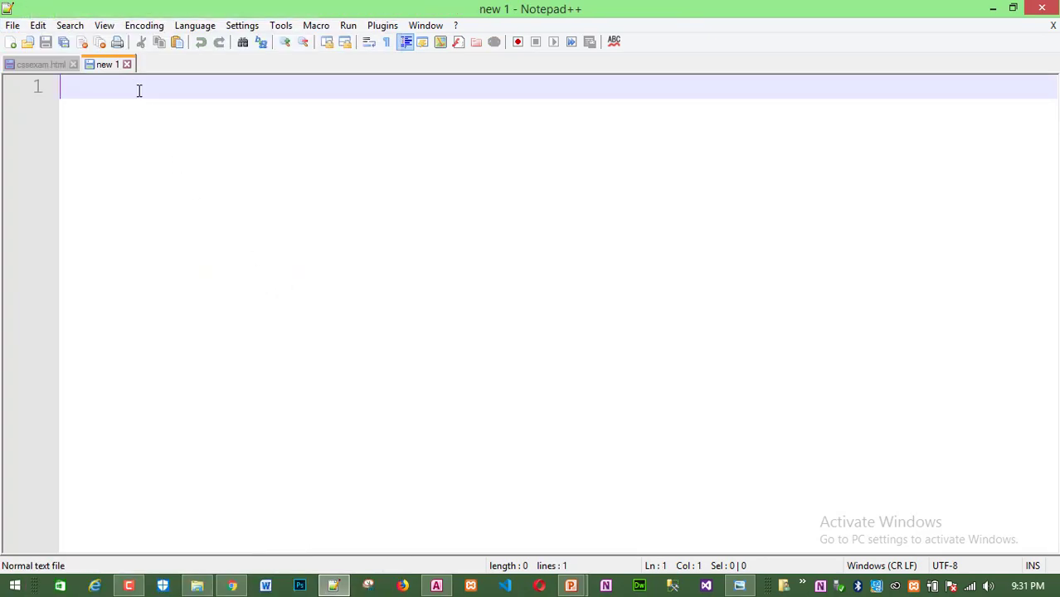
Set the new file's language to CSS, paste the h2 rule, and remove blank line 2.
left_click(195, 25)
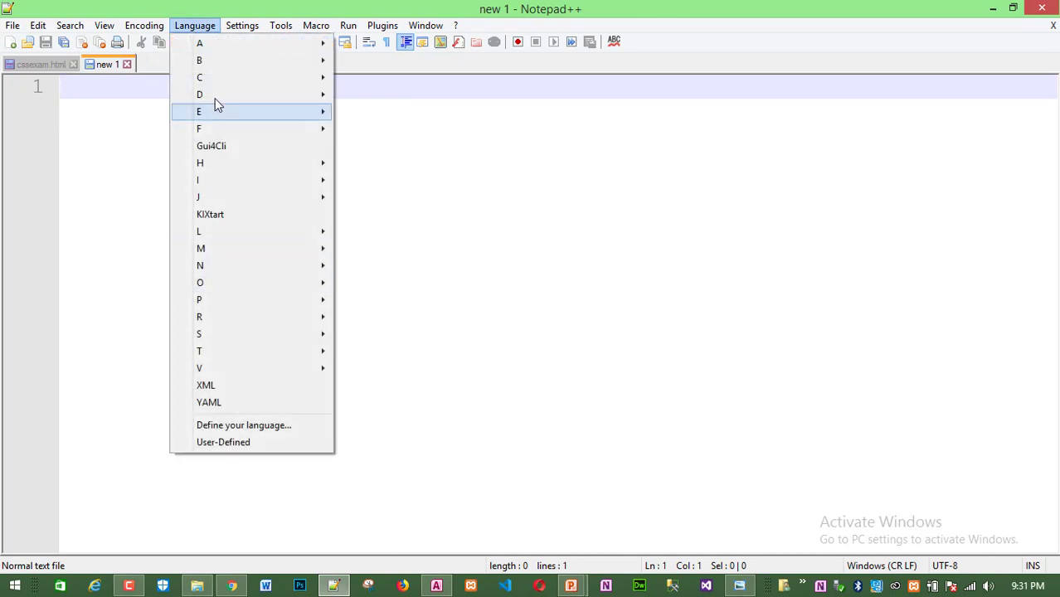
mouse_move(219, 76)
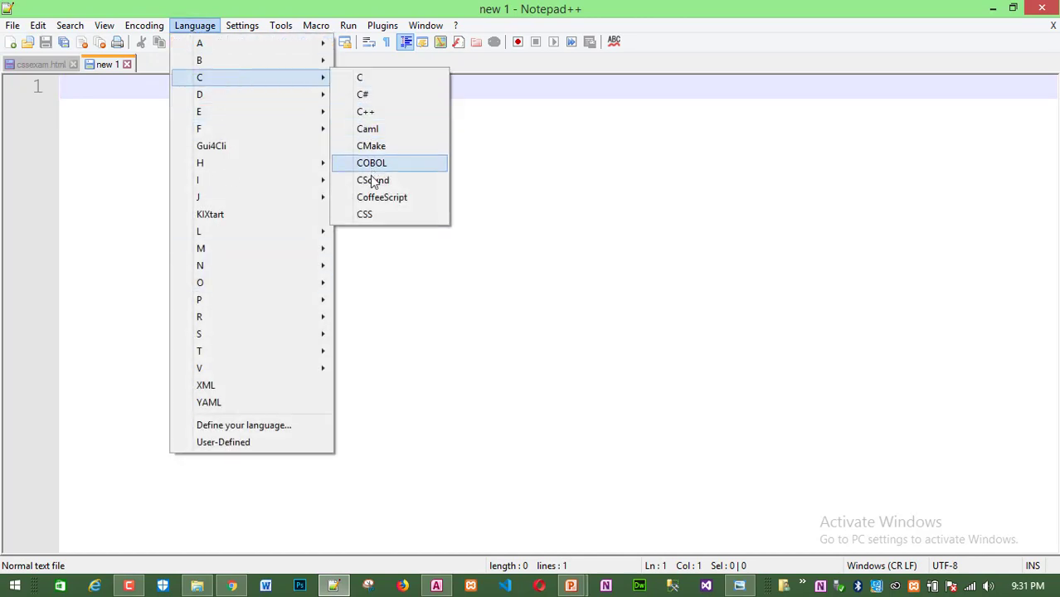
left_click(374, 218)
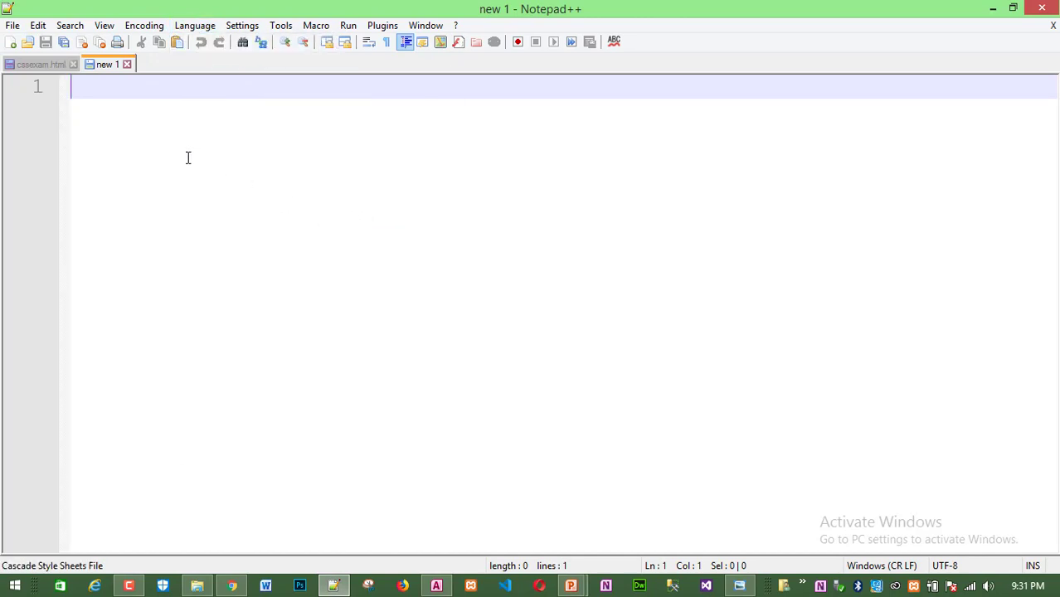
key("ctrl+v")
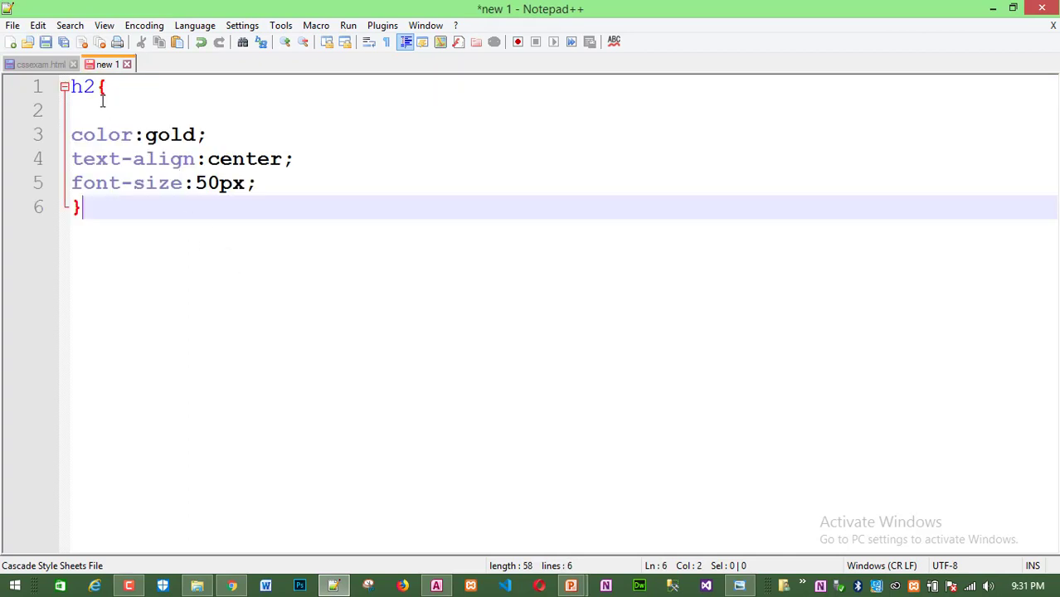
left_click(102, 116)
key("BackSpace")
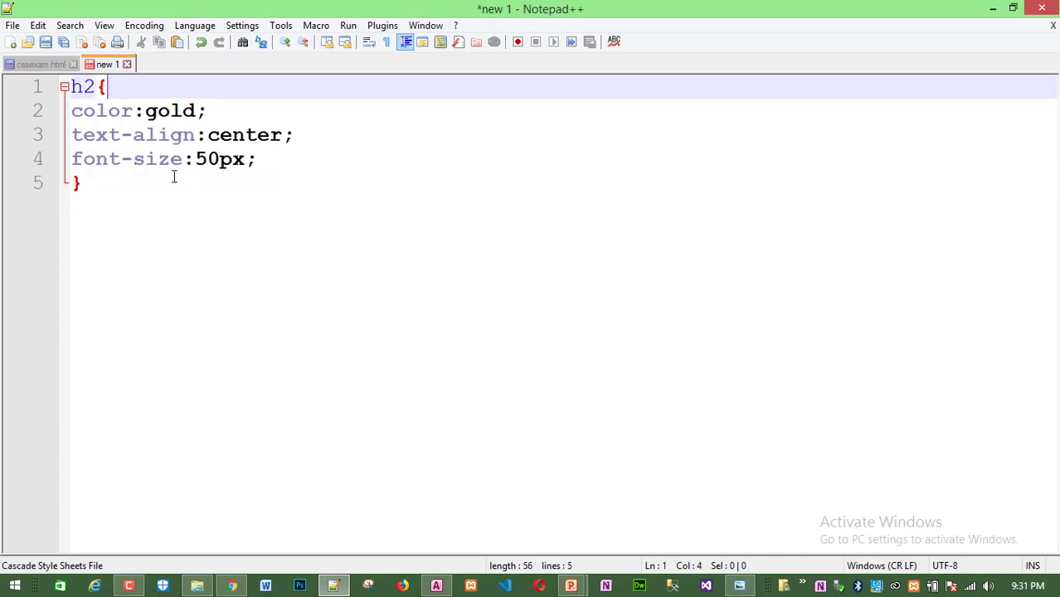
Save the stylesheet as 12.css in the HTML folder.
key("ctrl+s")
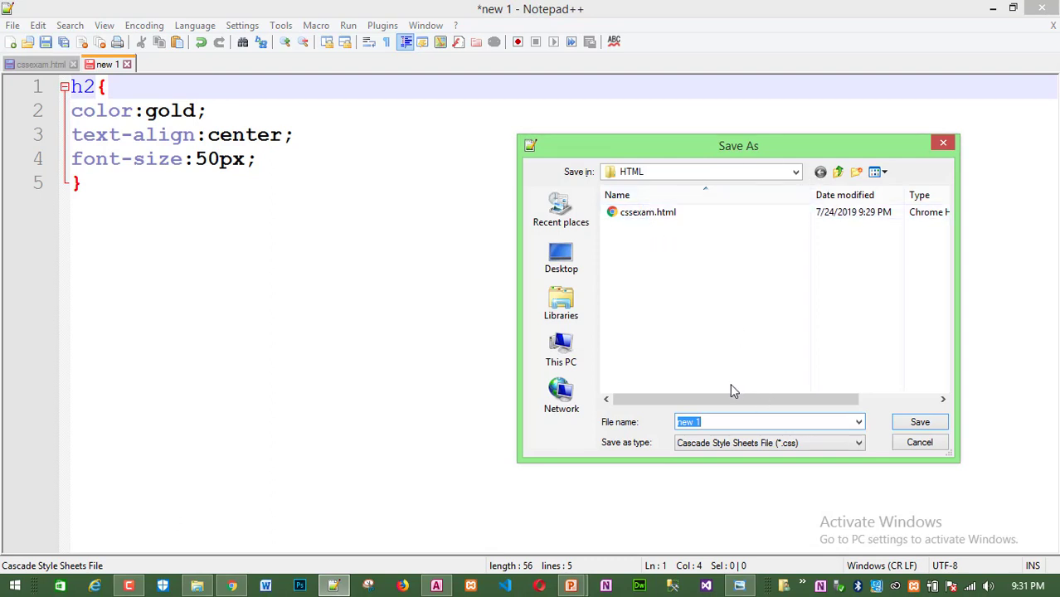
type("12")
left_click(928, 425)
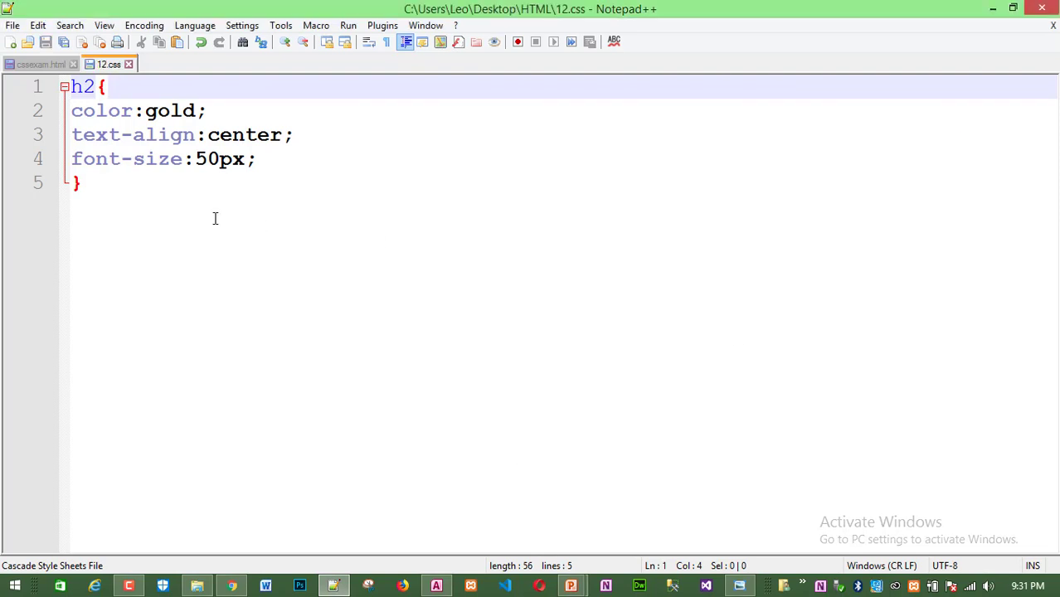
Compare the cssexam.html and 12.css tabs, leaving the caret after the h2 rule's closing brace.
left_click(43, 65)
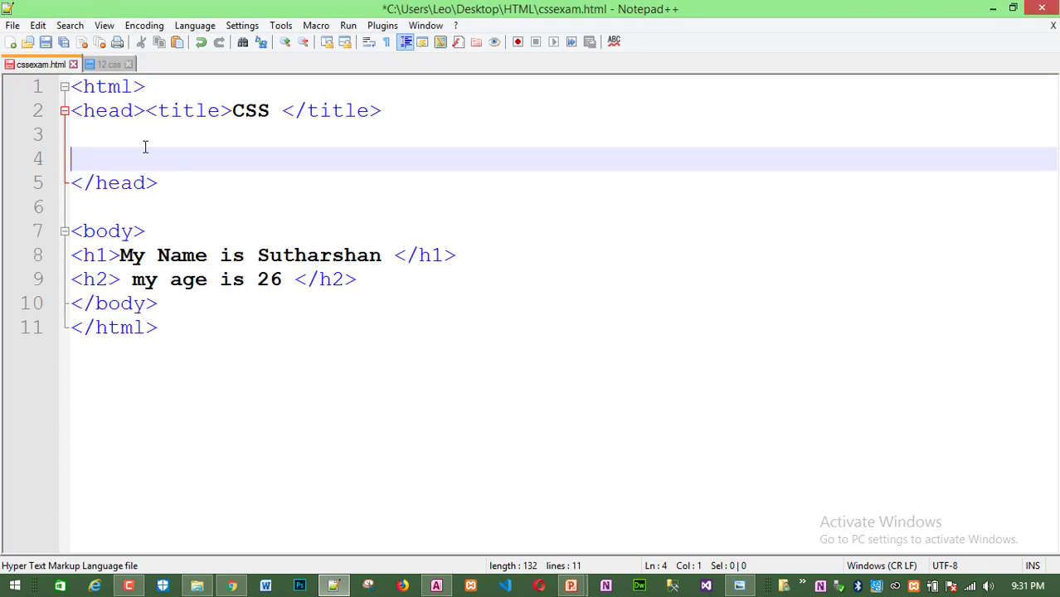
left_click(108, 64)
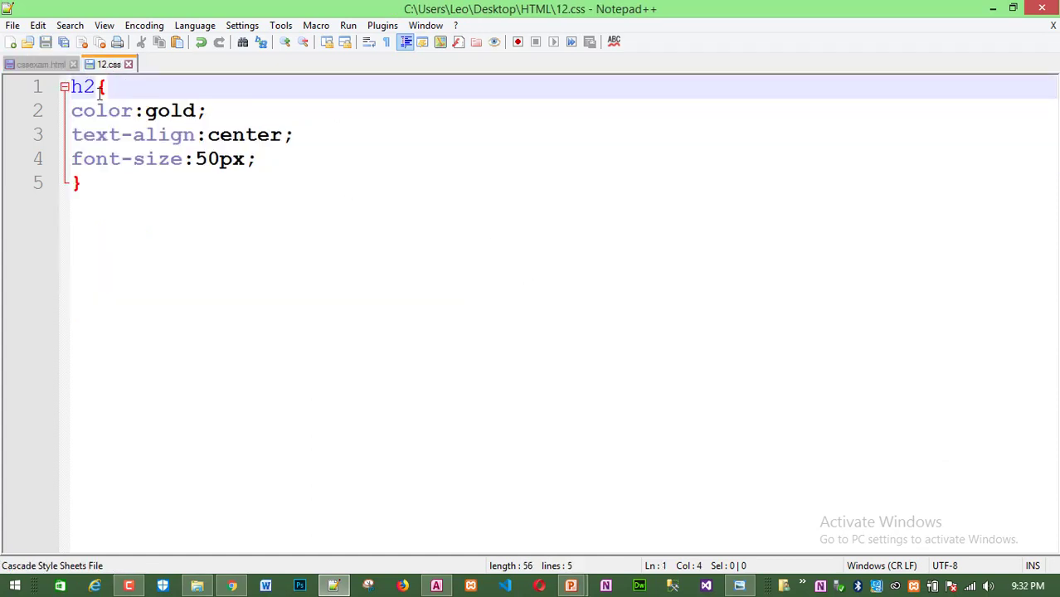
left_click(27, 65)
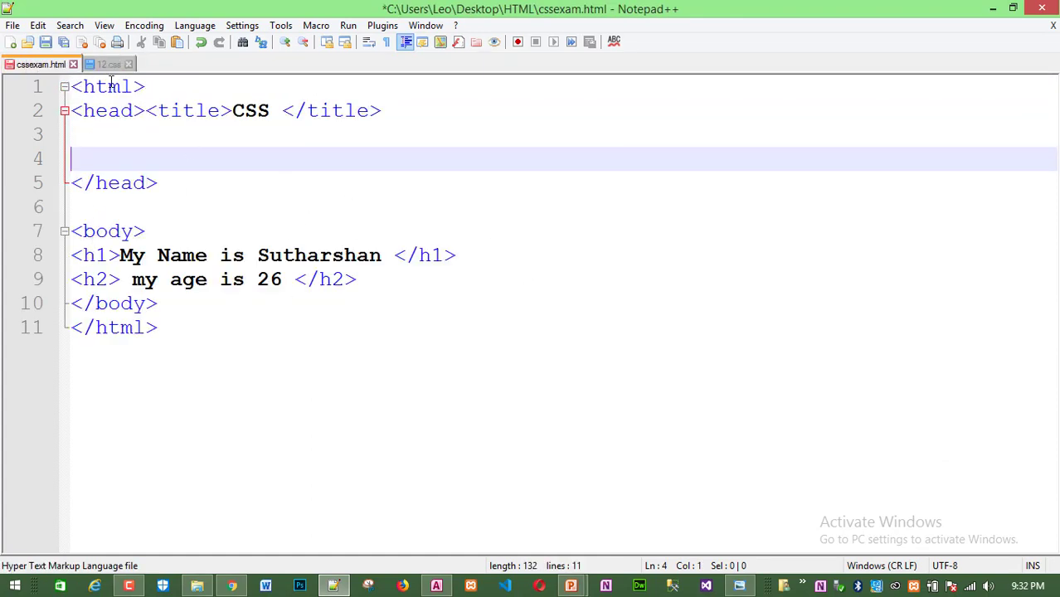
left_click(110, 66)
left_click(300, 287)
Save the style-less cssexam.html and reload Chrome, showing 'my age is 26' plain and black.
left_click(35, 65)
left_click_drag(184, 360, 149, 207)
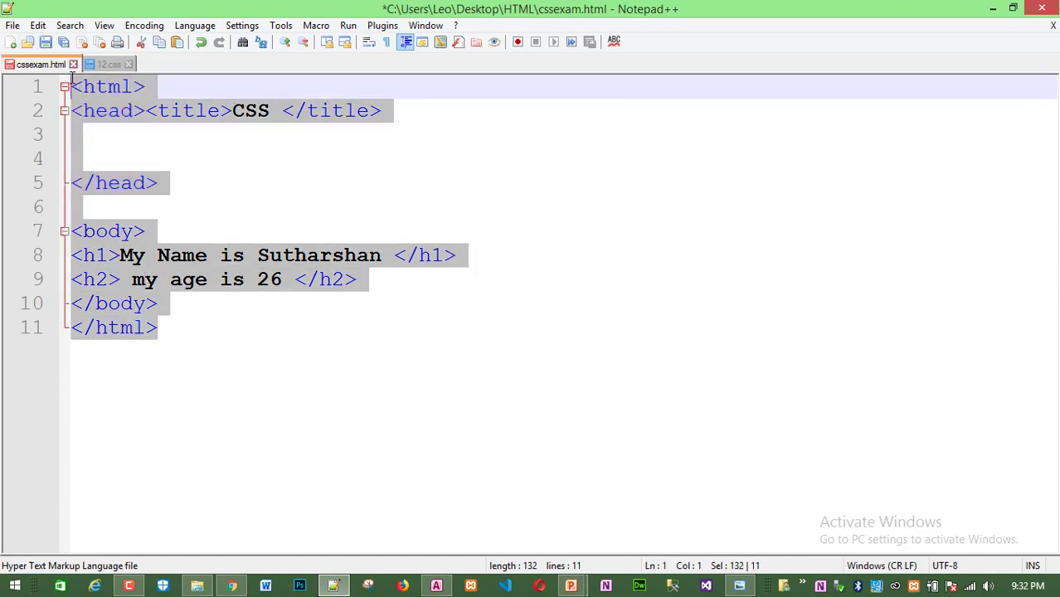
left_click_drag(150, 264, 86, 213)
left_click(184, 388)
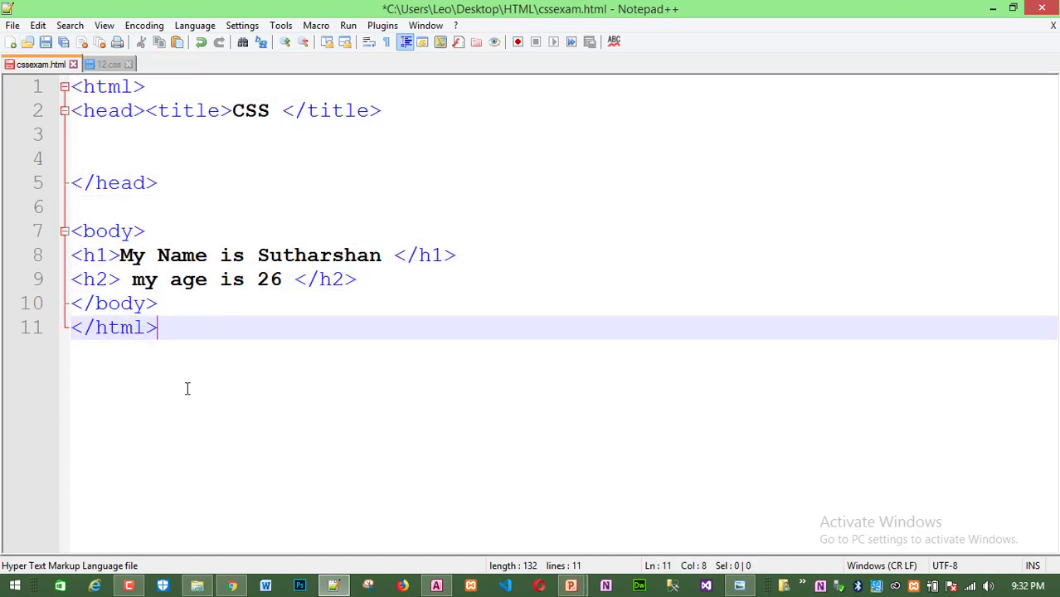
key("ctrl+s")
left_click(231, 585)
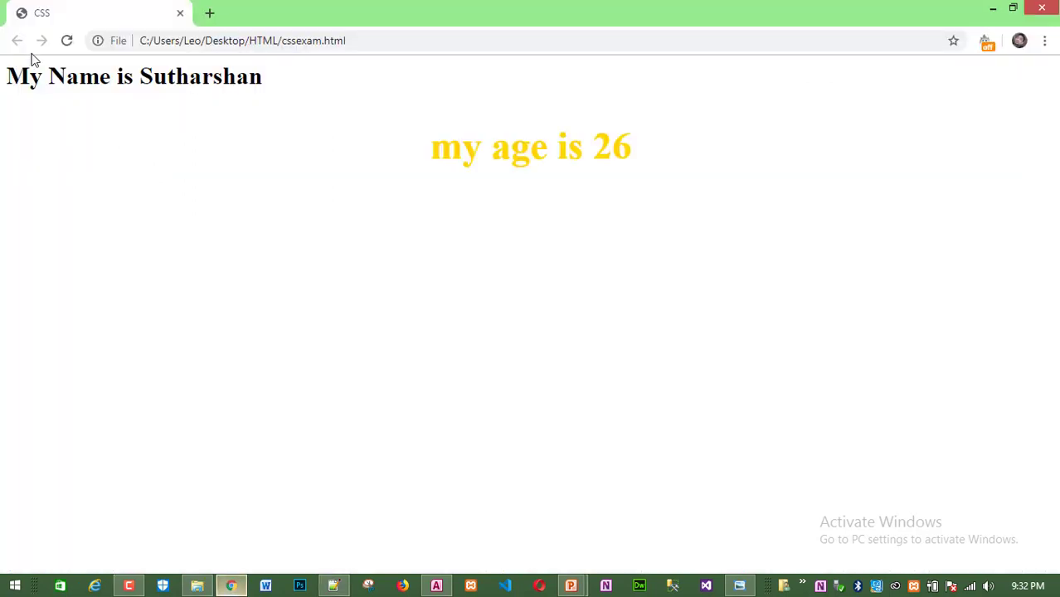
left_click(66, 47)
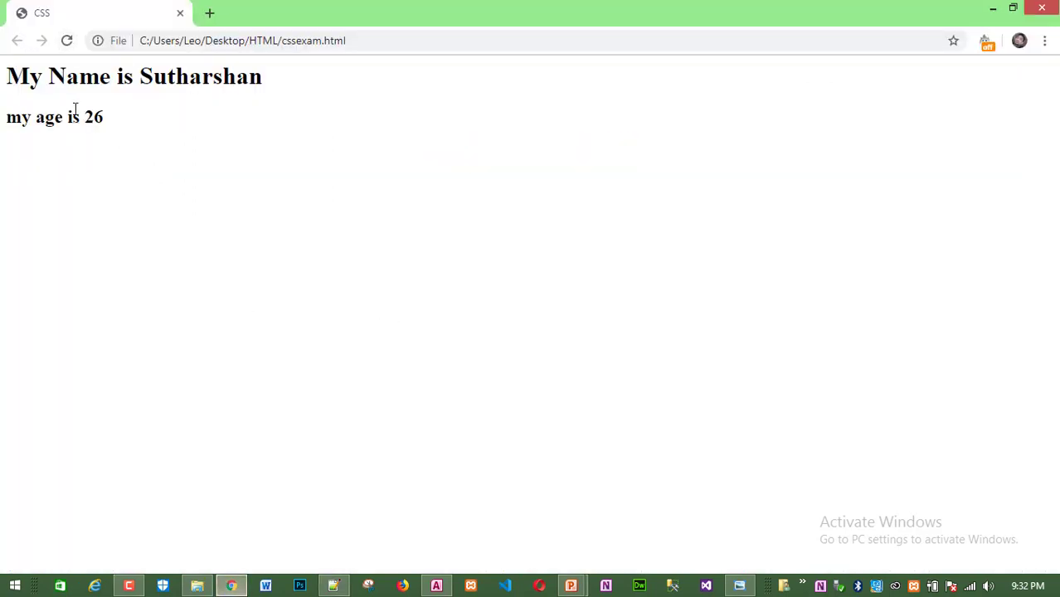
Check the stylesheet's name 12.css and place the caret on empty line 3 of cssexam.html's head.
left_click(332, 586)
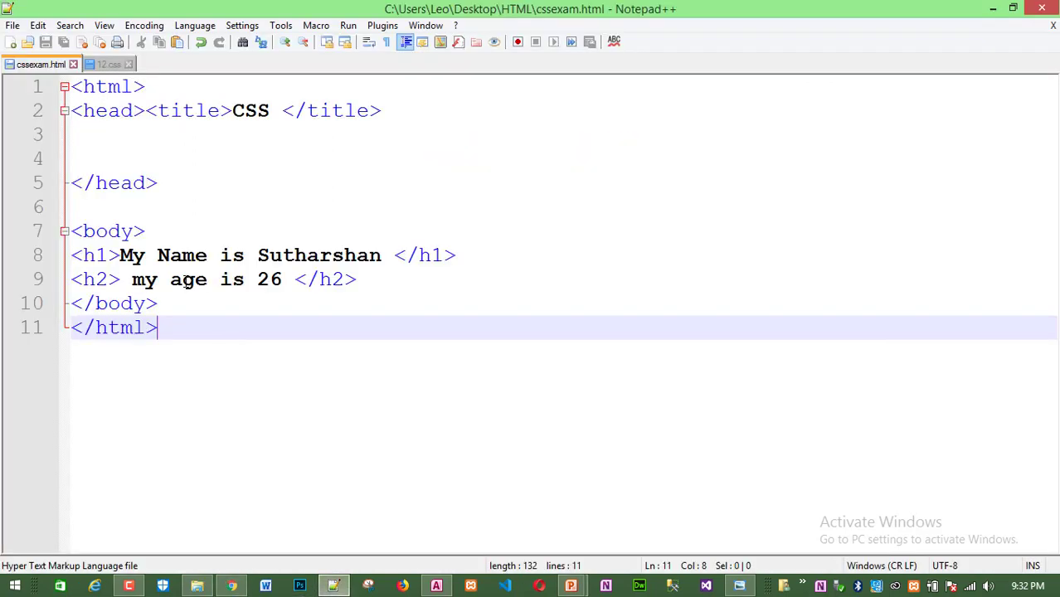
left_click(107, 65)
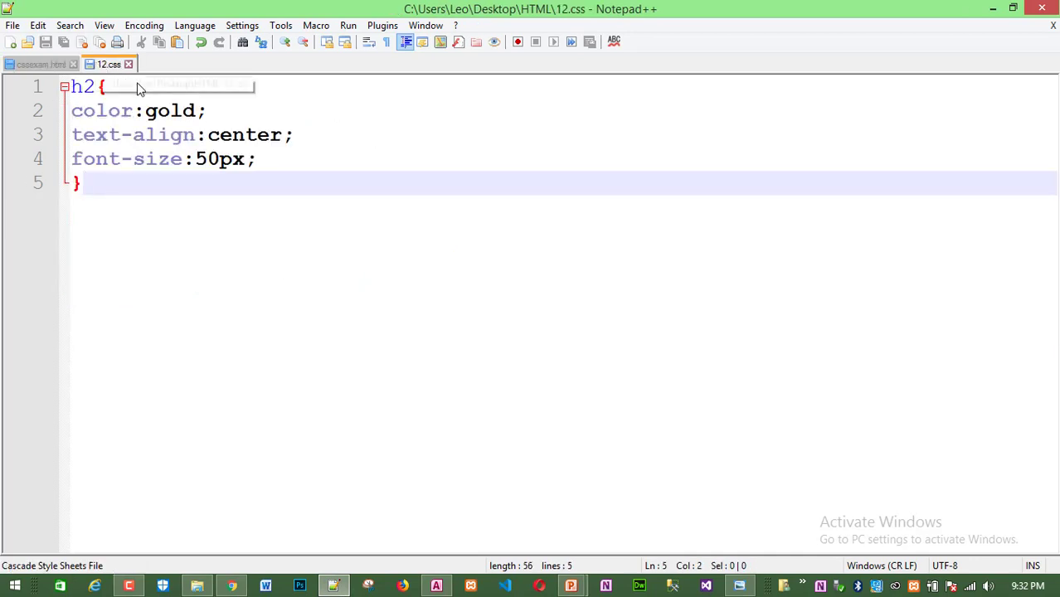
left_click(45, 66)
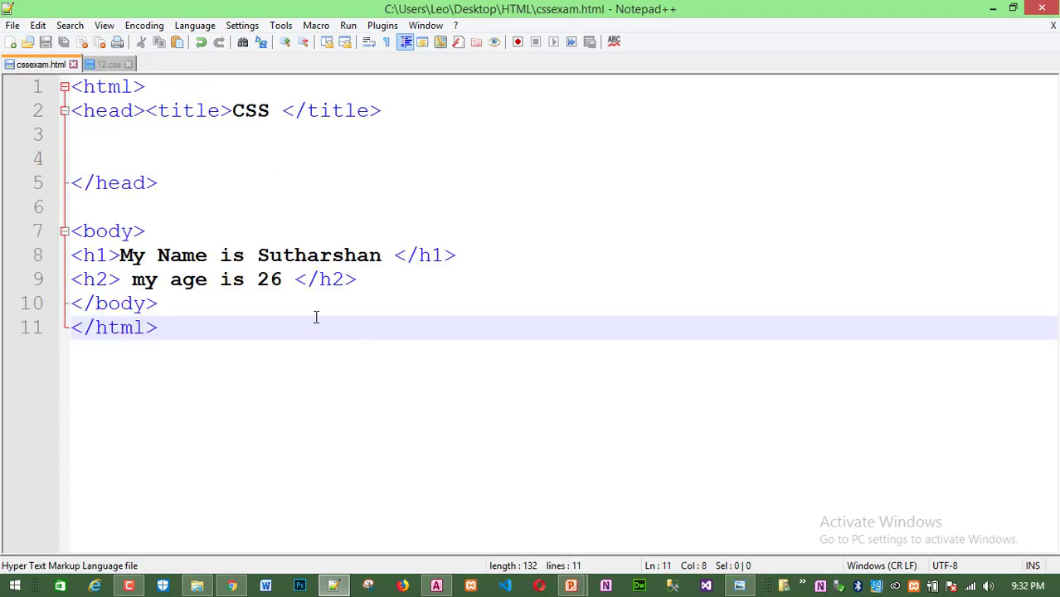
left_click(94, 109)
left_click(103, 155)
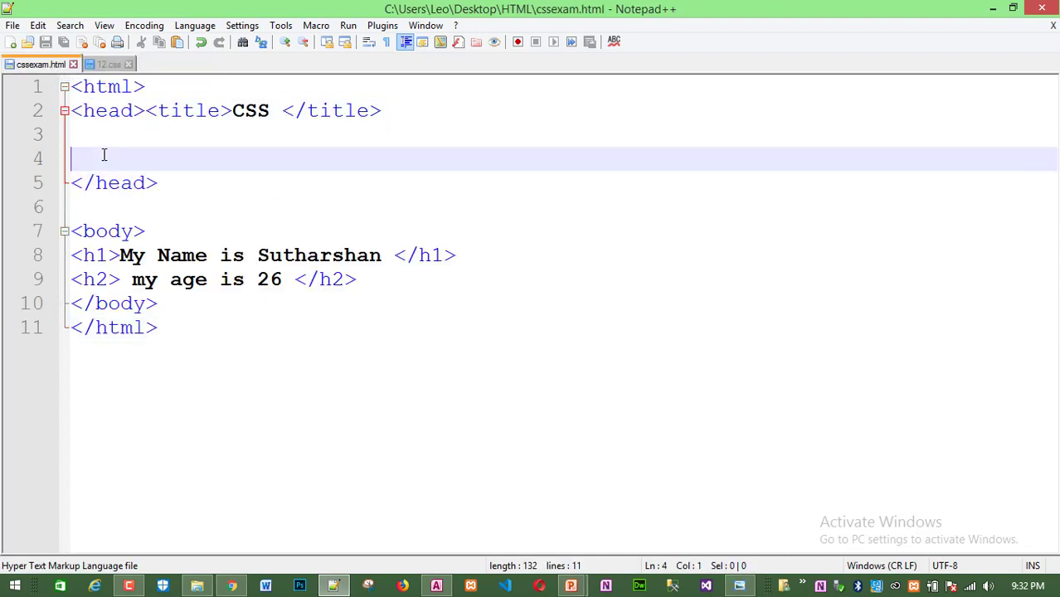
left_click(104, 137)
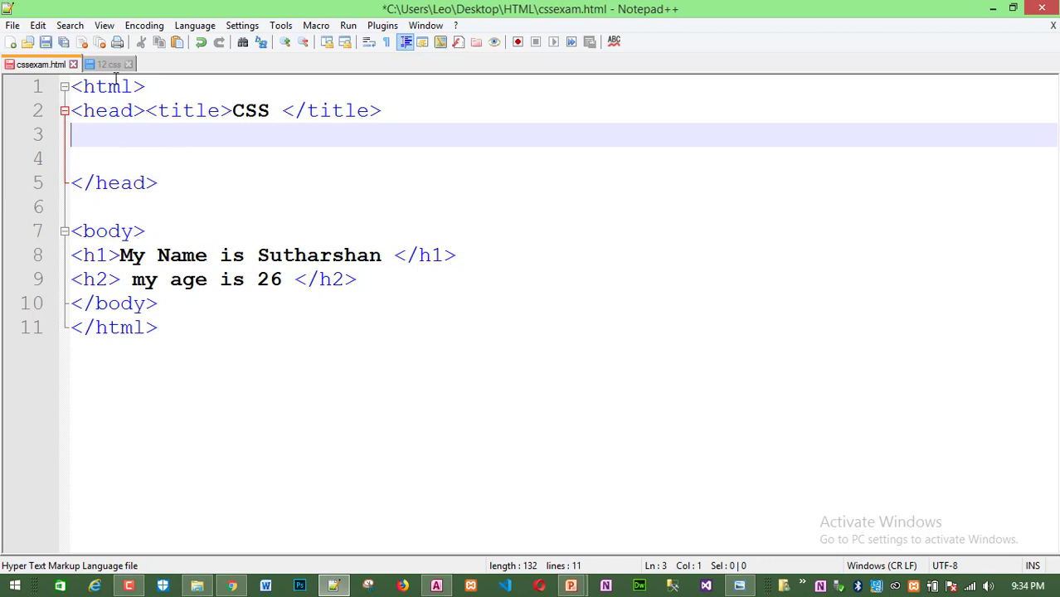
left_click(109, 64)
left_click(25, 66)
Add <link rel="Stylesheet" type="text/css" href="12.css"> on line 3 and save.
type("<")
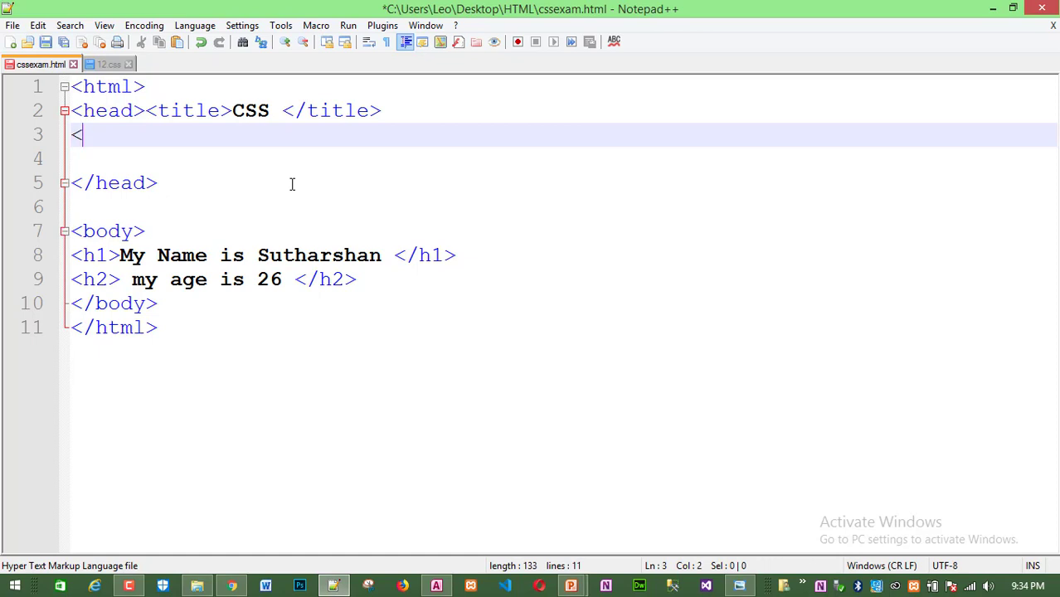
type("link ")
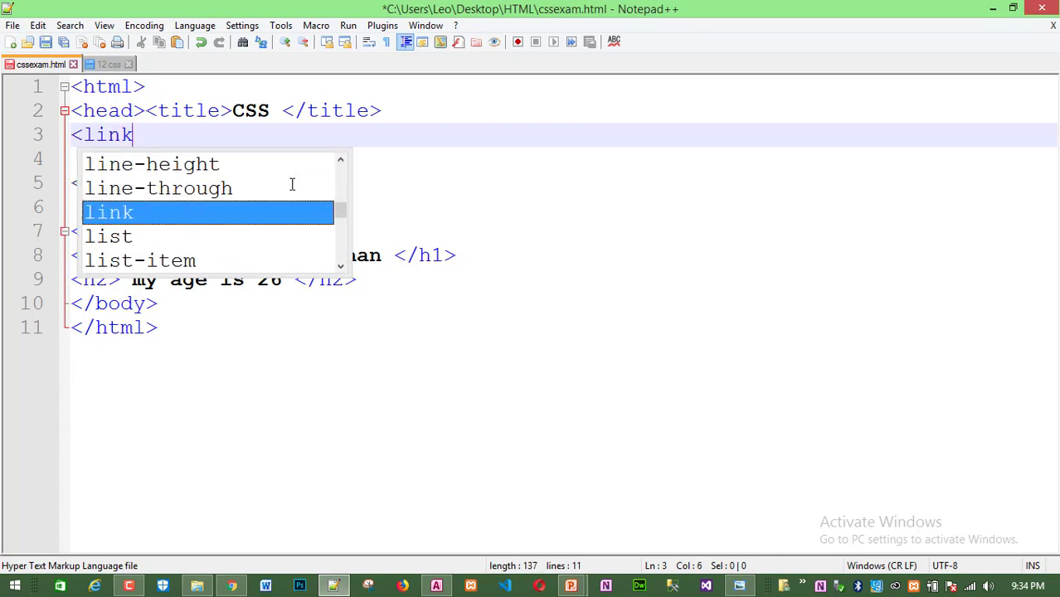
type("re")
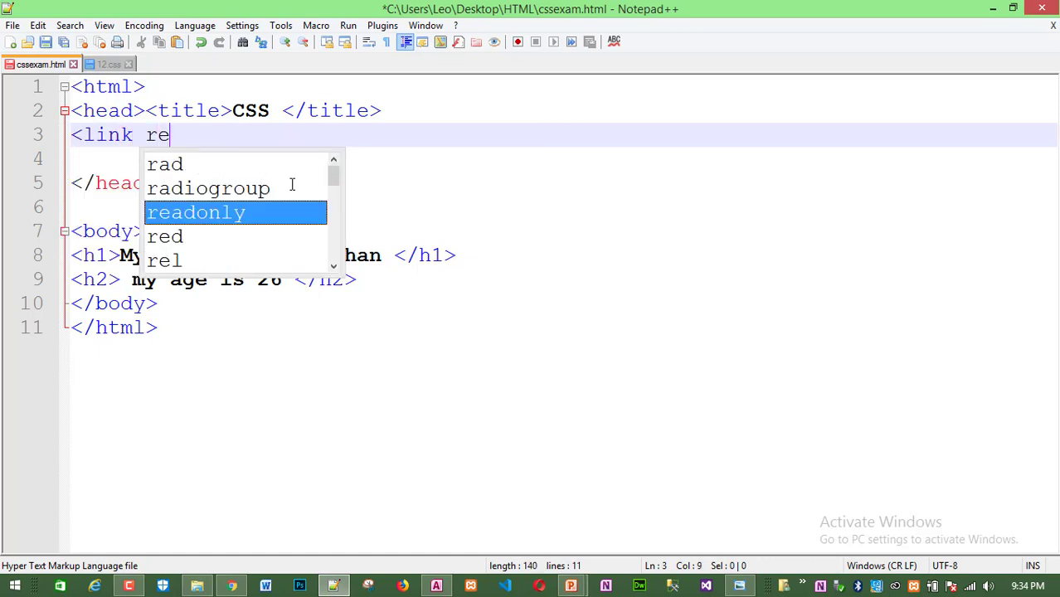
type("l=")
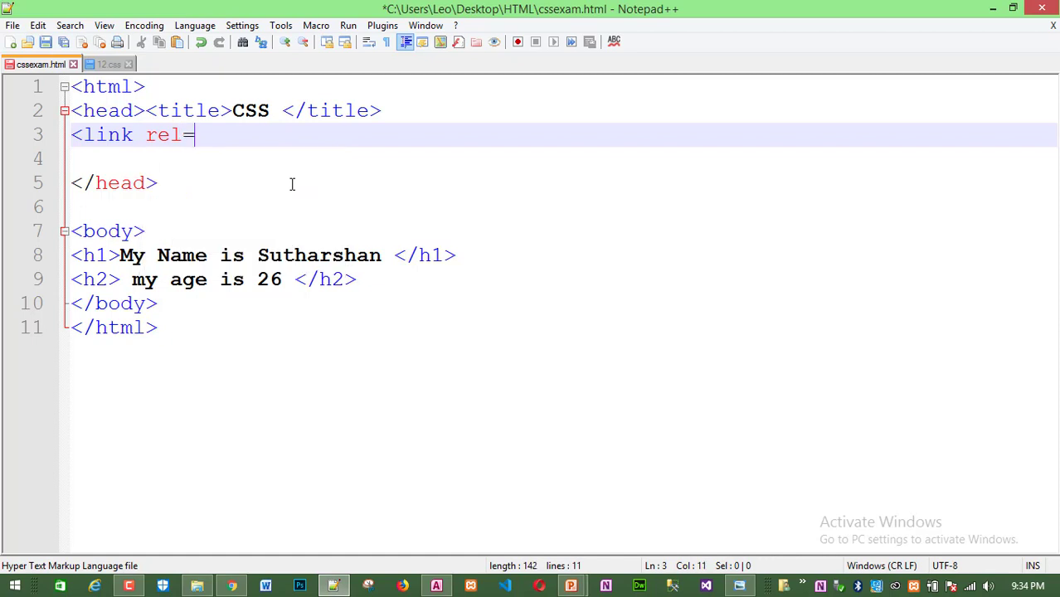
type("\"Sty")
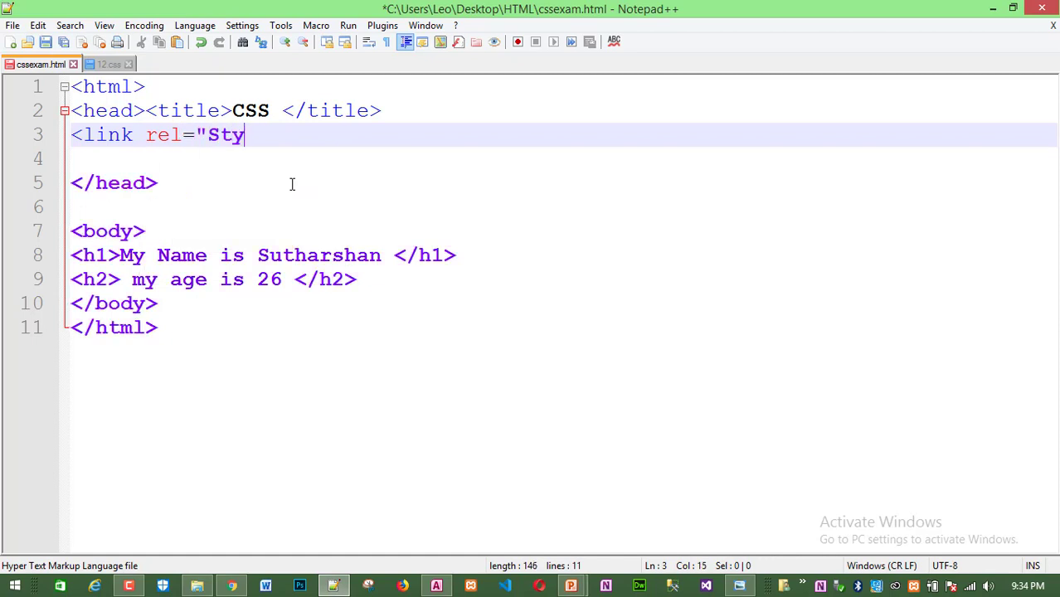
type("lesheet")
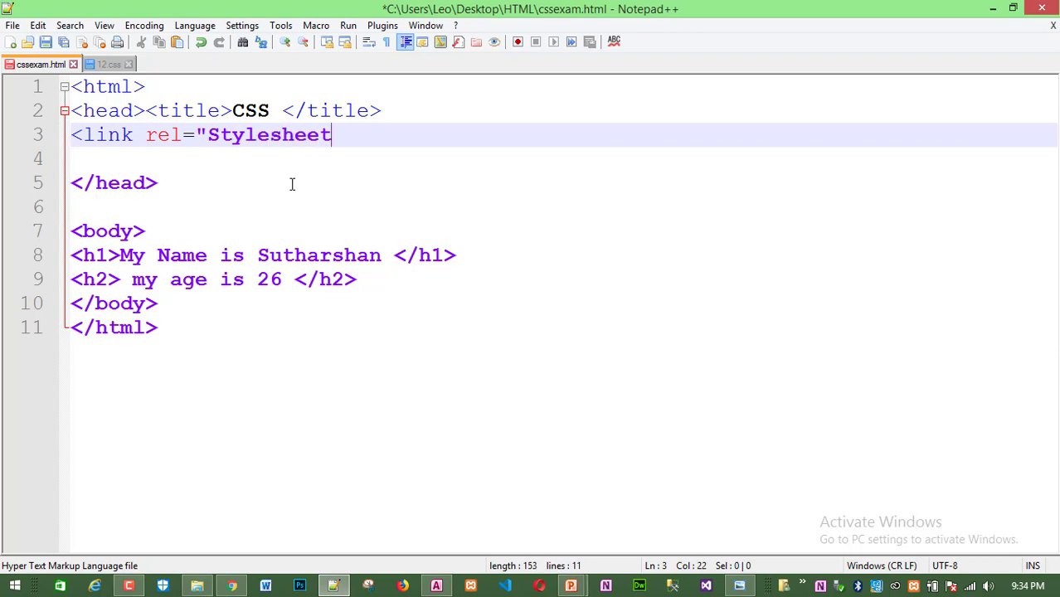
type("\" ")
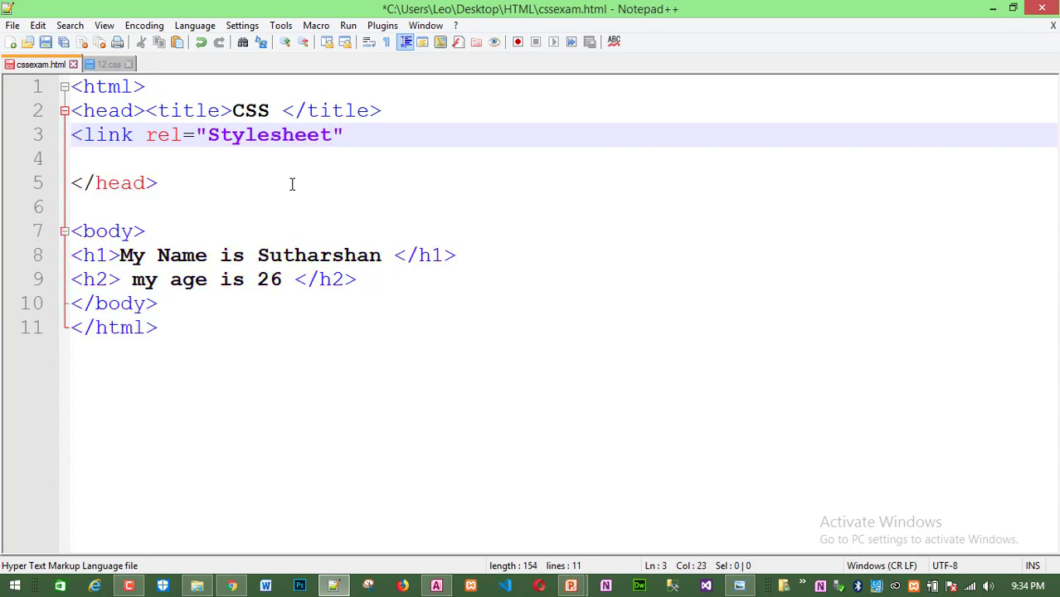
type("type")
type("=\"")
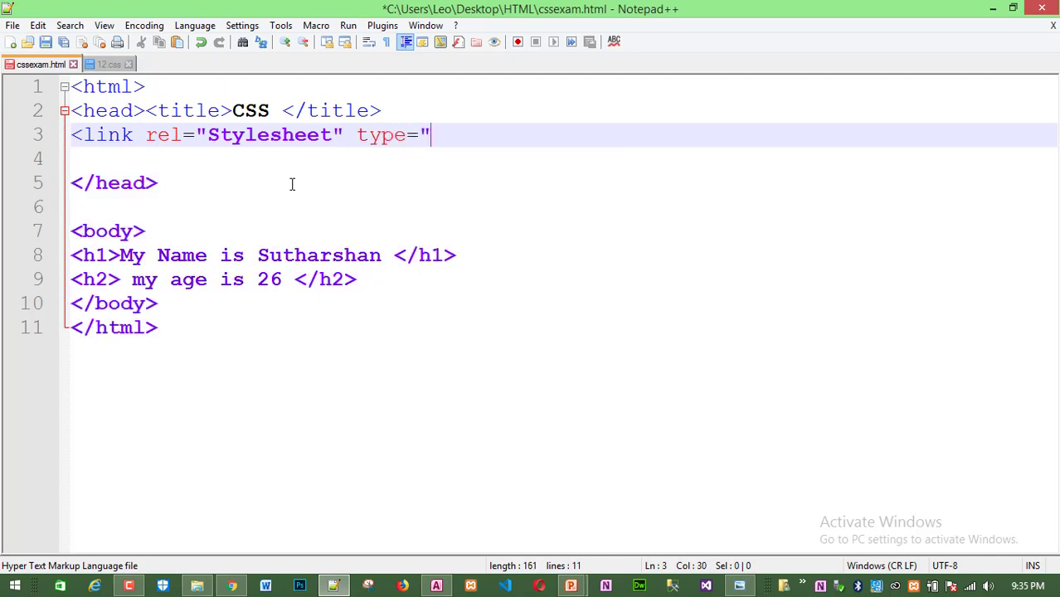
type("text")
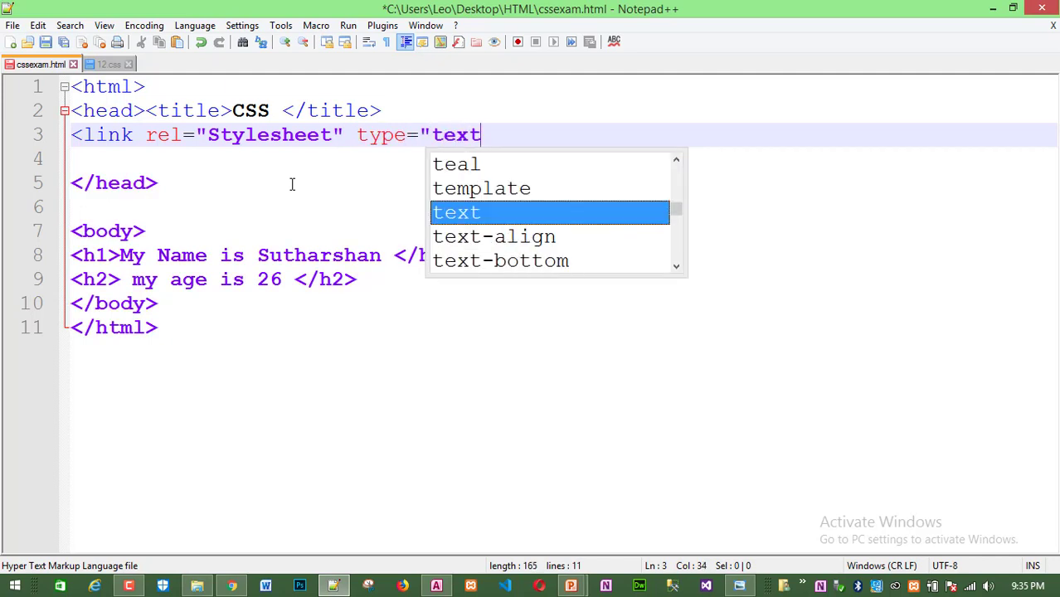
type("/cs")
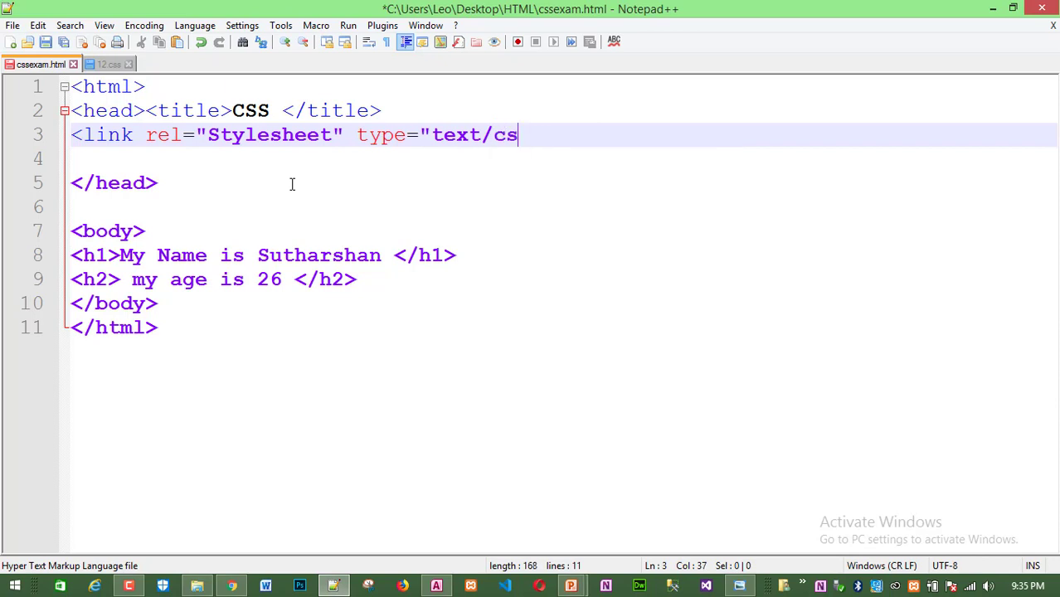
type("s")
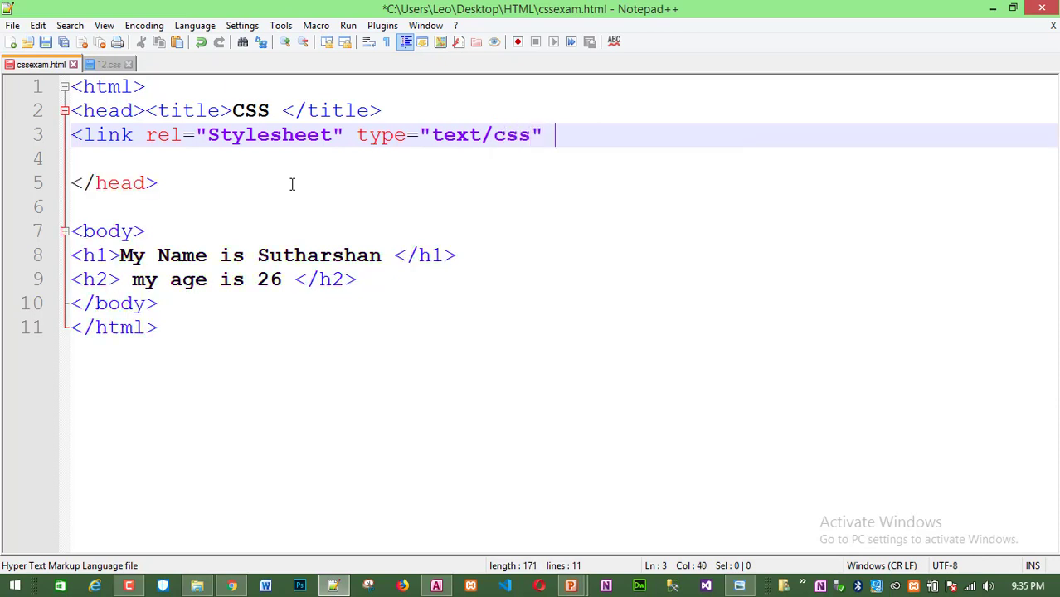
type("hre")
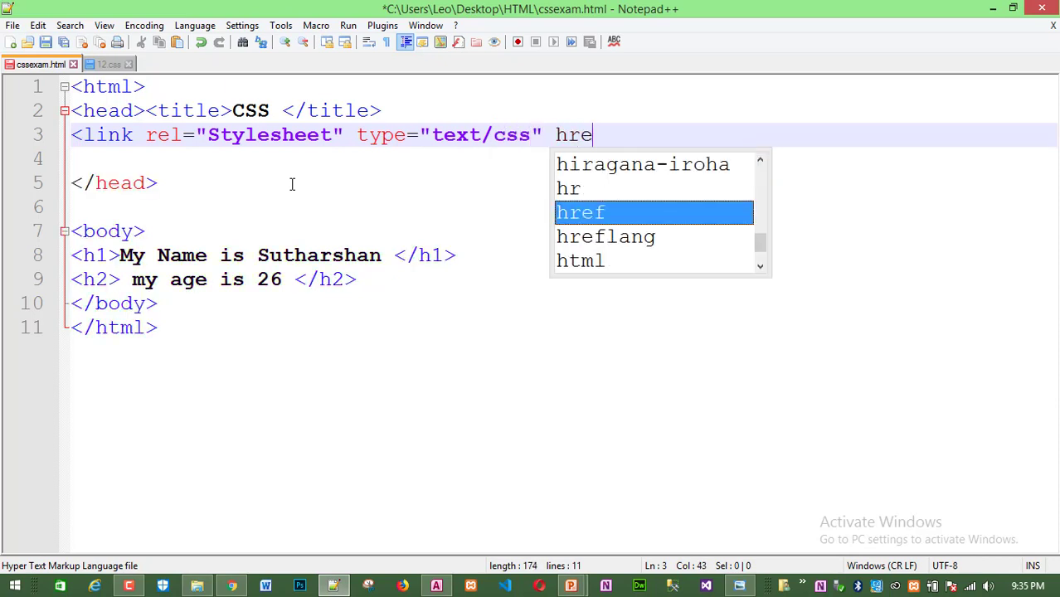
type("f")
type("=")
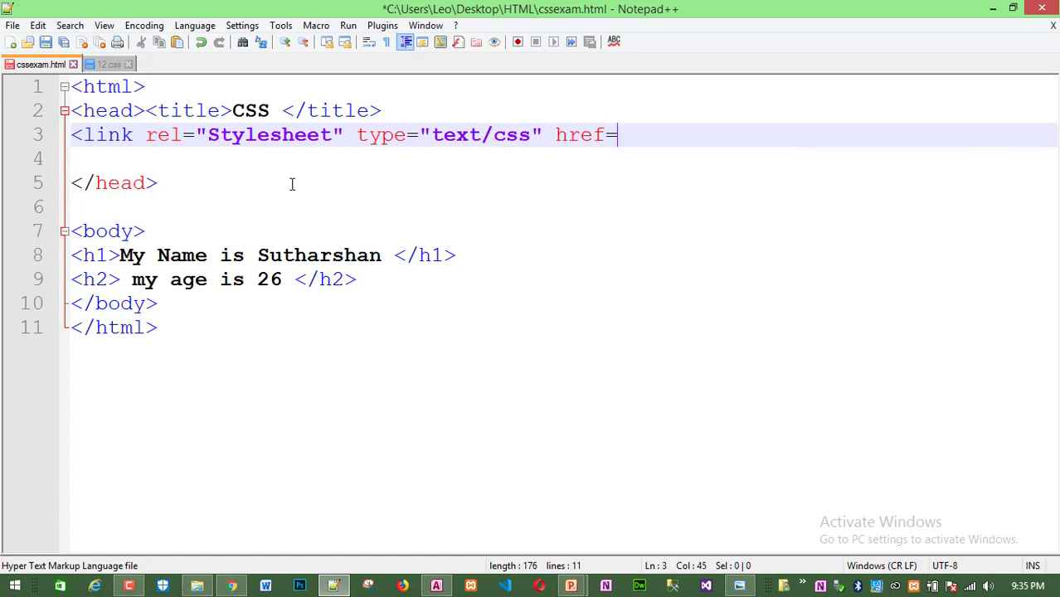
type("\"")
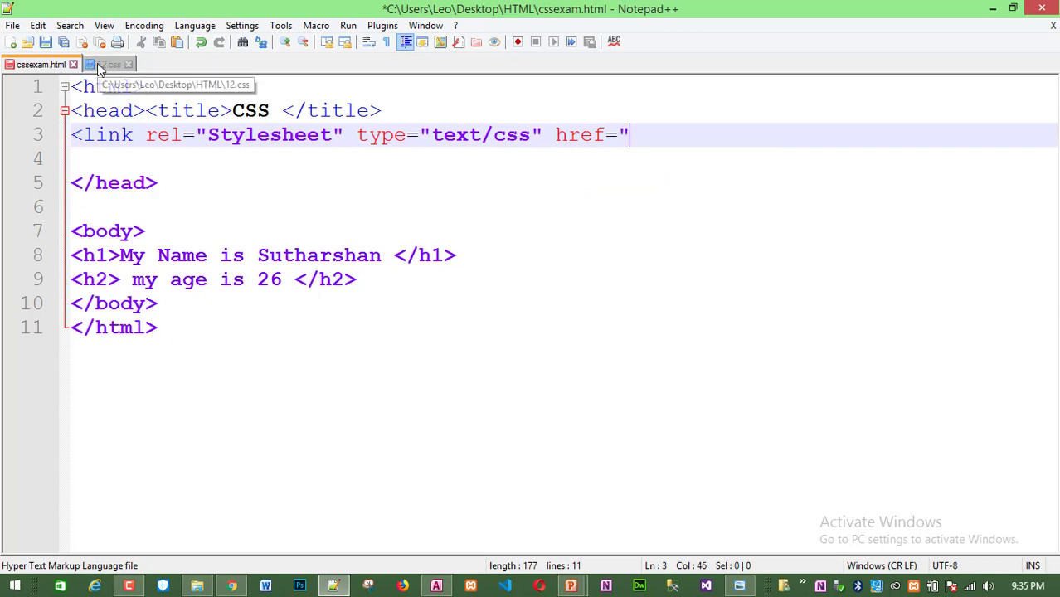
type("1")
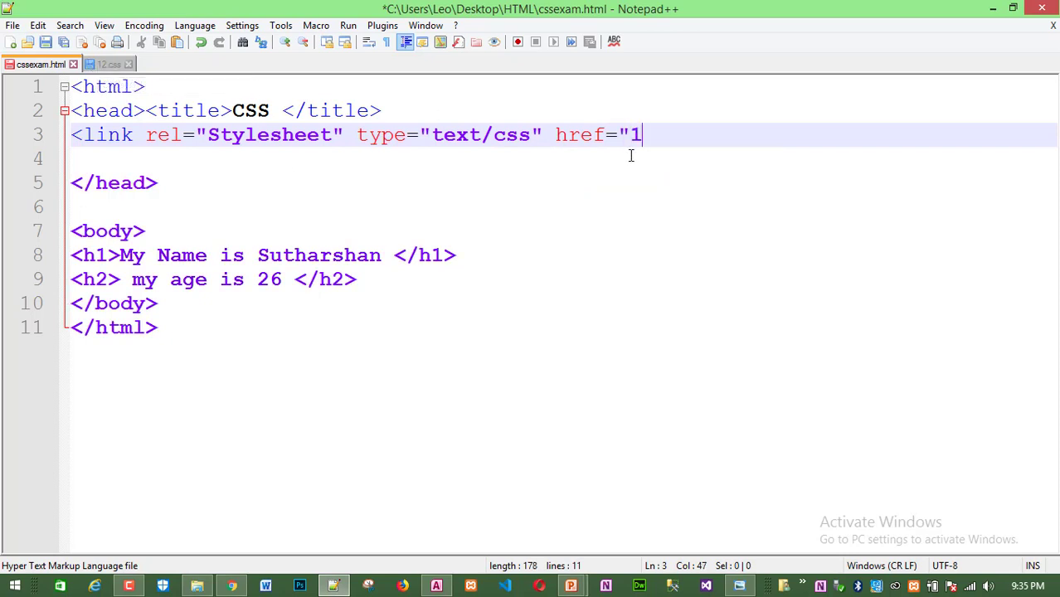
type("2.cs")
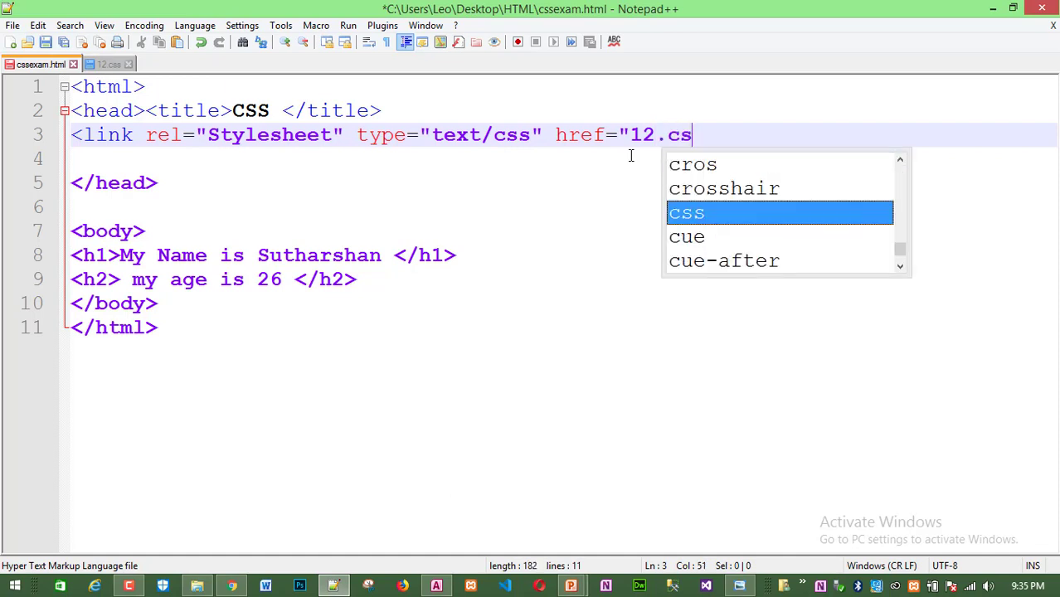
type("s\"")
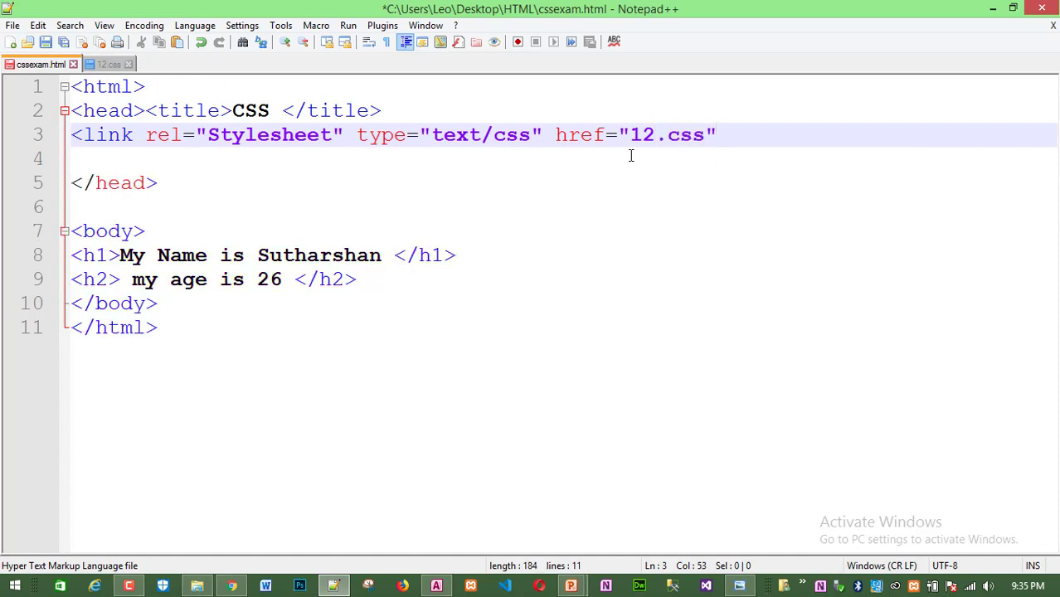
type(">")
key("ctrl+s")
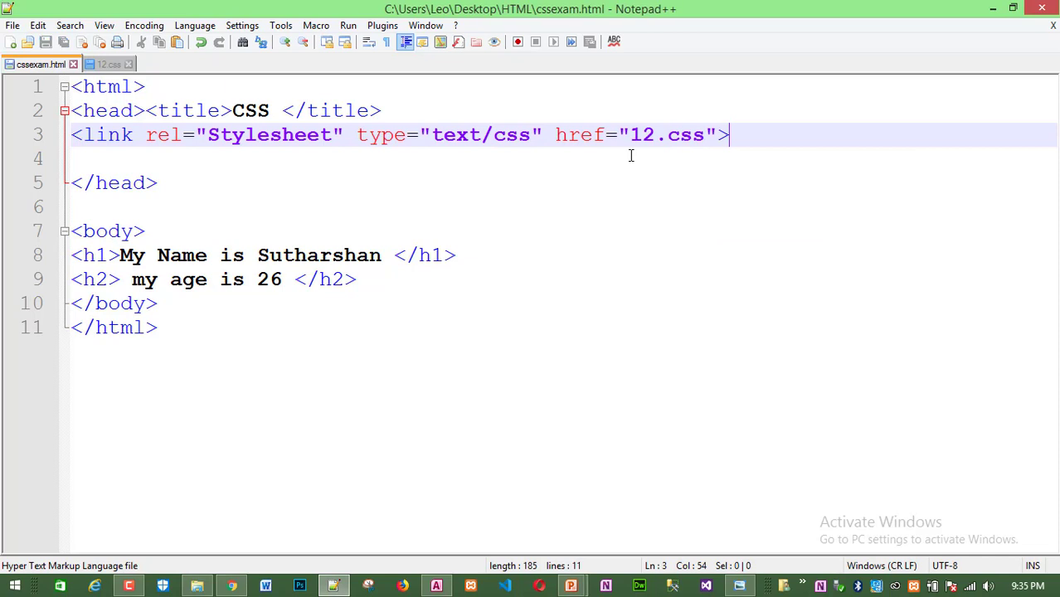
Reload Chrome to show 'my age is 26' gold and centred again.
left_click(239, 585)
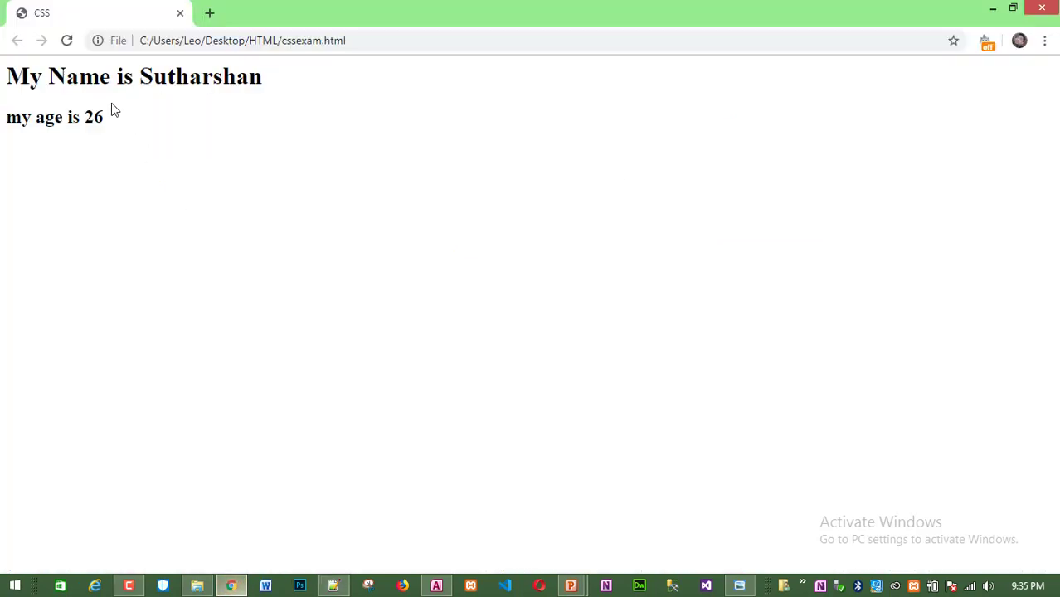
left_click(66, 40)
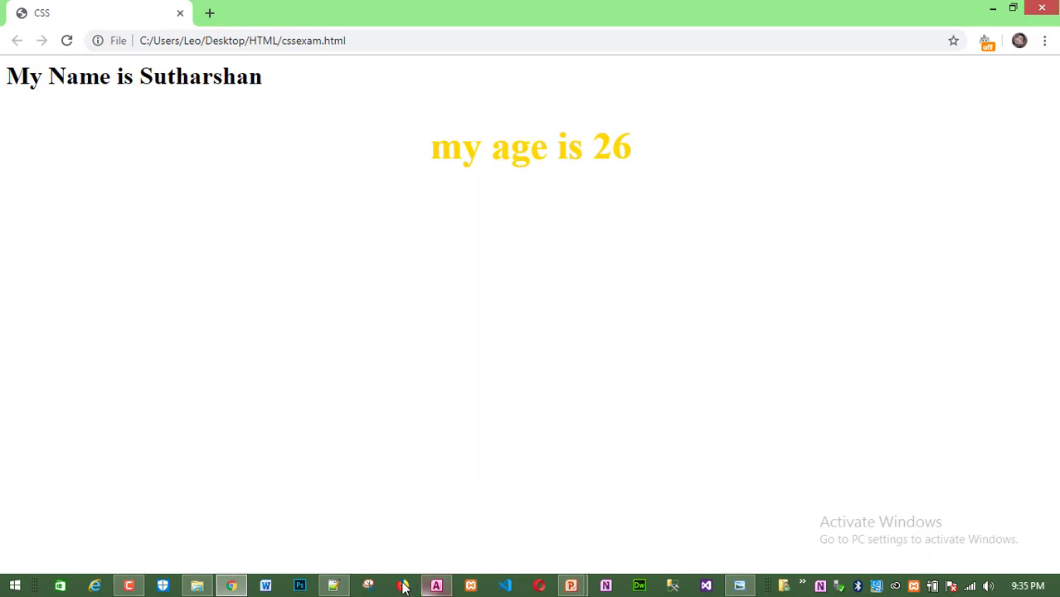
left_click(334, 585)
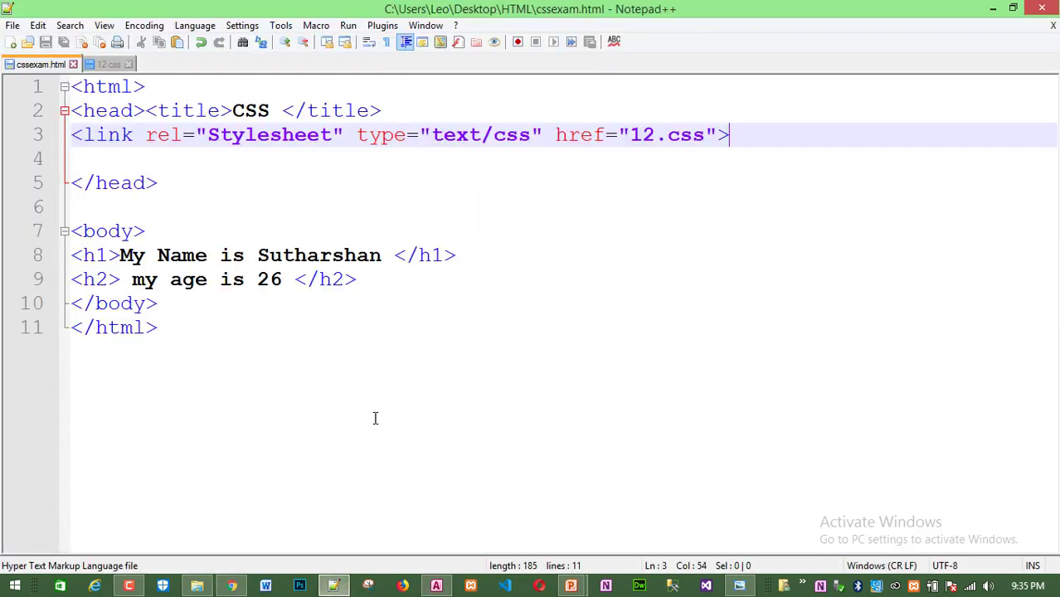
In 12.css, replace the h2 colour gold with red and begin an h1{} rule below it.
left_click(106, 65)
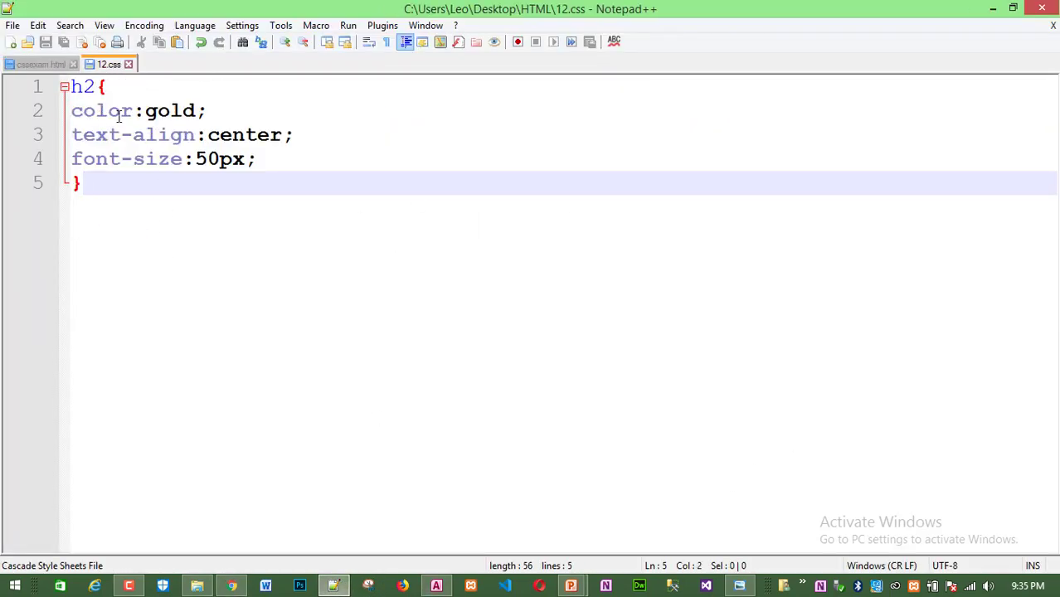
left_click_drag(146, 111, 193, 116)
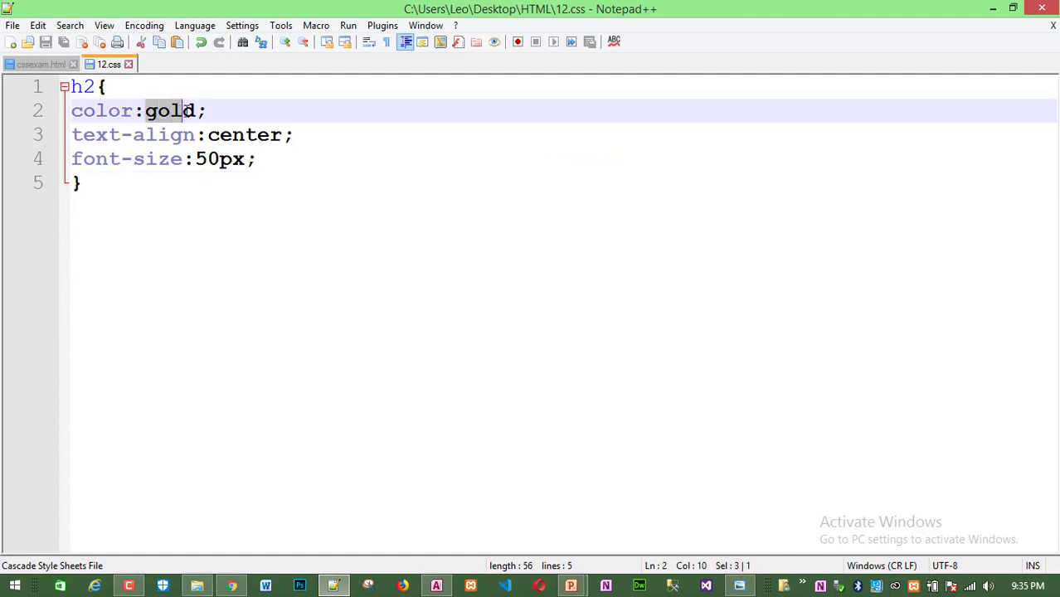
type("red")
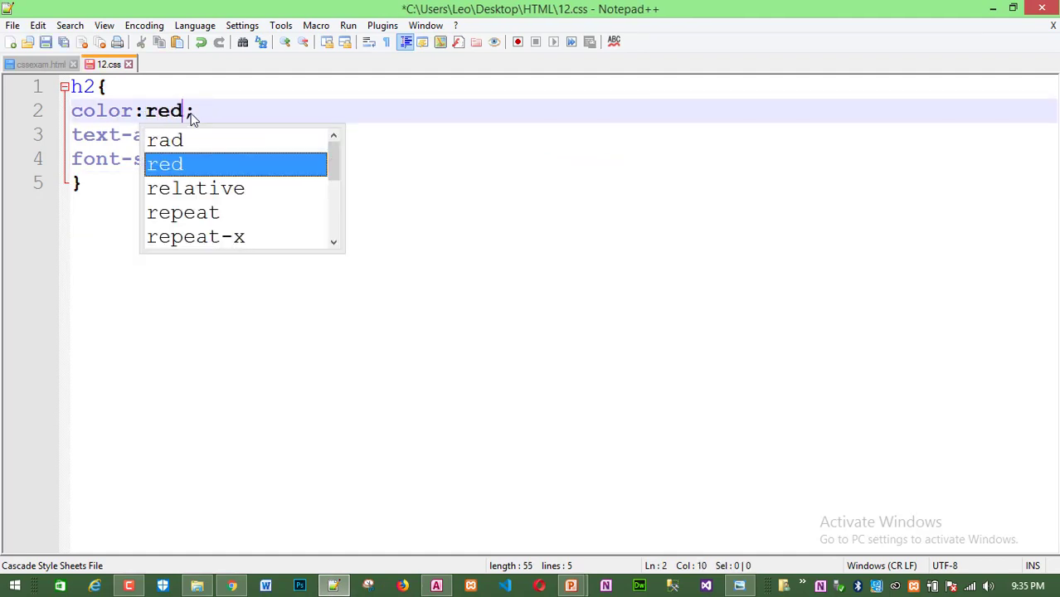
left_click(89, 264)
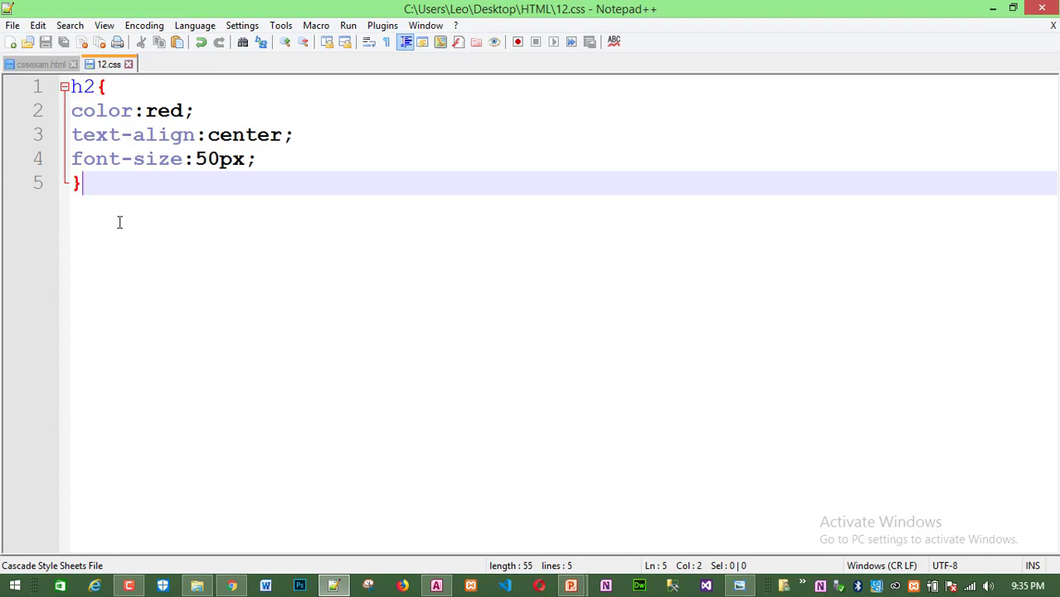
key("Return")
type("h")
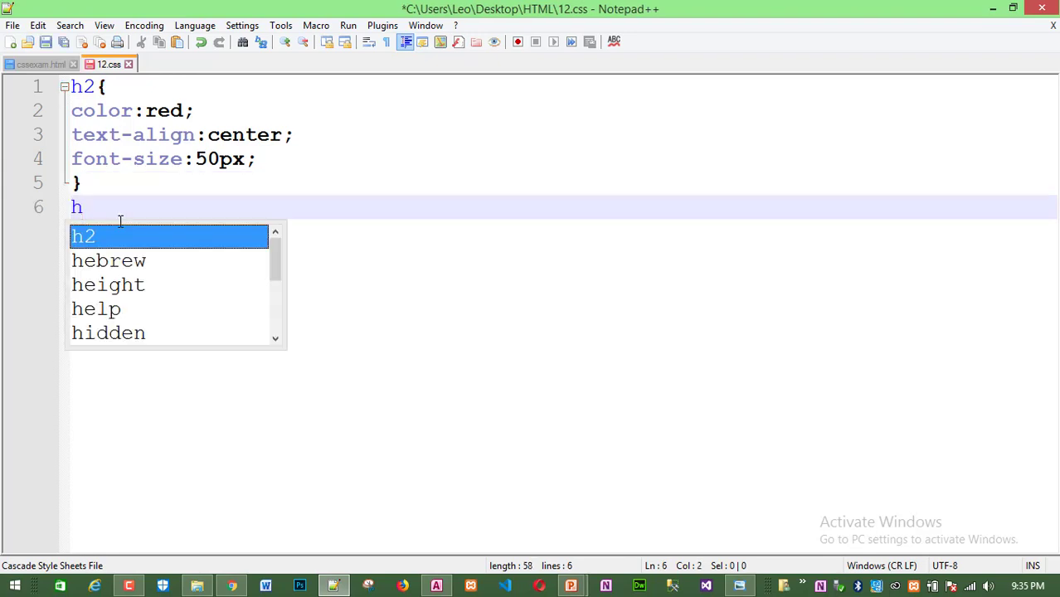
type("1{}")
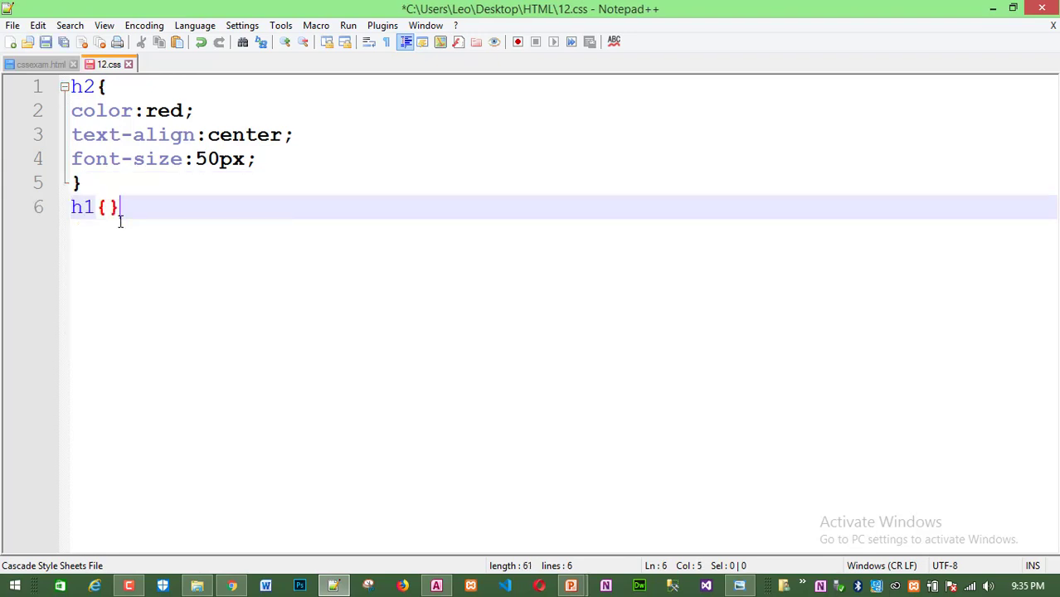
Fill the h1 rule with color:green; and background-color:yellow; and save 12.css.
key("Left")
key("Return")
key("Return")
key("Return")
left_click(97, 231)
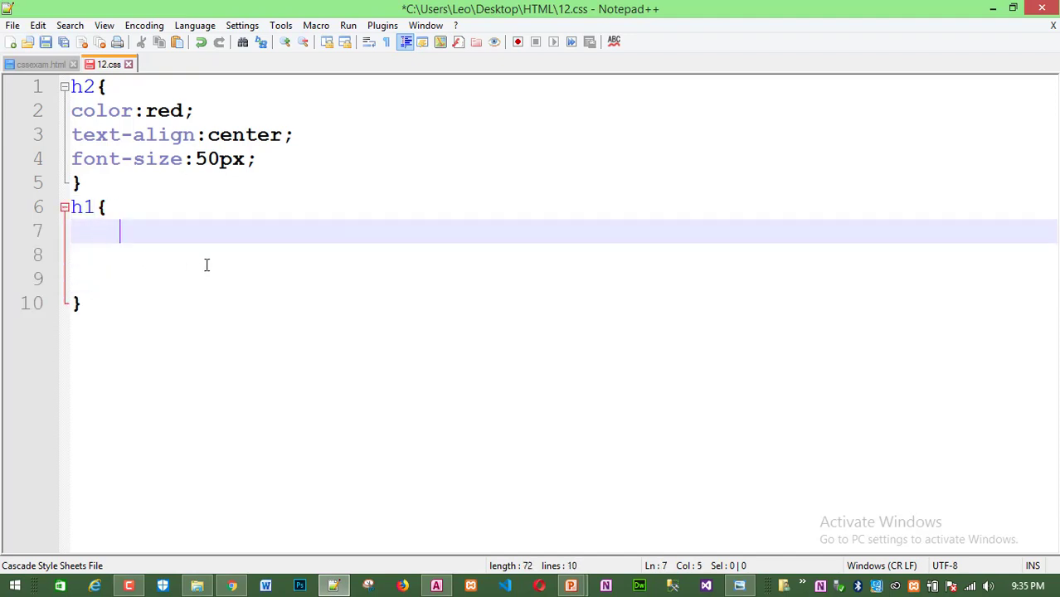
type("color")
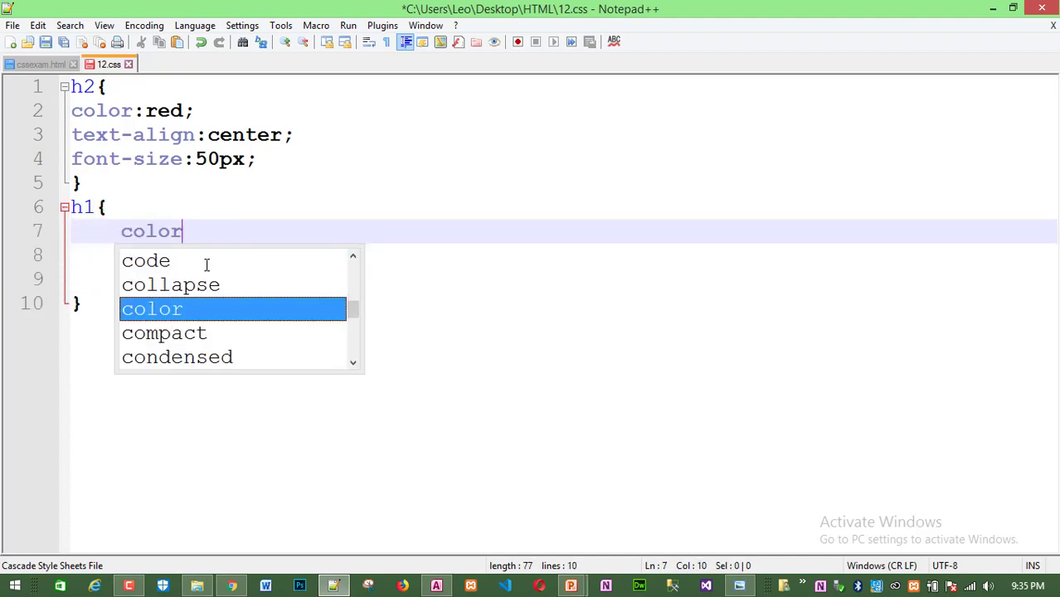
type(":gre")
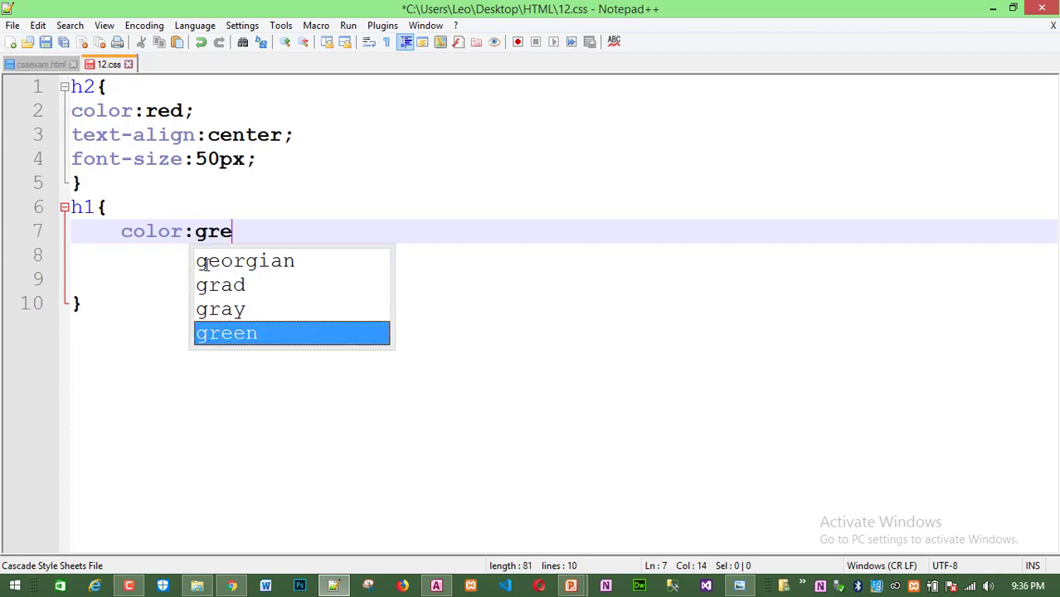
type("en;")
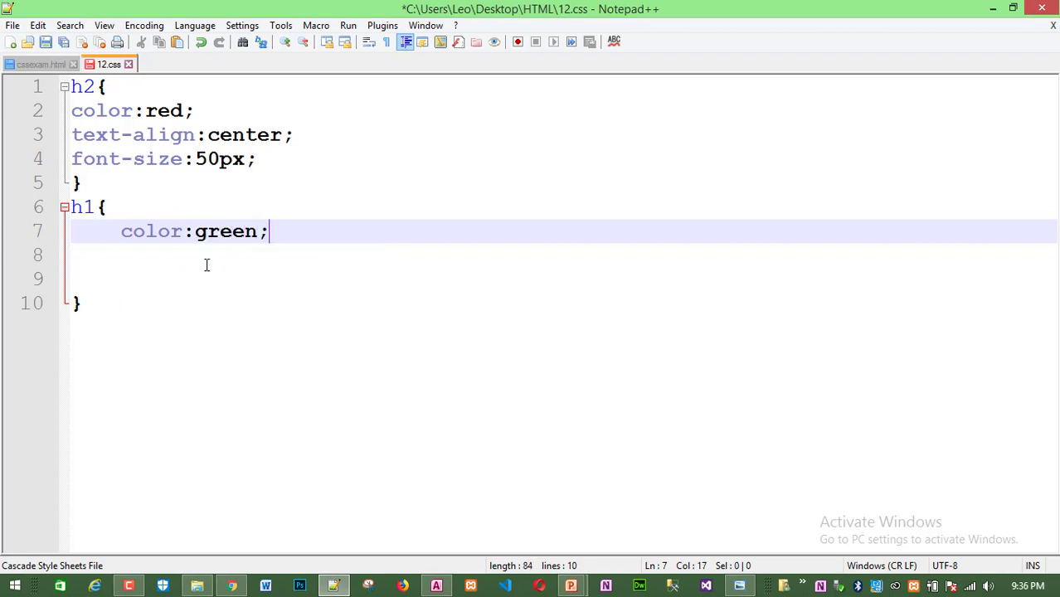
key("Return")
type("ba")
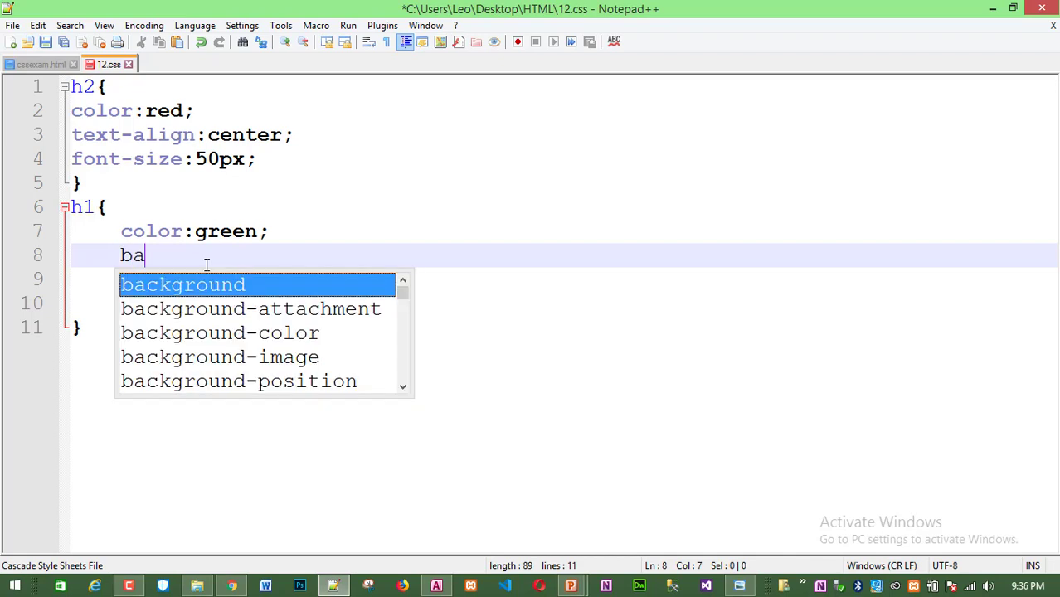
key("BackSpace")
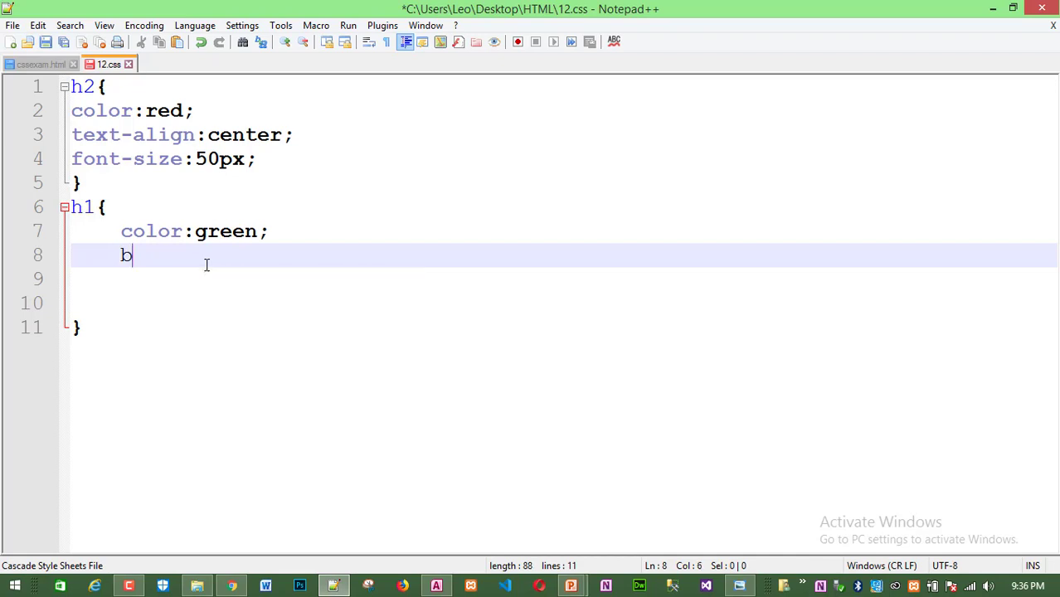
type("a")
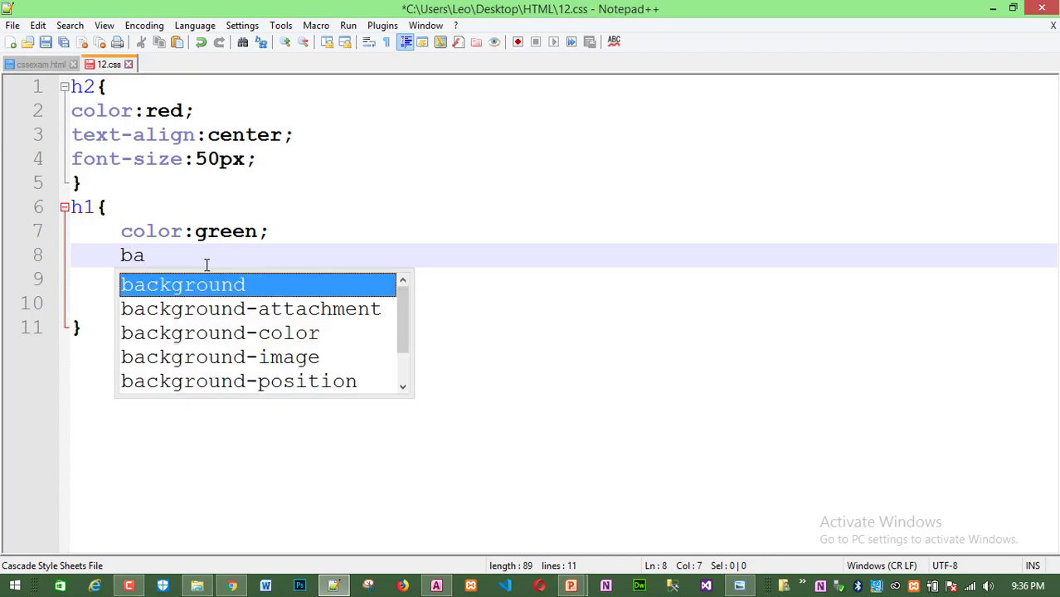
key("Down")
key("Down")
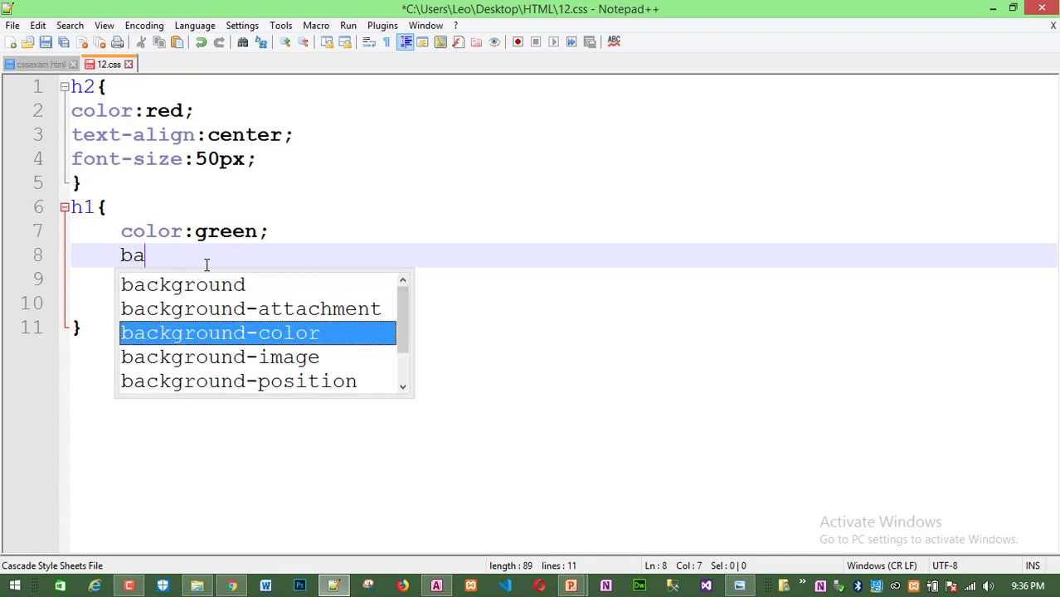
key("Return")
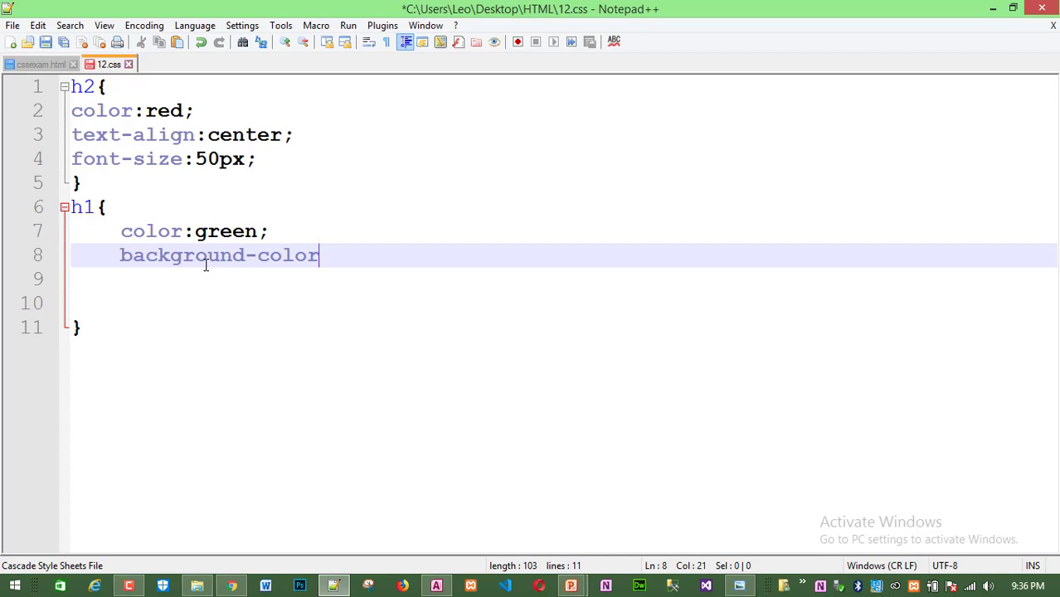
type(":")
type("ye")
key("Return")
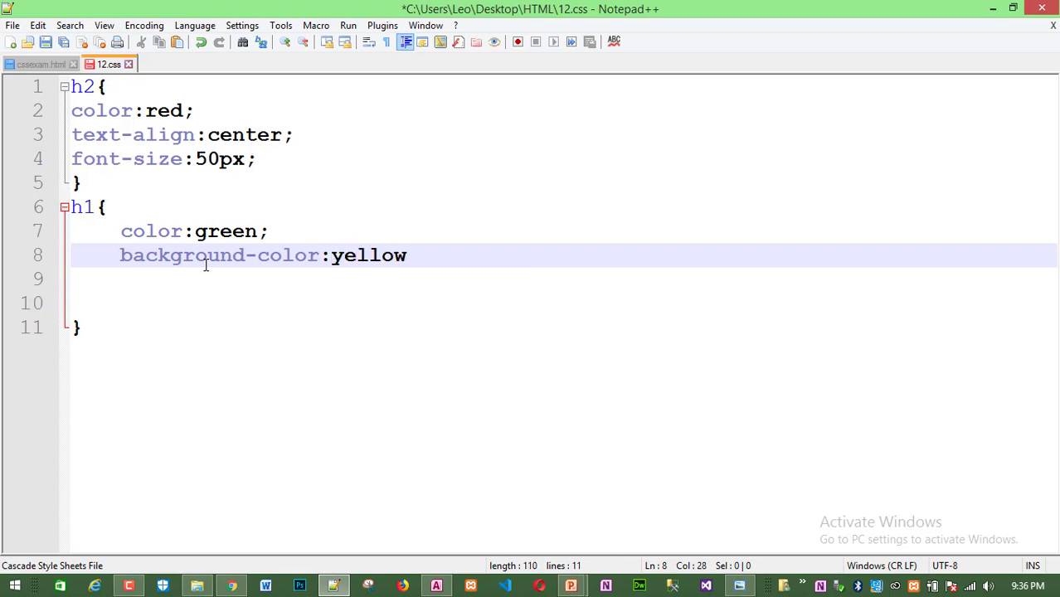
type(";")
key("ctrl+s")
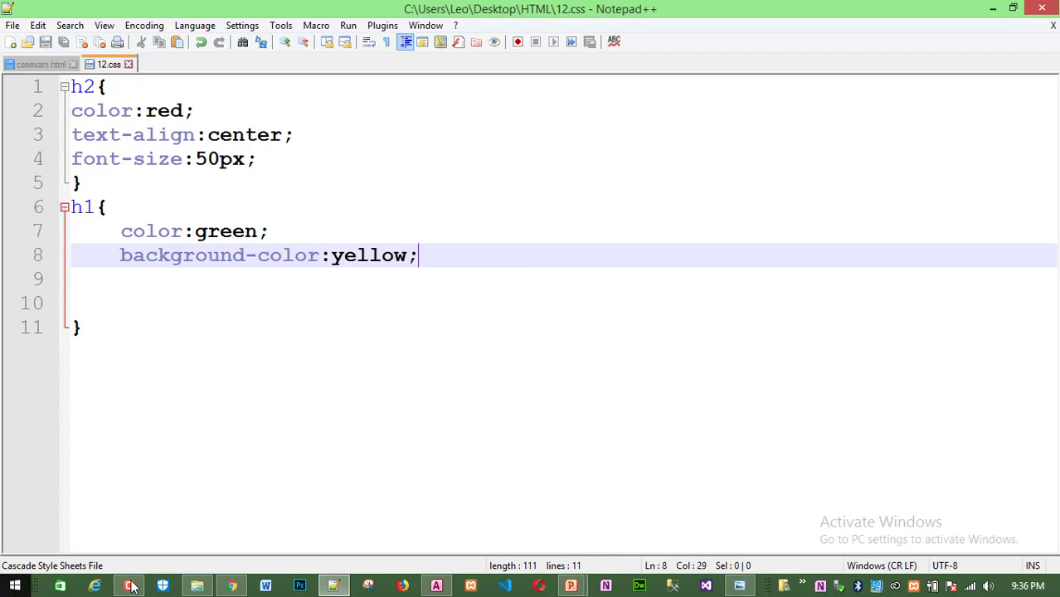
Switch to cssexam.html and select the 12.css link on line 3.
left_click_drag(150, 329, 82, 86)
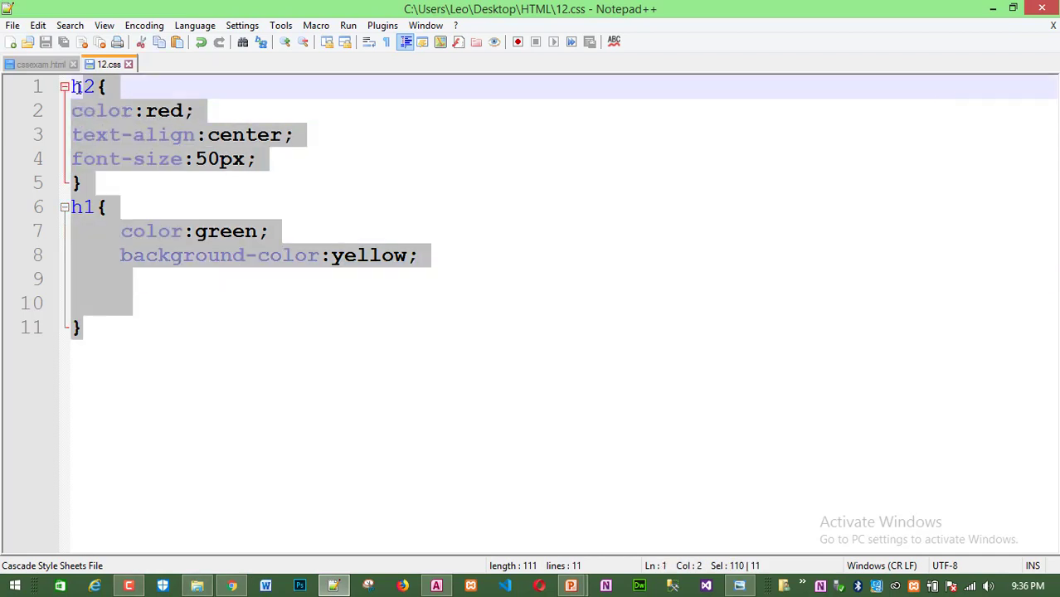
left_click(40, 64)
left_click(307, 280)
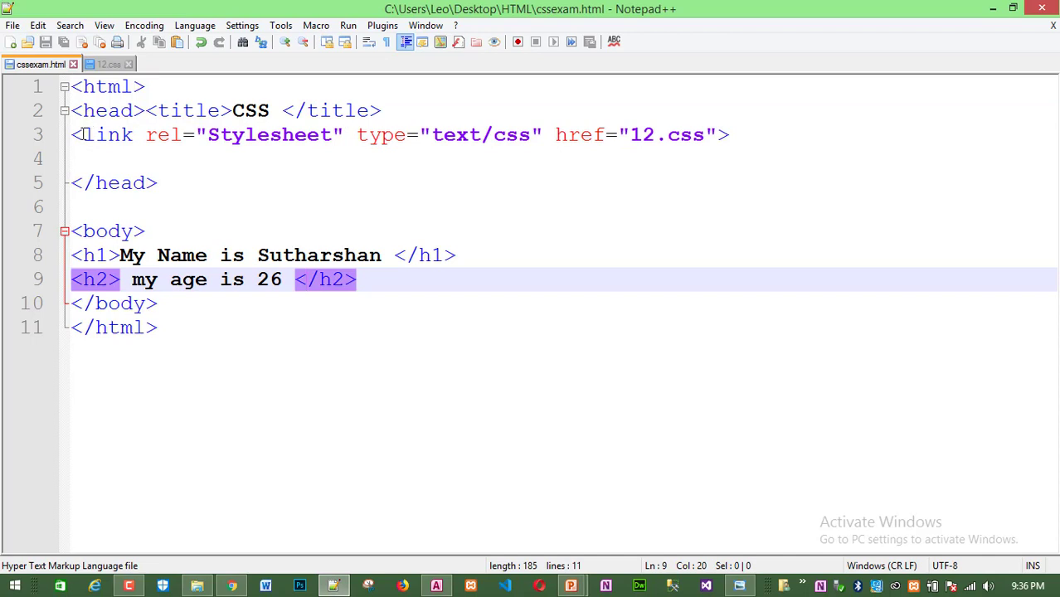
left_click_drag(76, 134, 714, 135)
Select the 12 in the link line's 12.css file name.
left_click(643, 159)
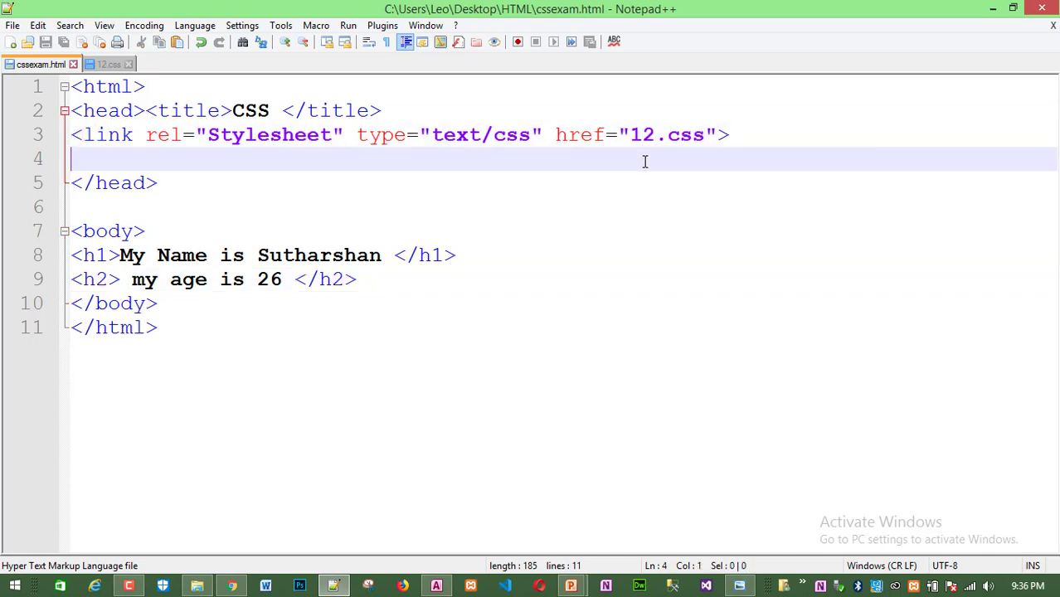
left_click(552, 134)
double_click(554, 134)
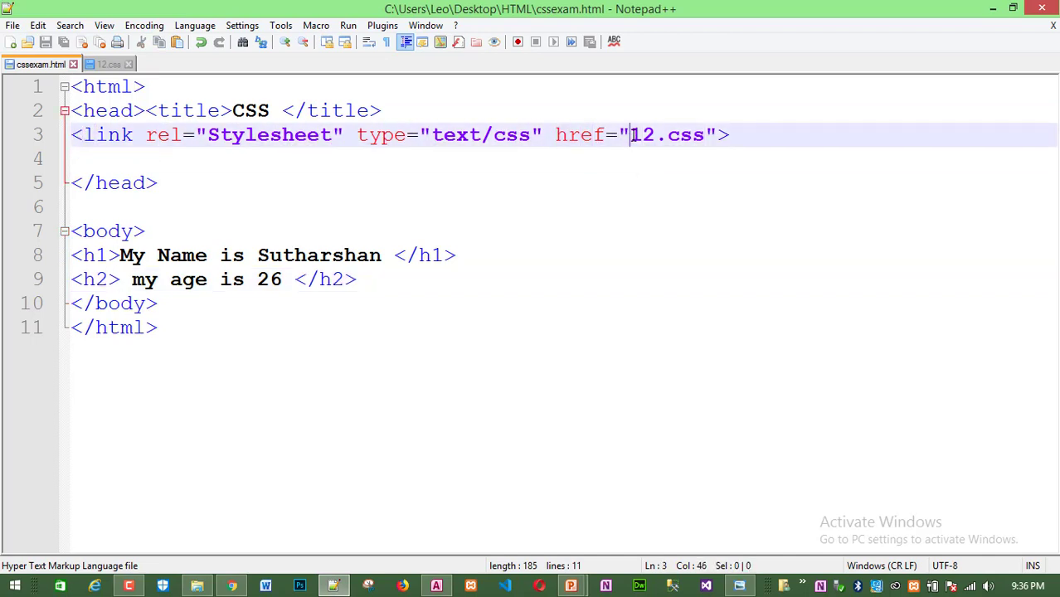
left_click_drag(630, 135, 699, 136)
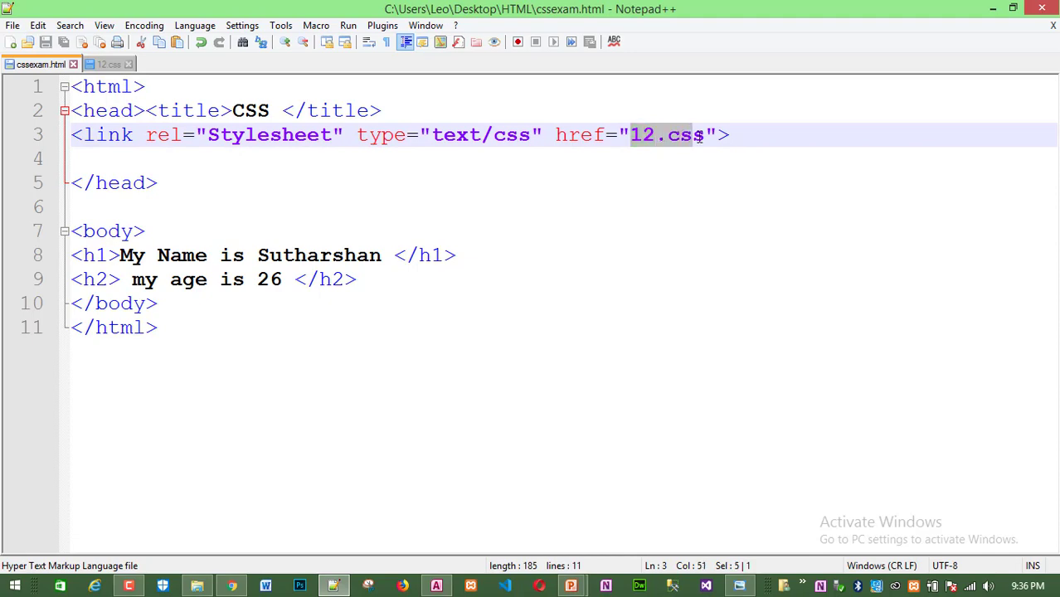
Glance at the rendered page and the HTML folder, then return to the 12.css tab.
left_click(992, 8)
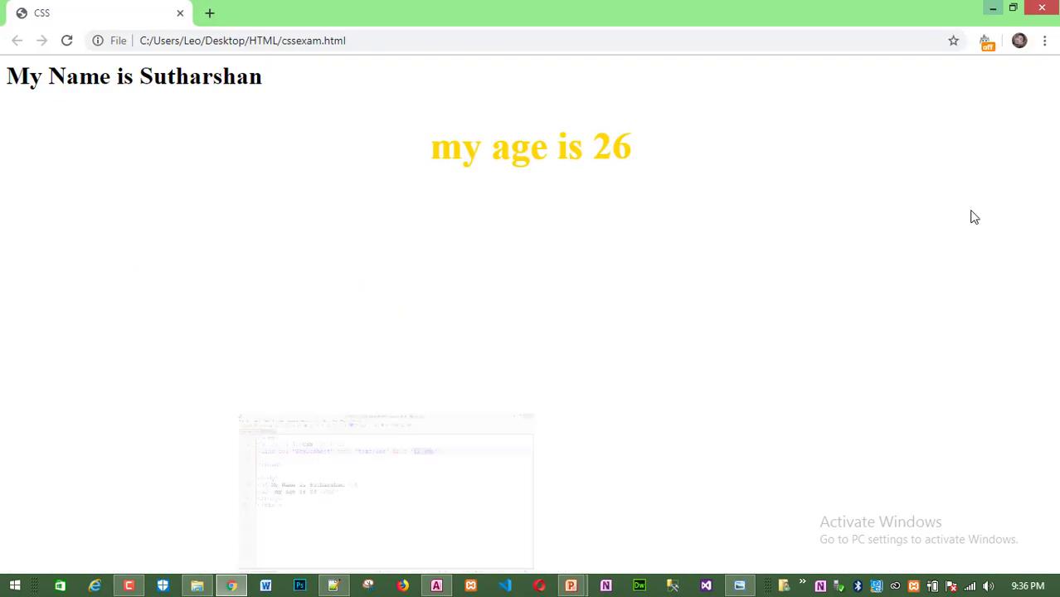
left_click(993, 9)
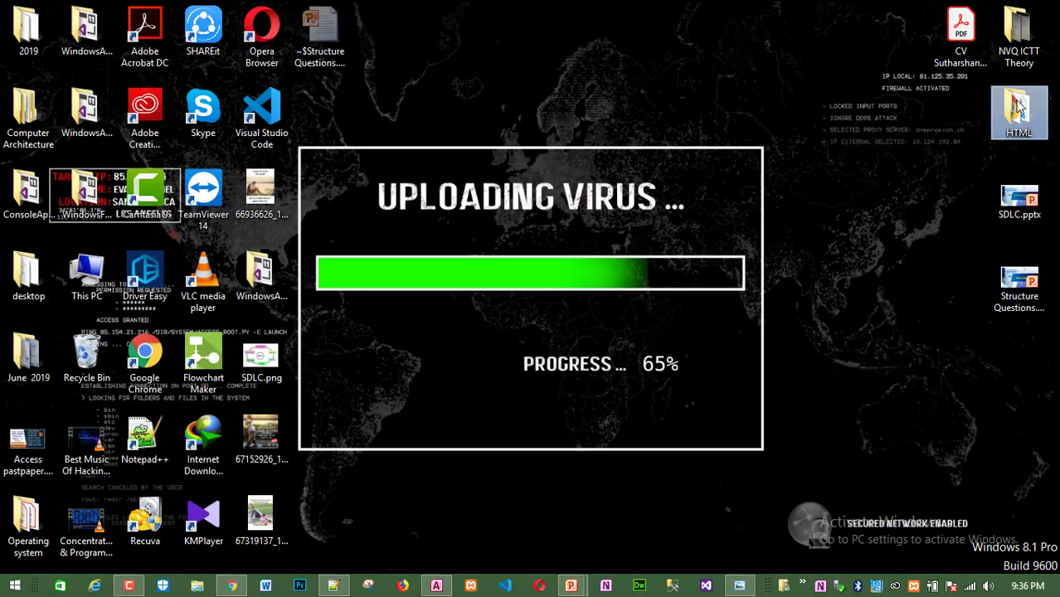
double_click(1019, 110)
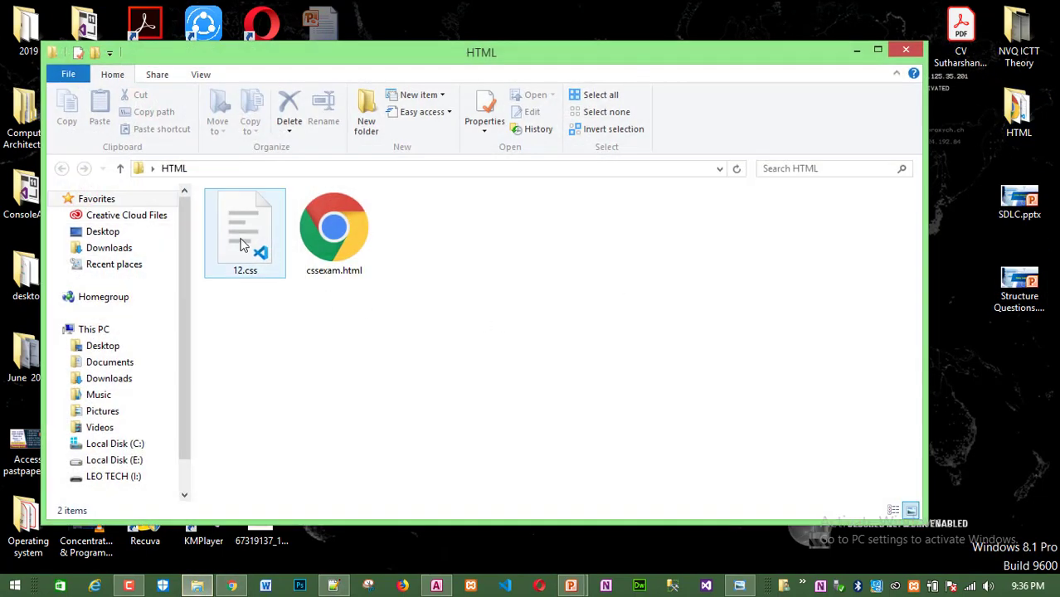
left_click(857, 50)
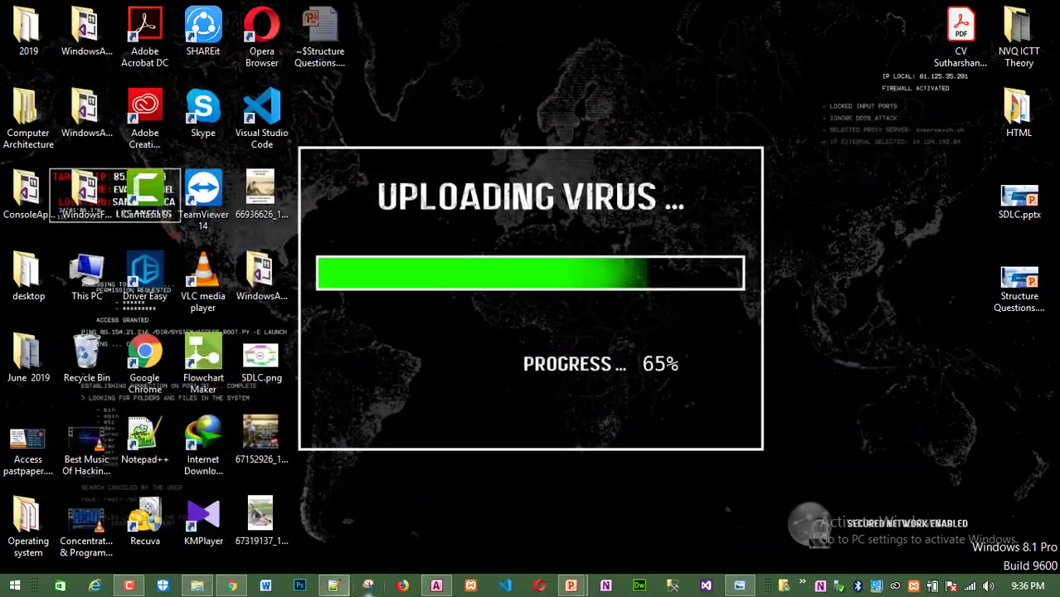
left_click(332, 585)
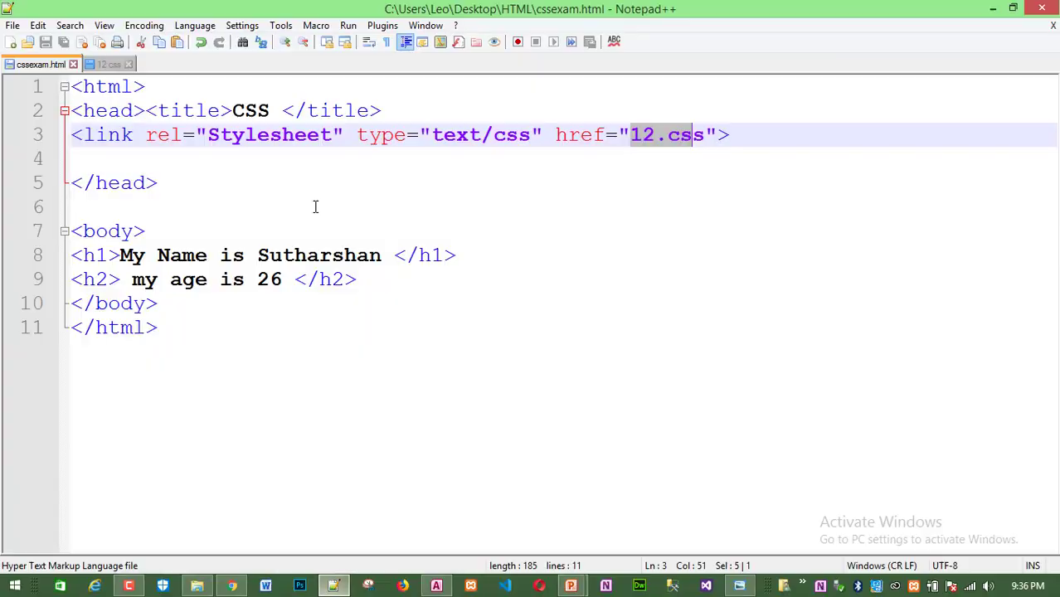
left_click(114, 69)
Highlight the h2 selector and its alignment and font-size rules in 12.css.
left_click(132, 135)
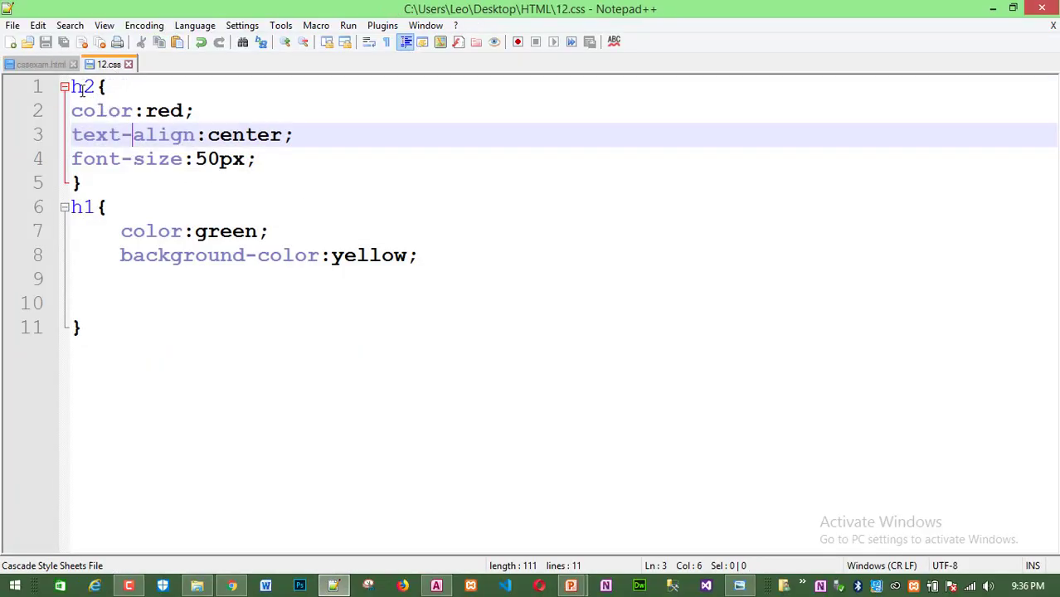
double_click(83, 88)
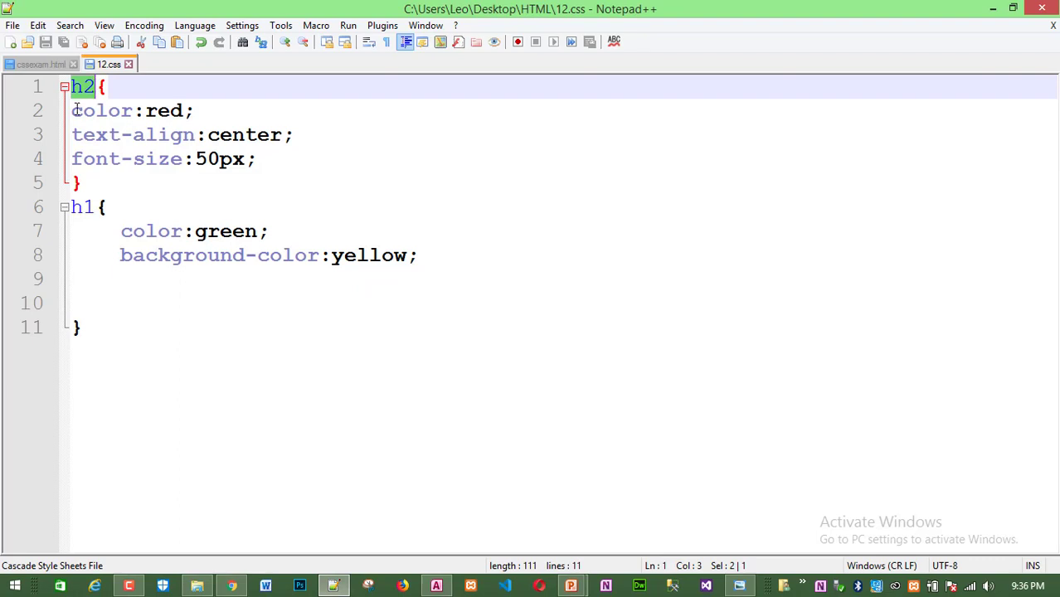
double_click(98, 110)
left_click_drag(114, 135, 140, 158)
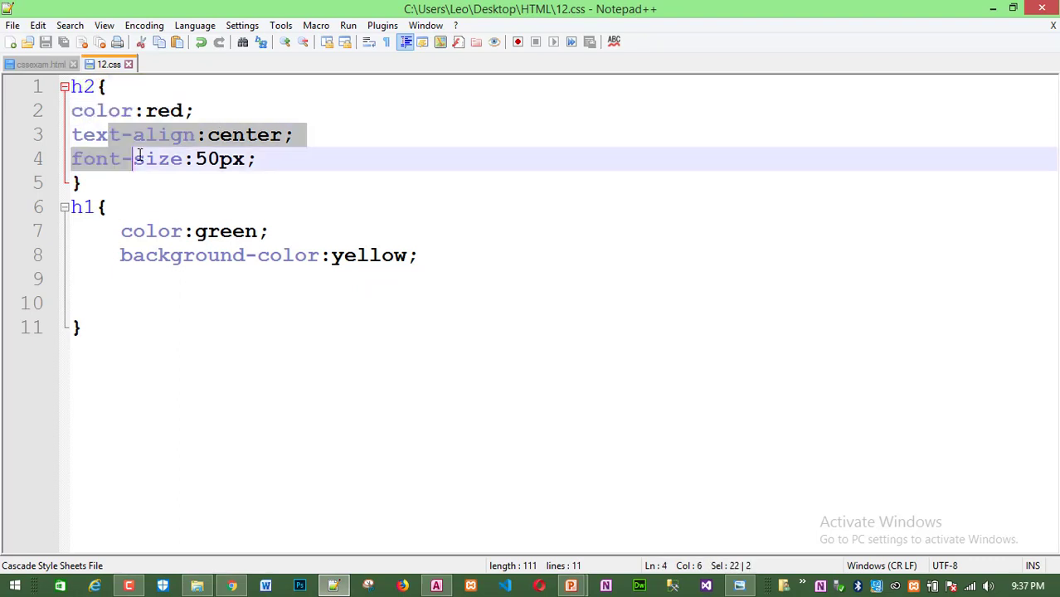
In cssexam.html, select the h2 'my age is 26' line and the h1 heading line.
left_click(43, 66)
left_click(245, 215)
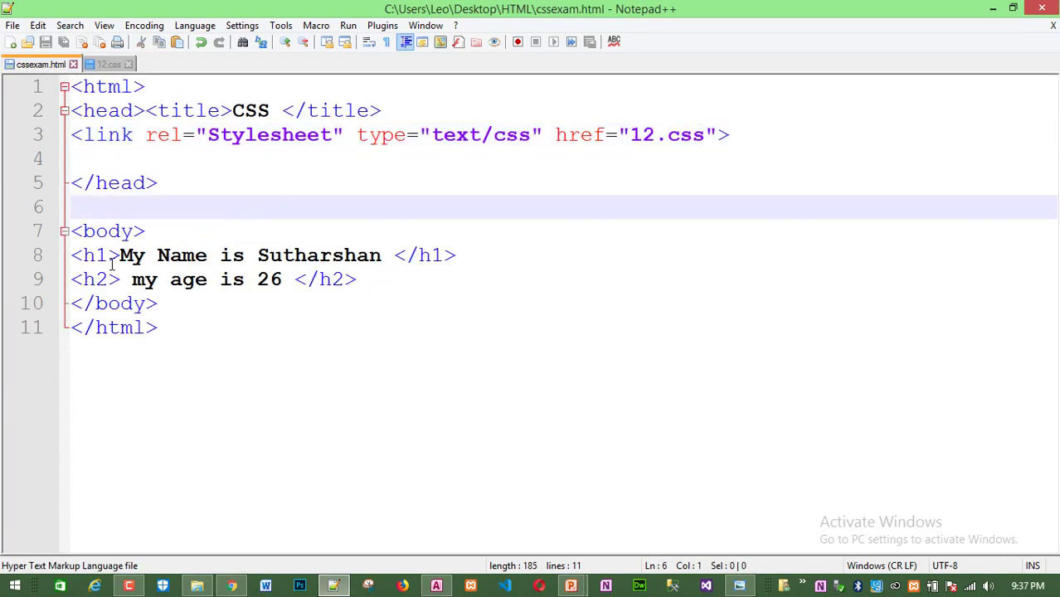
left_click_drag(82, 279, 375, 276)
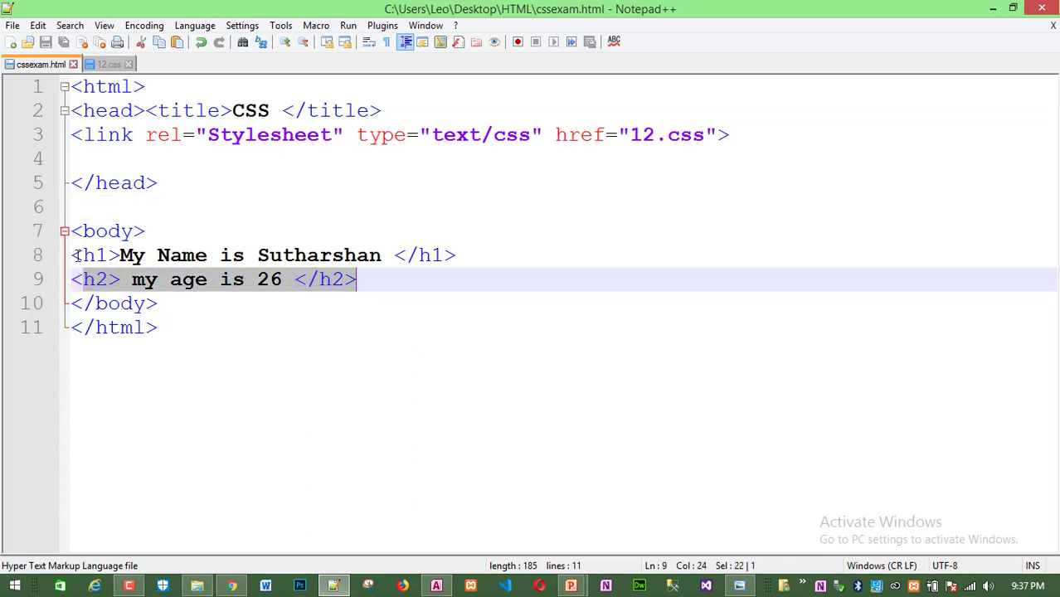
left_click_drag(73, 255, 460, 255)
left_click(530, 259)
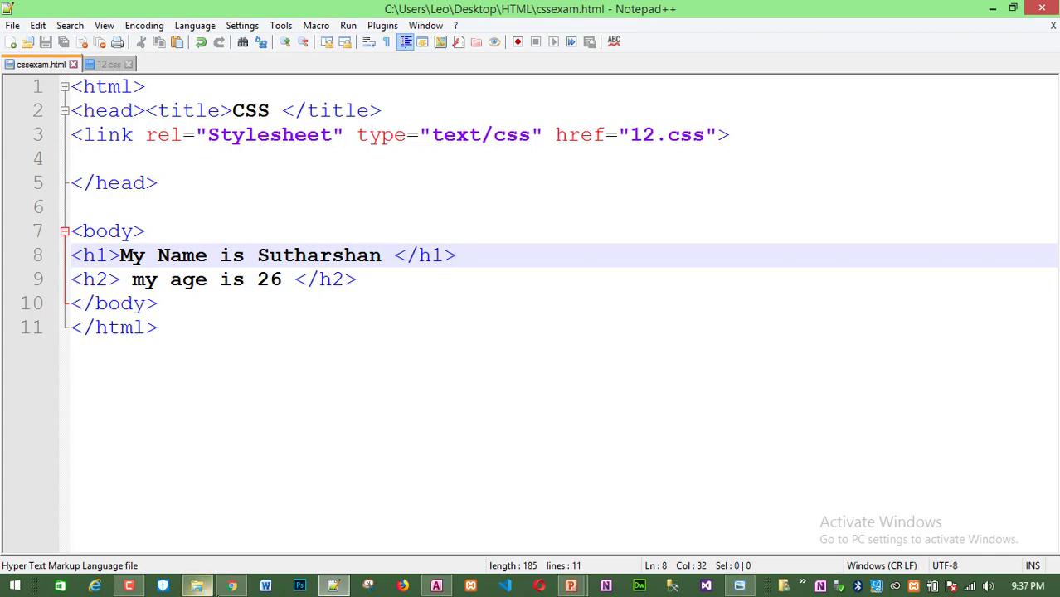
Reload Chrome to see the name green on yellow and the age red and centred.
left_click(231, 585)
left_click(66, 40)
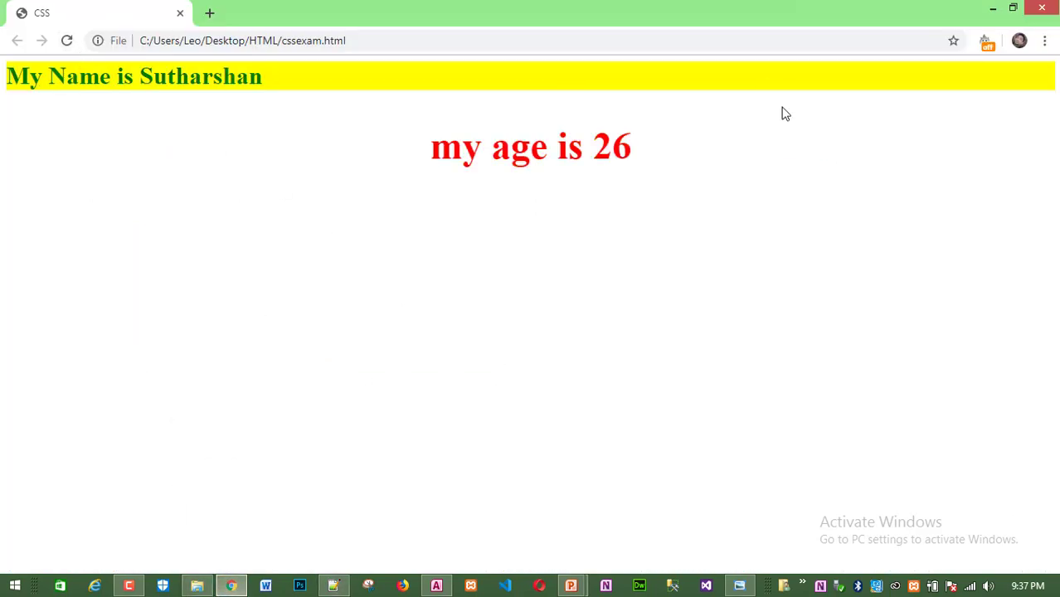
left_click(333, 585)
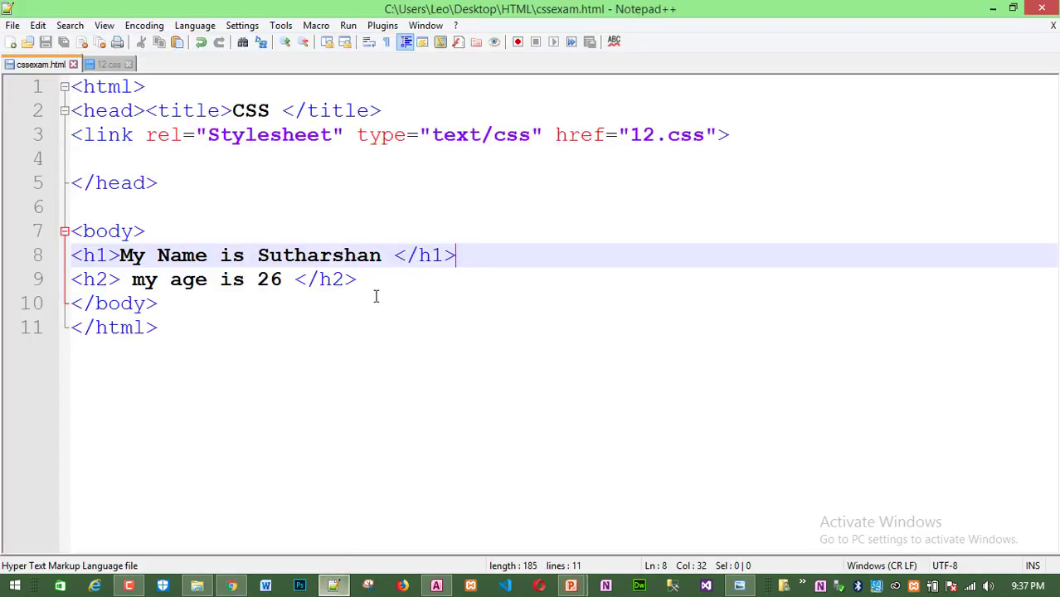
Put the caret at the end of line 10, then close Notepad++ and the Chrome preview of cssexam.html.
left_click(322, 304)
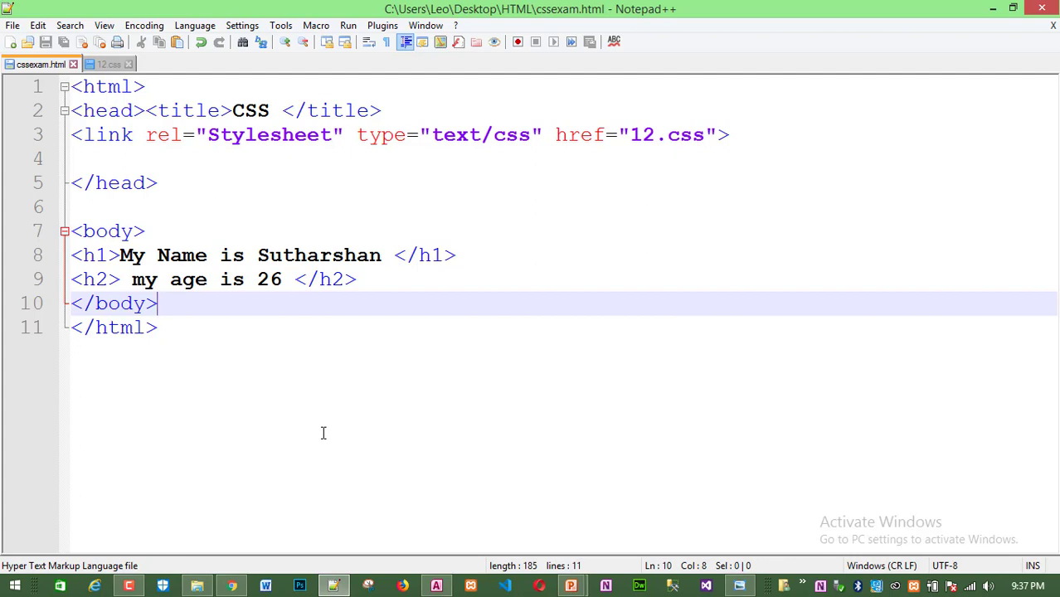
left_click(1041, 9)
left_click(1042, 8)
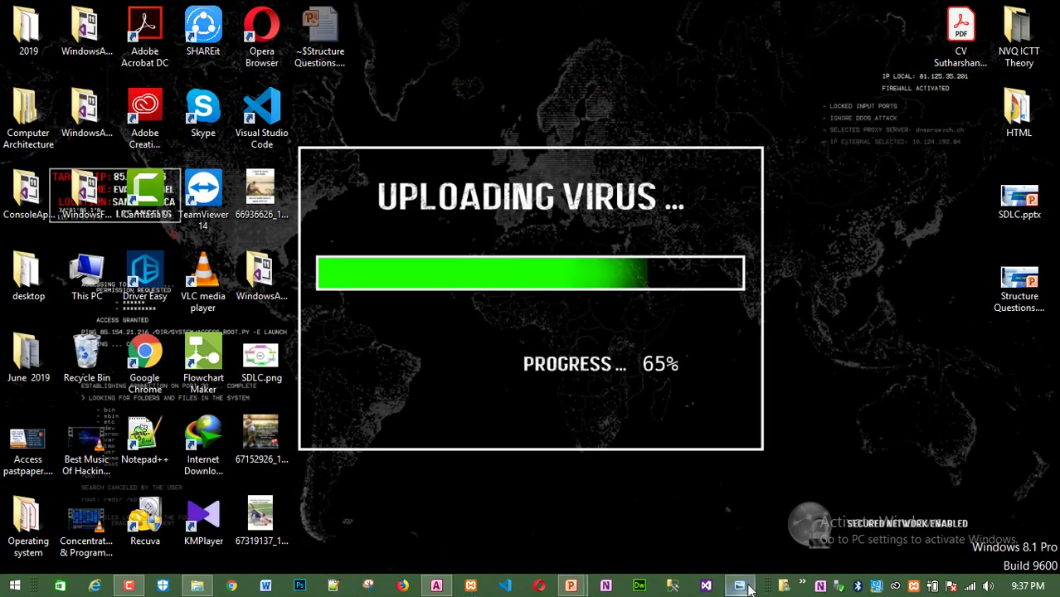
Restore the 4.jpg exam-question photo, pan through it to question 10, then minimise it.
left_click(721, 549)
left_click_drag(294, 359, 300, 259)
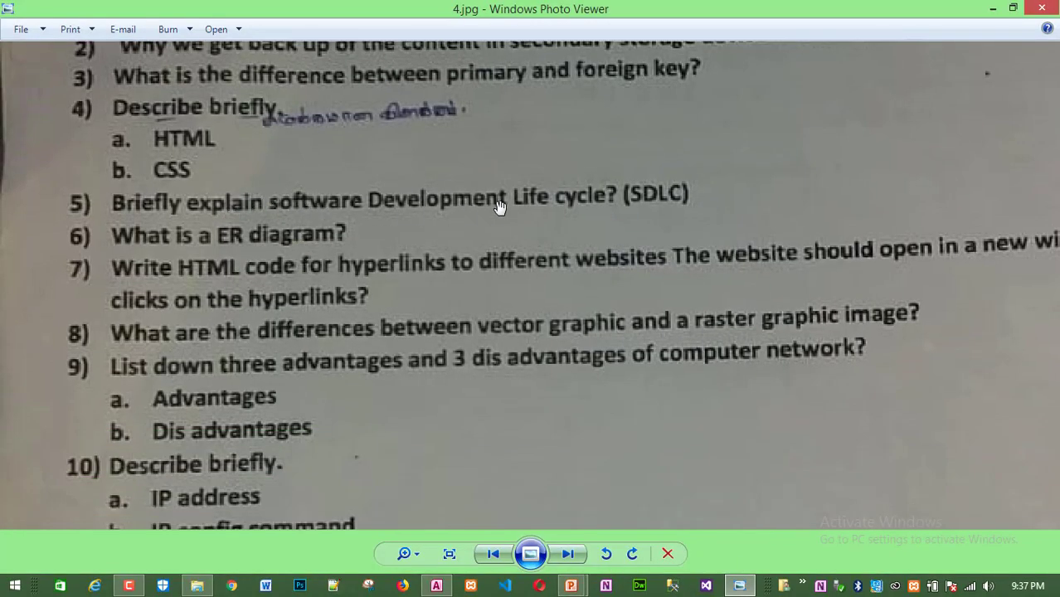
left_click_drag(365, 295, 361, 388)
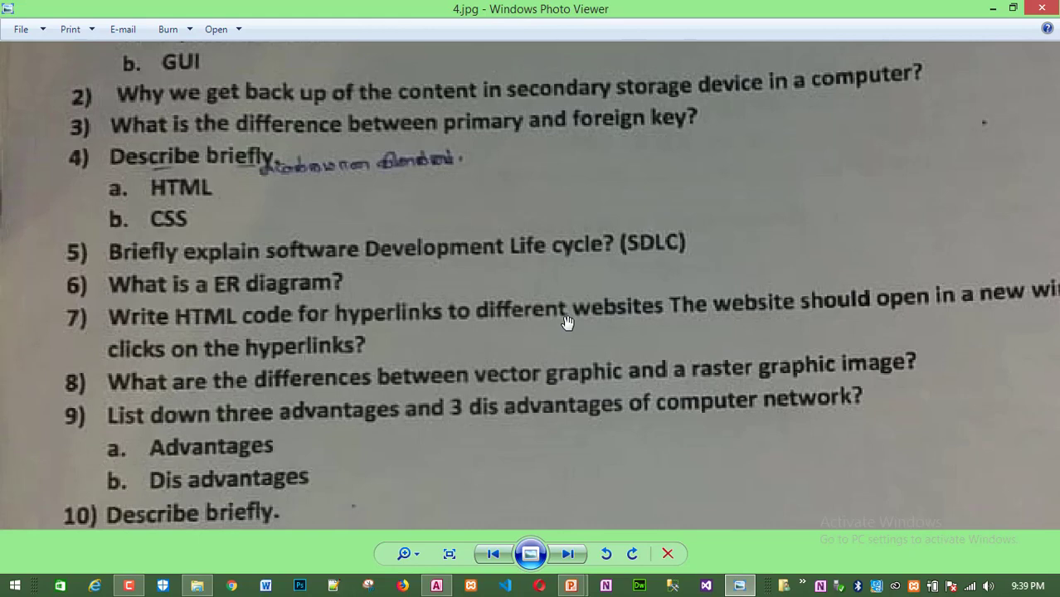
left_click(996, 11)
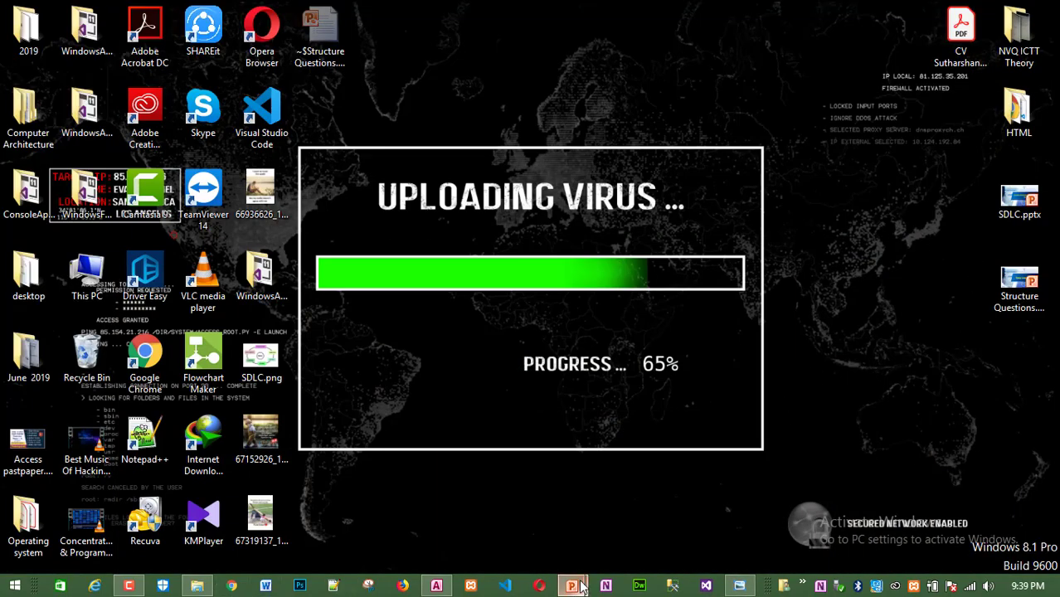
Bring SDLC.pptx forward, start its slide show from slide 1, and advance to the Introduction slide.
mouse_move(570, 586)
left_click(506, 513)
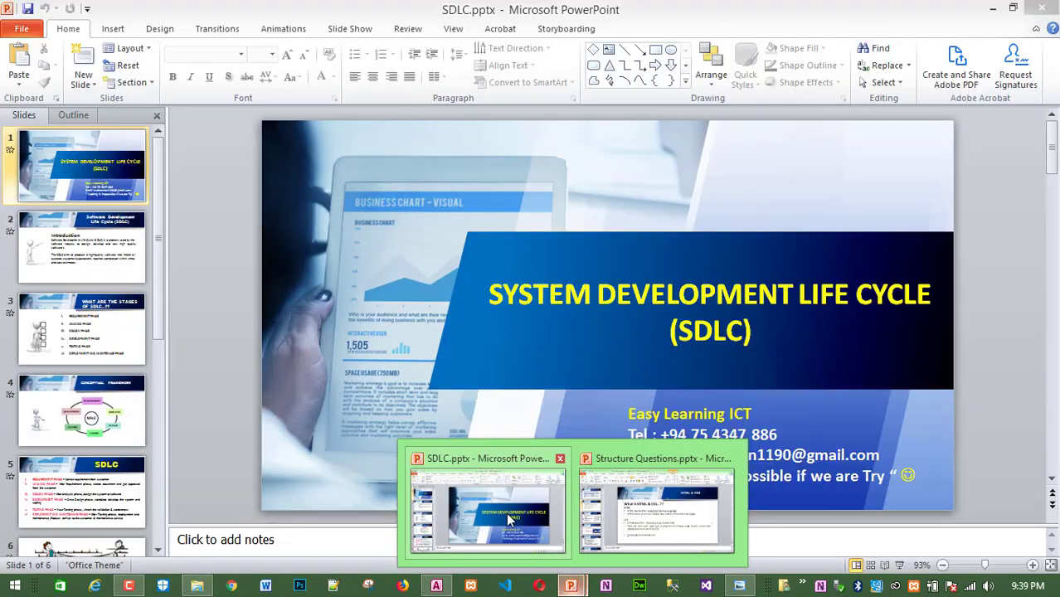
left_click(899, 565)
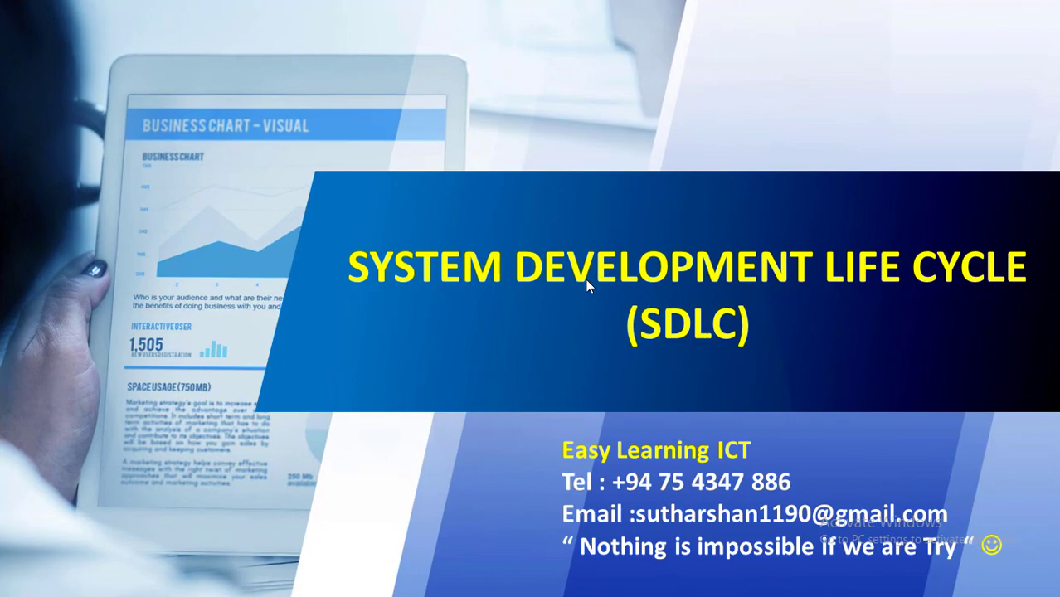
left_click(586, 279)
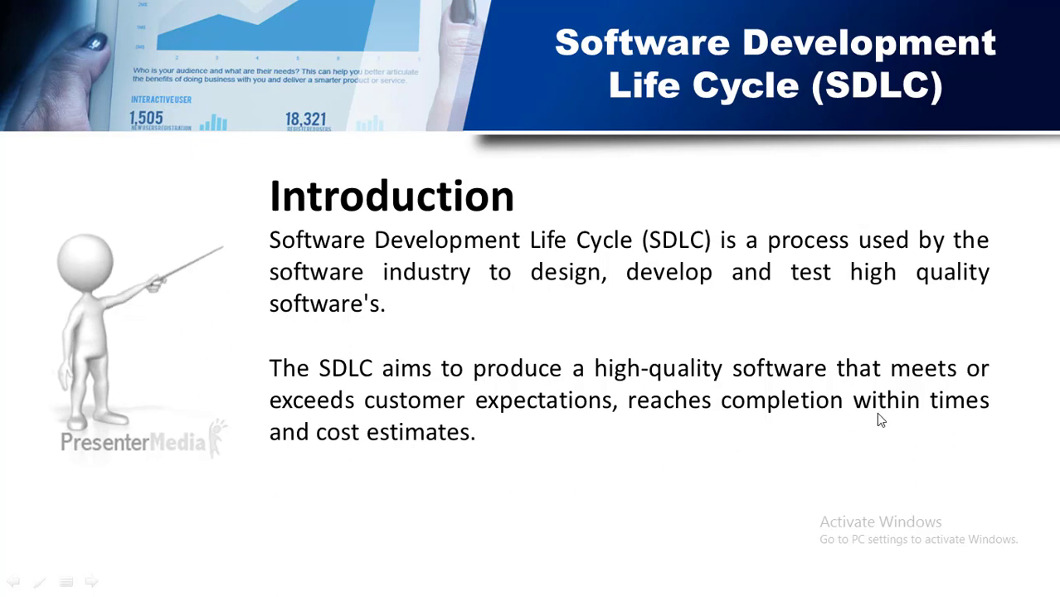
Advance to the 'What are the stages of SDLC..??' slide listing six phases.
left_click(296, 466)
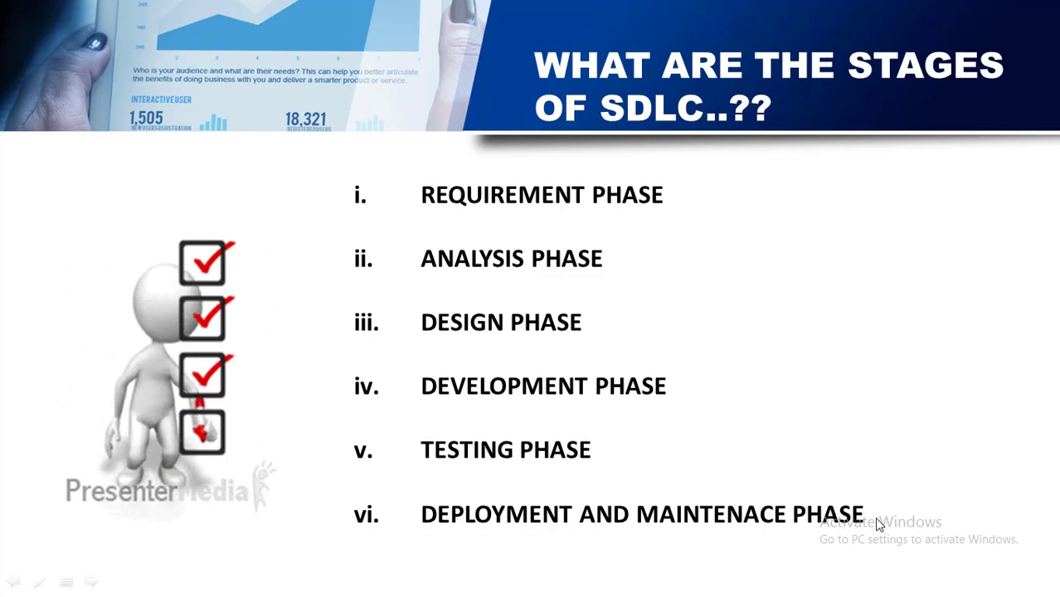
Advance to the Conceptual Framework cycle diagram of the six SDLC phases.
left_click(711, 367)
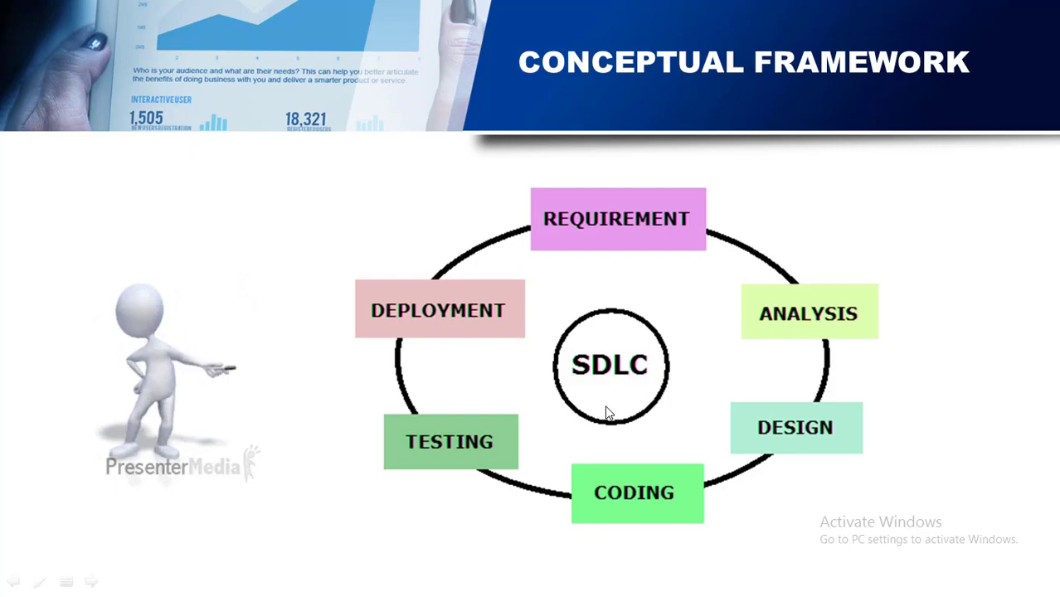
Advance to the slide describing each SDLC phase, Requirement through Deployment and Maintenance.
left_click(607, 397)
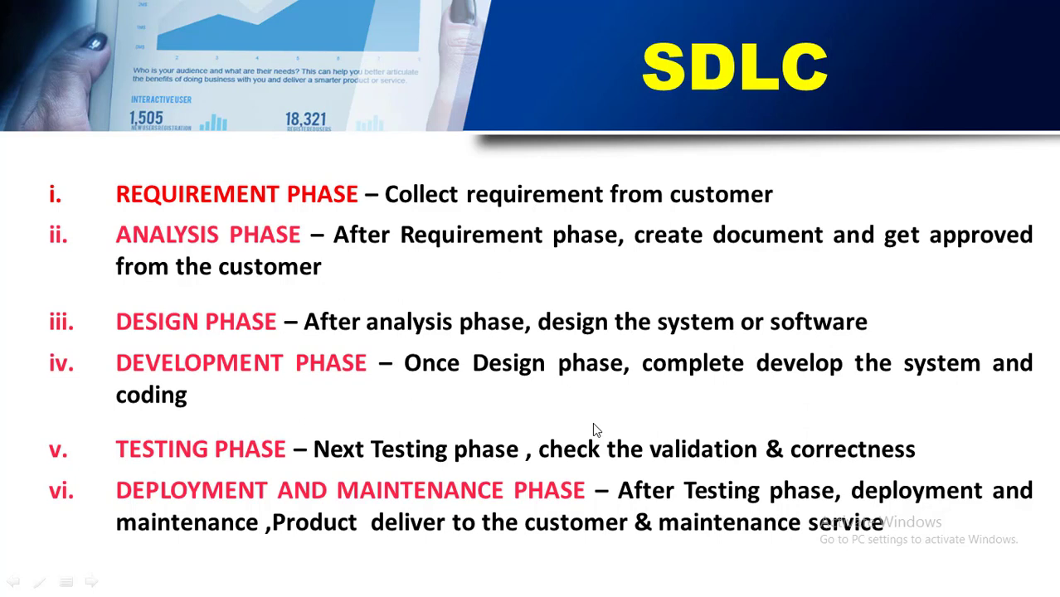
Advance to the closing 'THANK YOU :)' slide of the SDLC presentation.
left_click(361, 534)
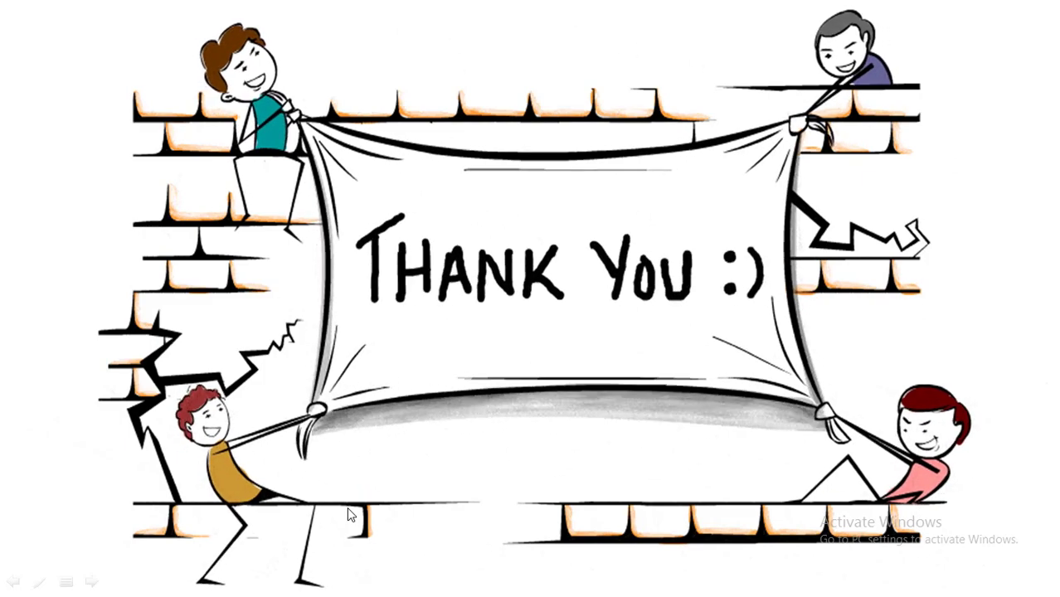
End the slide show with Esc, returning to Normal view on slide 6 of 6.
key("Escape")
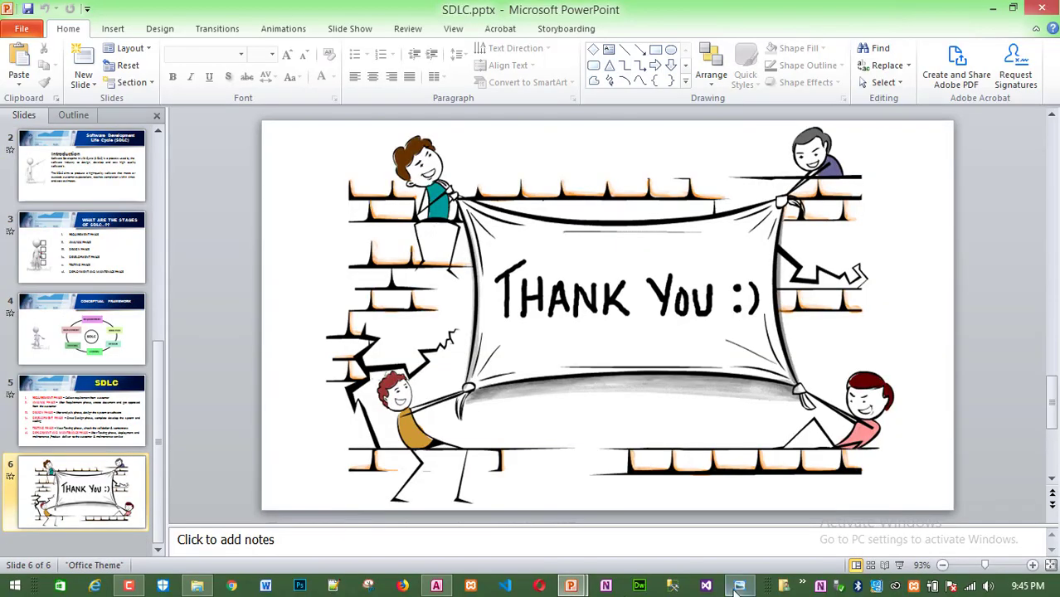
Restore the 4.jpg exam-question photo and pan it up to show question 10 on IP address.
left_click(739, 586)
left_click_drag(498, 407, 493, 339)
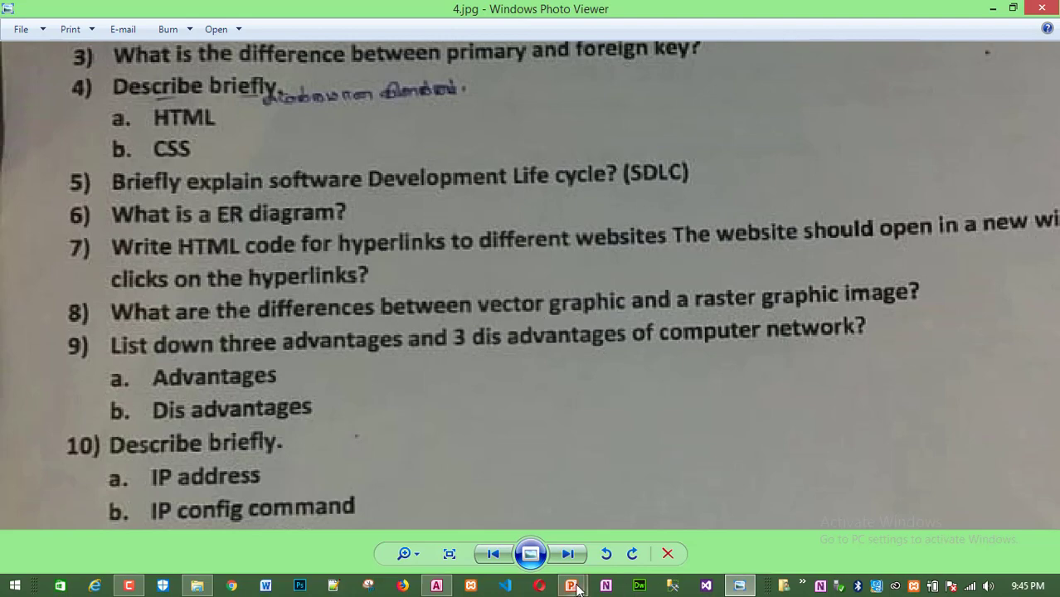
Switch to Structure Questions.pptx, scroll to slide 8 'What is ER Diagram..??', and present from it.
mouse_move(570, 585)
left_click(633, 477)
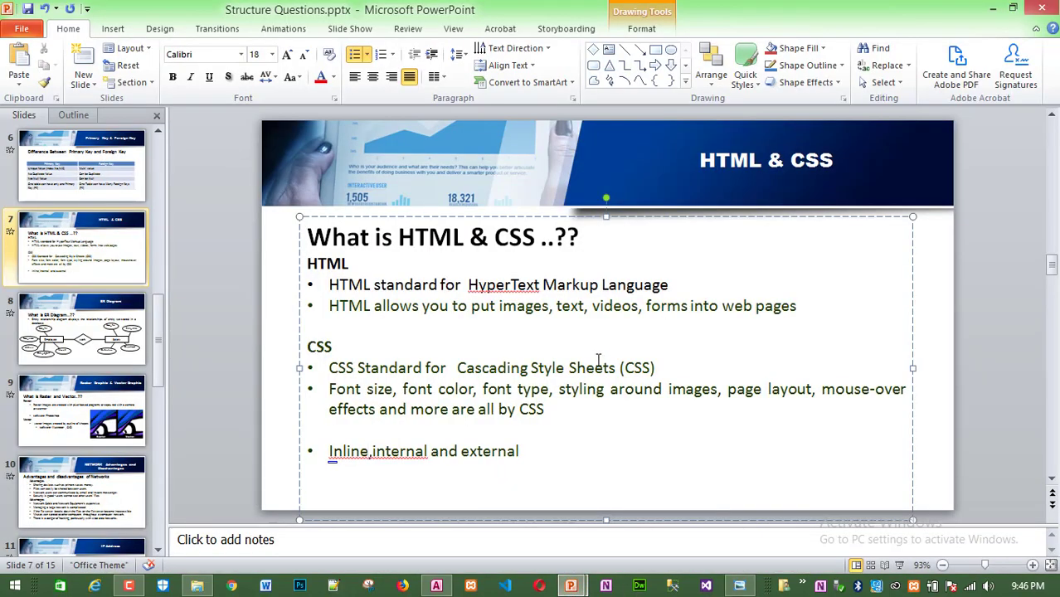
scroll(597, 359, "down", 1)
scroll(598, 359, "down", 1)
scroll(597, 360, "down", 1)
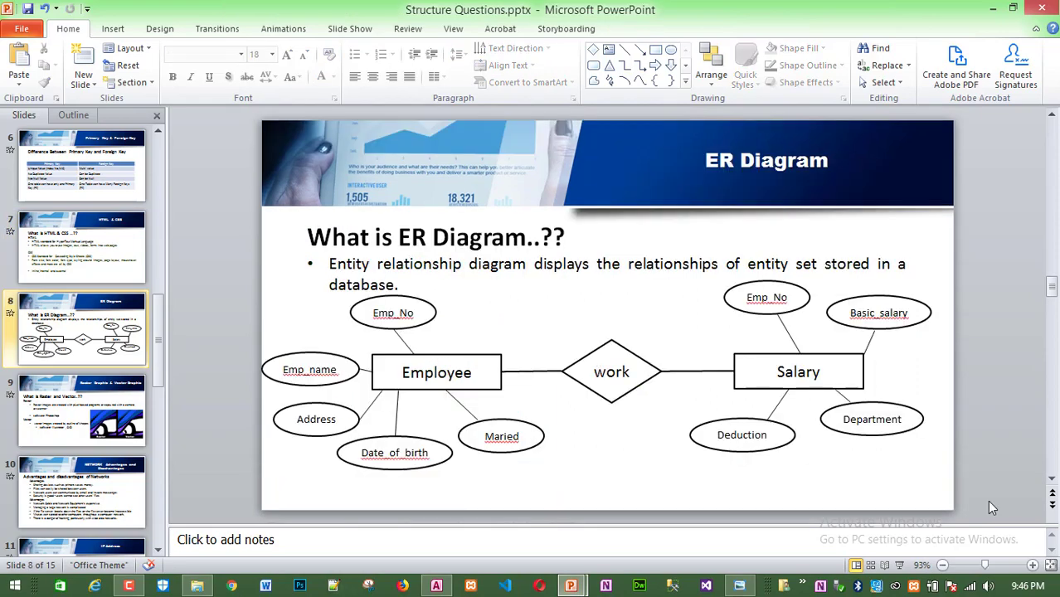
left_click(899, 566)
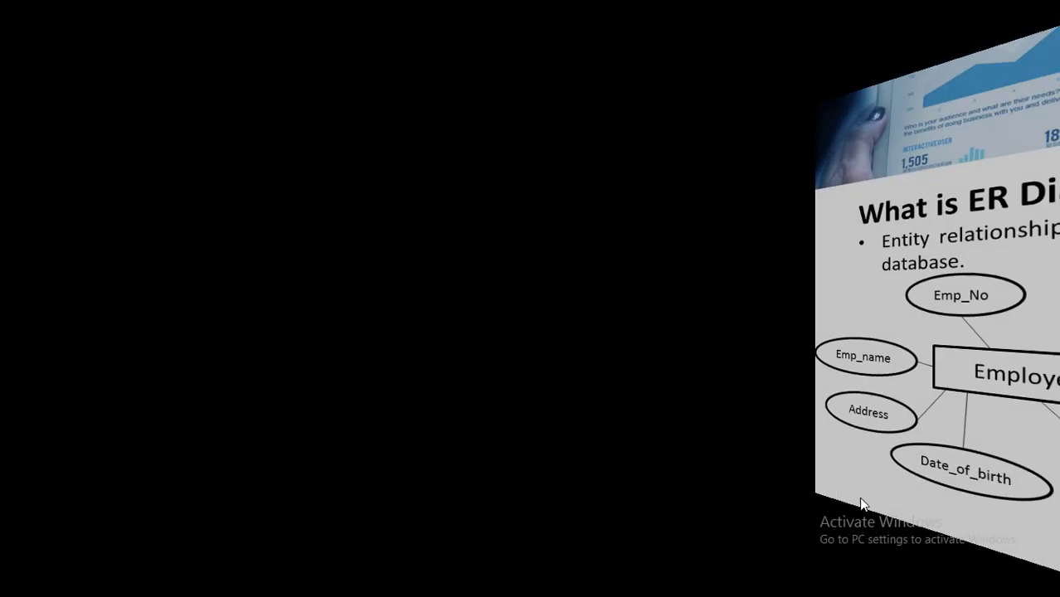
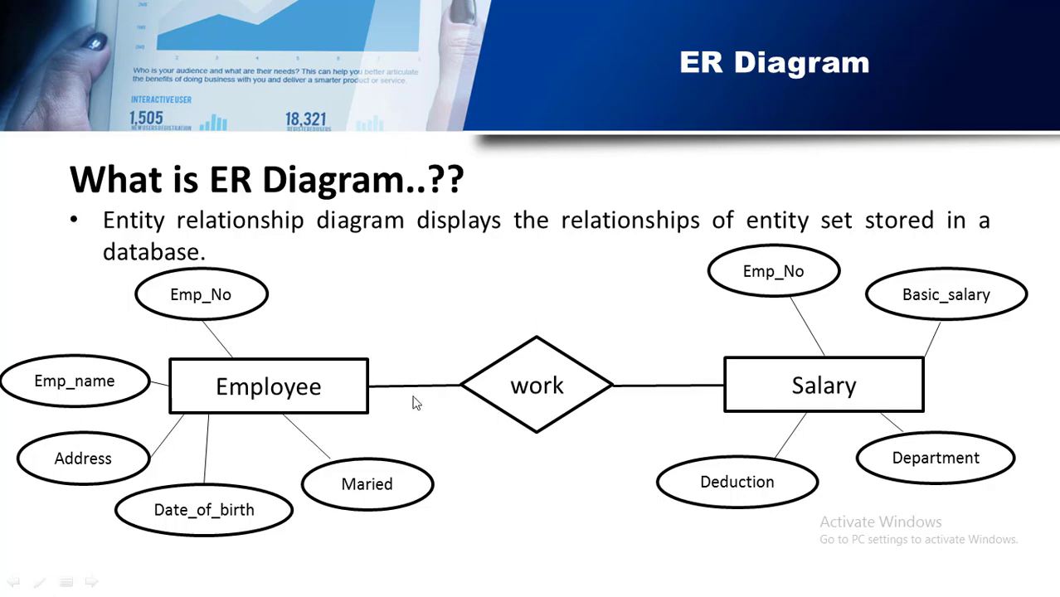
Exit the ER Diagram slide show and switch to the Employee Details database in Access.
key("Escape")
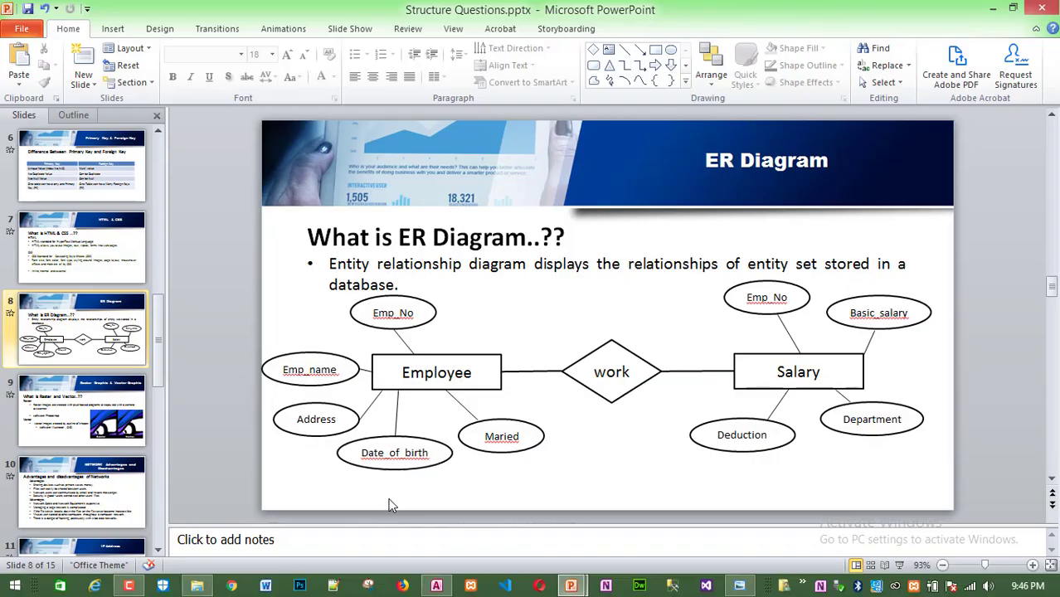
left_click(437, 586)
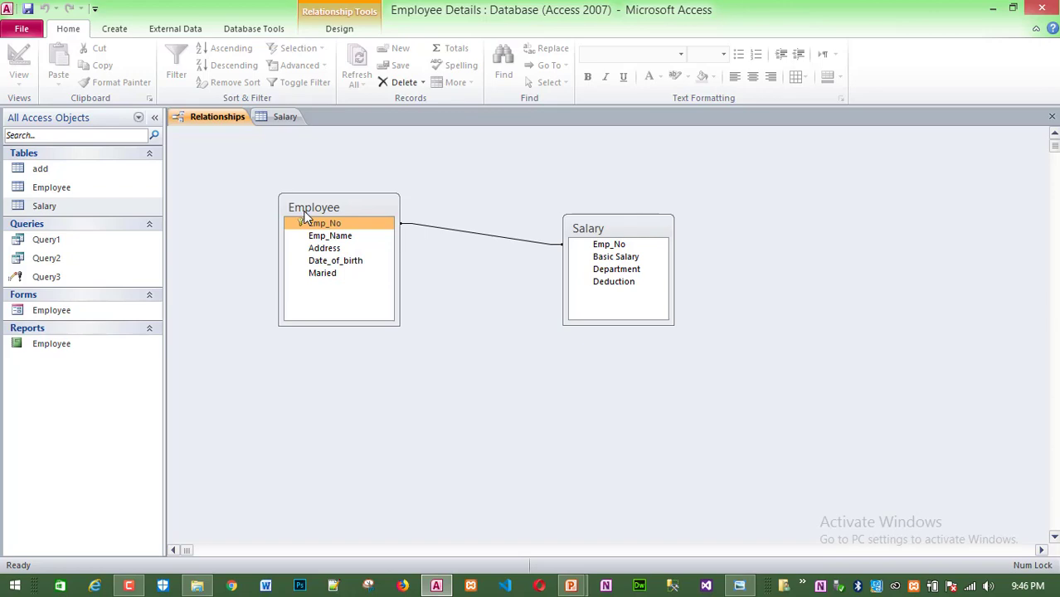
Bring the Structure Questions.pptx ER Diagram slide to the front after a brief return to Access.
mouse_move(571, 586)
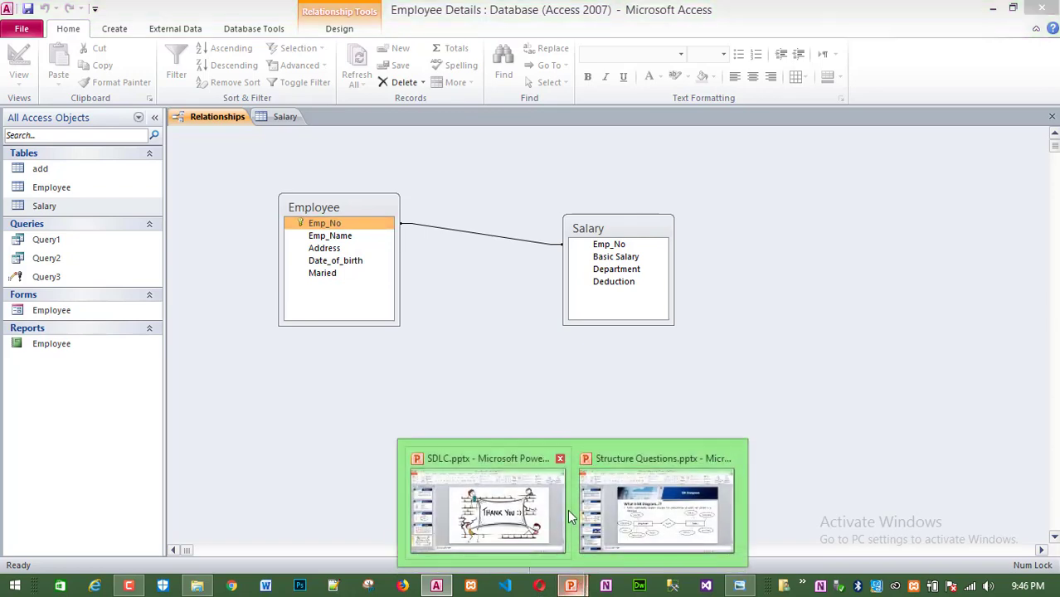
left_click(655, 506)
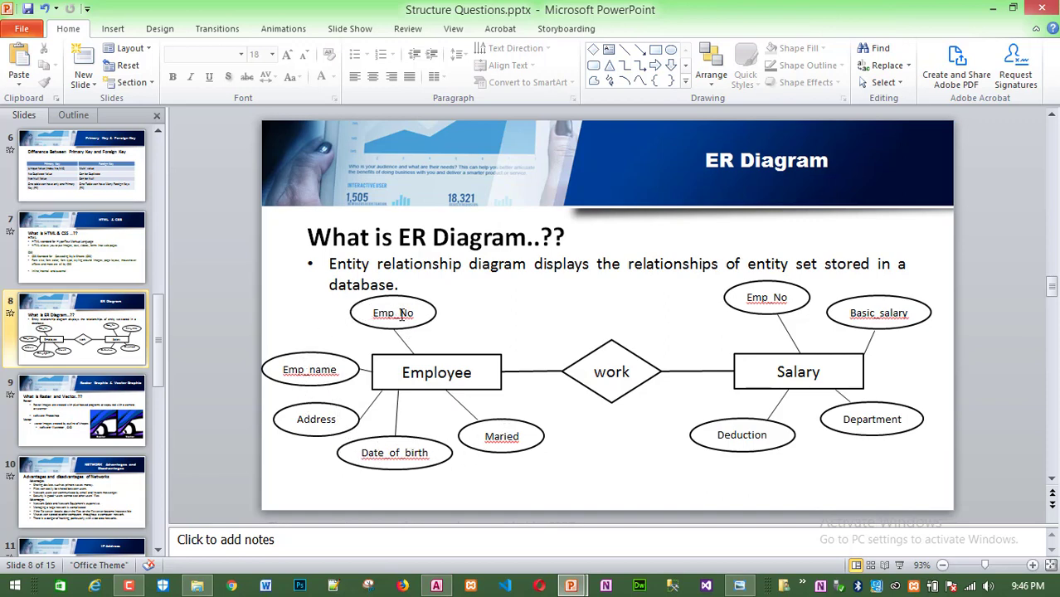
left_click(437, 586)
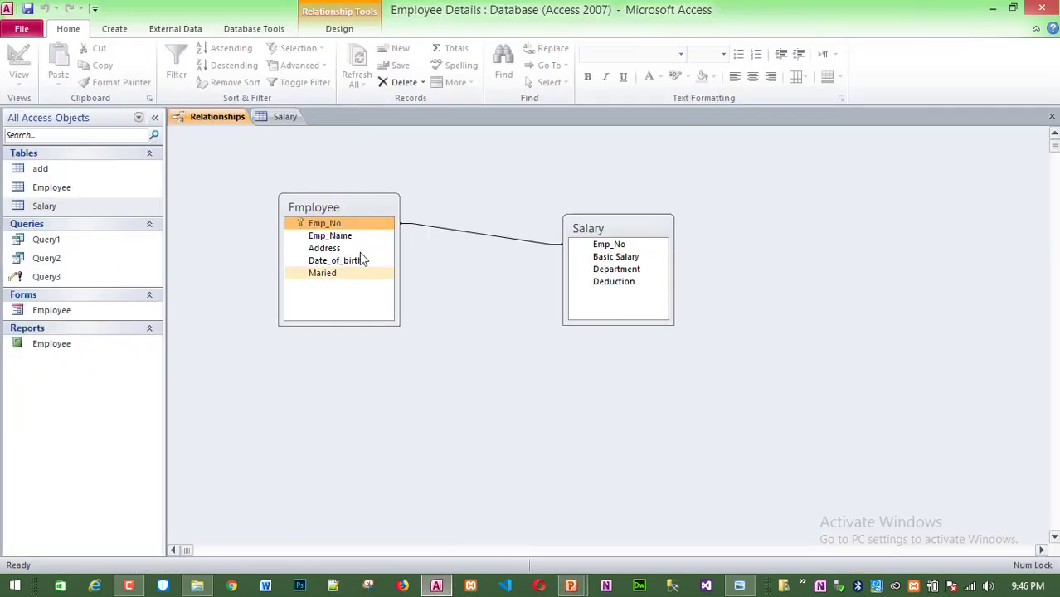
left_click(572, 587)
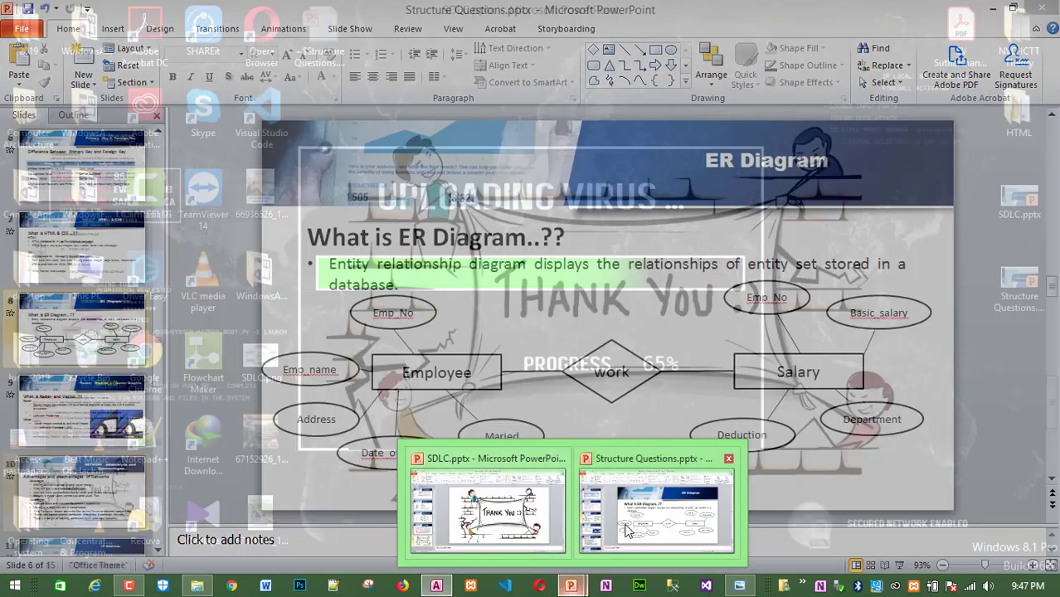
left_click(655, 508)
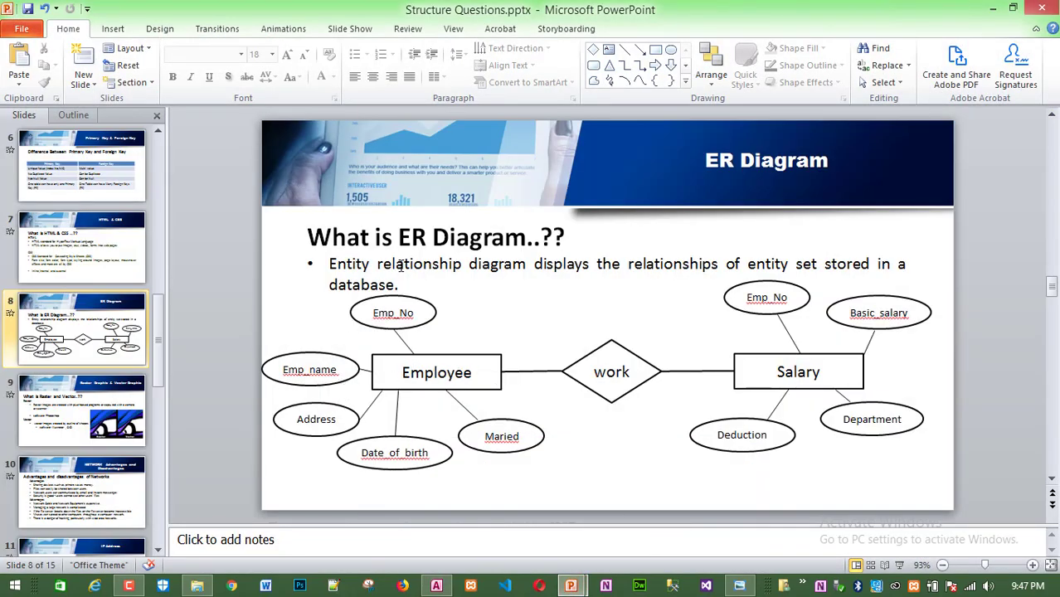
Point out the Employee and Salary entities and the attributes Emp_No, Emp_name, Address, Date_of_birth and Maried.
left_click(389, 355)
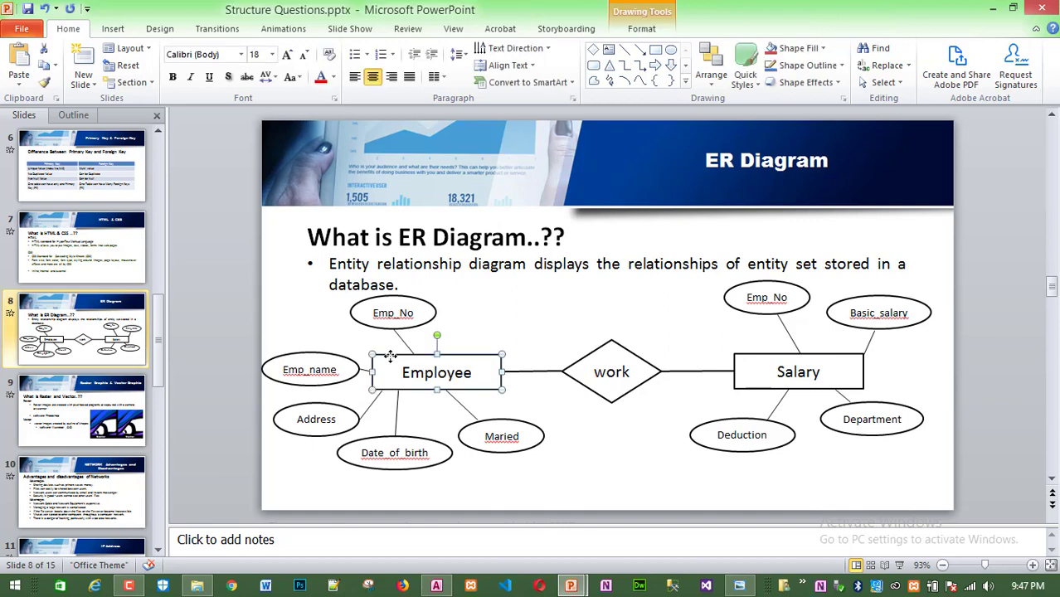
left_click(835, 366)
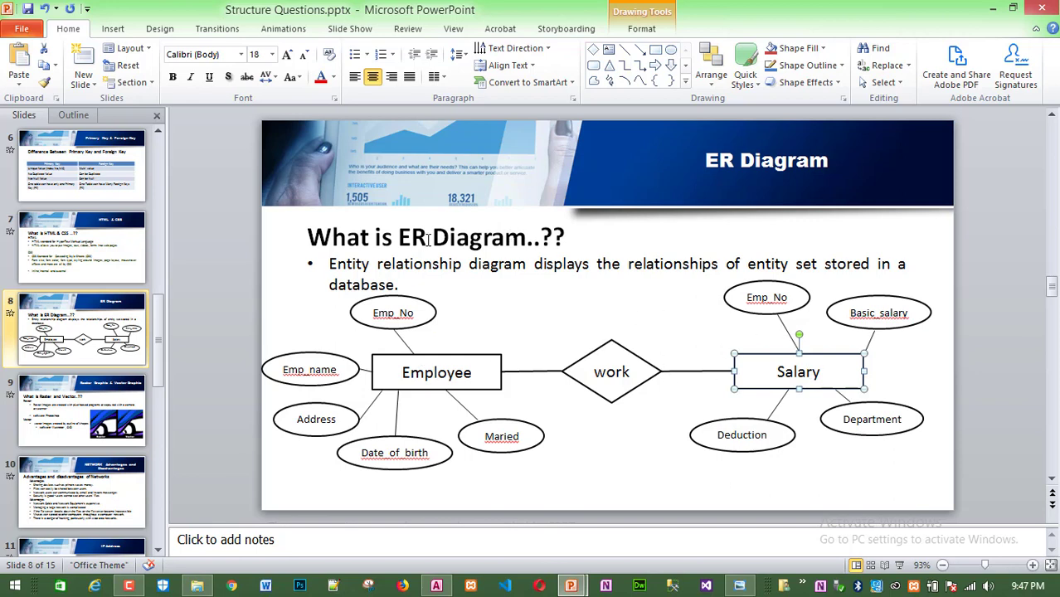
left_click(474, 368)
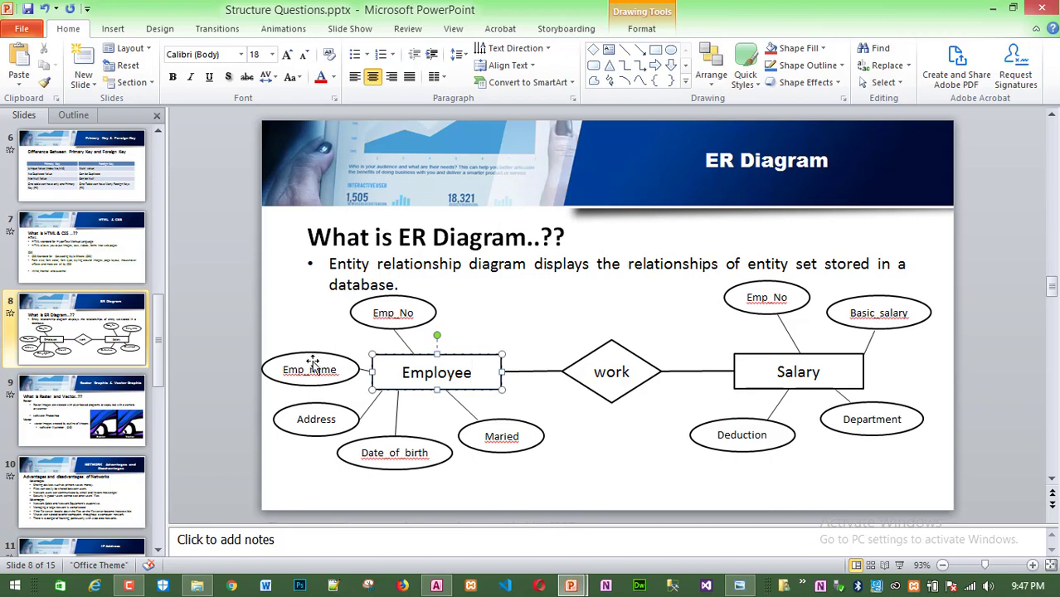
left_click(356, 313)
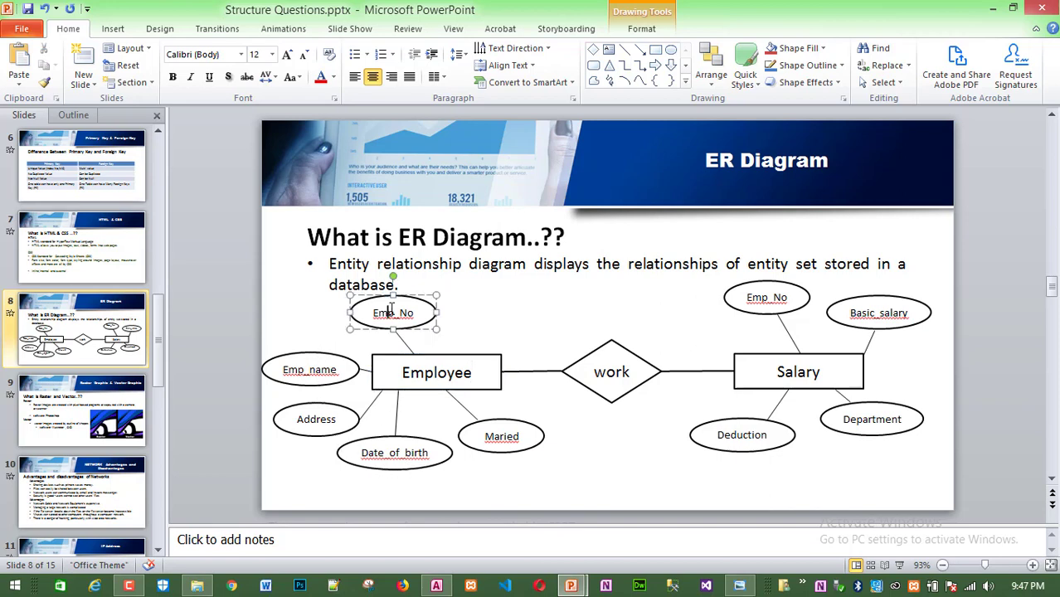
left_click(314, 357)
left_click(341, 419)
left_click(371, 446)
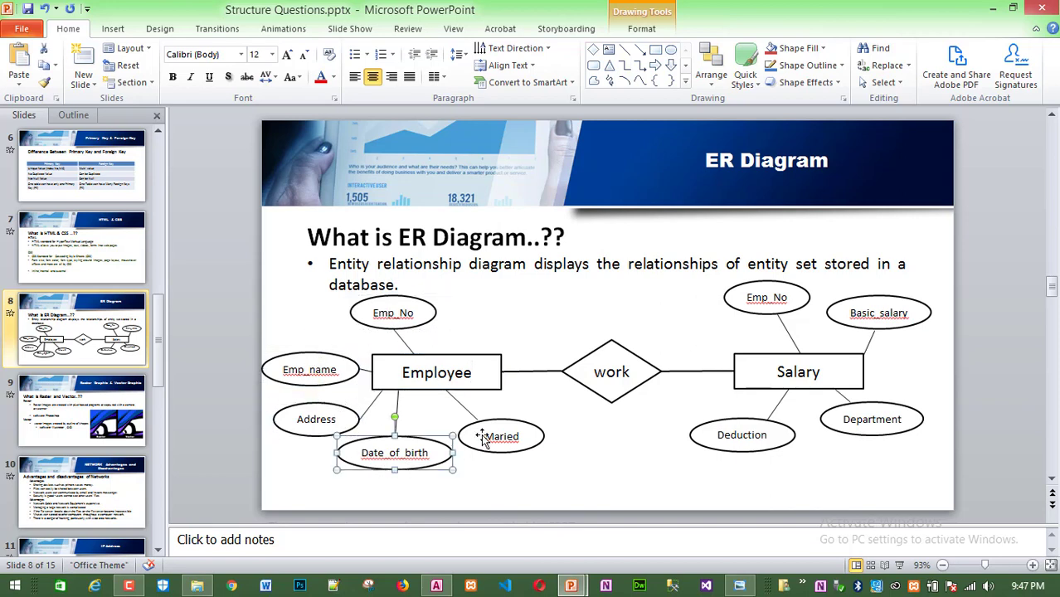
left_click(483, 438)
Show the Emp_No field of the Employee table in Access, then return to the ER Diagram slide.
mouse_move(569, 588)
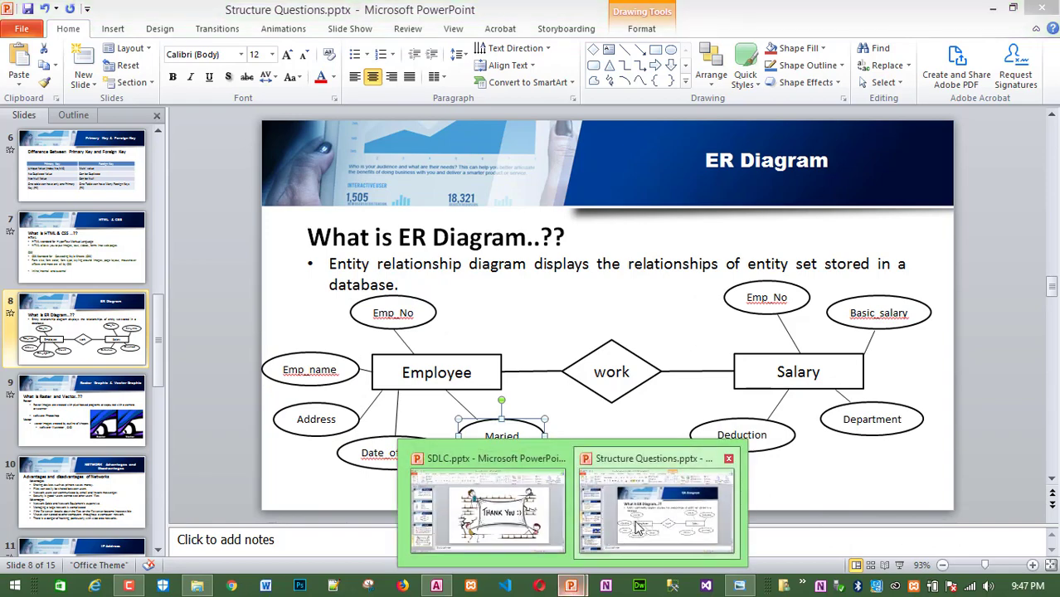
left_click(442, 586)
left_click(322, 228)
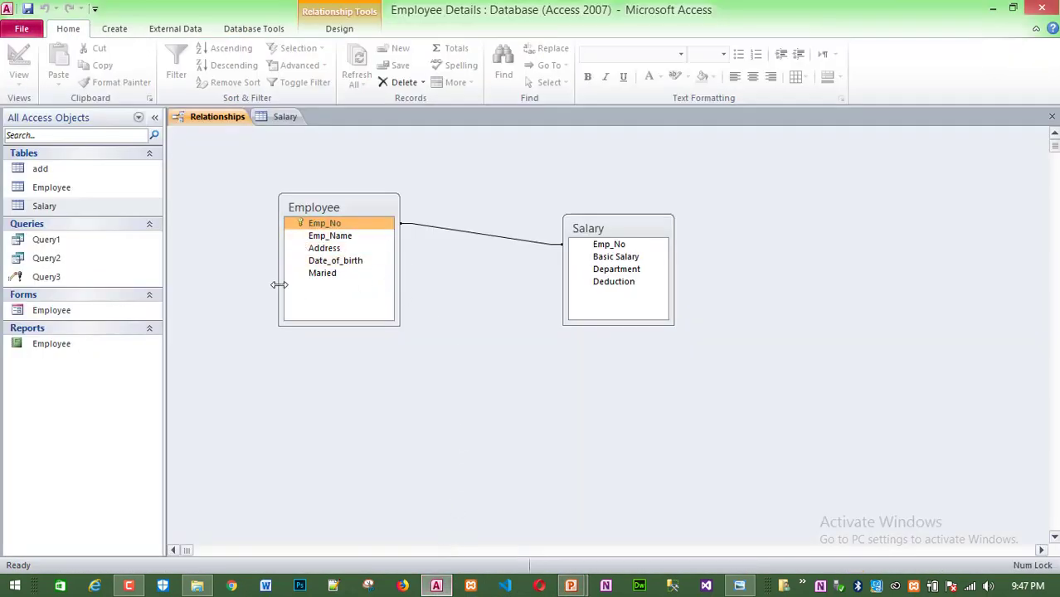
mouse_move(570, 585)
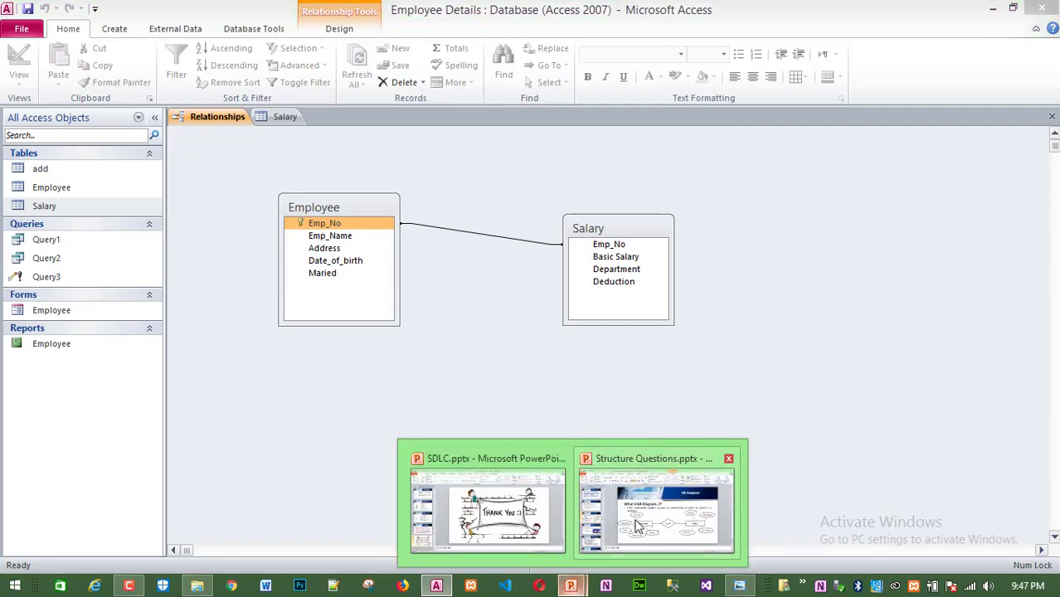
left_click(657, 523)
Highlight Emp_No, the work relationship, Salary and Employee, then bring up the question sheet photo.
left_click(382, 312)
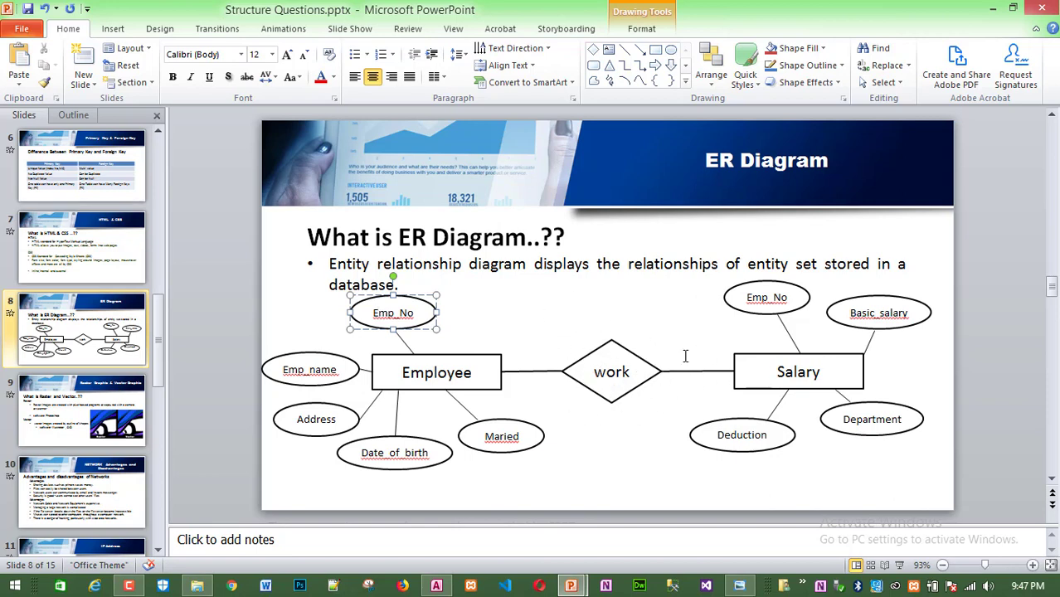
left_click(599, 373)
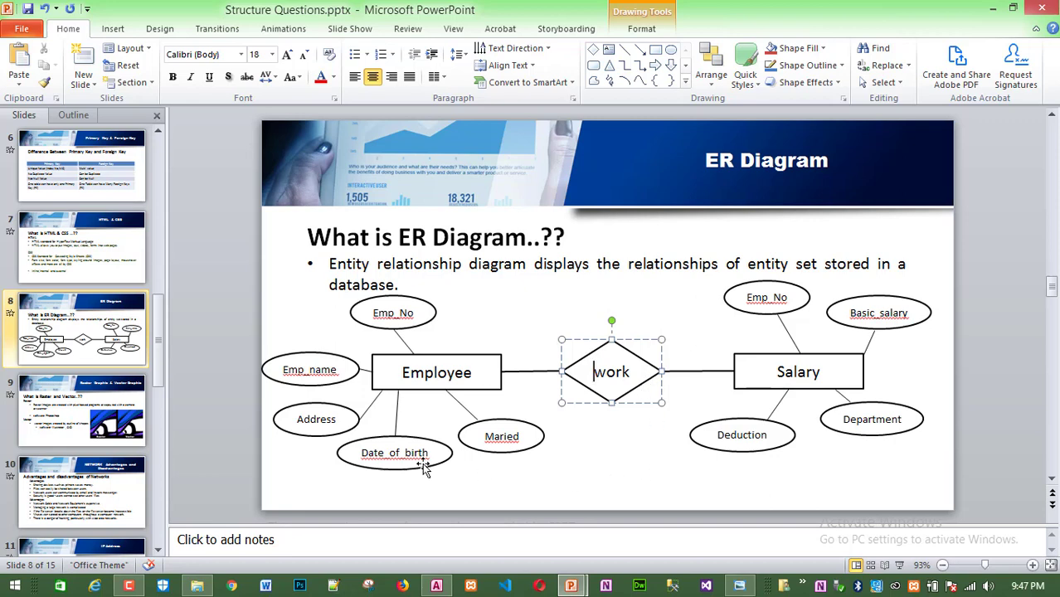
left_click(834, 365)
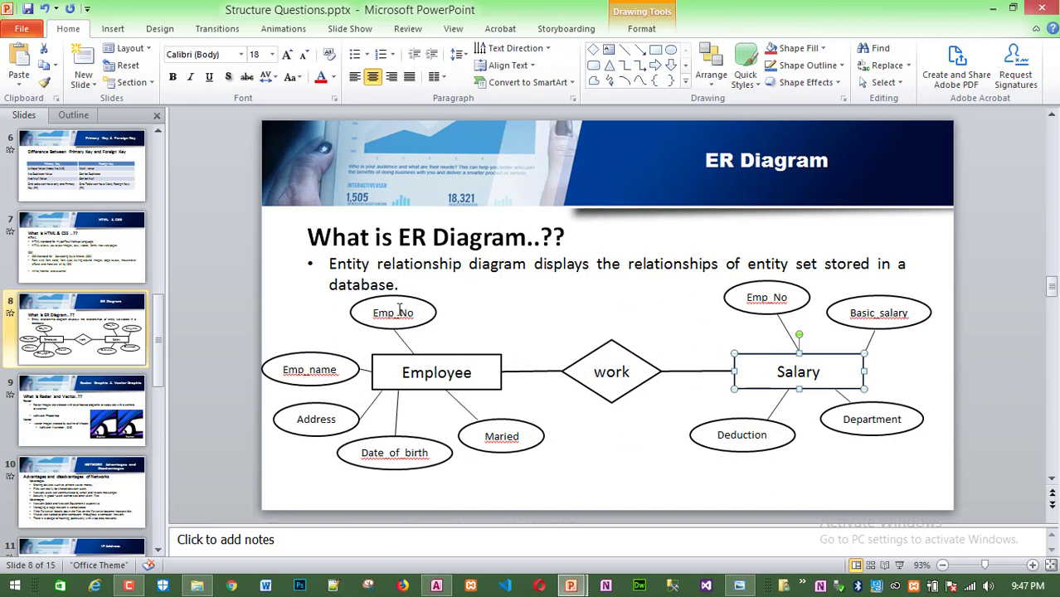
left_click(466, 367)
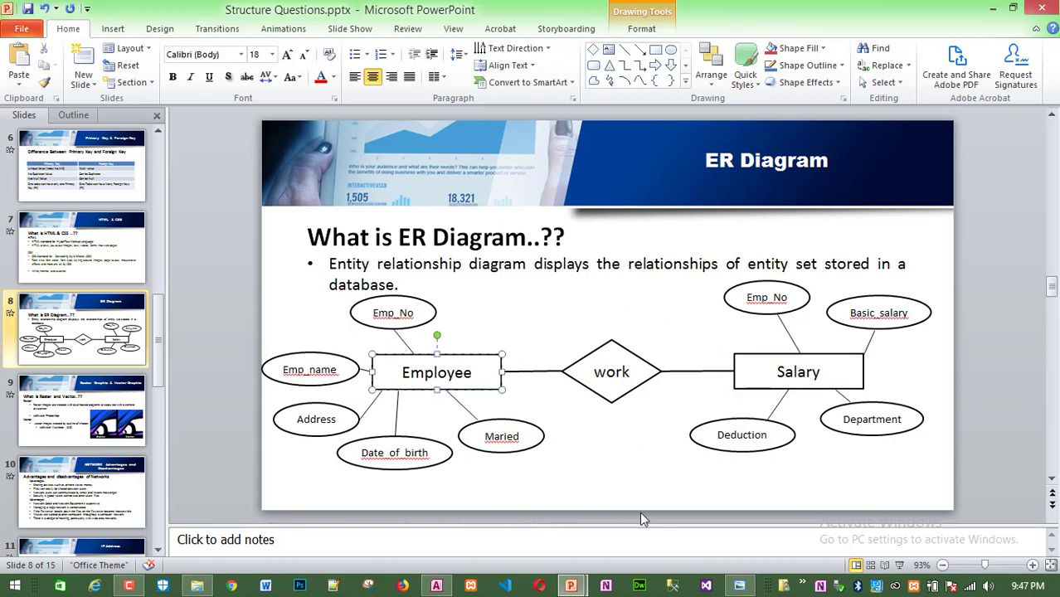
left_click(739, 586)
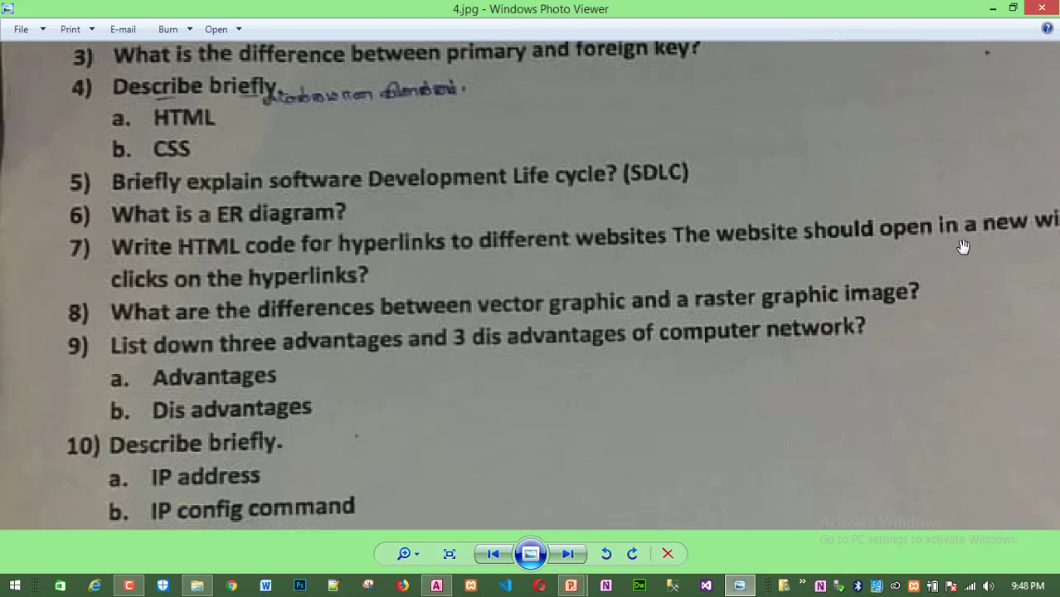
Pan the question sheet to the Ping command item, then switch to cssexam.html in Notepad++.
mouse_move(1020, 242)
left_mouse_down()
mouse_move(876, 258)
mouse_move(738, 199)
mouse_move(879, 254)
mouse_move(913, 214)
left_mouse_up()
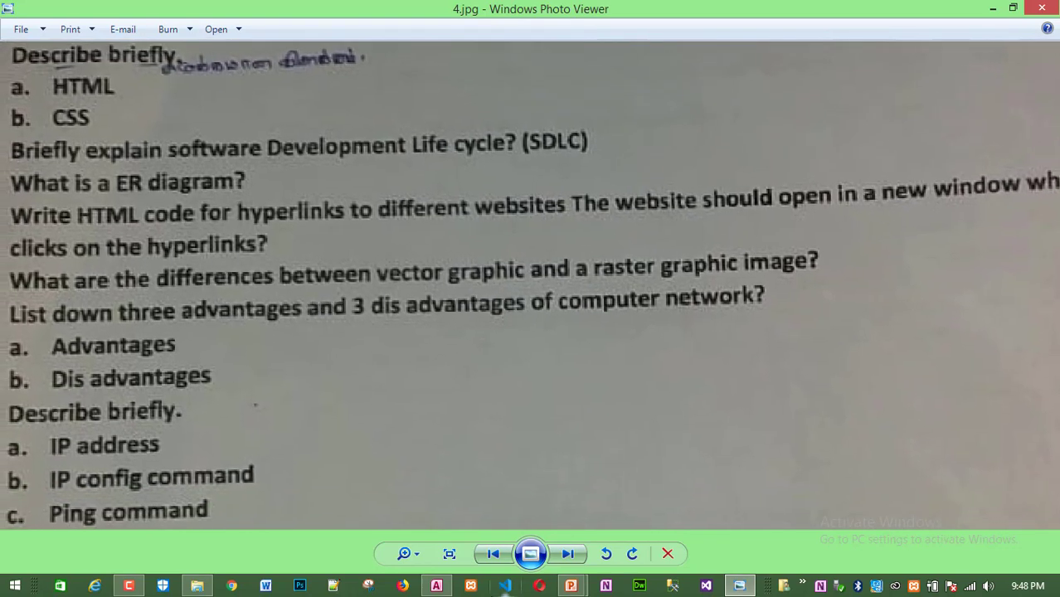
left_click(333, 585)
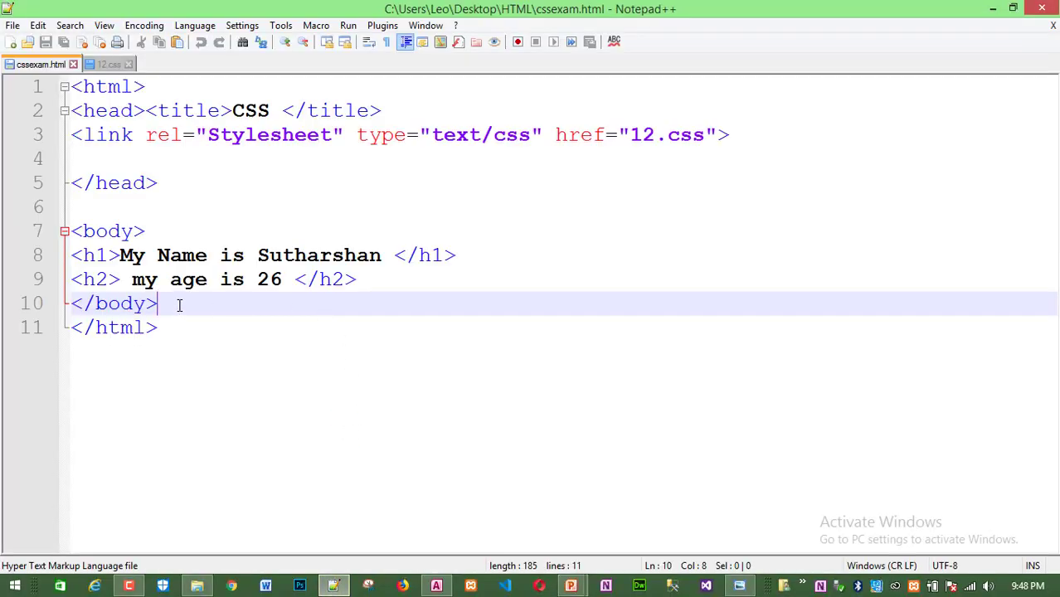
left_click_drag(451, 279, 50, 264)
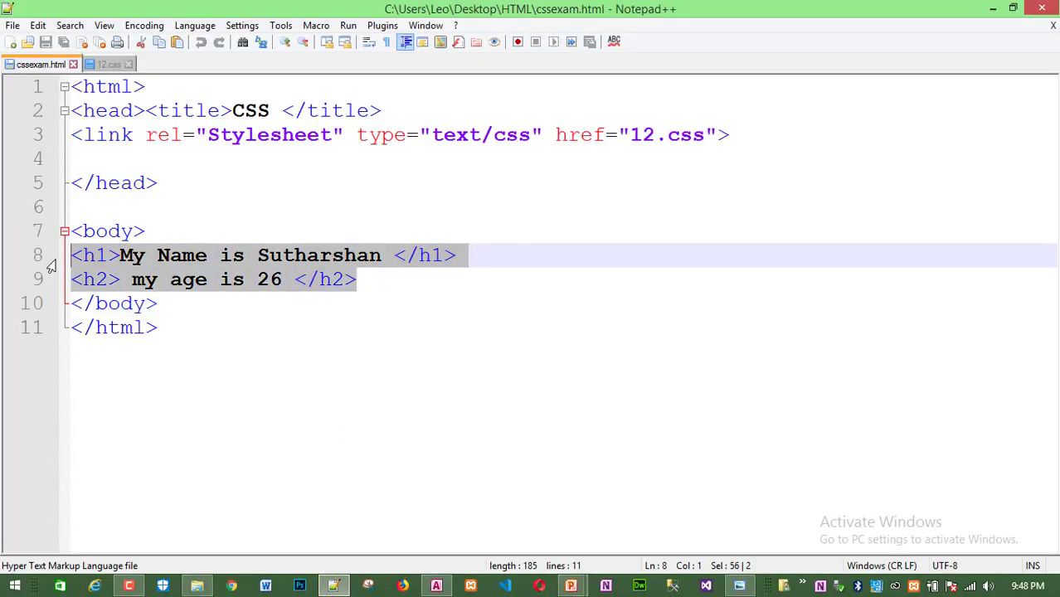
key("Delete")
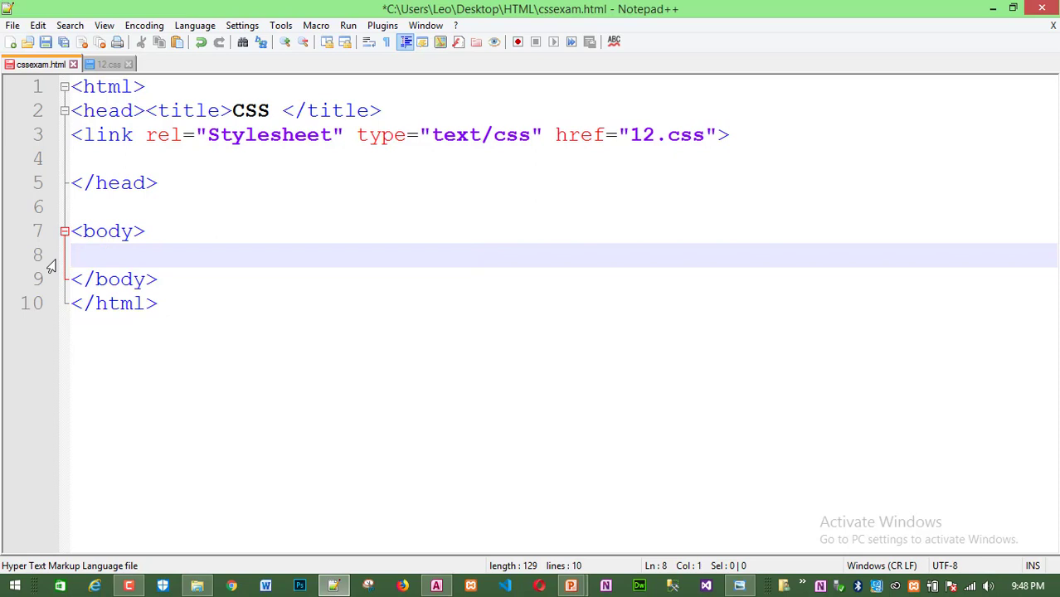
type("<")
type("a ")
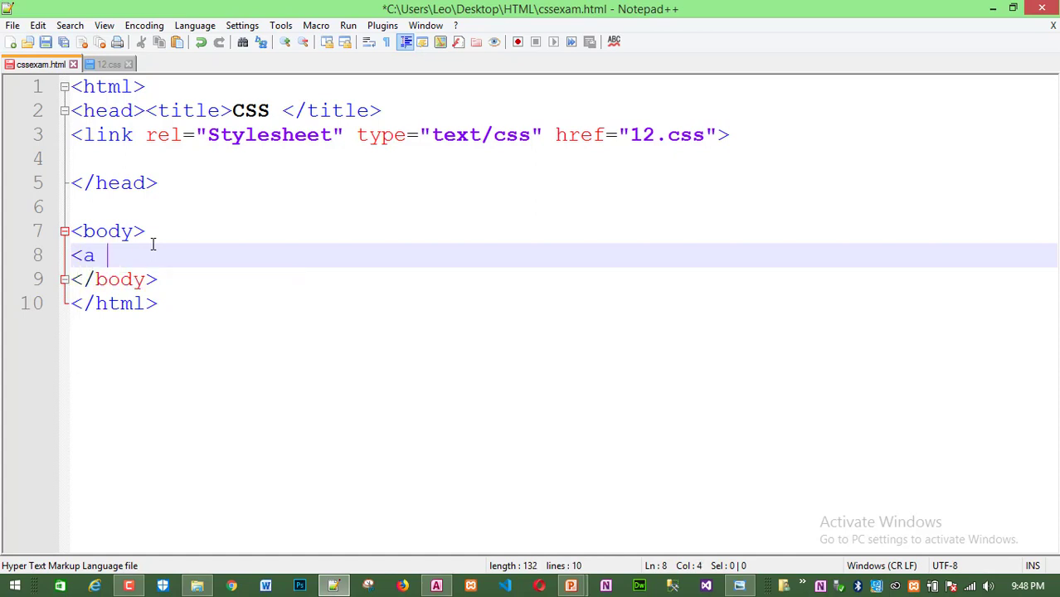
type("hre")
type("f")
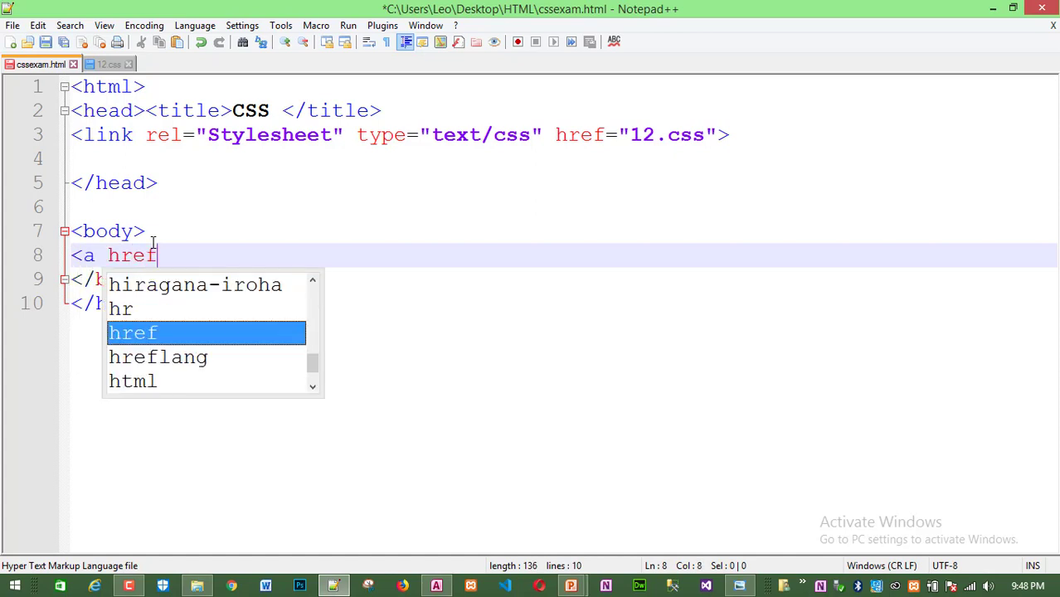
type("=\"")
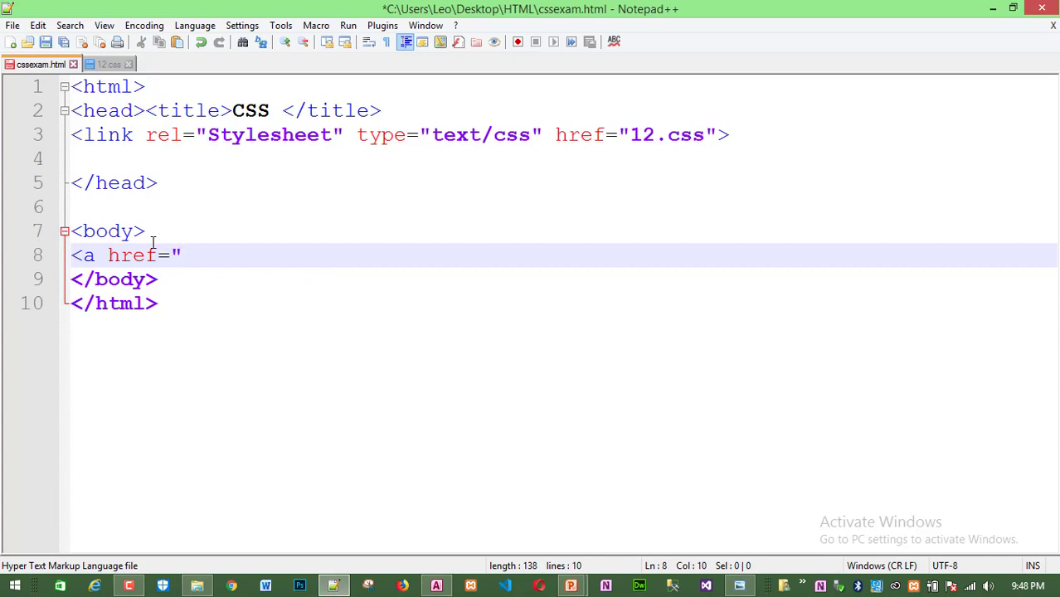
type("www.")
type("TV")
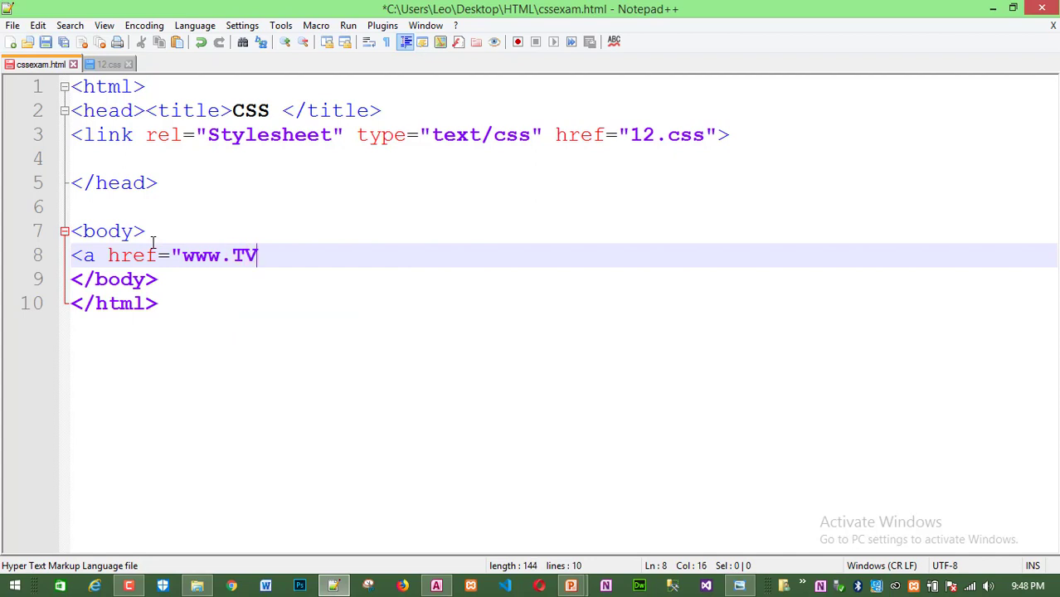
type("E")
type("C.go")
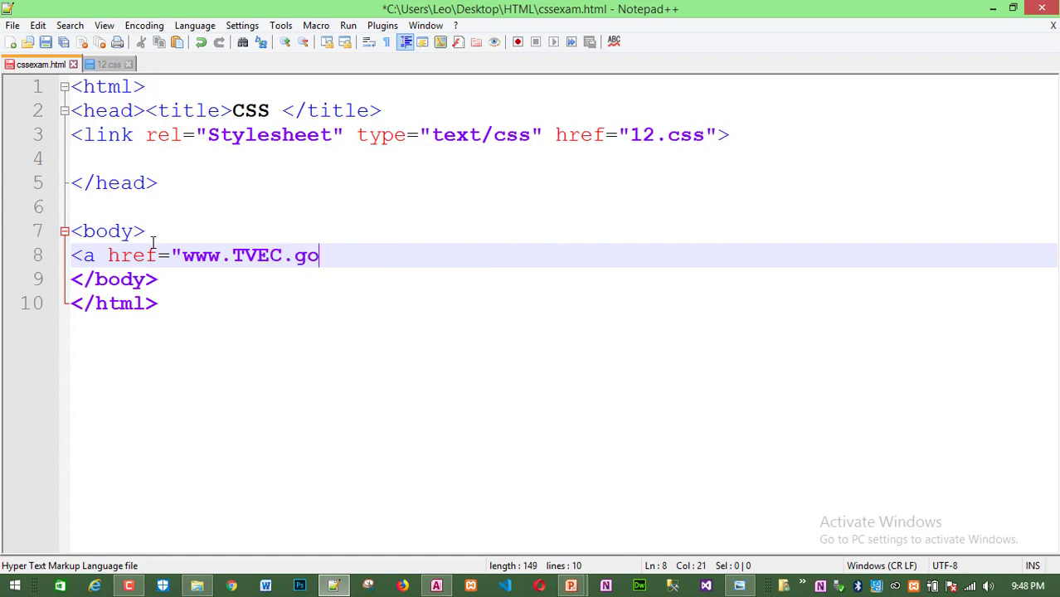
type("v.lk")
type("\"")
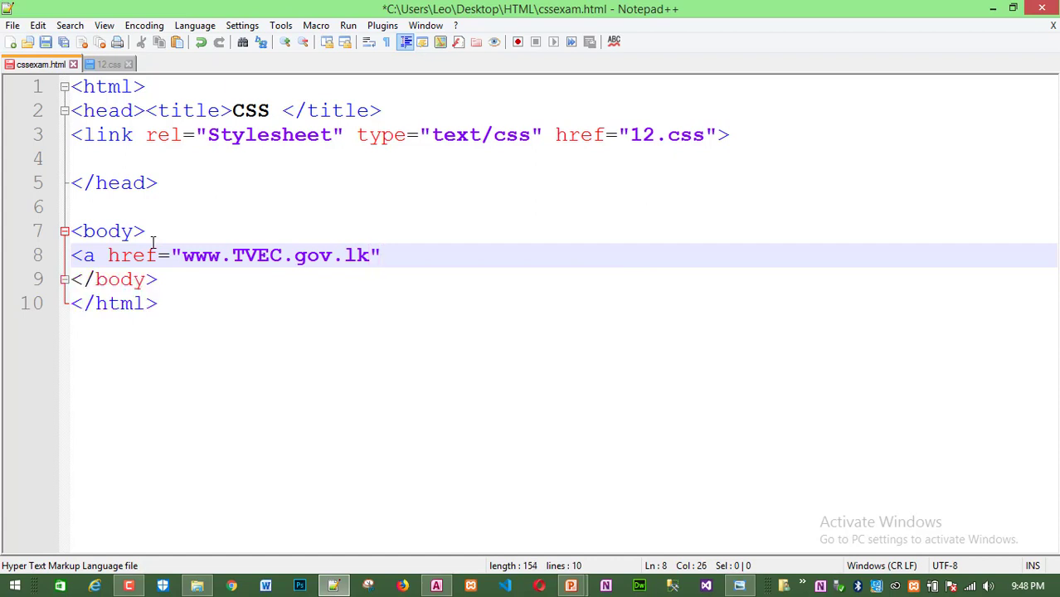
type(">")
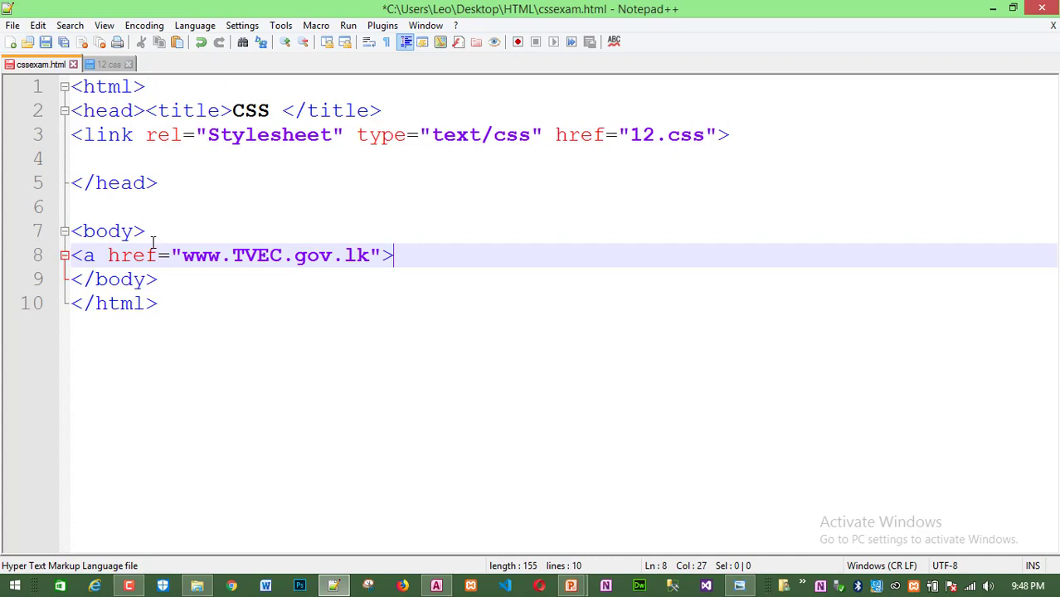
type("TH")
type("is")
key("BackSpace")
key("BackSpace")
key("BackSpace")
key("BackSpace")
type("his is ")
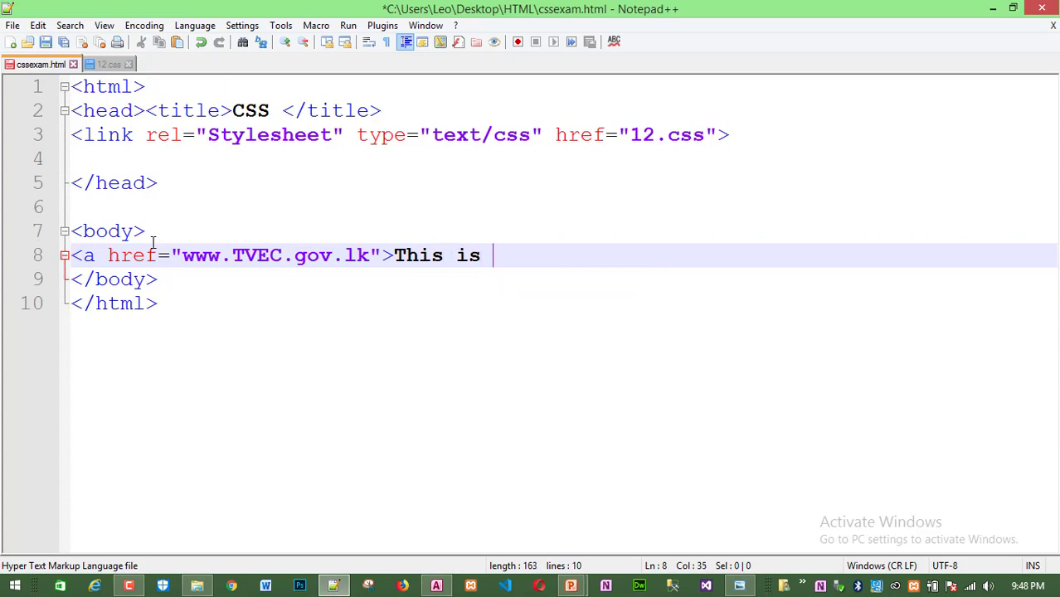
type("TVE")
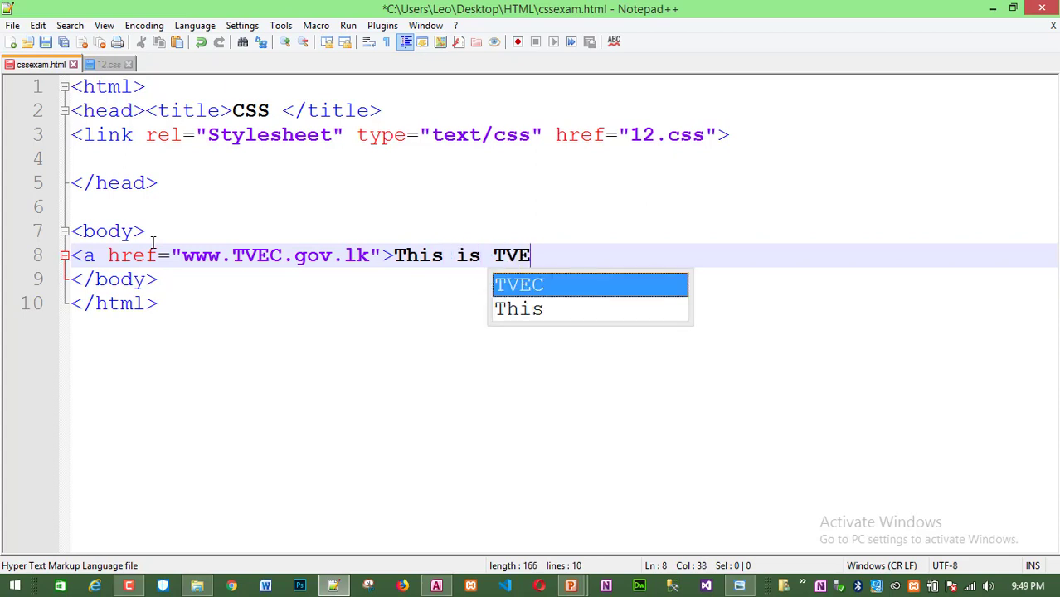
type("C websi")
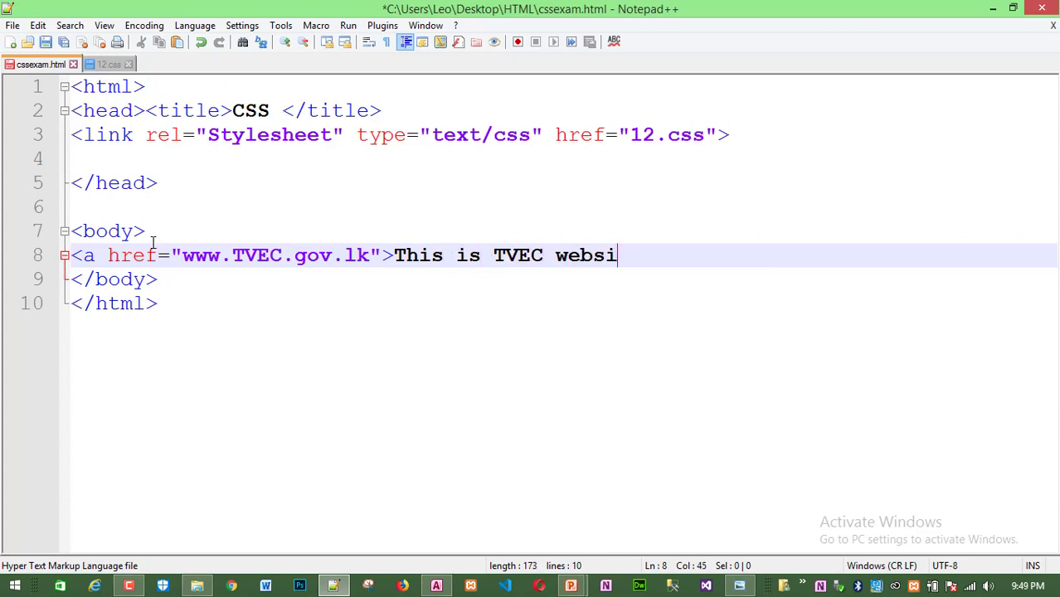
type("te<")
type("/")
Close the a tag, save cssexam.html, and minimize all open windows to reach the desktop.
type("a")
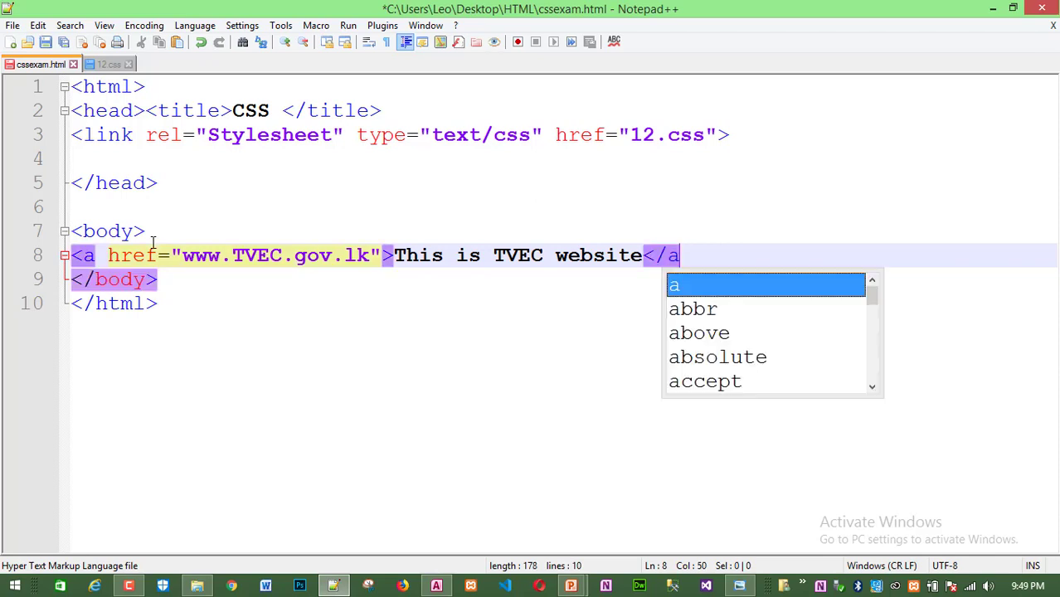
type(">")
key("ctrl+s")
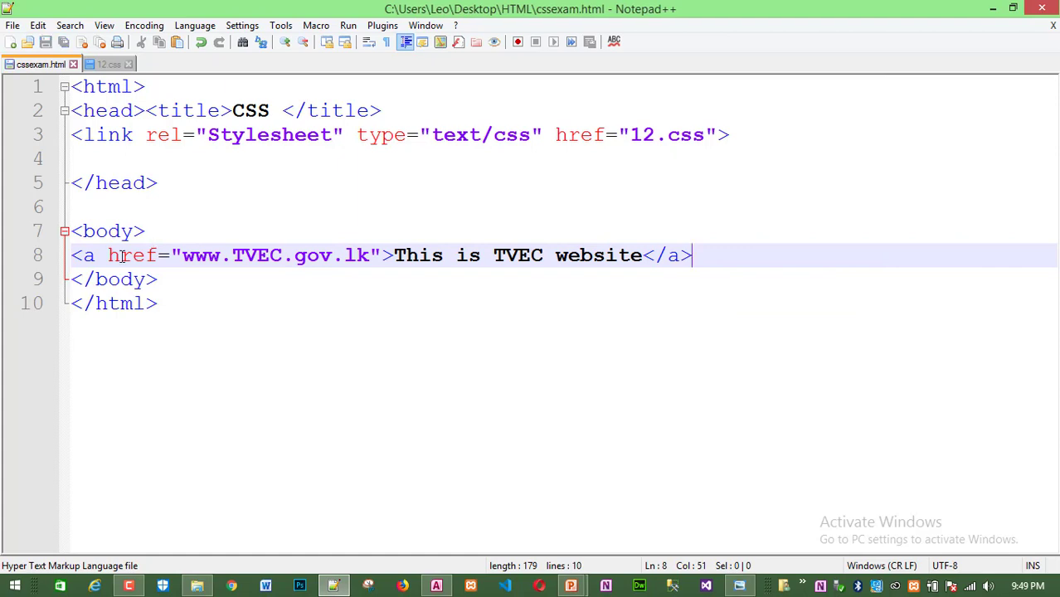
left_click(993, 12)
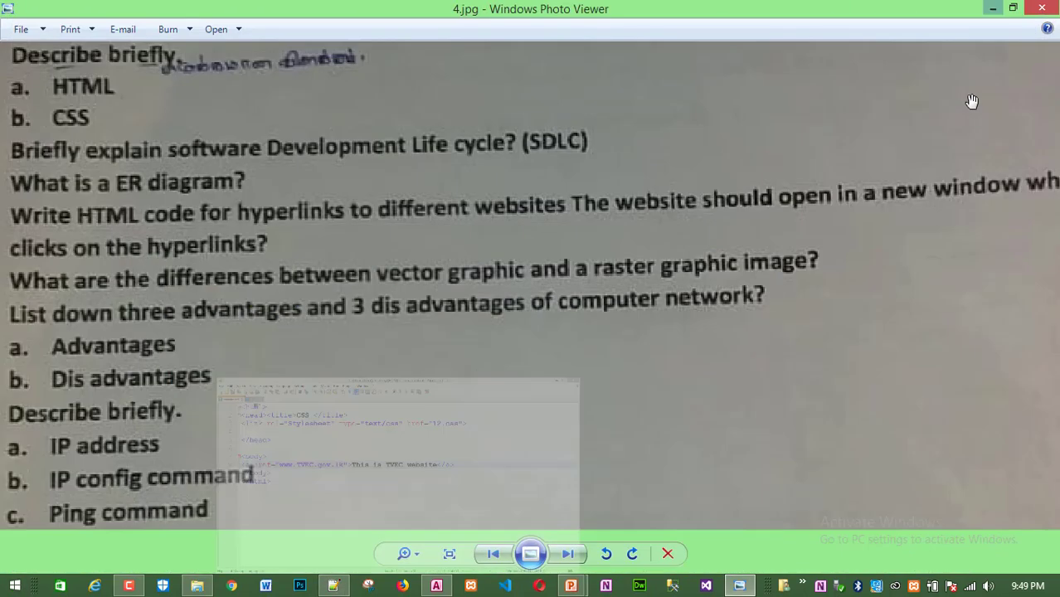
left_click(995, 8)
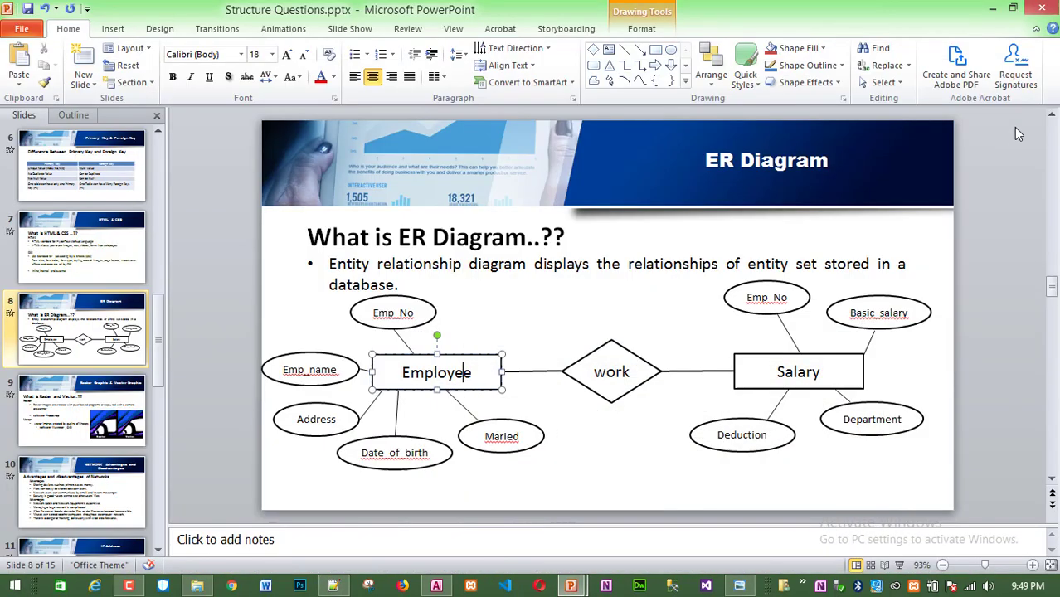
left_click(994, 8)
left_click(995, 9)
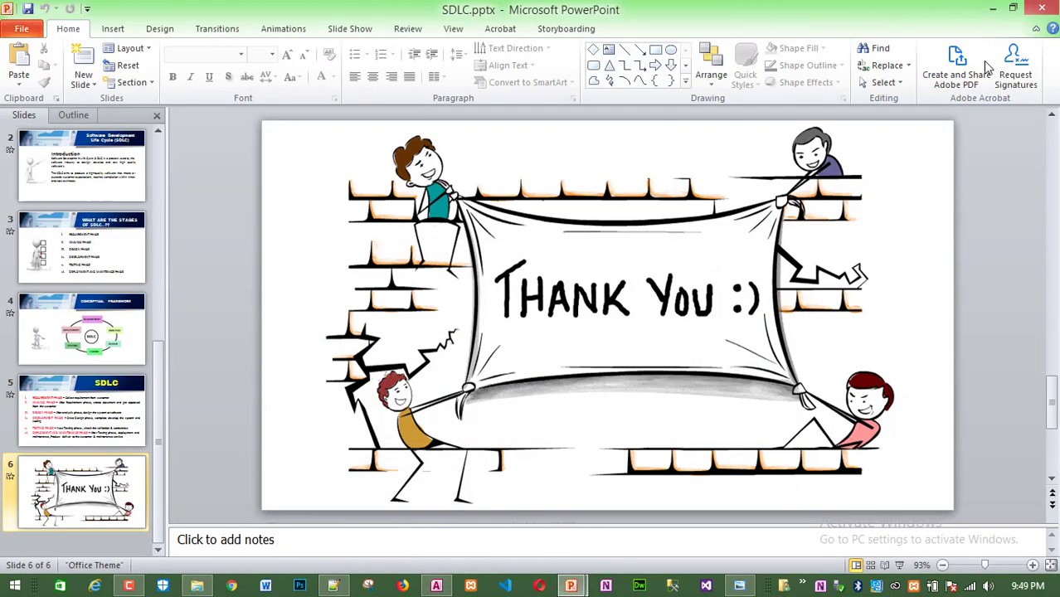
left_click(994, 8)
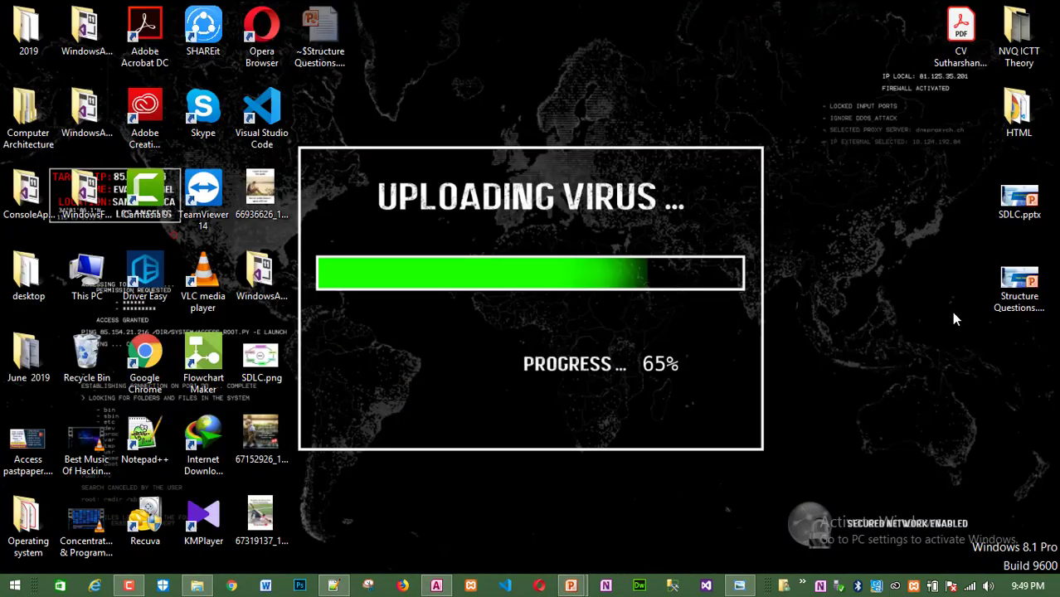
Open cssexam.html from the HTML folder in Chrome and test the TVEC link, then return to Notepad++.
double_click(1018, 112)
double_click(355, 236)
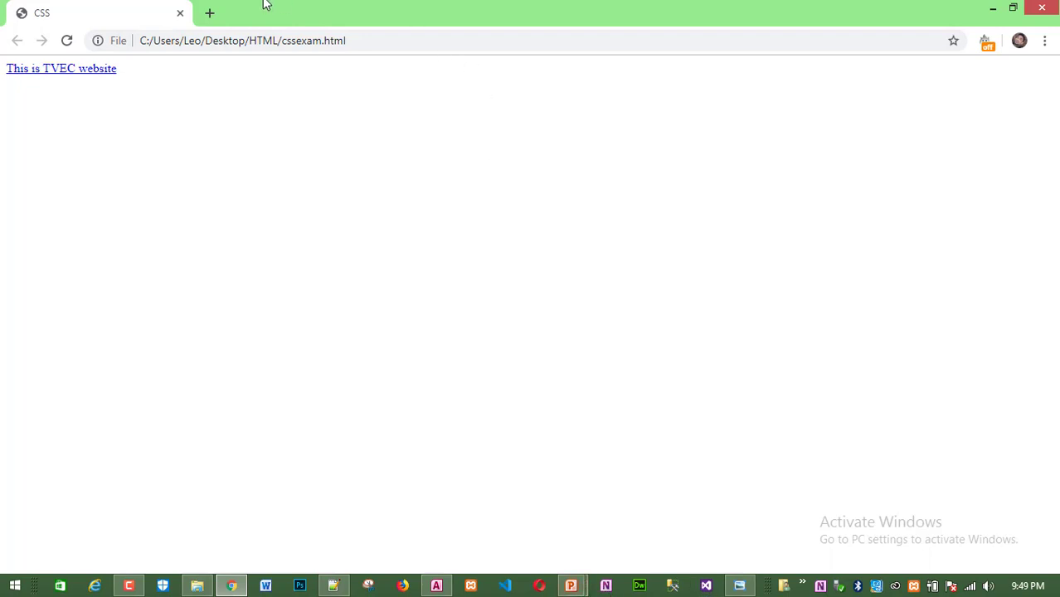
left_click(84, 73)
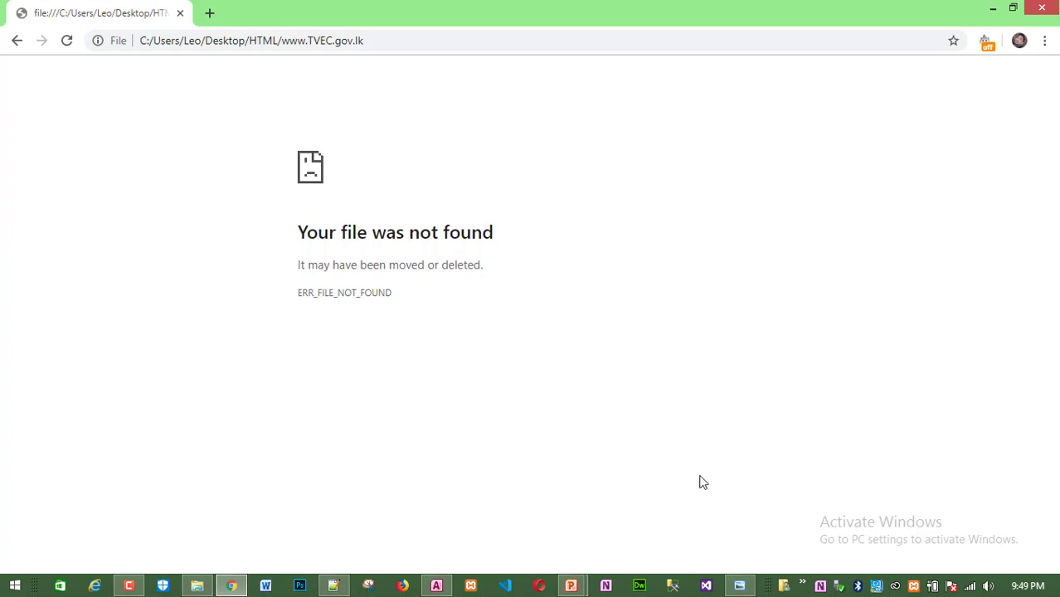
left_click(231, 586)
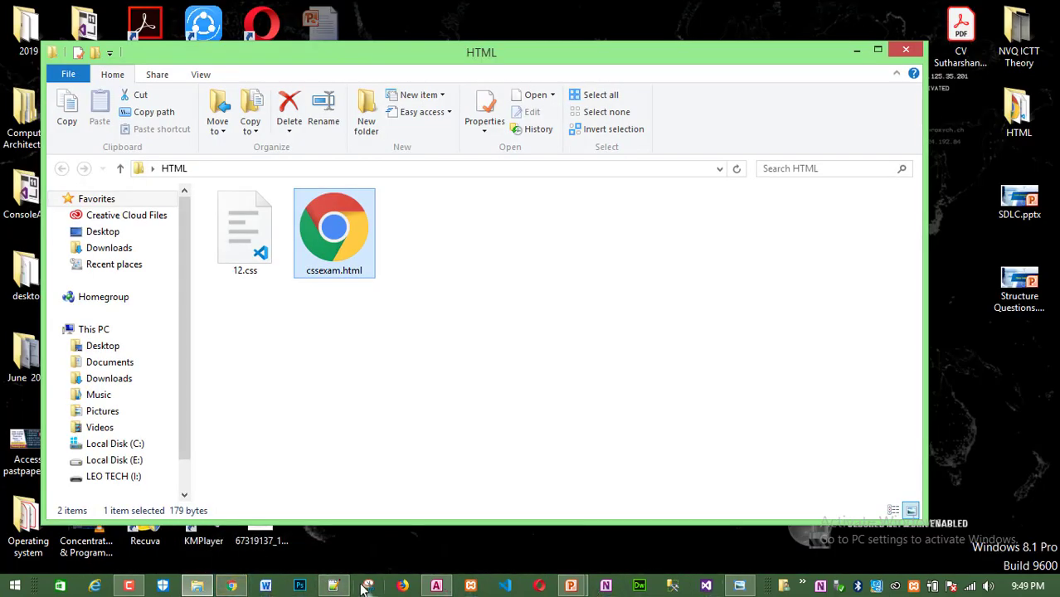
left_click(332, 586)
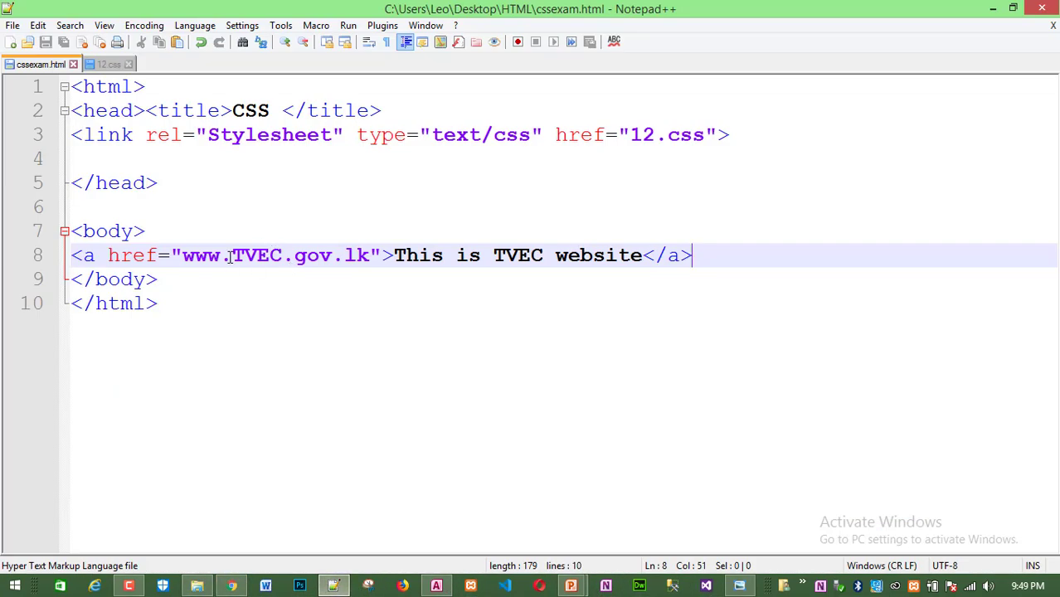
left_click_drag(232, 257, 284, 259)
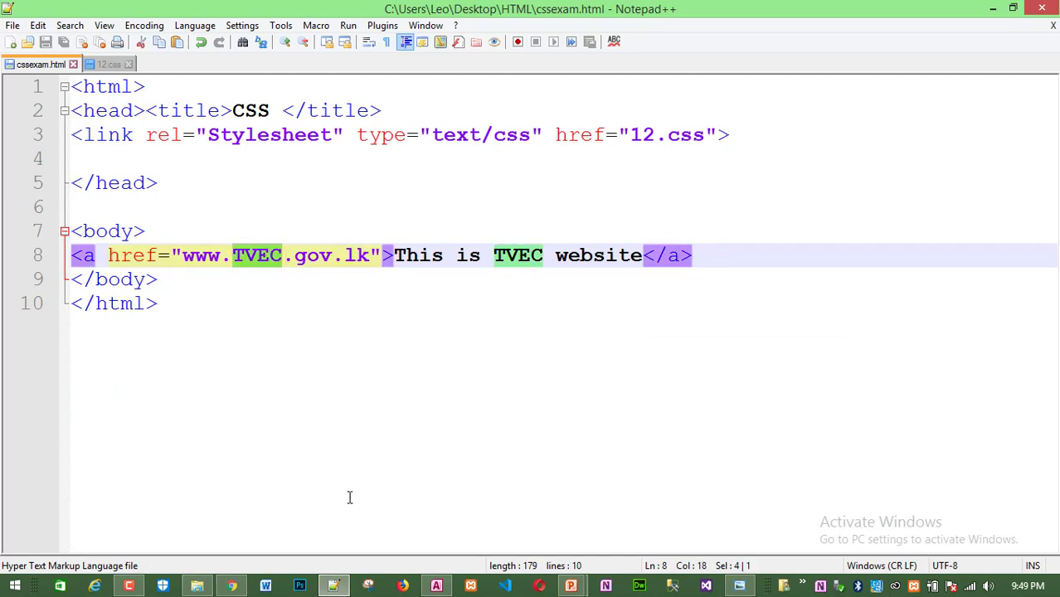
type("gjrit")
key("BackSpace")
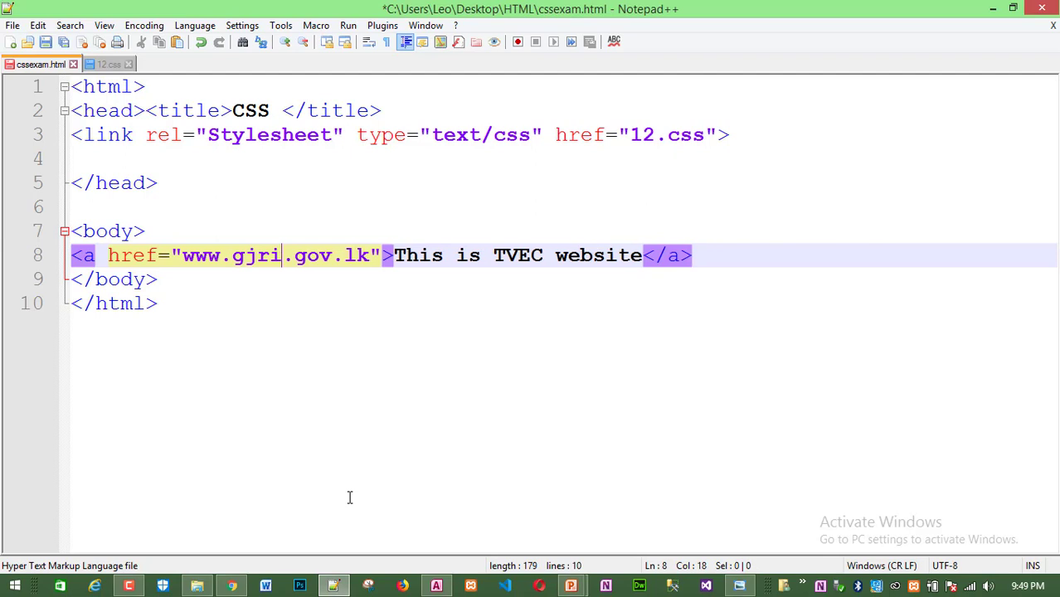
key("BackSpace")
type("ti")
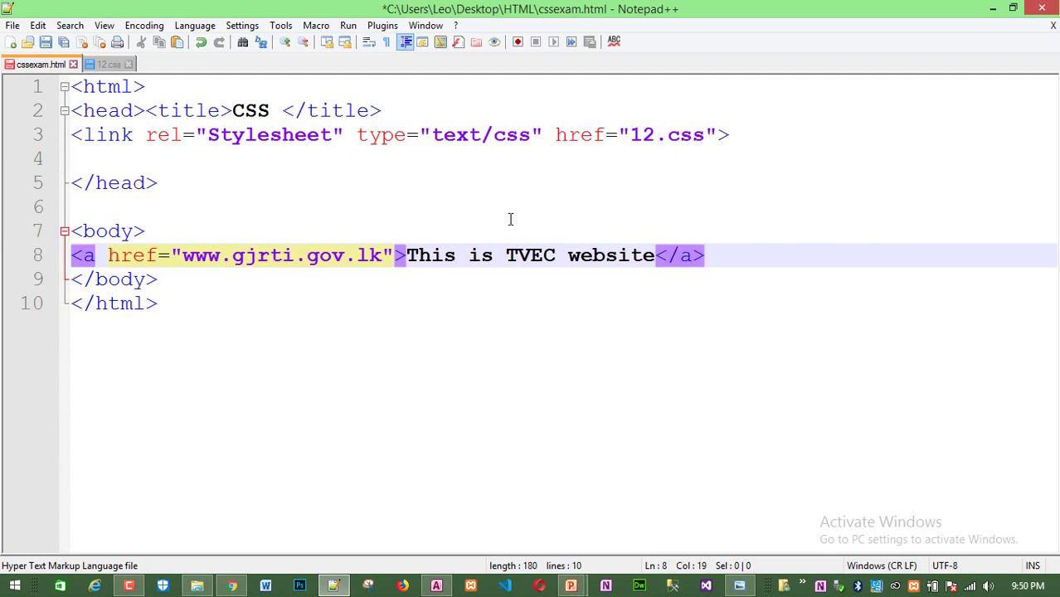
left_click_drag(508, 258, 556, 257)
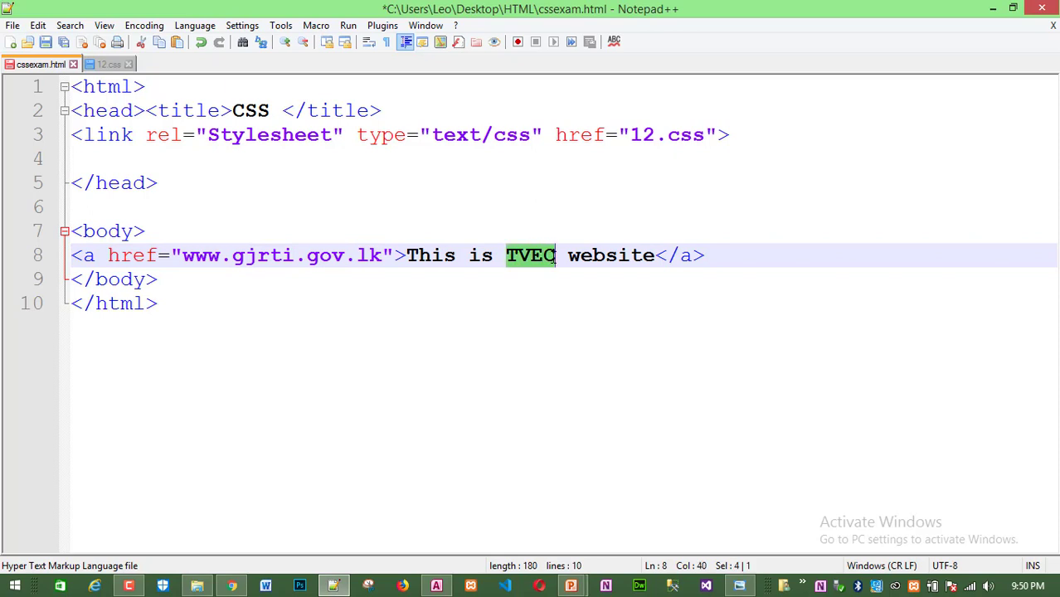
type("GJRTI")
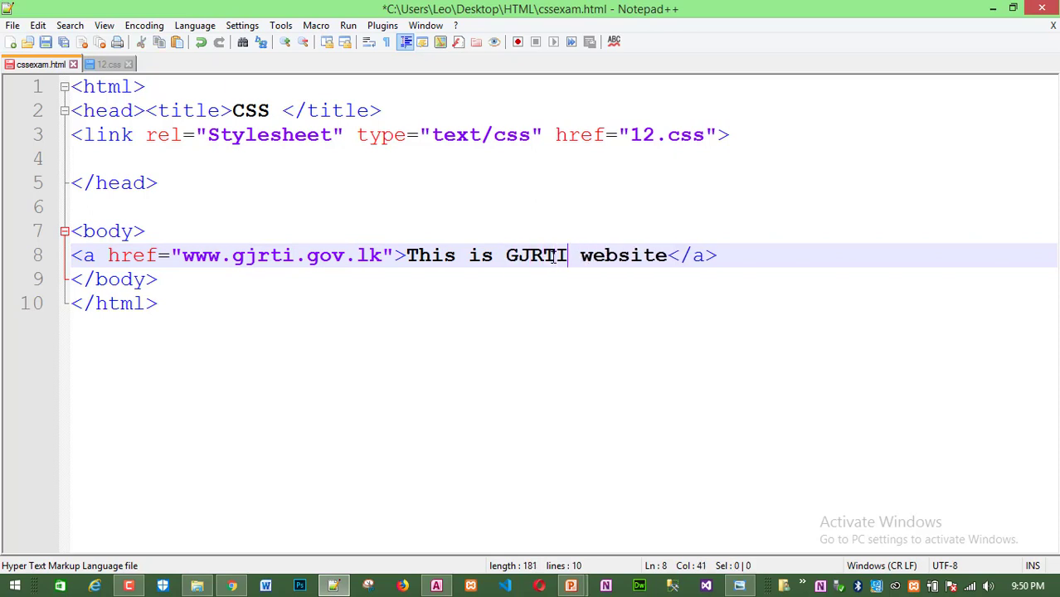
key("ctrl+s")
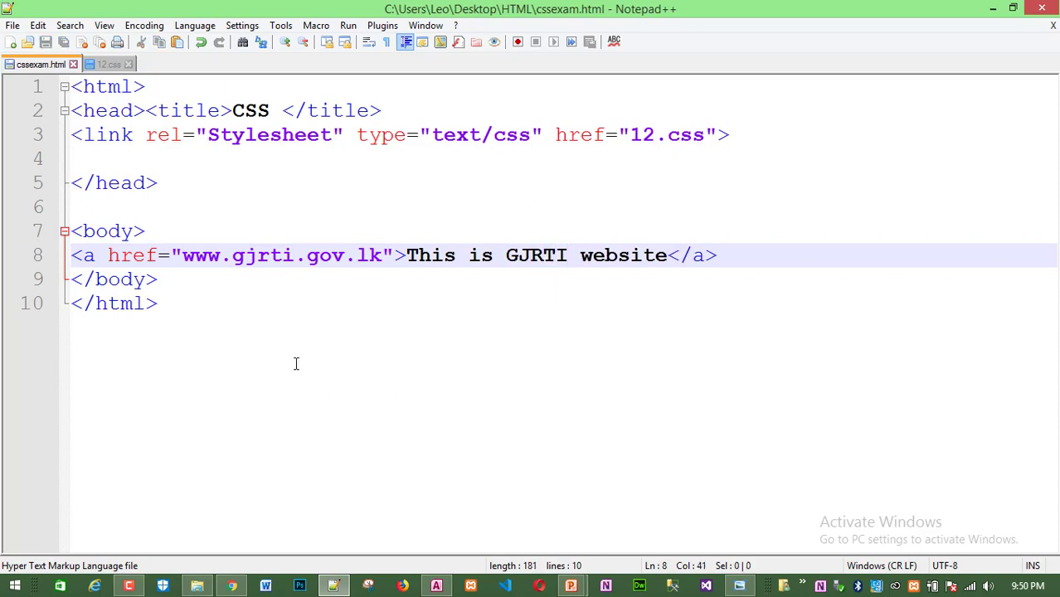
Prefix the link address with http:\, save cssexam.html, and highlight the http:\ part.
key("ctrl+Left")
key("ctrl+Left")
key("ctrl+Left")
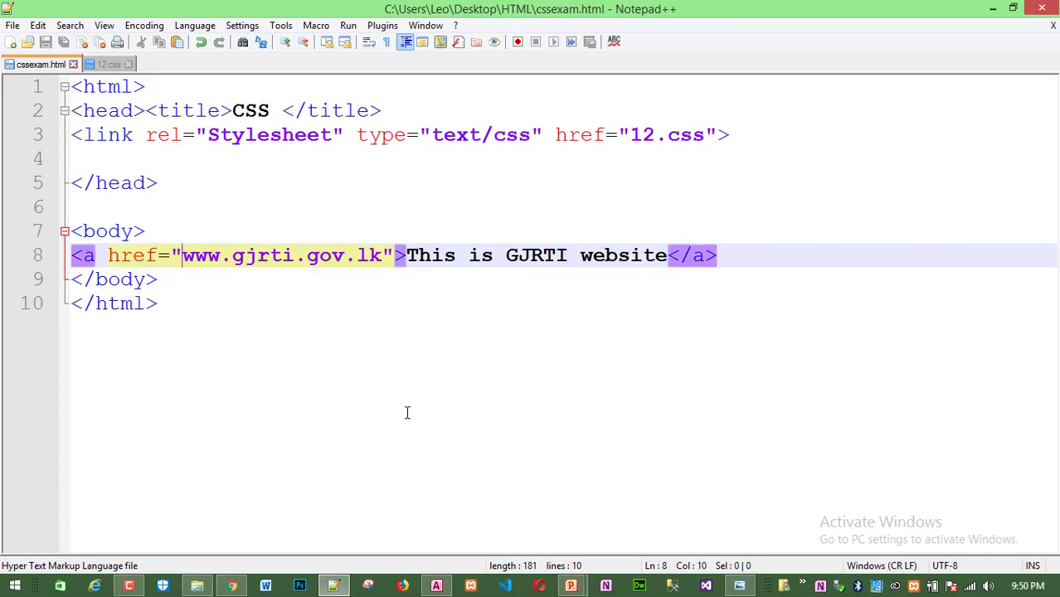
type("hh")
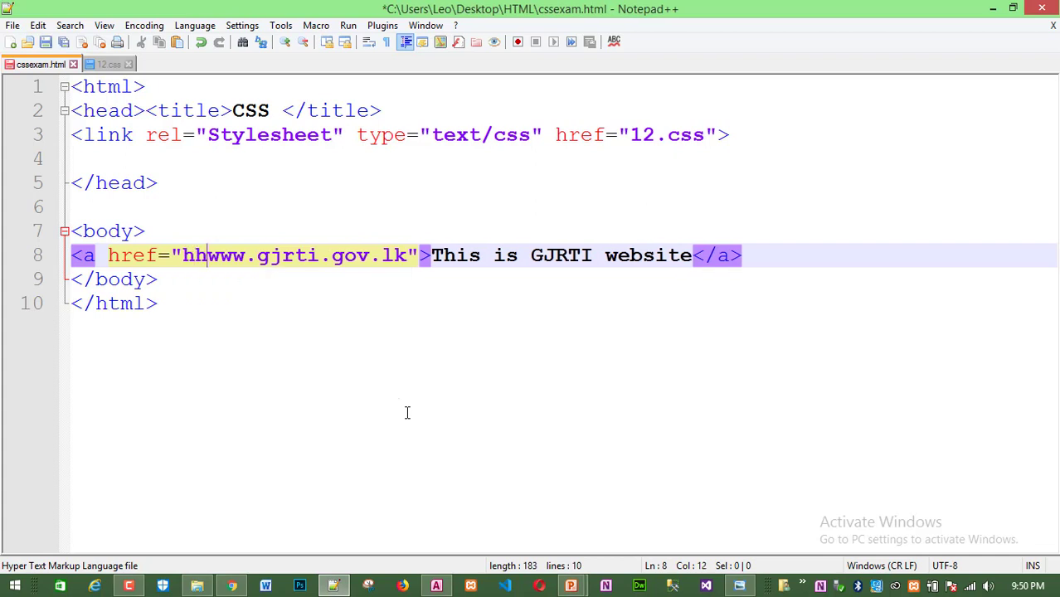
key("BackSpace")
type("ttp")
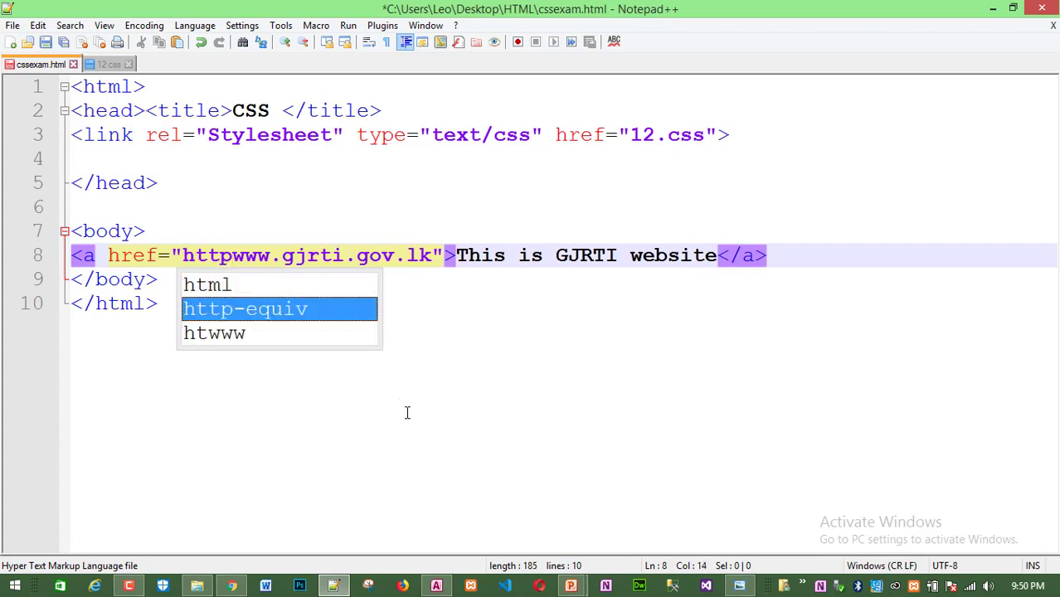
type(":")
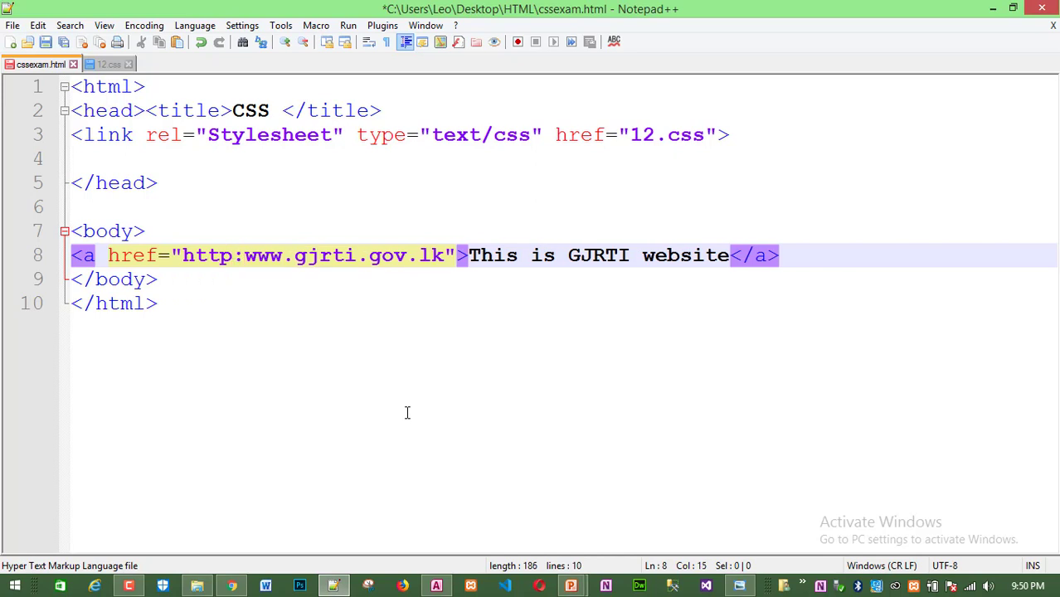
type("\\\\")
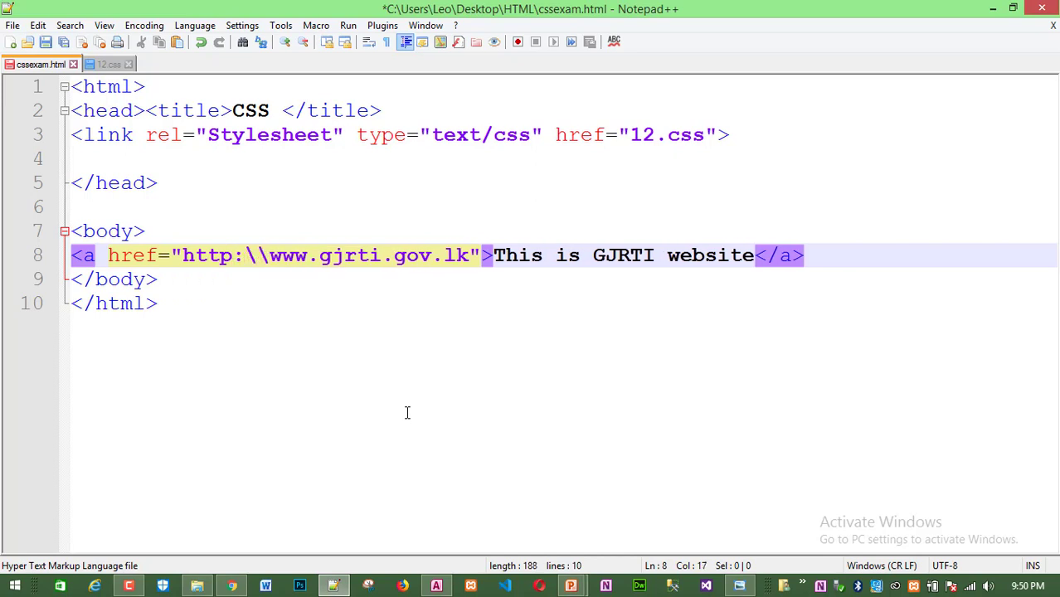
key("ctrl+s")
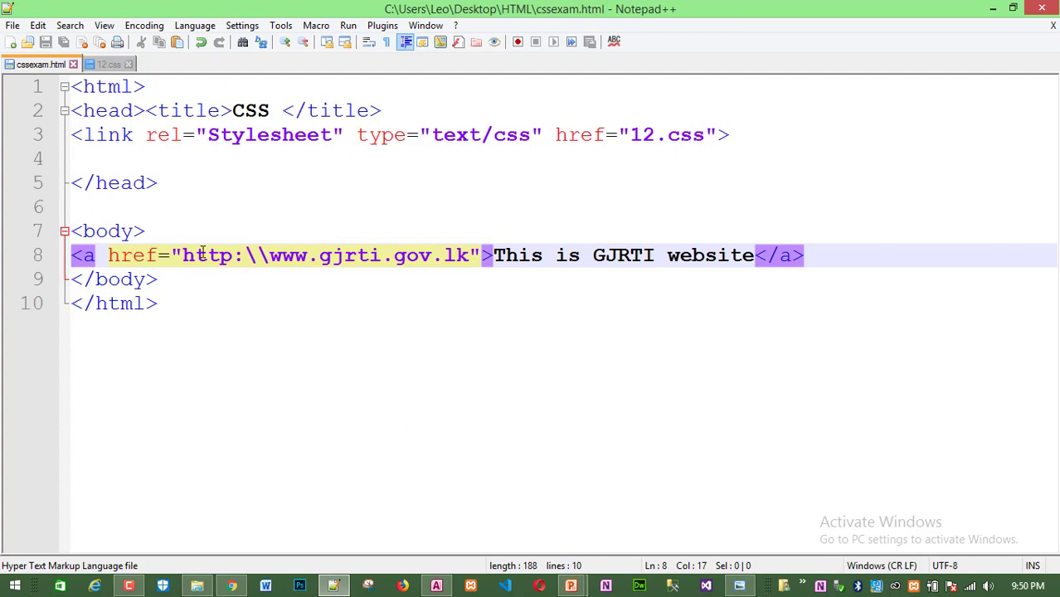
mouse_move(184, 256)
left_mouse_down()
mouse_move(269, 255)
mouse_move(217, 256)
left_mouse_up()
left_click(253, 280)
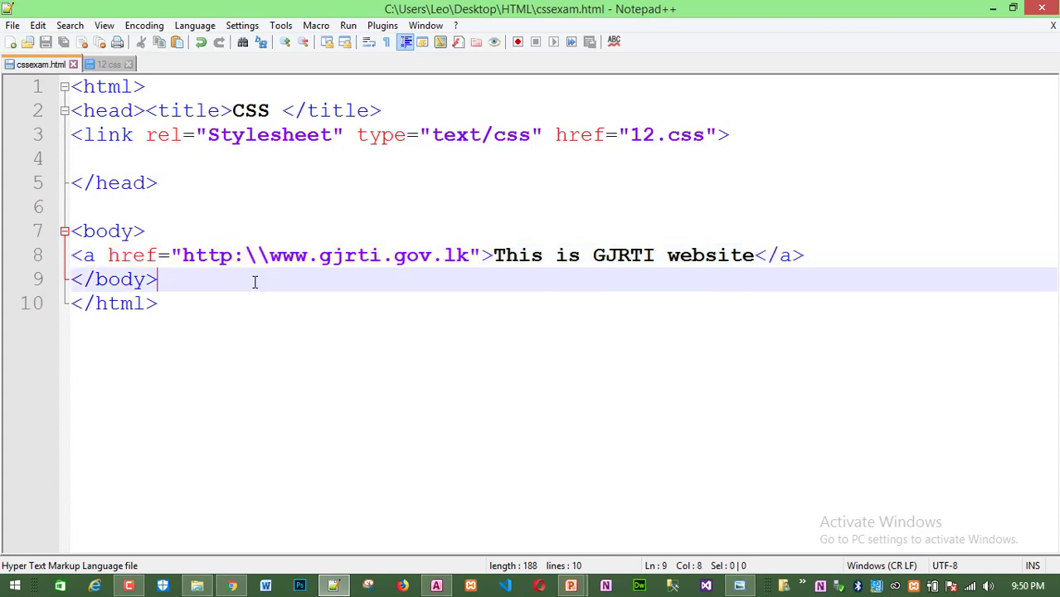
Go back to the cssexam.html page in Chrome, dismiss the router update notice, and return to the code.
left_click(248, 584)
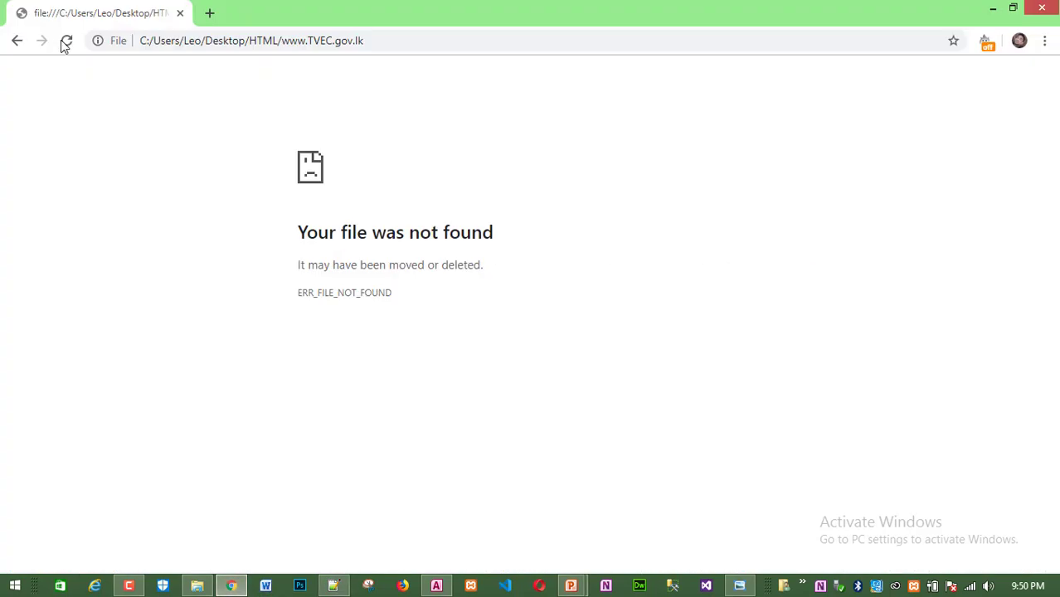
left_click(19, 41)
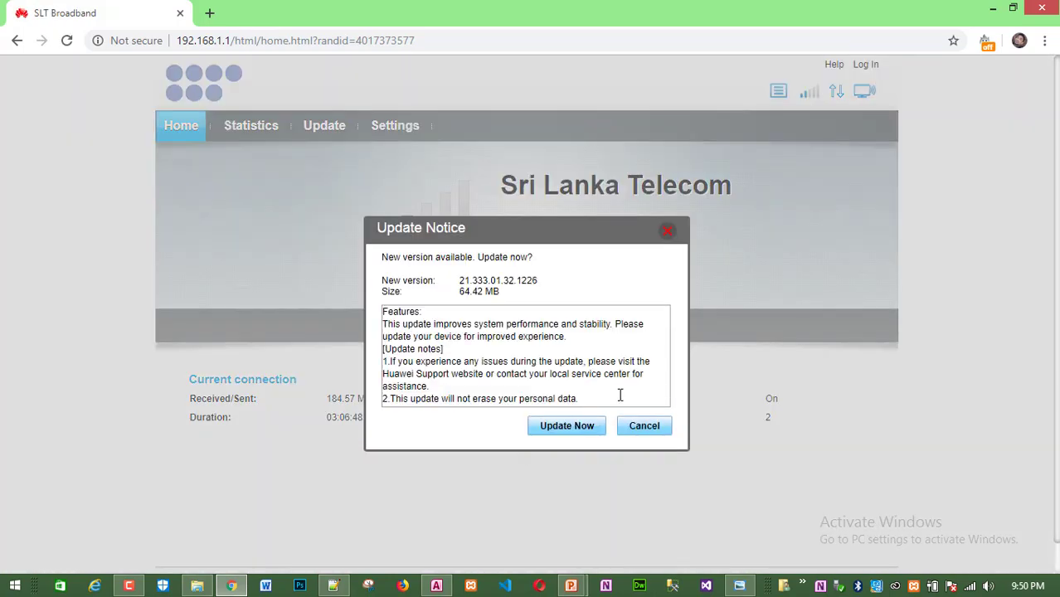
left_click(647, 428)
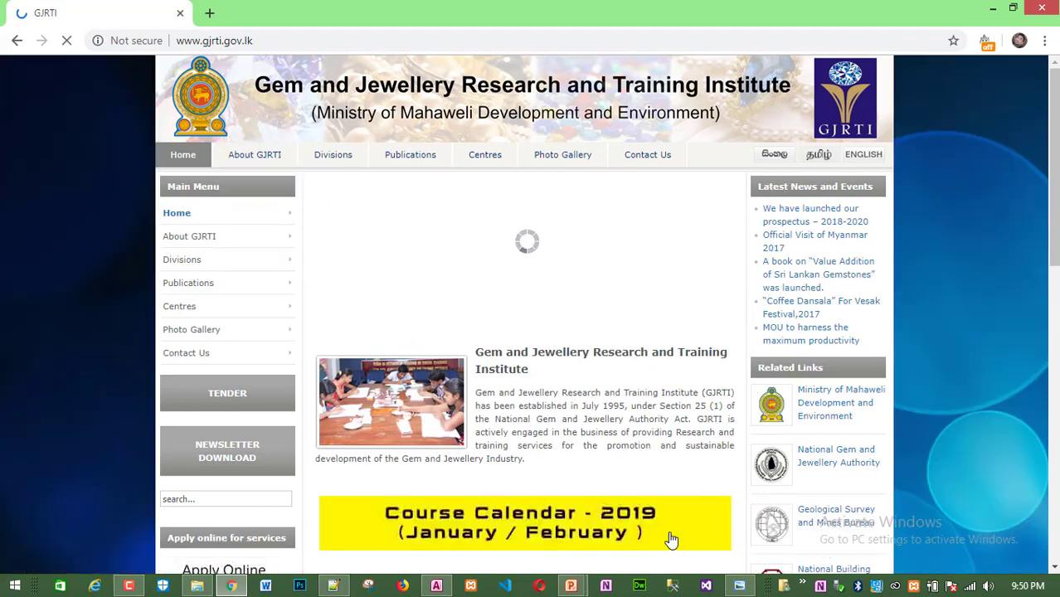
key("alt+Tab")
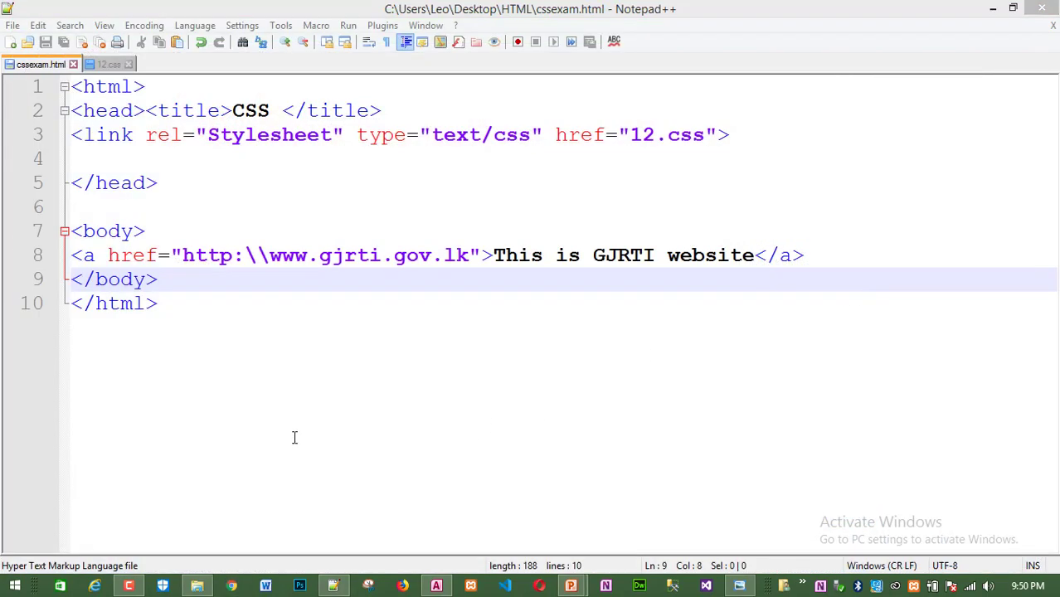
left_click(293, 437)
left_click(170, 206)
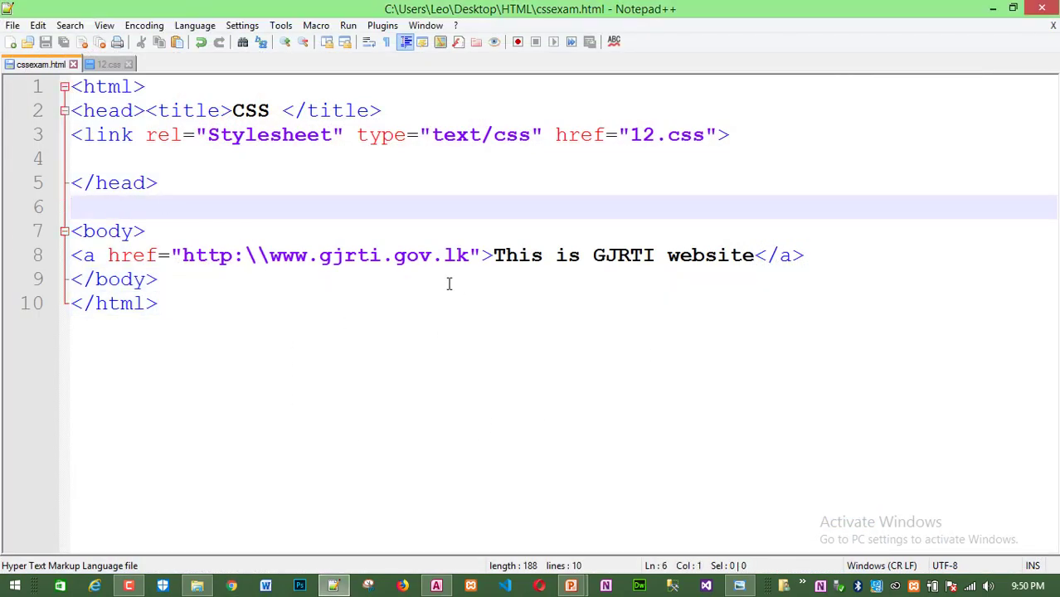
Open cssexam.html from the HTML folder, follow the GJRTI link to the About GJRTI page, then return to Notepad++.
left_click(197, 585)
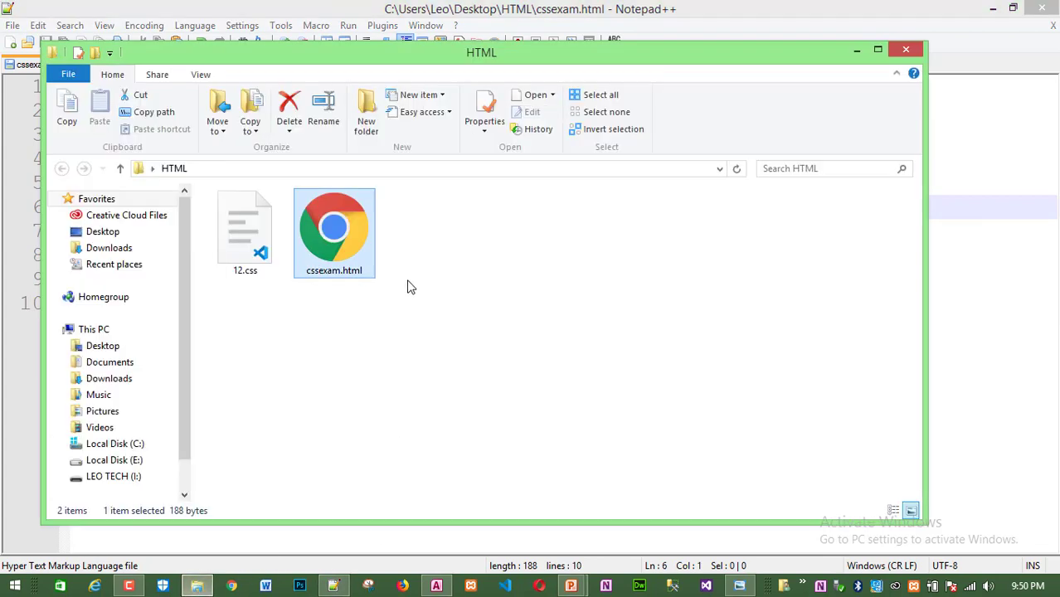
double_click(352, 242)
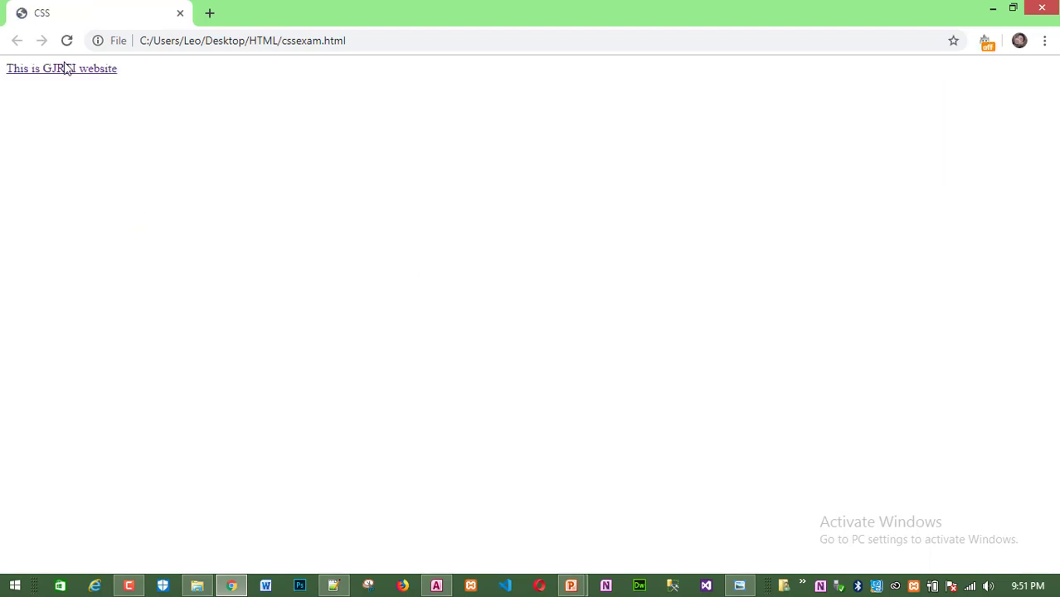
left_click(52, 73)
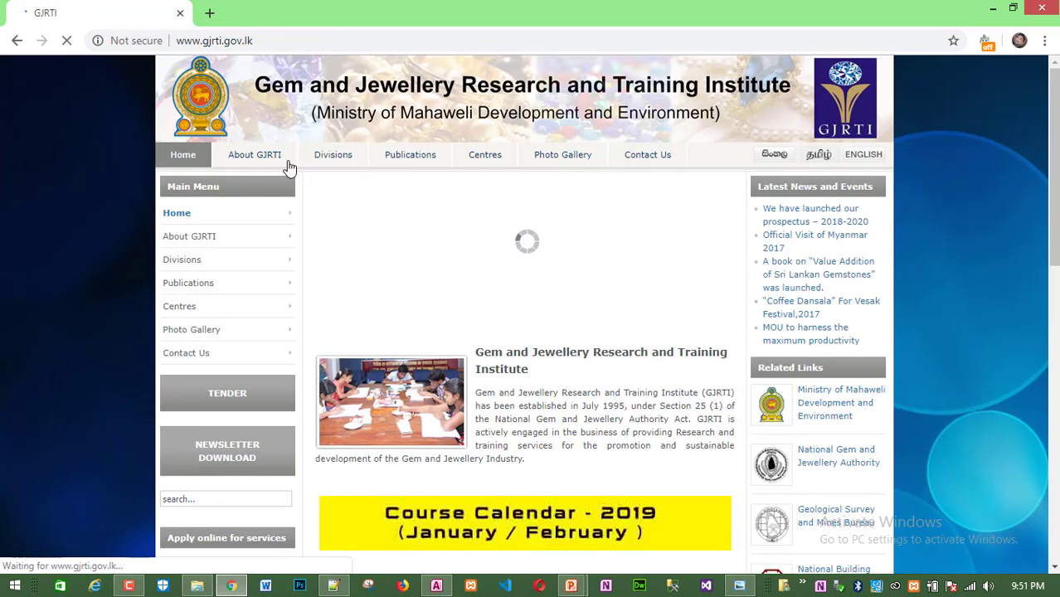
mouse_move(254, 158)
left_click(231, 199)
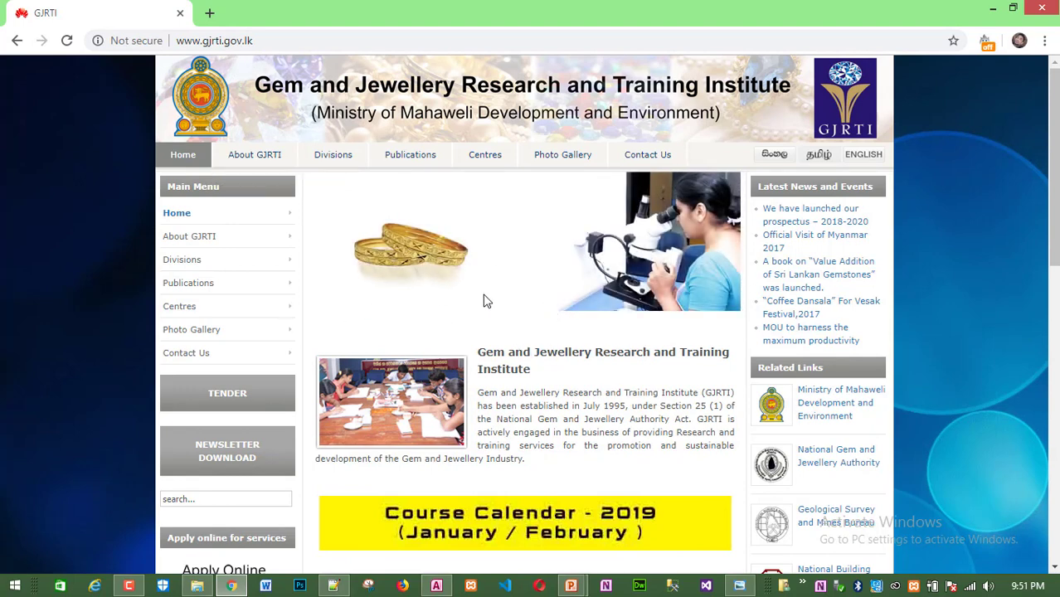
left_click(332, 585)
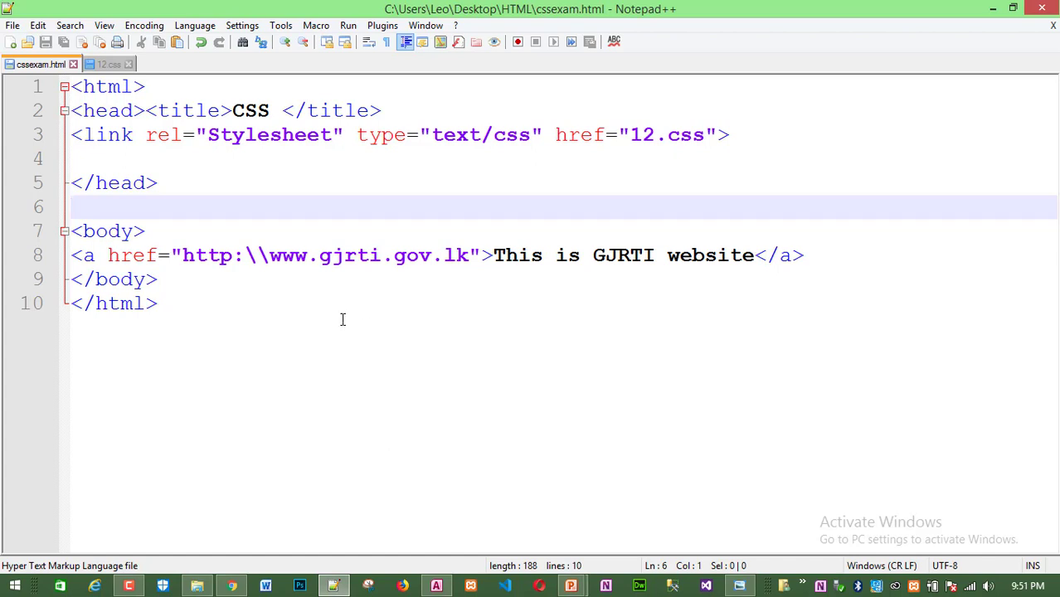
Check the later exam questions on the photo, then present slide 9, Raster Graphic & Vector Graphic, full screen.
left_click(737, 589)
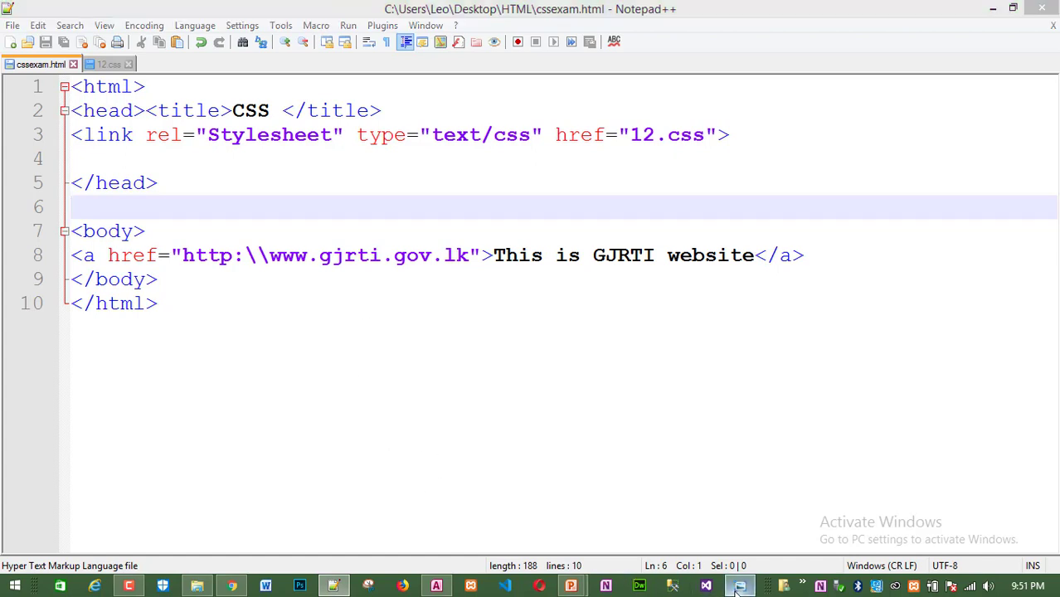
mouse_move(388, 386)
left_mouse_down()
mouse_move(450, 369)
mouse_move(338, 350)
left_mouse_up()
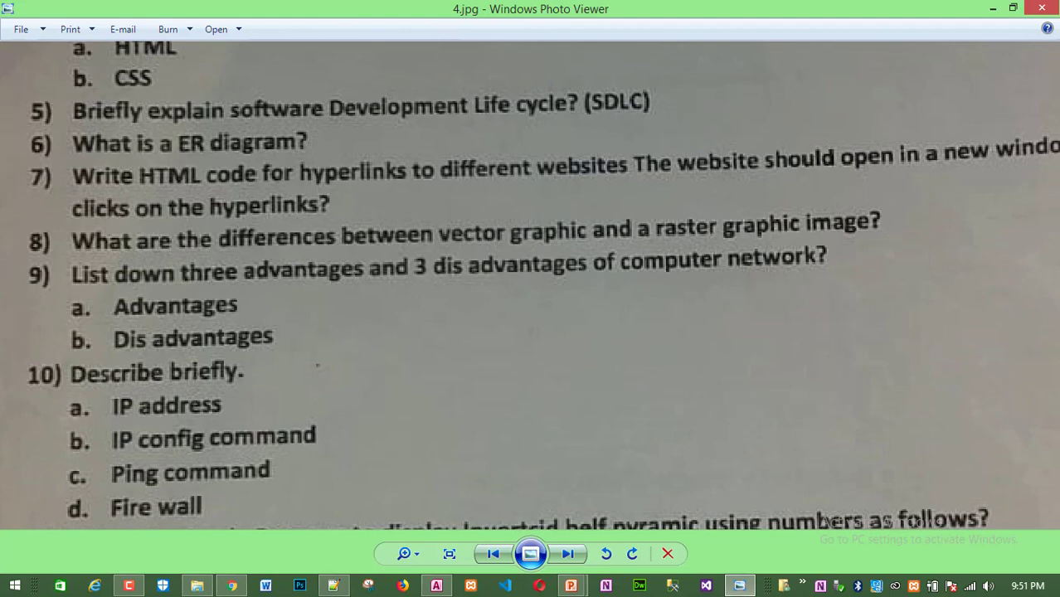
left_click(571, 585)
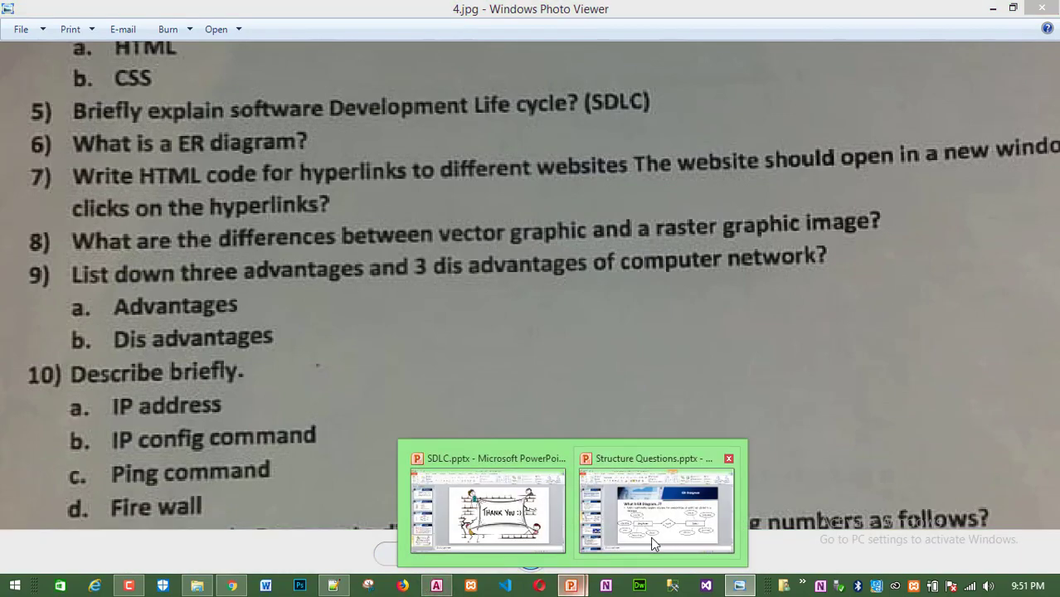
left_click(651, 538)
scroll(471, 421, "down", 1)
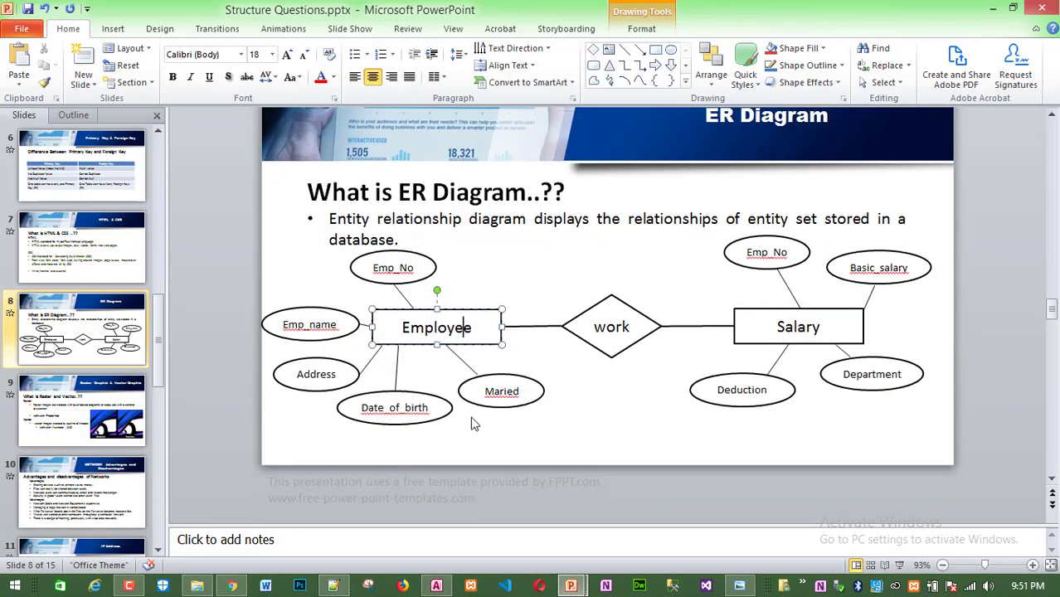
scroll(473, 423, "down", 2)
left_click(899, 565)
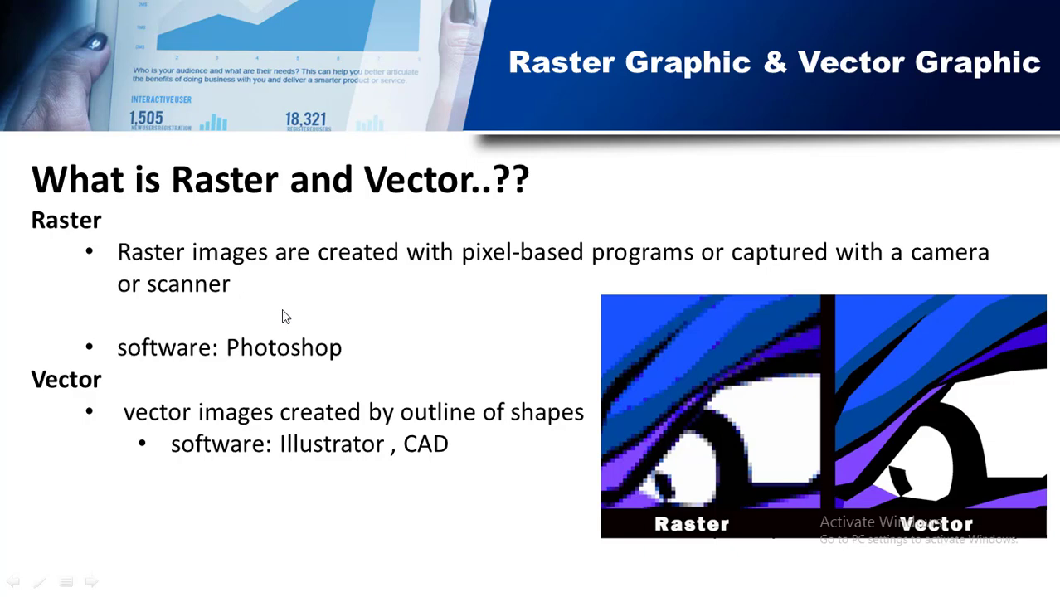
End the Raster/Vector slide show, rerun slide 9 full screen, and end it again.
key("Escape")
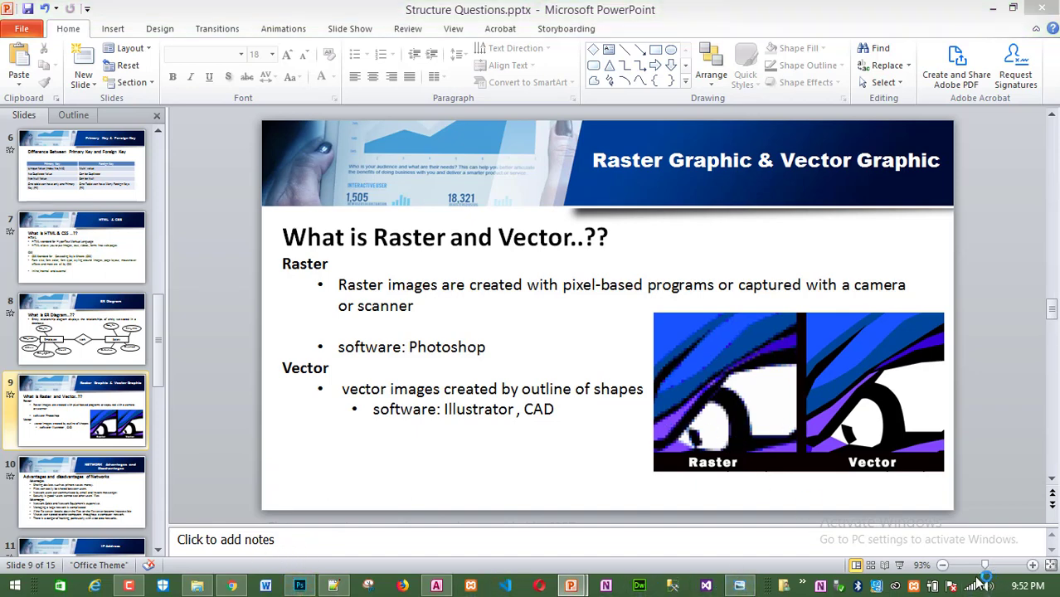
left_click(899, 565)
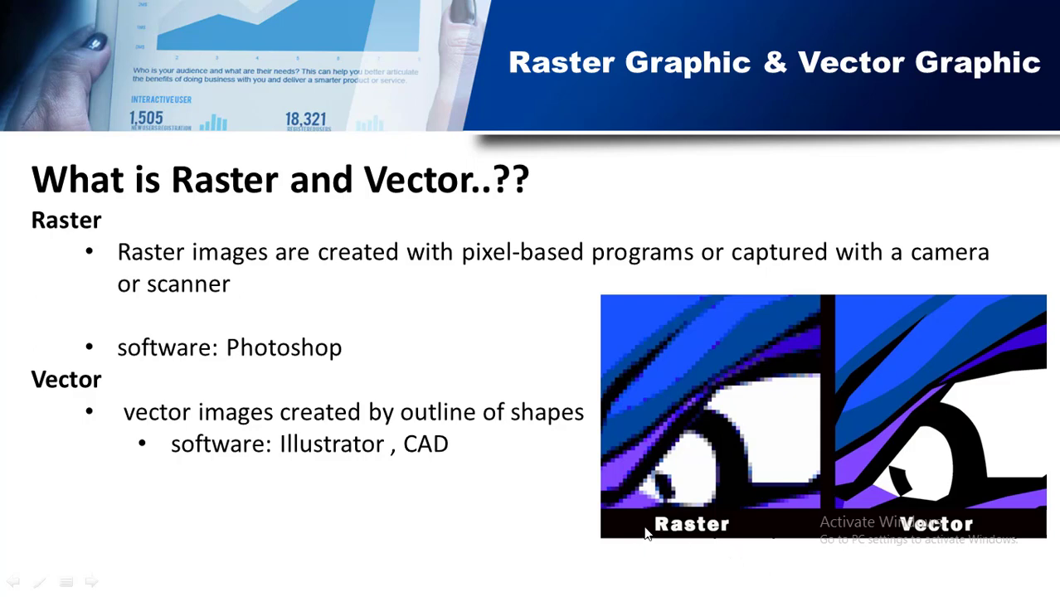
key("Escape")
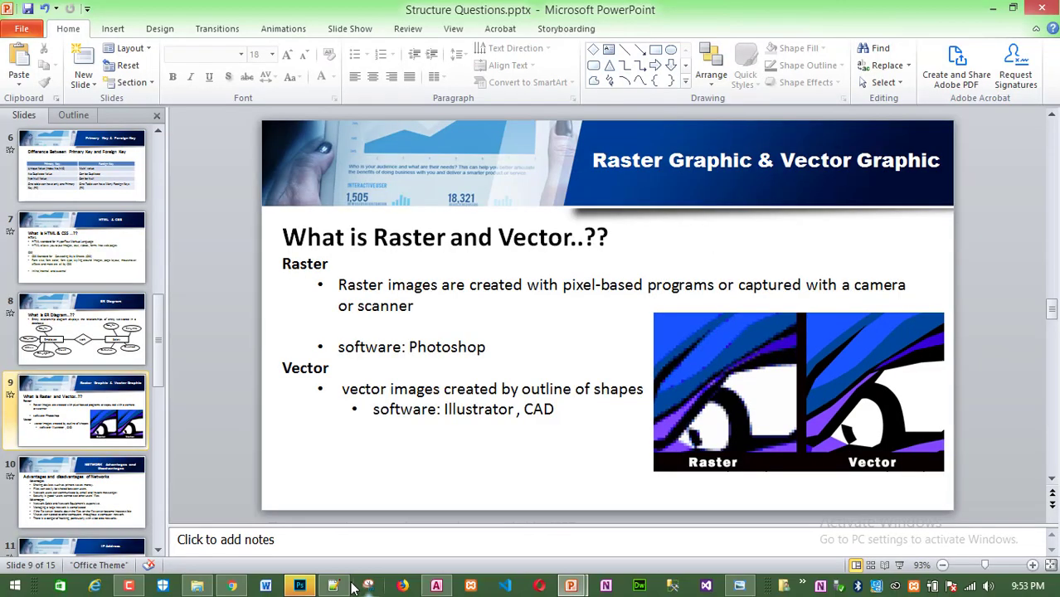
Open the recent image 94.png in Photoshop and zoom in until individual pixels show.
left_click(300, 585)
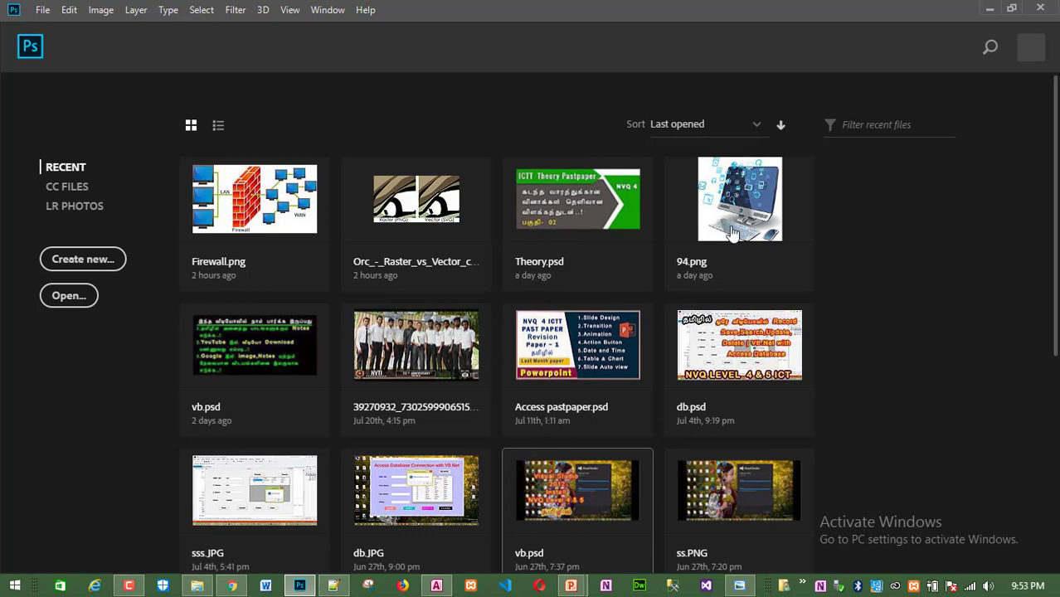
left_click(731, 211)
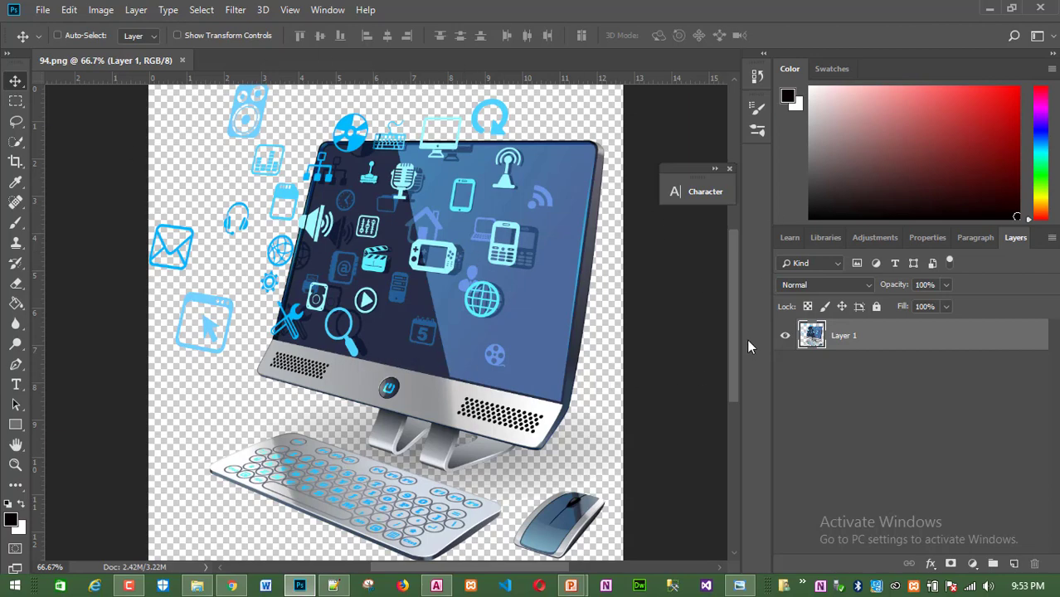
key("ctrl+plus")
key("ctrl+plus")
key("ctrl+plus")
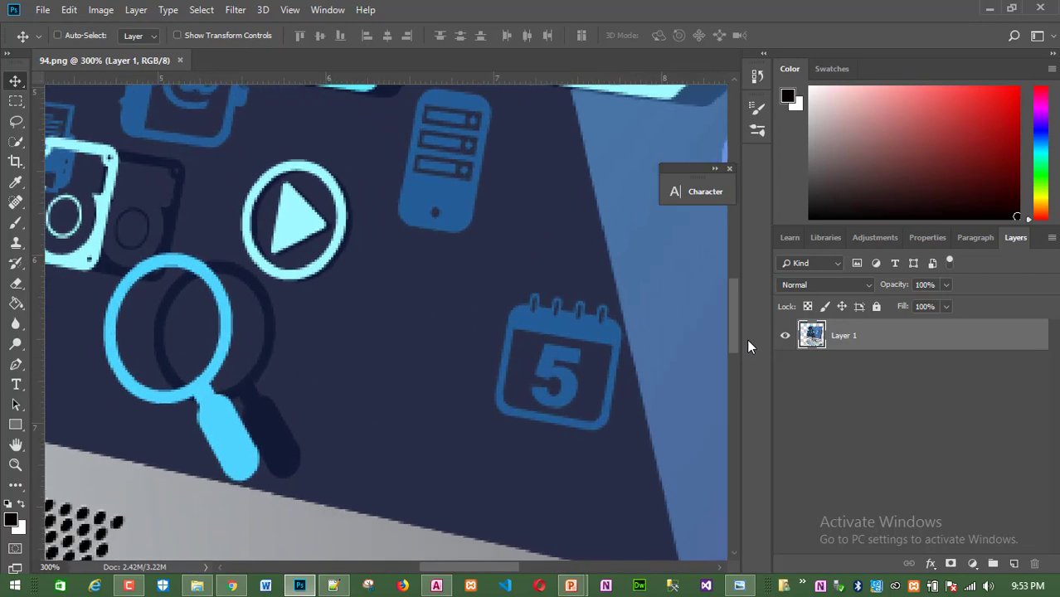
key("ctrl+plus")
key("ctrl+plus")
key("ctrl+plus")
key("ctrl+plus")
key("ctrl+plus")
key("ctrl+plus")
key("ctrl+plus")
key("ctrl+plus")
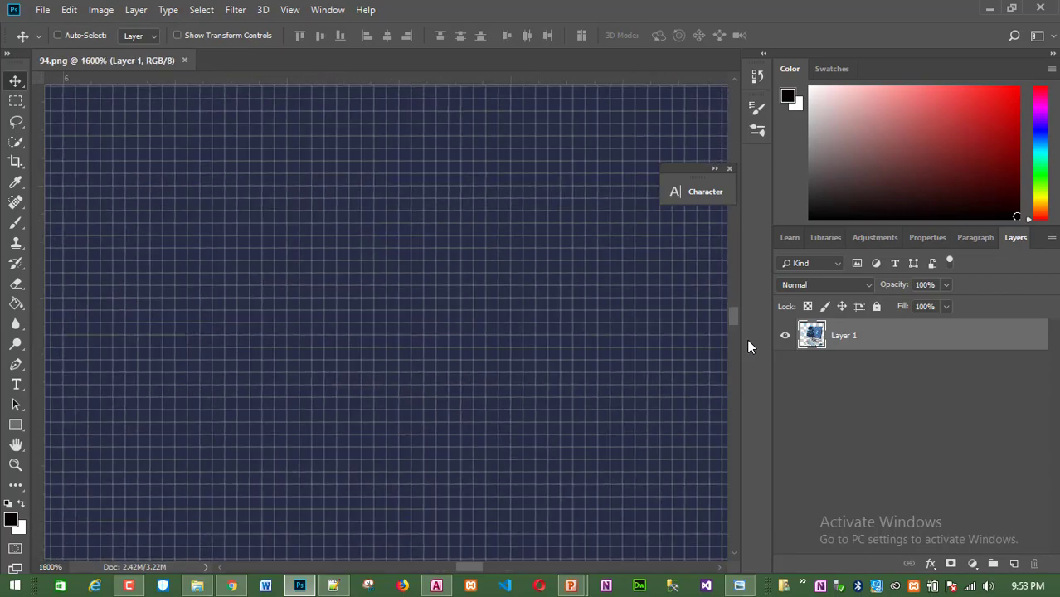
key("ctrl+plus")
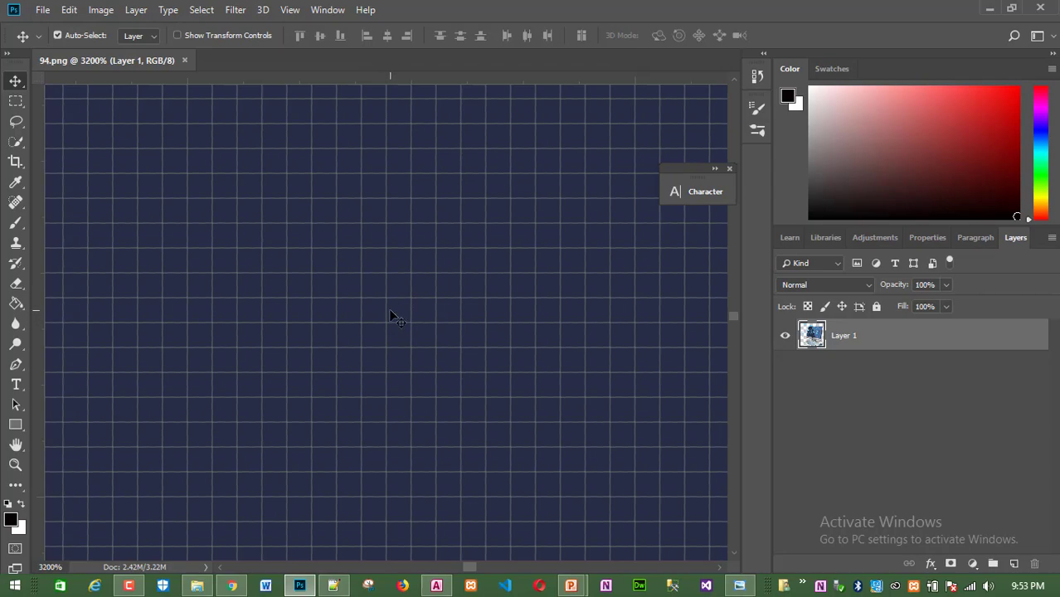
Zoom back out from the pixel grid with Ctrl+minus.
key("ctrl+minus")
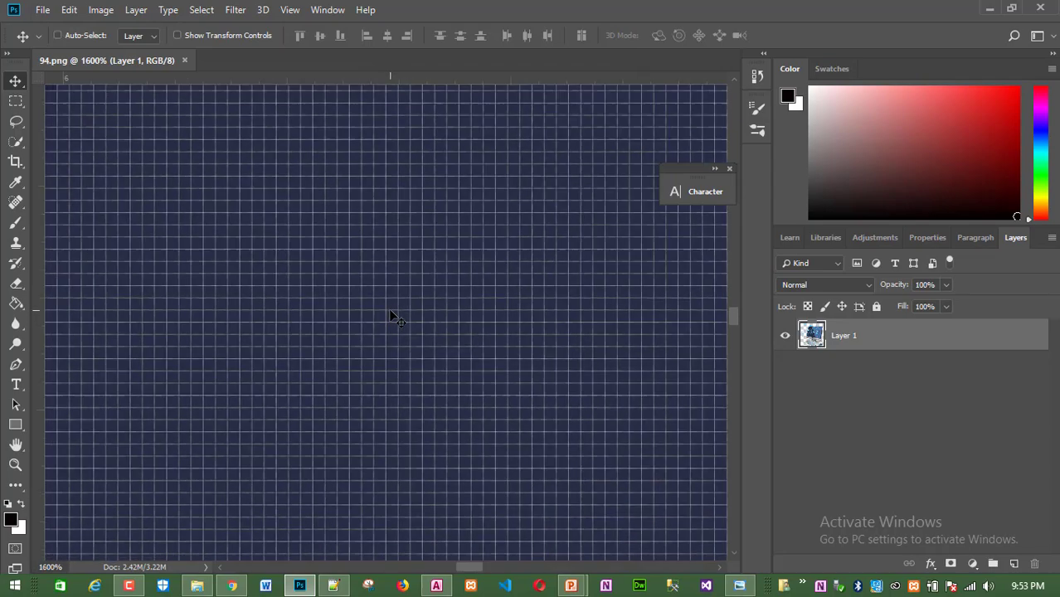
key("ctrl+minus")
key("ctrl+minus")
key("ctrl+minus")
key("ctrl+minus")
key("ctrl+minus")
key("ctrl+minus")
key("ctrl+minus")
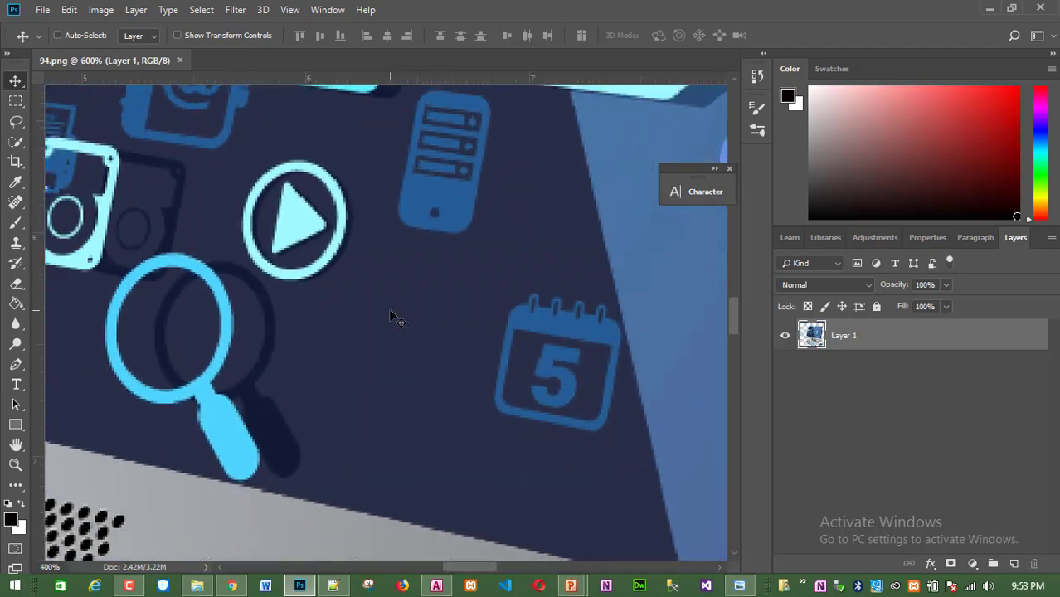
key("ctrl+minus")
key("ctrl+minus")
key("ctrl+minus")
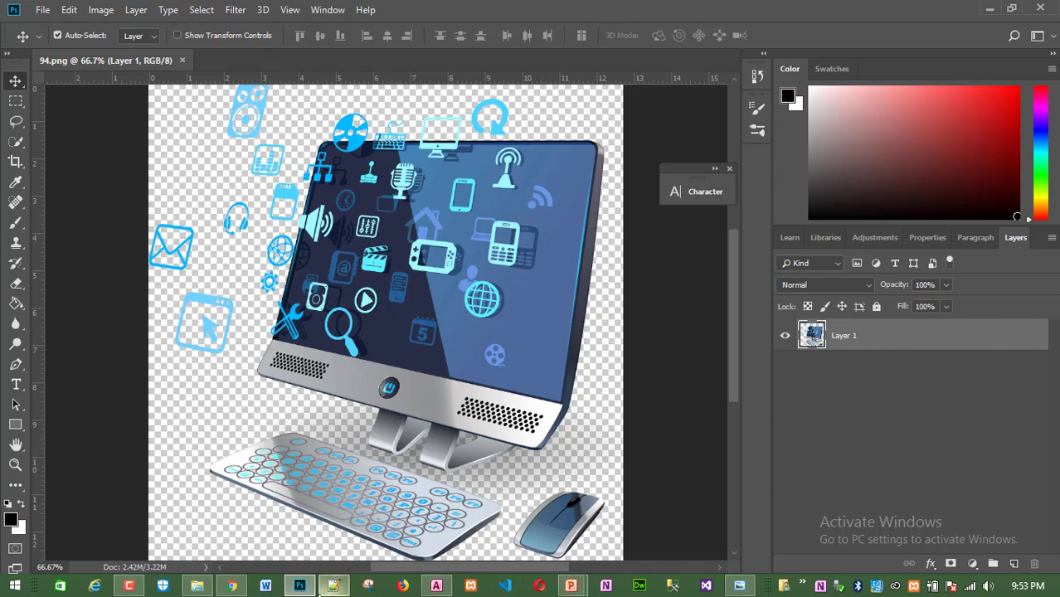
Switch to the Structure Questions slides in PowerPoint.
mouse_move(333, 586)
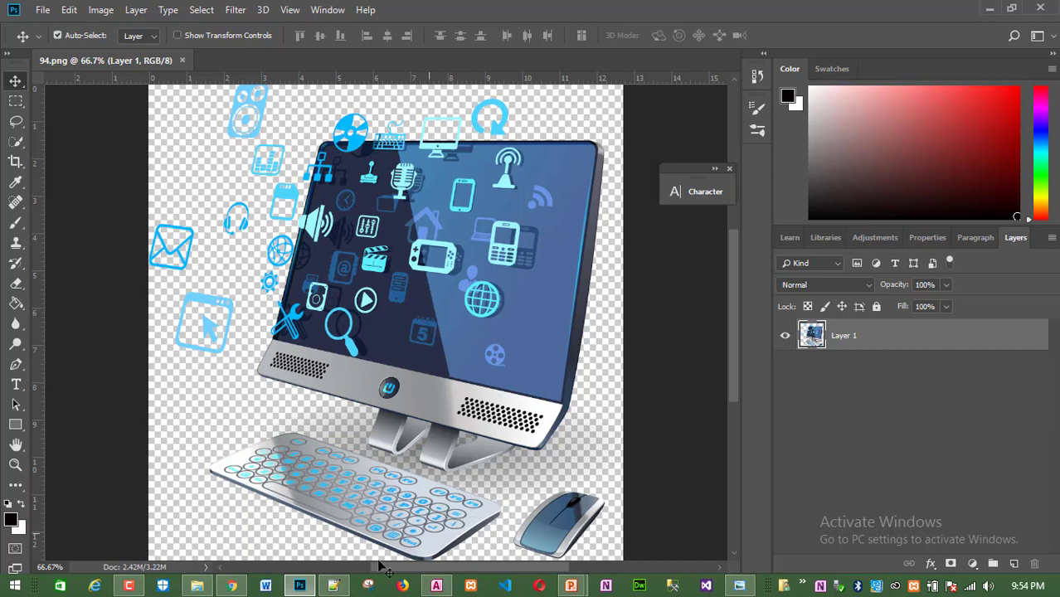
mouse_move(570, 585)
left_click(644, 539)
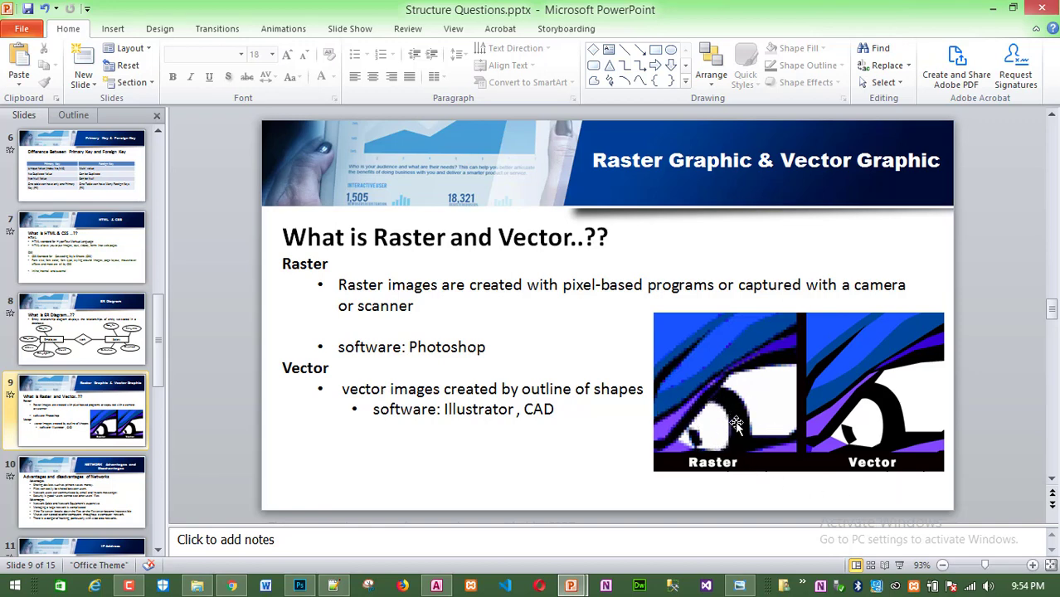
Back in 94.png, scroll-zoom in to about 700-800%, then out to 66.7%.
left_click(300, 586)
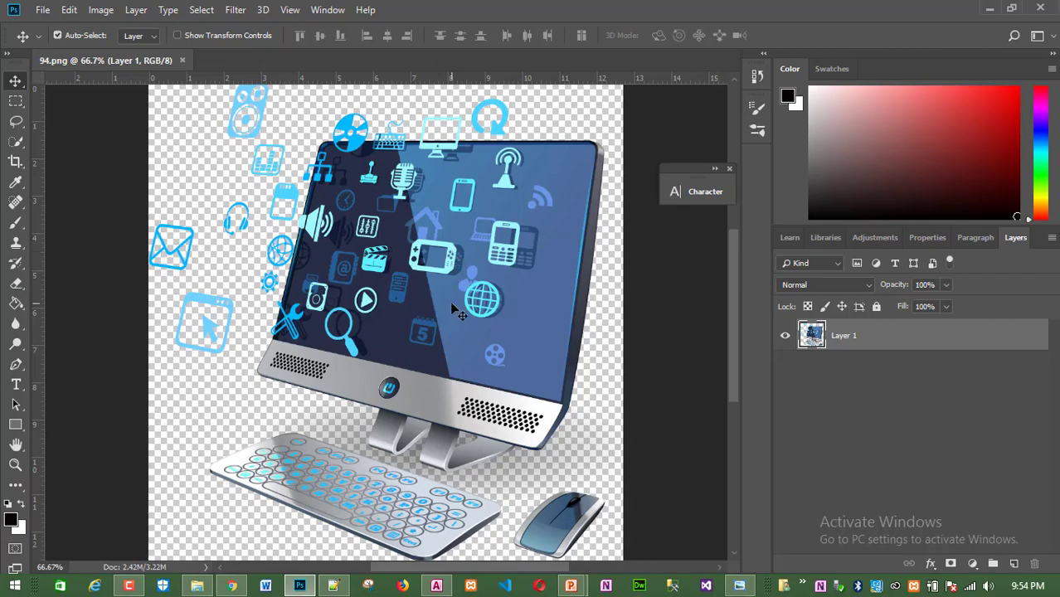
scroll(455, 311, "up", 8)
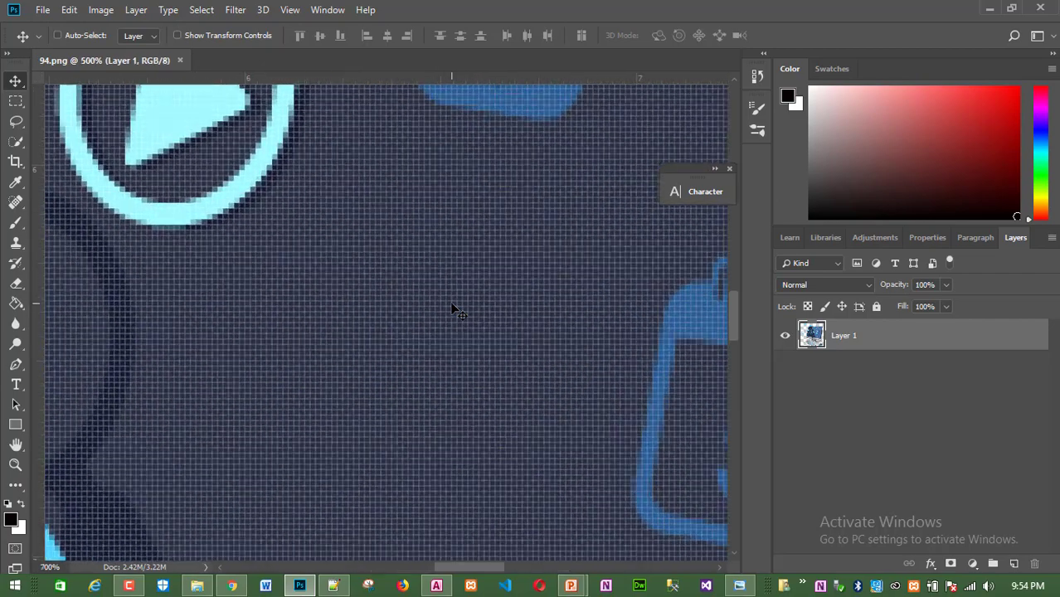
scroll(455, 310, "up", 1)
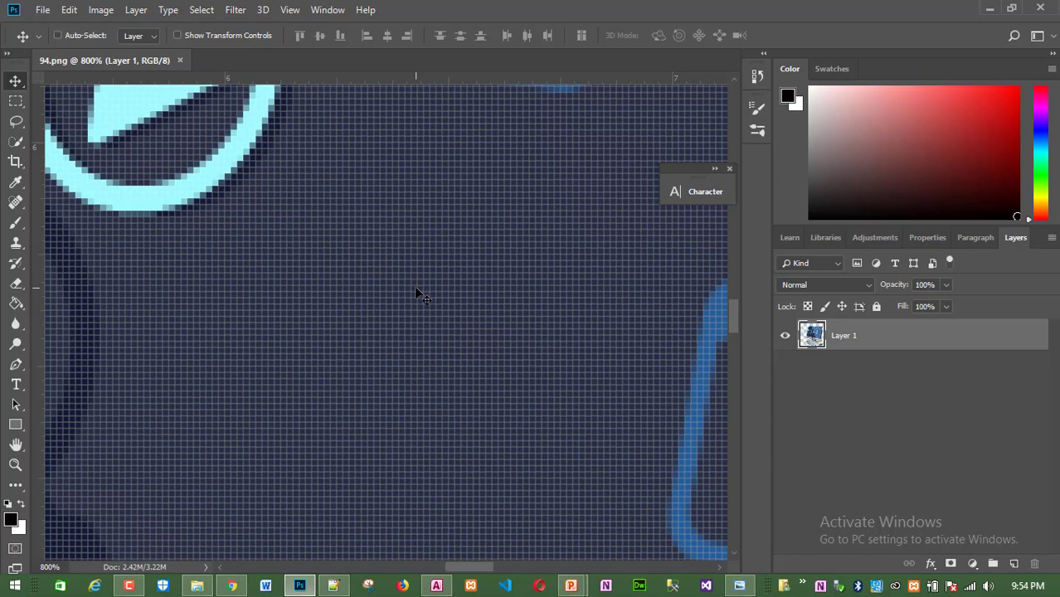
scroll(417, 290, "down", 2)
scroll(418, 290, "down", 2)
scroll(417, 290, "down", 1)
scroll(417, 292, "down", 3)
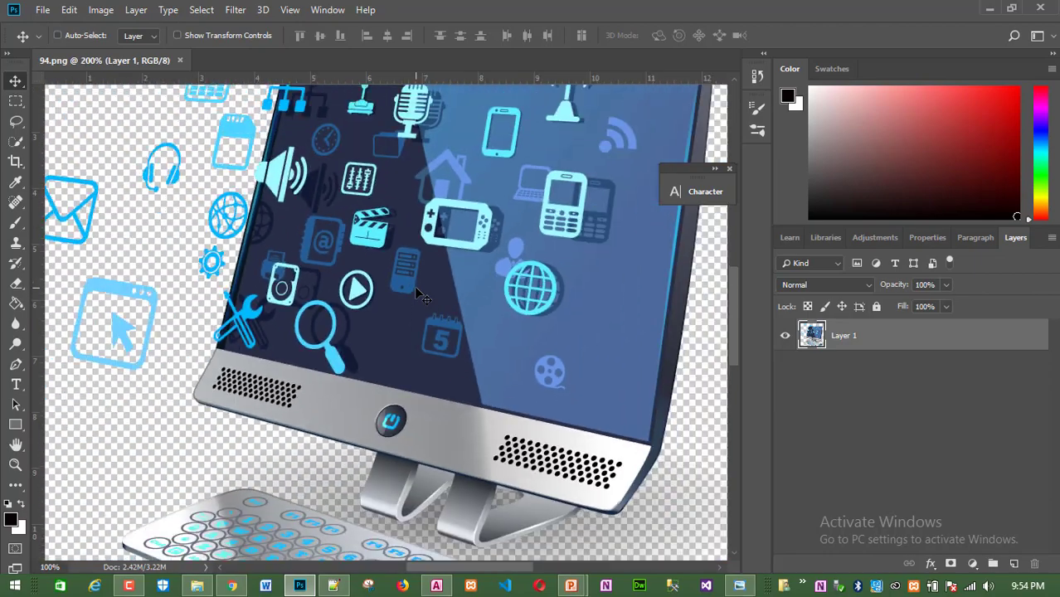
scroll(417, 291, "down", 1)
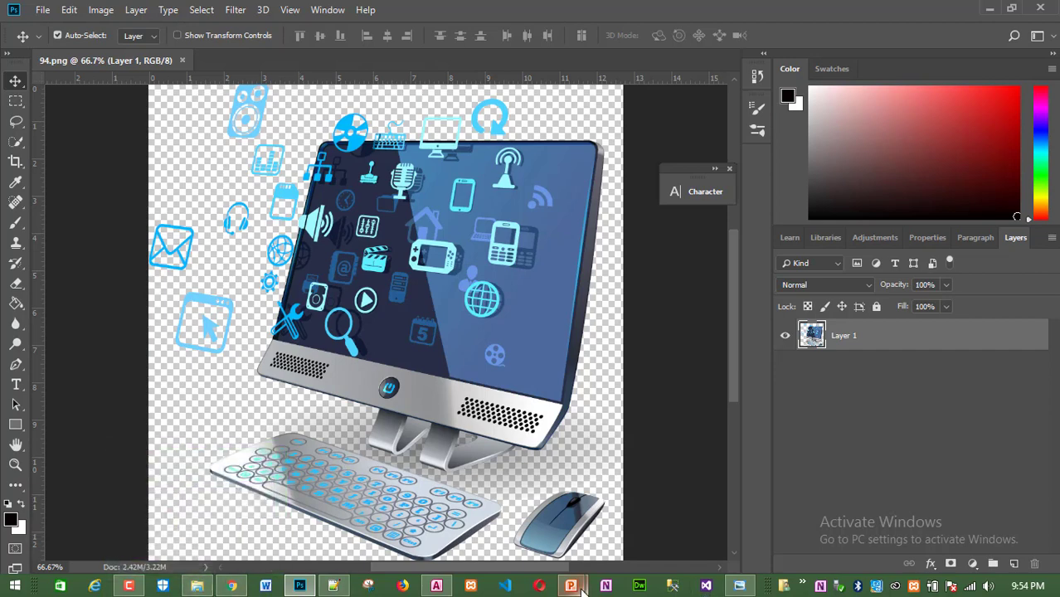
Bring up Structure Questions, then open the exam photo 4.jpg and pan to question 11.
mouse_move(583, 591)
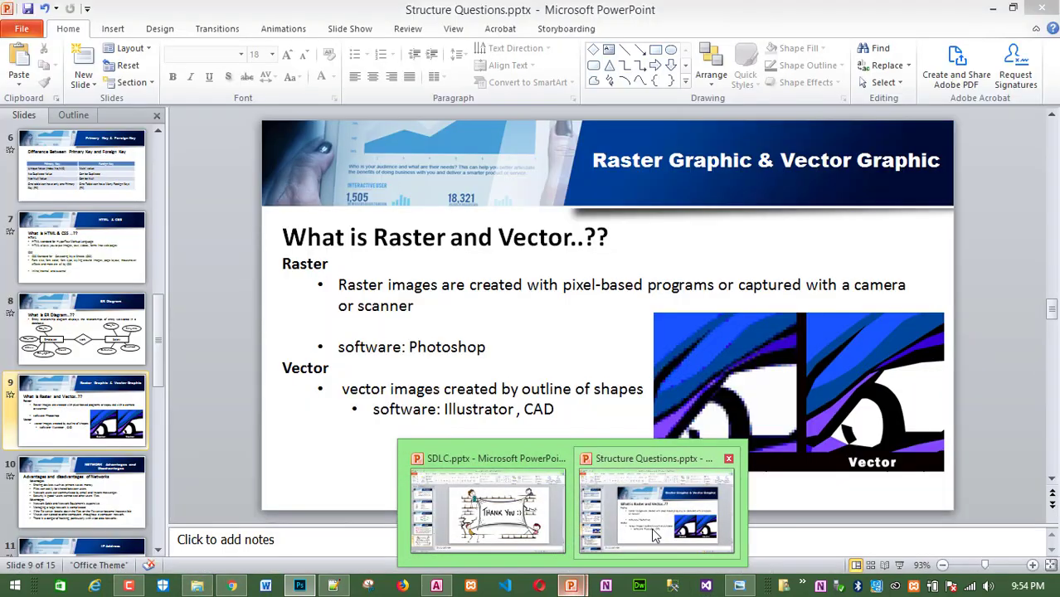
left_click(654, 539)
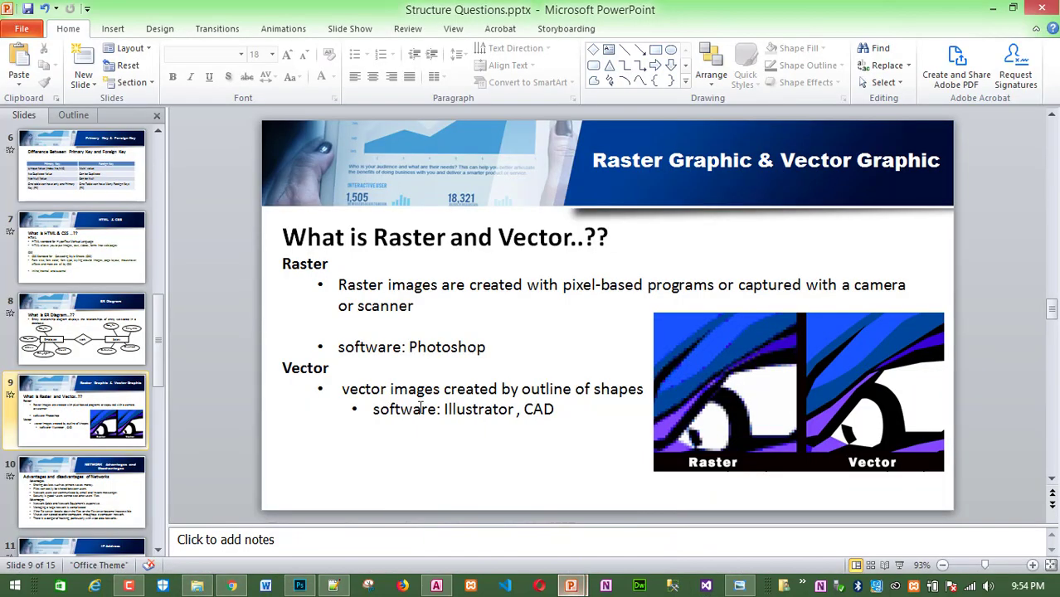
left_click(739, 586)
mouse_move(302, 354)
left_mouse_down()
mouse_move(325, 251)
mouse_move(354, 262)
left_mouse_up()
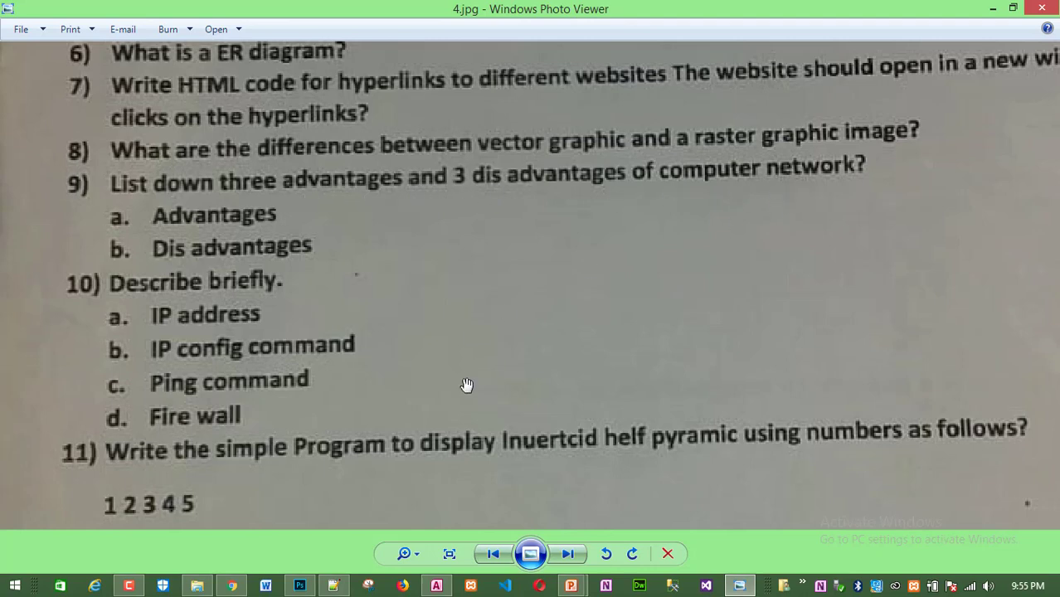
Return to Structure Questions and present the Raster and Vector slide full screen.
left_click(571, 586)
left_click(694, 506)
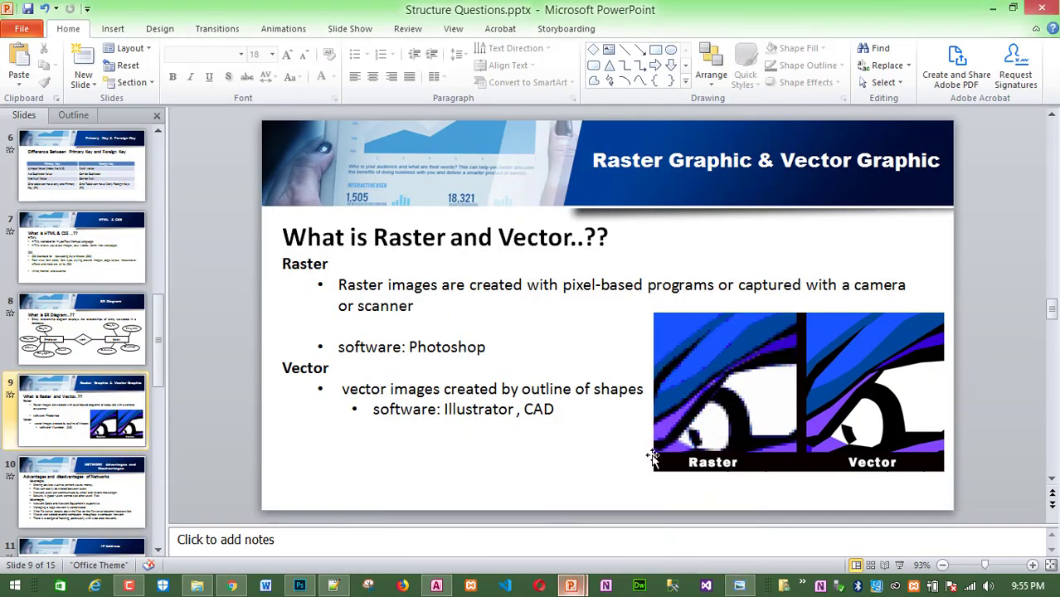
left_click(899, 565)
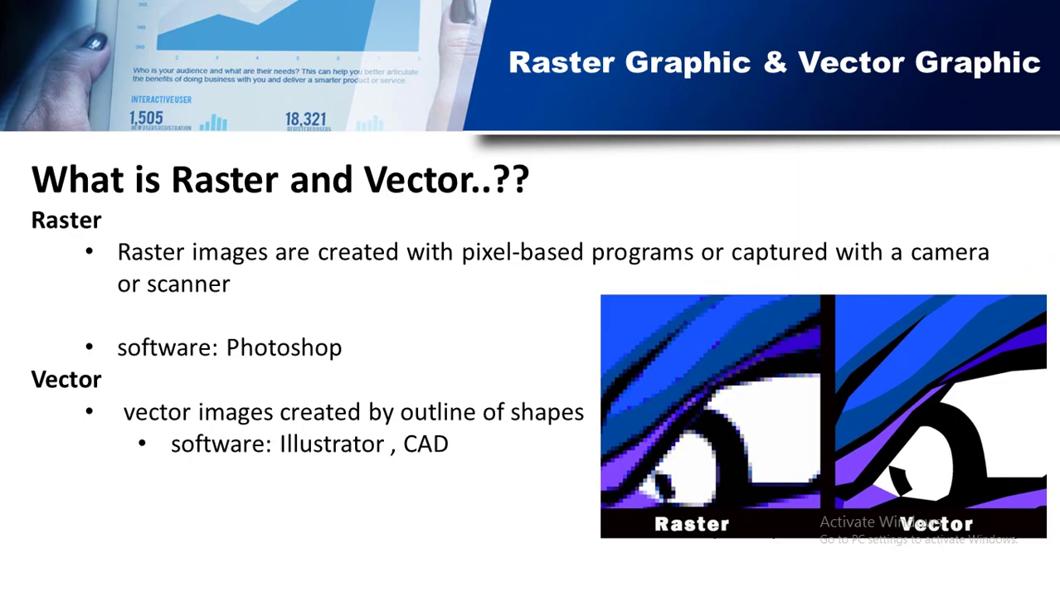
Advance to slide 10, exit the show, and replace 'saves money.' with 'and scanners'.
left_click(646, 433)
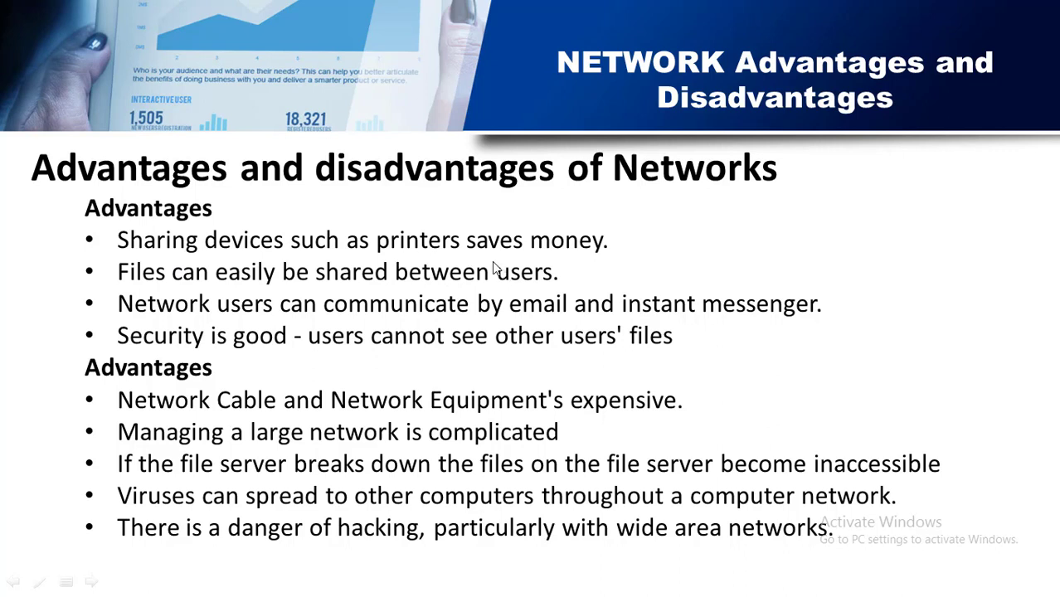
key("Escape")
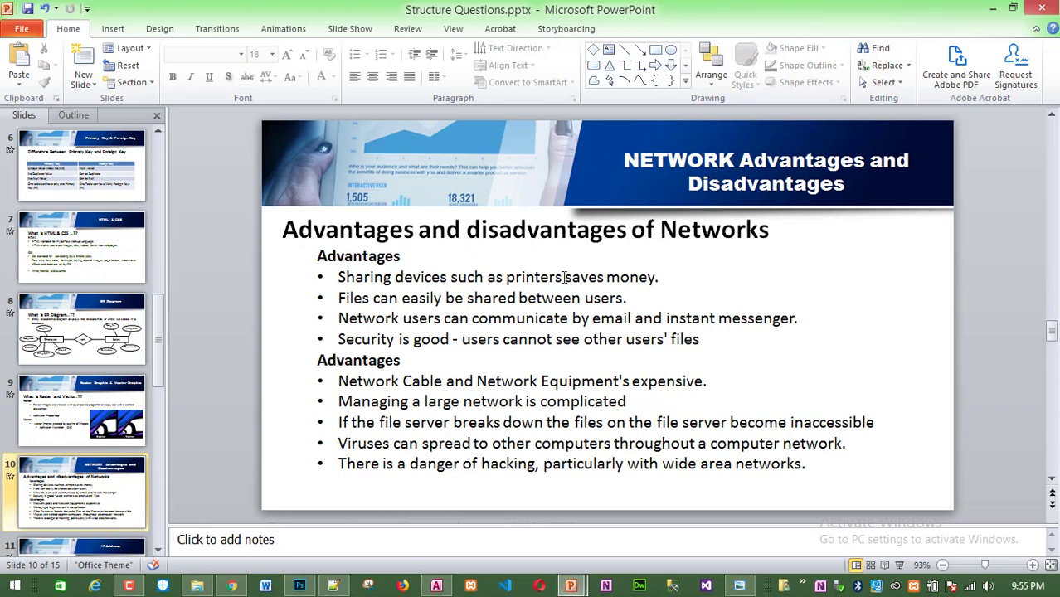
mouse_move(555, 282)
left_mouse_down()
mouse_move(685, 283)
mouse_move(579, 285)
left_mouse_up()
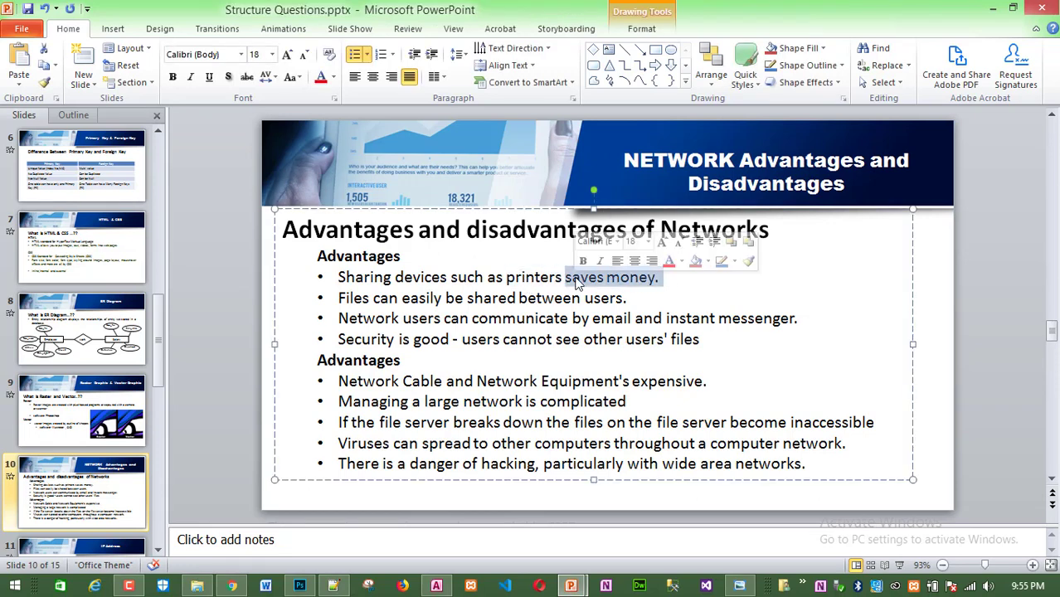
type("and scan")
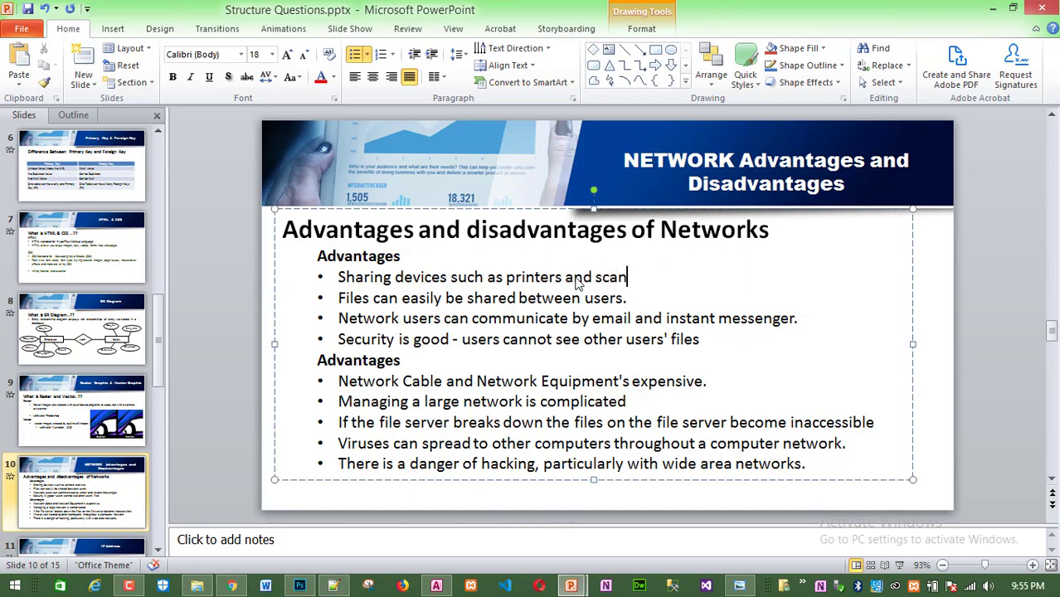
type("ners")
Present slide 10 full screen with its 'printers and scanners' bullet.
left_click(900, 566)
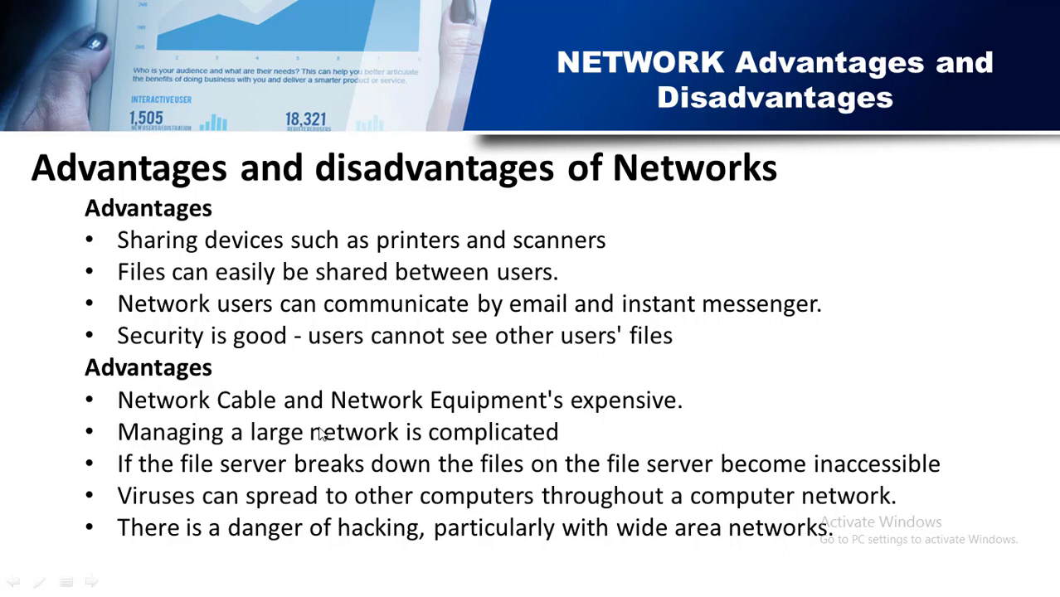
Change the second 'Advantages' heading to 'Disadvantages' and present slide 10 again.
key("Escape")
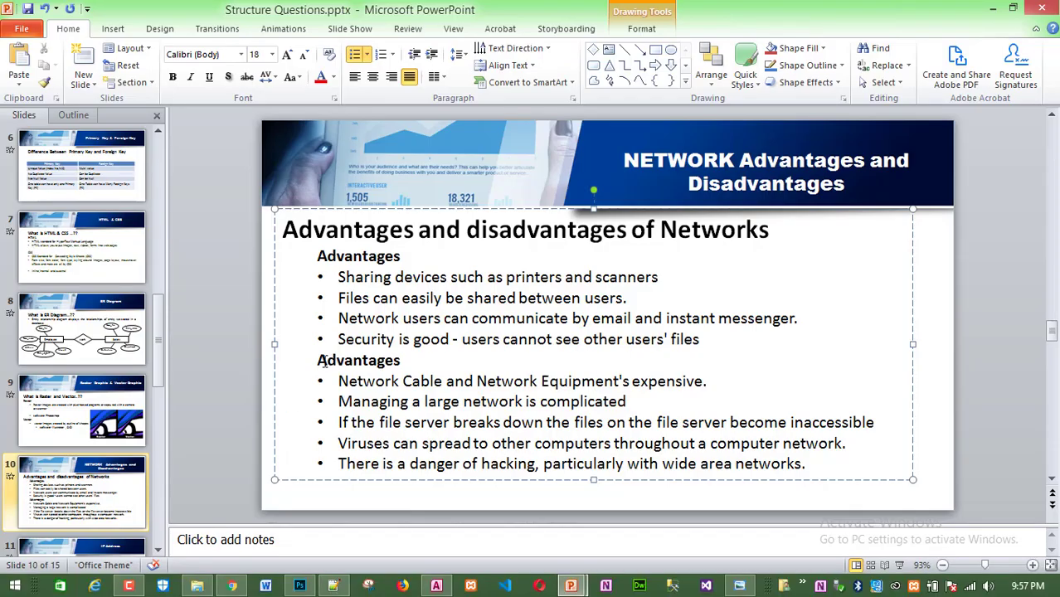
left_click(320, 361)
type("D")
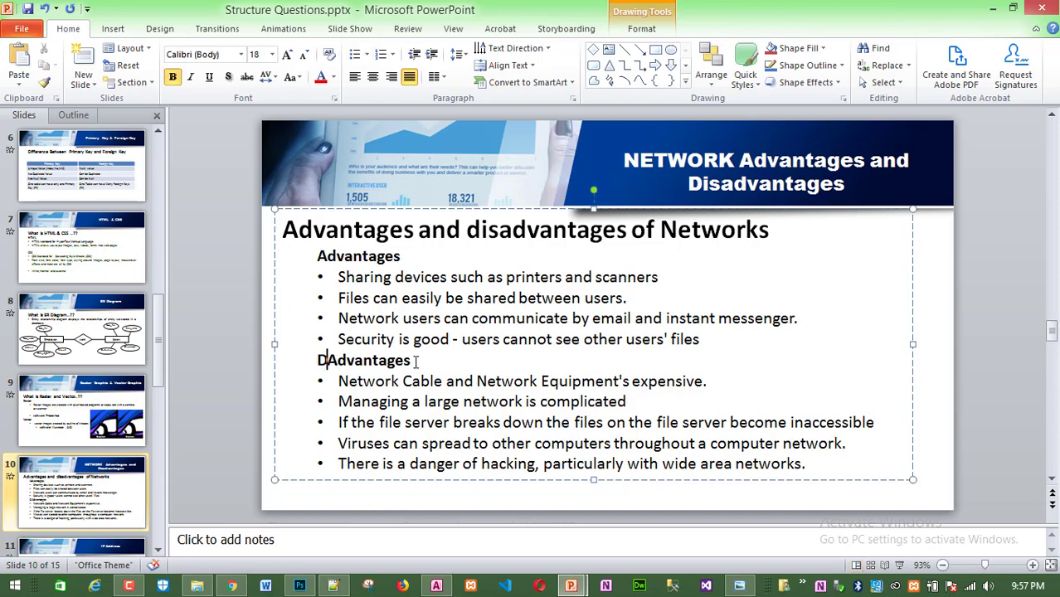
type("is")
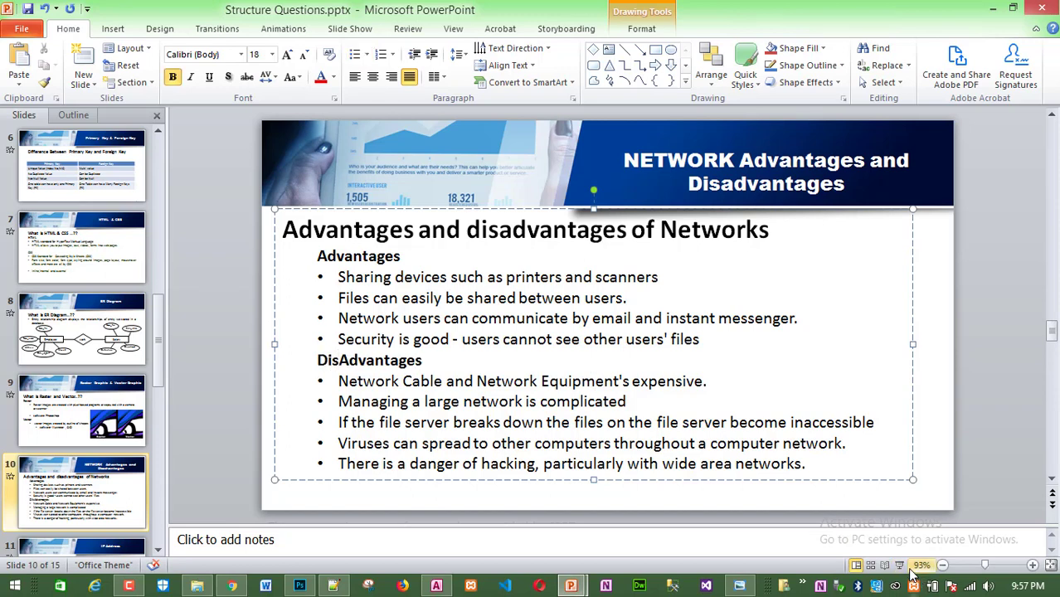
left_click(899, 565)
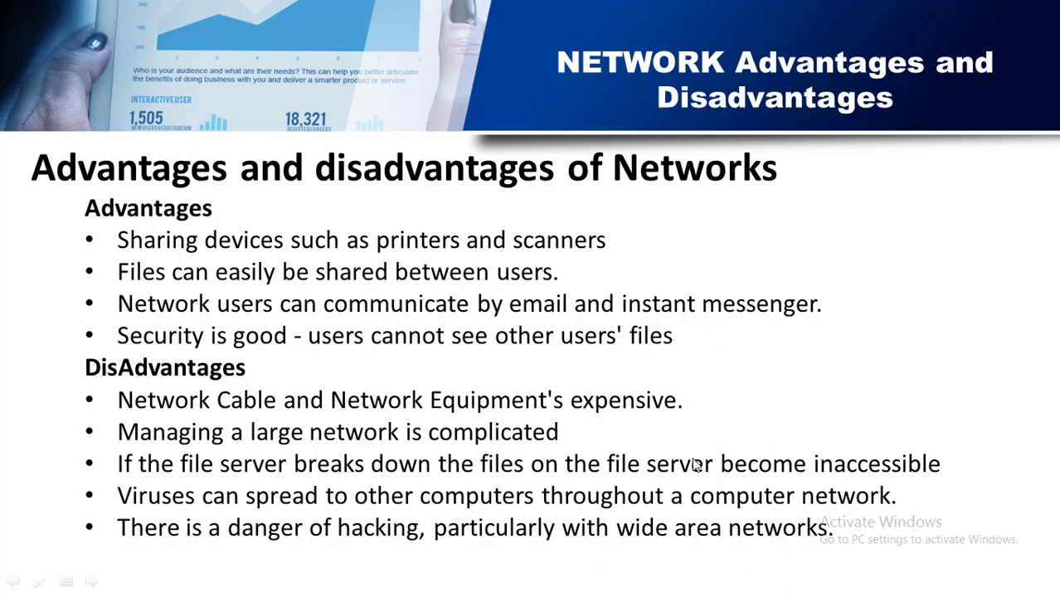
Exit the show and pan the question-sheet photo 4.jpg to the number pyramid rows.
key("Escape")
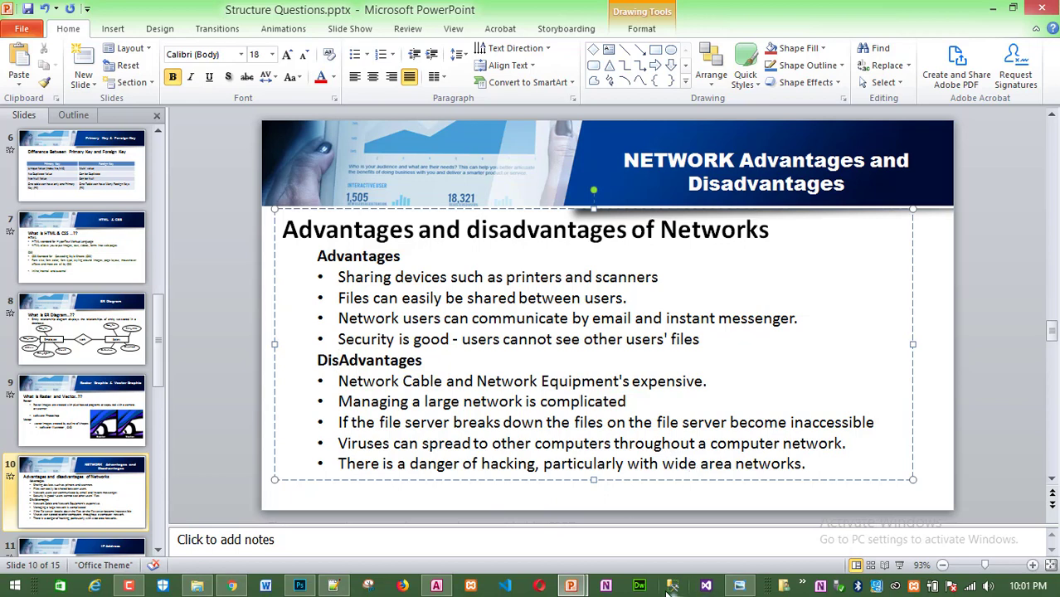
left_click(739, 586)
left_click_drag(383, 379, 386, 287)
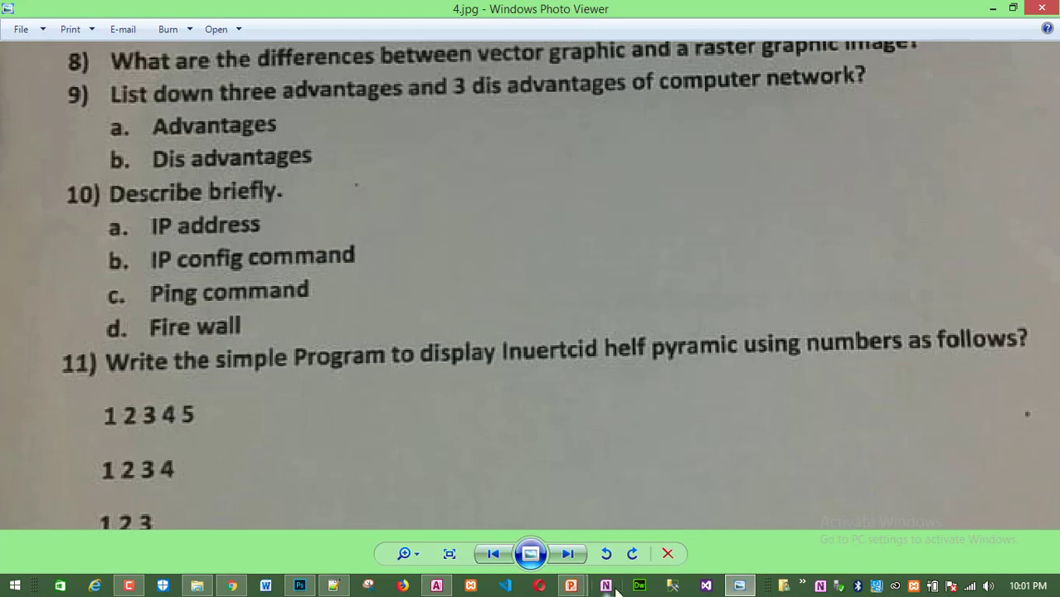
Return to Structure Questions and scroll to slide 11, 'What is an IP Address'.
mouse_move(571, 586)
left_click(635, 531)
scroll(642, 460, "down", 1)
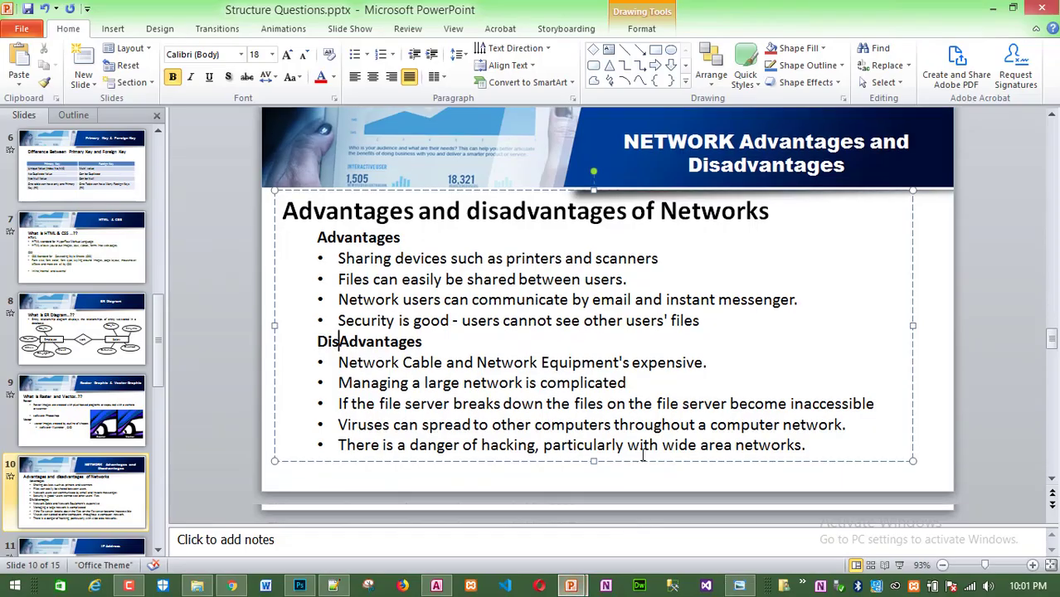
scroll(642, 461, "down", 1)
scroll(642, 456, "down", 3)
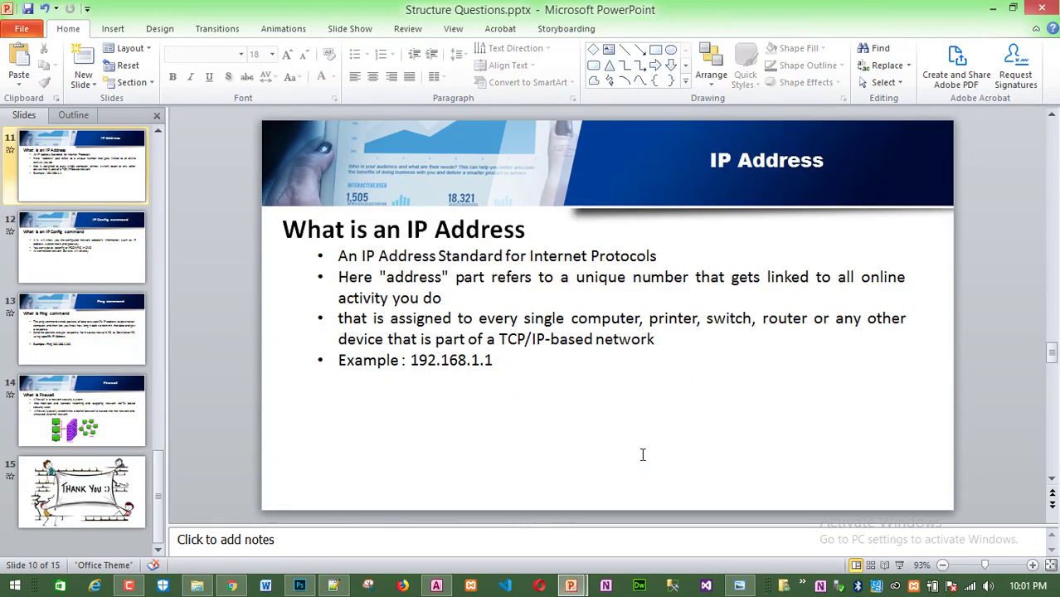
left_click(899, 565)
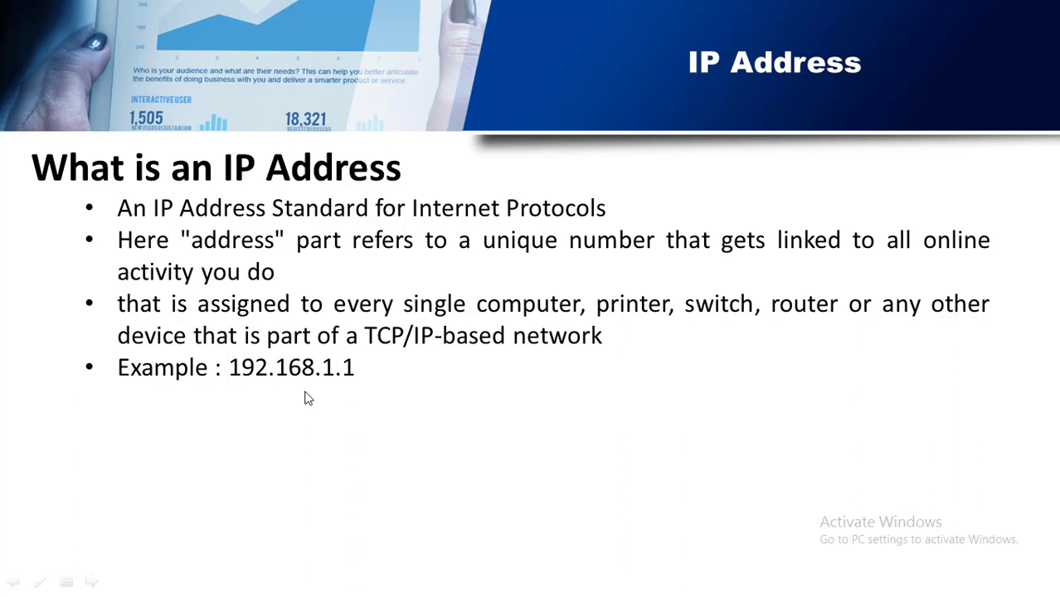
key("Escape")
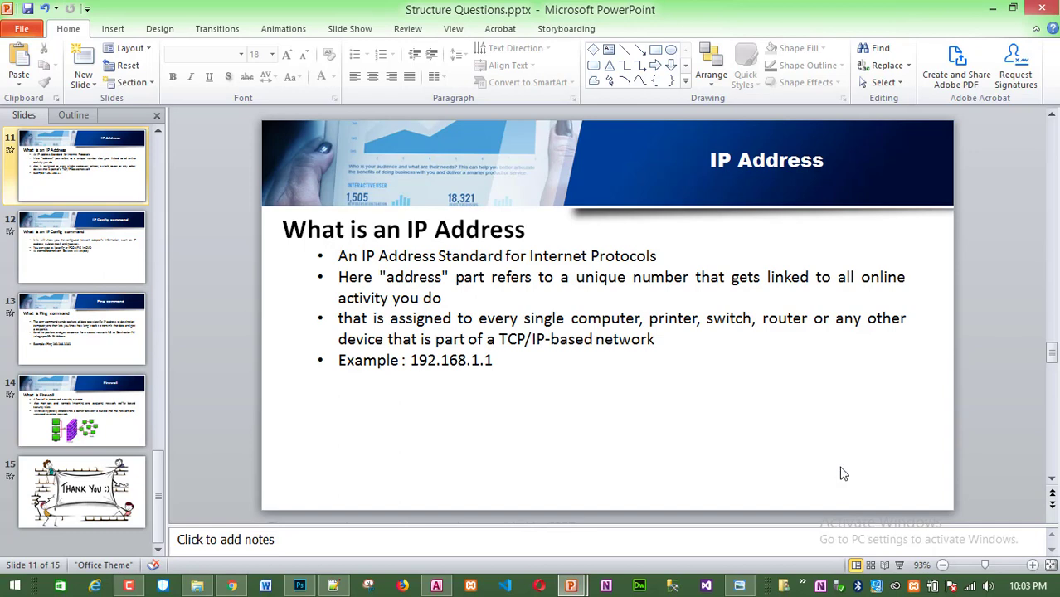
Scroll to slide 12, present the IP Config command slide, exit, and open the Run prompt.
scroll(838, 473, "down", 1)
scroll(829, 471, "down", 1)
scroll(827, 470, "down", 1)
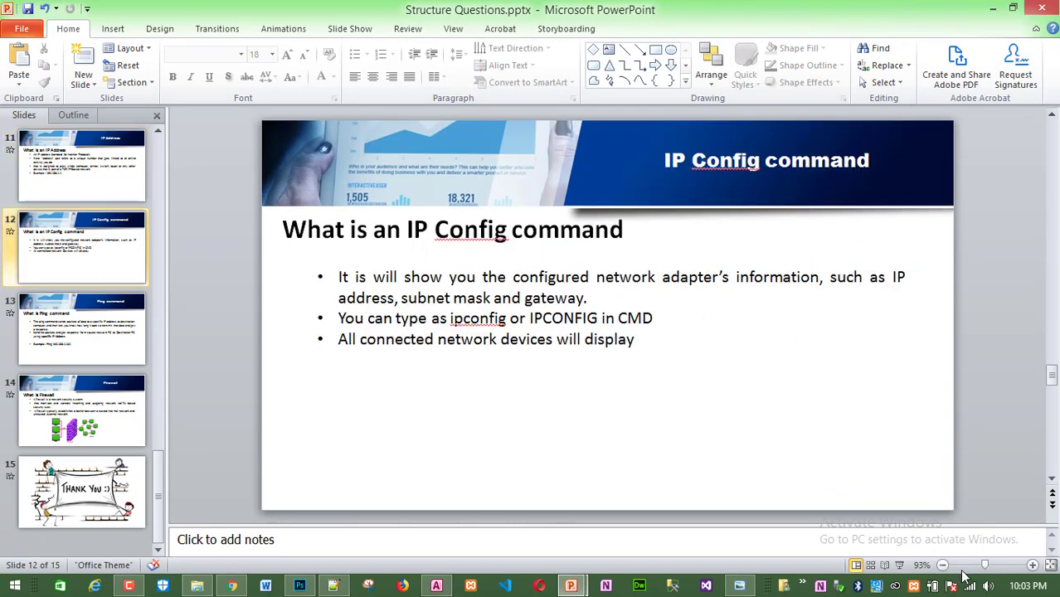
left_click(900, 566)
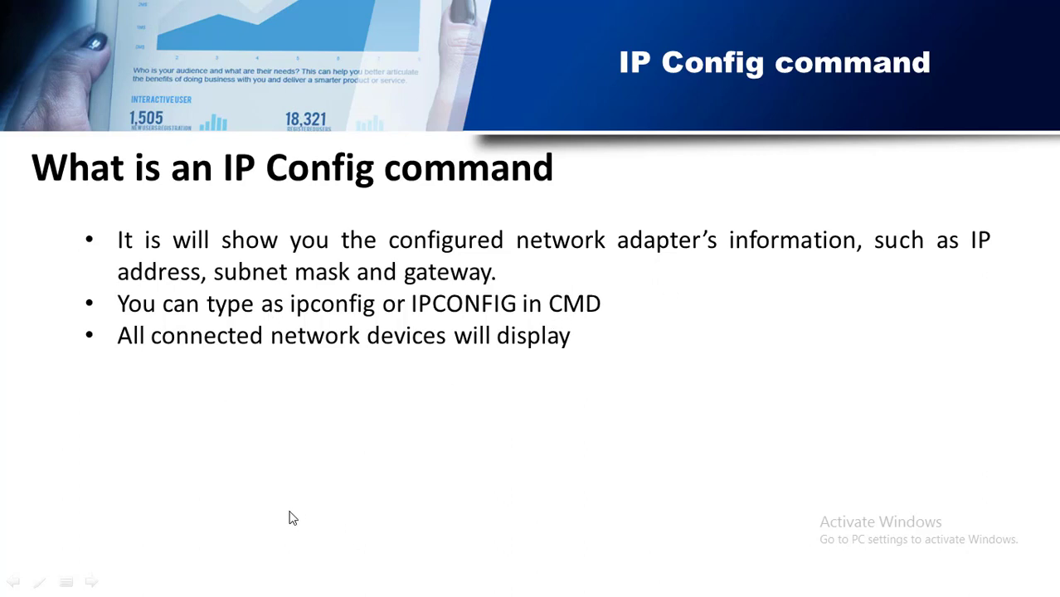
key("Escape")
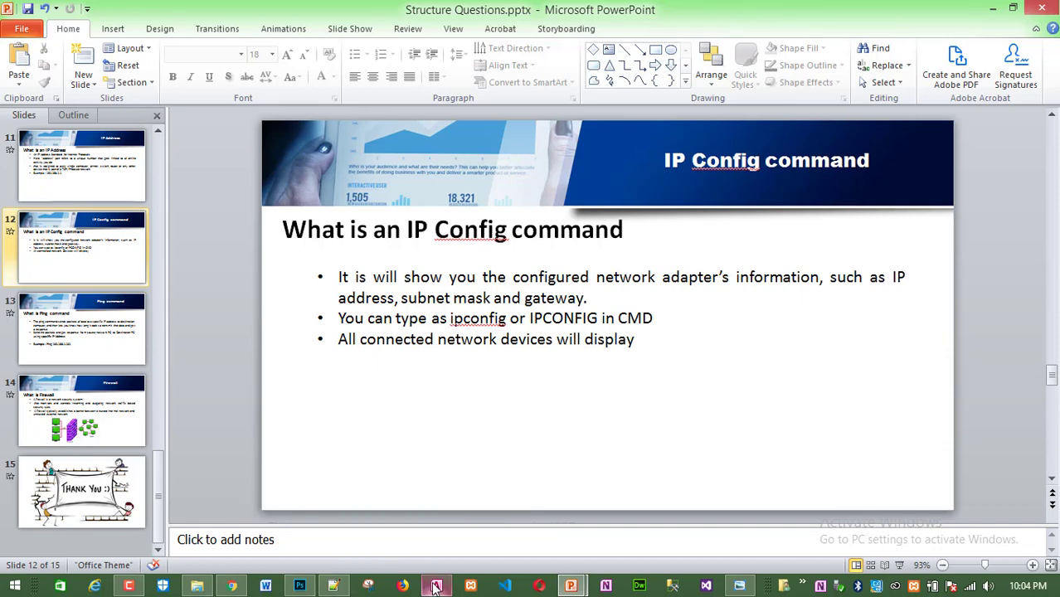
key("super+r")
Launch cmd, run ipconfig to list the adapters, then bring back the IP Config slide.
key("Return")
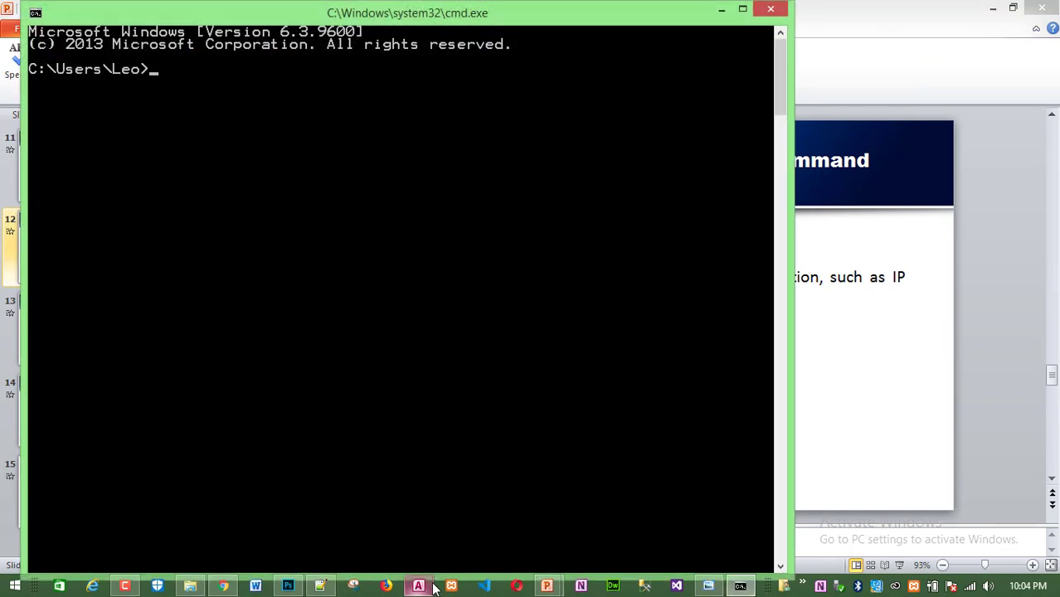
type("ipcon")
type("fig")
key("Return")
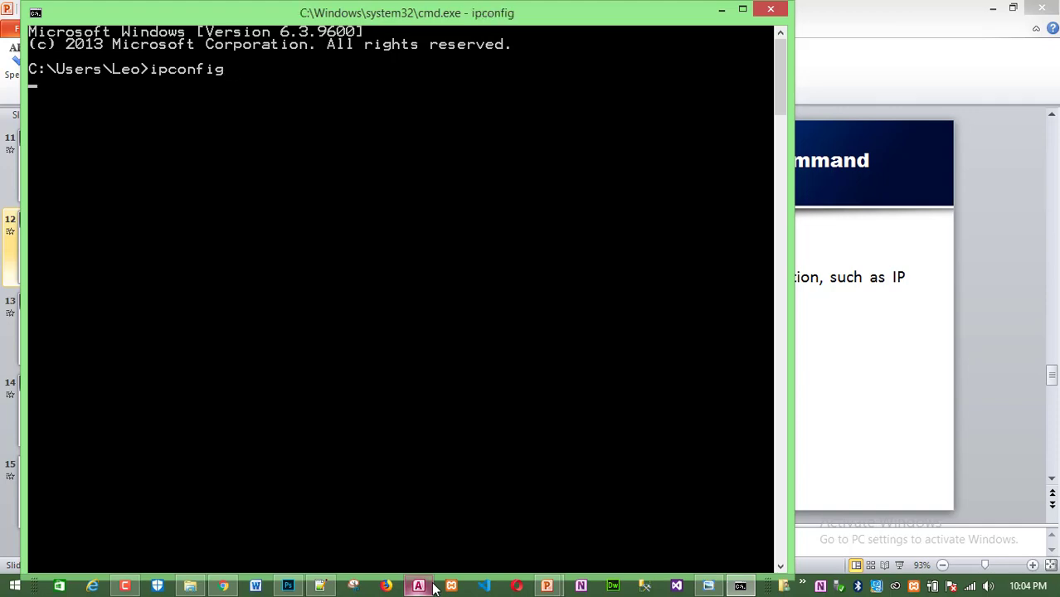
scroll(196, 343, "up", 2)
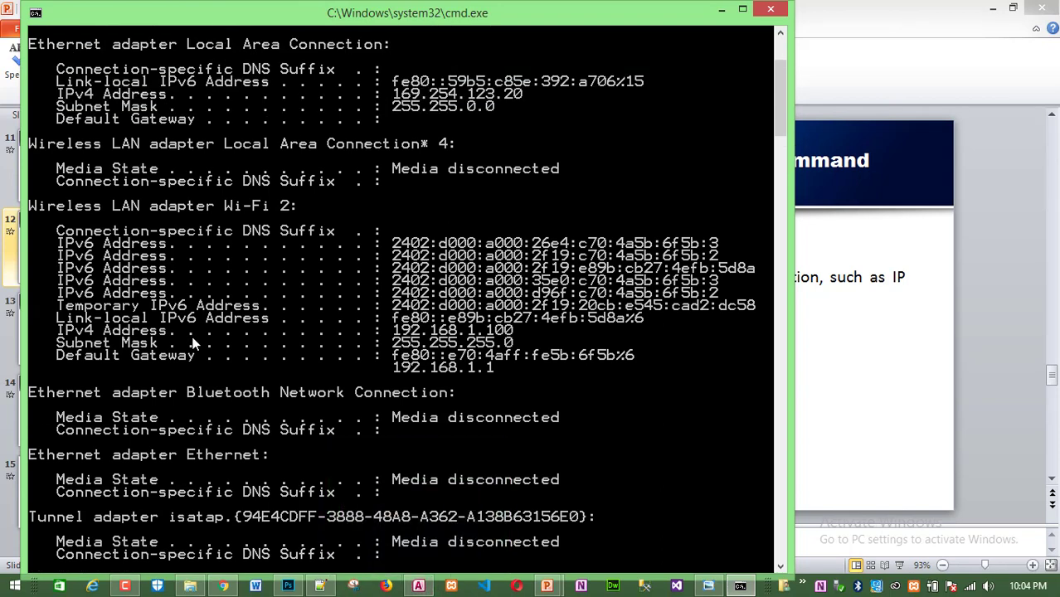
mouse_move(549, 587)
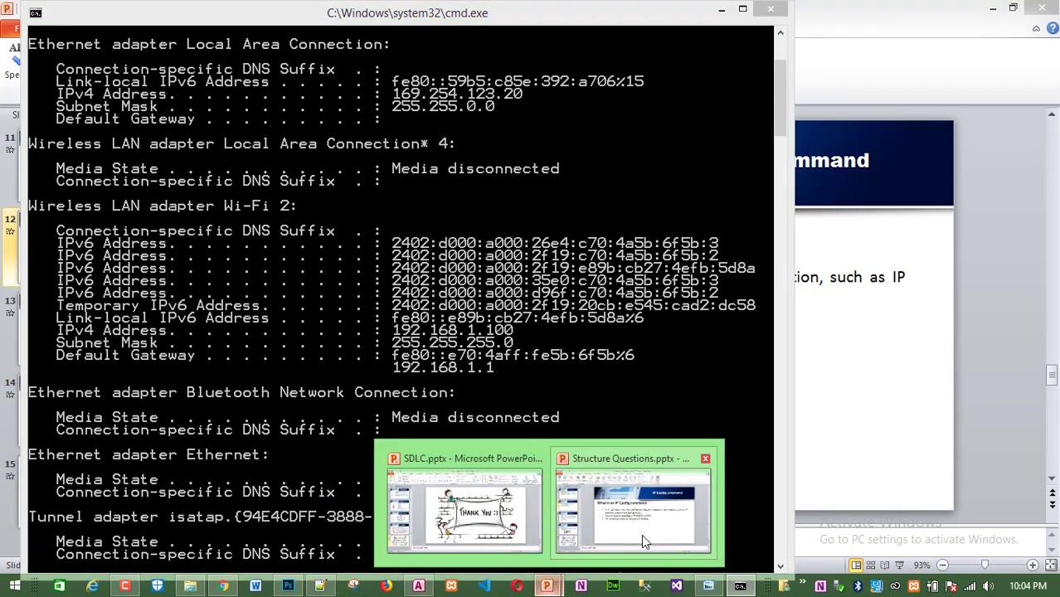
left_click(641, 534)
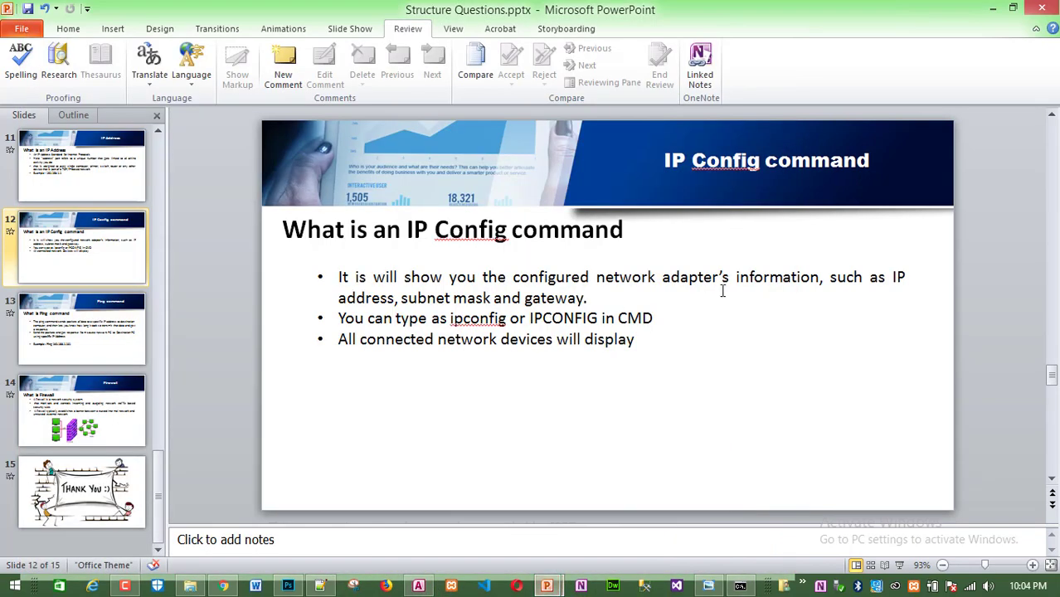
Highlight 'IP address, subnet' and 'gateway' on the slide, then return to the ipconfig output.
left_click_drag(893, 277, 419, 305)
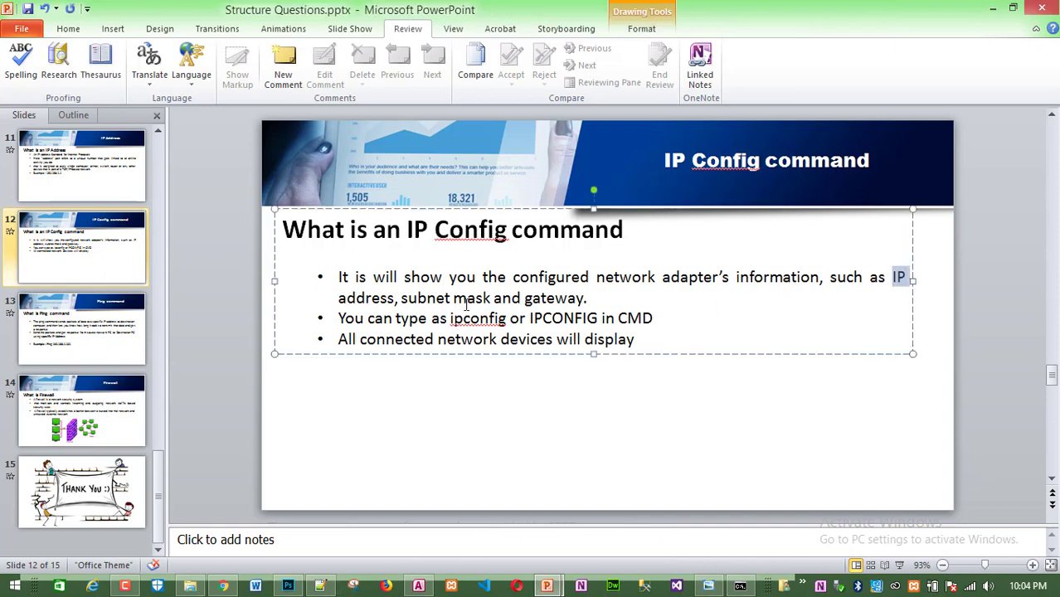
left_click(435, 297)
left_click_drag(526, 299, 604, 300)
left_click(774, 300)
left_click(747, 587)
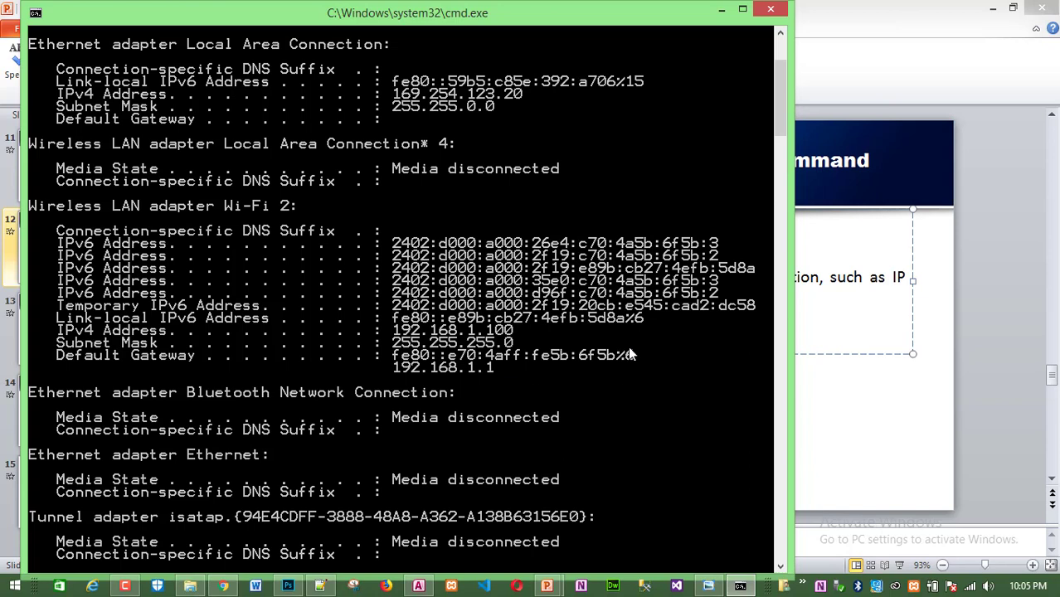
In a maximized File Explorer on This PC, open Network's Properties for the Network and Sharing Center.
left_click(190, 586)
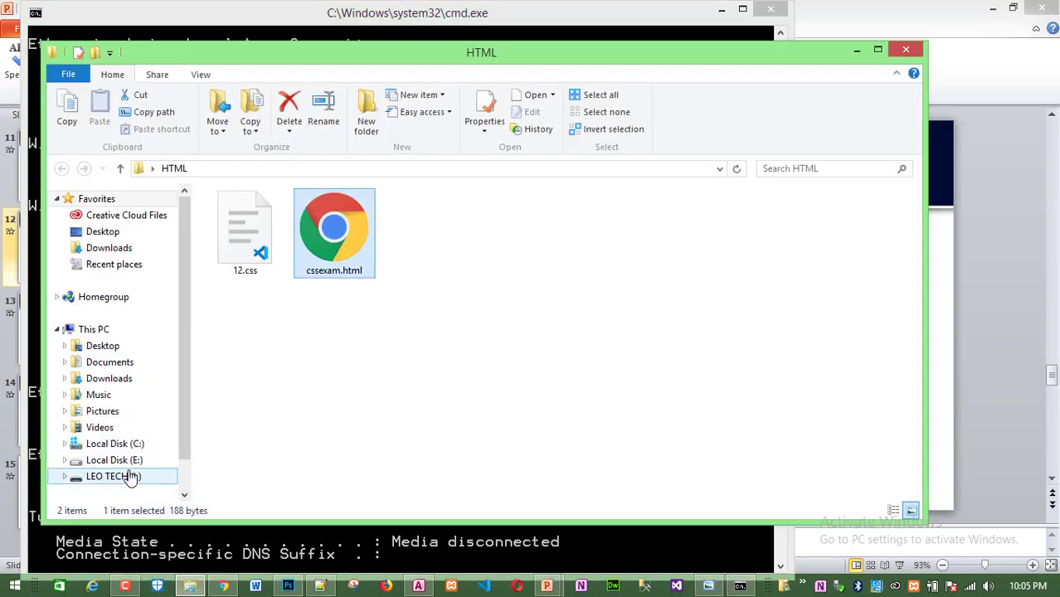
left_click(95, 330)
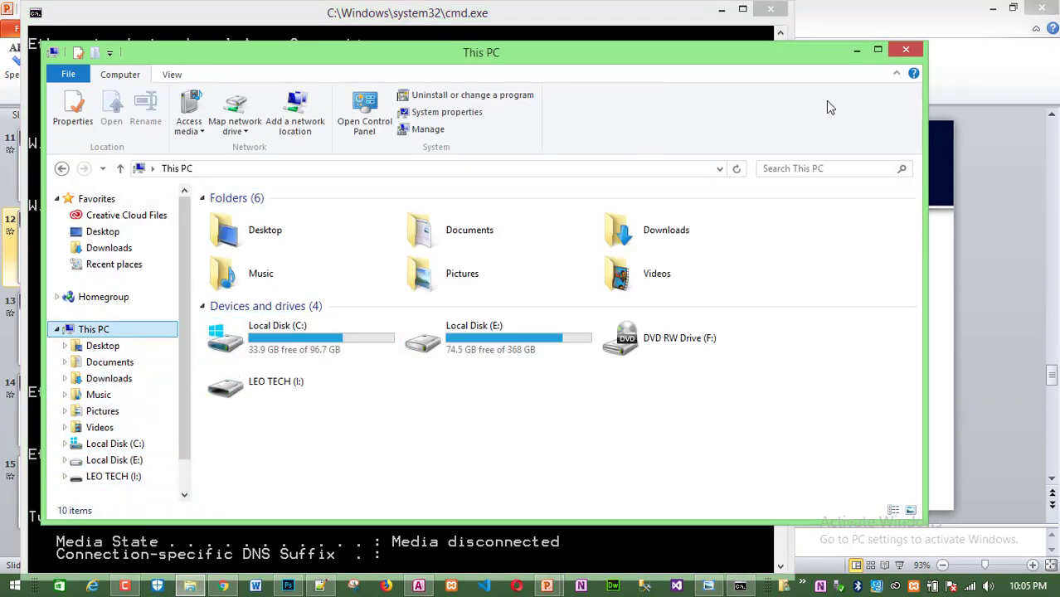
left_click(877, 50)
right_click(62, 471)
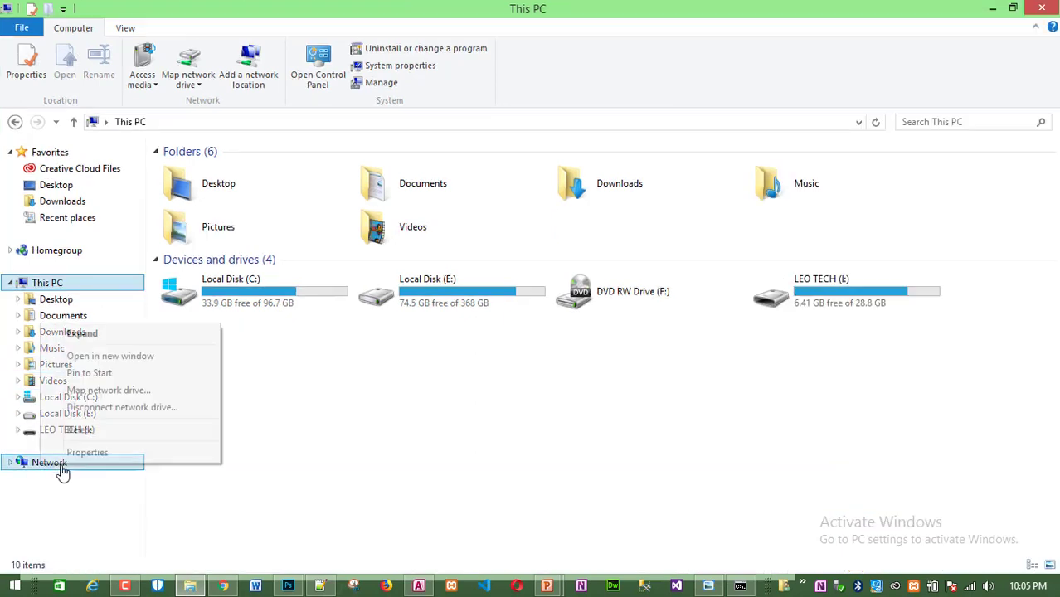
left_click(91, 452)
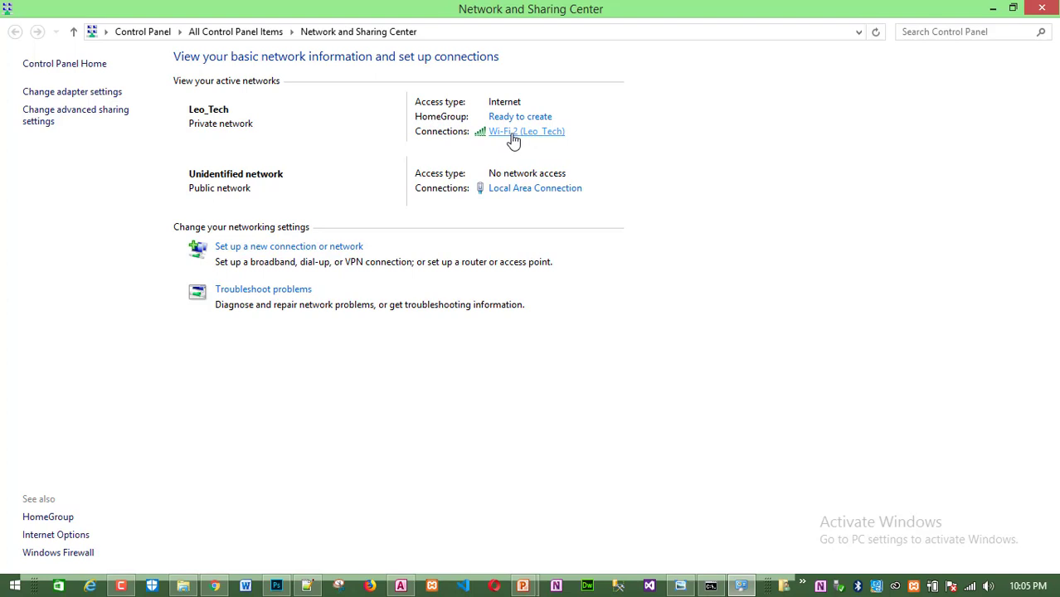
Review the Wi-Fi 2 connection's wireless properties and details, confirming IPv4 192.168.1.100.
left_click(513, 134)
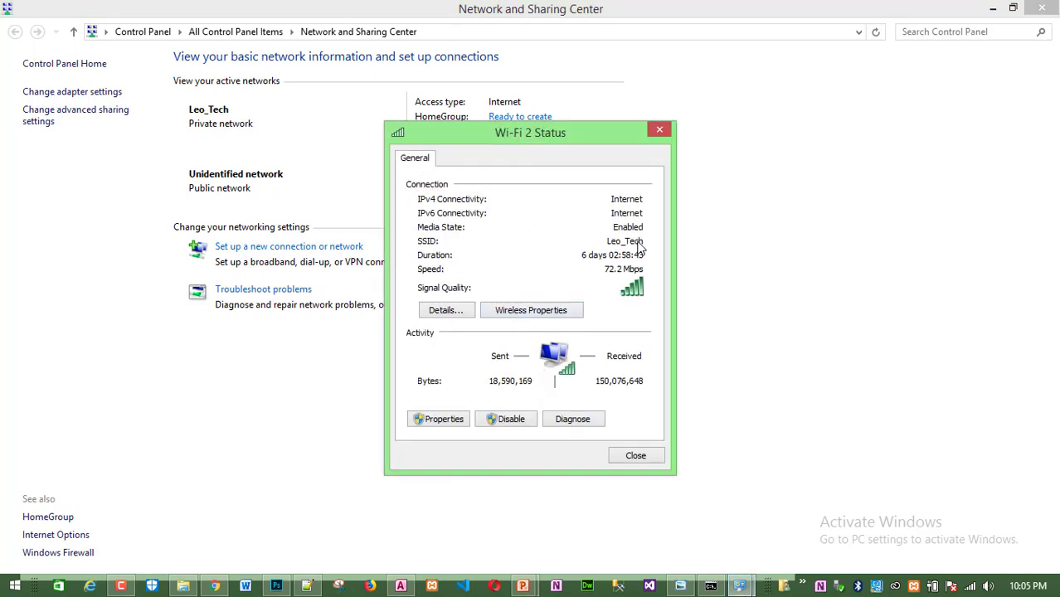
left_click(525, 312)
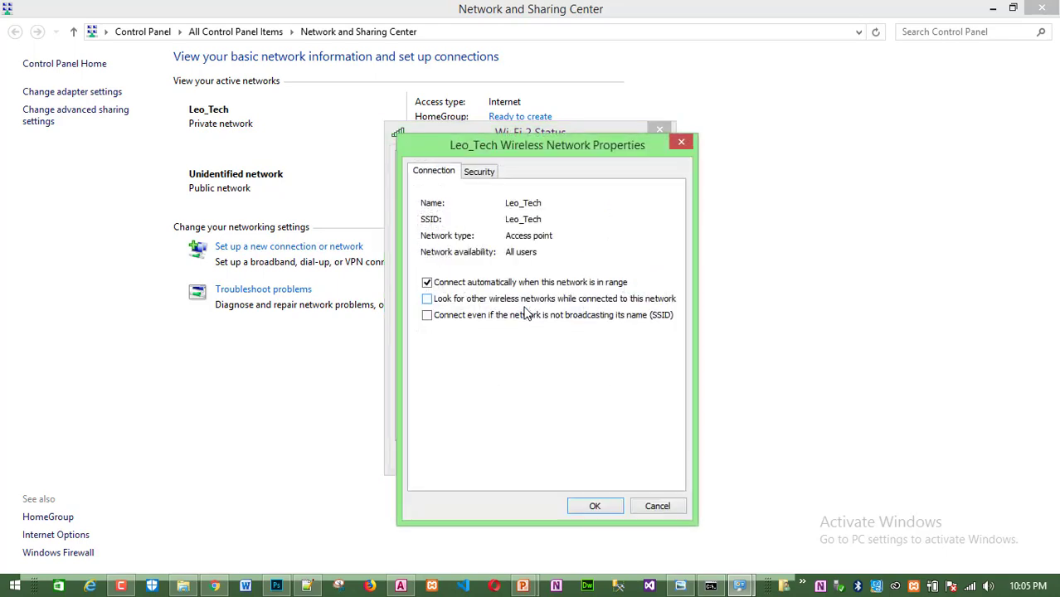
left_click(679, 143)
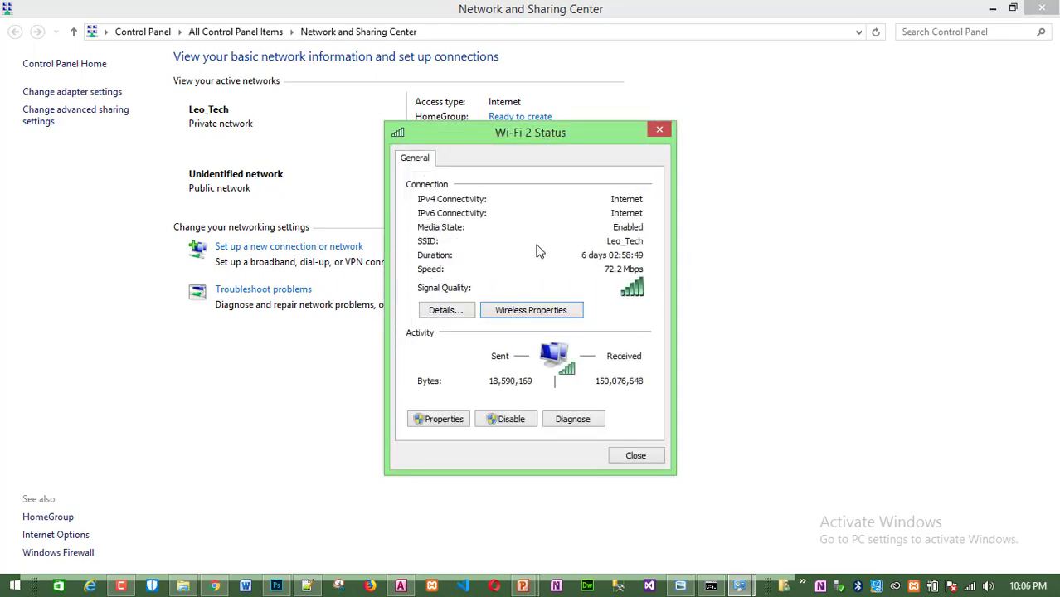
left_click(448, 312)
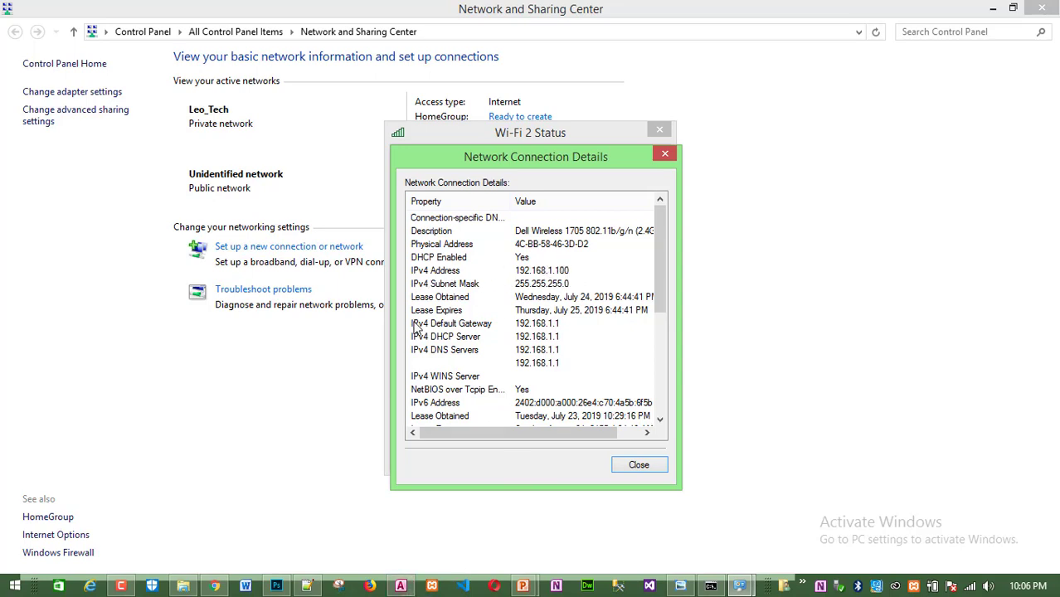
left_click(665, 155)
left_click(660, 131)
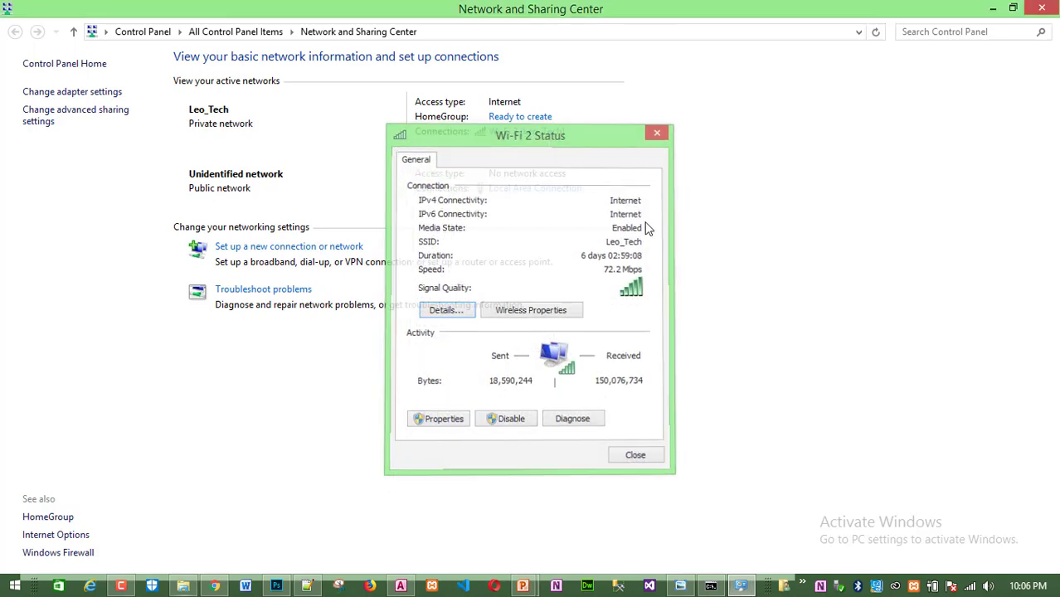
Close the command console and return to the IP Config slide in PowerPoint.
left_click(710, 586)
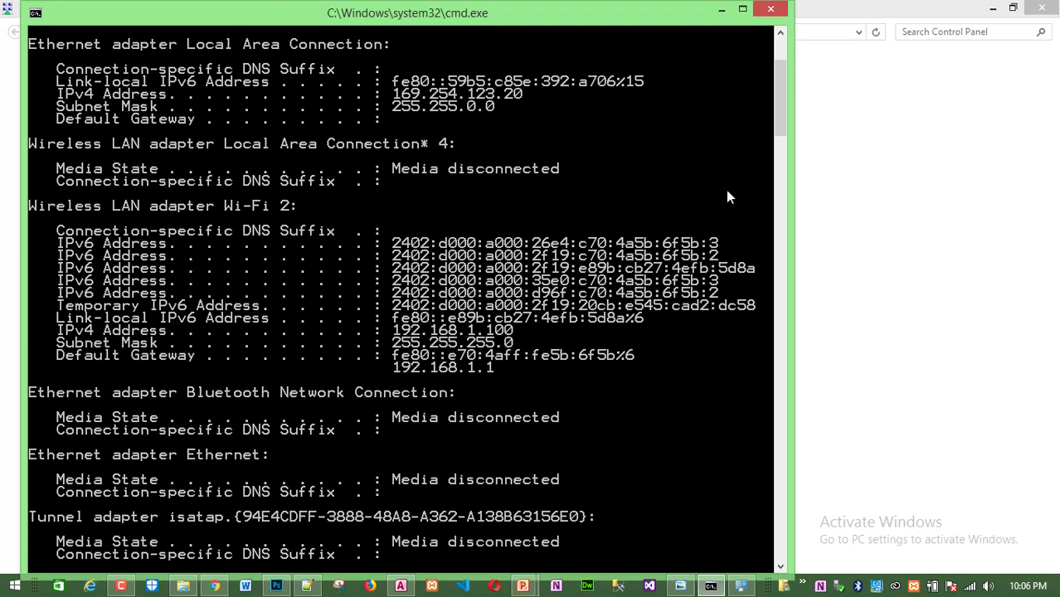
left_click(771, 12)
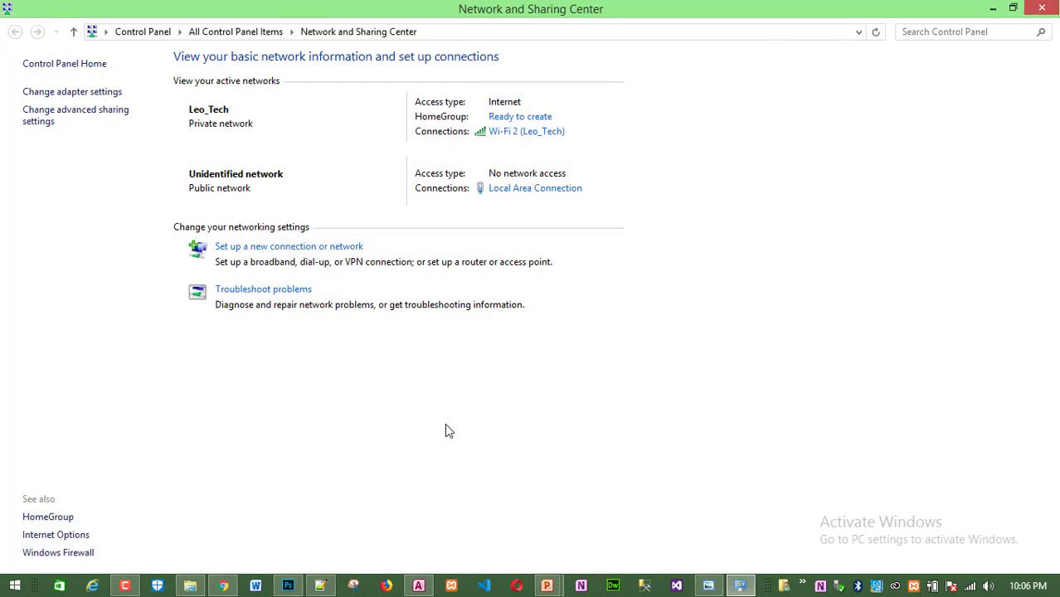
mouse_move(546, 586)
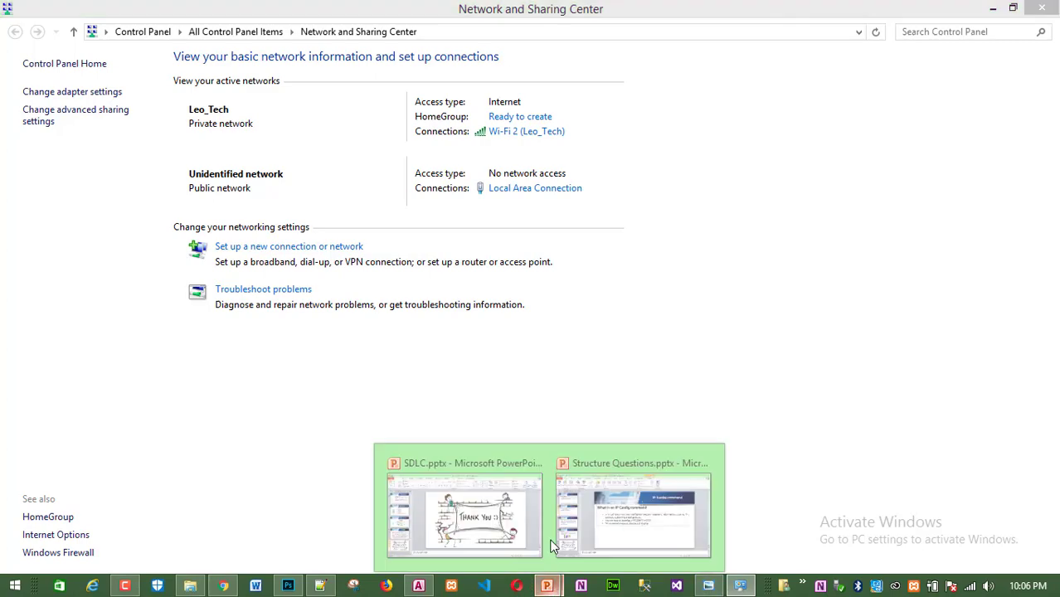
left_click(637, 511)
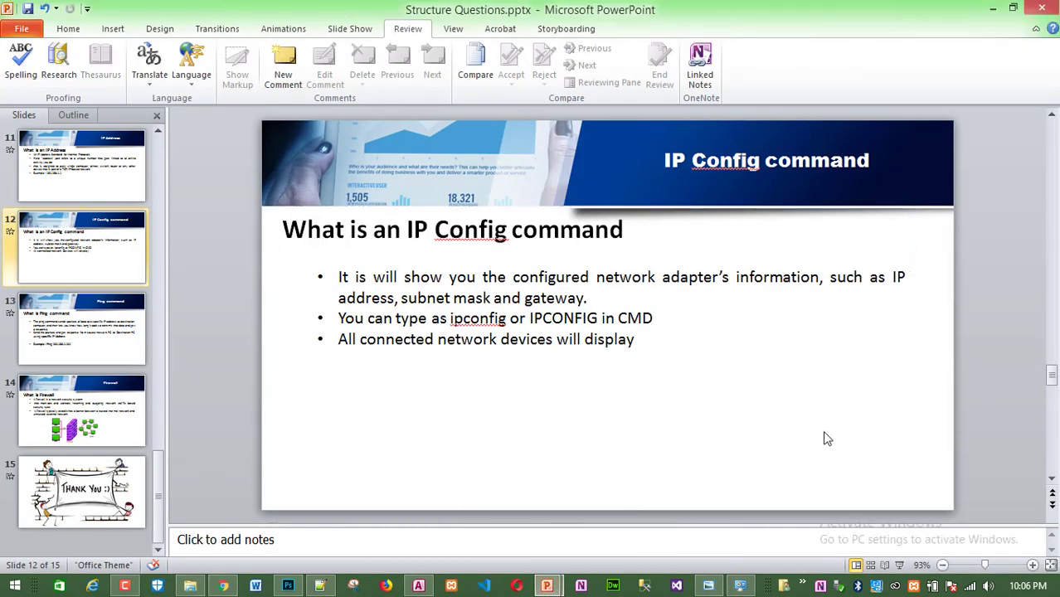
Move to slide 13, 'What is Ping command', highlight Ping, then bring the GJRTI site in Chrome forward.
scroll(823, 437, "down", 1)
scroll(824, 437, "down", 3)
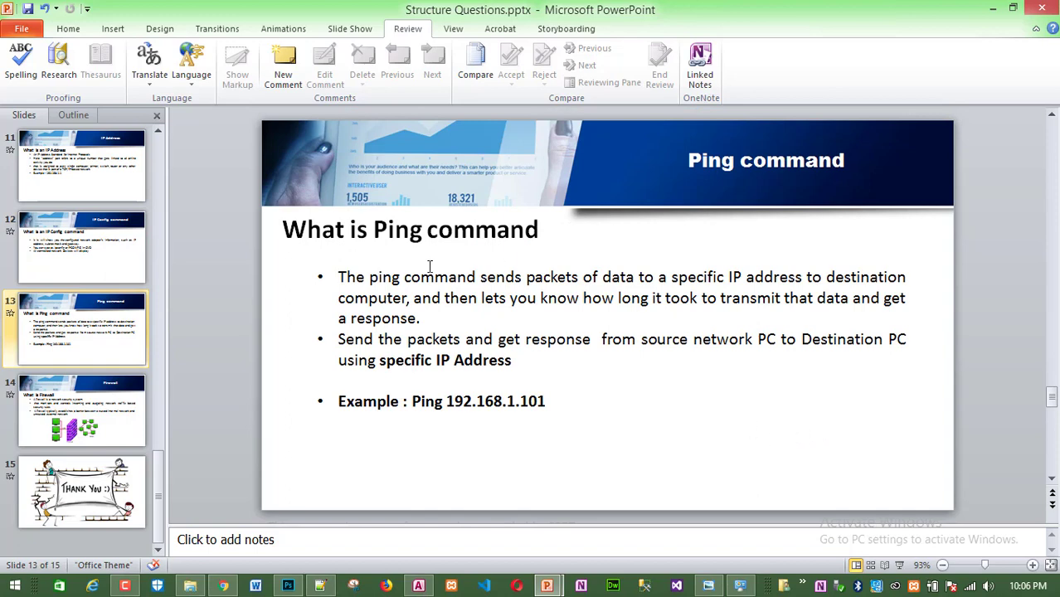
double_click(390, 229)
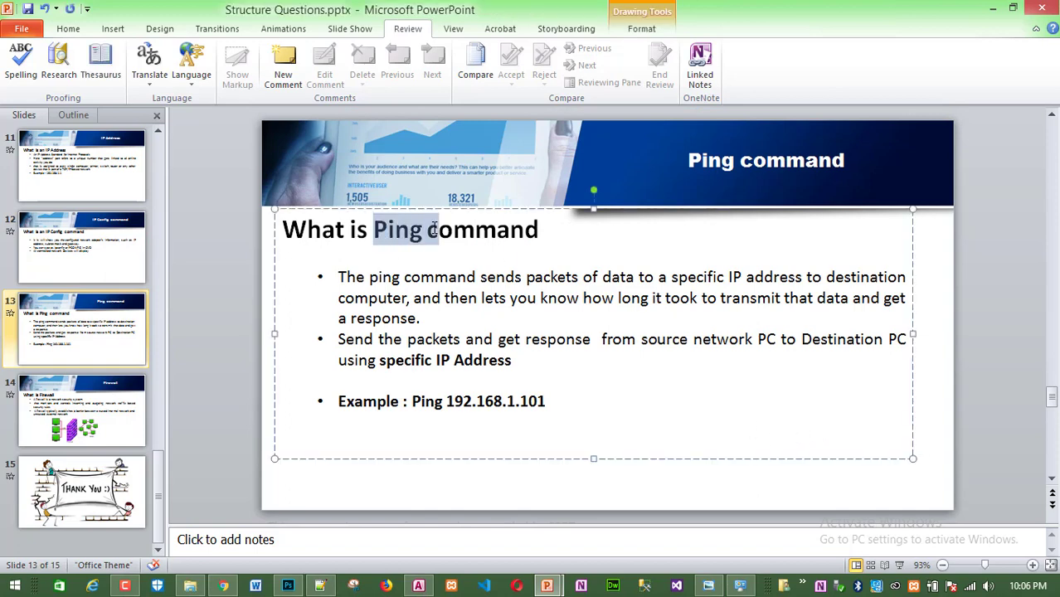
left_click(420, 250)
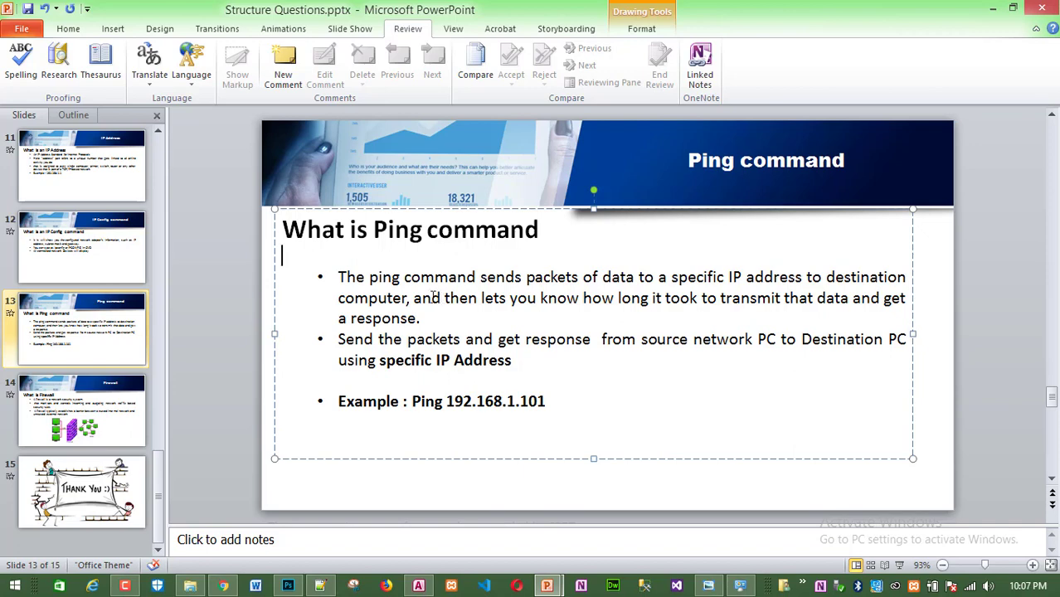
left_click(223, 586)
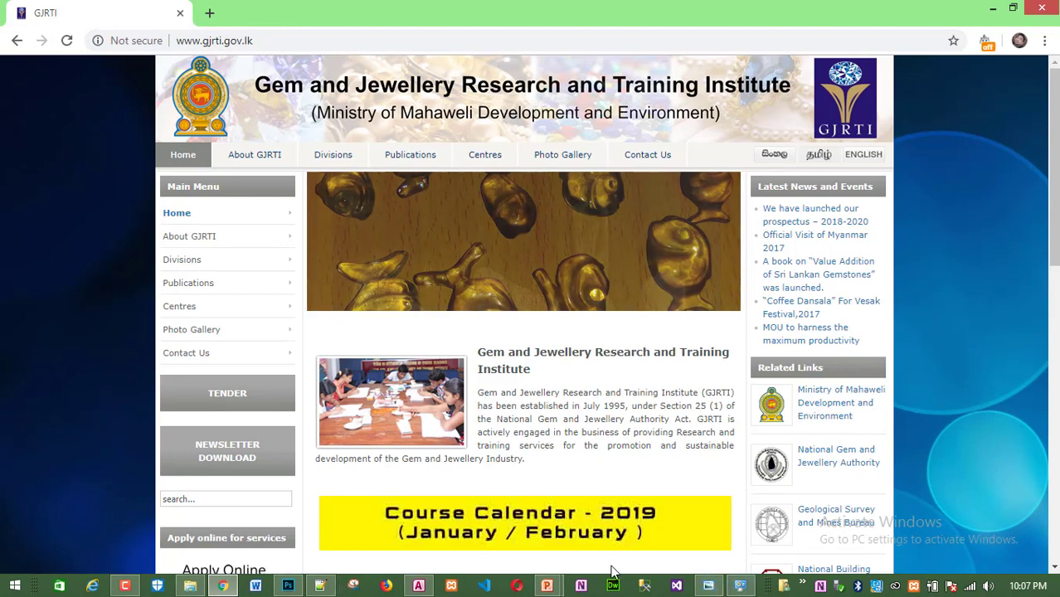
Launch cmd with 'ping' waiting at the prompt, then bring back the Structure Questions presentation.
key("super+r")
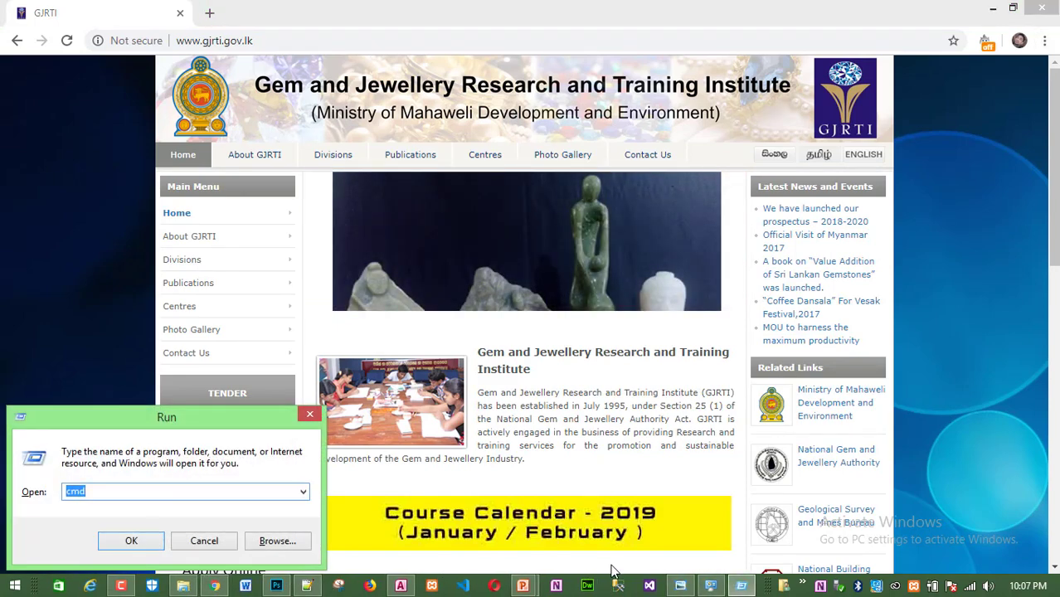
key("Return")
type("ping")
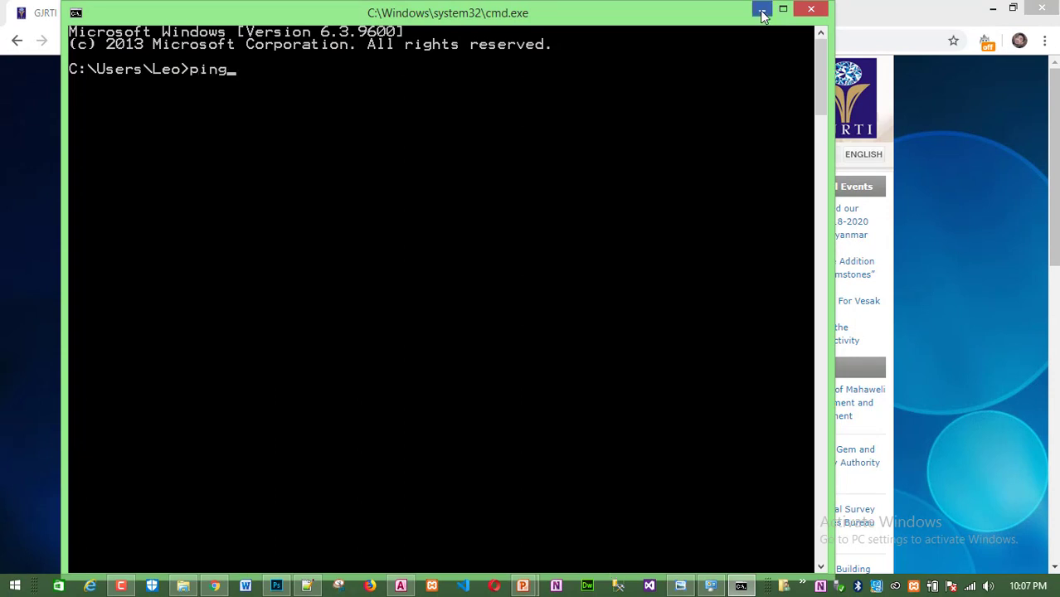
mouse_move(506, 591)
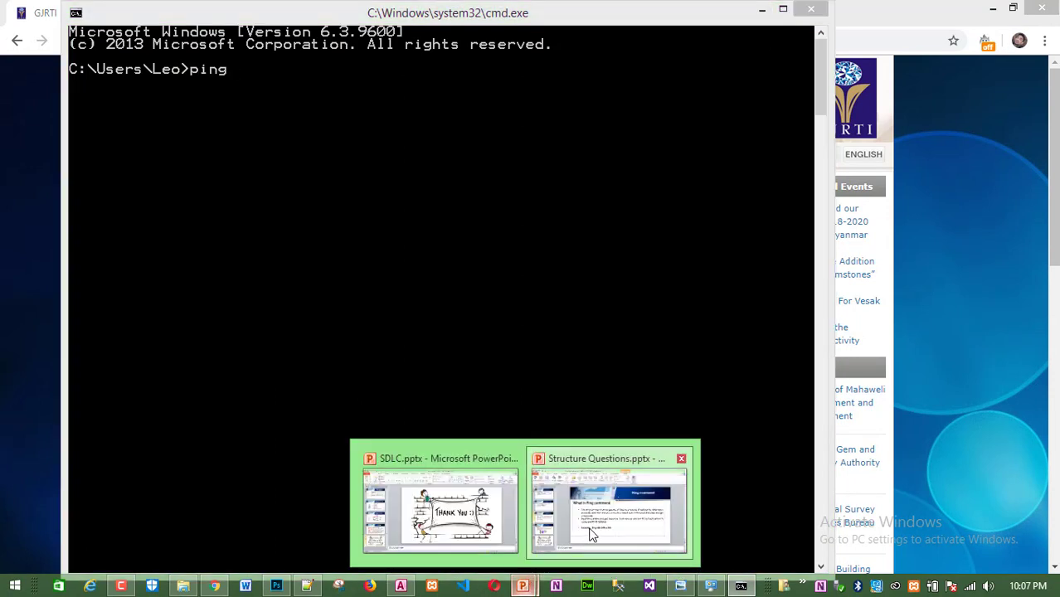
left_click(592, 535)
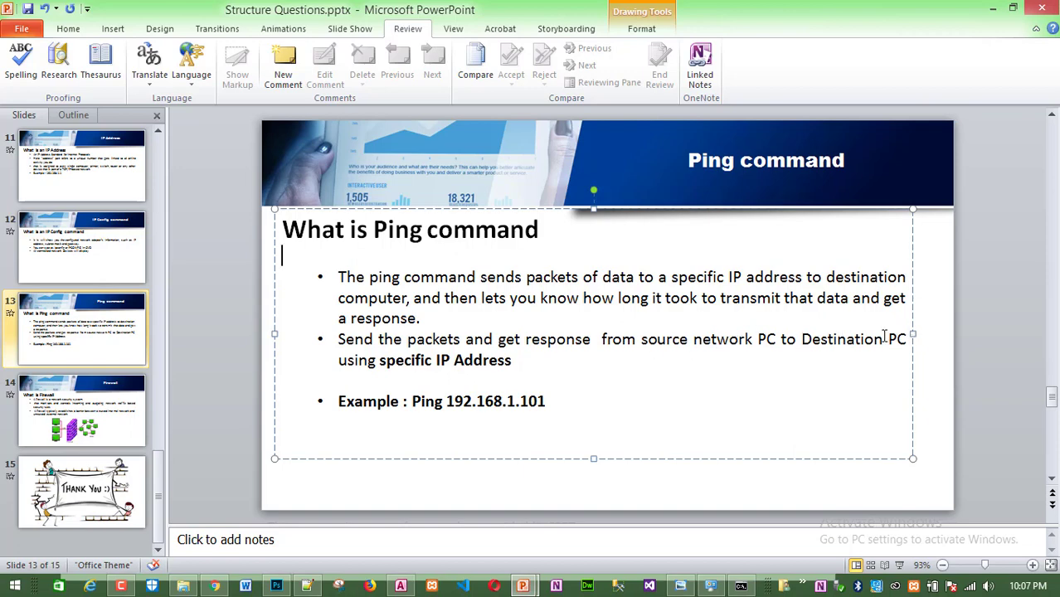
left_click_drag(642, 340, 733, 340)
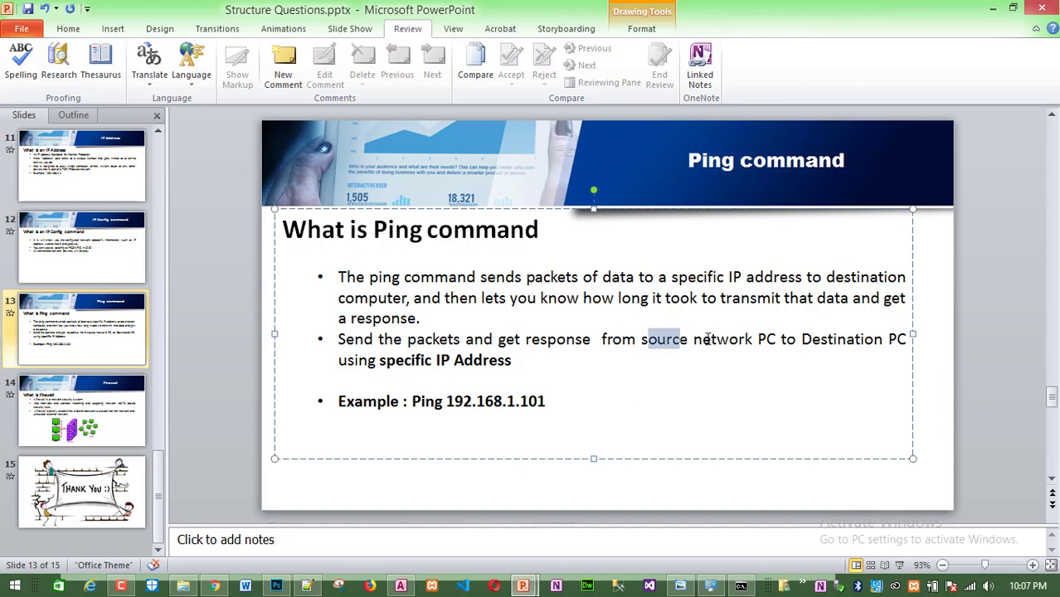
left_click(729, 341)
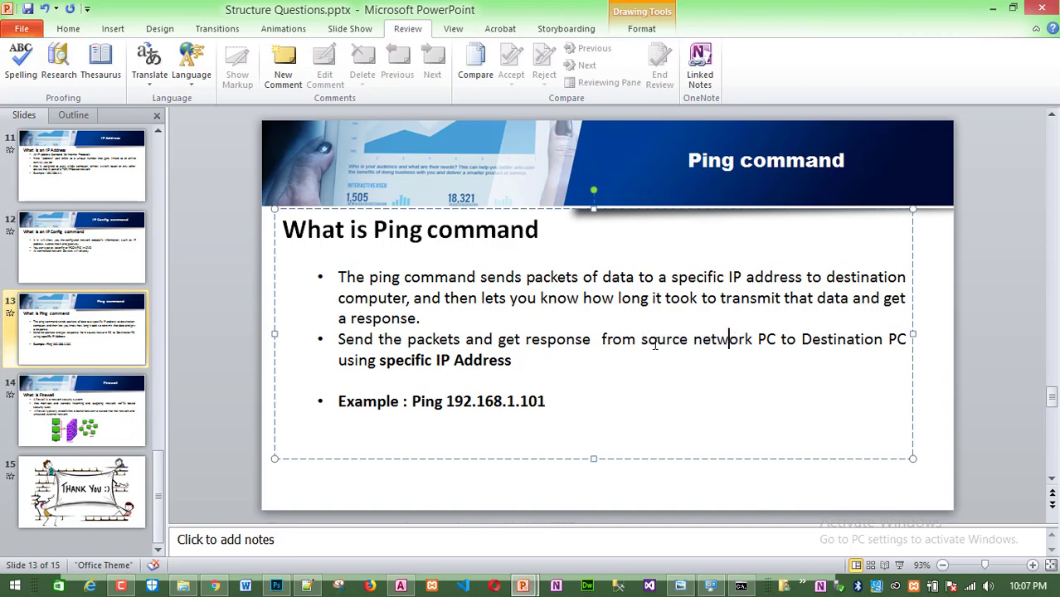
left_click_drag(803, 339, 883, 339)
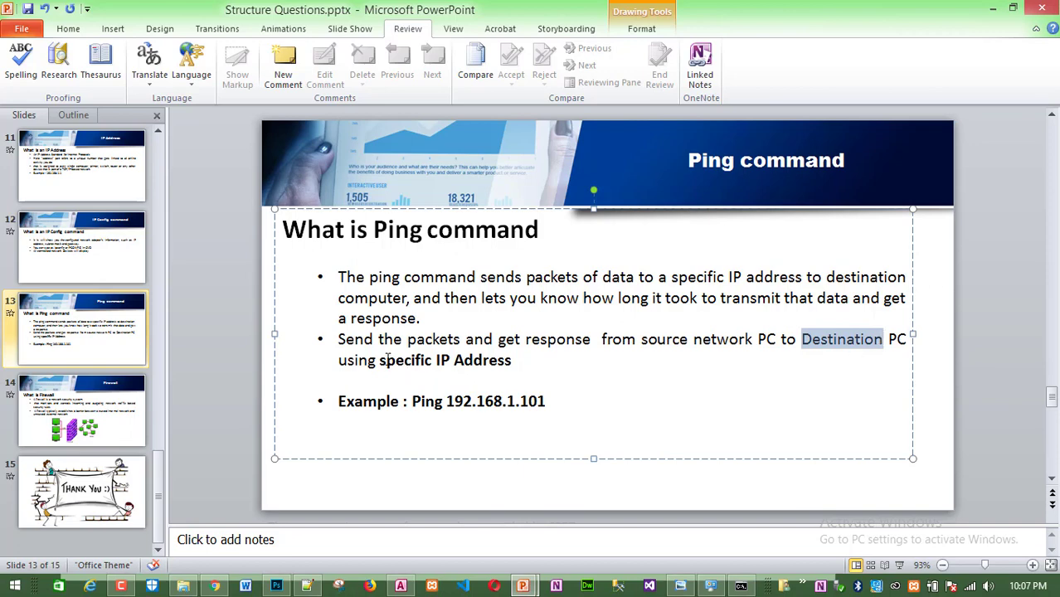
left_click_drag(404, 360, 536, 359)
key("ctrl+b")
left_click(521, 365)
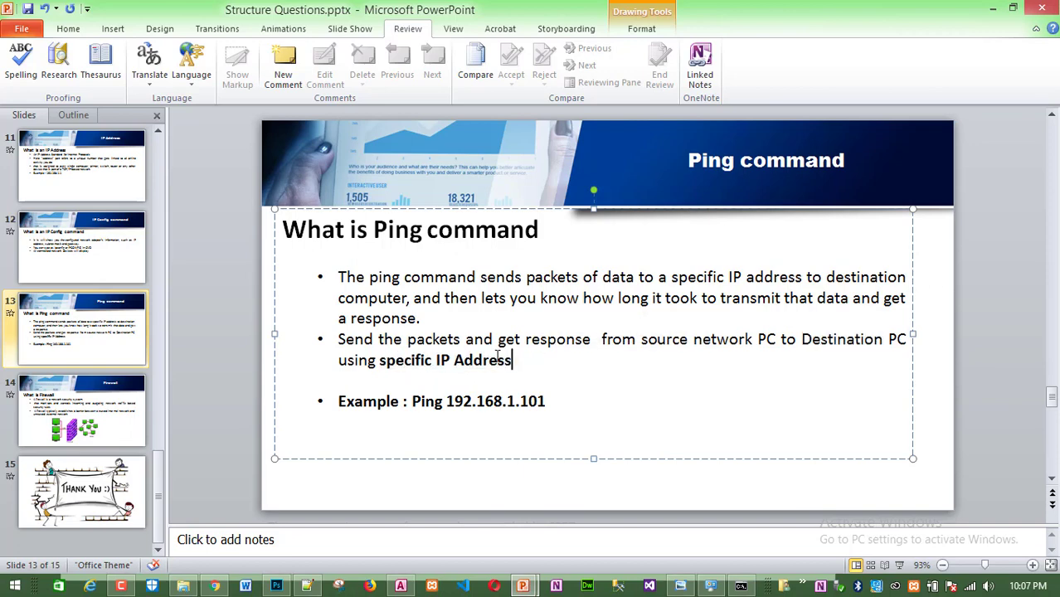
left_click_drag(514, 363, 390, 363)
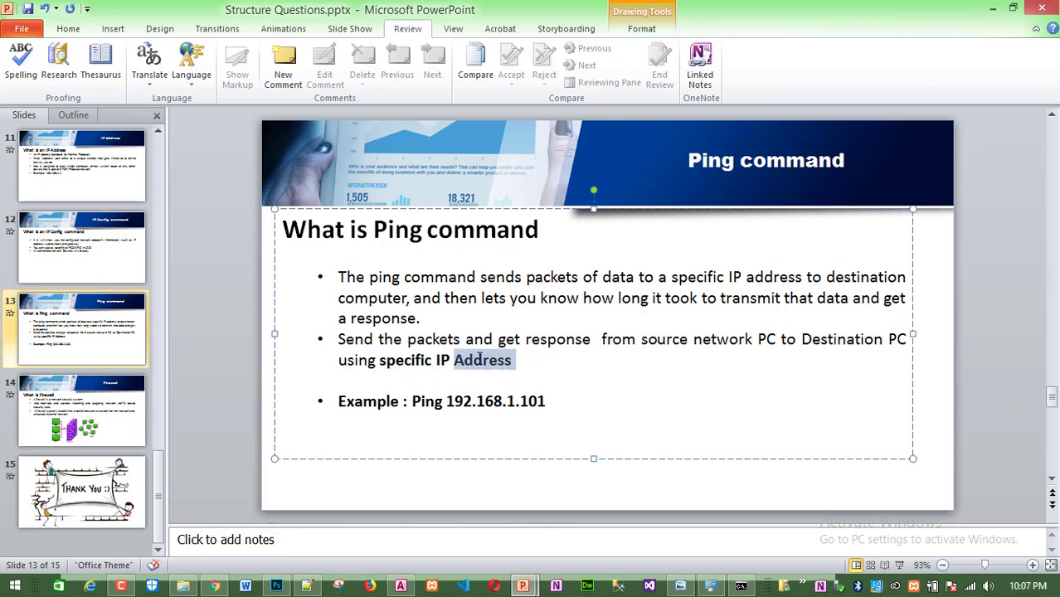
left_click(414, 362)
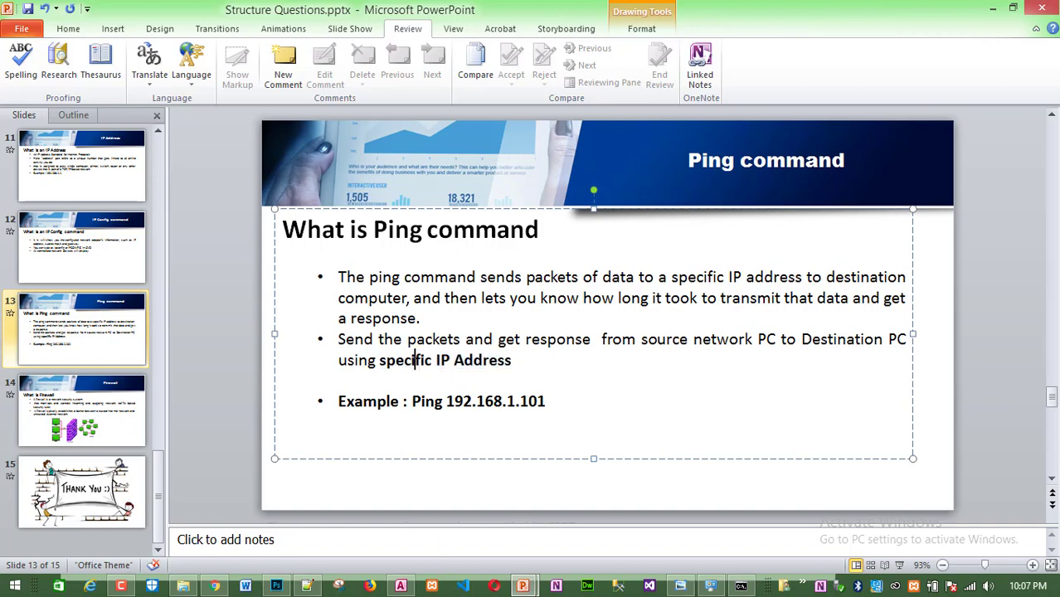
Ping 192.168.1.1, which replies four times, and 192.168.1.5, which is unreachable.
left_click(741, 586)
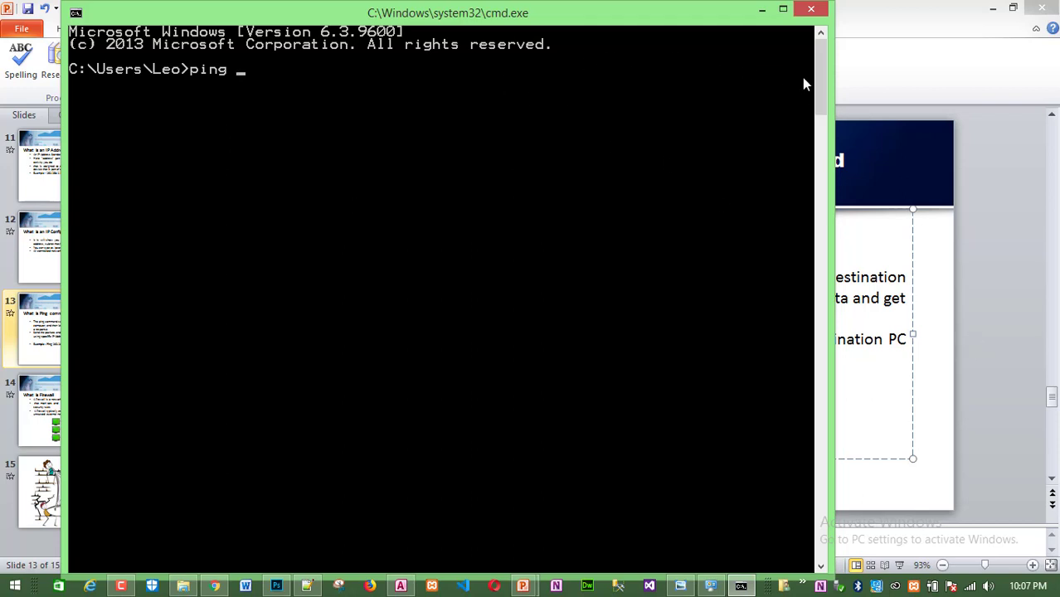
type("192")
type(".168.1.1")
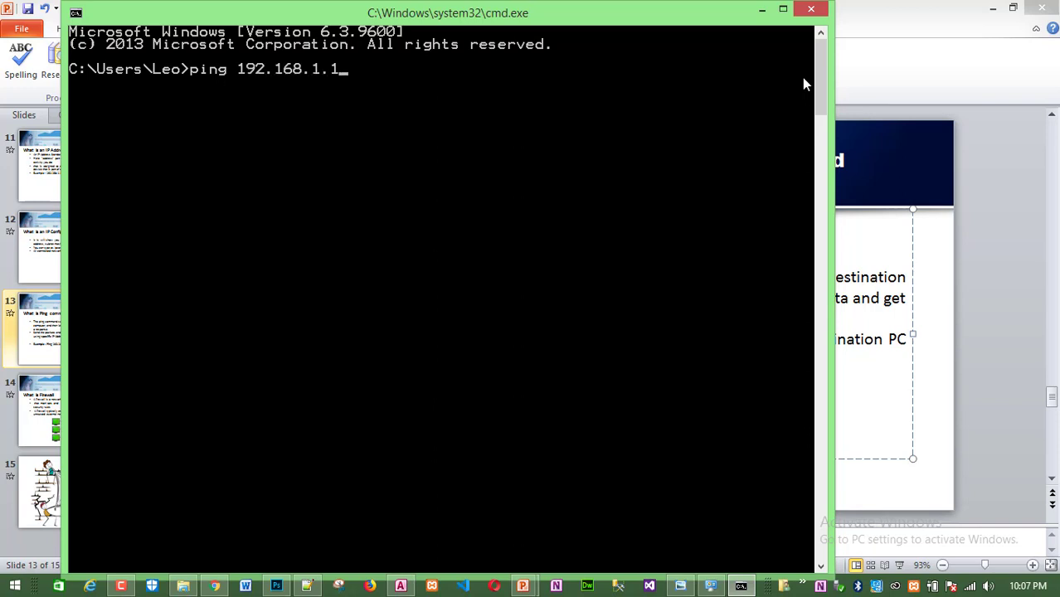
key("Return")
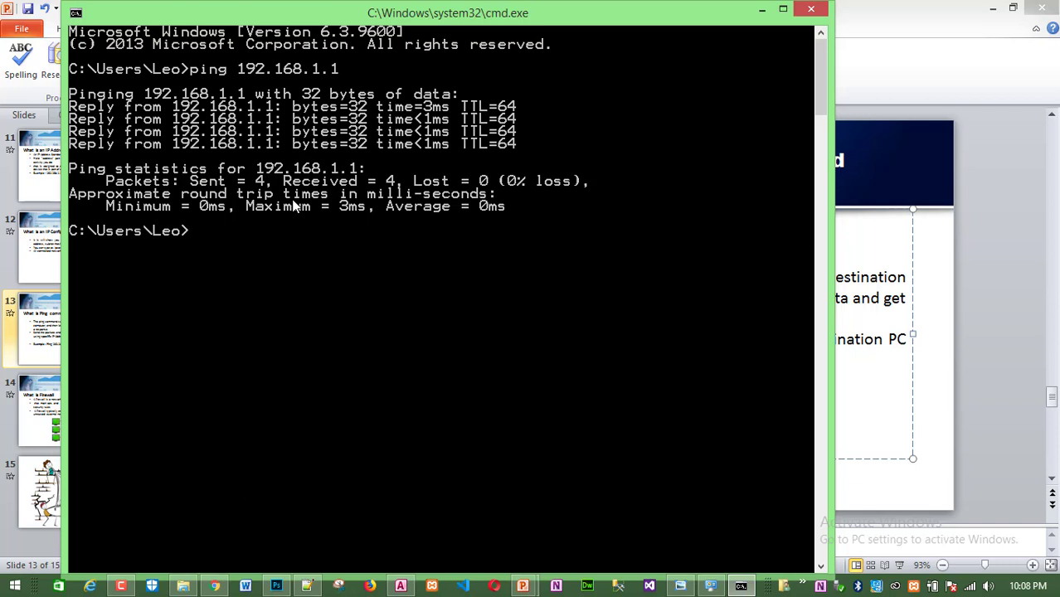
type("ping")
type(" 192")
type(".168.")
type("1.5")
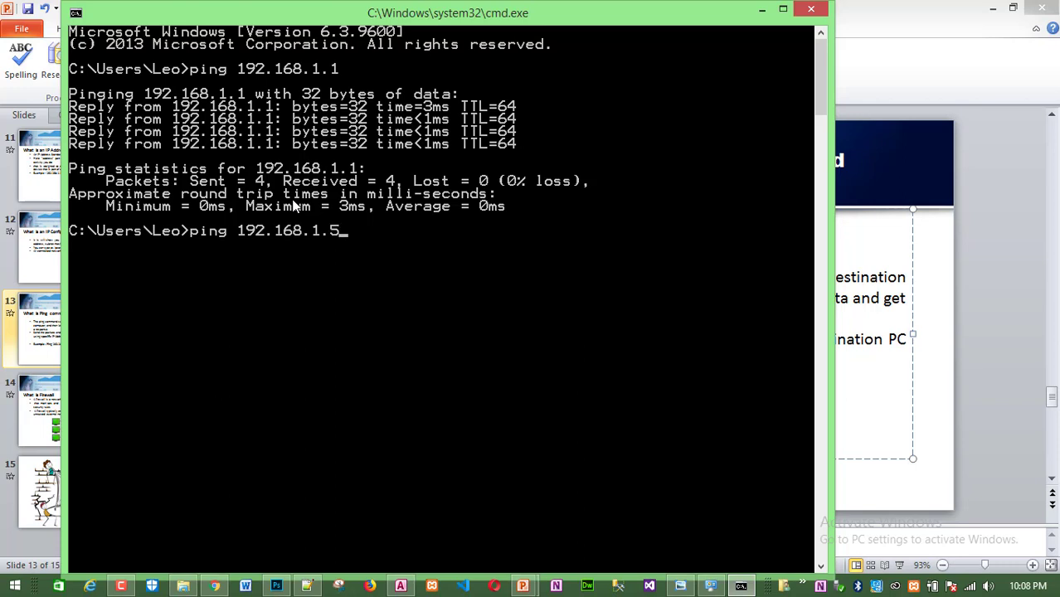
key("Return")
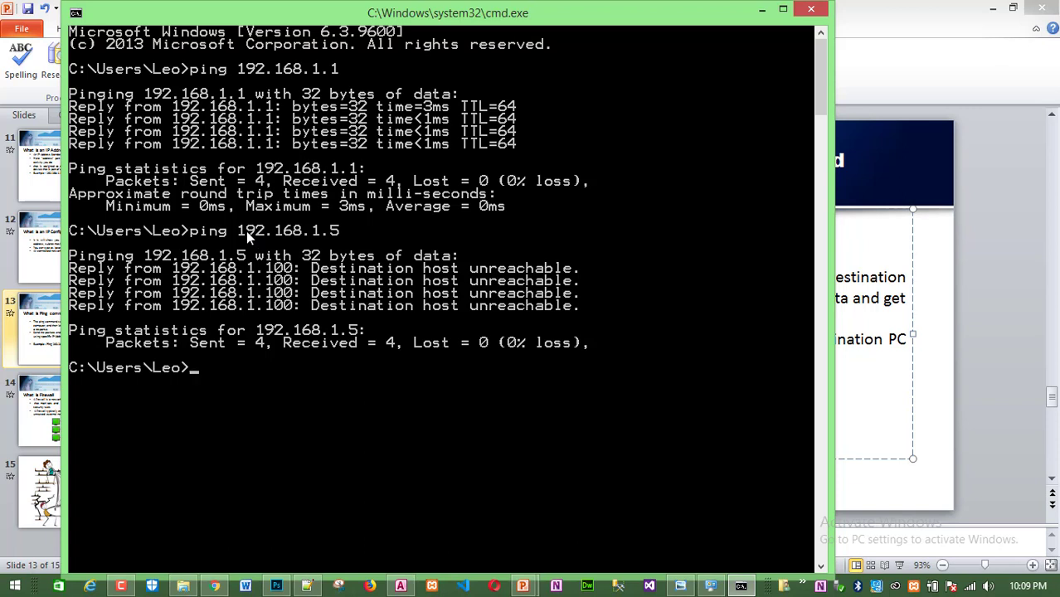
Close the console and show the Firewall and Thank You slides full screen, then exit to editing.
left_click(817, 15)
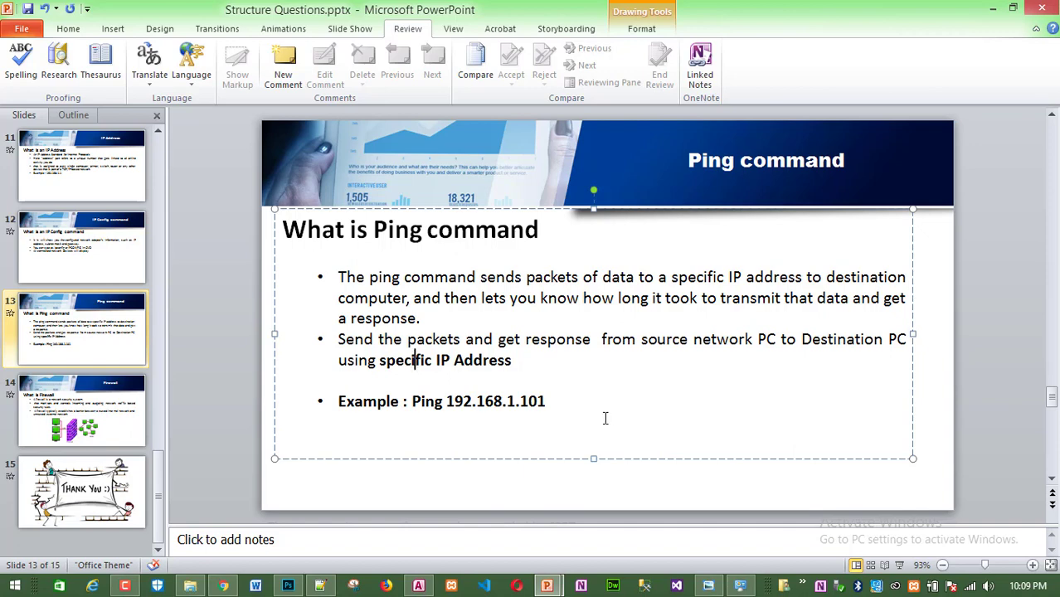
scroll(603, 418, "down", 1)
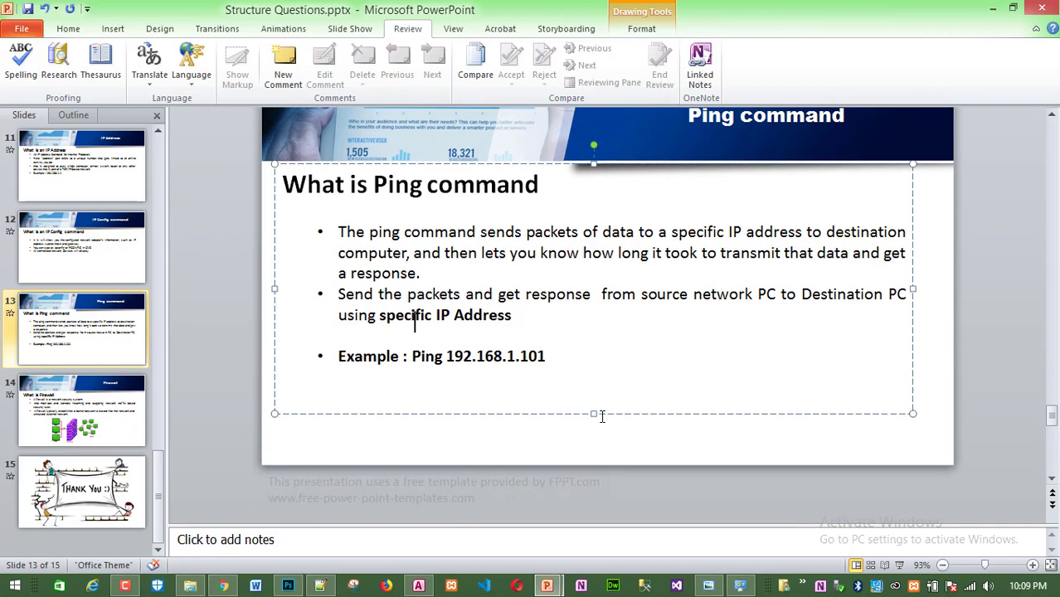
scroll(603, 417, "down", 2)
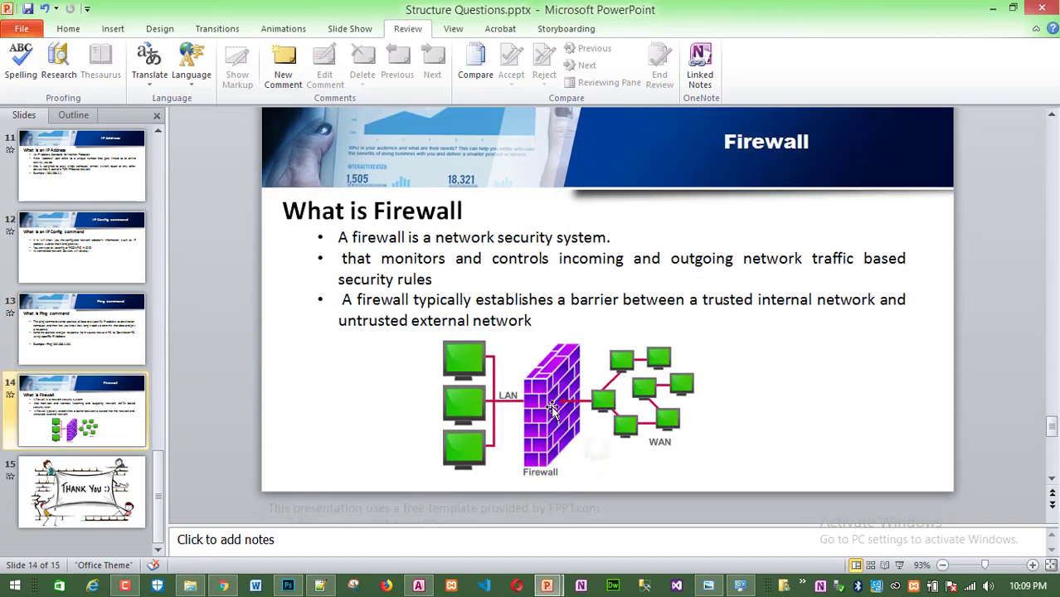
left_click(899, 565)
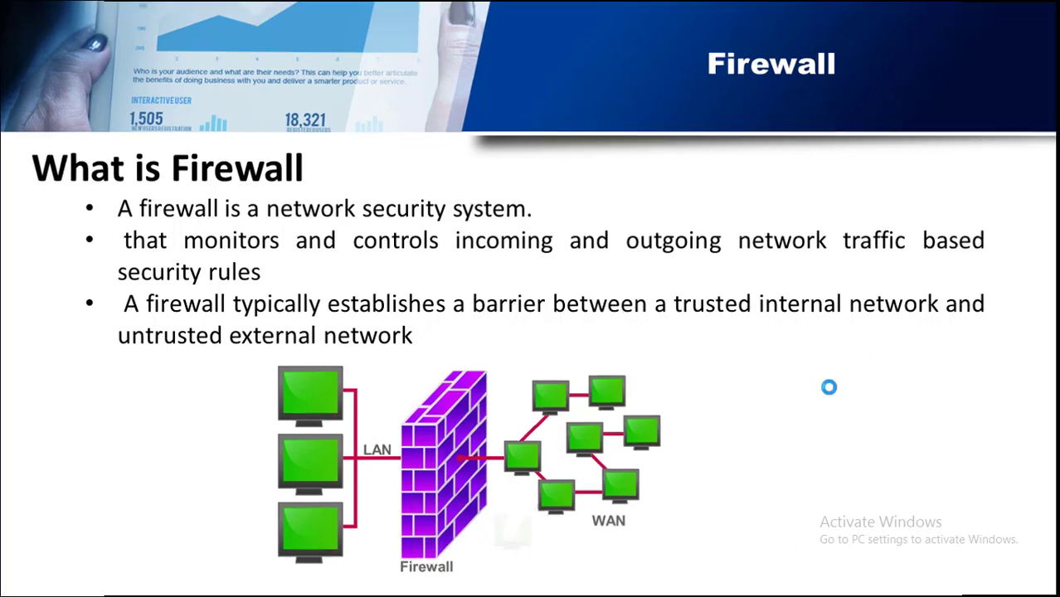
left_click(828, 387)
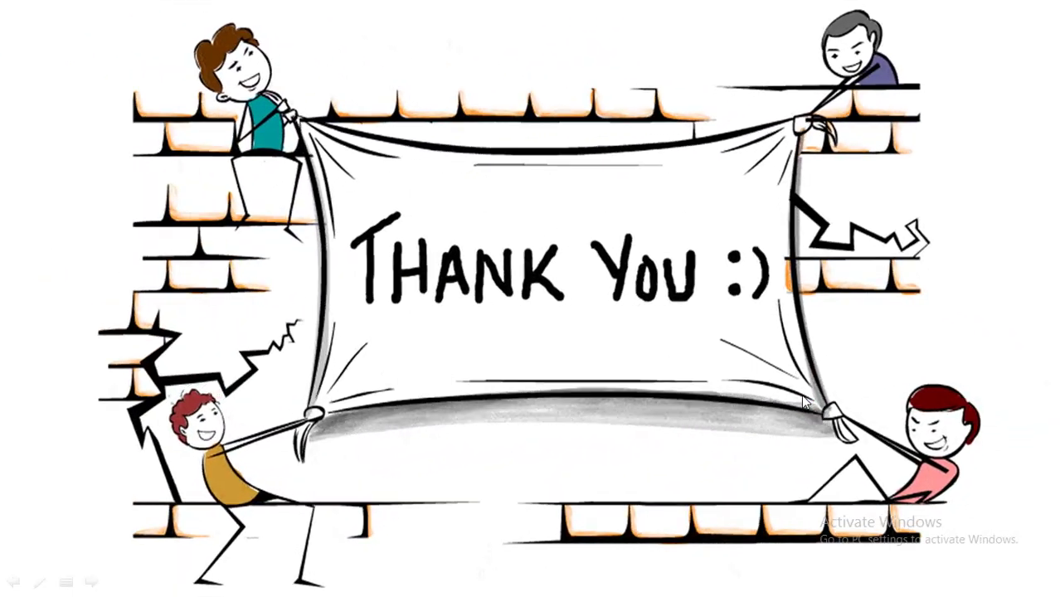
key("Escape")
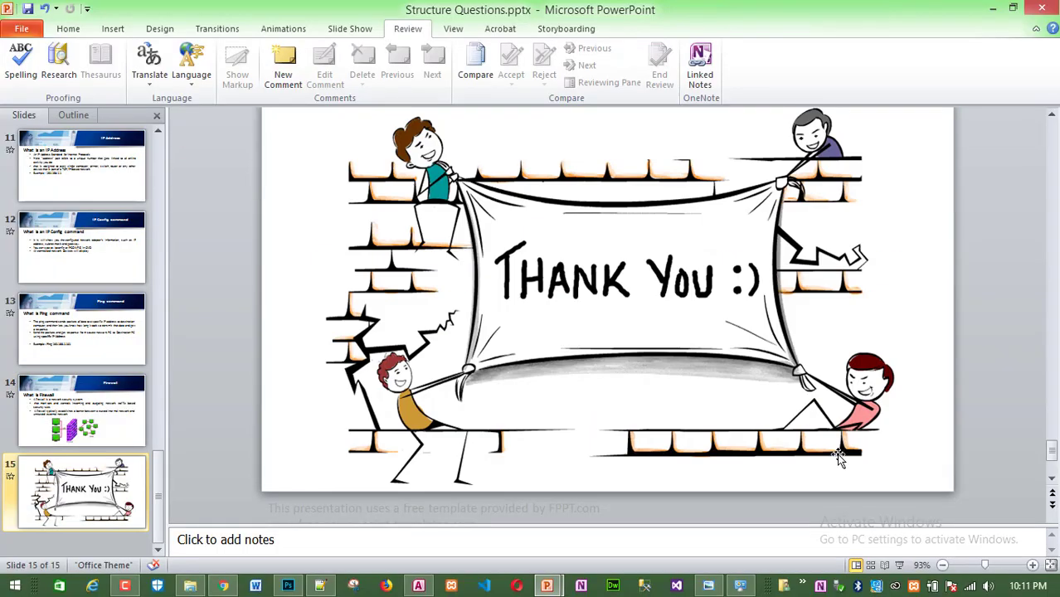
Show question 11 in the 4.jpg exam photo: the inverted number pyramid starting 12345.
left_click(708, 586)
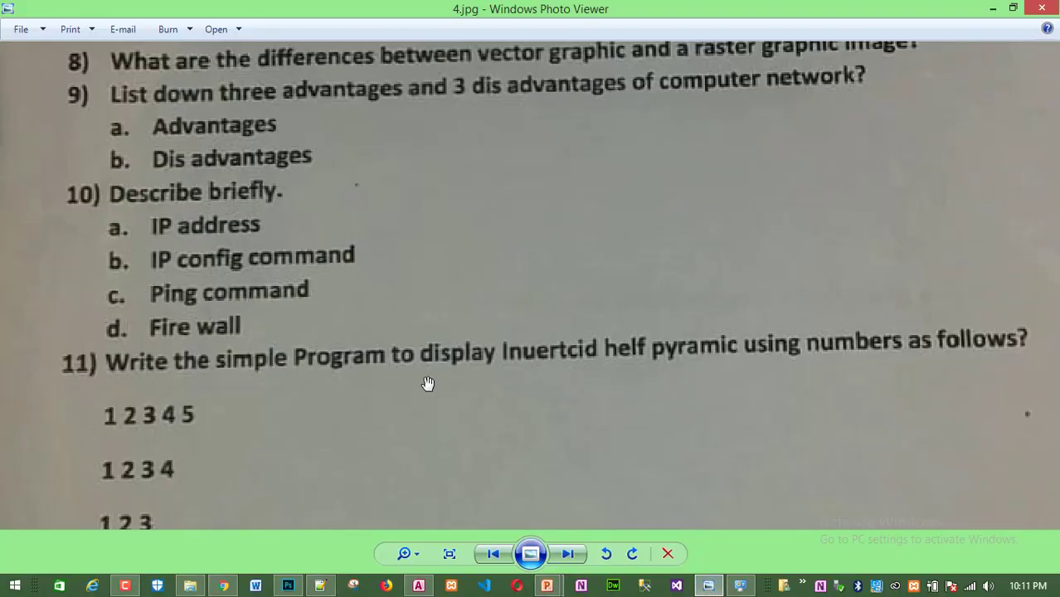
left_click_drag(328, 459, 312, 279)
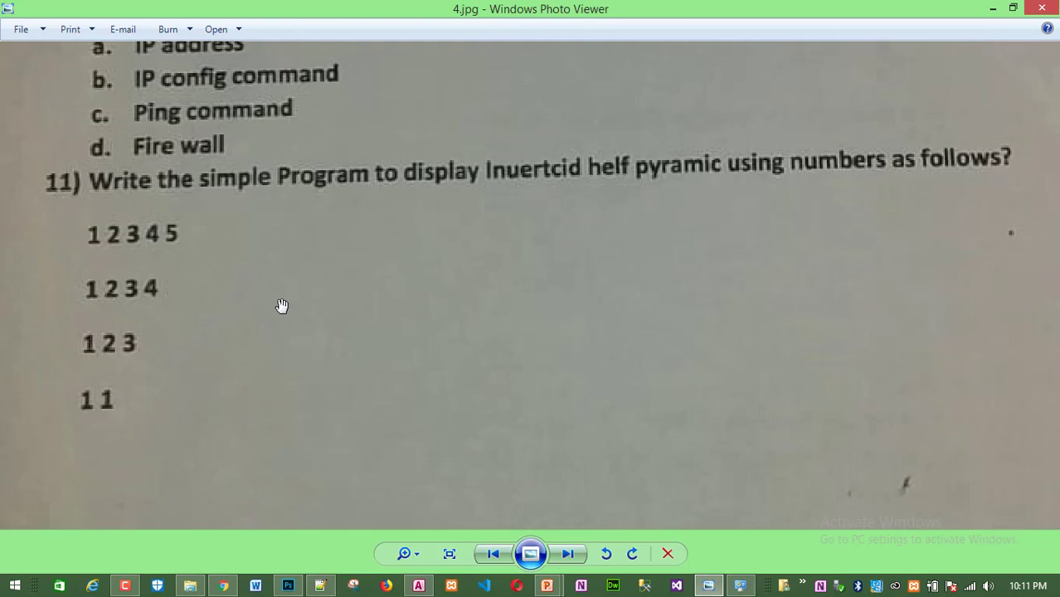
scroll(280, 307, "up", 1)
scroll(279, 308, "down", 1)
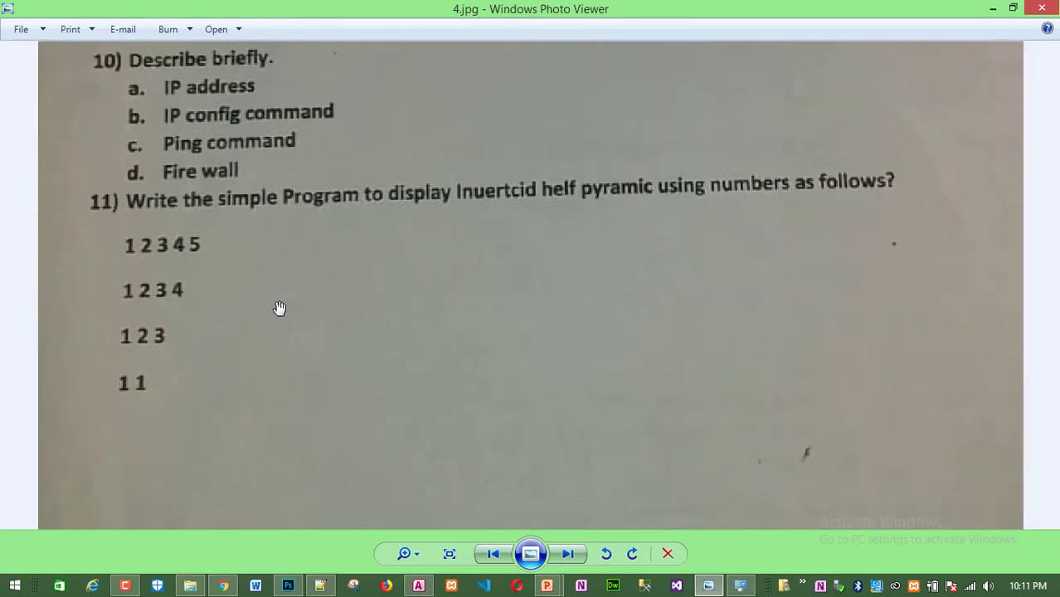
scroll(279, 308, "up", 1)
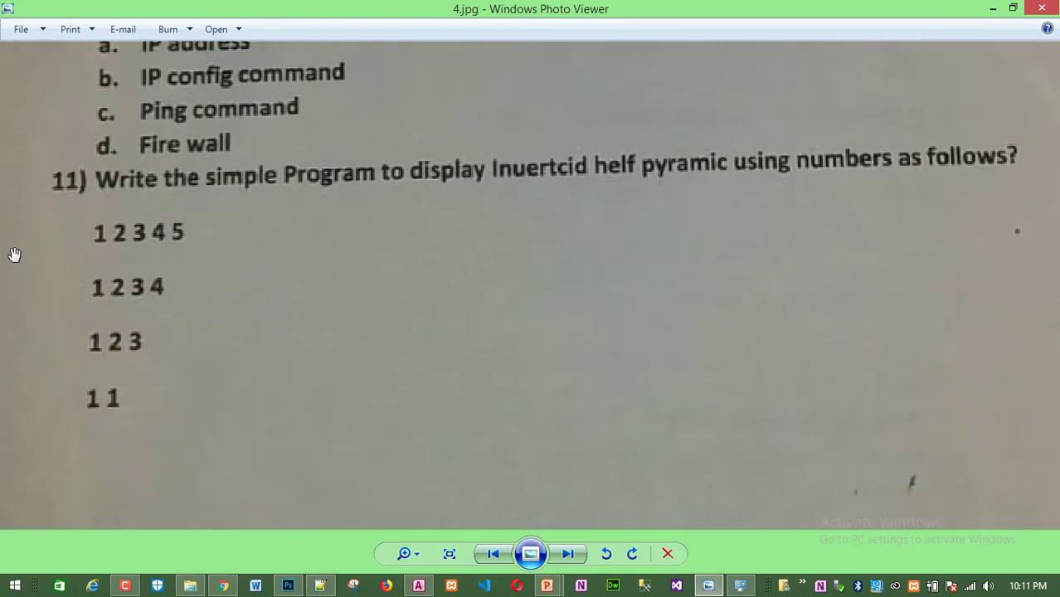
left_click(315, 589)
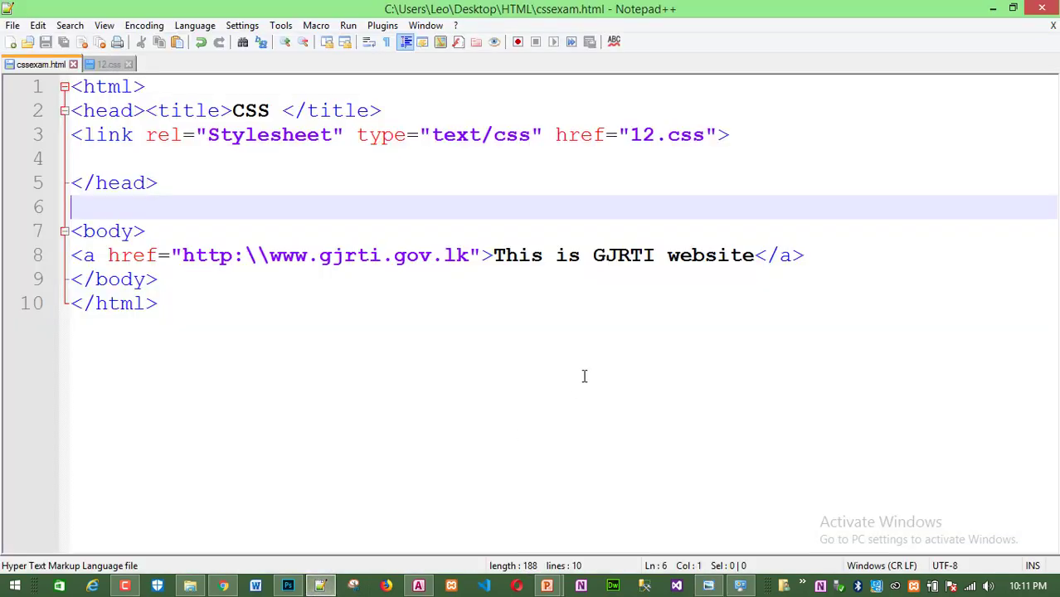
Create a new Notepad++ document, new 1, with PHP as its language.
key("ctrl+n")
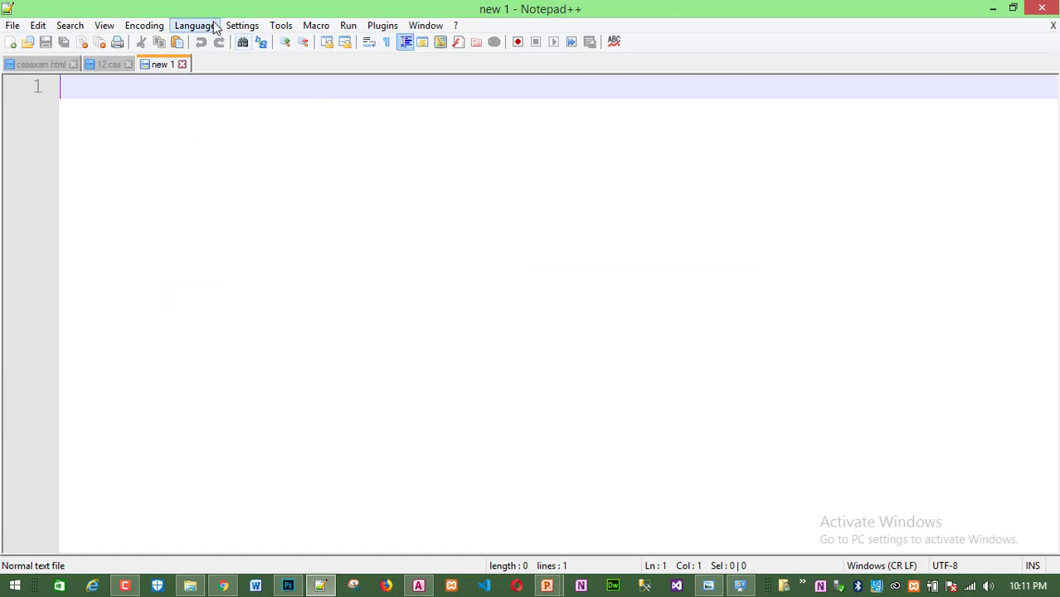
left_click(207, 26)
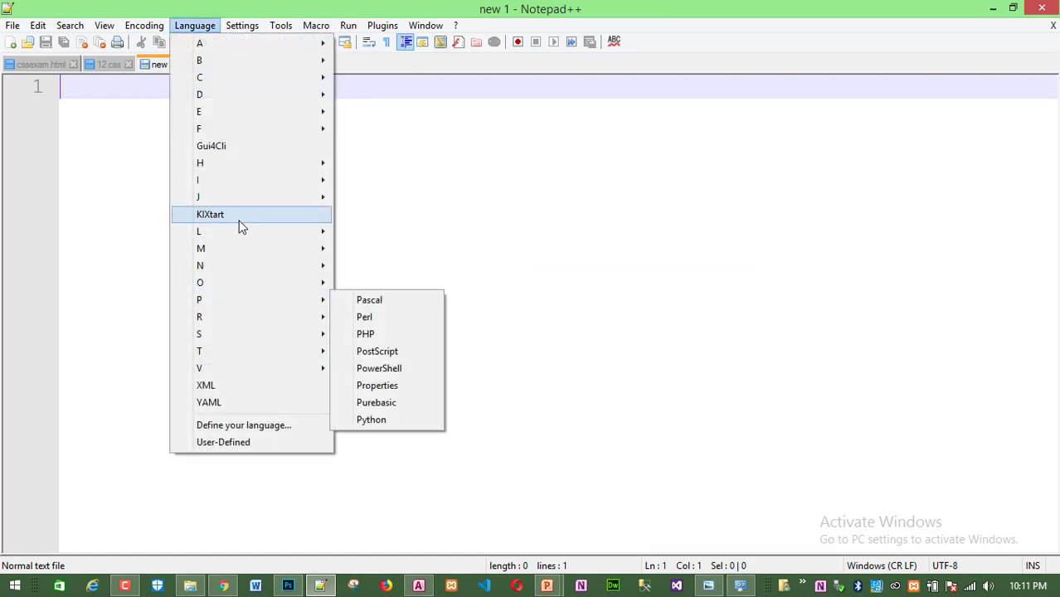
left_click(385, 333)
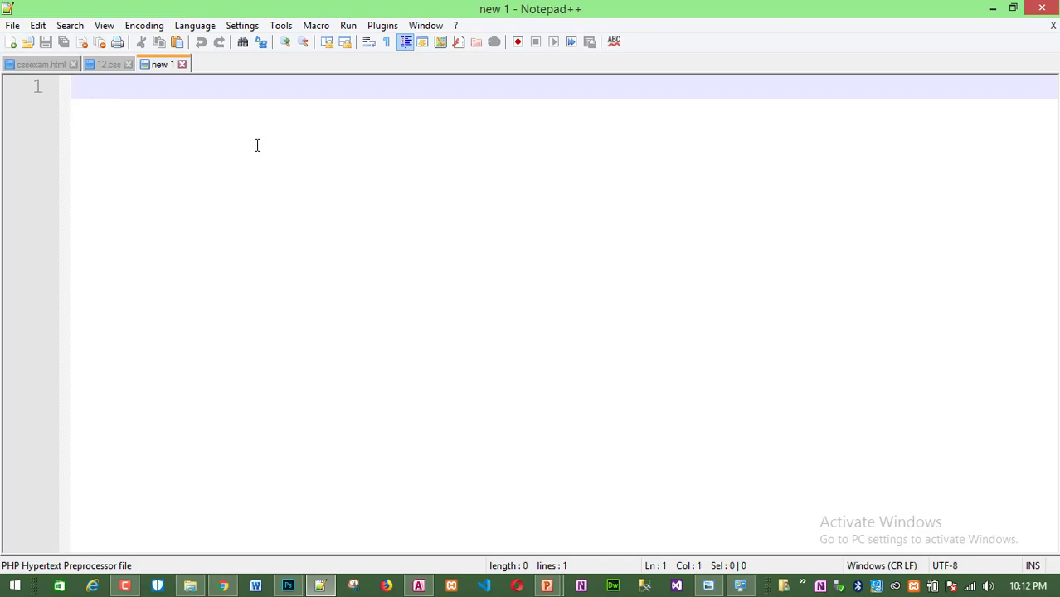
Save the blank document as nvq4.php in C:\xampp\htdocs\php.
left_click(13, 25)
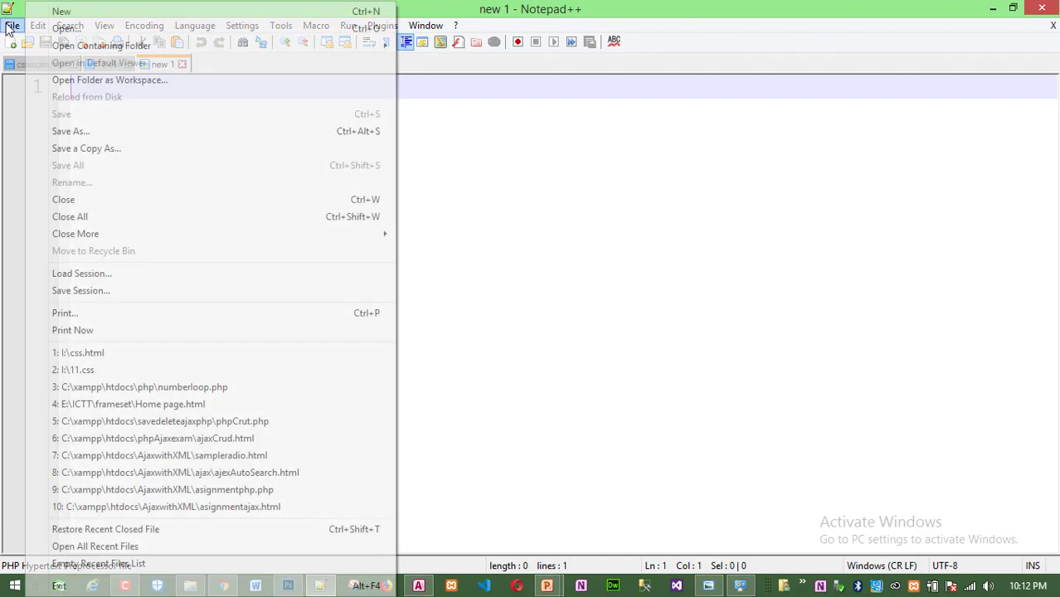
left_click(84, 132)
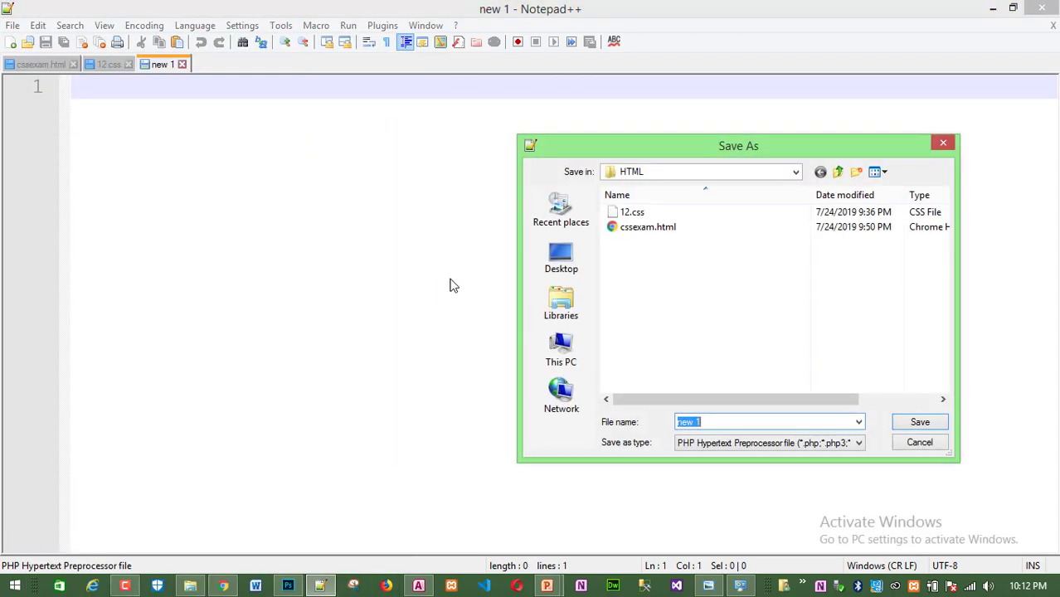
left_click(568, 357)
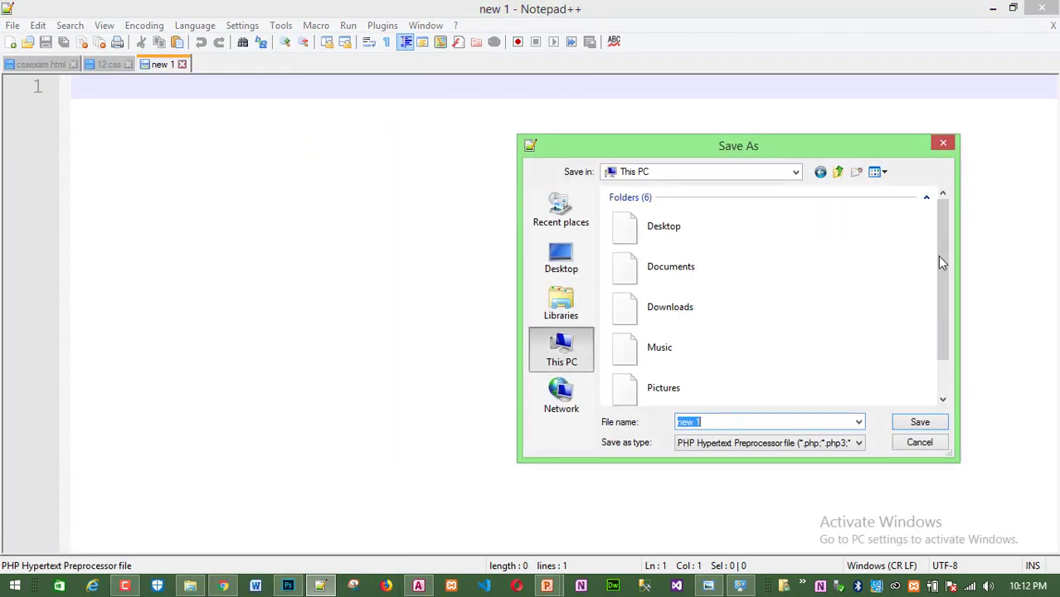
left_click_drag(939, 270, 930, 360)
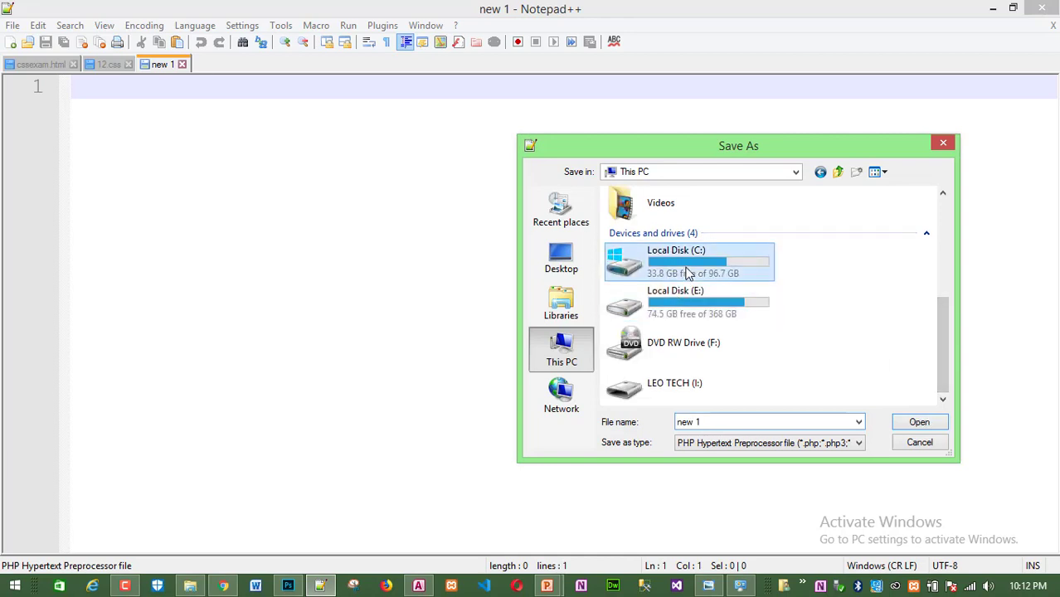
double_click(750, 274)
double_click(652, 344)
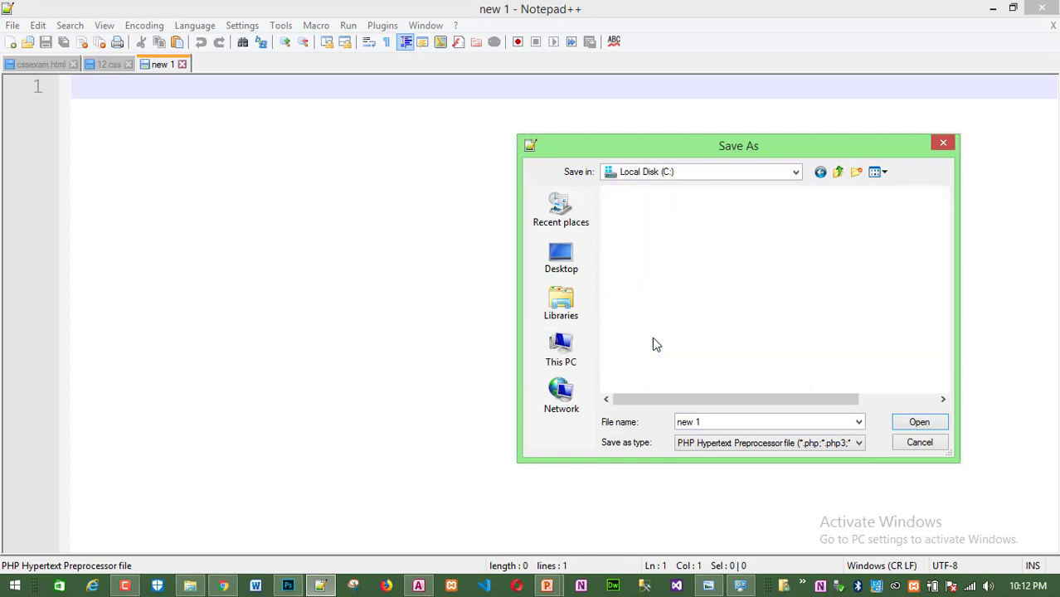
double_click(646, 285)
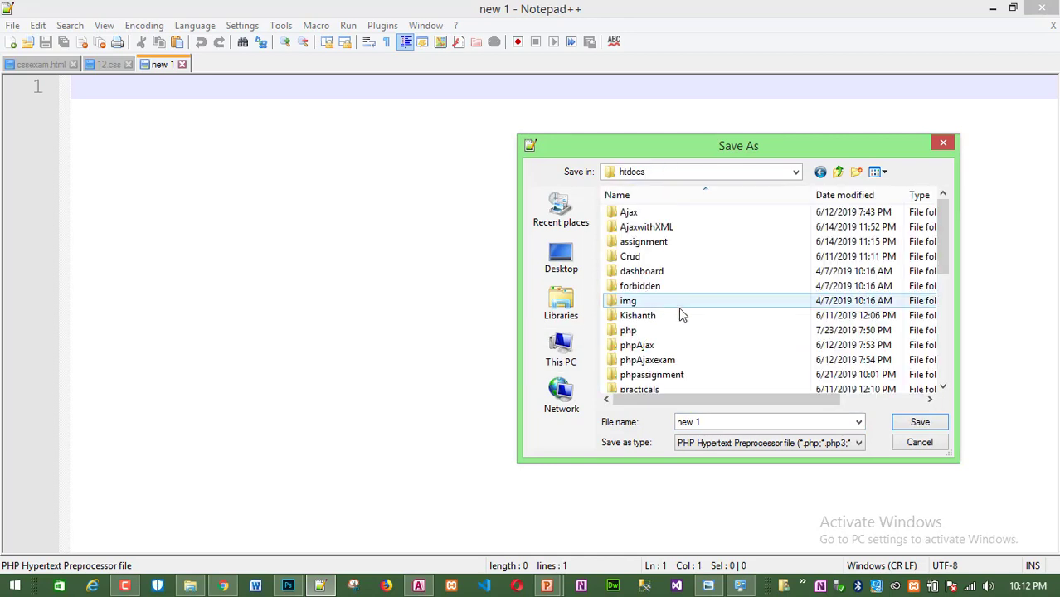
scroll(673, 343, "down", 3)
scroll(674, 349, "up", 3)
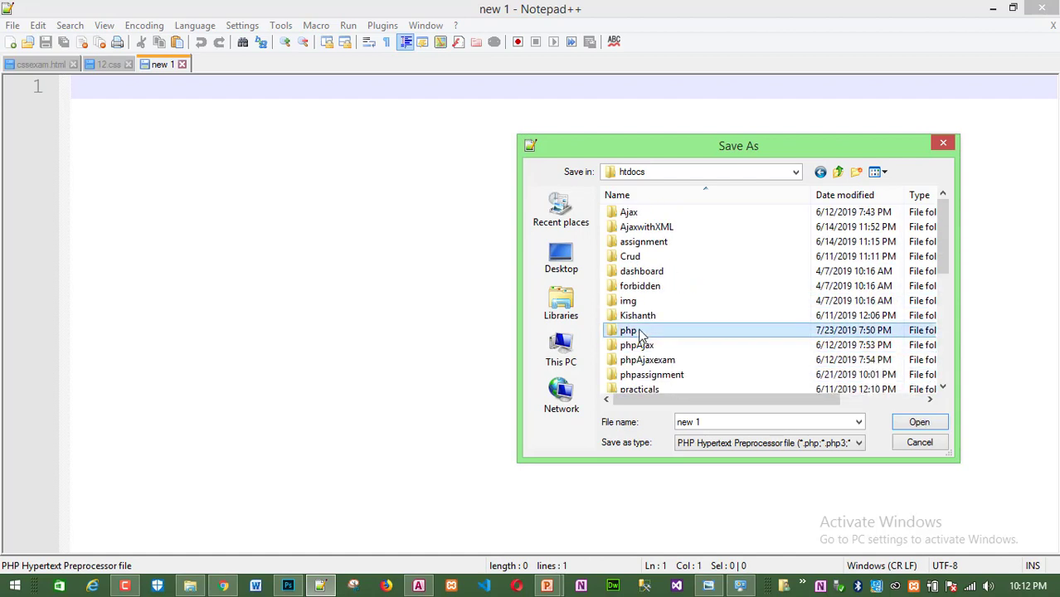
double_click(641, 332)
left_click(724, 421)
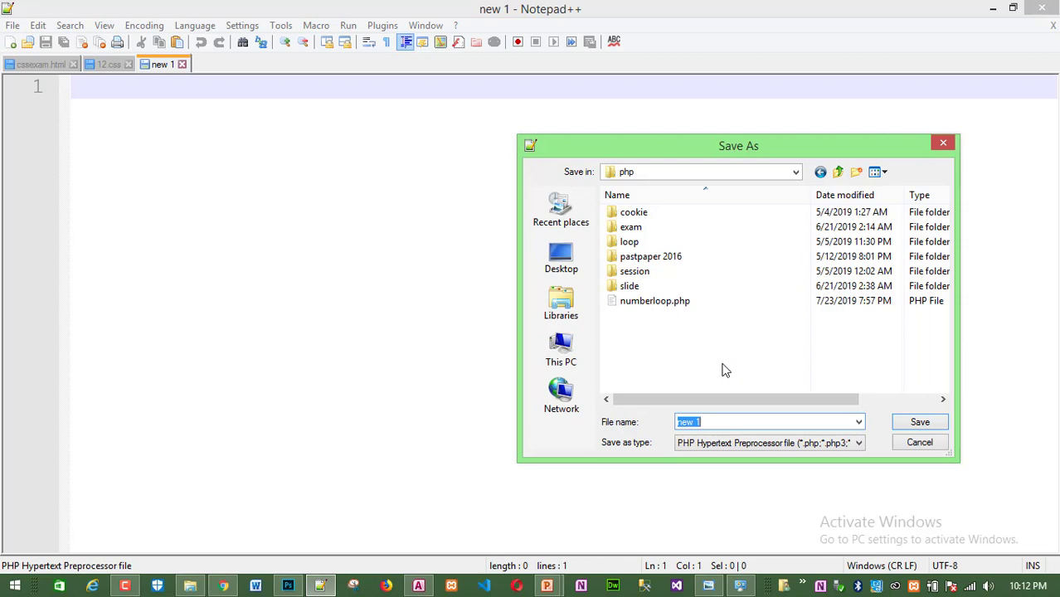
type("nvq4")
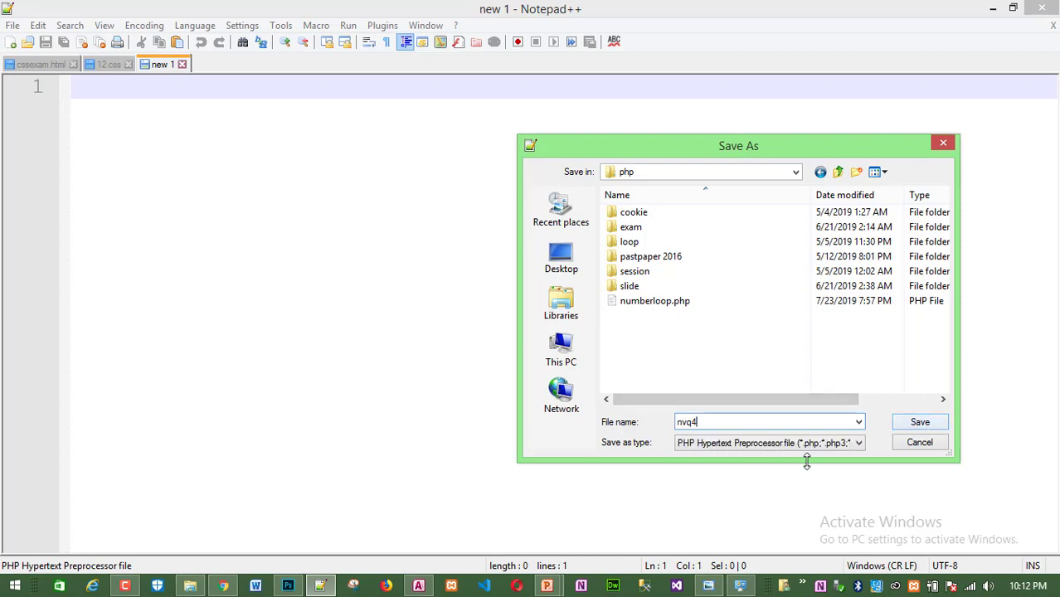
left_click(922, 423)
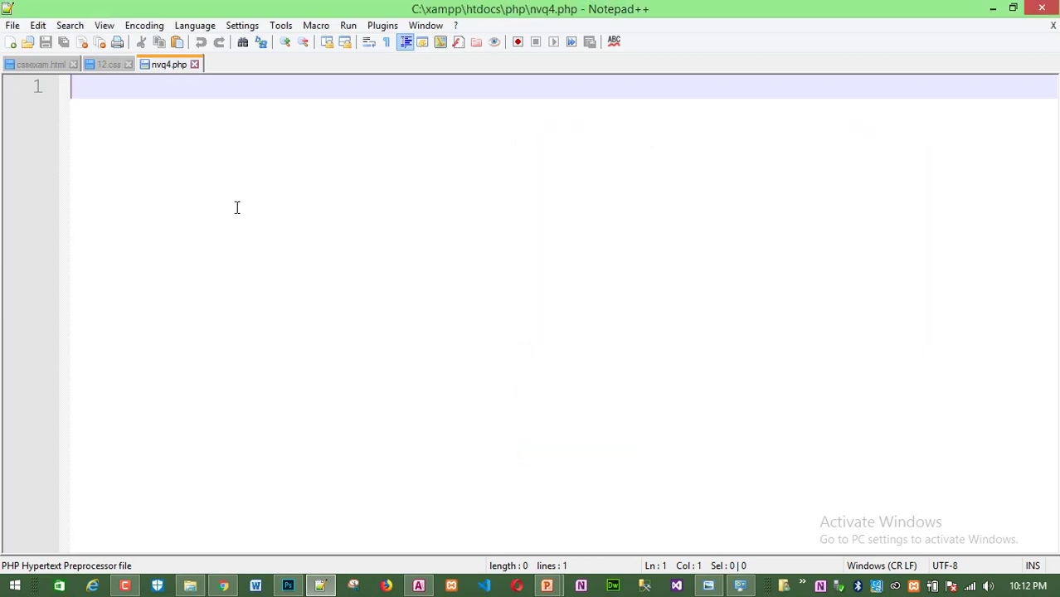
left_click(709, 586)
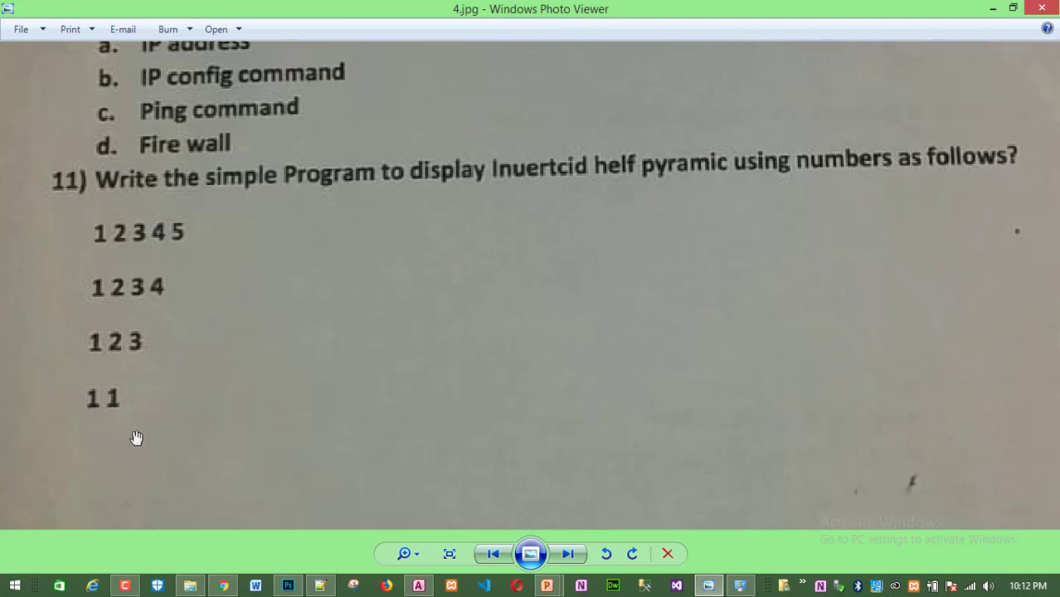
left_click(321, 586)
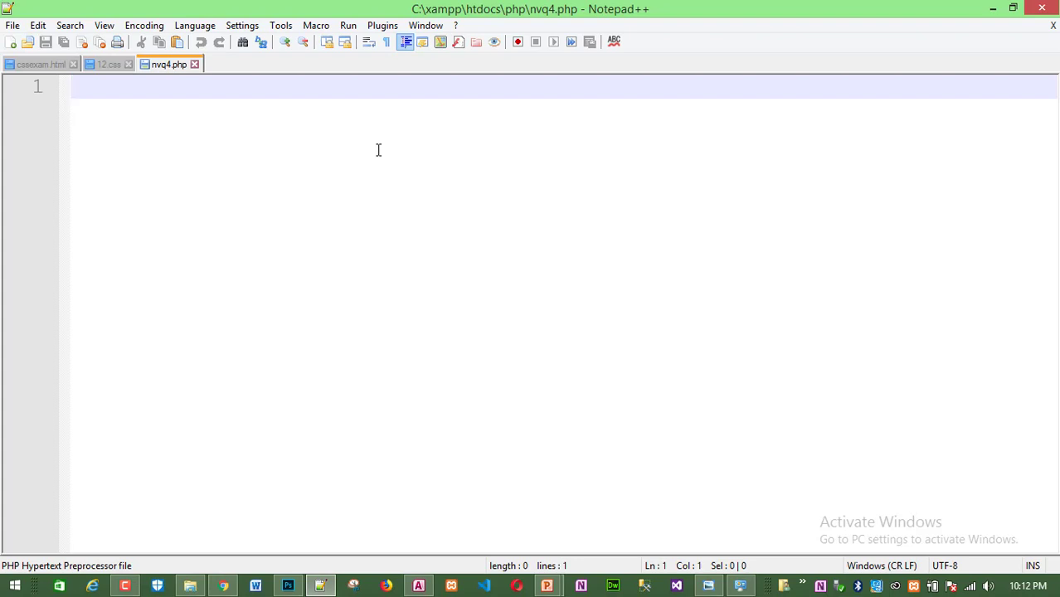
Write the <?php opening tag and ?> closing tag on separate lines.
type("<")
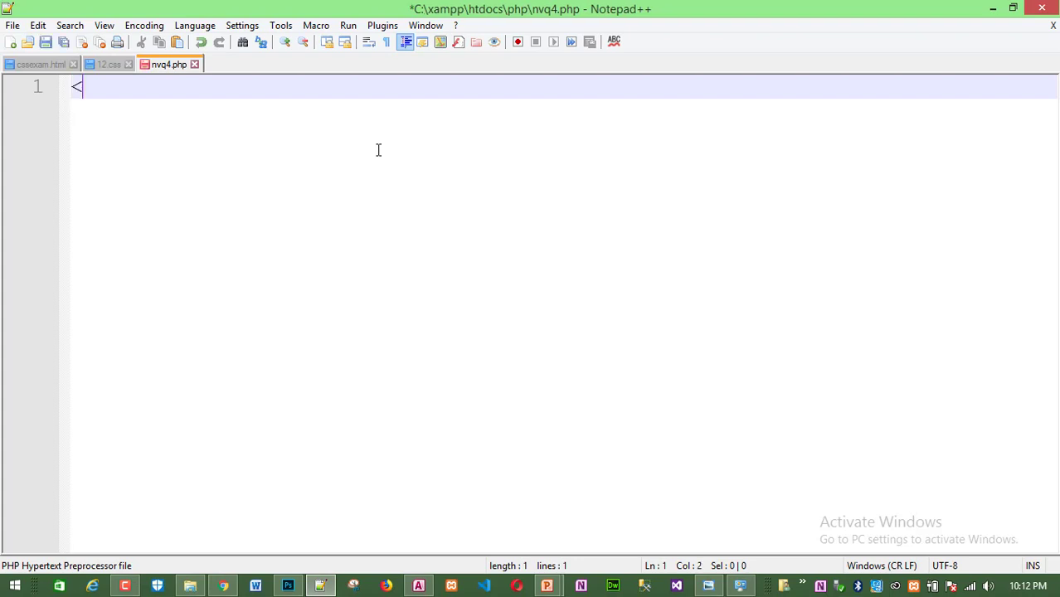
type("?php")
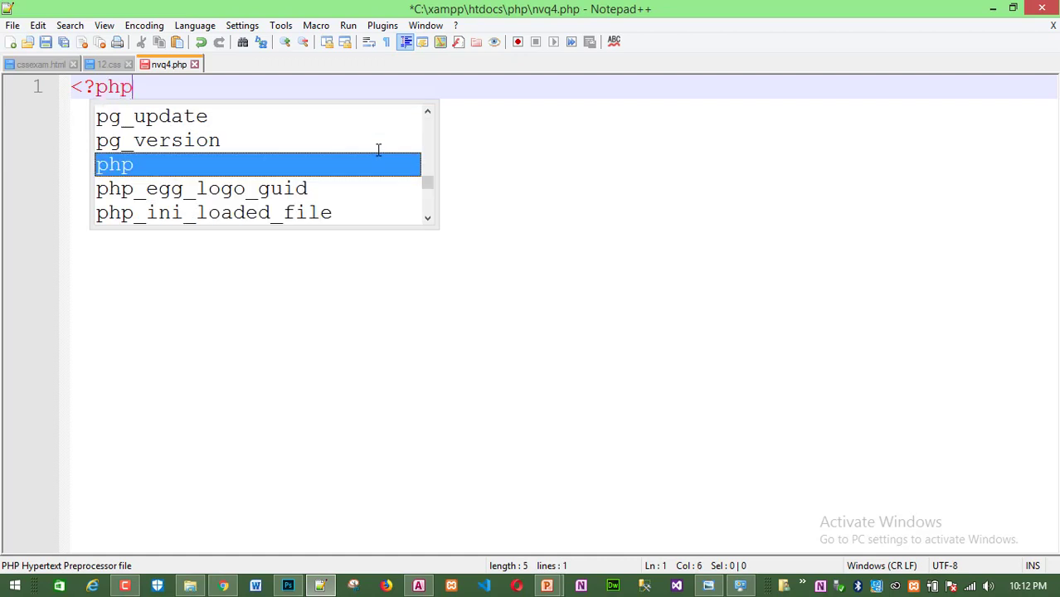
type("h")
key("BackSpace")
key("Return")
key("Return")
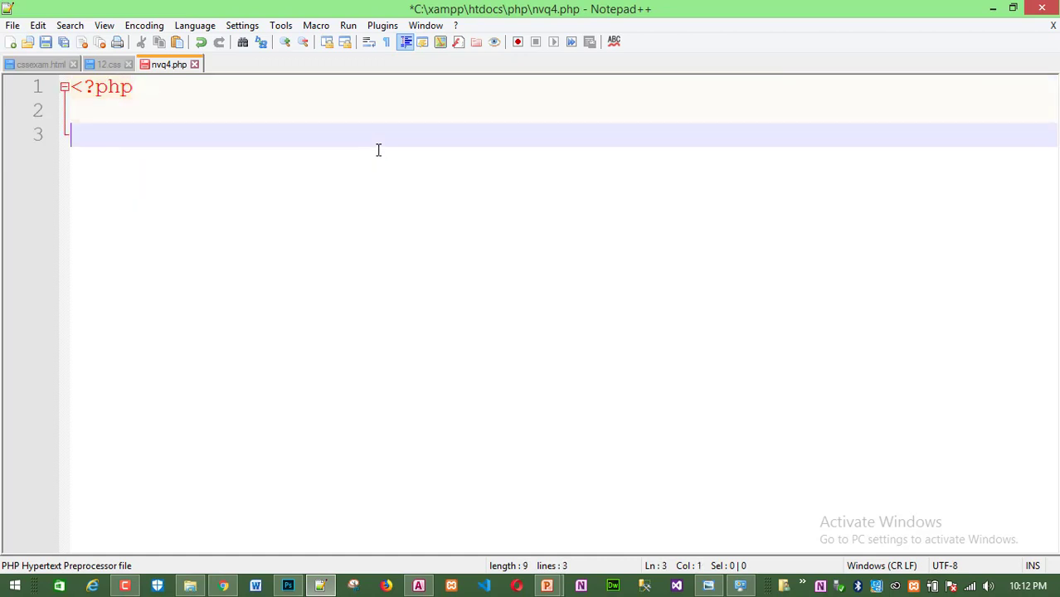
type("?>")
Between the tags write for($i=5;$i>=1;$i++){} and open an indented line in its body.
left_click(100, 114)
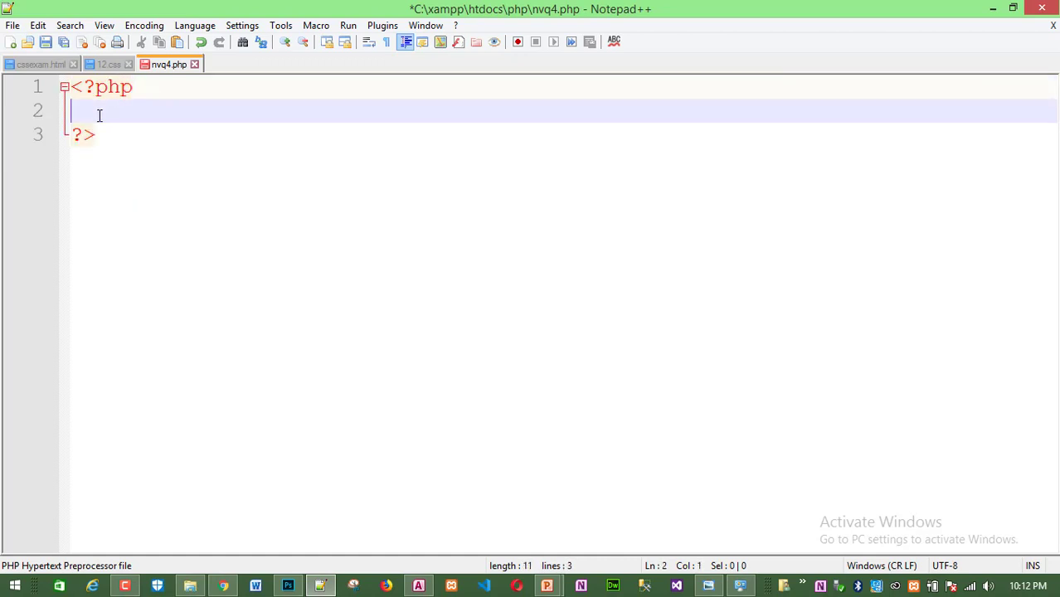
type("f")
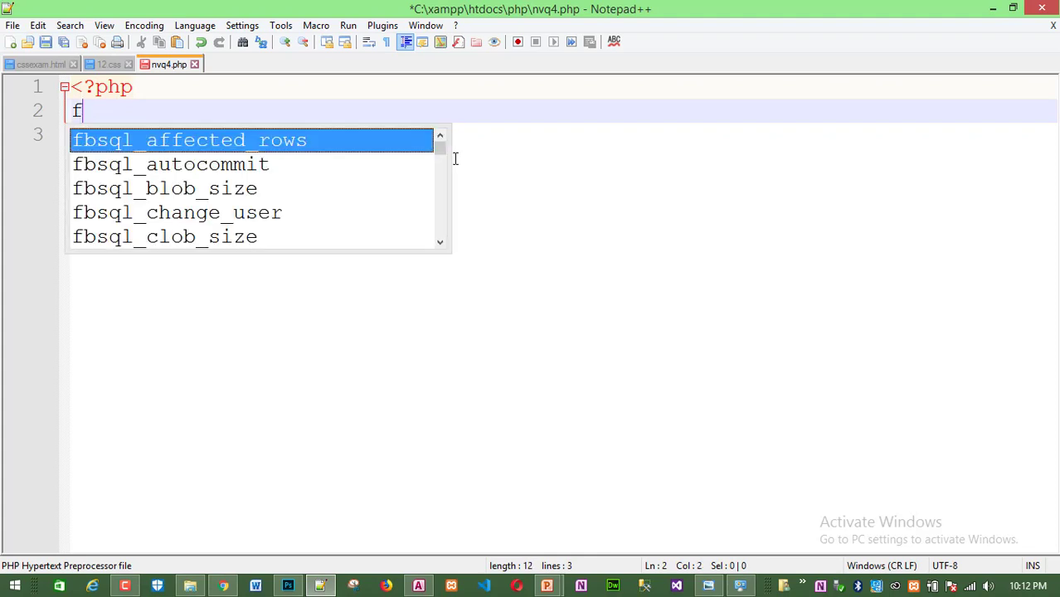
type("or(")
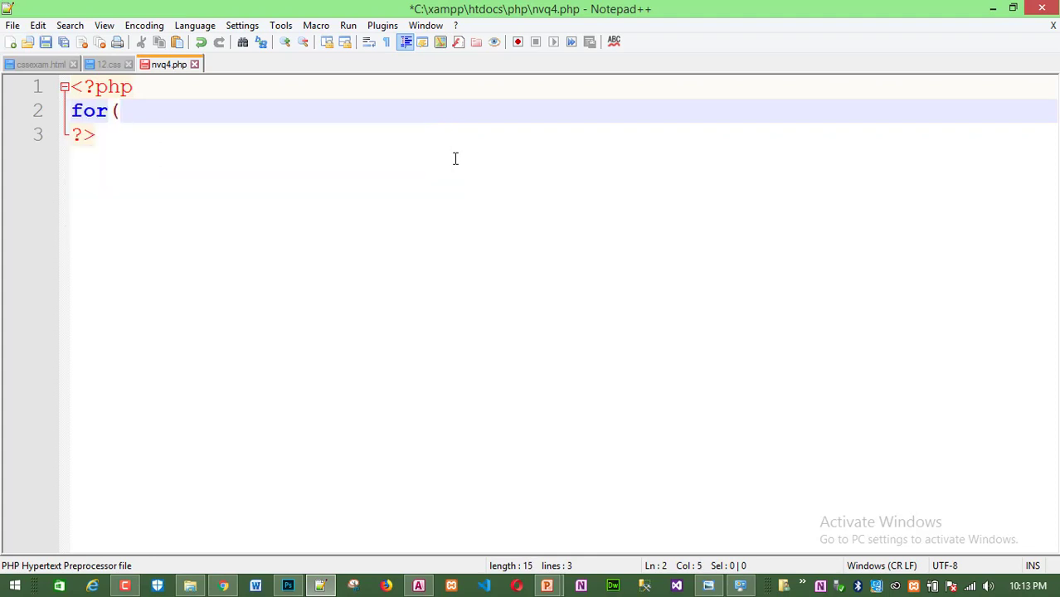
type("$i")
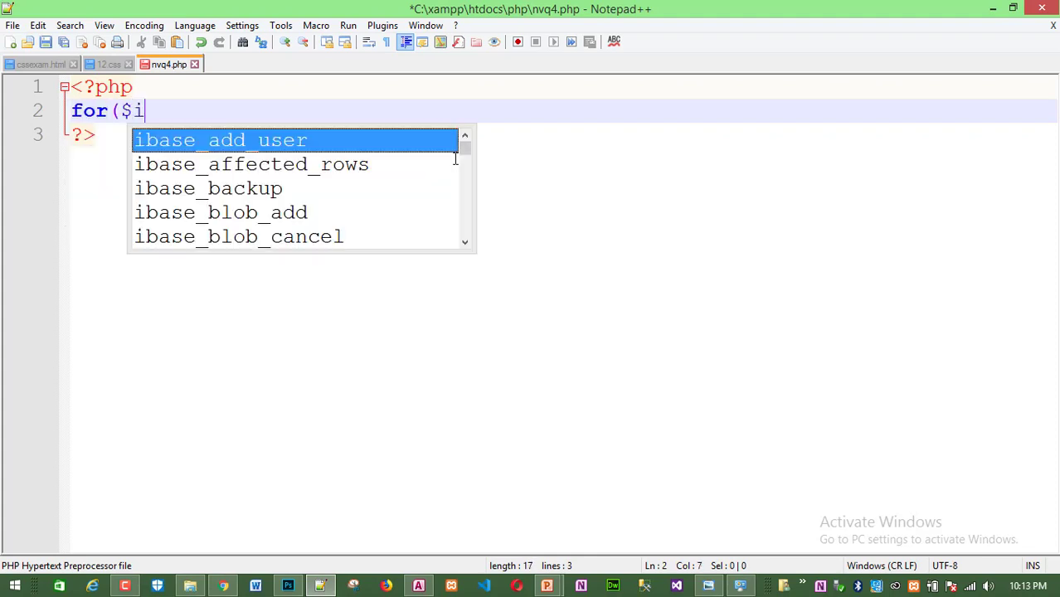
type("=1")
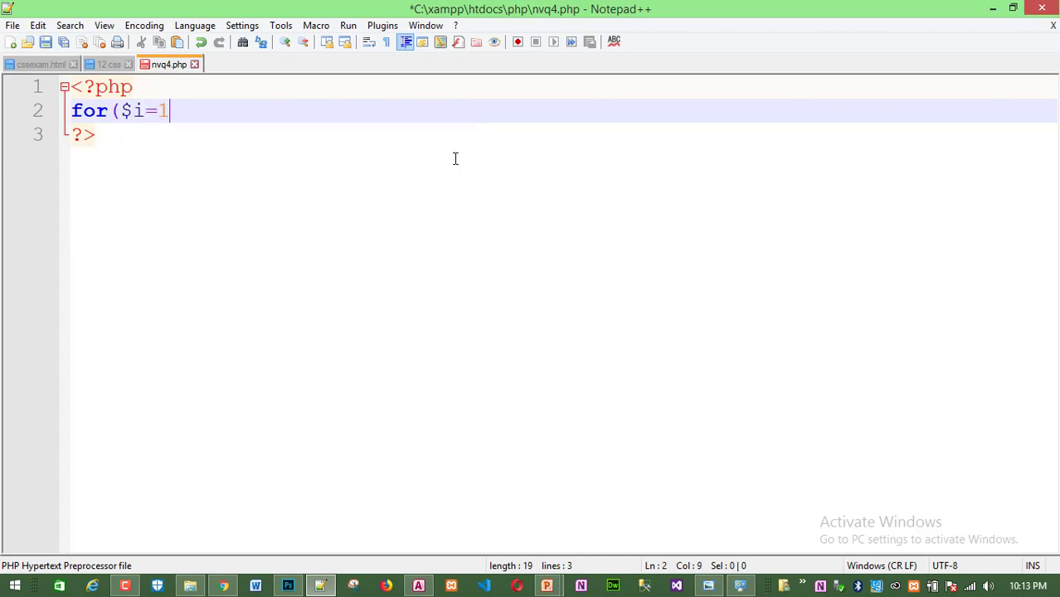
type(";")
type("$")
key("BackSpace")
key("BackSpace")
key("BackSpace")
type("5;")
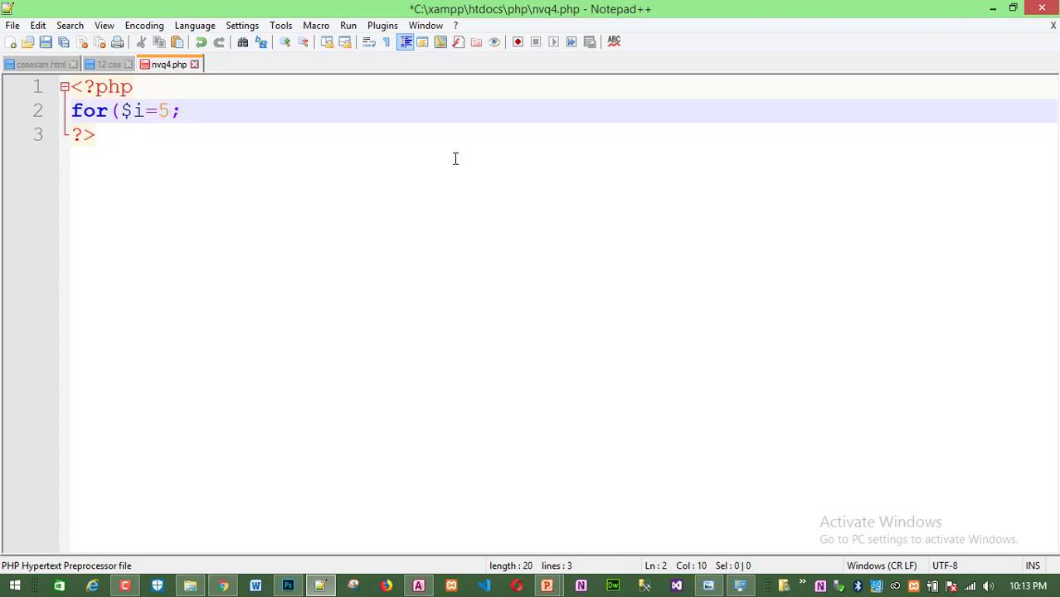
type("$i")
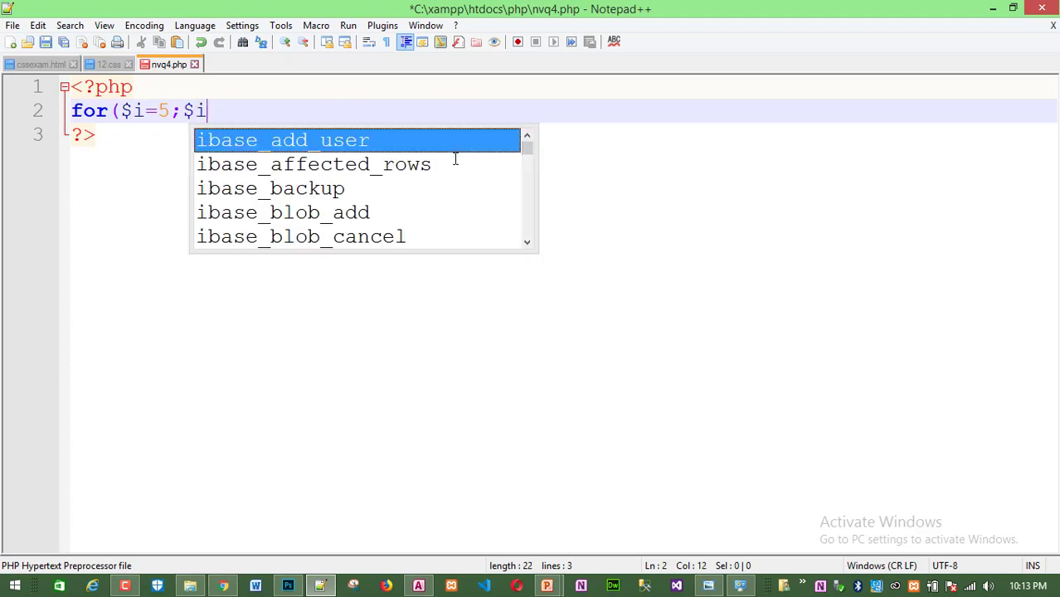
type("<")
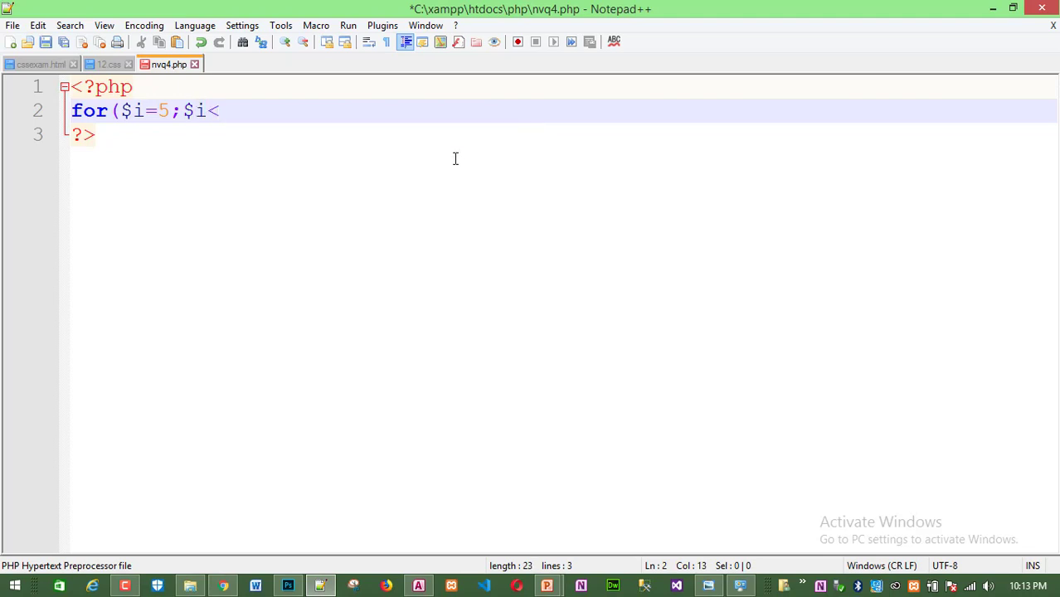
type("=")
key("BackSpace")
key("BackSpace")
type(">=")
type("1")
type(";")
type("$i++")
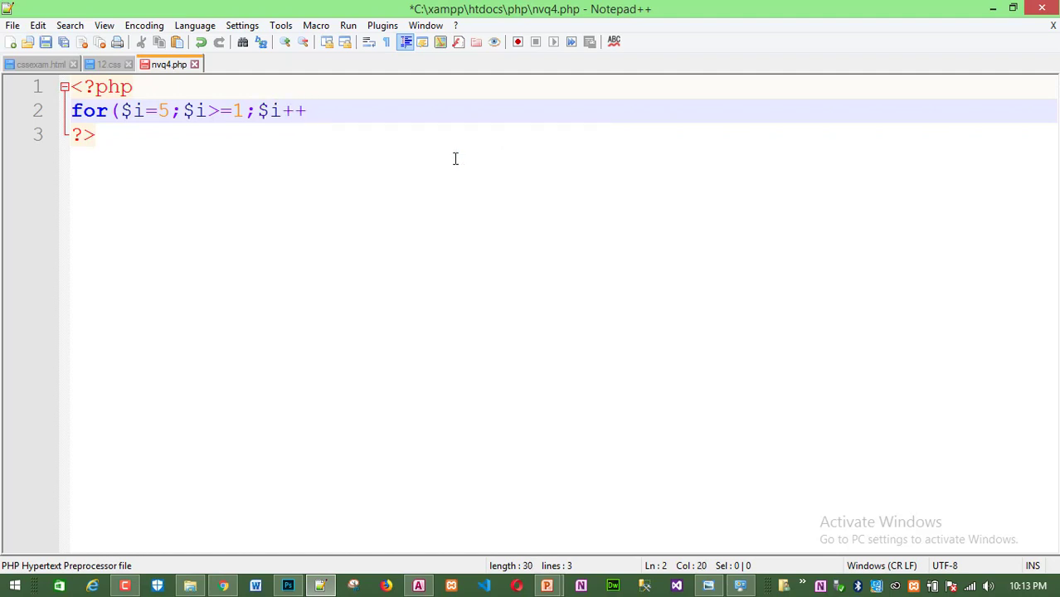
type("){")
type("}")
key("Left")
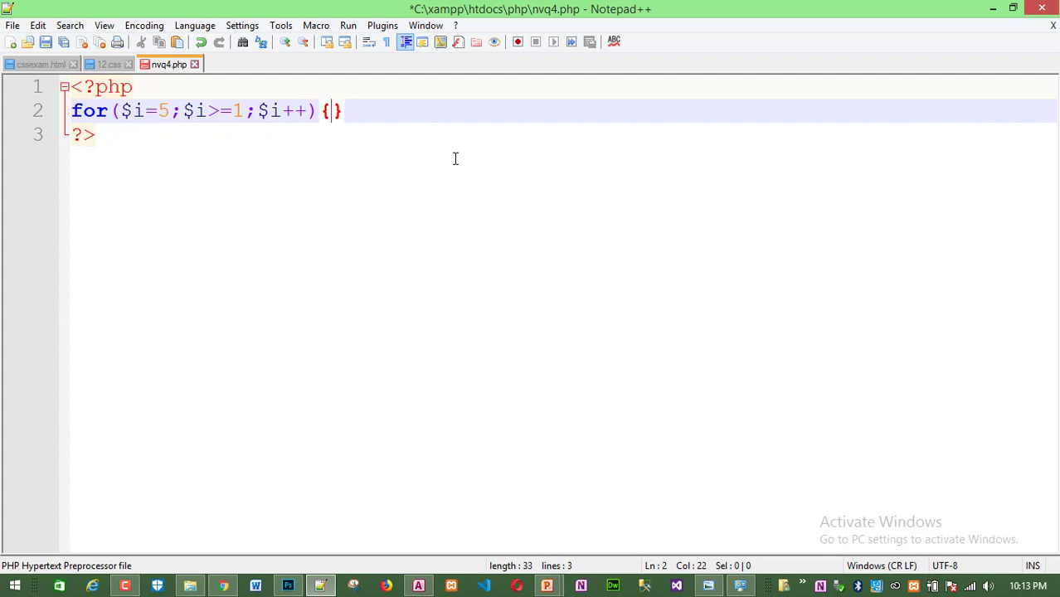
key("Return")
key("Return")
Write the inner loop for($j=1;$j<=$i;$j++) with an empty, indented braced body.
type("f")
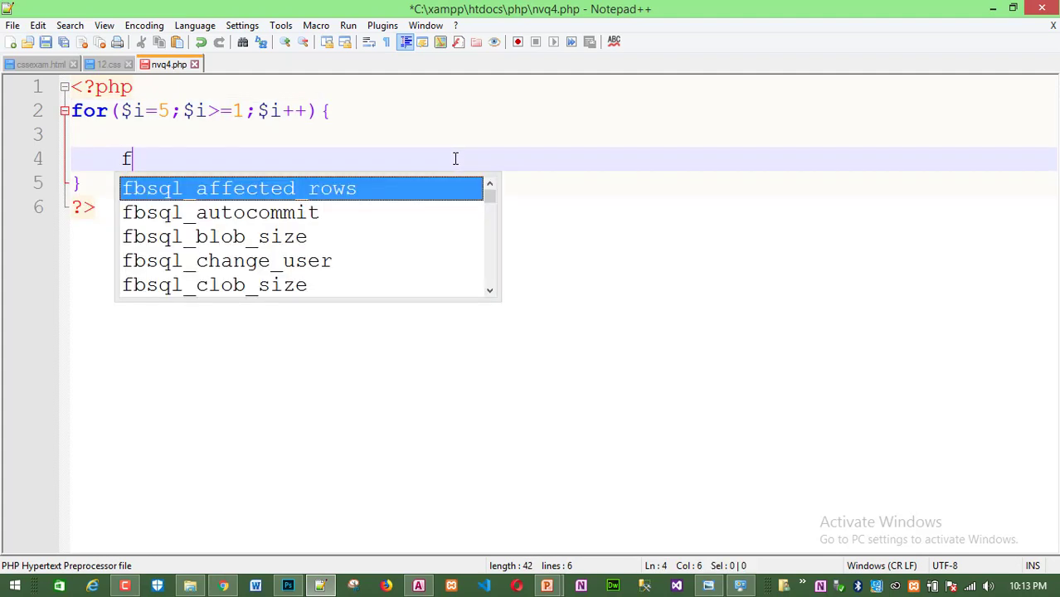
type("or(")
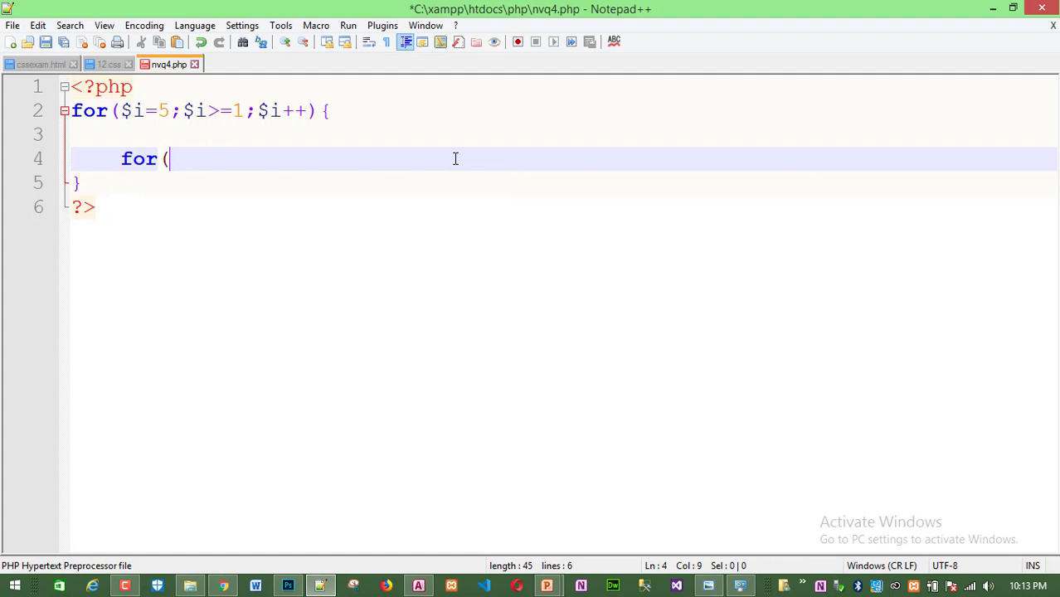
type("$")
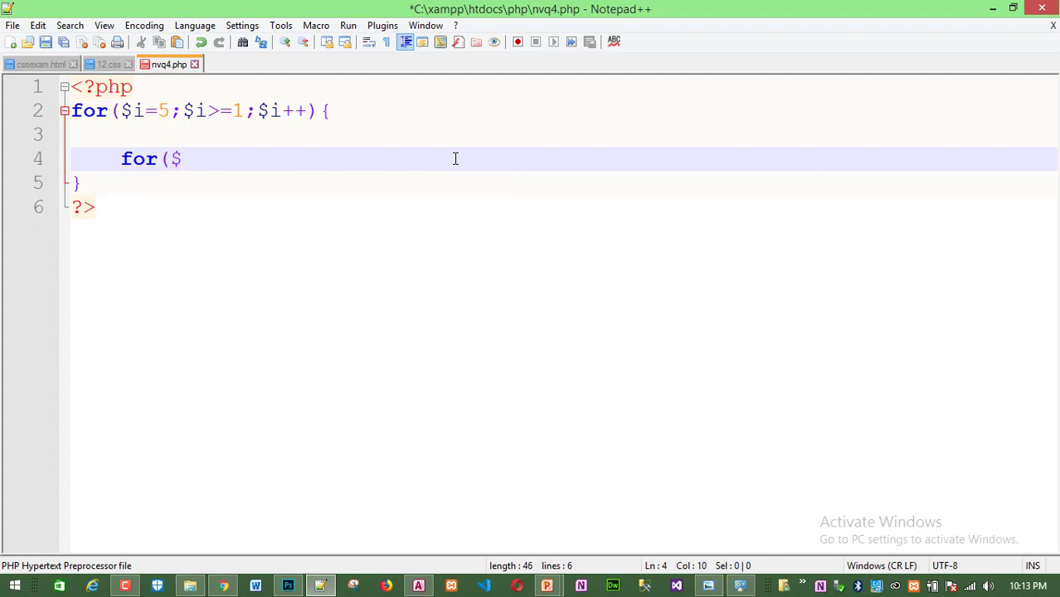
type("j")
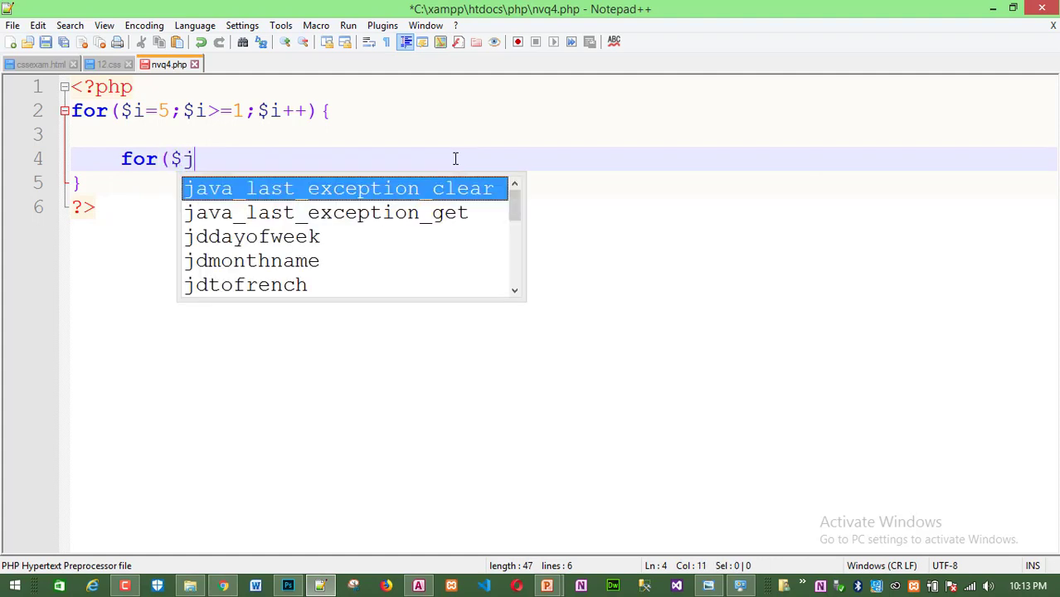
type("=")
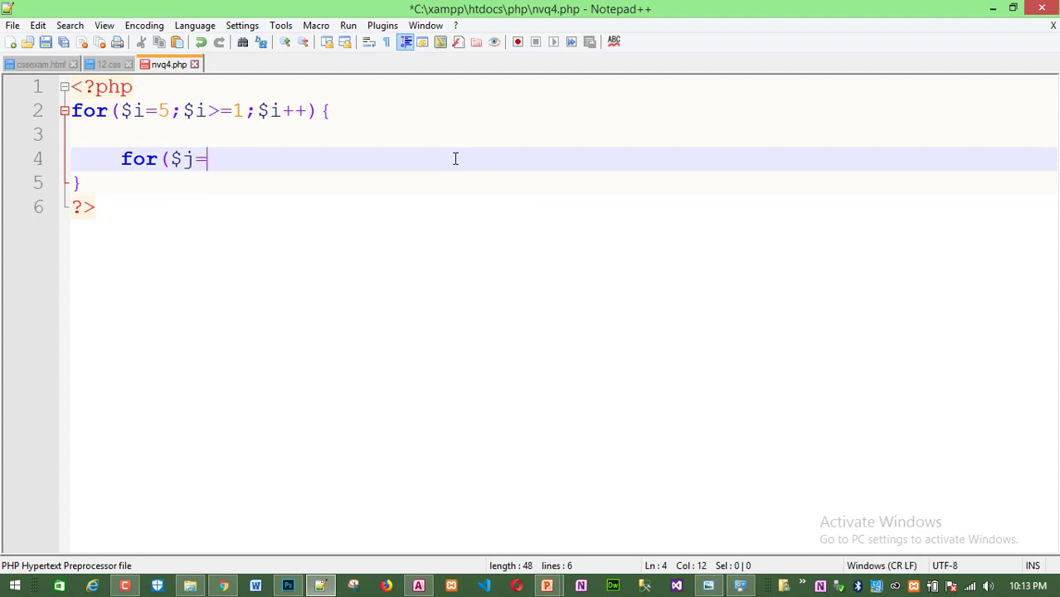
type("1")
type(";$")
type("j<")
type("=")
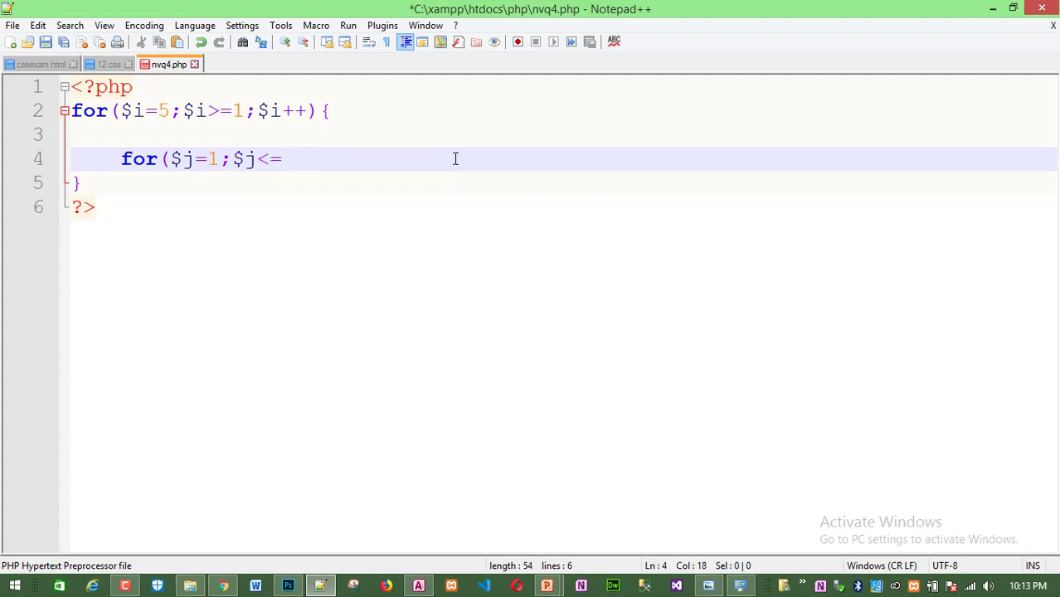
type("$")
type("i;")
type("$j++")
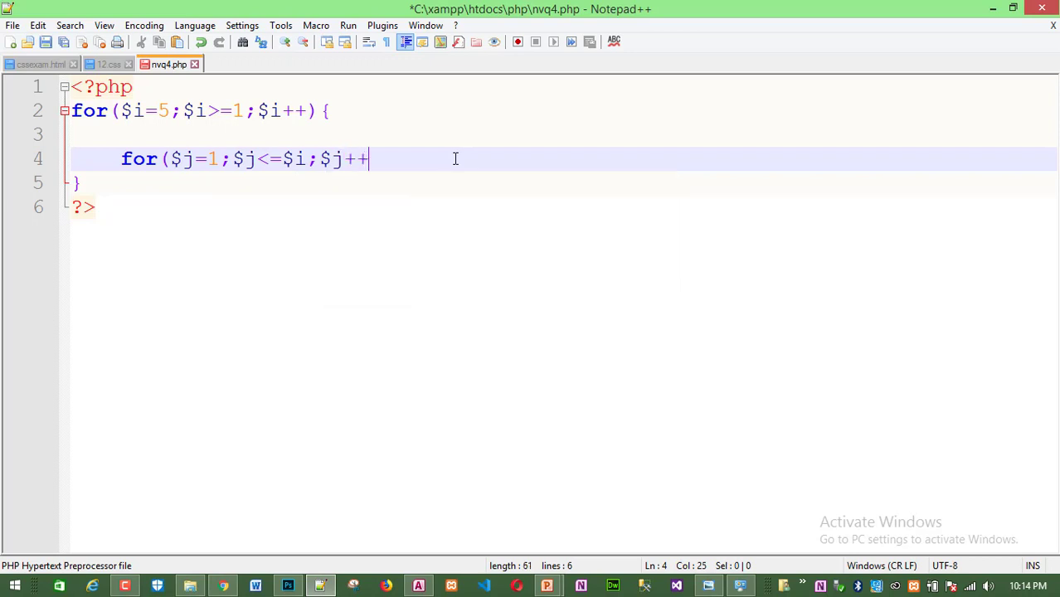
type(")")
key("Return")
key("Return")
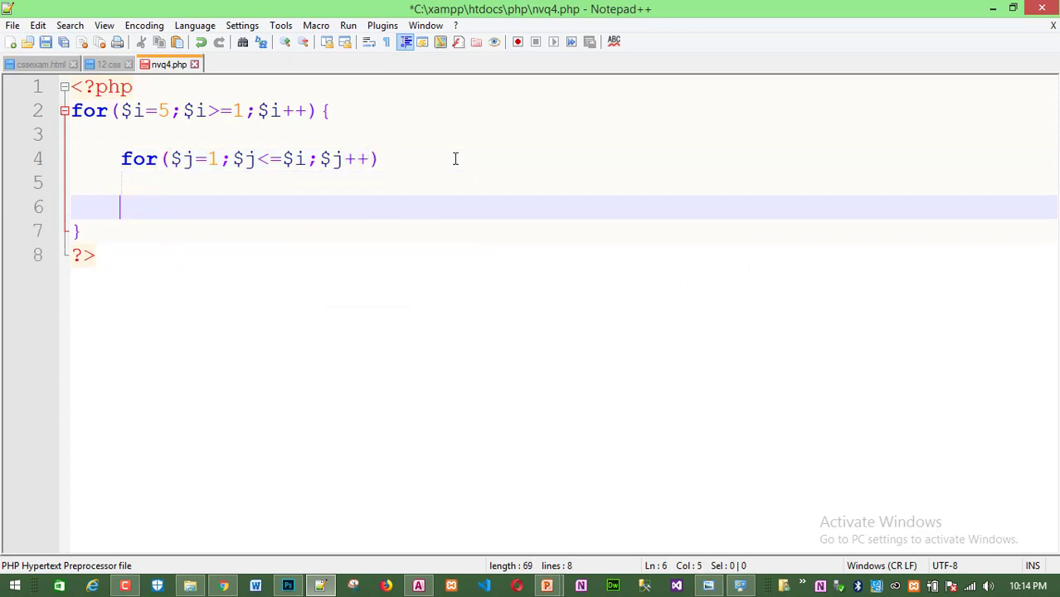
key("Tab")
type("{}")
key("Left")
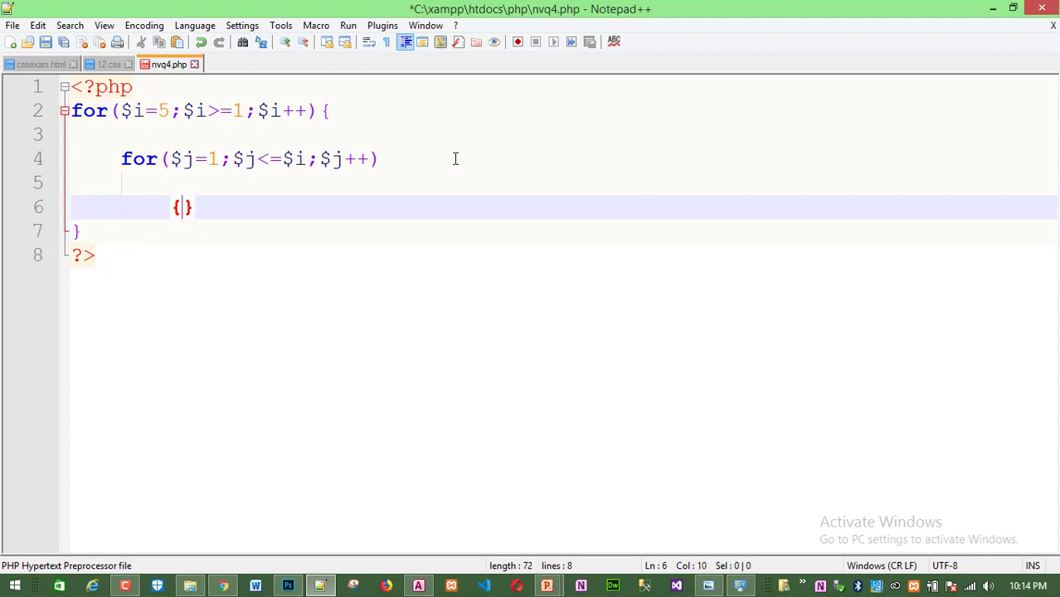
key("Return")
key("Return")
key("Return")
key("Up")
key("Tab")
Add echo $j; inside the inner loop body on line 8.
left_click(245, 250)
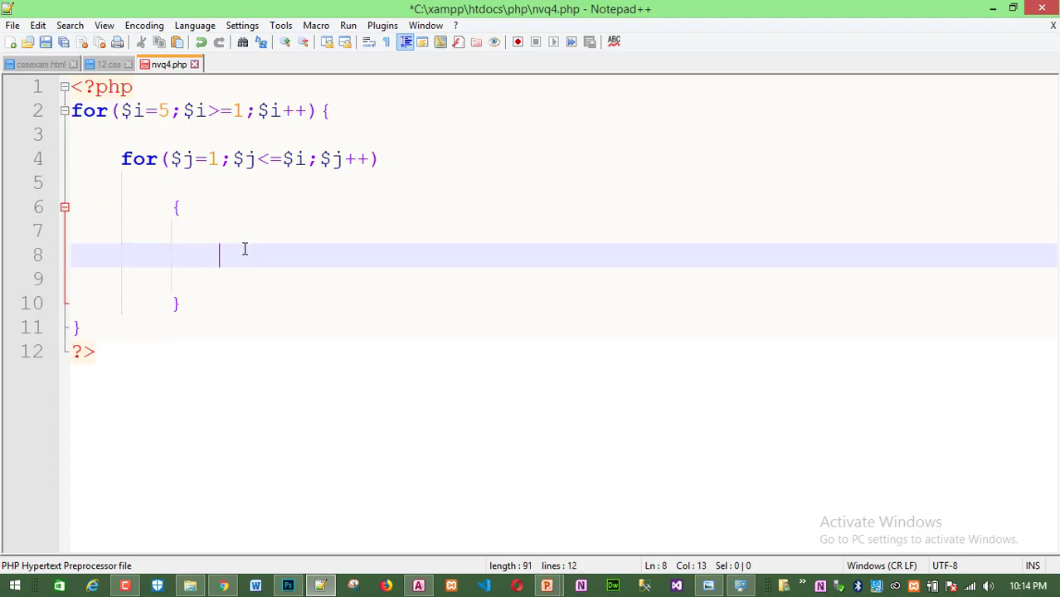
type("ech")
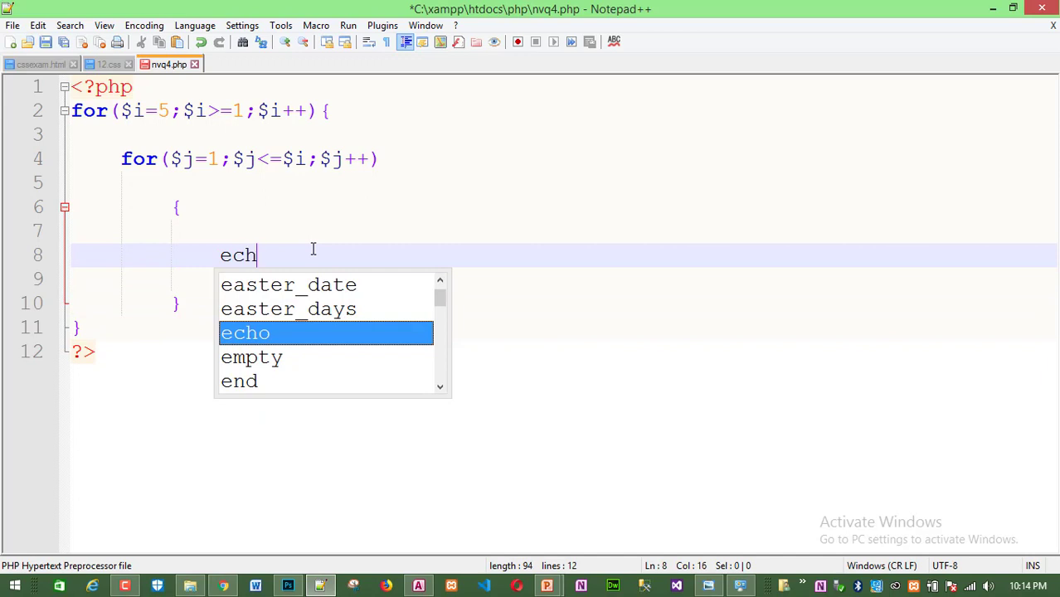
key("Return")
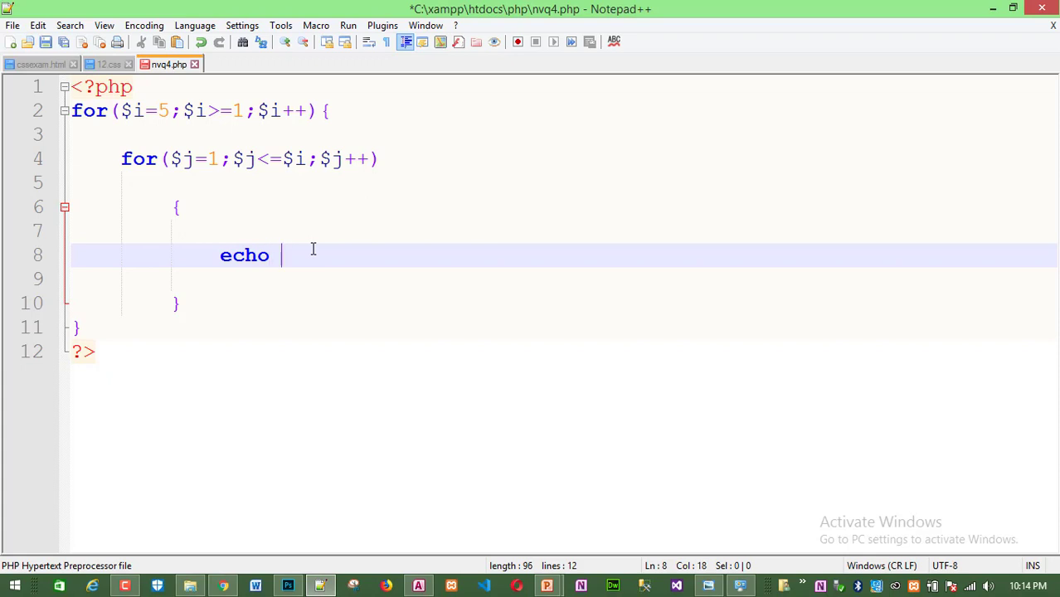
type("$")
type("j;")
Add echo"<br/>"; after the inner loop's closing brace and save nvq4.php.
left_click(282, 314)
key("Return")
key("Return")
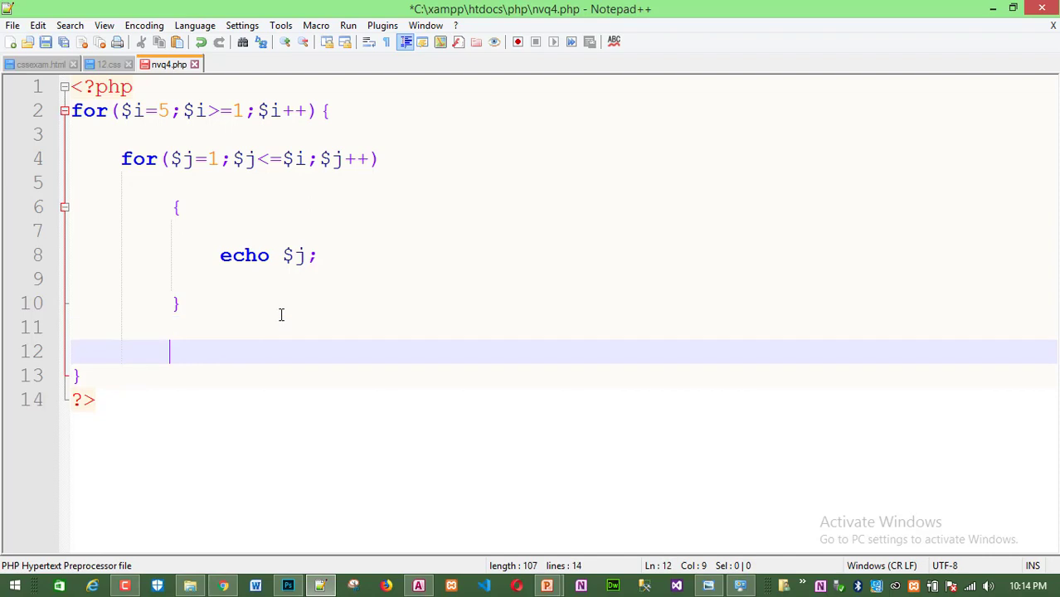
type("ec")
key("Return")
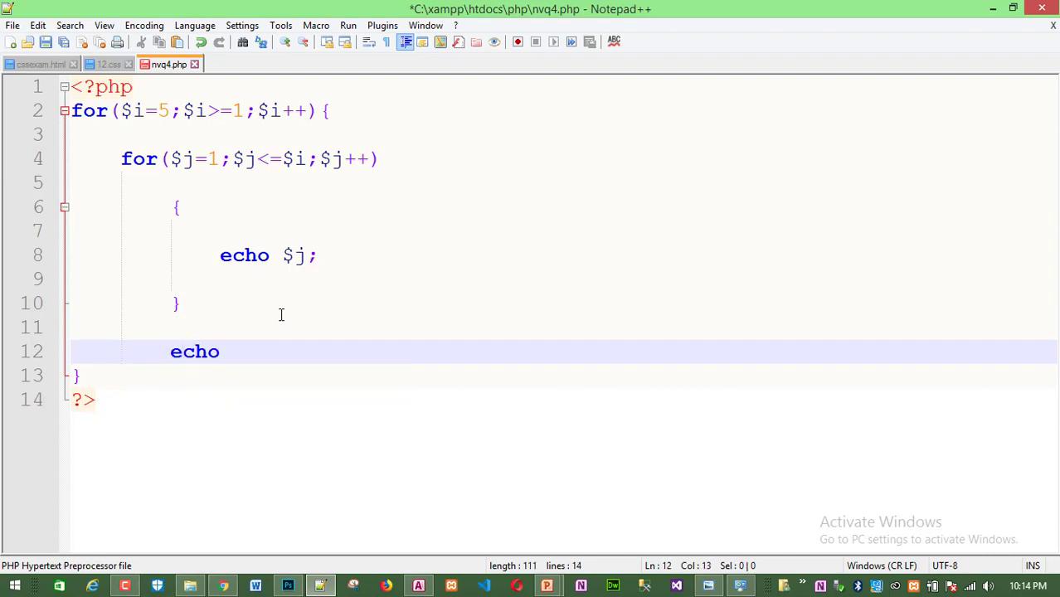
type("\"\"")
type(";")
key("Left")
type("<b")
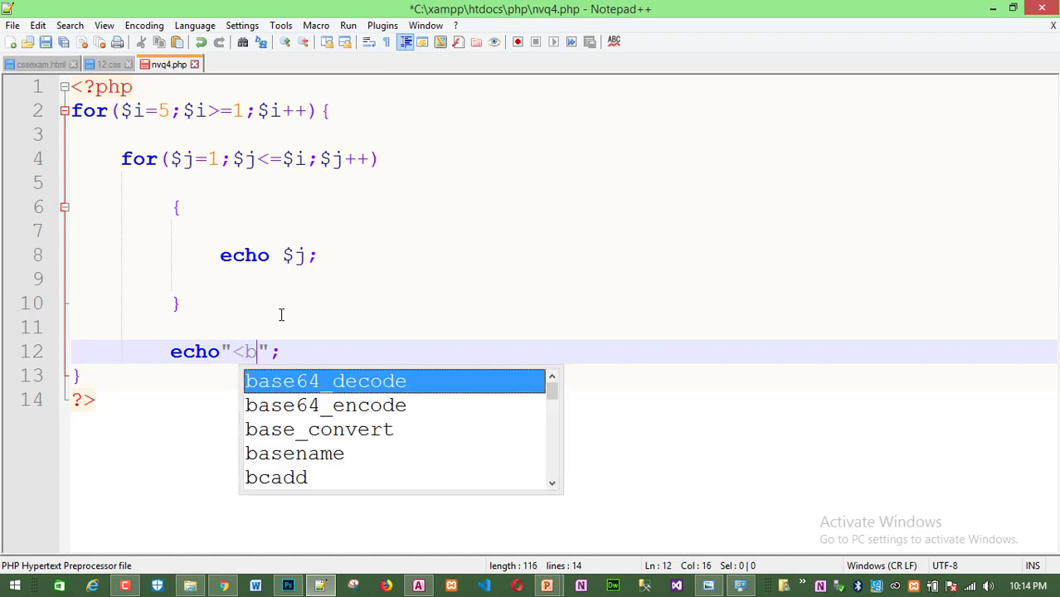
type("r/>")
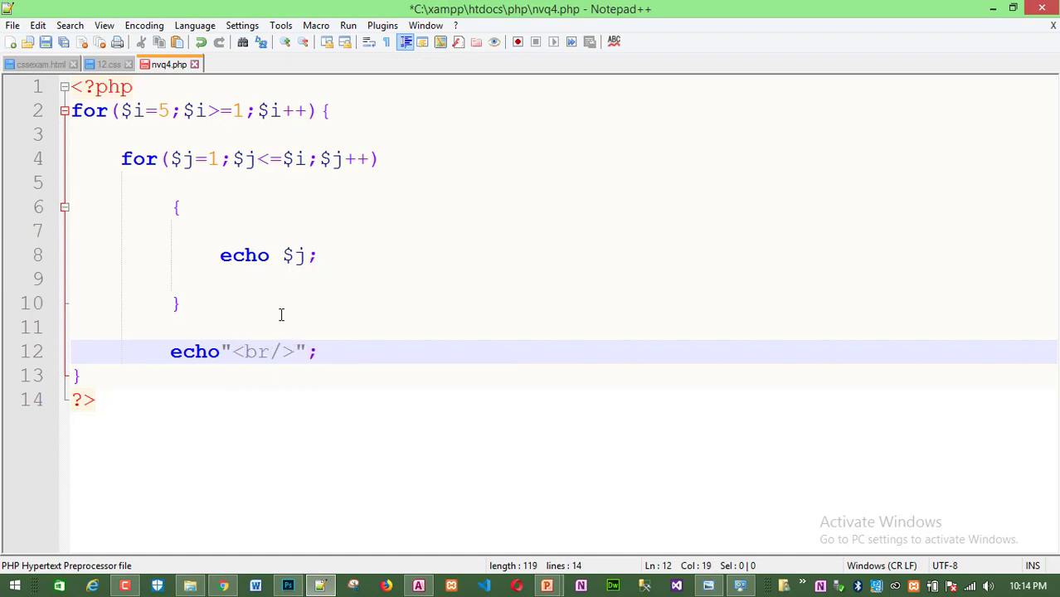
key("ctrl+s")
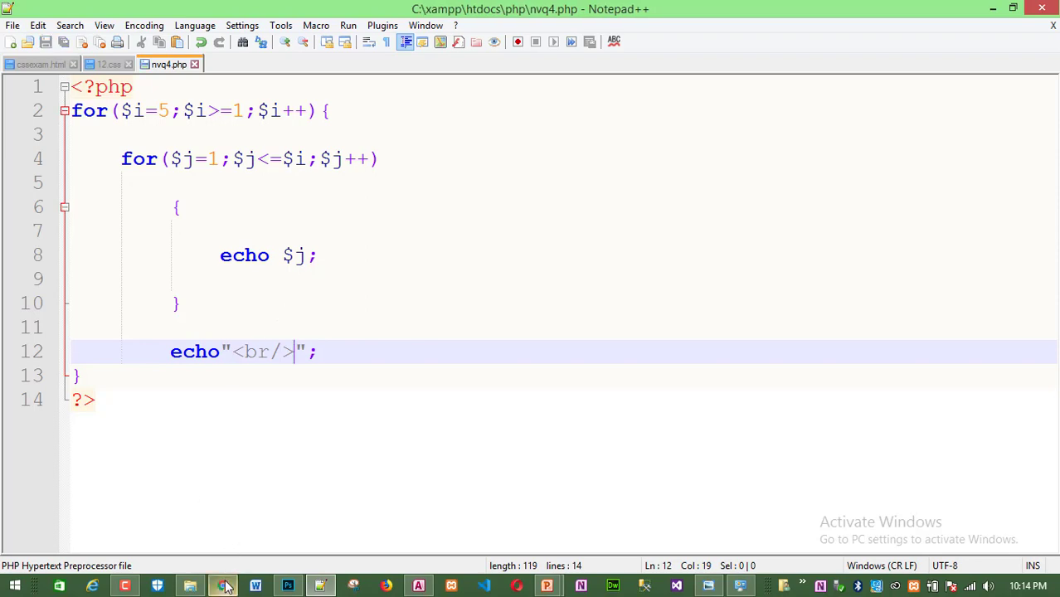
Open a new Chrome tab, then launch XAMPP Control Panel and start Apache.
mouse_move(227, 588)
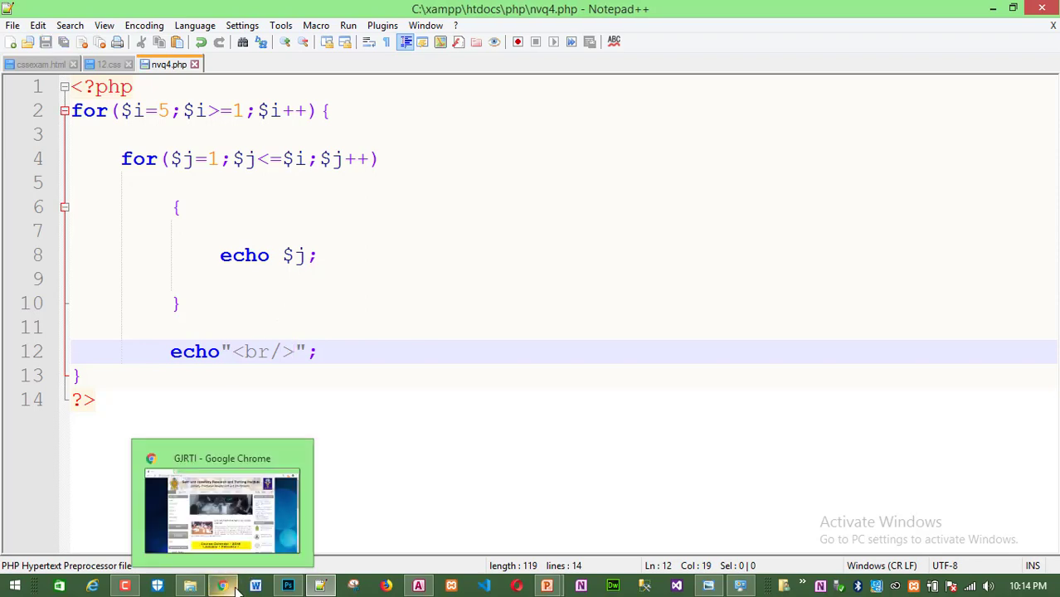
left_click(236, 587)
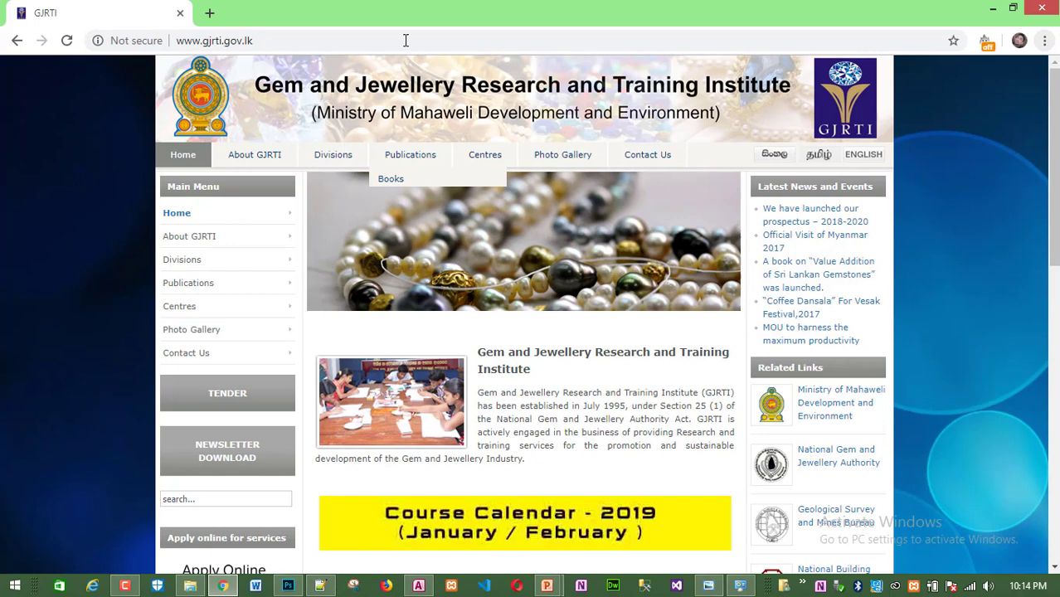
left_click(209, 13)
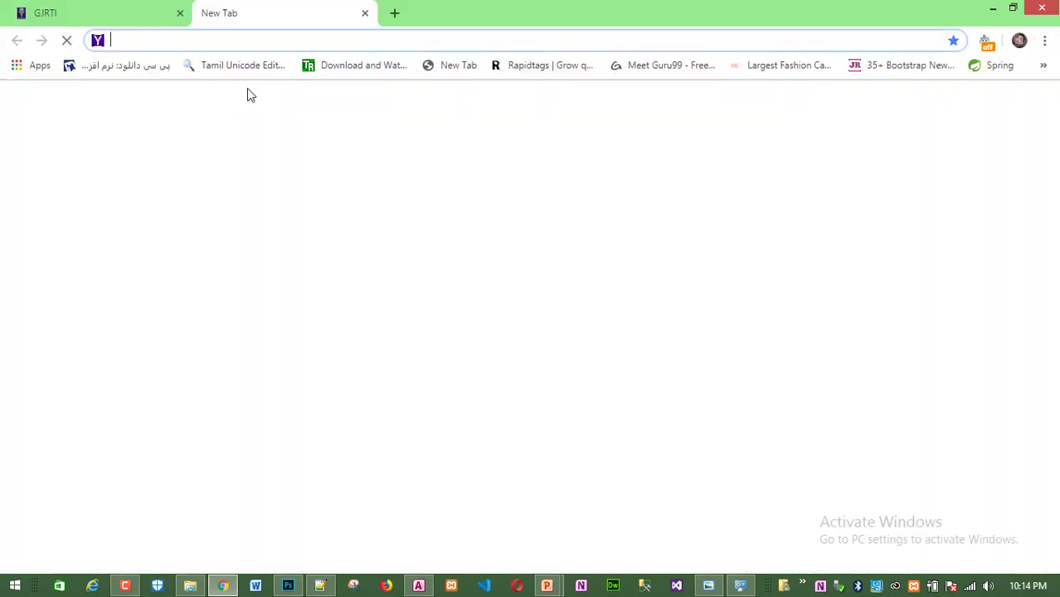
left_click(452, 584)
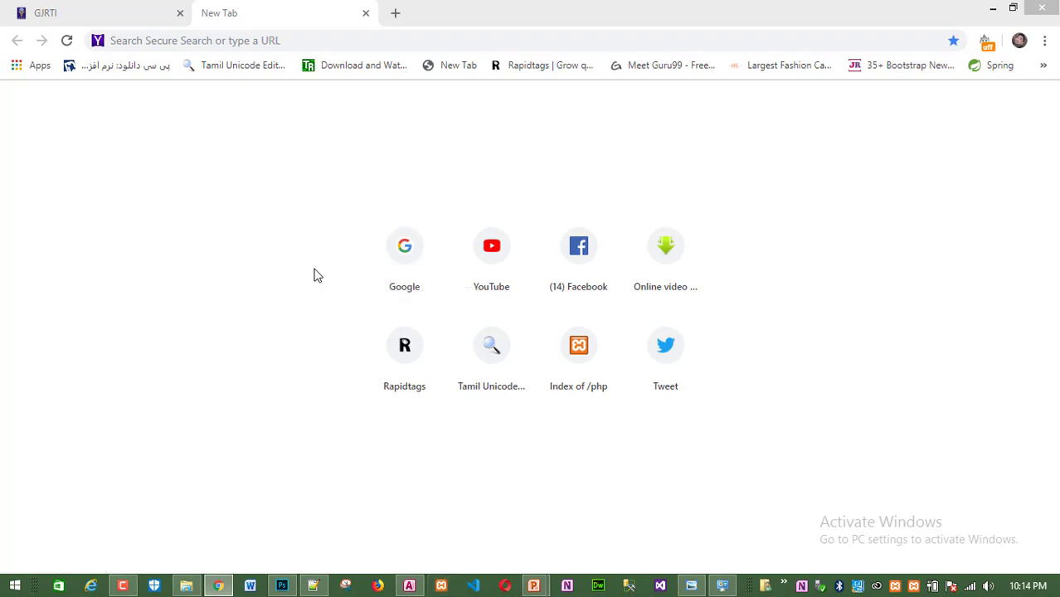
left_click(286, 98)
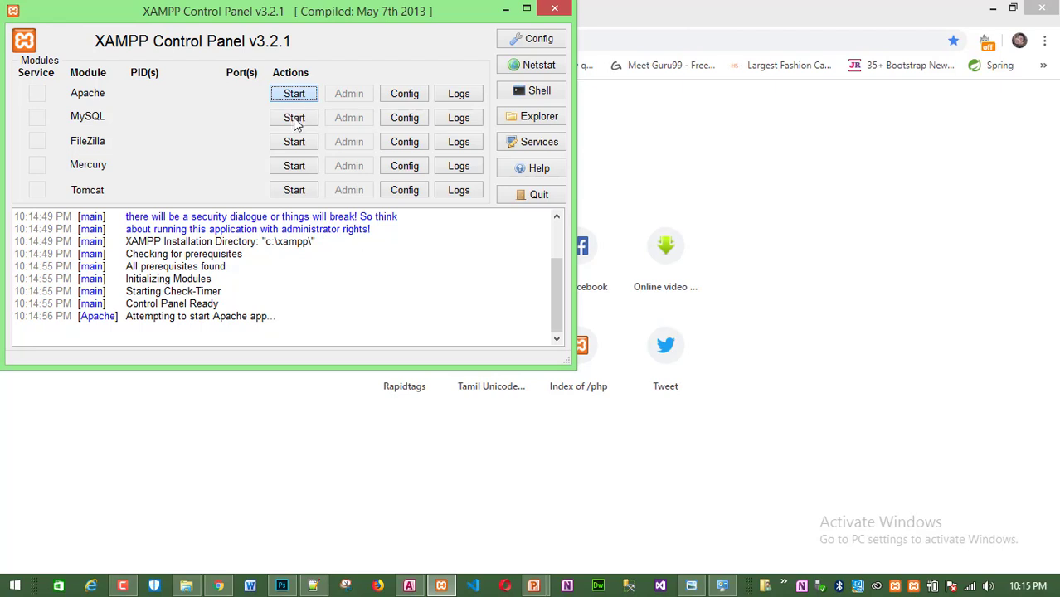
Start the MySQL service in XAMPP Control Panel.
left_click(294, 121)
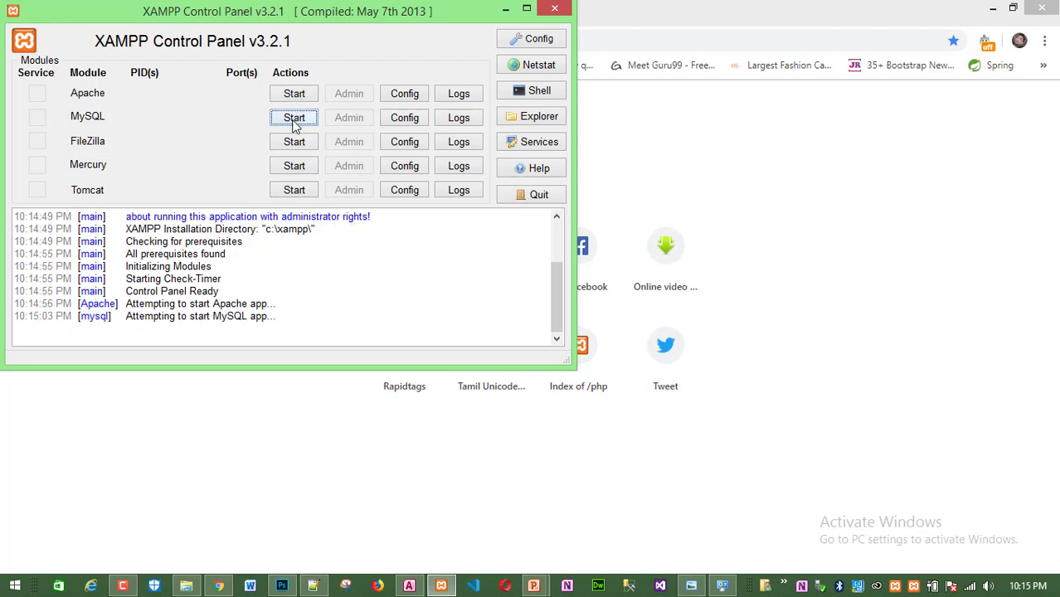
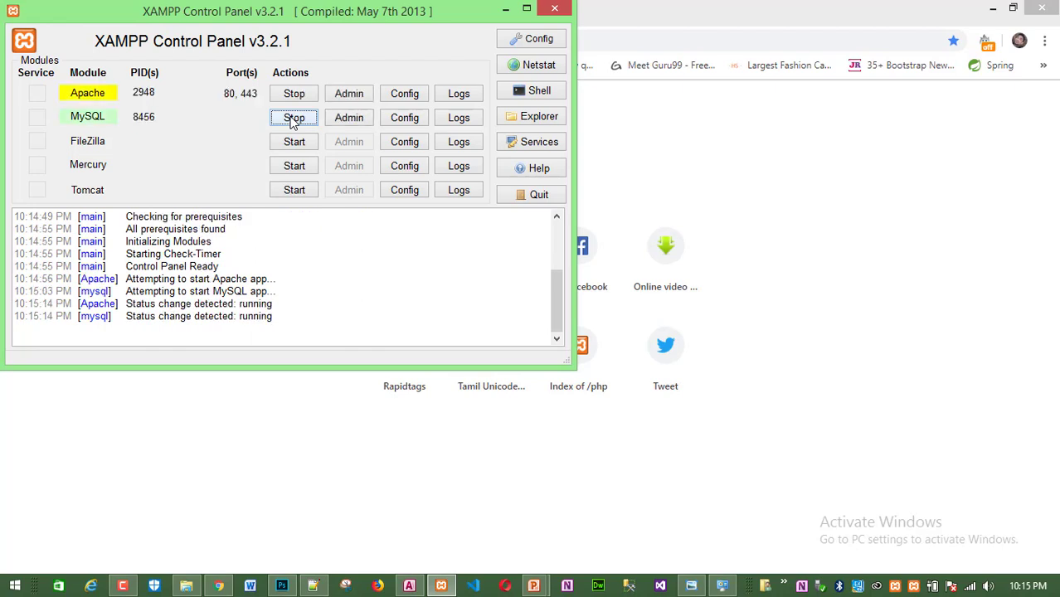
Start MySQL in XAMPP so it listens on port 3306 alongside Apache on 80 and 443.
left_click(292, 120)
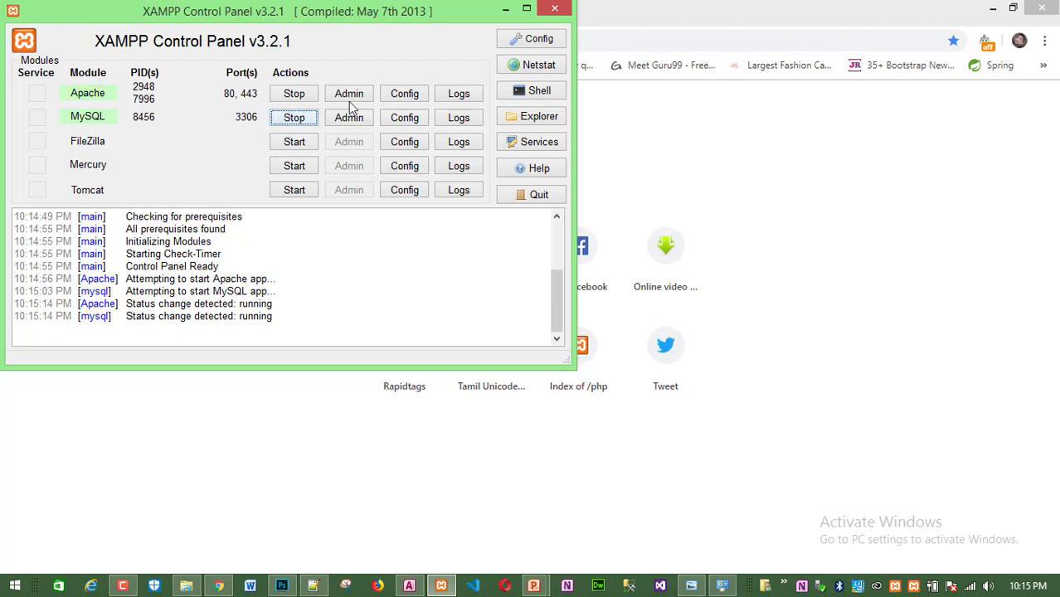
Load localhost/php/nvq4.php in Chrome, then stop the endlessly loading page.
left_click(503, 10)
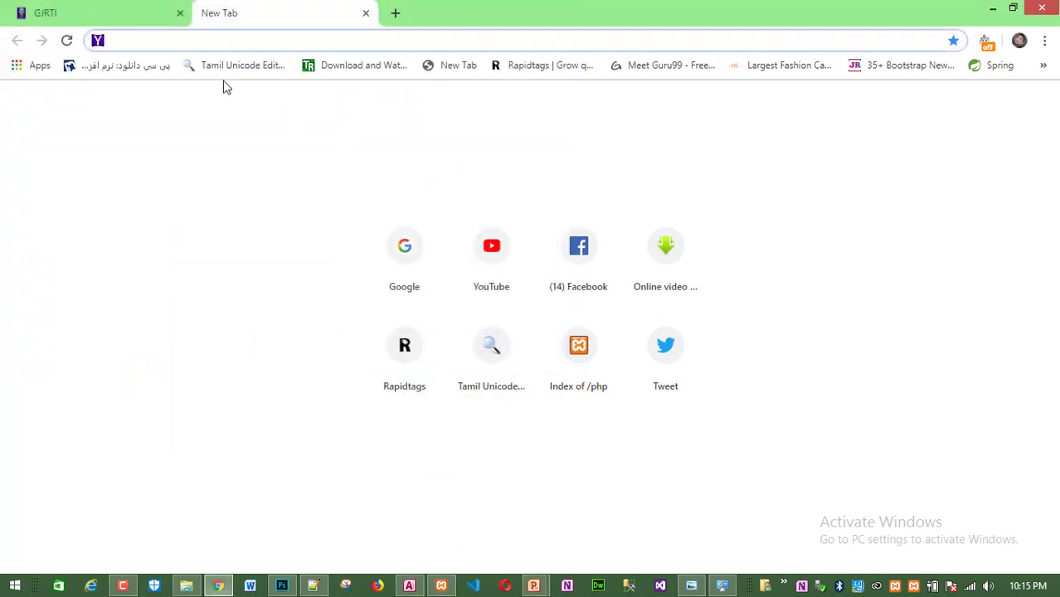
type("lo")
key("Right")
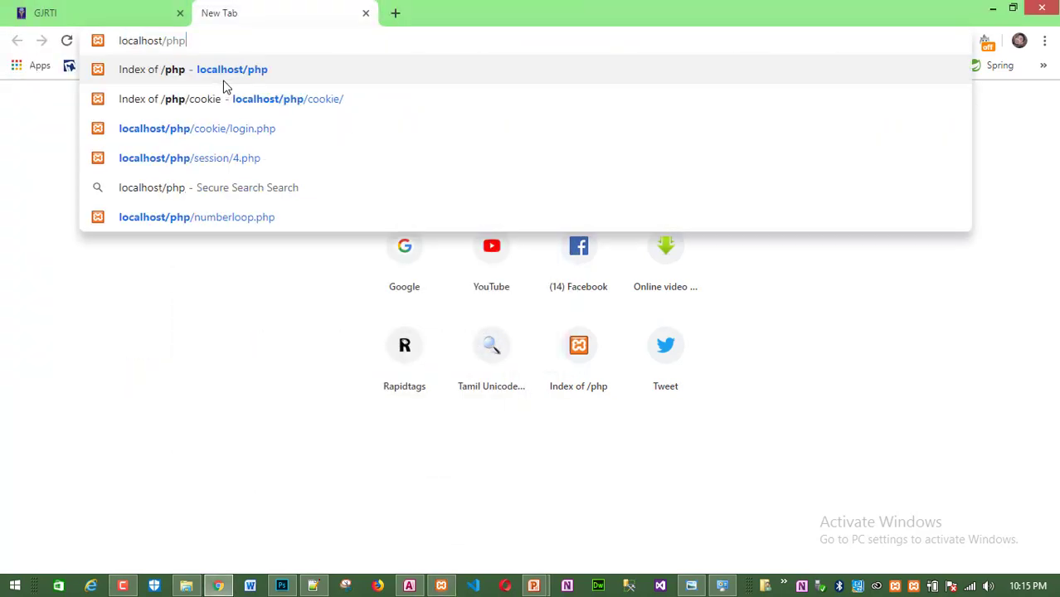
type("/")
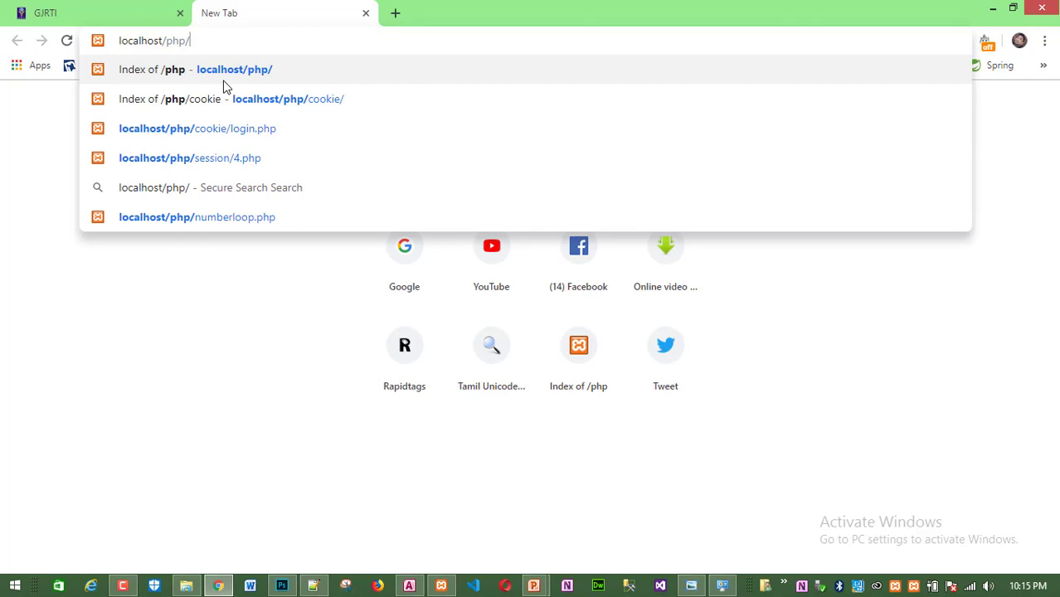
type("nvq4")
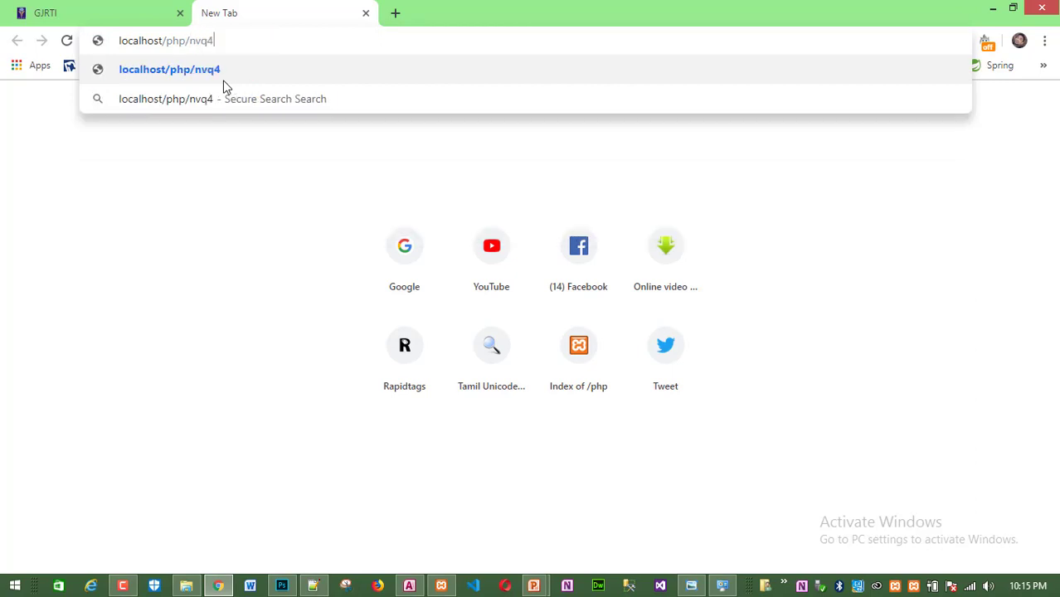
type(".php")
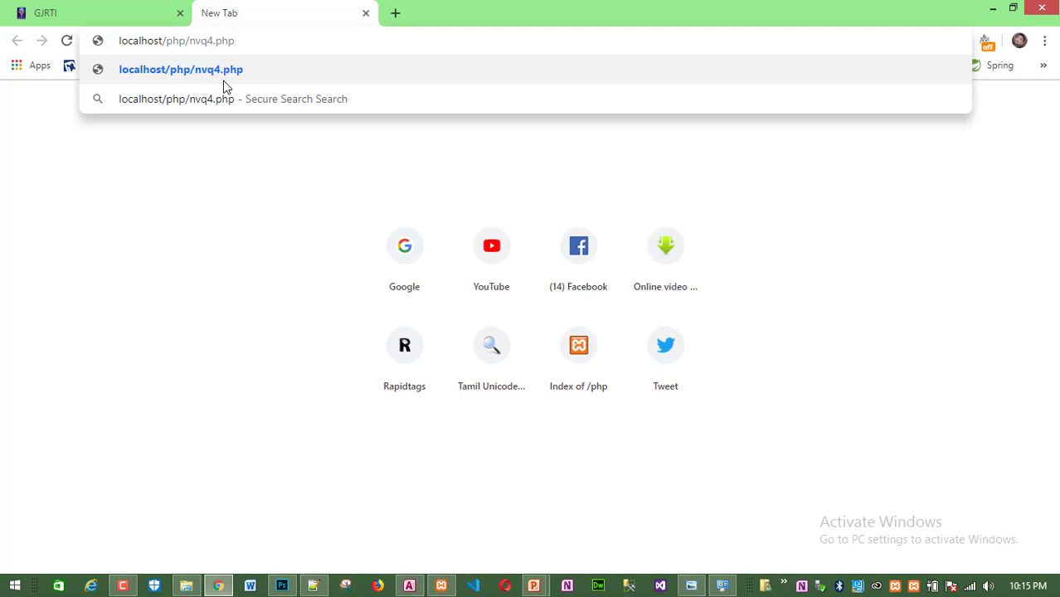
key("Return")
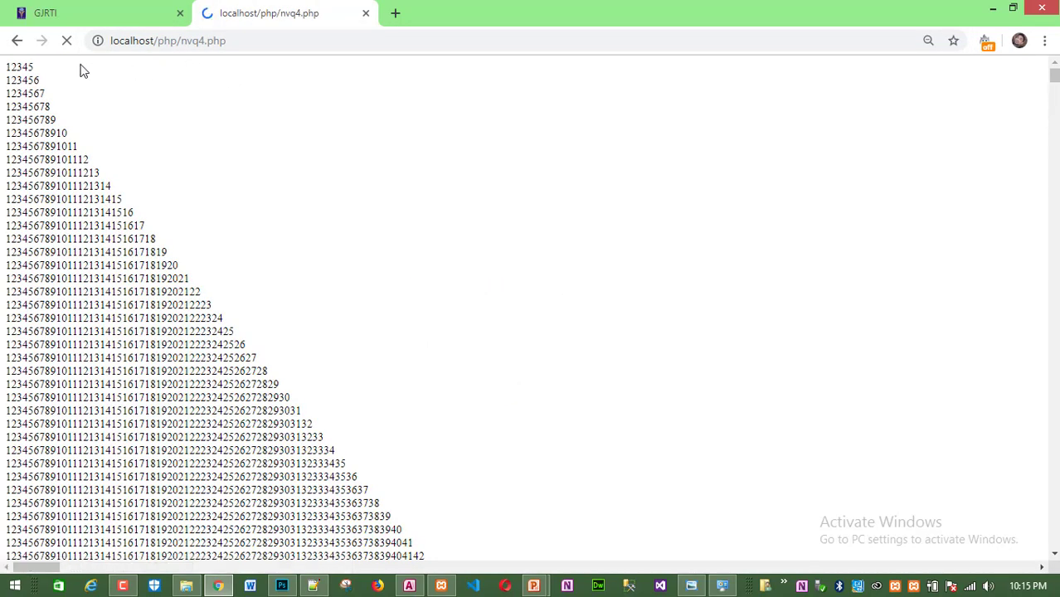
left_click(66, 40)
Change the outer loop's $i++ to $i-- on line 2 of nvq4.php and save it.
left_click(312, 587)
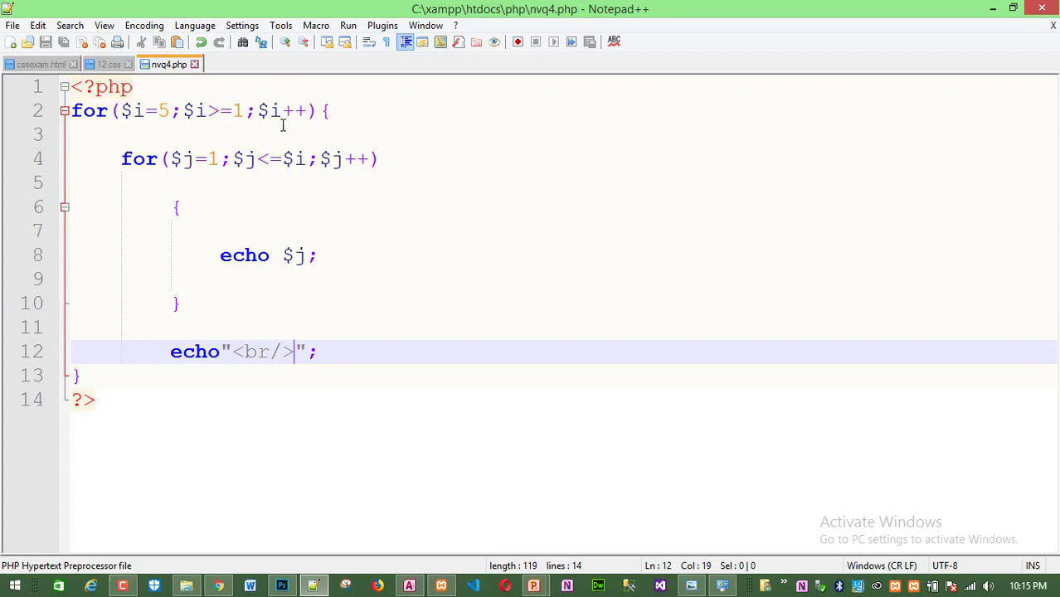
left_click_drag(283, 112, 305, 116)
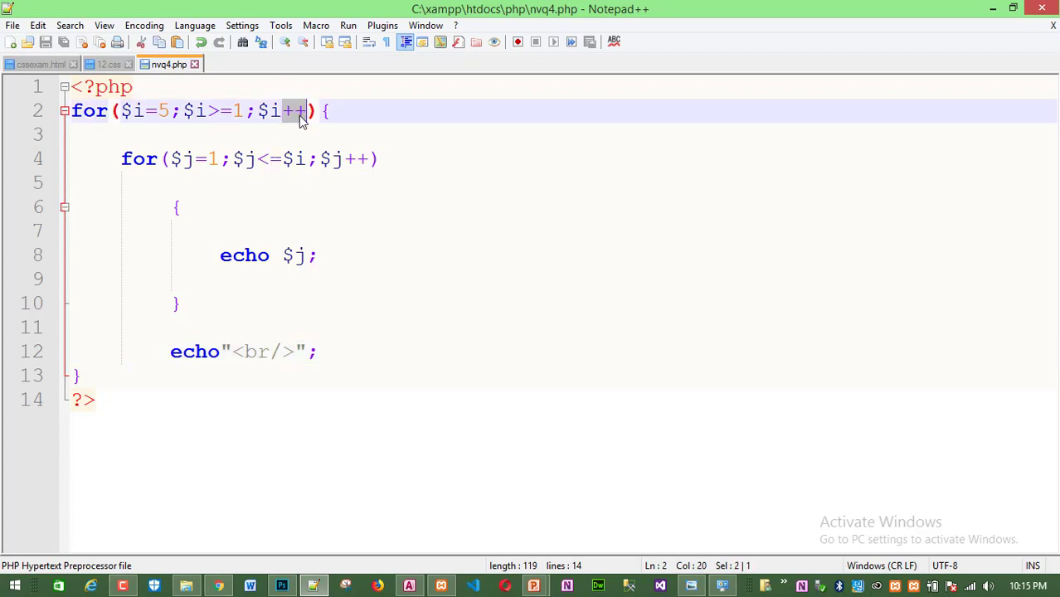
type("--")
left_click(438, 203)
key("ctrl+s")
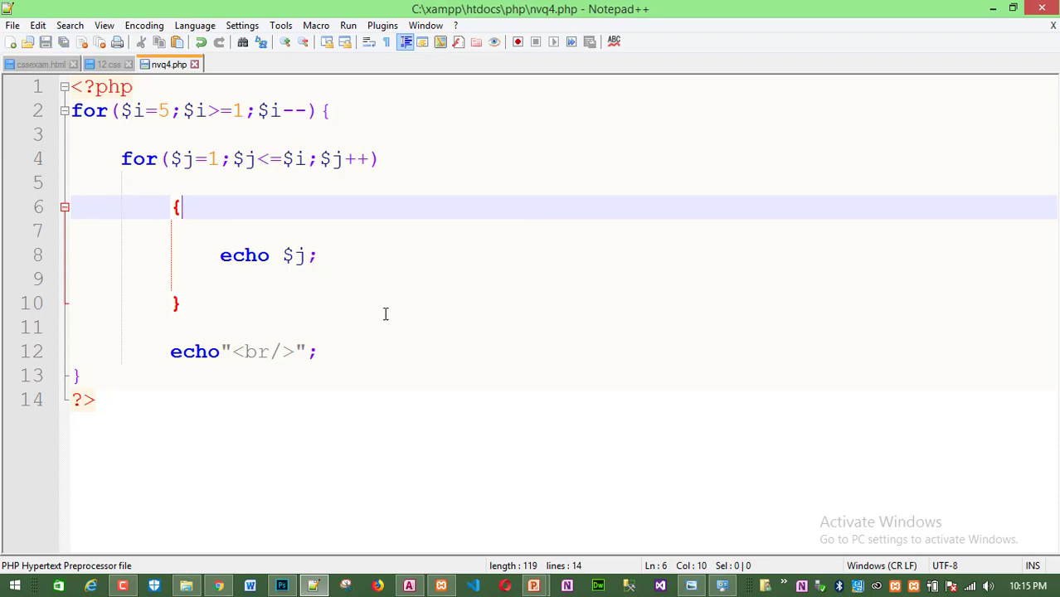
left_click(218, 586)
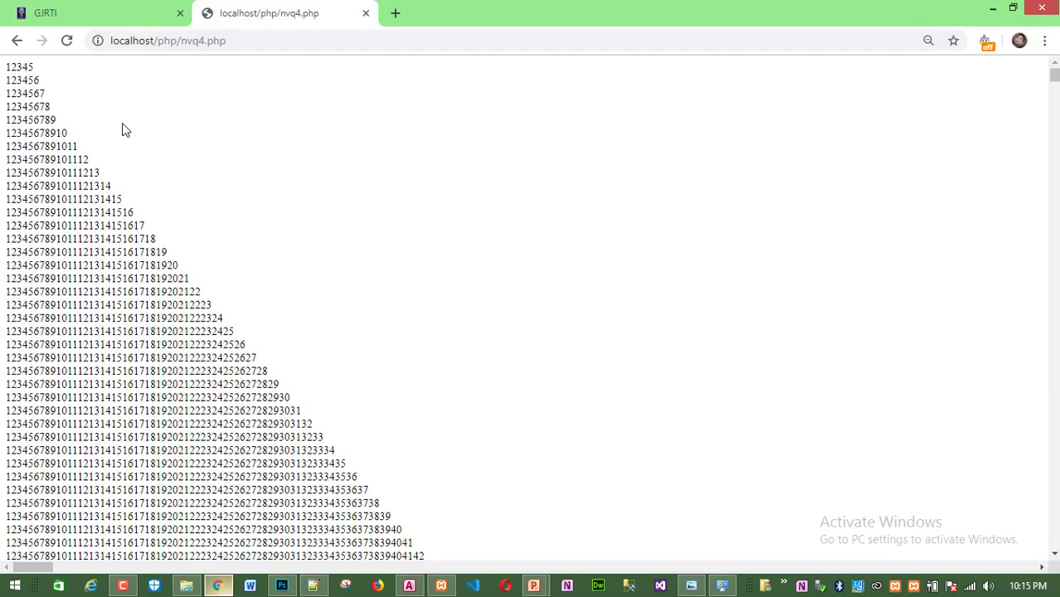
Reload nvq4.php and compare its 12345-to-1 output with the question paper image 4.jpg.
left_click(69, 46)
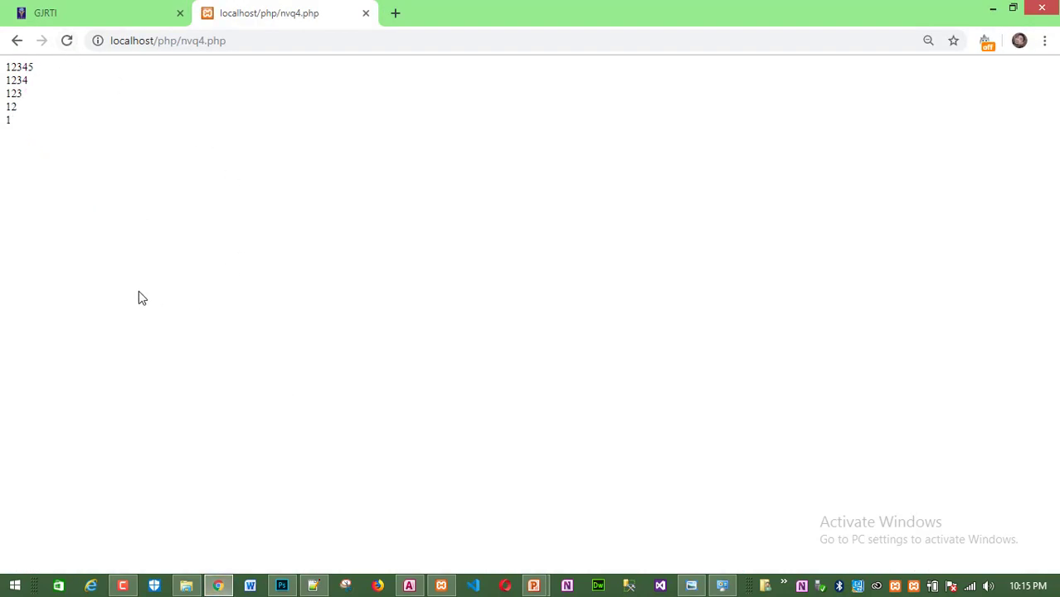
left_click(695, 583)
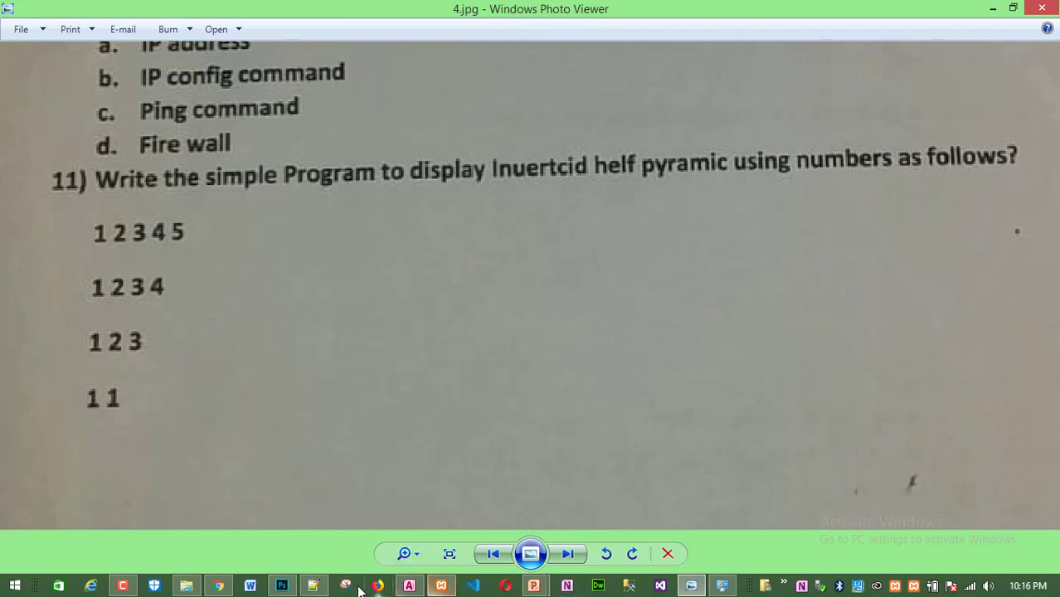
left_click(313, 586)
left_click(218, 586)
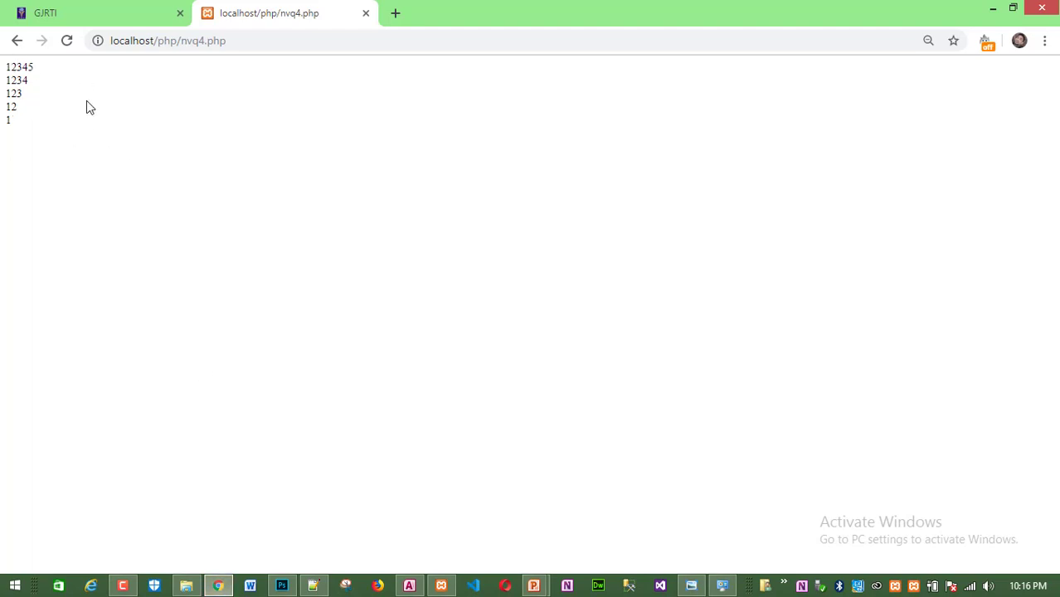
Highlight the five output lines 12345 to 1 repeatedly, then return to the nvq4.php source.
left_click_drag(7, 64, 51, 138)
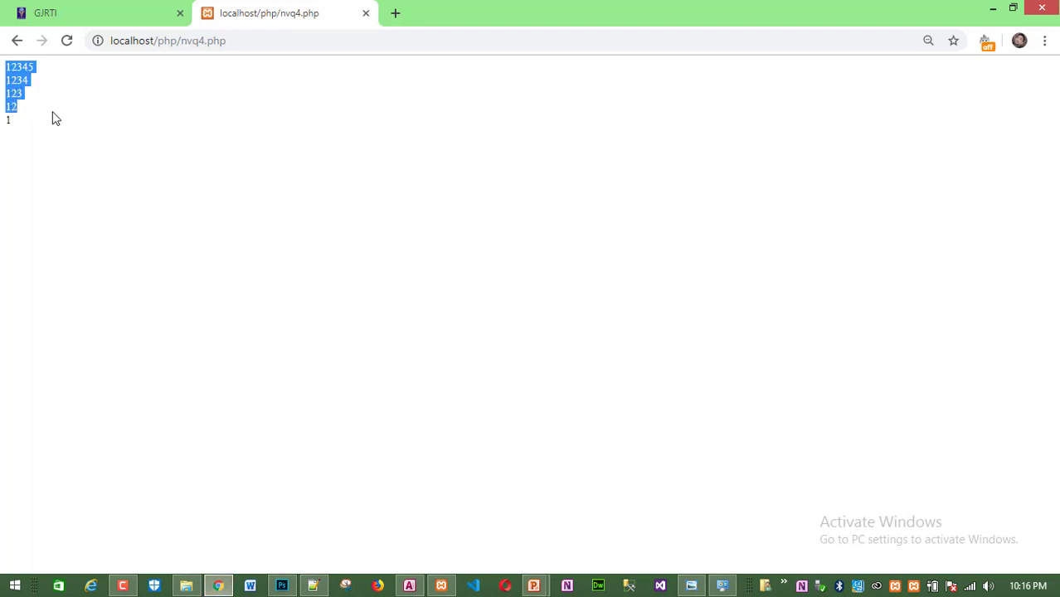
left_click(51, 138)
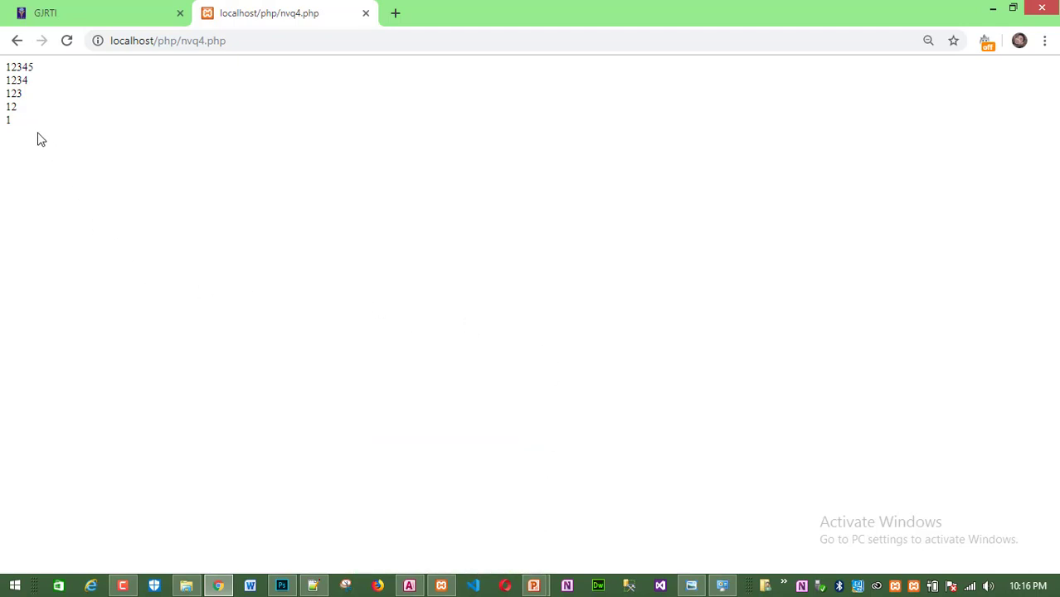
left_click_drag(11, 126, 37, 63)
left_click(52, 108)
left_click_drag(13, 125, 4, 73)
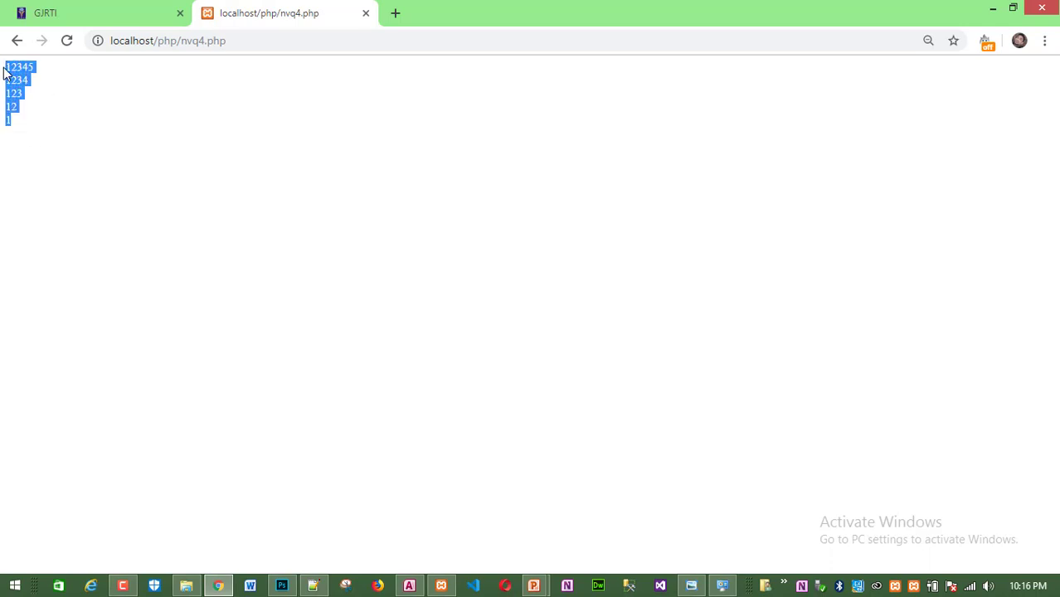
left_click(52, 105)
left_click_drag(11, 126, 37, 63)
left_click(72, 158)
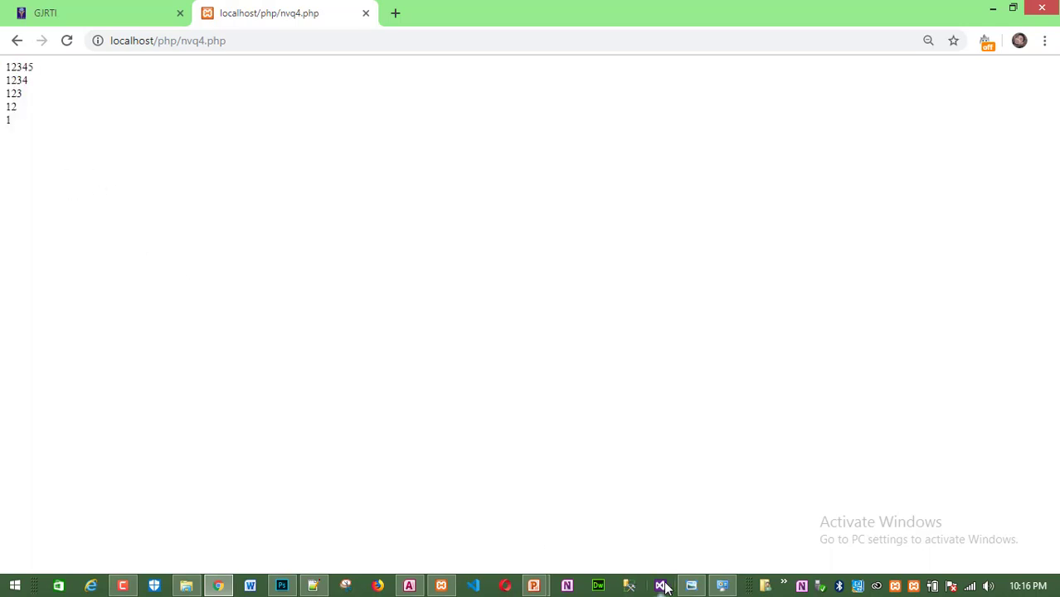
left_click(322, 591)
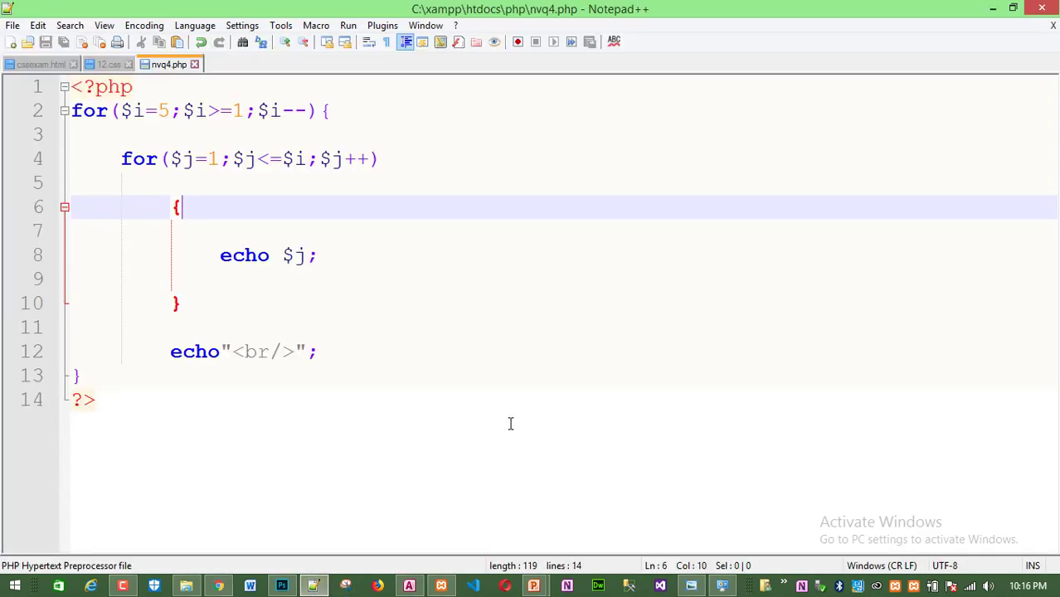
Highlight the script and its outer loop on line 2, then the matching output rows in Chrome.
left_click_drag(104, 390, 71, 86)
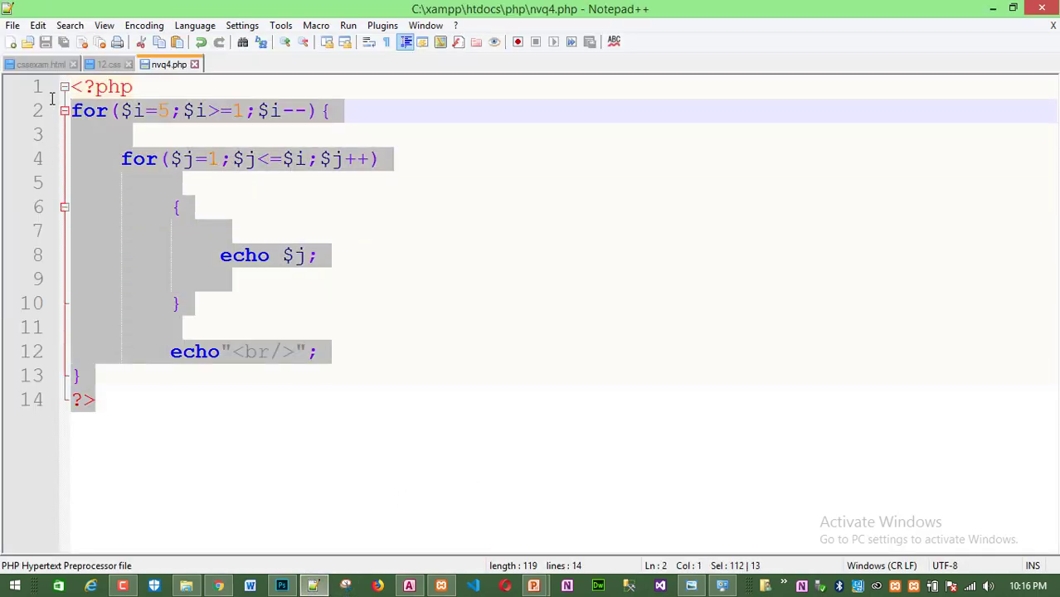
left_click(239, 213)
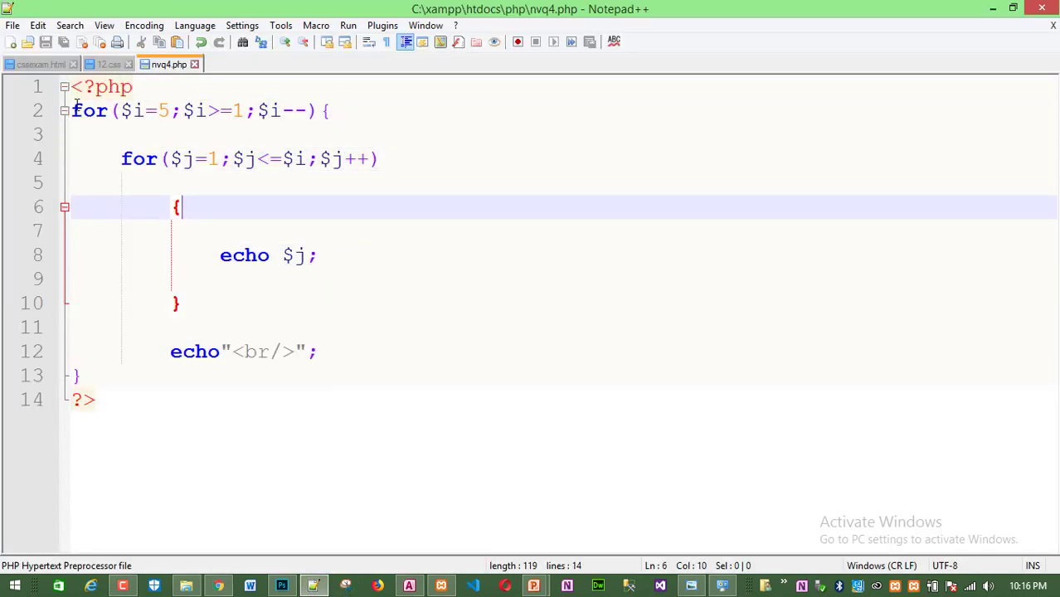
left_click_drag(75, 103, 338, 384)
left_click(446, 406)
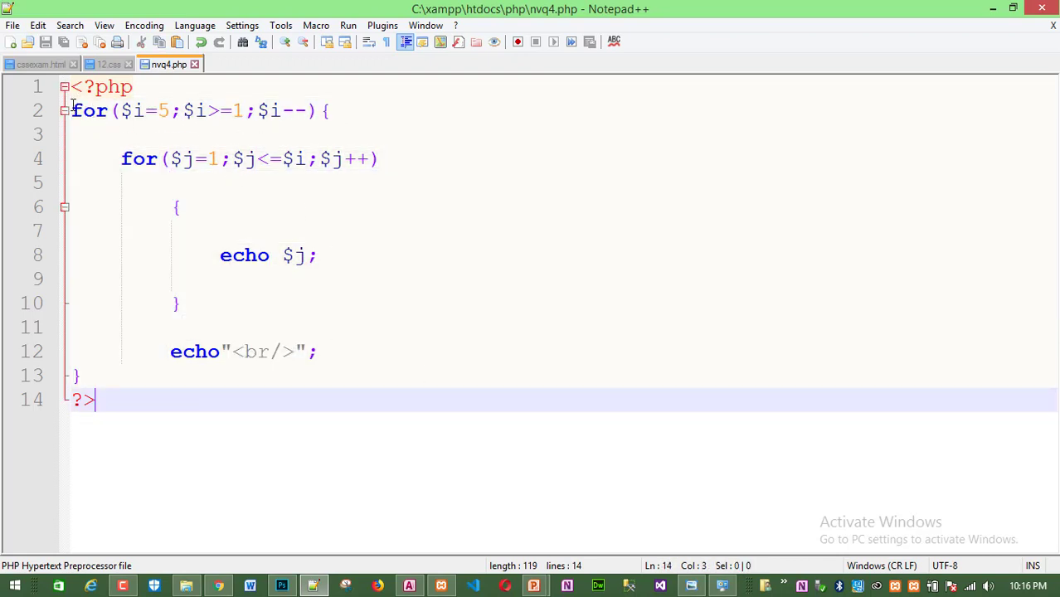
left_click_drag(73, 108, 412, 109)
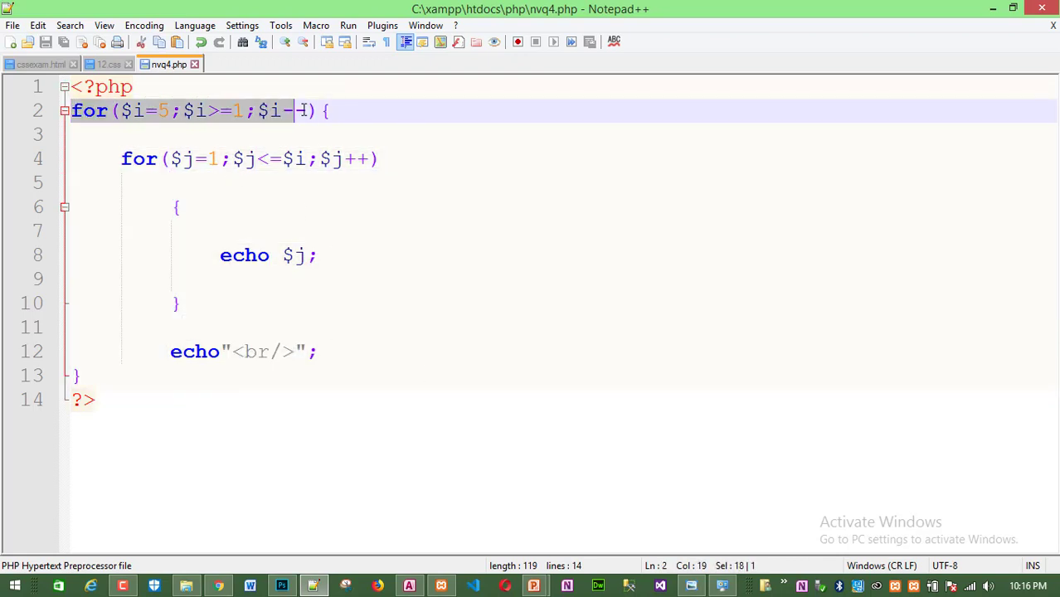
left_click(218, 586)
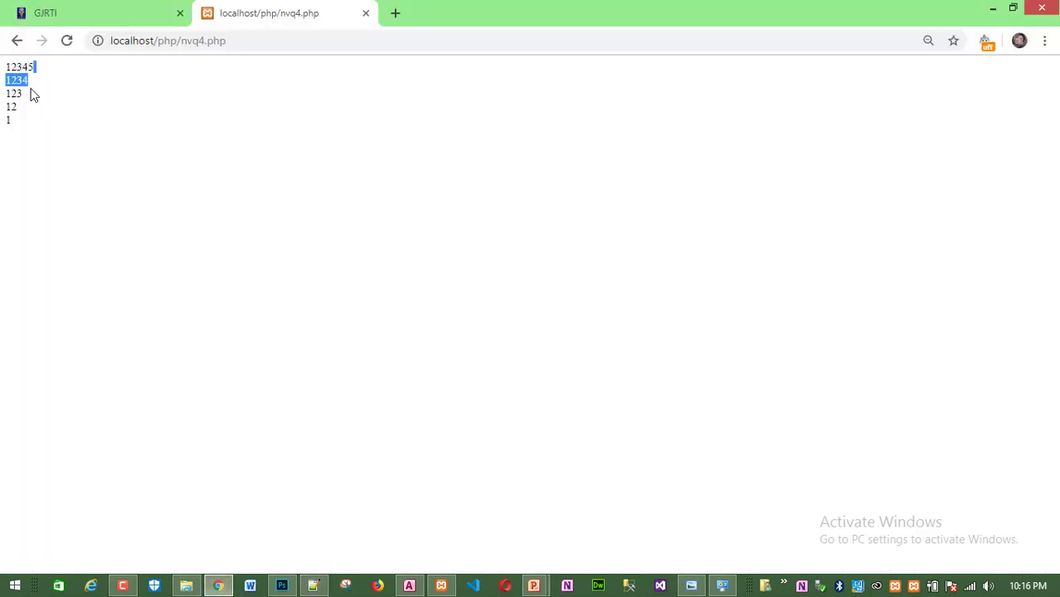
left_click_drag(35, 67, 47, 137)
left_click(25, 75)
mouse_move(19, 67)
left_mouse_down()
mouse_move(50, 74)
mouse_move(47, 83)
left_mouse_up()
Highlight the outer loop and the inner loop on line 4, then view the 1234 output row.
left_click(315, 587)
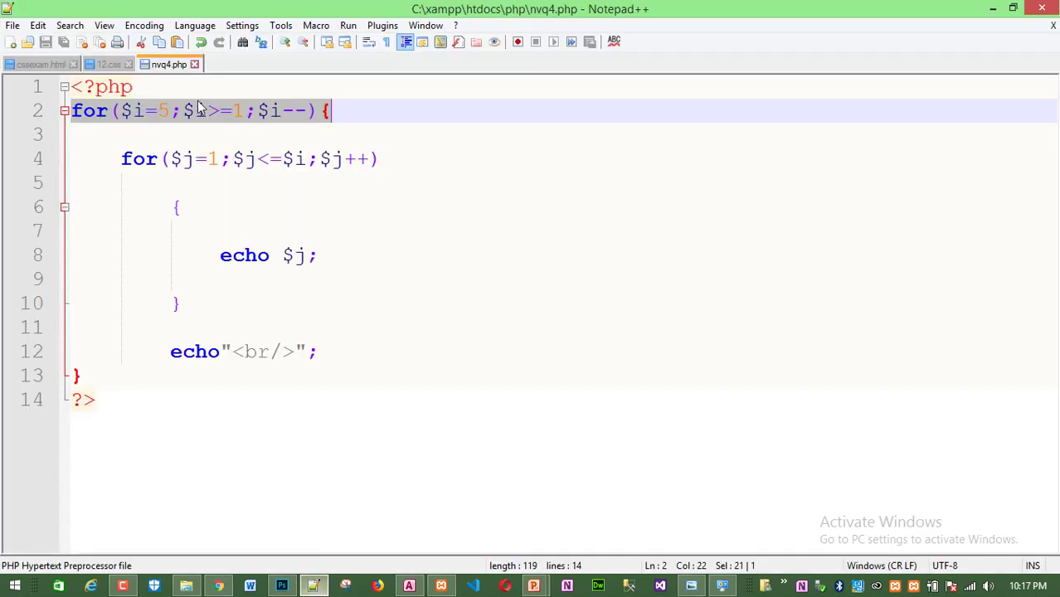
left_click(158, 141)
left_click_drag(73, 110, 350, 108)
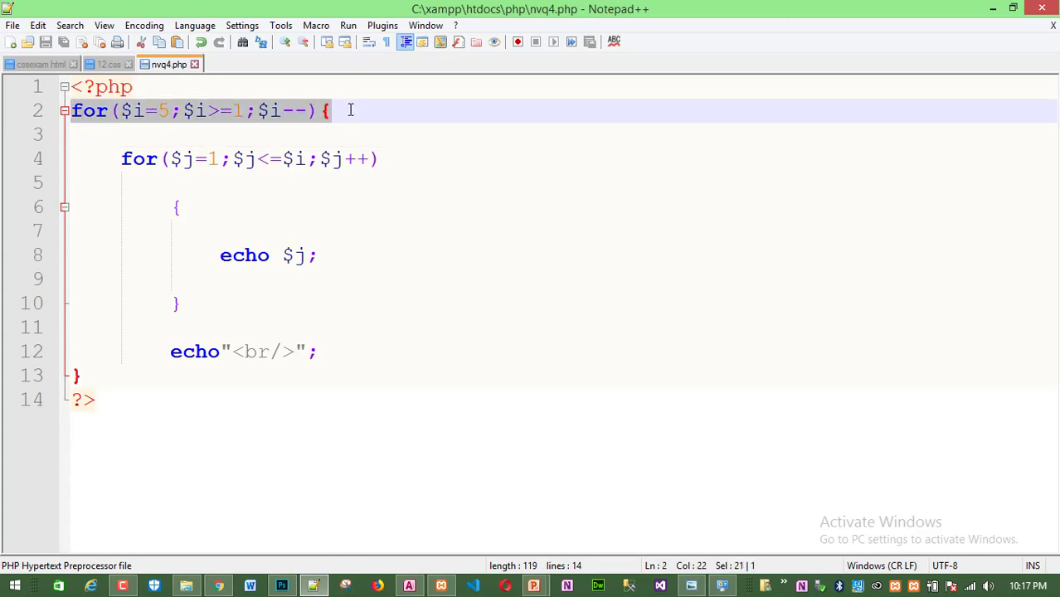
left_click(375, 135)
left_click_drag(124, 157, 438, 154)
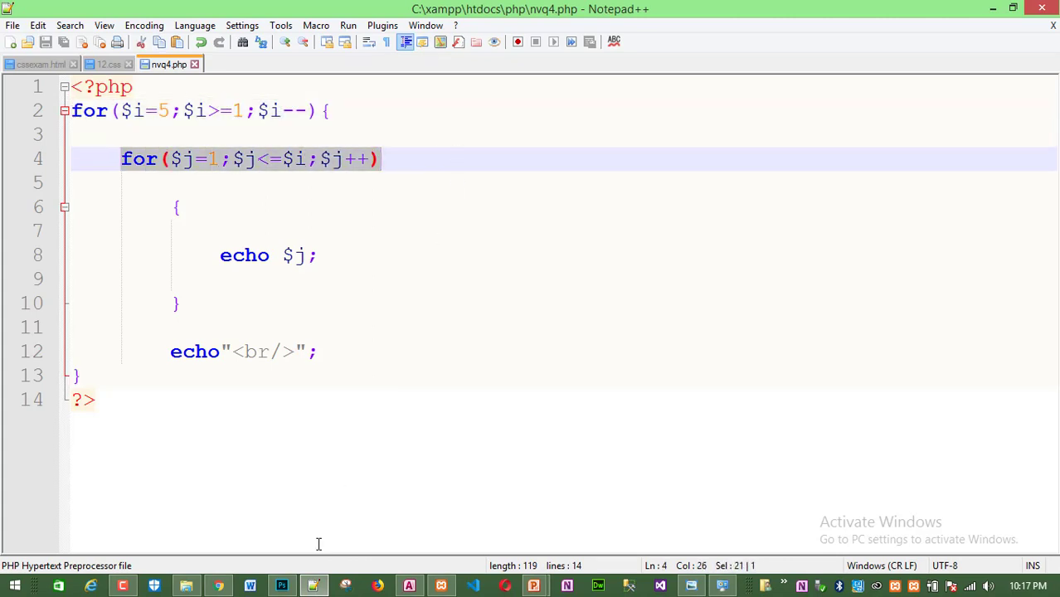
left_click(218, 586)
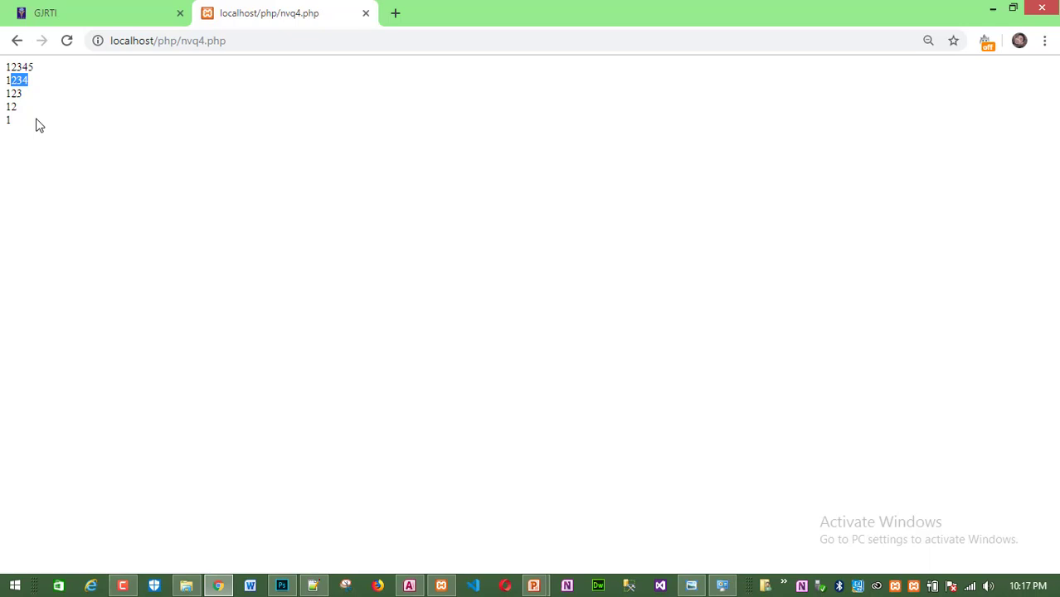
left_click(12, 73)
left_click(310, 583)
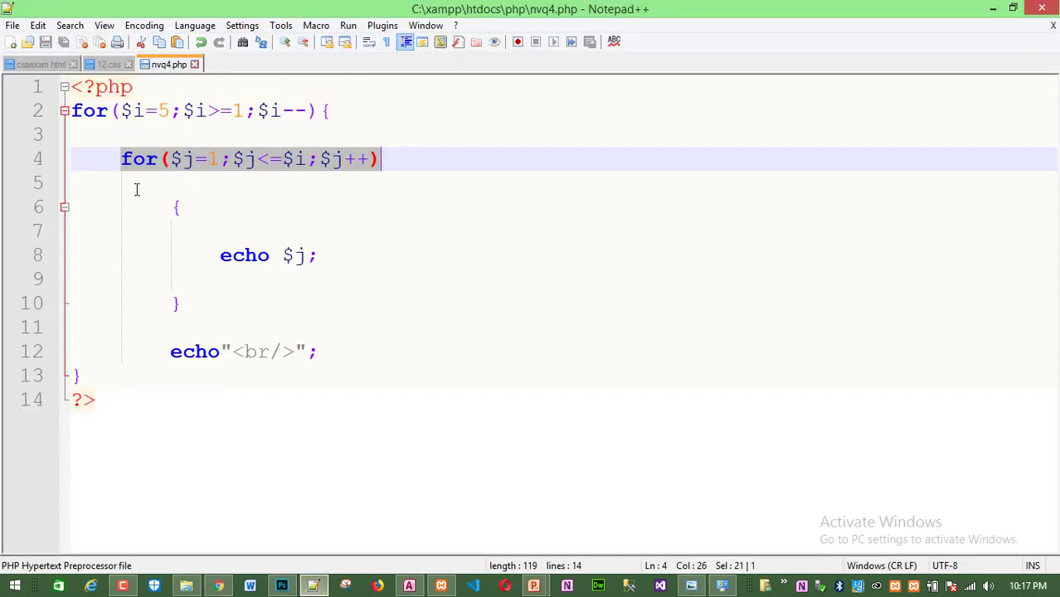
left_click(141, 204)
left_click_drag(123, 157, 450, 157)
left_click(113, 114)
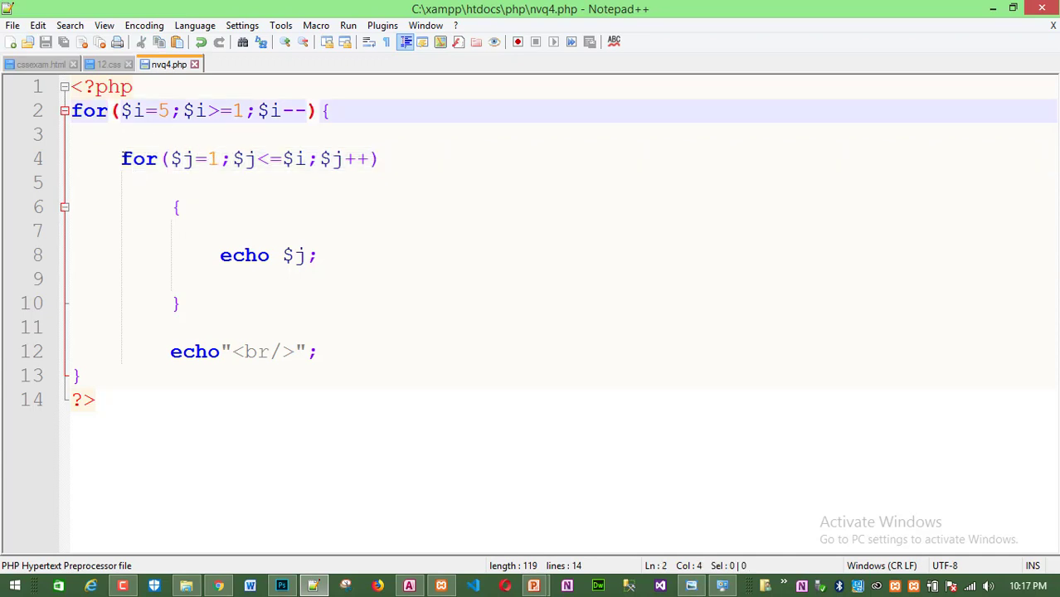
left_click_drag(121, 158, 397, 158)
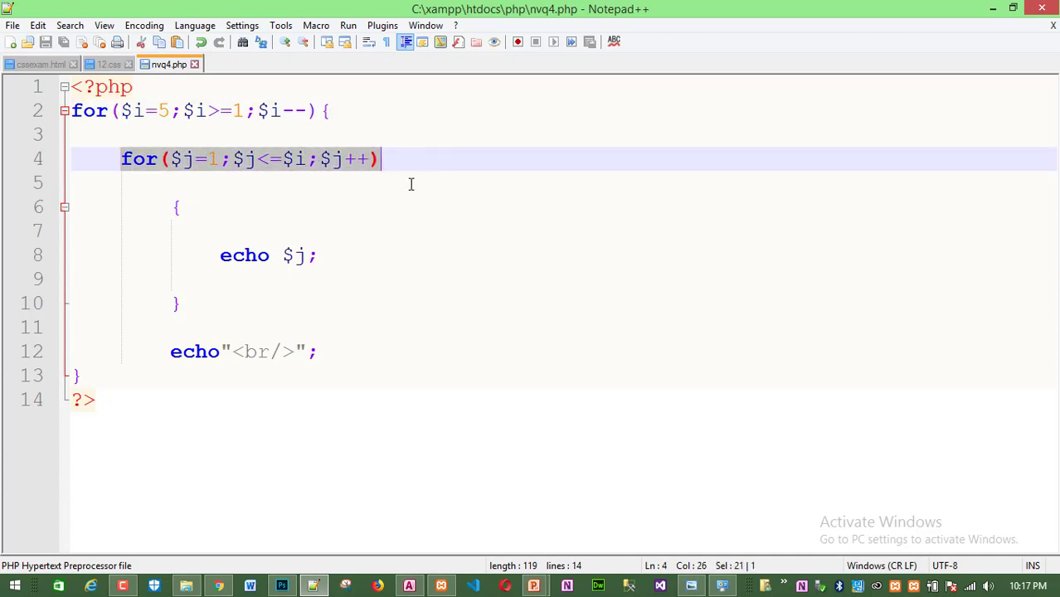
left_click(410, 184)
left_click_drag(117, 159, 403, 157)
left_click(121, 158)
left_click_drag(121, 158, 422, 159)
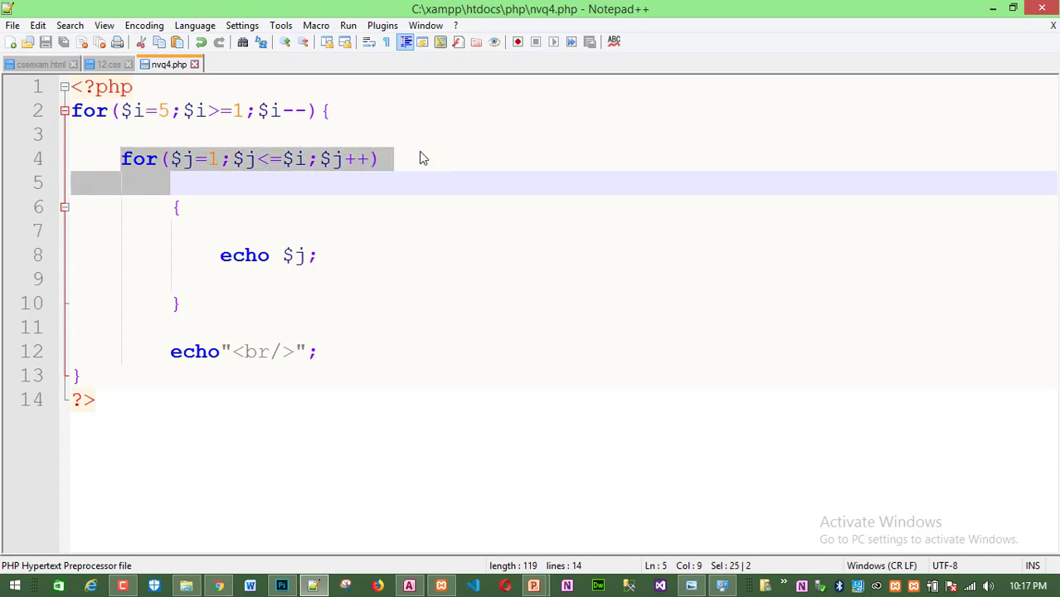
left_click(383, 110)
left_click_drag(72, 111, 318, 110)
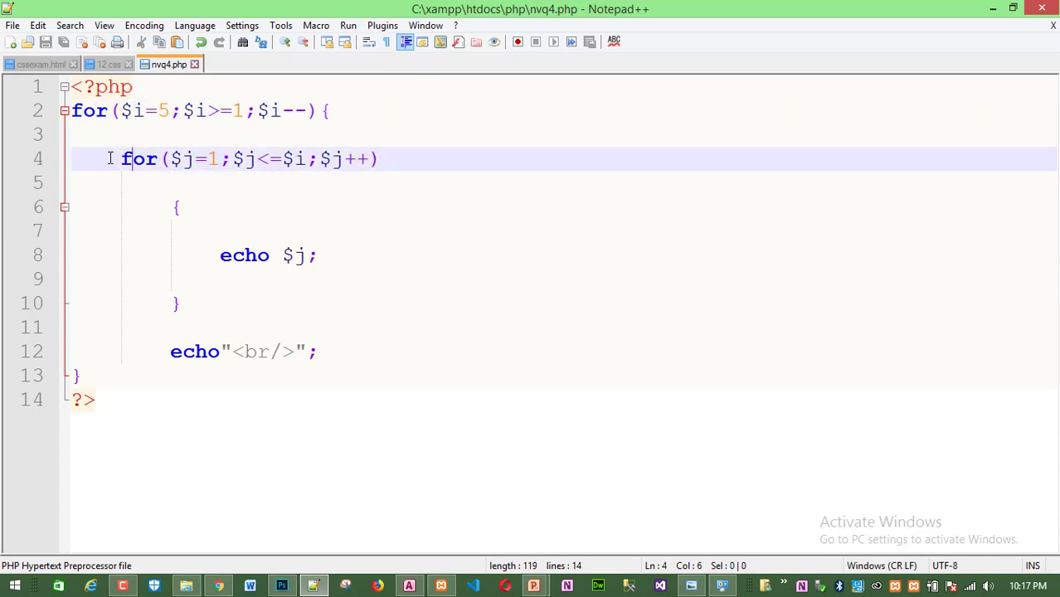
left_click_drag(112, 158, 411, 149)
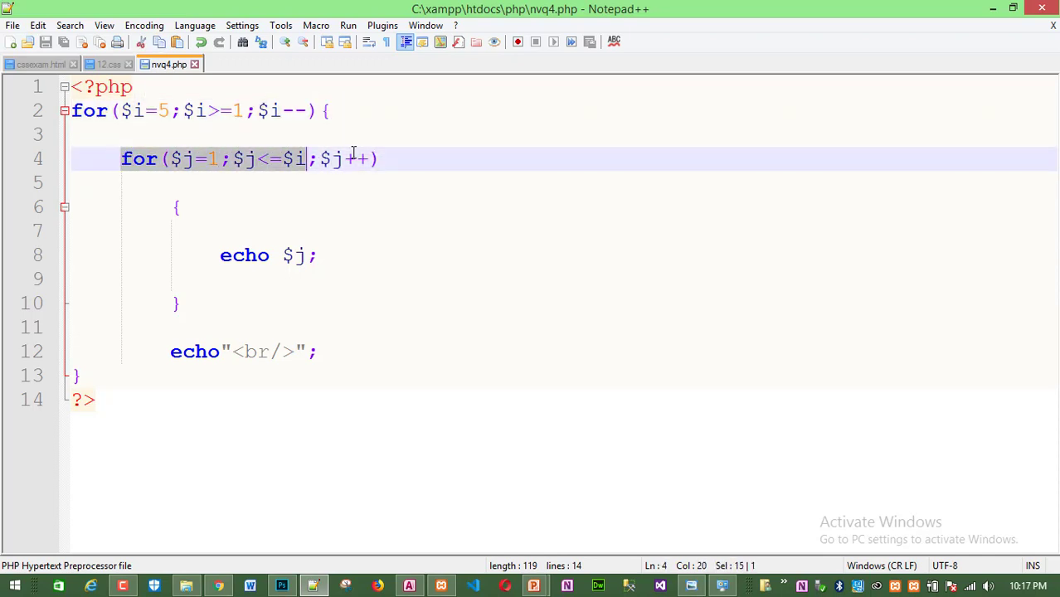
left_click(411, 165)
left_click_drag(114, 158, 430, 171)
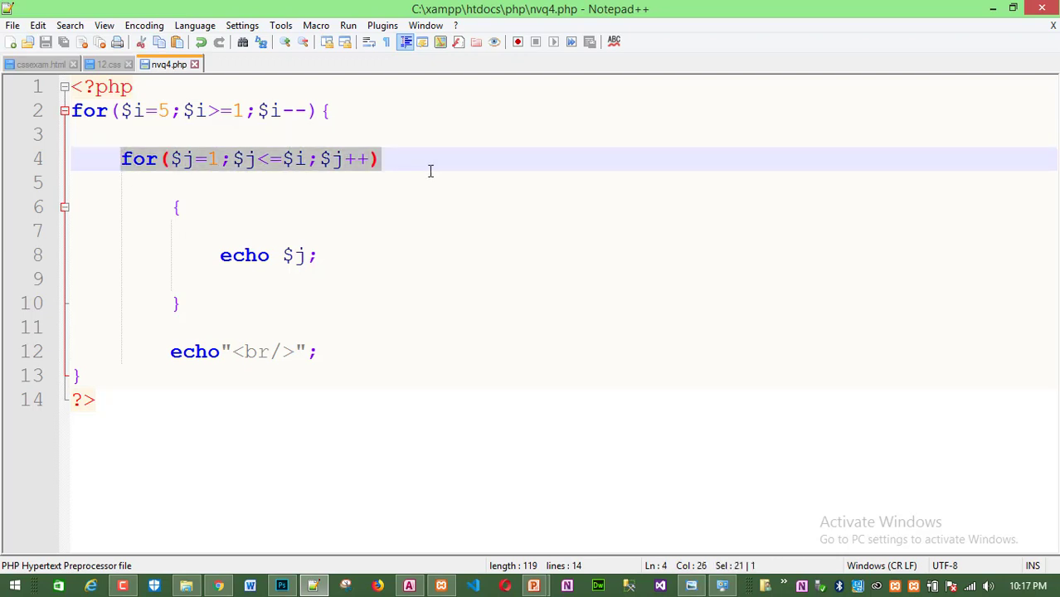
left_click(357, 228)
left_click_drag(207, 257, 327, 255)
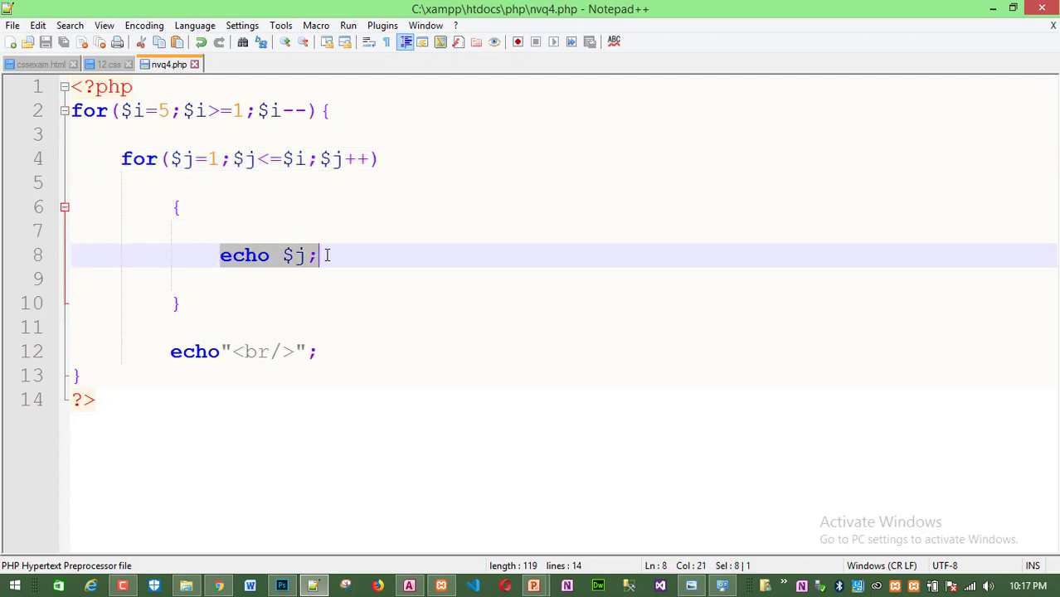
left_click(384, 262)
left_click_drag(211, 252, 371, 255)
left_click(349, 280)
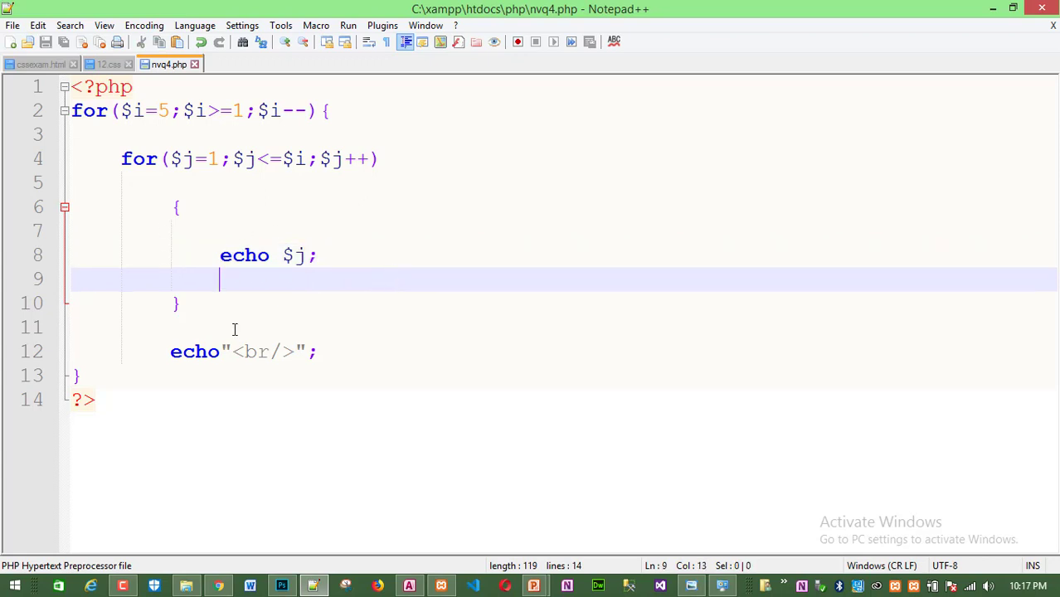
left_click_drag(168, 352, 337, 349)
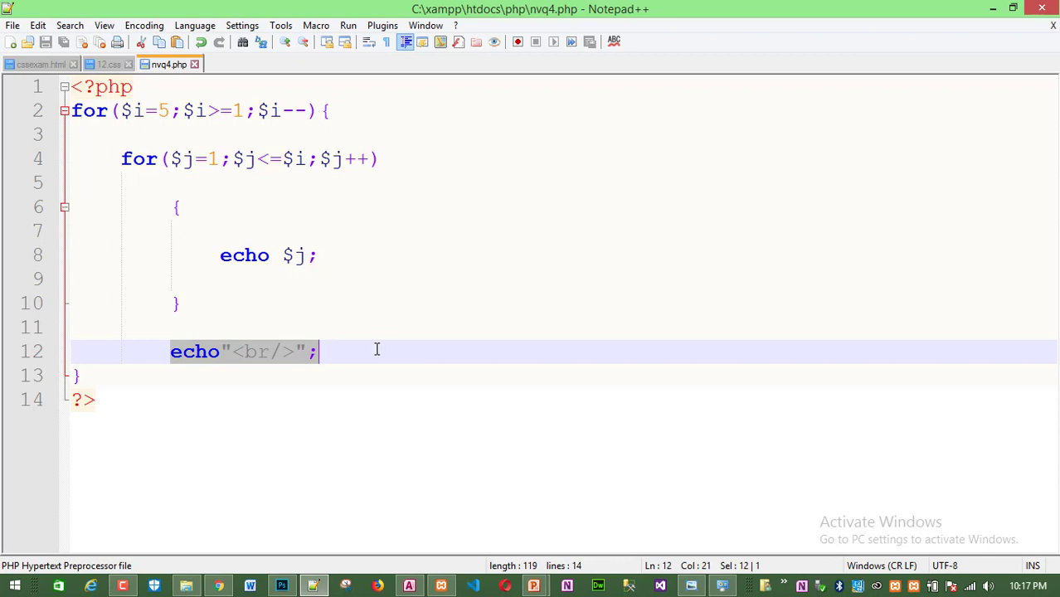
left_click(307, 352)
mouse_move(245, 352)
left_mouse_down()
mouse_move(282, 352)
mouse_move(177, 356)
mouse_move(220, 351)
left_mouse_up()
left_click(388, 351)
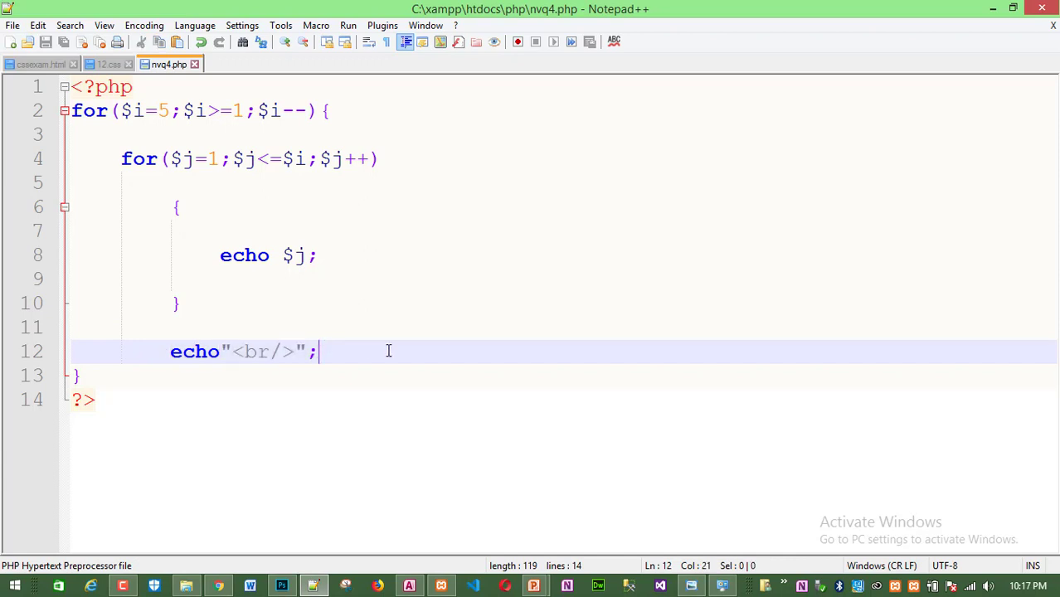
left_click_drag(106, 416, 71, 87)
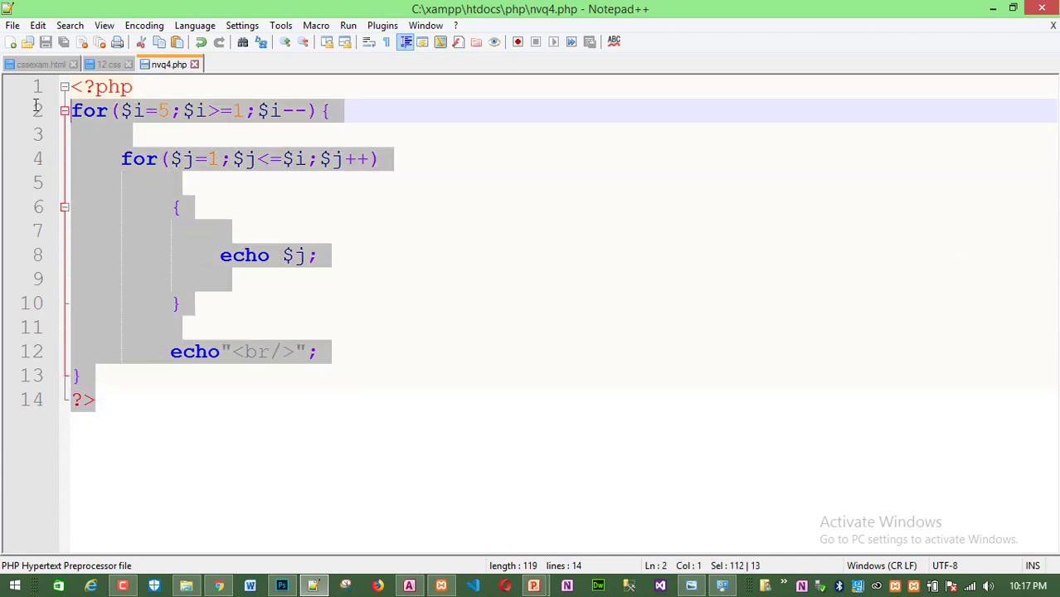
left_click(105, 186)
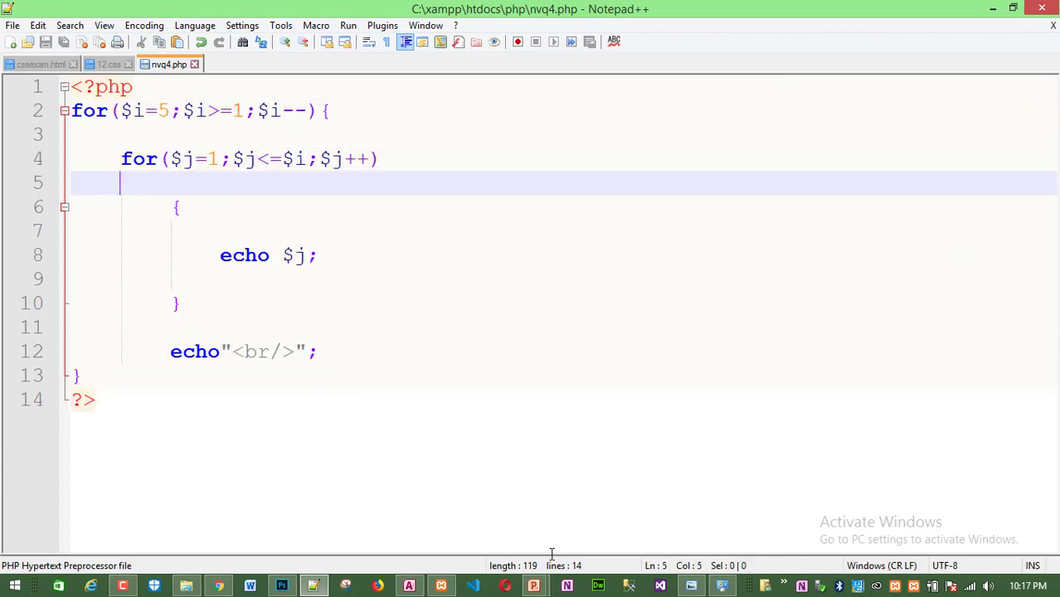
Display 4.jpg and centre question 11's inverted half-pyramid starting 12345.
left_click(691, 586)
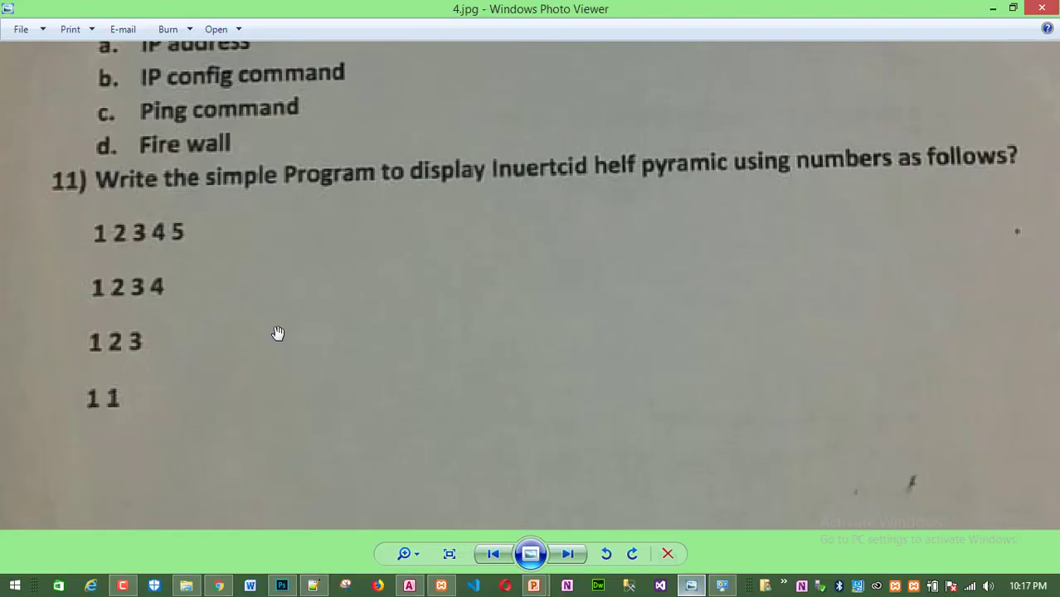
left_click(691, 587)
left_click(158, 415)
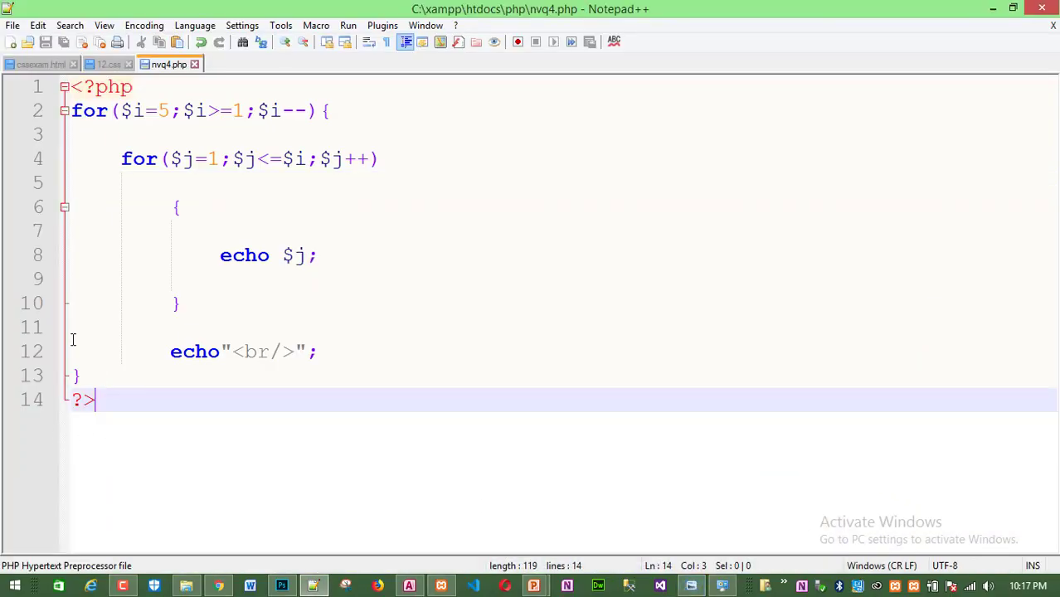
key("ctrl+a")
left_click(248, 235)
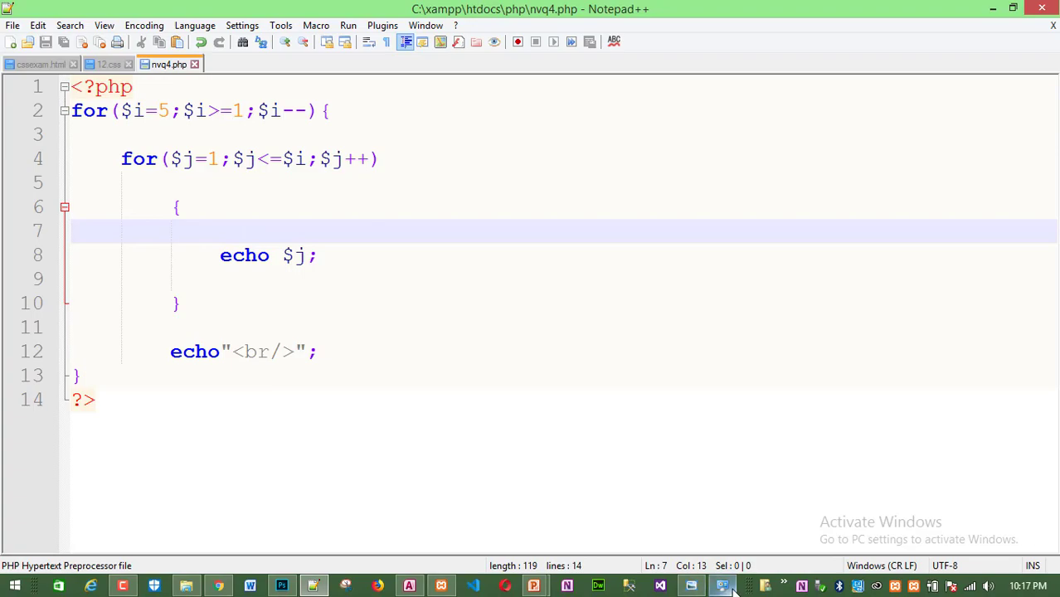
left_click(691, 587)
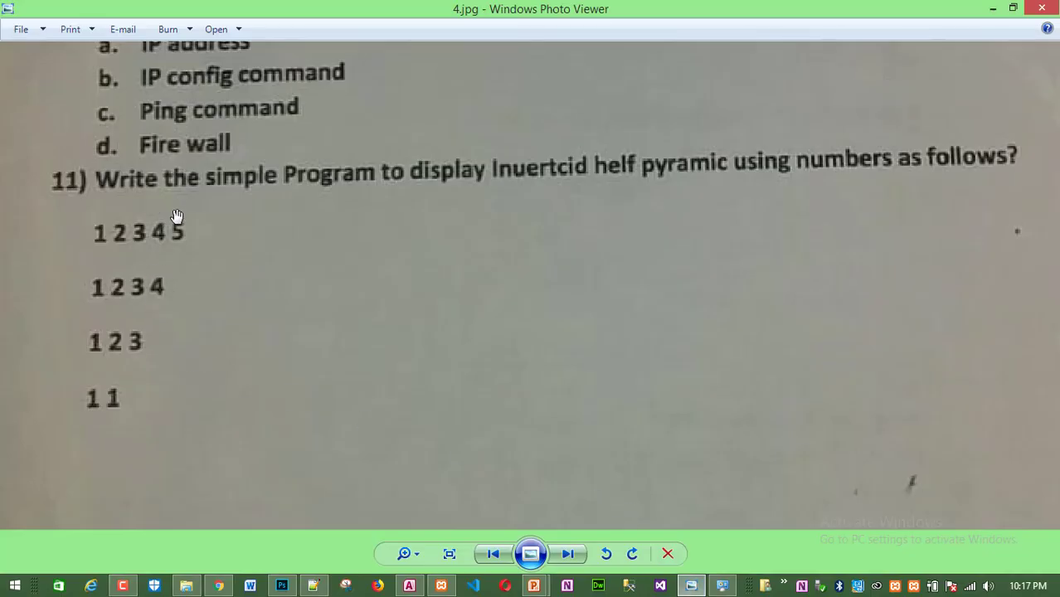
mouse_move(208, 219)
left_mouse_down()
mouse_move(385, 161)
mouse_move(354, 198)
left_mouse_up()
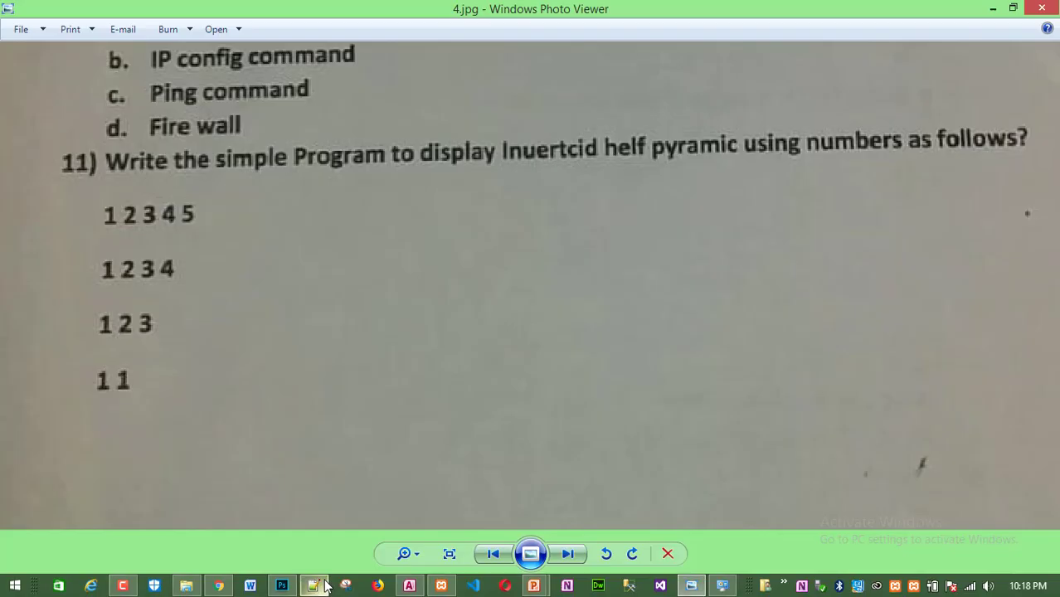
Delete the stray indentation character on blank line 5 of nvq4.php, leaving it unsaved.
left_click(326, 585)
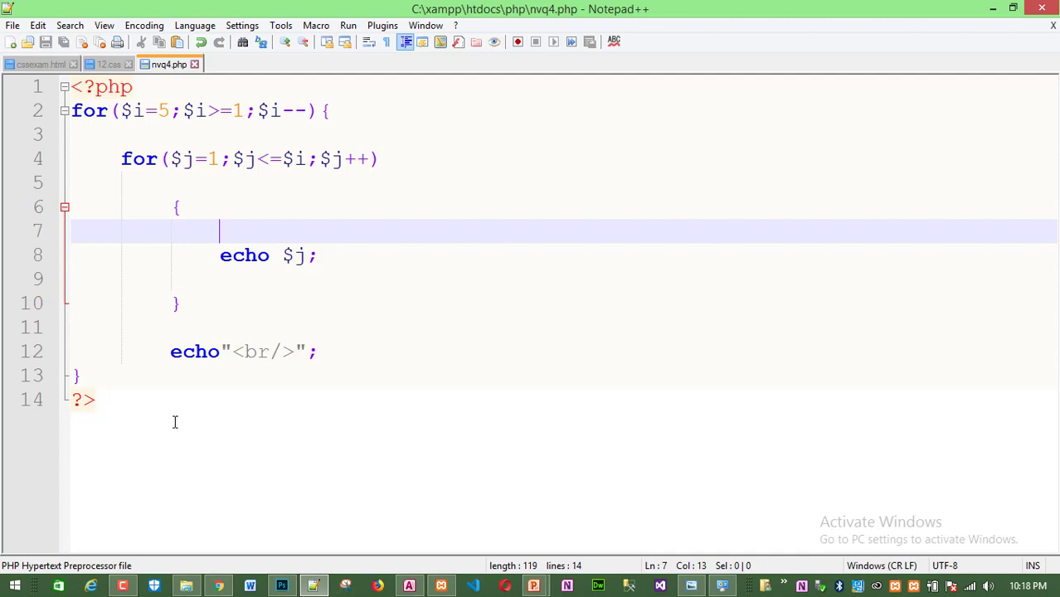
left_click_drag(174, 423, 15, 89)
left_click(212, 351)
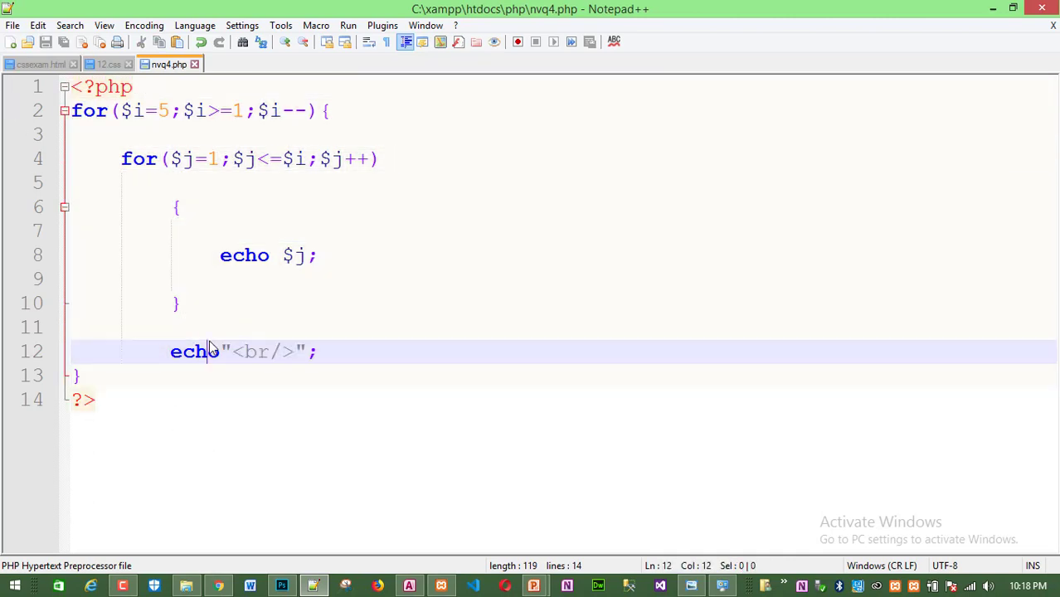
left_click(195, 231)
left_click(173, 187)
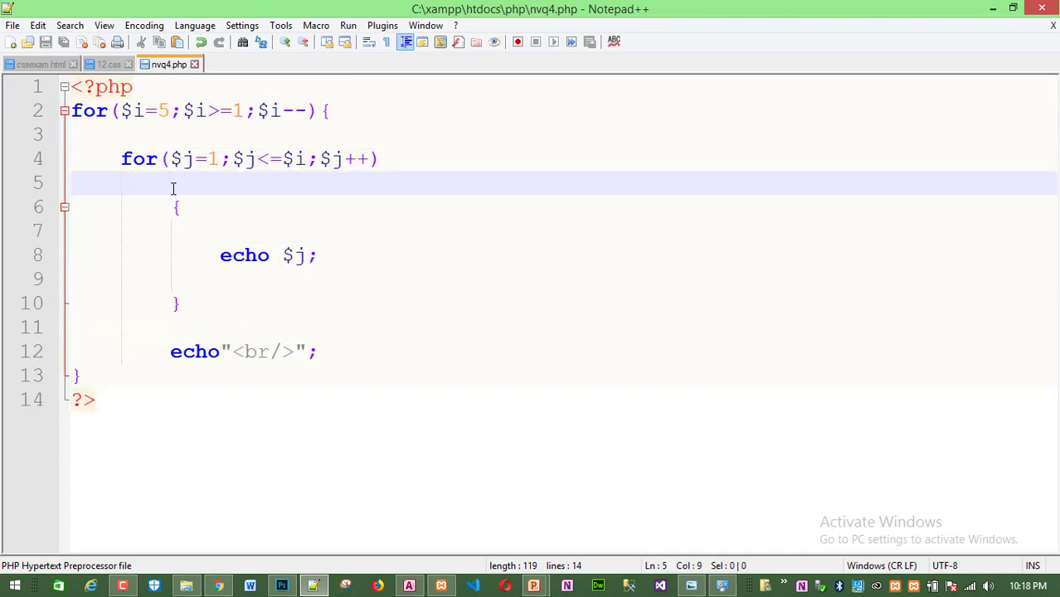
key("BackSpace")
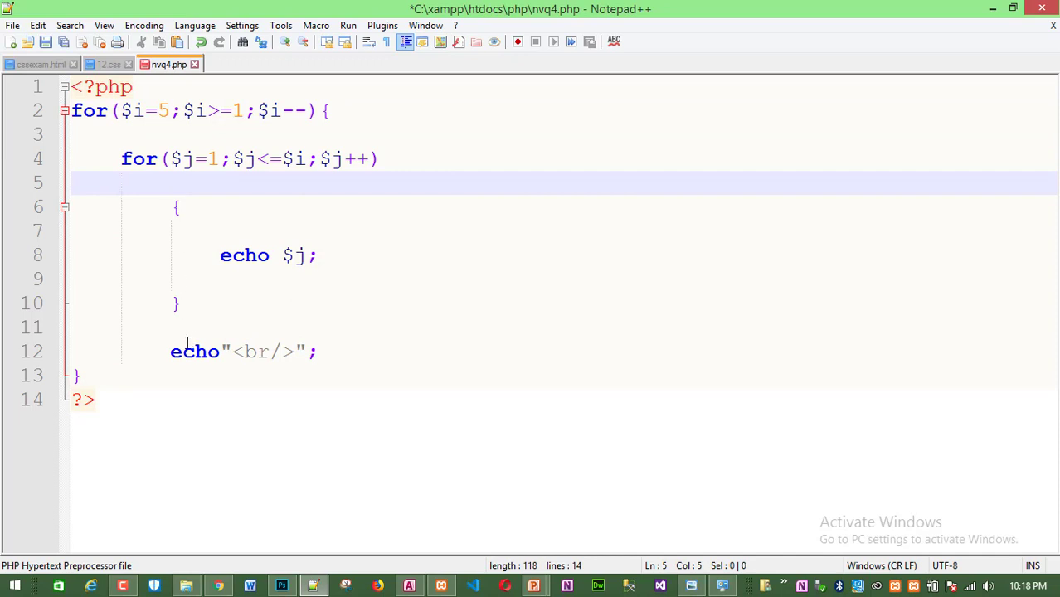
left_click(253, 449)
left_click_drag(139, 421, 70, 86)
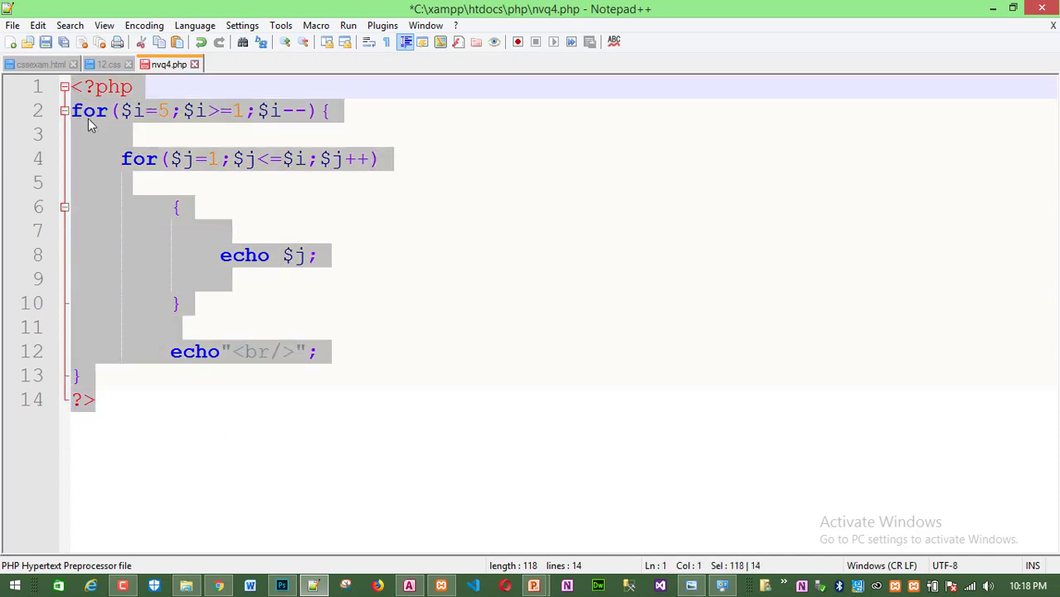
Show the localhost/php/nvq4.php output and select all its rows from 12345 down to 1.
left_click(220, 586)
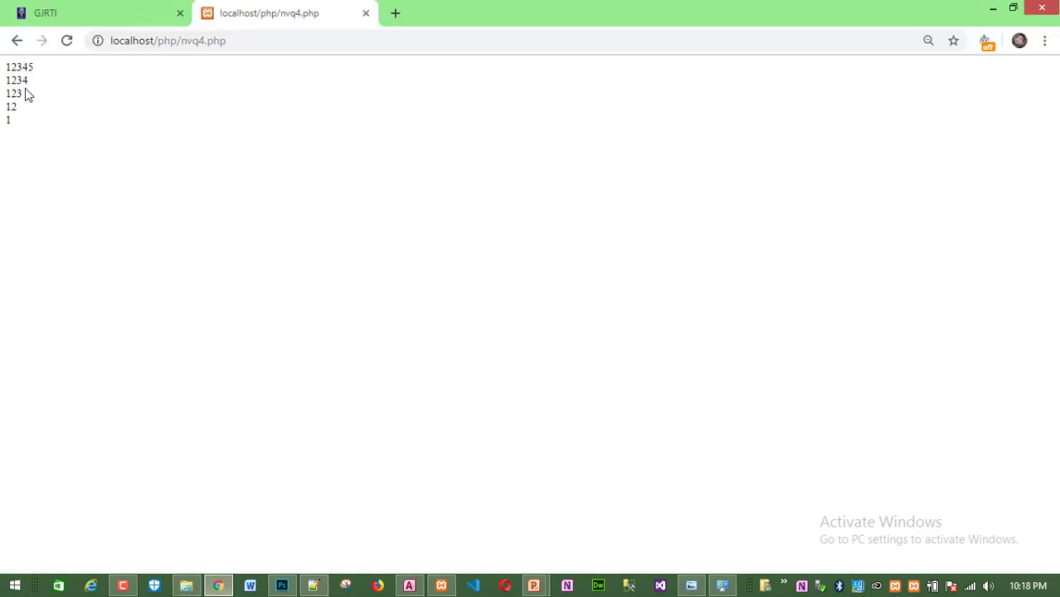
key("ctrl+a")
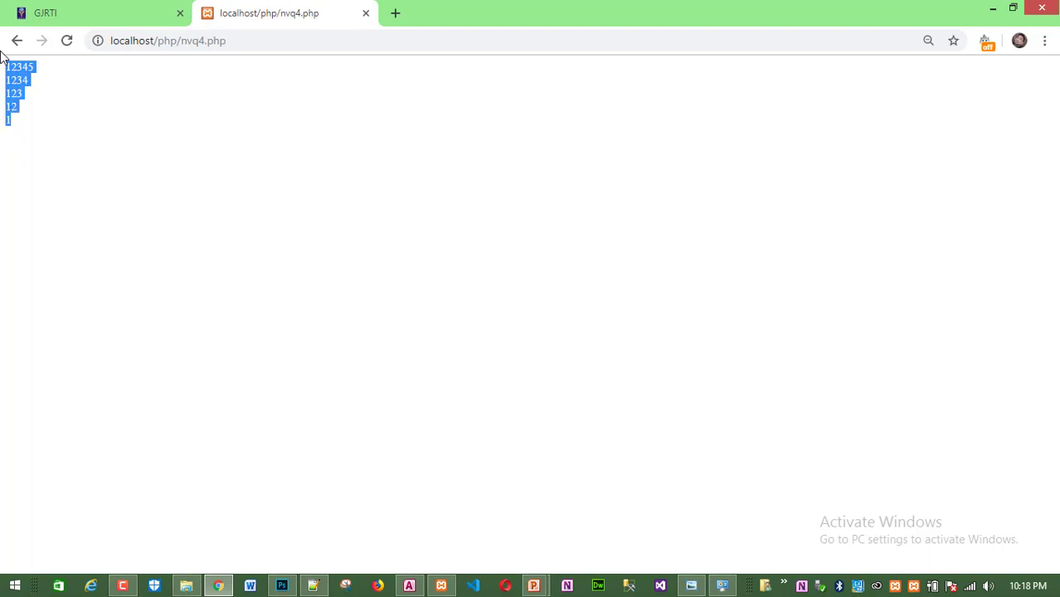
left_click(73, 101)
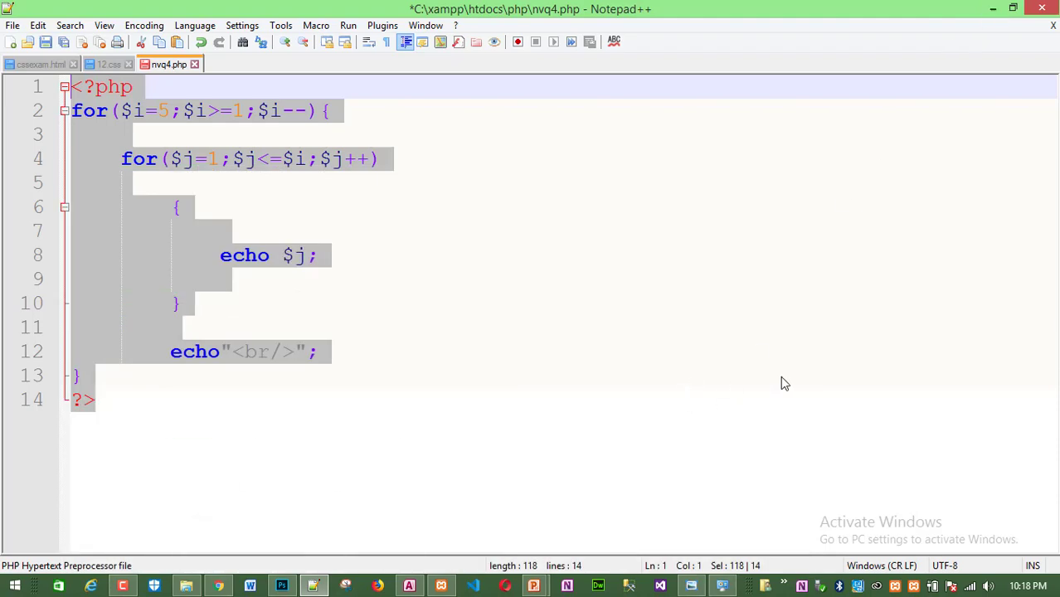
Pan 4.jpg to view questions 8–10, then settle back on question 11's number rows.
key("alt+Tab")
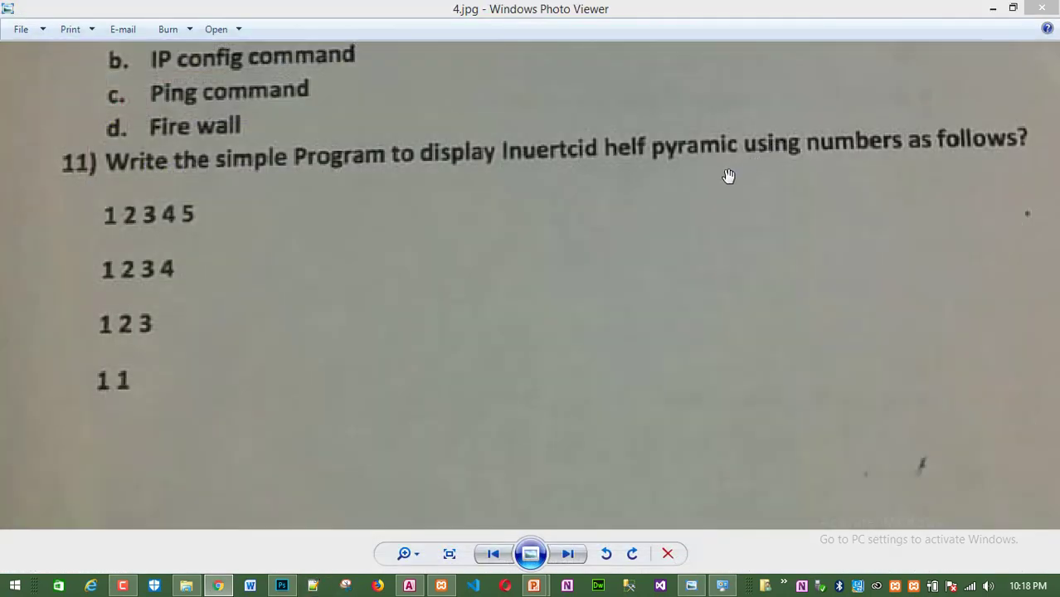
left_click_drag(432, 118, 446, 301)
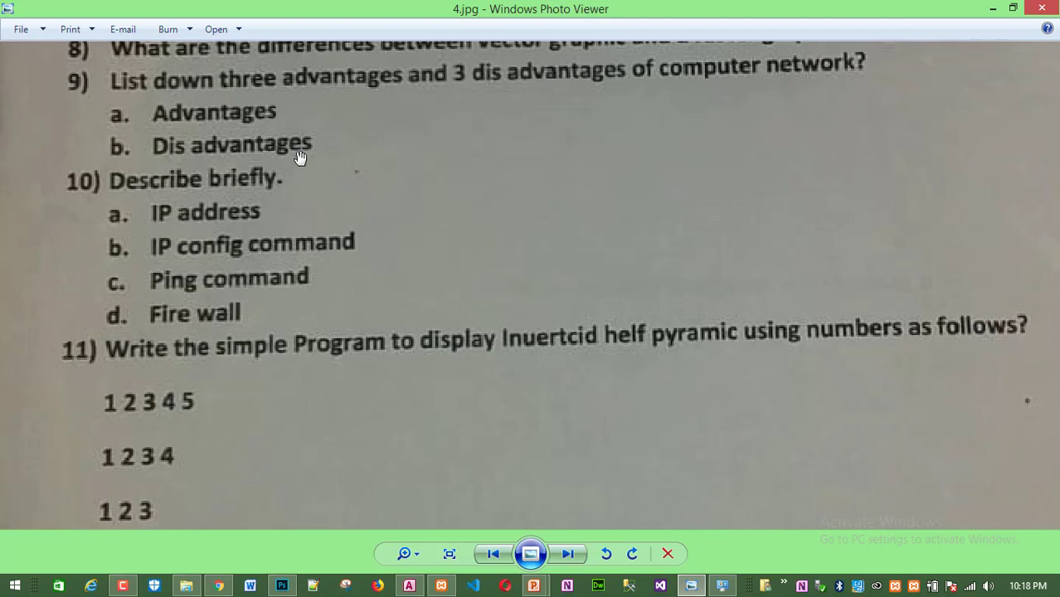
left_click_drag(293, 159, 341, 365)
mouse_move(294, 279)
left_mouse_down()
mouse_move(323, 447)
mouse_move(312, 159)
left_mouse_up()
left_click_drag(435, 420, 445, 244)
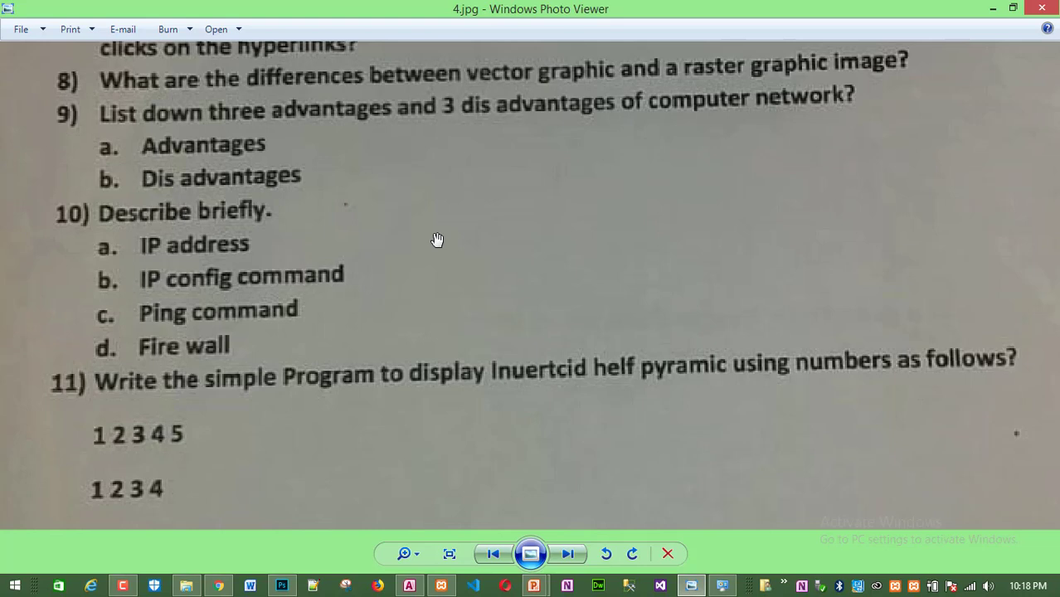
left_click_drag(428, 372, 437, 189)
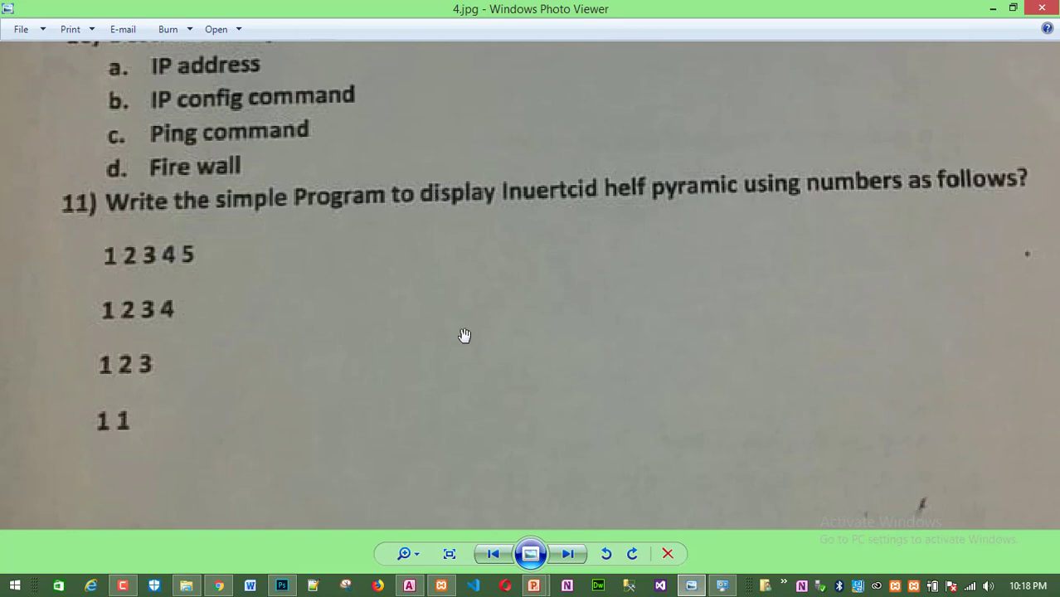